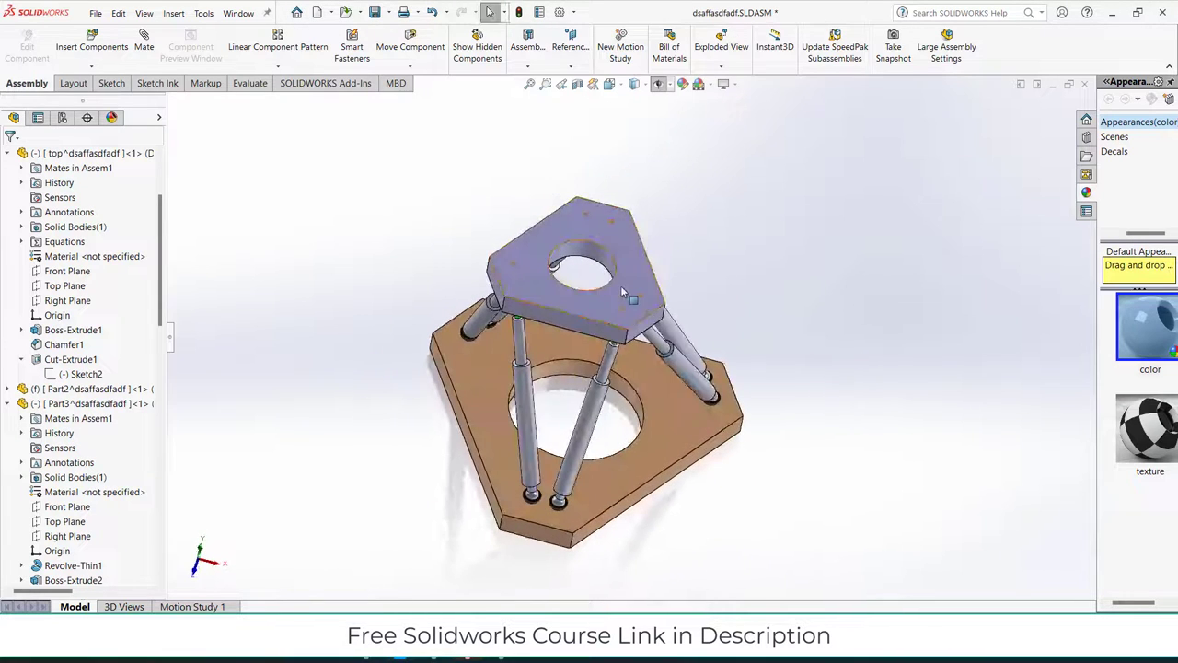
# Move the top platform of the hexapod assembly to test its motion, viewing it square to the base's side face.
pyautogui.moveTo(620, 286); pyautogui.dragTo(666, 221)
pyautogui.click(682, 472)
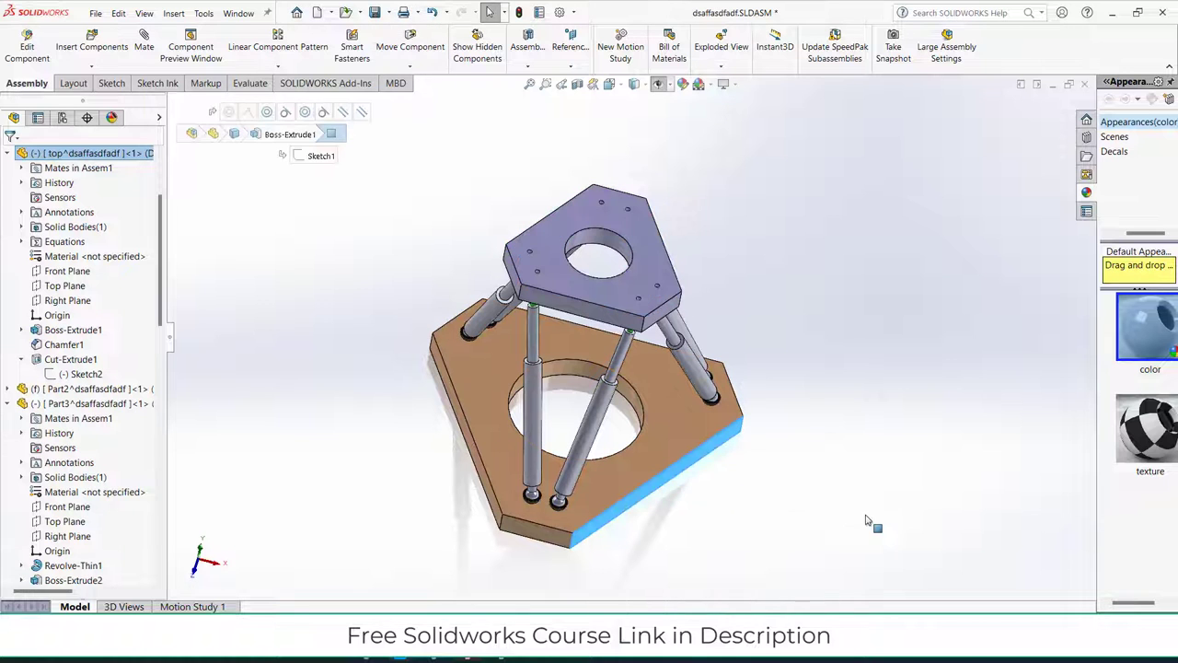
pyautogui.hotkey('ctrl', '8')
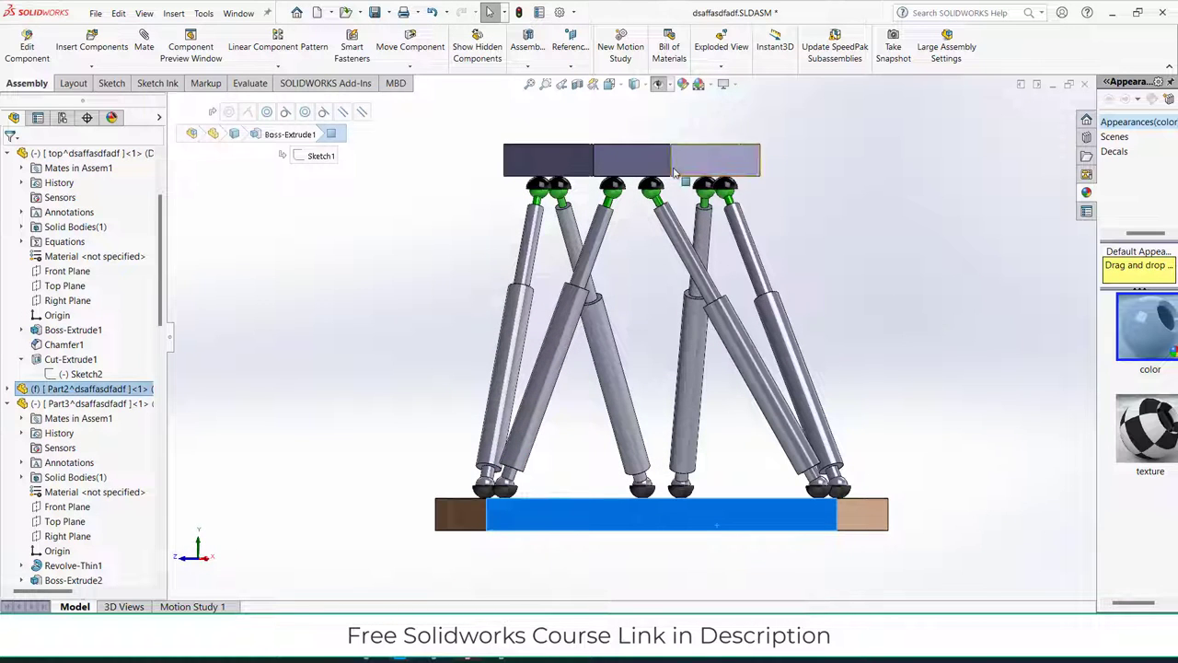
pyautogui.moveTo(658, 170); pyautogui.dragTo(681, 184)
pyautogui.press('Escape')
pyautogui.moveTo(682, 184); pyautogui.dragTo(731, 354, button='middle')
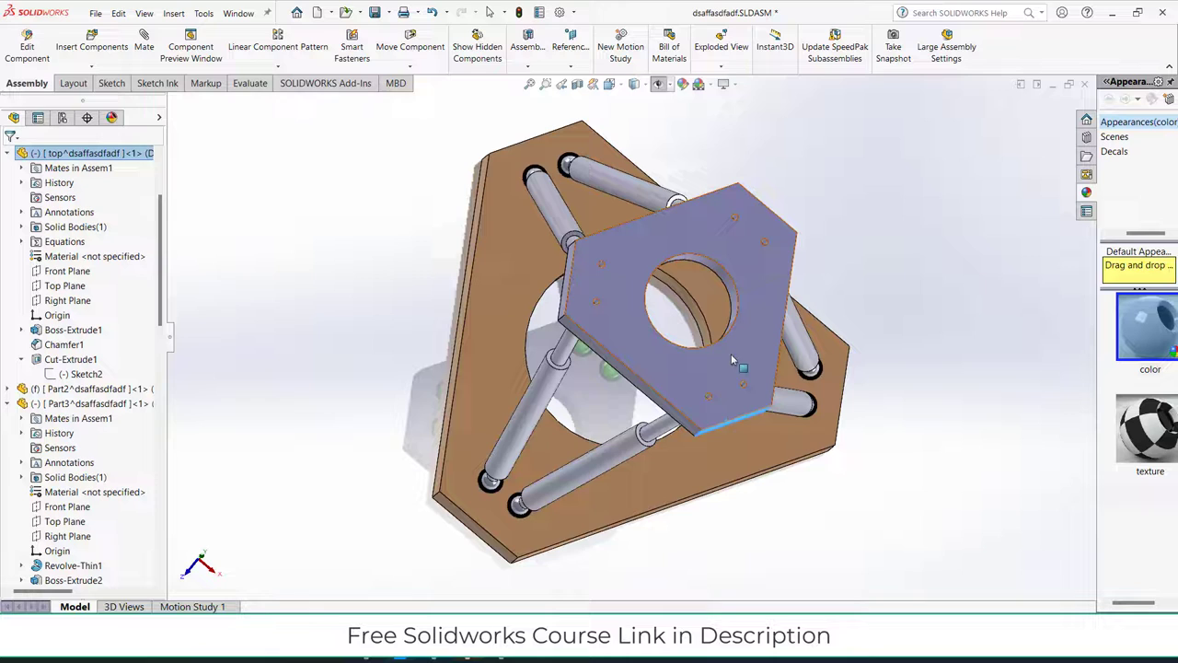
# View the top platform face-on and shift it sideways to examine how the six legs follow.
pyautogui.click(753, 302)
pyautogui.hotkey('ctrl', '8')
pyautogui.click(988, 350)
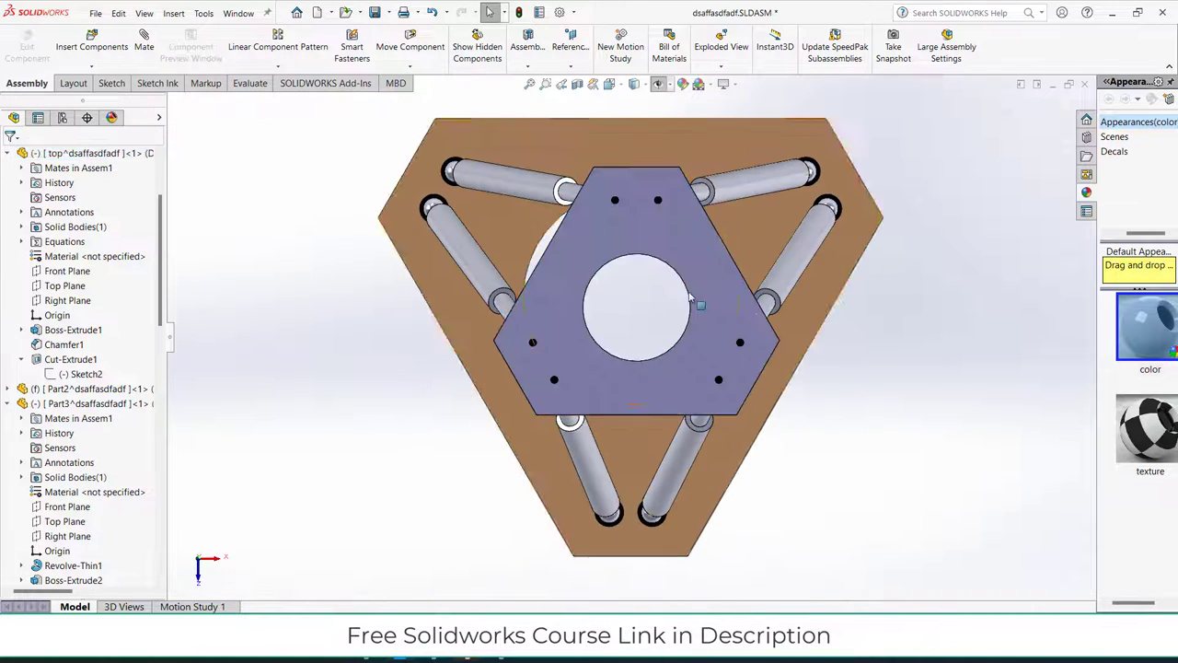
pyautogui.moveTo(699, 263); pyautogui.dragTo(565, 239)
pyautogui.moveTo(645, 331); pyautogui.dragTo(657, 201, button='middle')
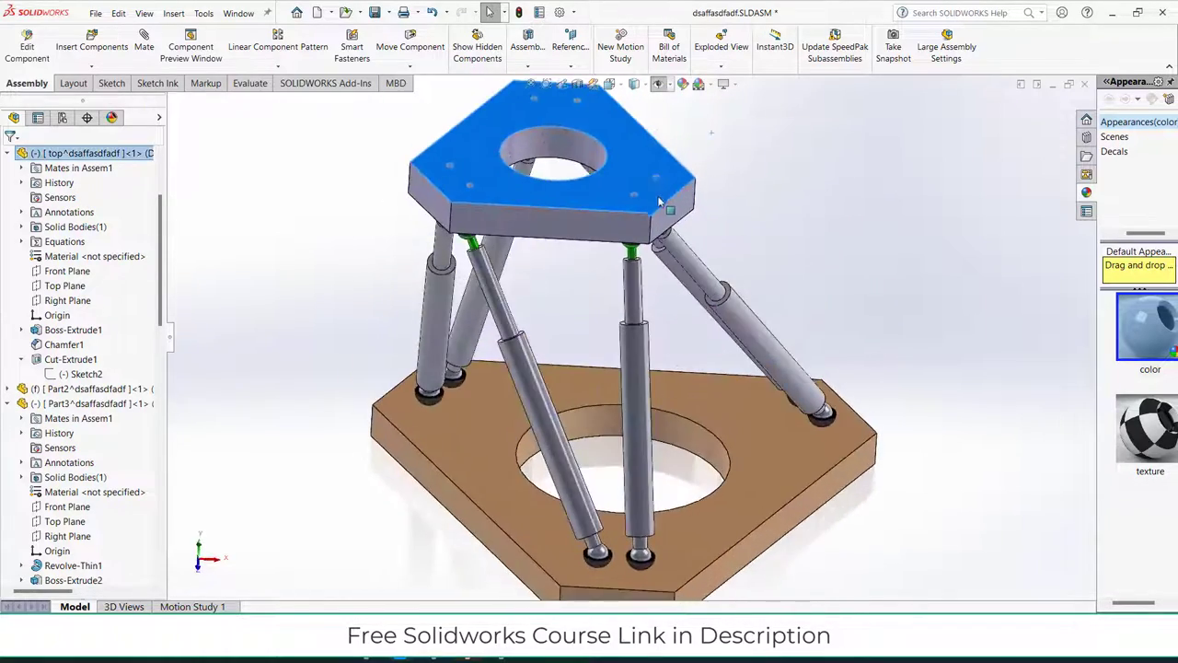
# Move the top platform again and examine the telescoping legs and ball joints from different angles.
pyautogui.scroll(2, 652, 199)
pyautogui.scroll(-6, 649, 201)
pyautogui.scroll(8, 643, 232)
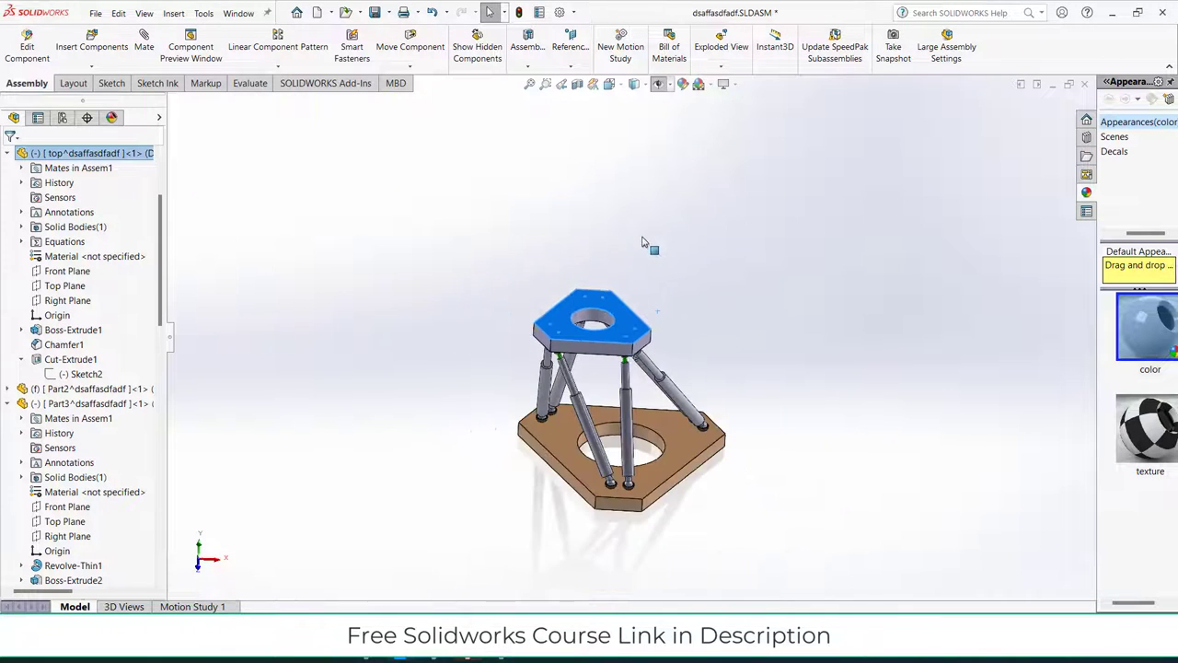
pyautogui.scroll(-1, 599, 410)
pyautogui.scroll(-3, 590, 435)
pyautogui.moveTo(635, 232); pyautogui.dragTo(658, 245)
pyautogui.moveTo(657, 245)
pyautogui.mouseDown(button='middle')
pyautogui.moveTo(635, 270)
pyautogui.moveTo(635, 327)
pyautogui.moveTo(656, 247)
pyautogui.mouseUp(button='middle')
pyautogui.moveTo(659, 248); pyautogui.dragTo(661, 300)
pyautogui.moveTo(661, 300); pyautogui.dragTo(783, 299, button='middle')
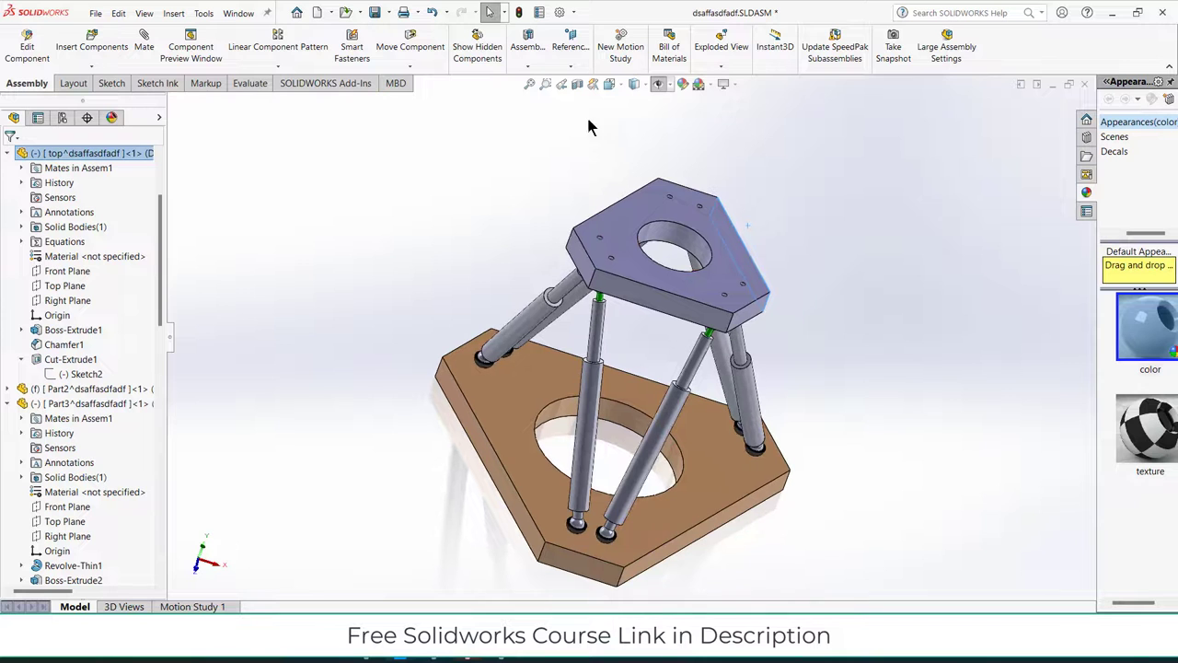
# Show the assembly in isometric view and examine the platform, legs and base from all around.
pyautogui.click(621, 85)
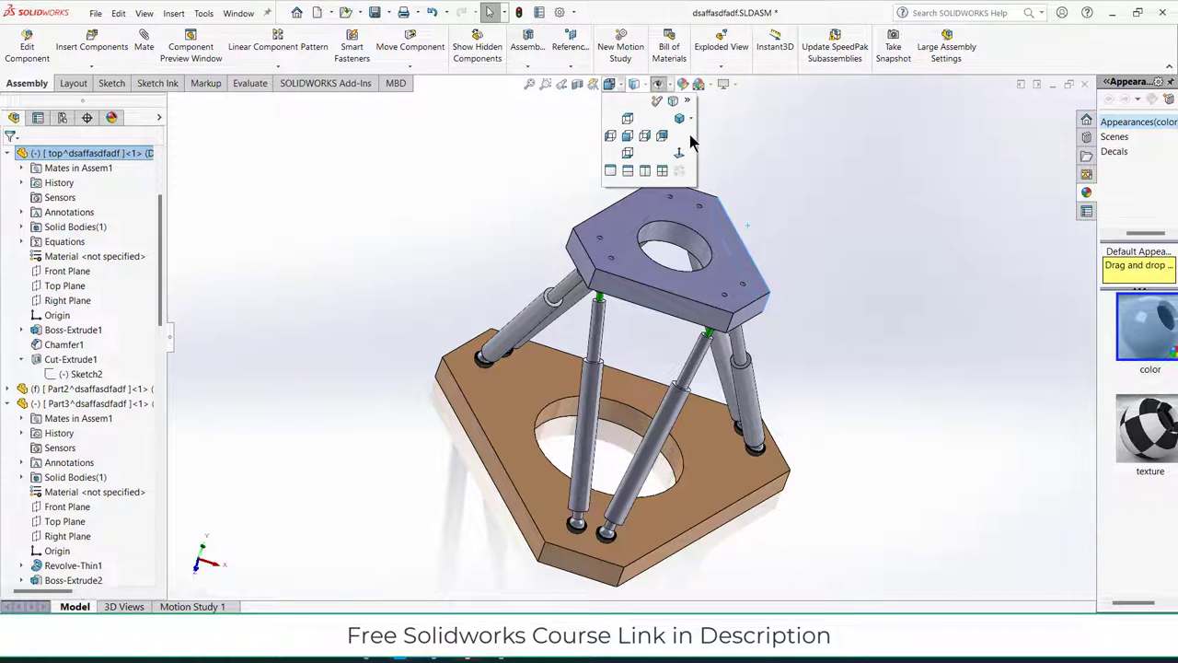
pyautogui.click(683, 122)
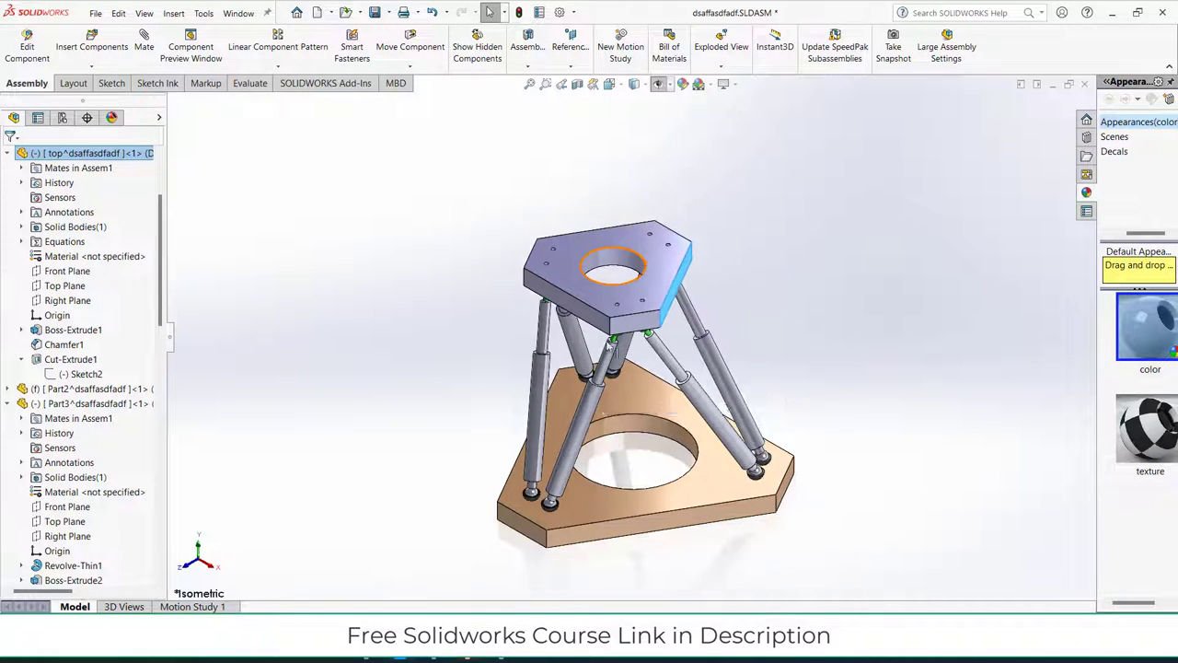
pyautogui.moveTo(650, 361); pyautogui.dragTo(636, 387, button='middle')
pyautogui.scroll(1, 637, 389)
pyautogui.scroll(-1, 647, 281)
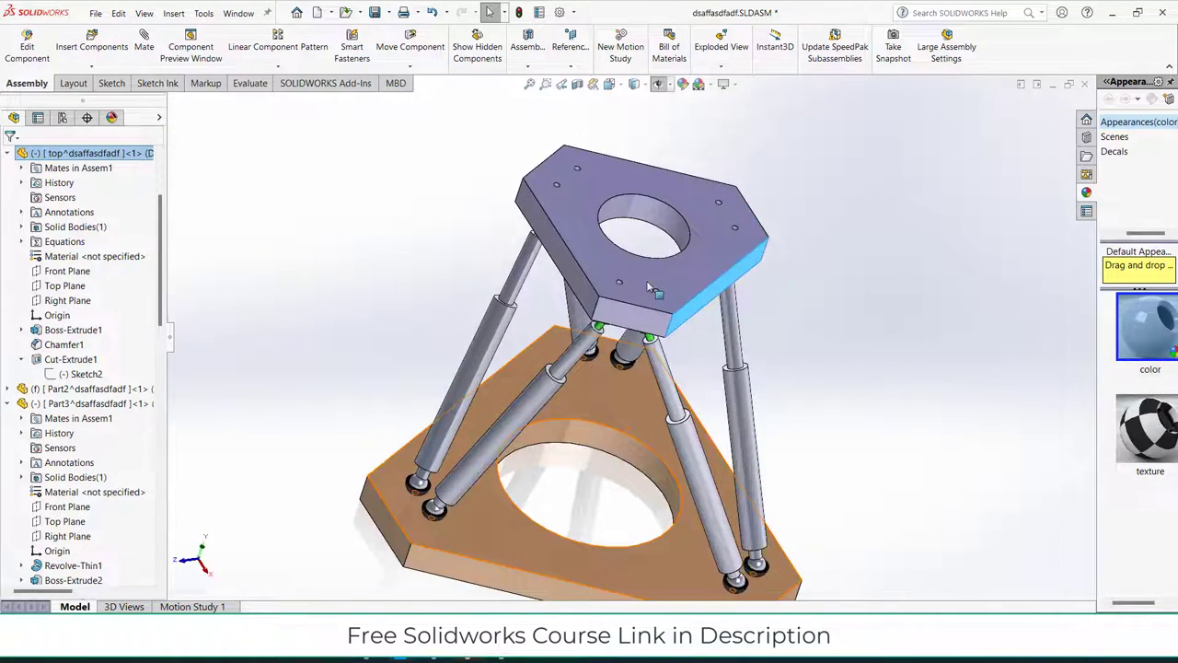
pyautogui.scroll(2, 647, 280)
pyautogui.moveTo(646, 280); pyautogui.dragTo(696, 339, button='middle')
pyautogui.scroll(-1, 628, 265)
pyautogui.scroll(1, 610, 313)
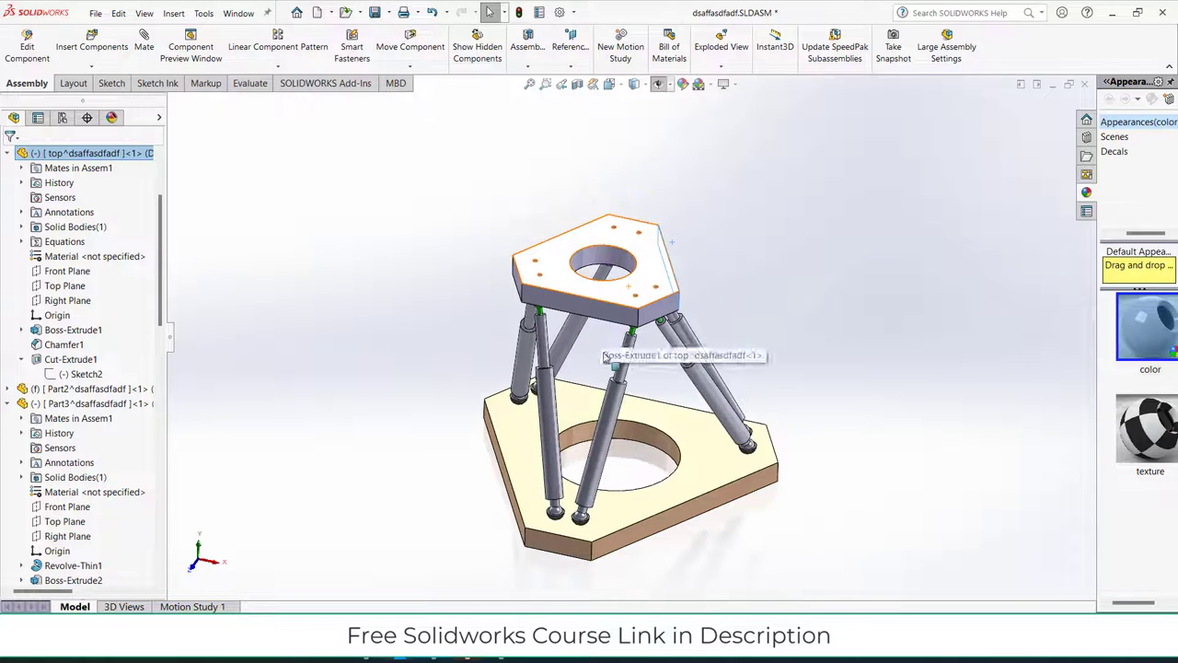
pyautogui.scroll(-1, 701, 518)
pyautogui.click(815, 359)
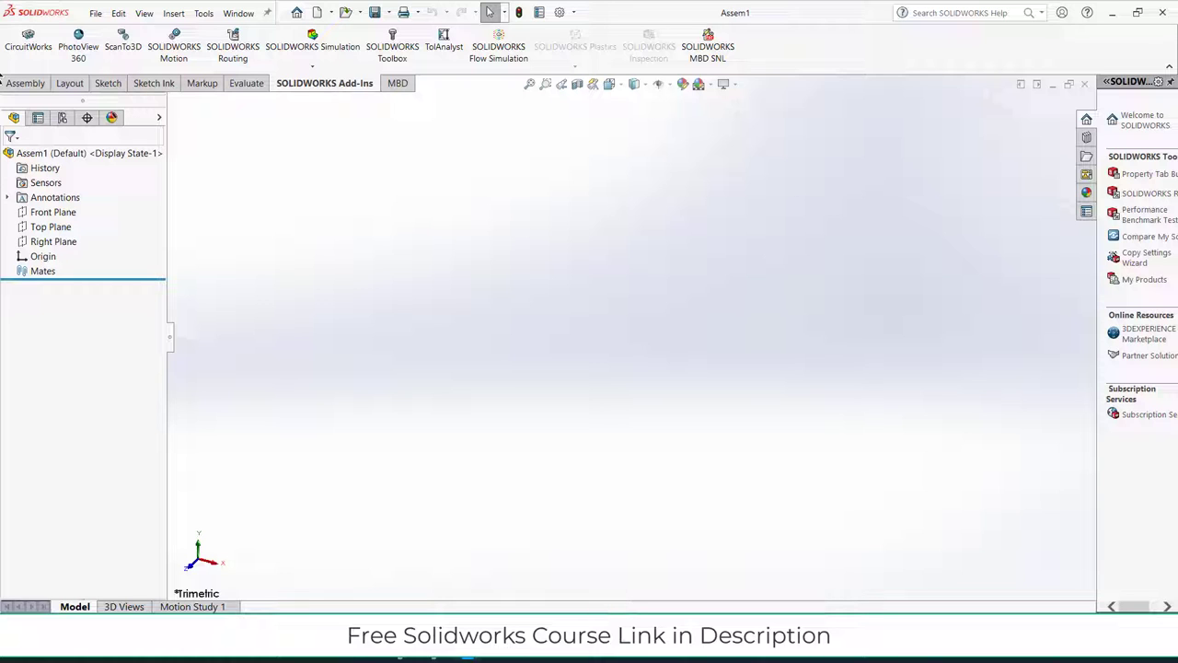
# Insert a new part into the empty assembly and start its sketch on the Top Plane.
pyautogui.click(24, 83)
pyautogui.click(92, 69)
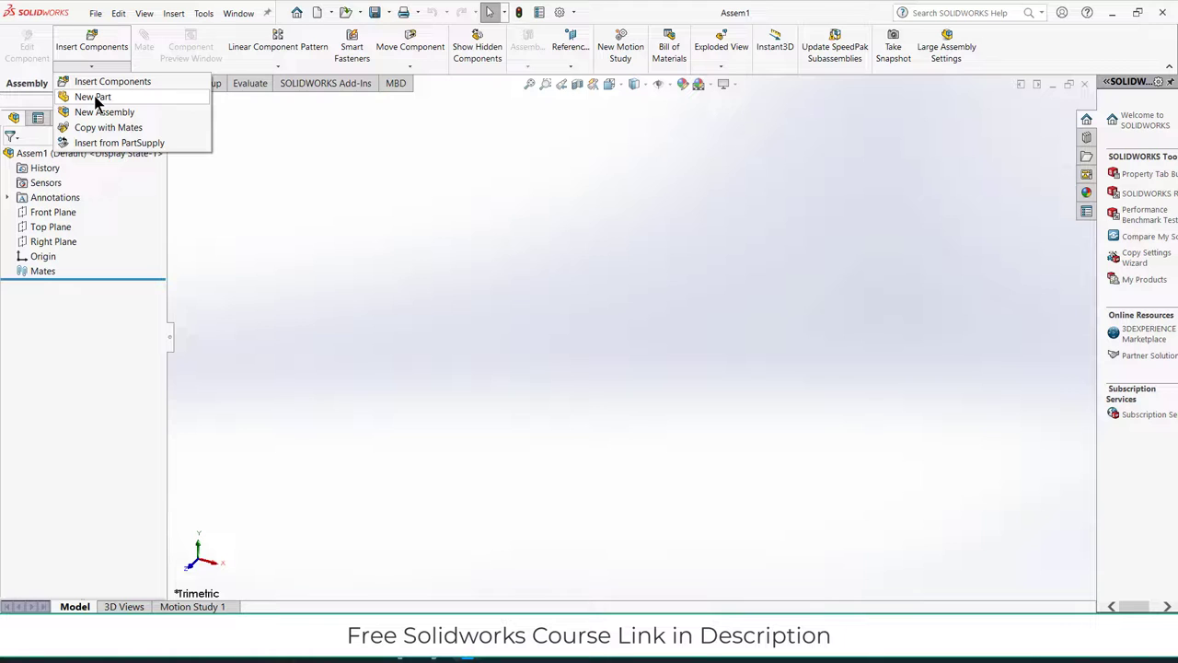
pyautogui.click(95, 98)
pyautogui.click(52, 230)
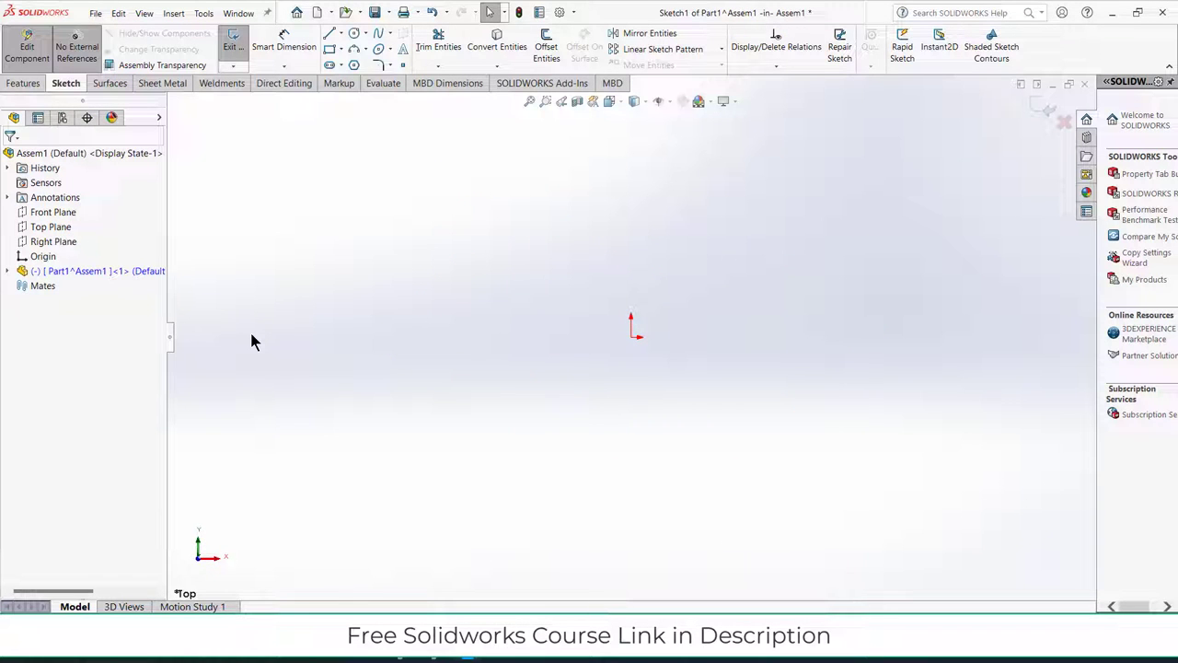
# Sketch a three-sided polygon around the origin with an inscribed circle about 168 mm in diameter.
pyautogui.click(355, 67)
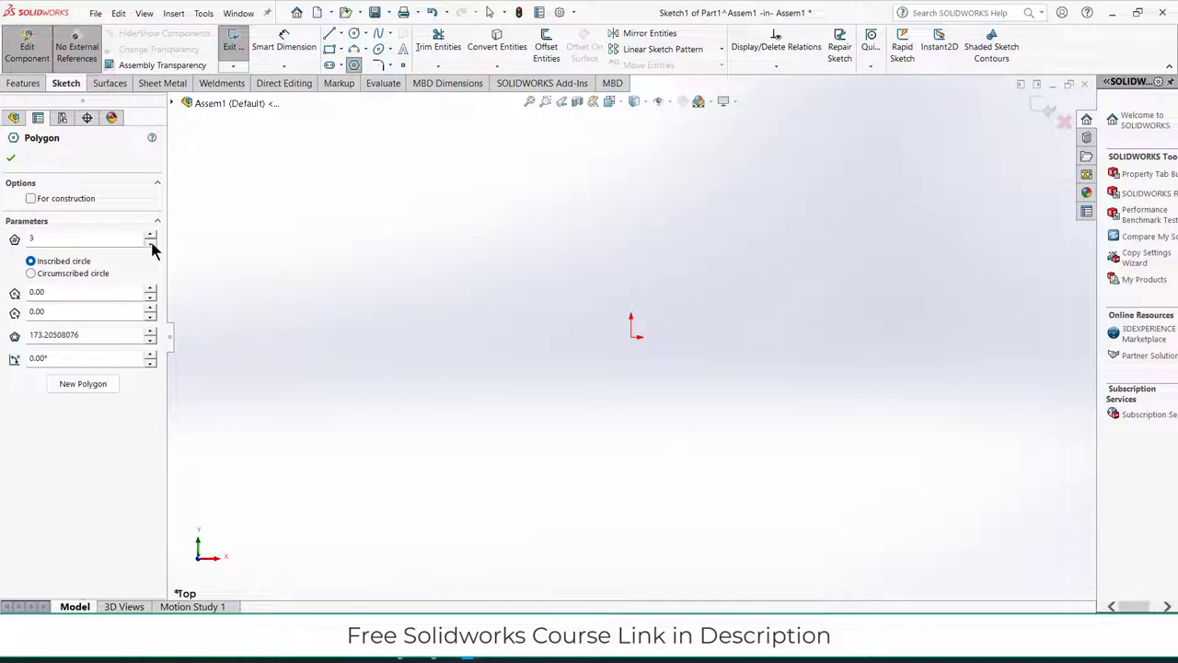
pyautogui.click(631, 338)
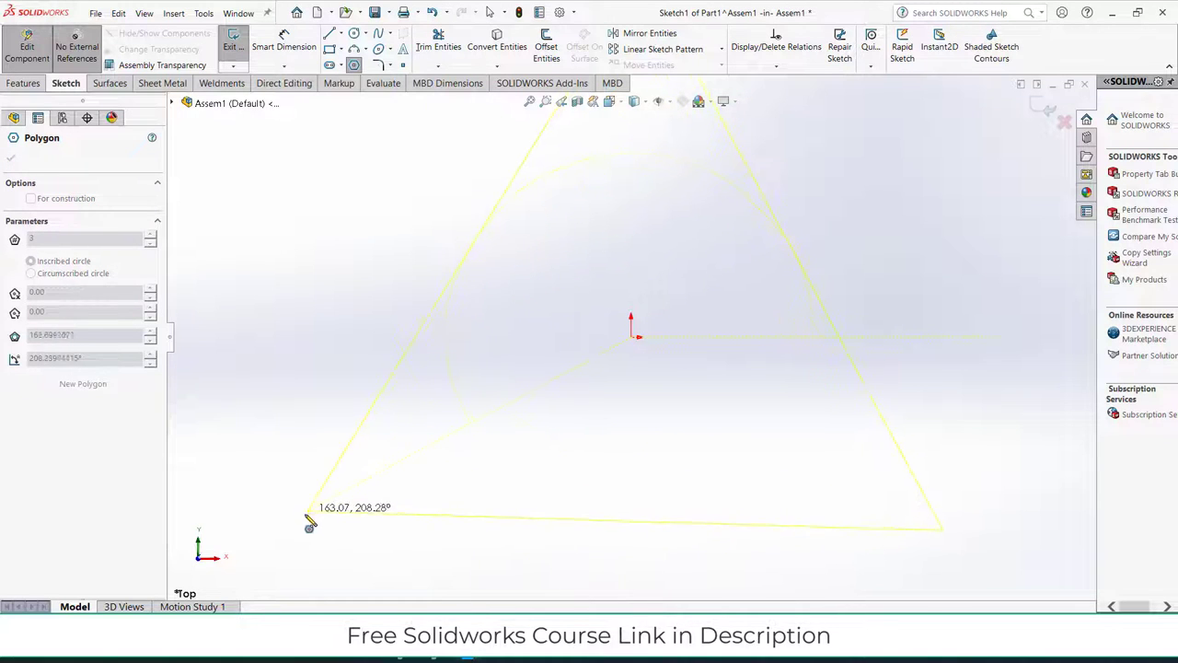
pyautogui.click(304, 524)
pyautogui.press('z')
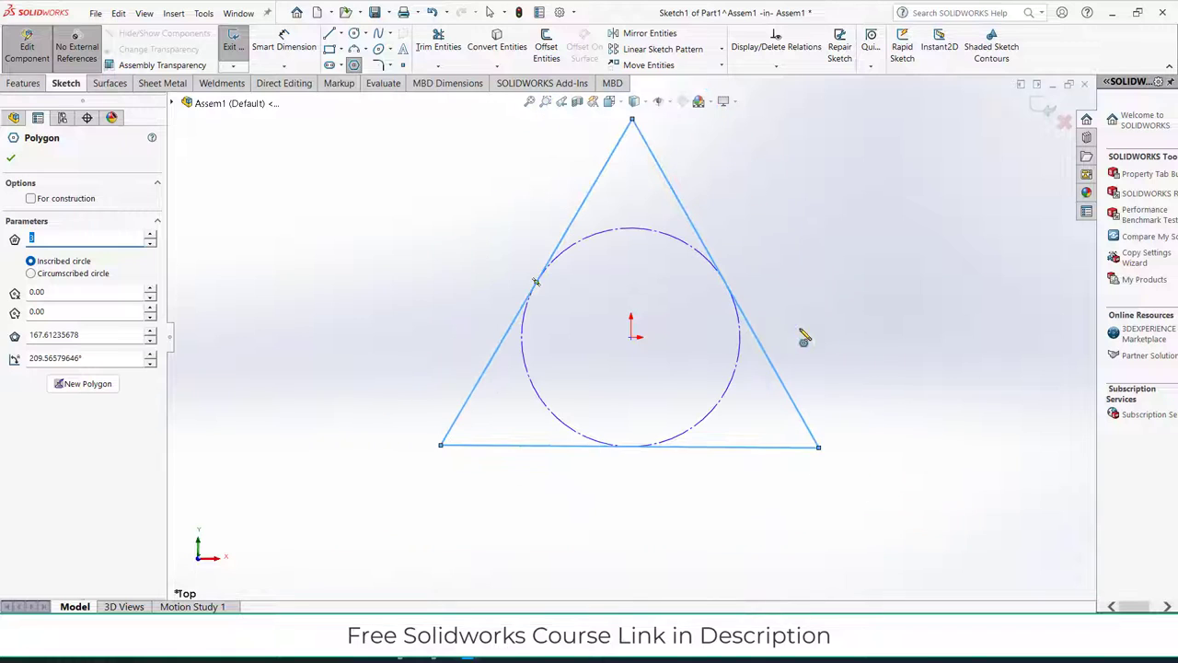
pyautogui.press('Escape')
# Make the triangle's bottom edge horizontal.
pyautogui.click(723, 446)
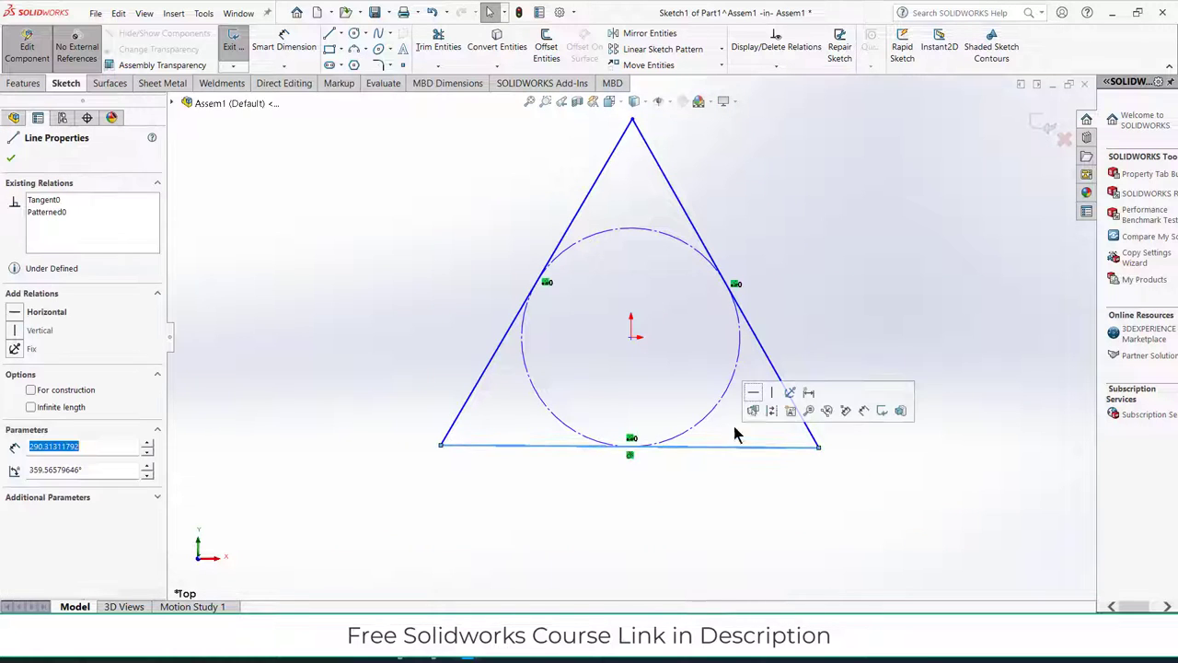
pyautogui.click(755, 394)
pyautogui.click(634, 429)
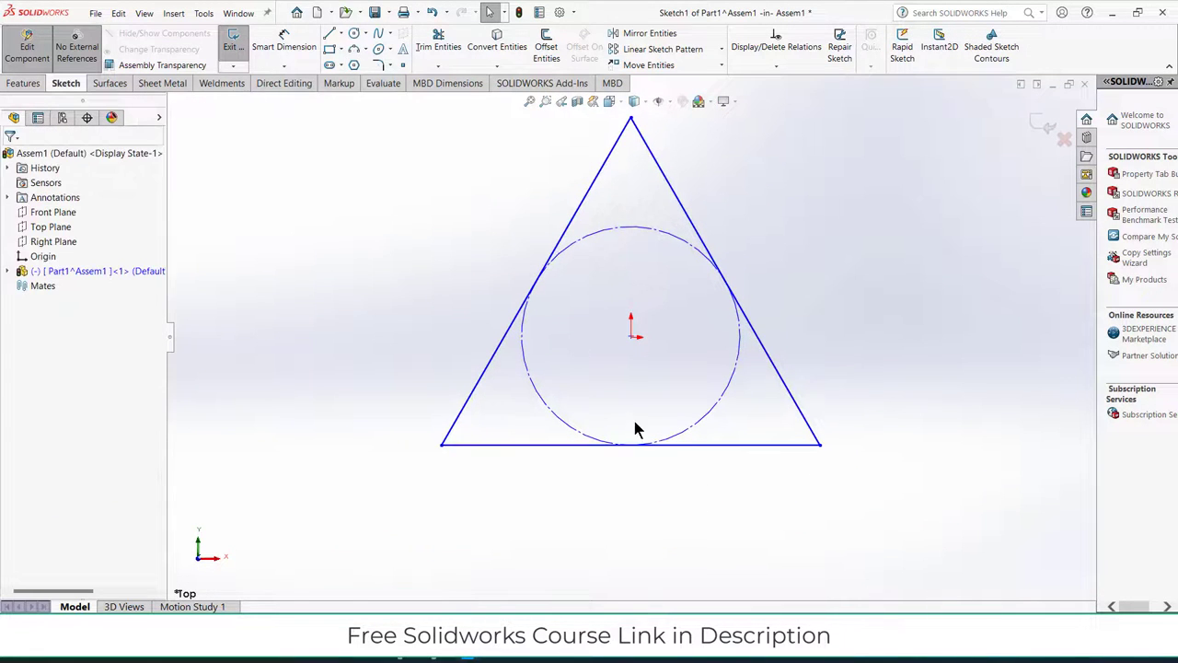
# Dimension the triangle's inscribed construction circle to a diameter of 300 mm.
pyautogui.click(302, 52)
pyautogui.click(670, 237)
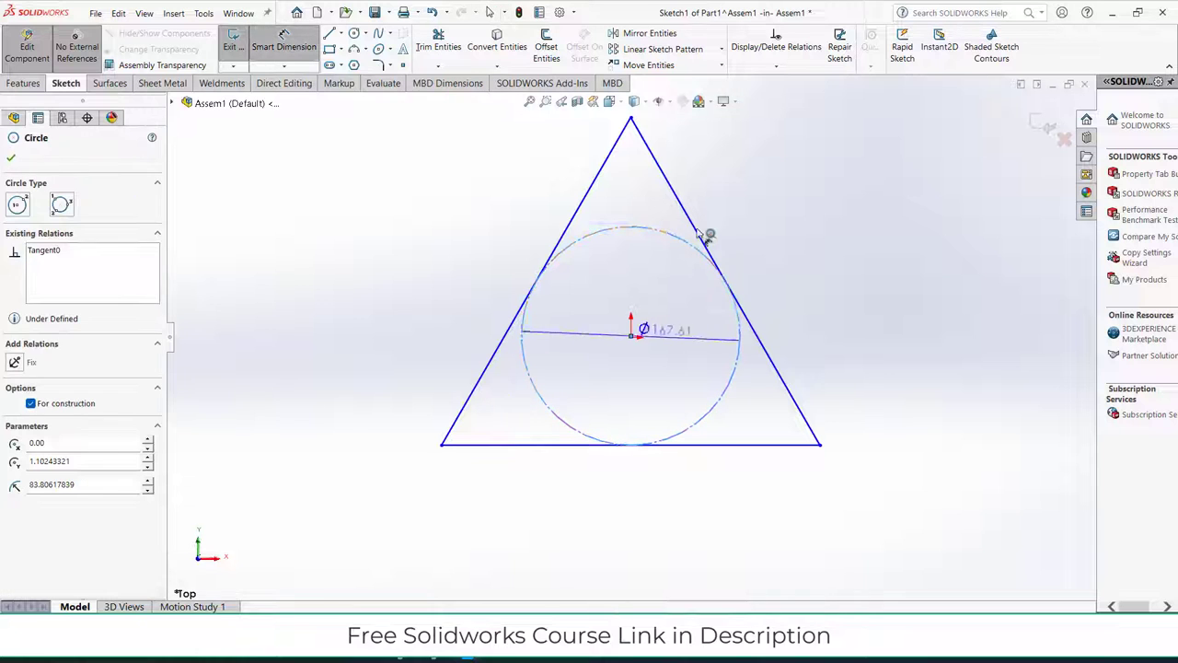
pyautogui.click(845, 210)
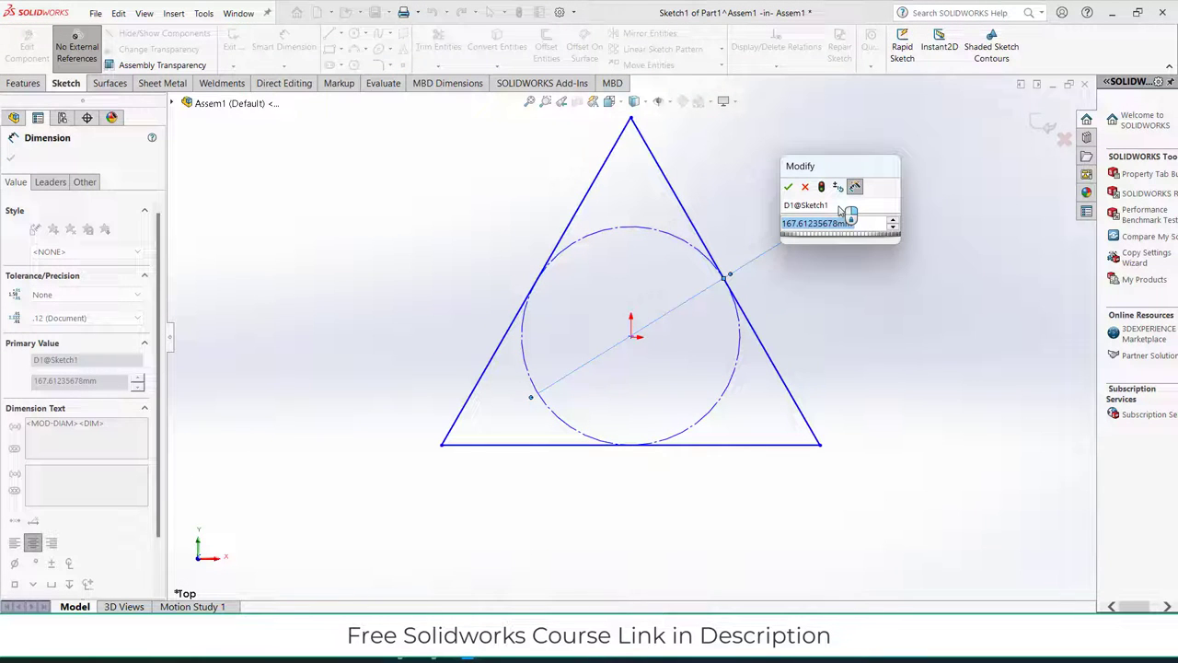
pyautogui.write('300')
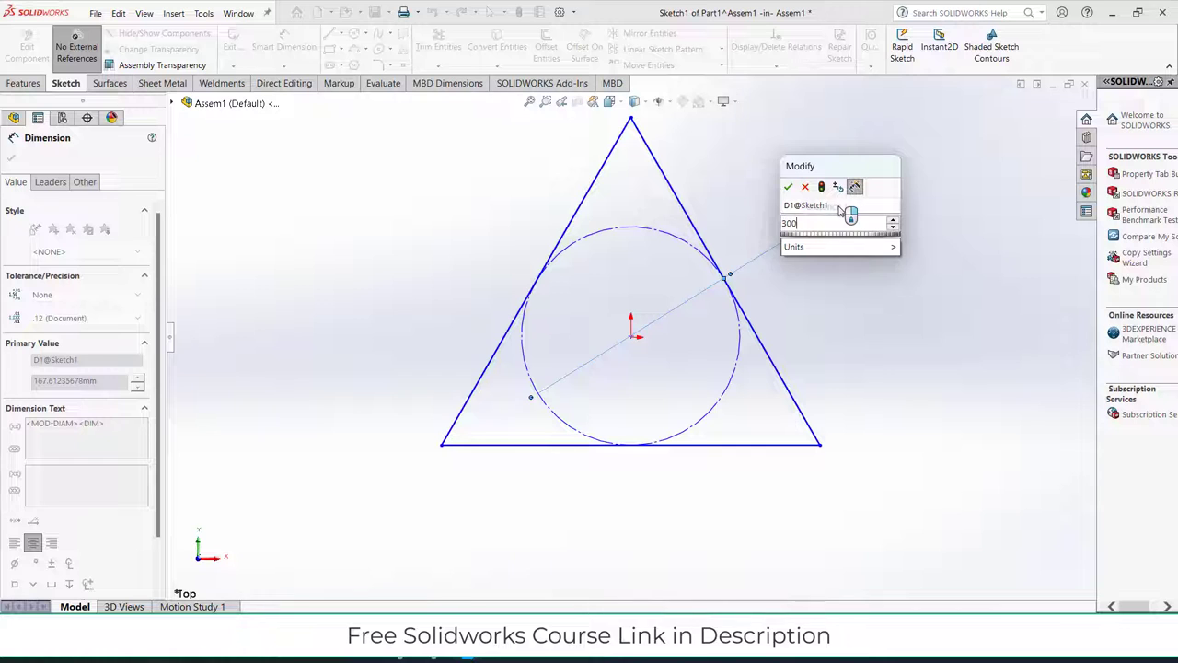
pyautogui.press('Return')
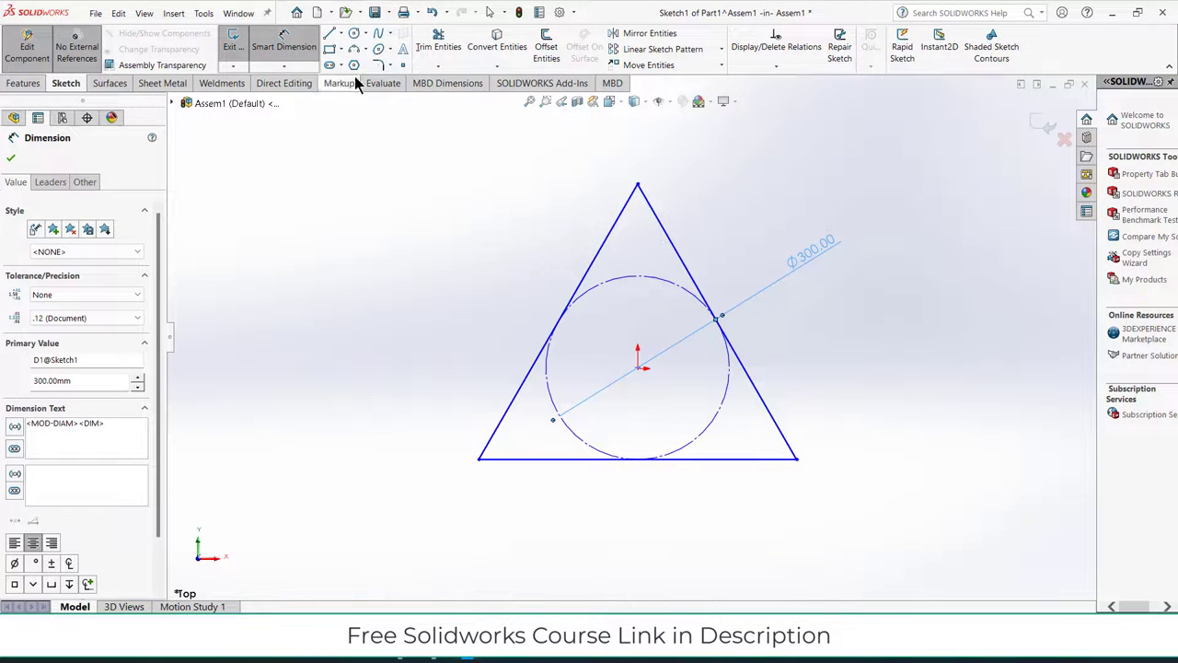
pyautogui.click(390, 68)
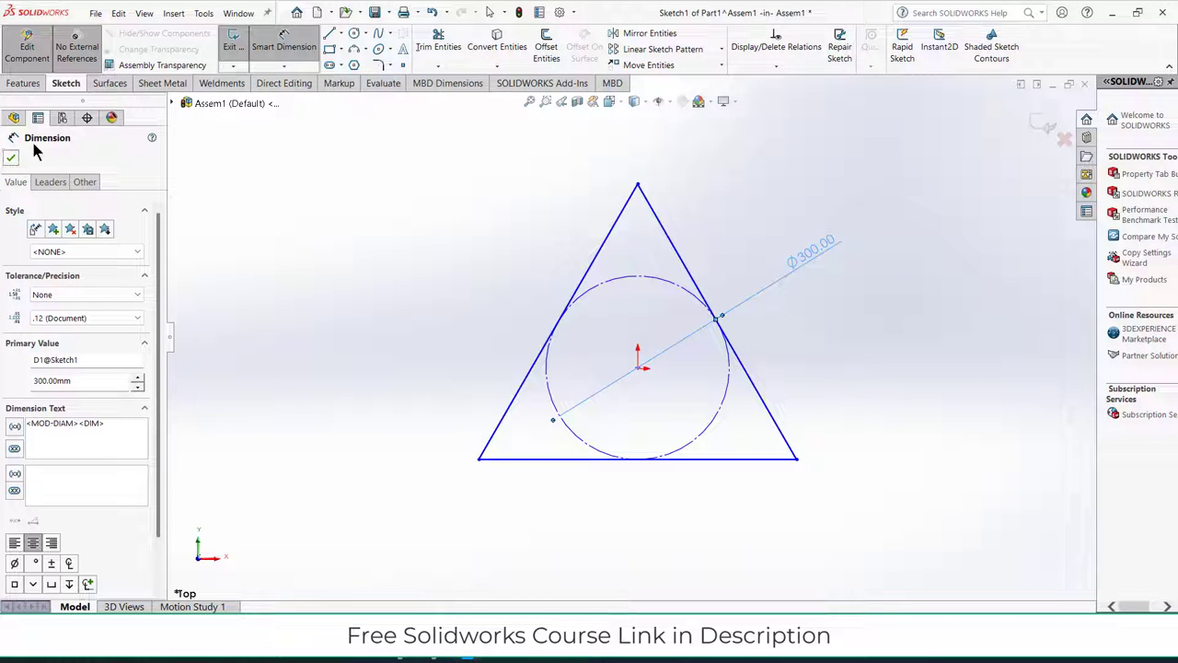
pyautogui.click(423, 166)
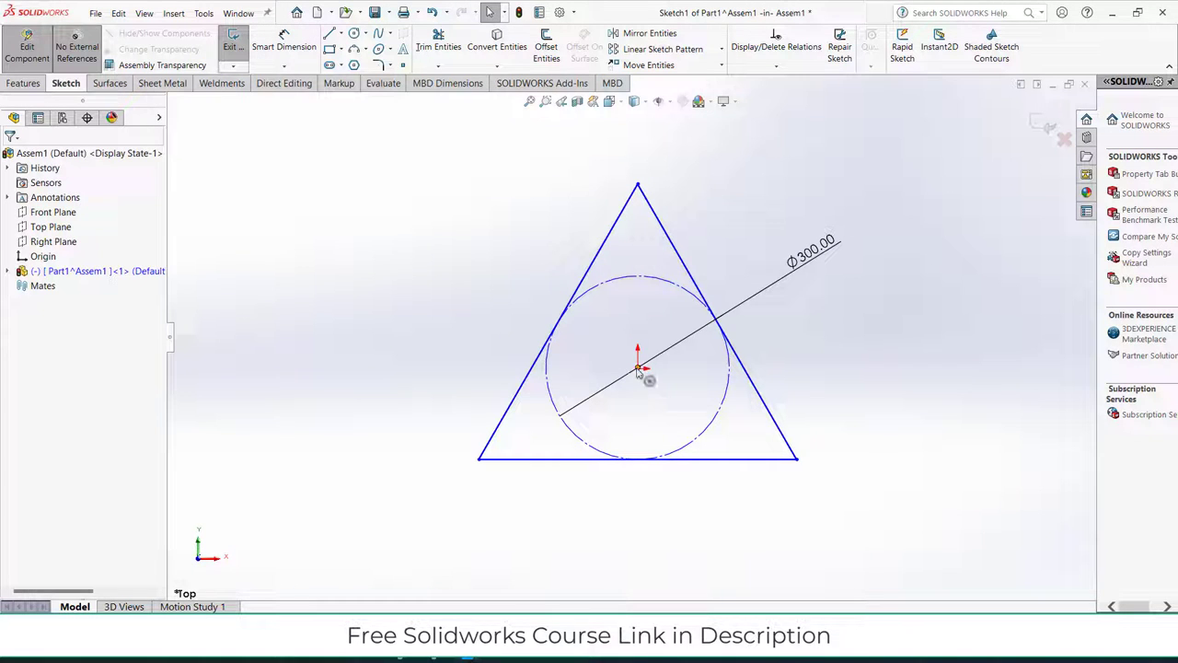
# Test whether the inscribed circle's centre moves freely and make it coincident with the origin.
pyautogui.moveTo(637, 368); pyautogui.dragTo(662, 348)
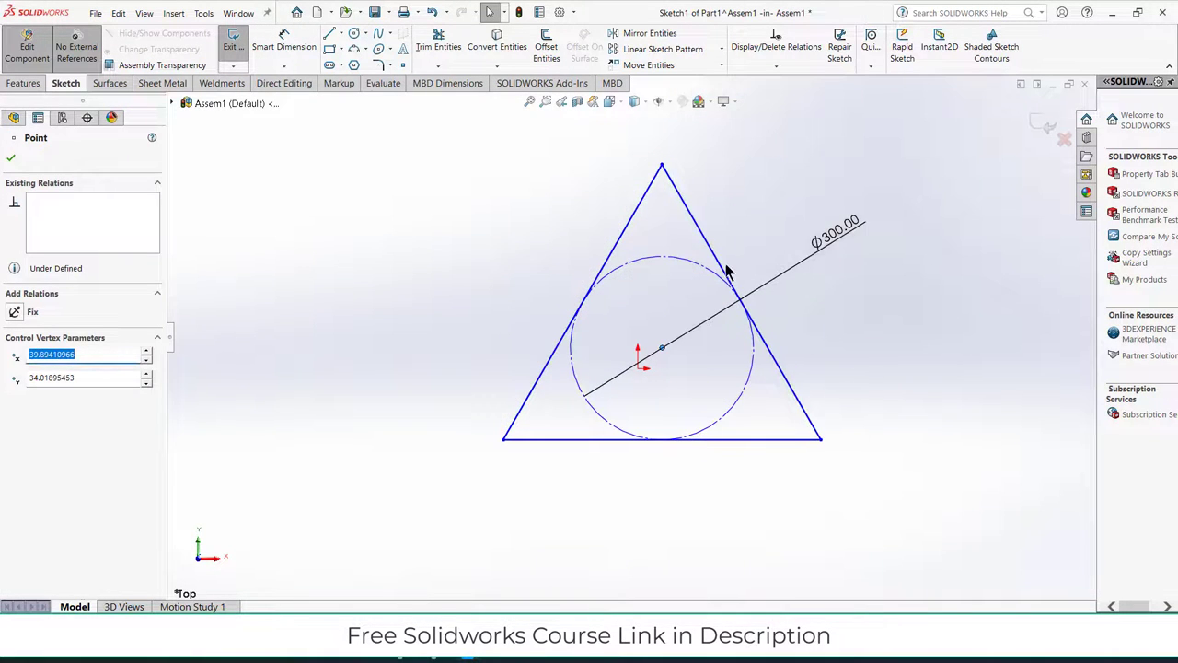
pyautogui.keyDown('ctrl'); pyautogui.click(639, 368); pyautogui.keyUp('ctrl')
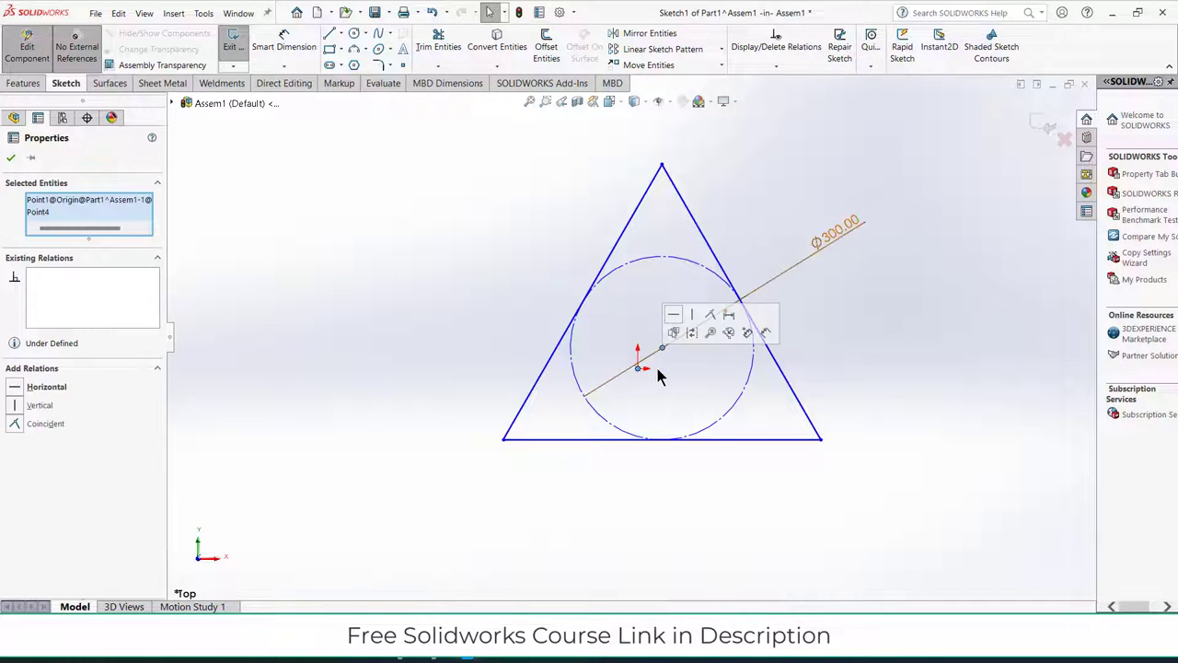
pyautogui.click(712, 318)
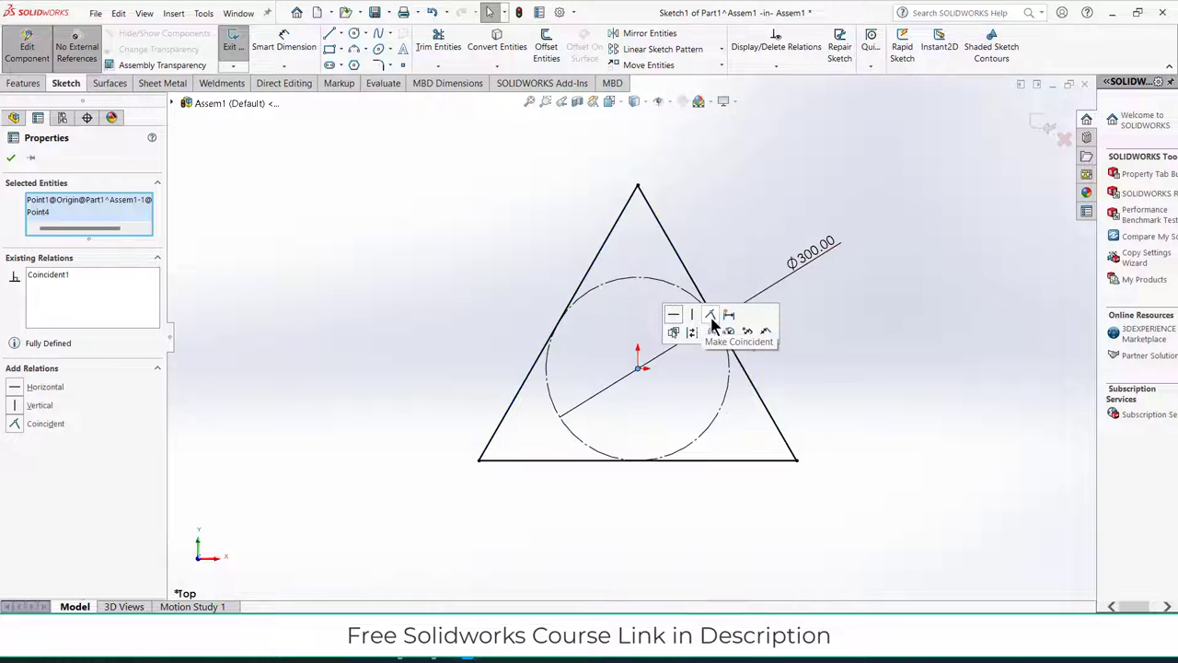
pyautogui.click(12, 158)
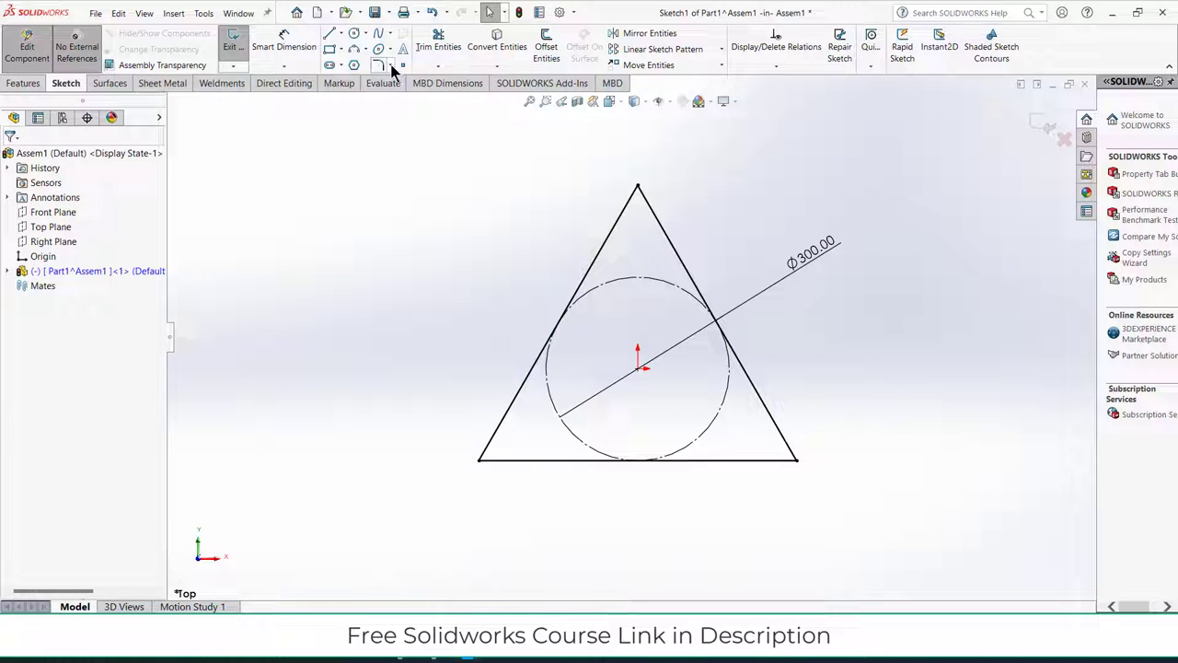
# Try a 10 mm equal-distance sketch chamfer on the triangle's top corner and undo it.
pyautogui.click(391, 65)
pyautogui.click(399, 98)
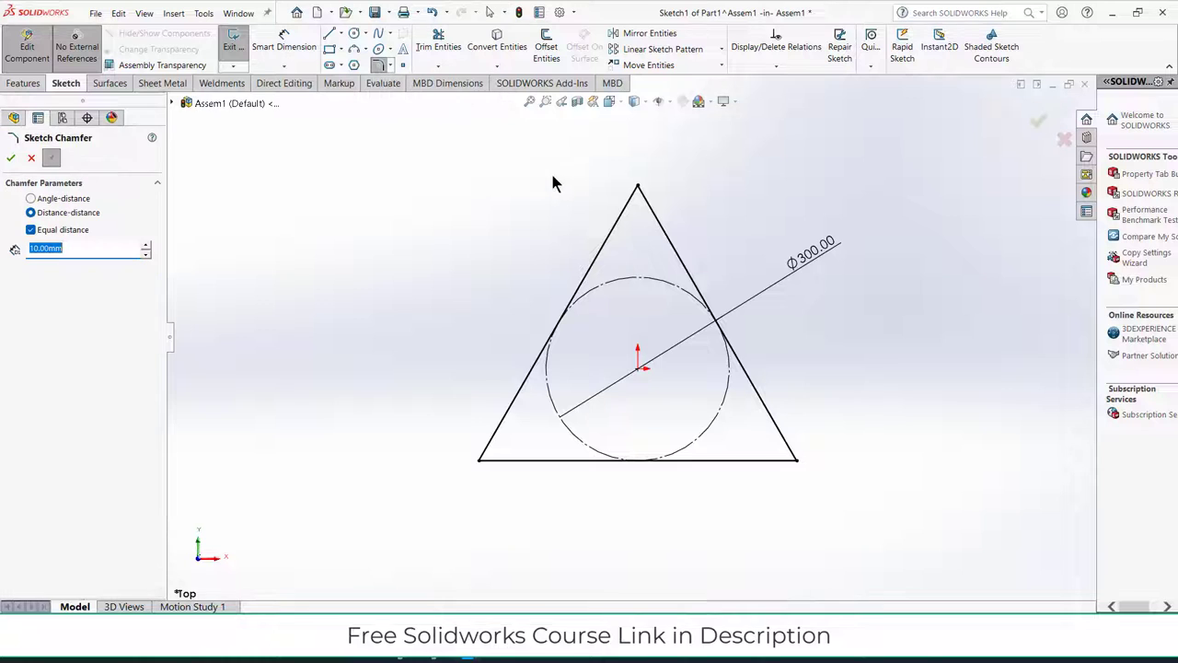
pyautogui.click(612, 232)
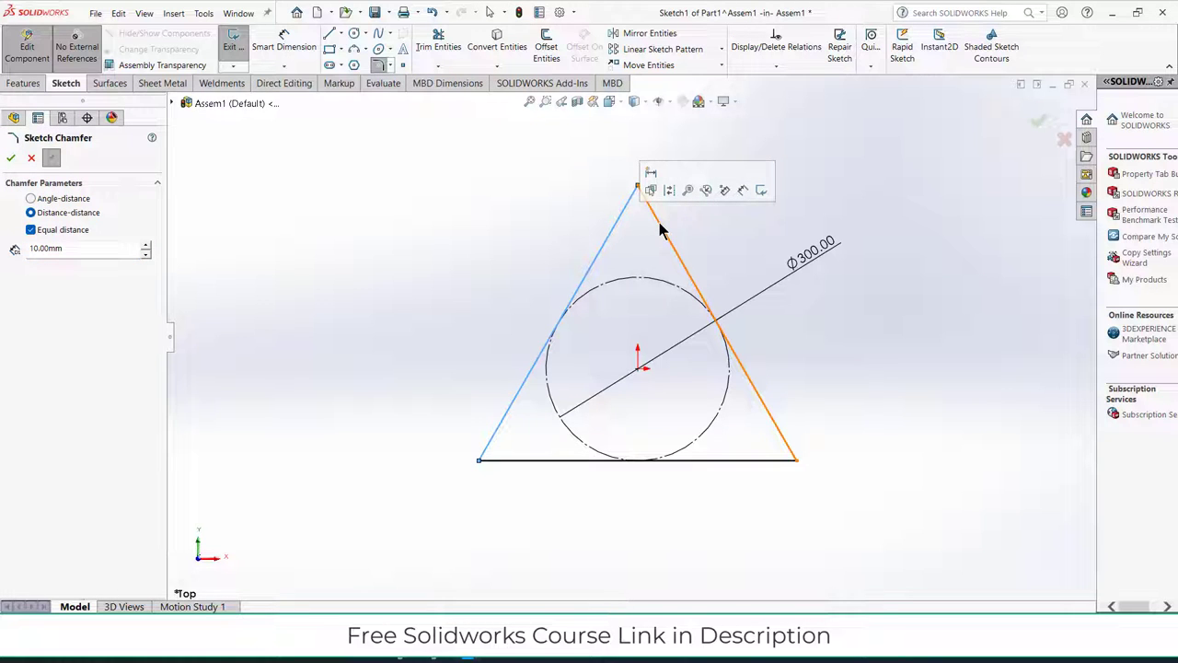
pyautogui.click(660, 230)
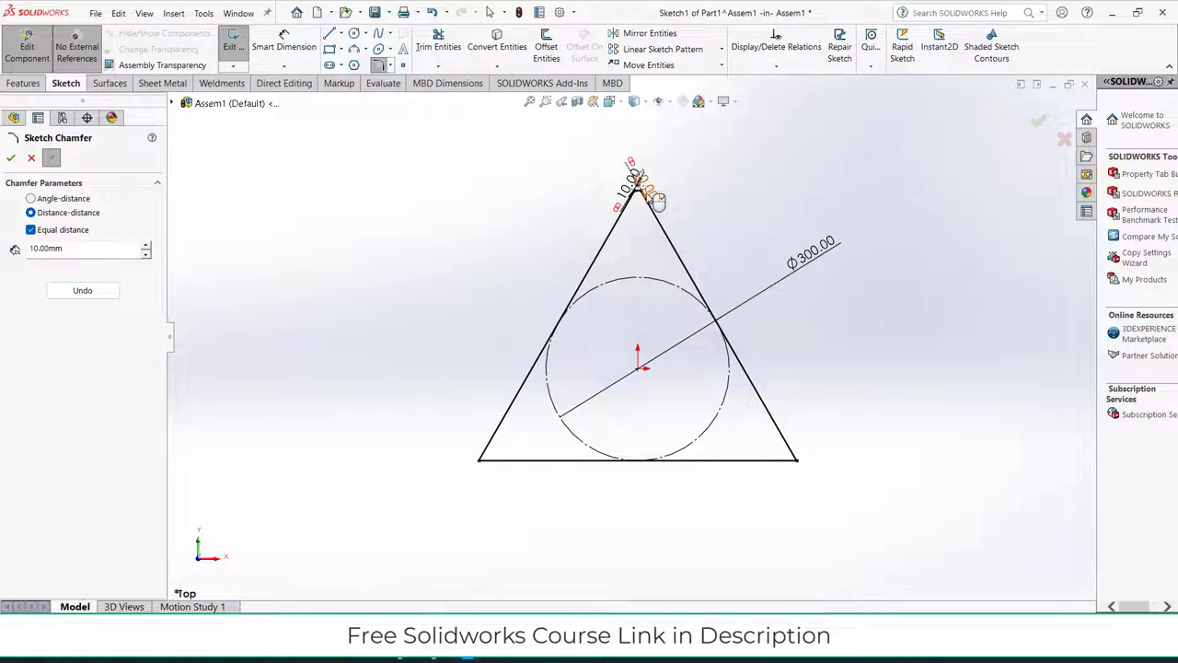
pyautogui.click(32, 159)
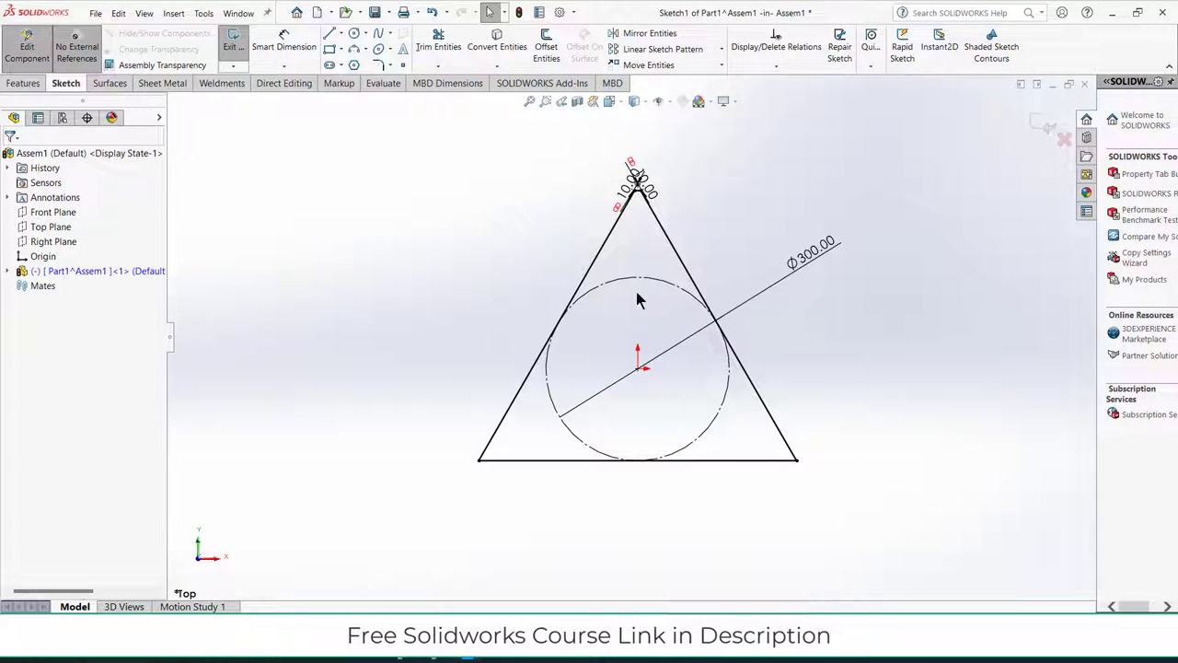
pyautogui.hotkey('ctrl', 'z')
pyautogui.click(930, 396)
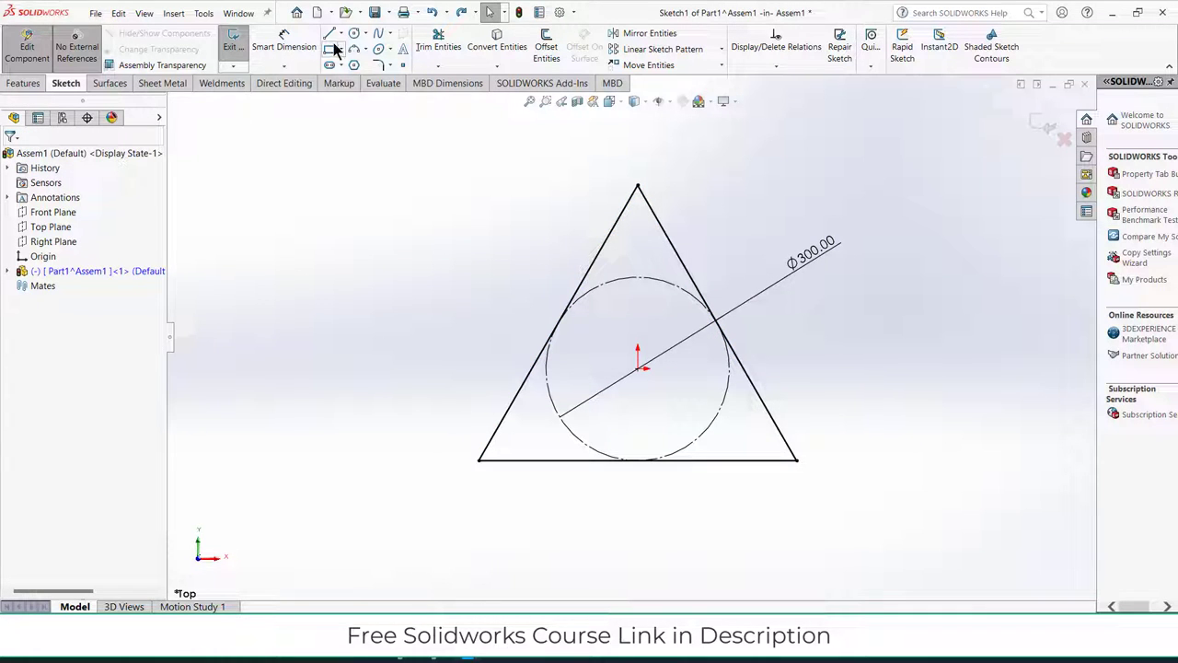
# Sketch a circle centred on the origin inside the construction circle and dimension its diameter to 150 mm.
pyautogui.click(352, 34)
pyautogui.click(637, 367)
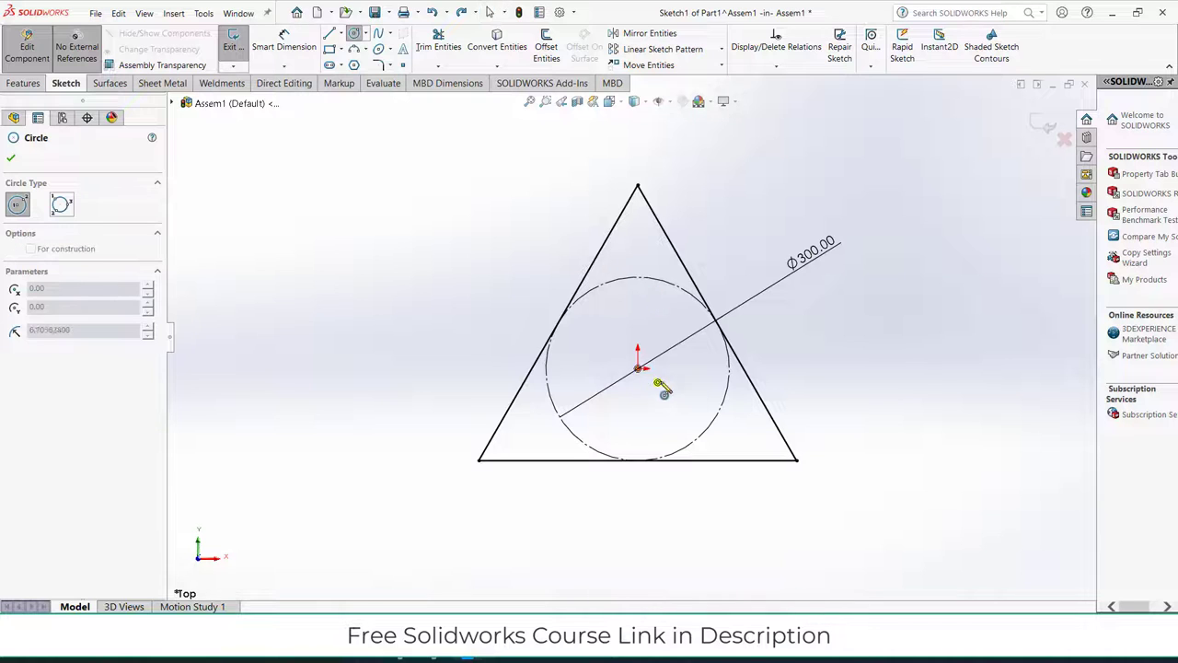
pyautogui.click(679, 405)
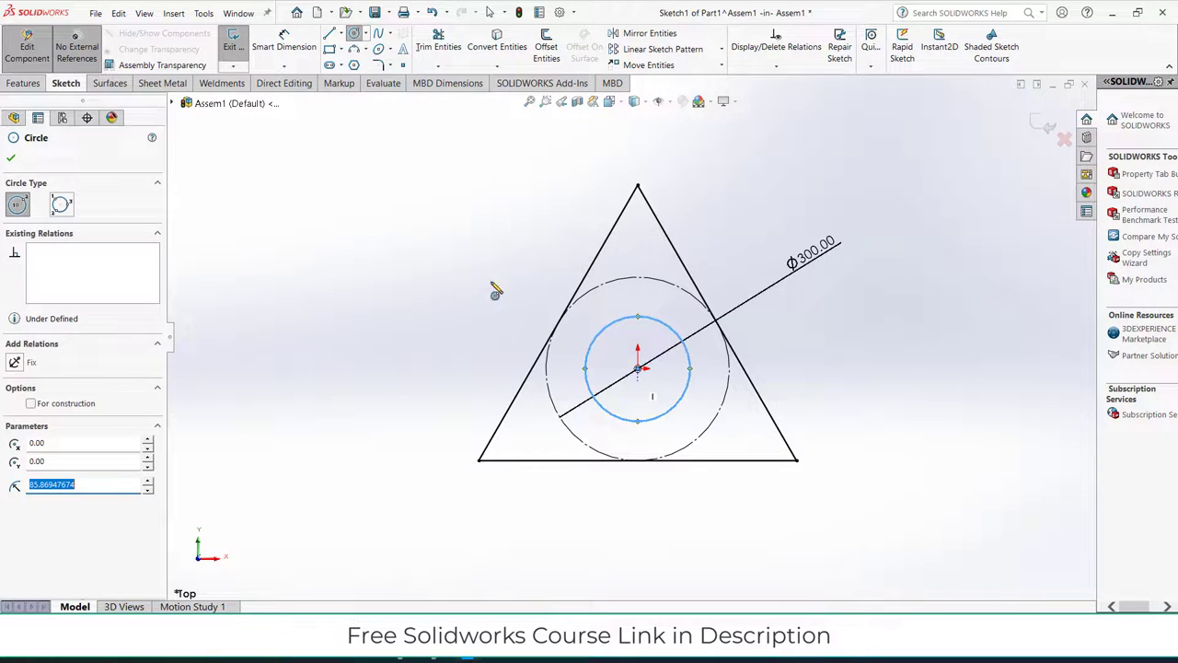
pyautogui.click(284, 44)
pyautogui.click(686, 337)
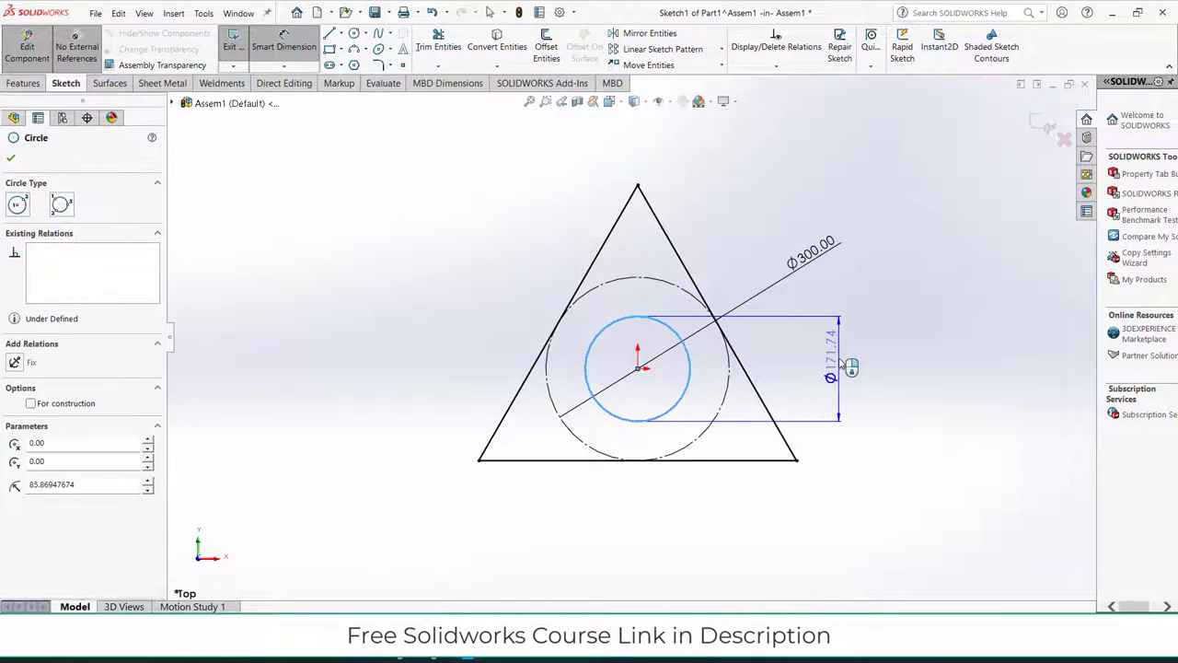
pyautogui.click(839, 368)
pyautogui.write('150')
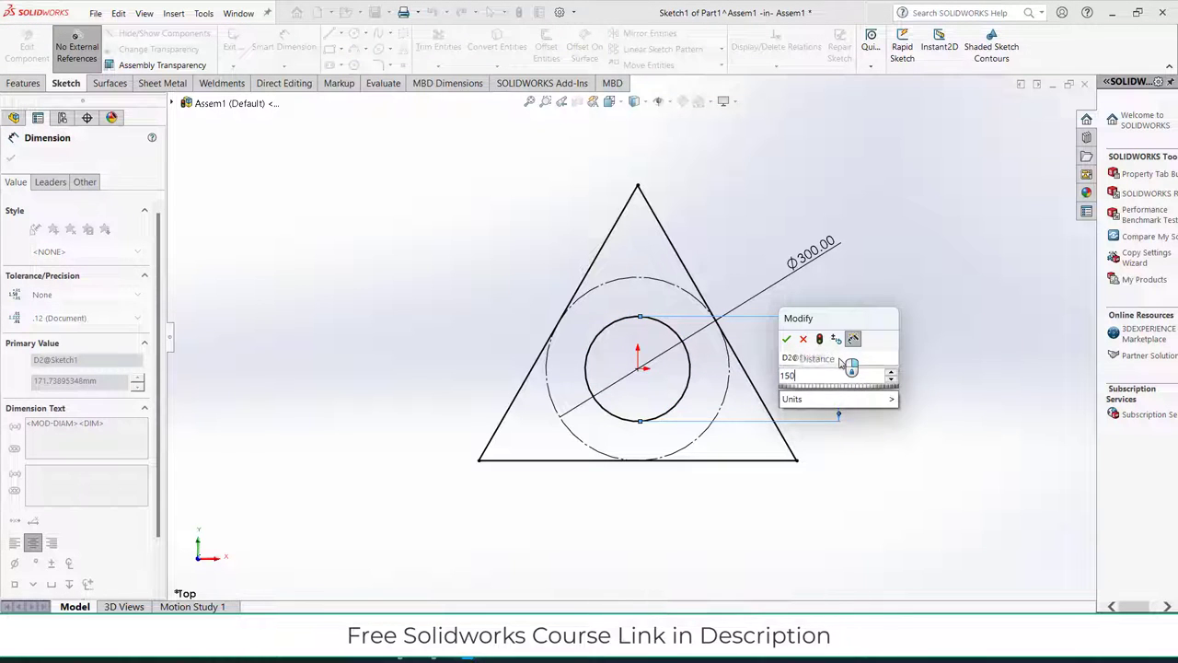
pyautogui.press('Return')
# Extrude the triangular profile with its central hole to a blind depth of 50 mm.
pyautogui.click(20, 83)
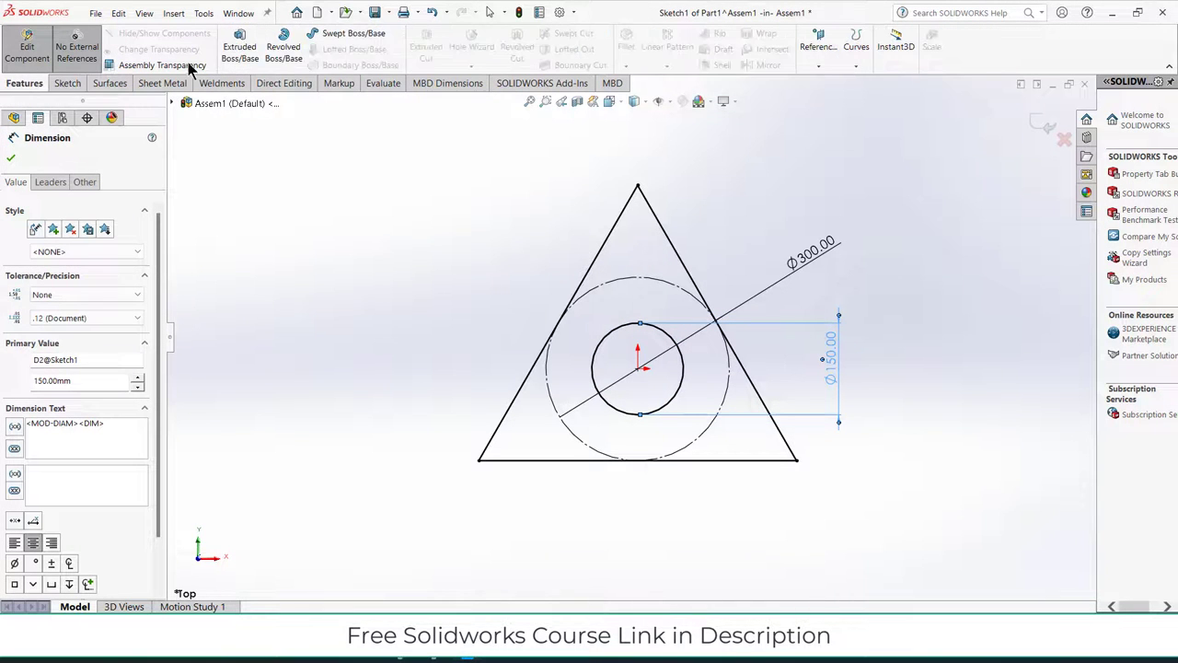
pyautogui.click(244, 59)
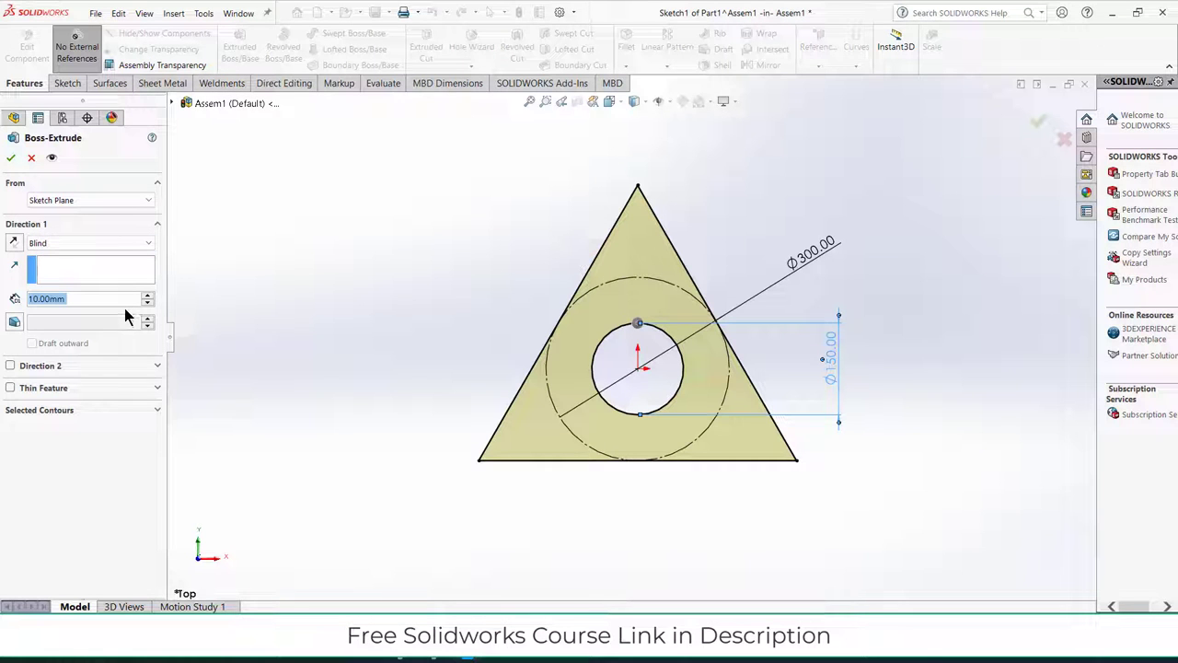
pyautogui.write('50')
pyautogui.press('Return')
pyautogui.press('Return')
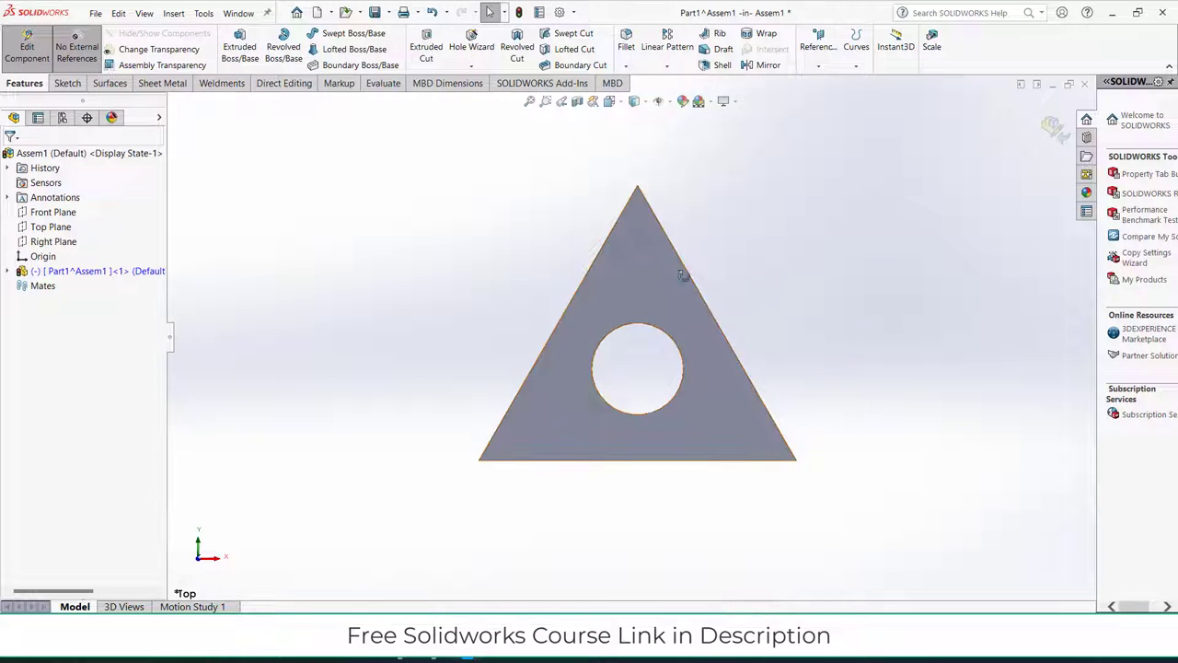
# Start a Chamfer feature on the triangular plate's top corner edge.
pyautogui.moveTo(684, 276); pyautogui.dragTo(657, 188, button='middle')
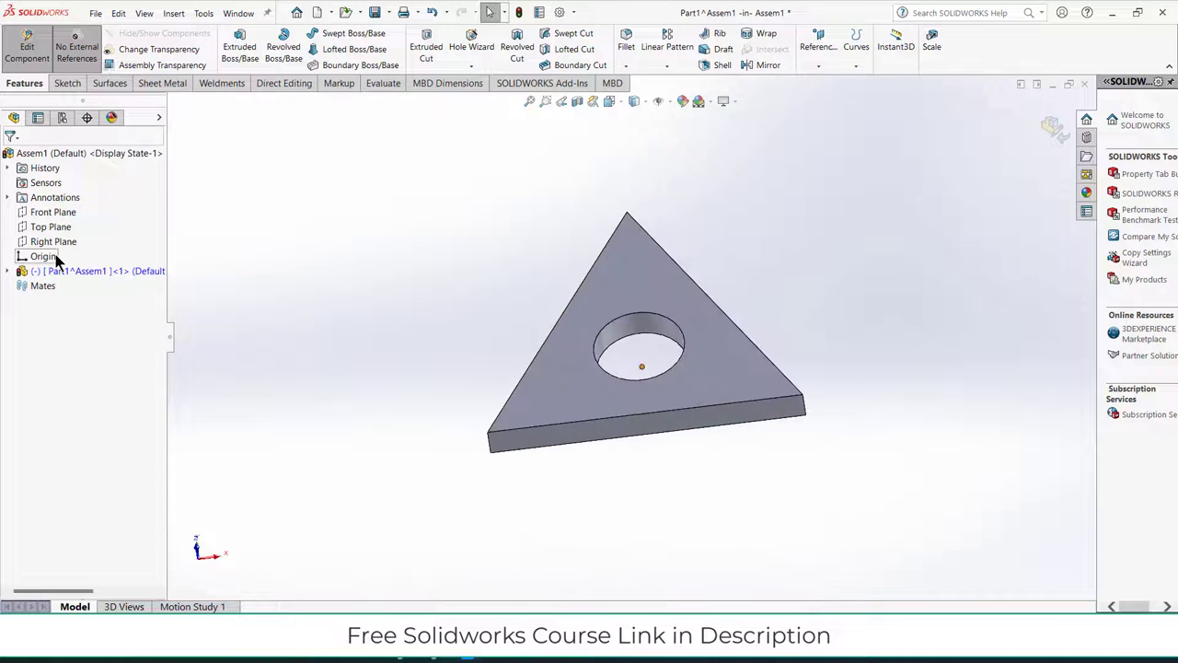
pyautogui.moveTo(574, 273); pyautogui.dragTo(789, 259, button='middle')
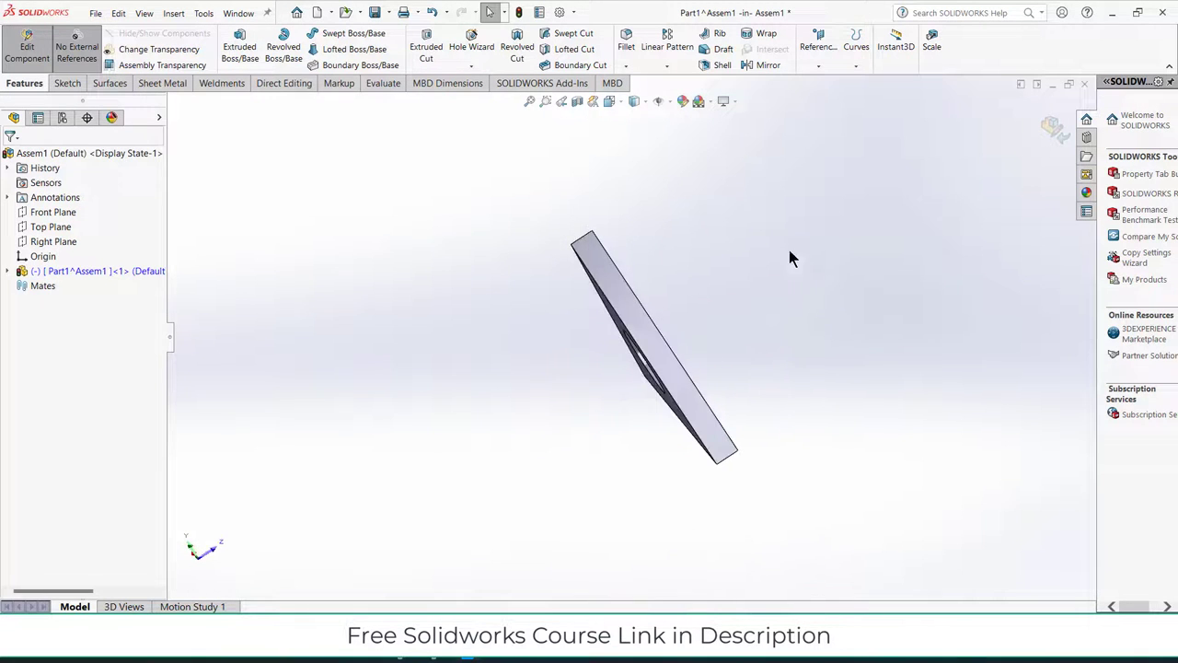
pyautogui.moveTo(644, 197); pyautogui.dragTo(620, 251, button='middle')
pyautogui.click(626, 66)
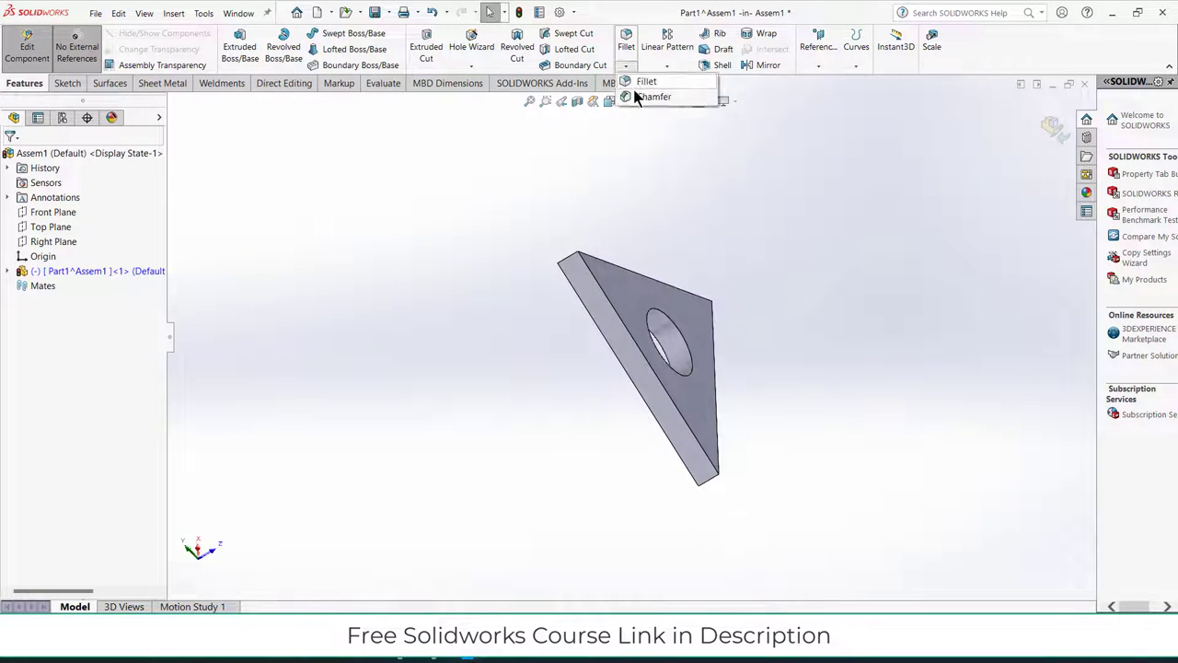
pyautogui.click(650, 96)
pyautogui.click(572, 265)
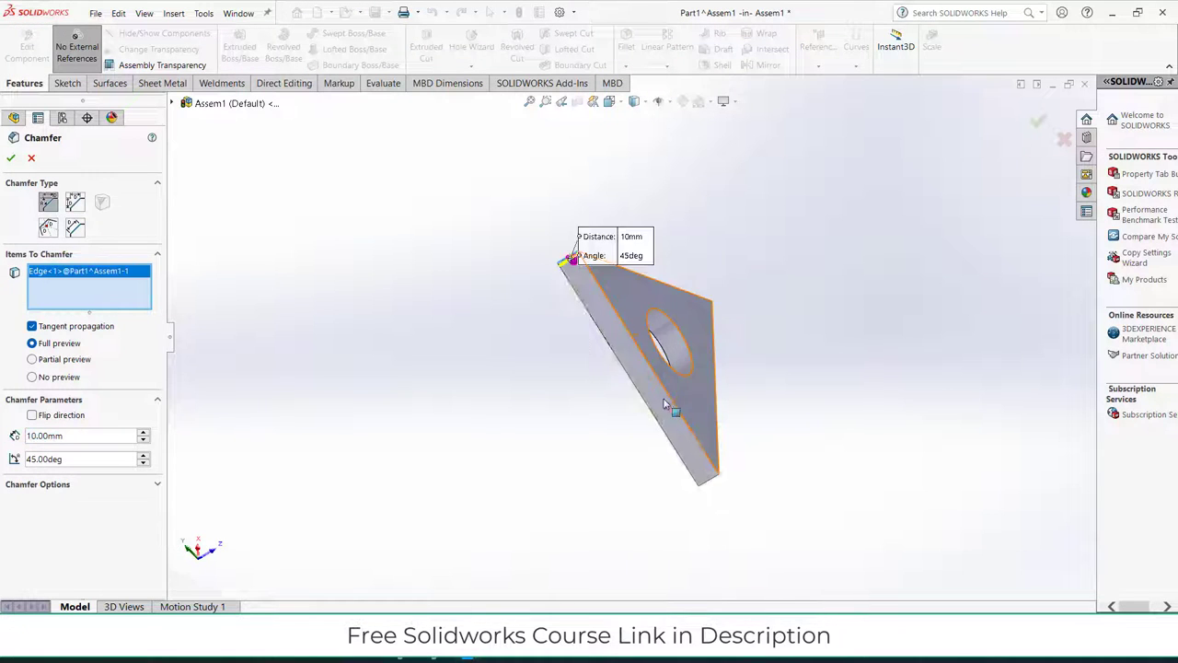
pyautogui.moveTo(573, 265); pyautogui.dragTo(568, 352, button='middle')
pyautogui.click(603, 447)
pyautogui.moveTo(603, 447); pyautogui.dragTo(676, 433, button='middle')
pyautogui.rightClick(96, 293)
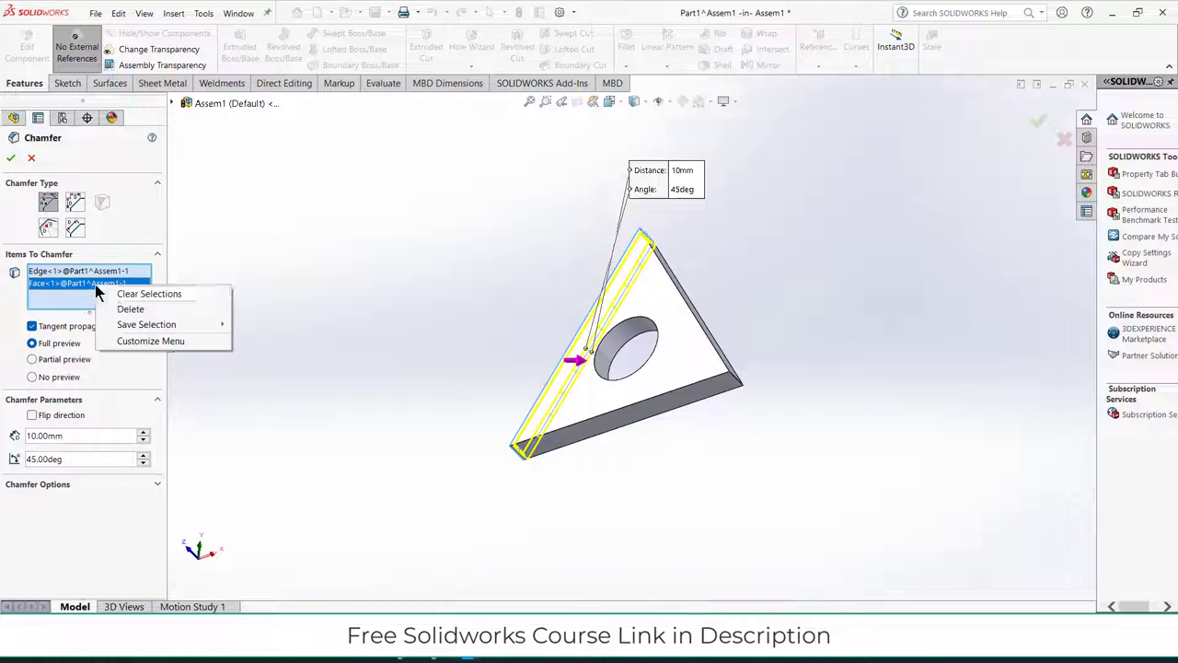
pyautogui.click(127, 309)
# Add the triangular plate's two lower corner edges to the chamfer selection.
pyautogui.scroll(-3, 504, 467)
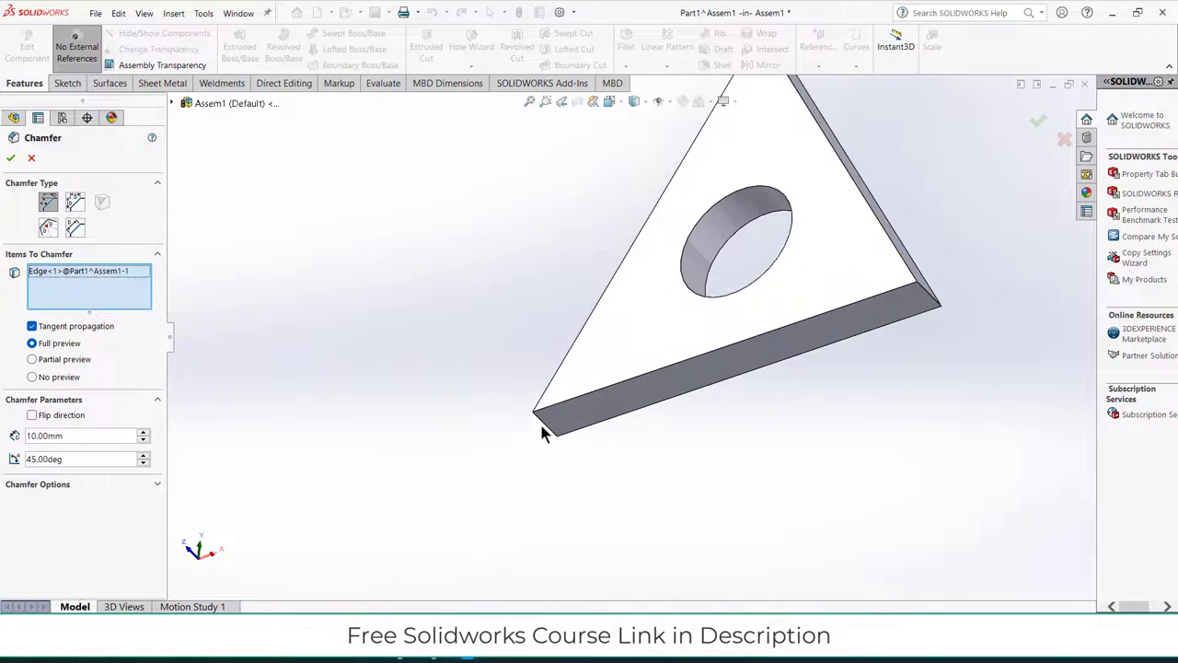
pyautogui.click(544, 423)
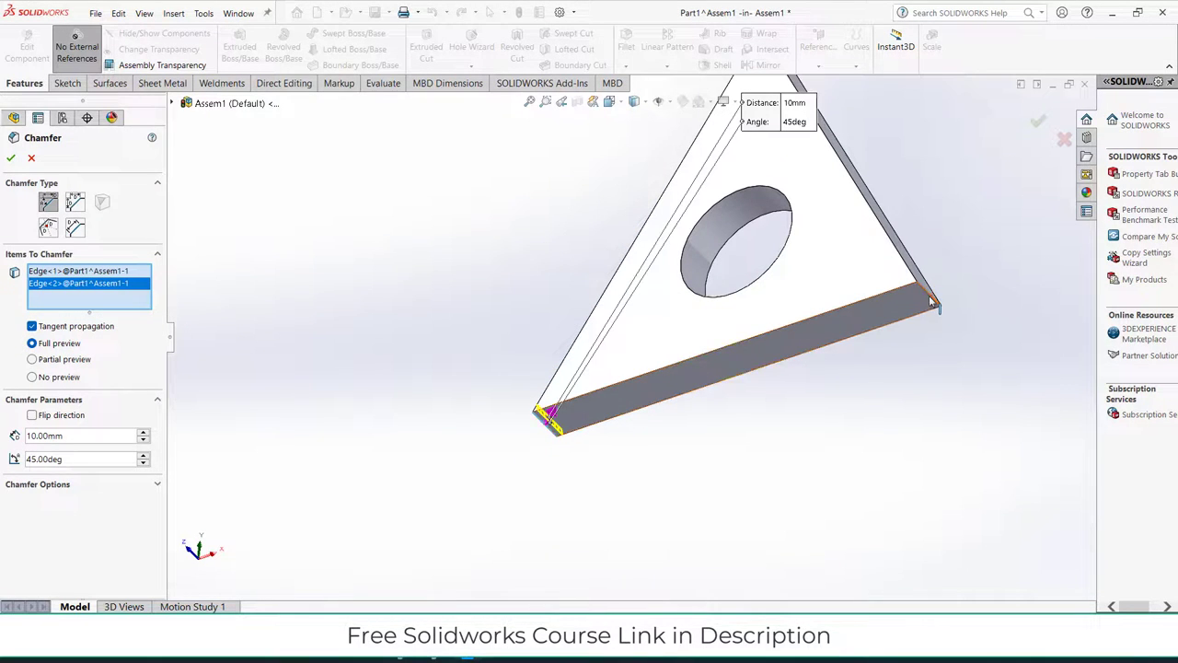
pyautogui.click(930, 311)
# Change the chamfer type to symmetric Distance Distance, set the distance to 120 mm and apply it to the three corners.
pyautogui.moveTo(926, 333); pyautogui.dragTo(961, 398, button='middle')
pyautogui.scroll(3, 925, 338)
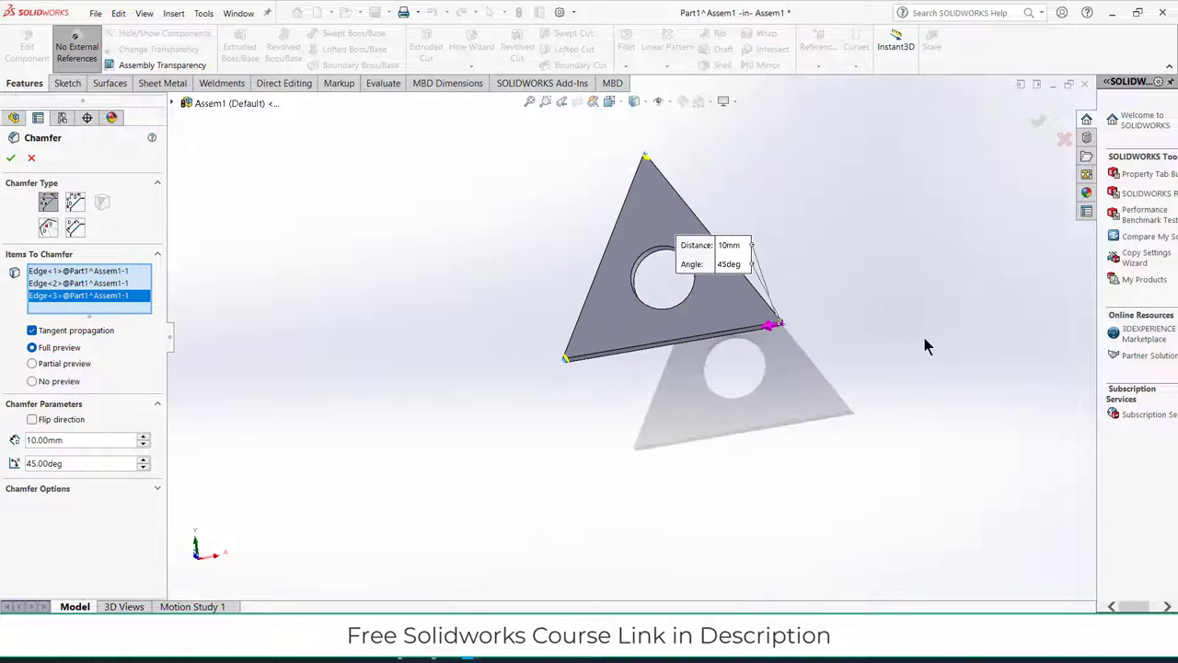
pyautogui.scroll(3, 117, 442)
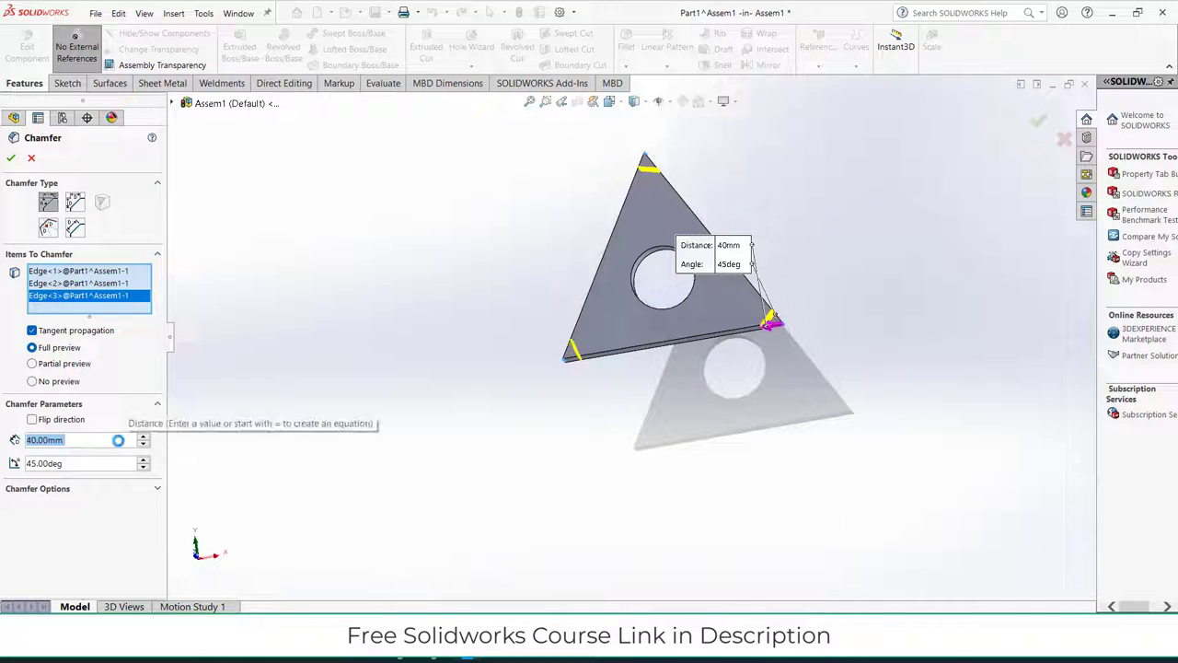
pyautogui.scroll(4, 118, 440)
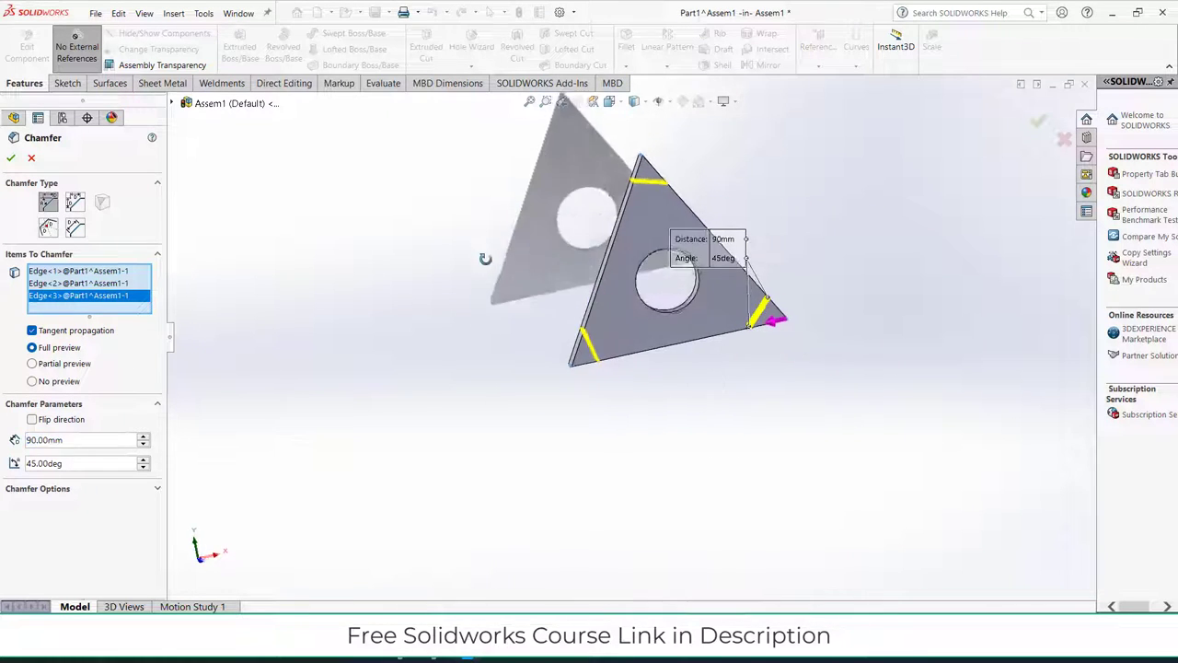
pyautogui.moveTo(486, 255); pyautogui.dragTo(560, 263, button='middle')
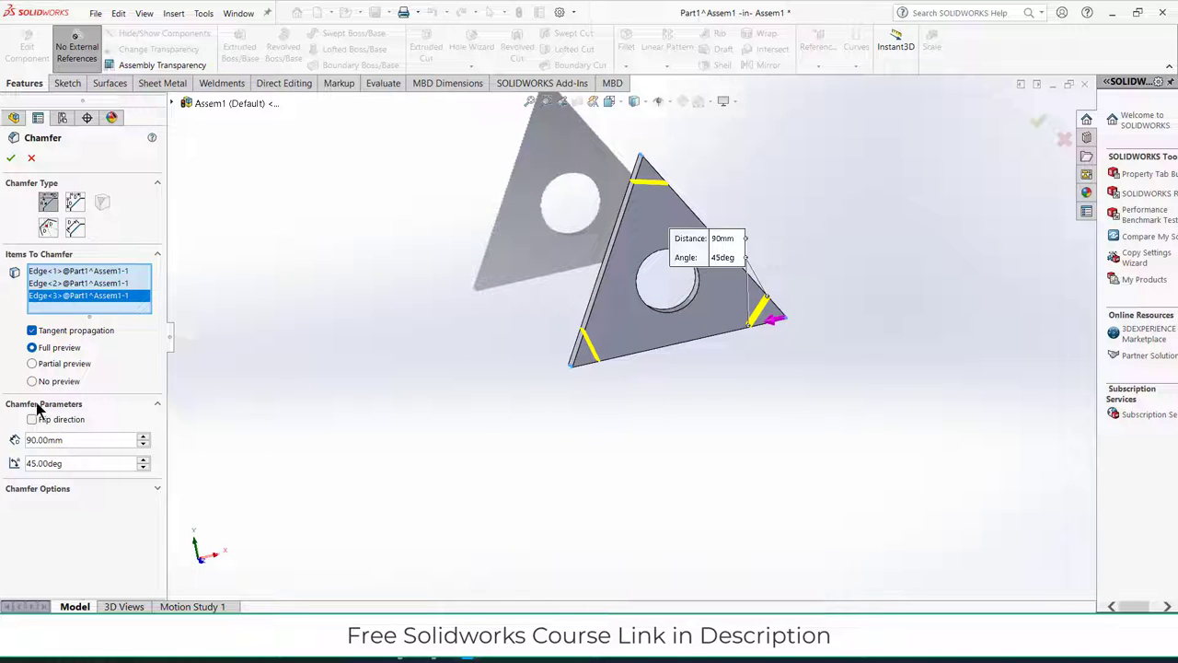
pyautogui.click(74, 205)
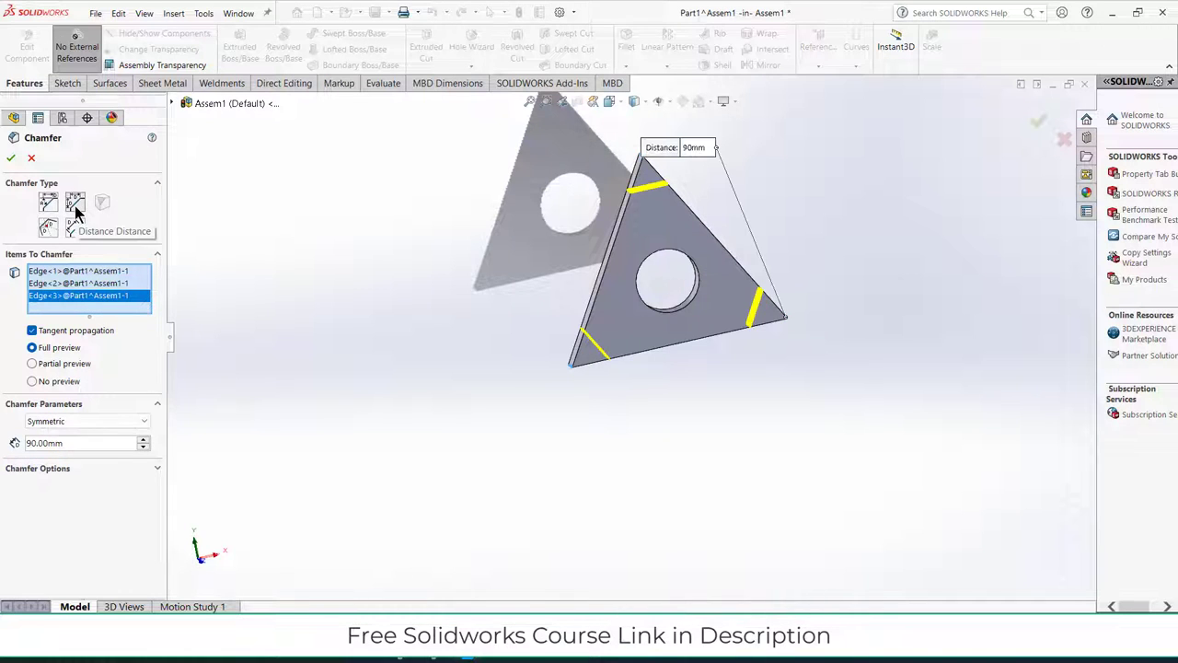
pyautogui.scroll(3, 118, 445)
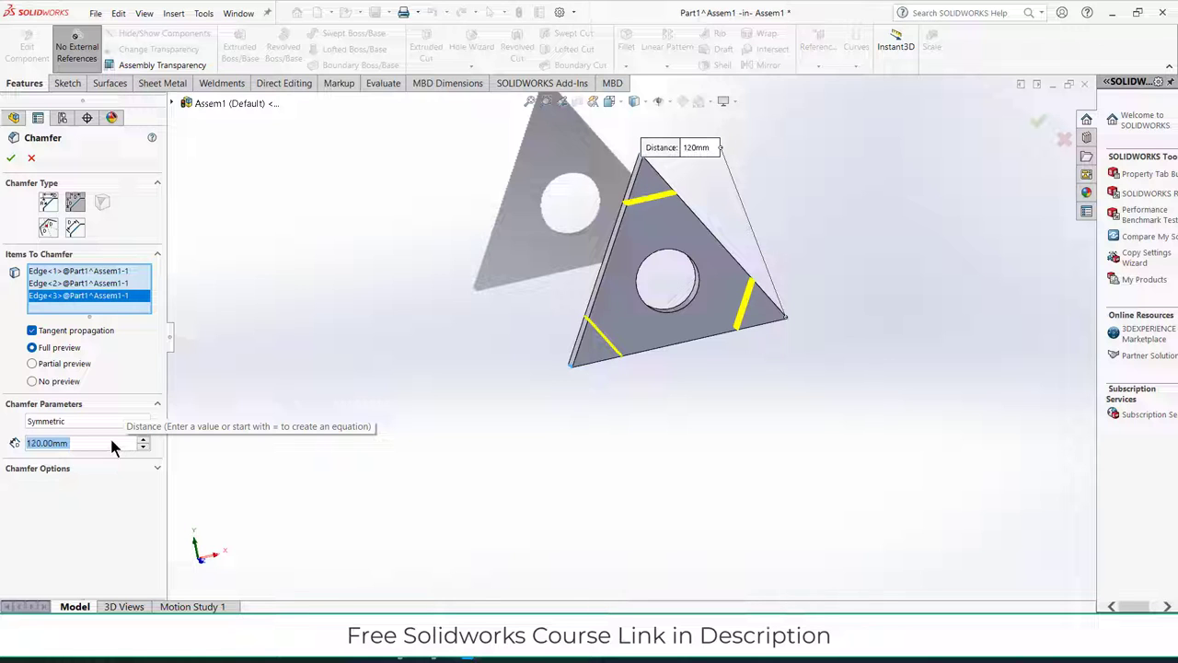
pyautogui.click(11, 163)
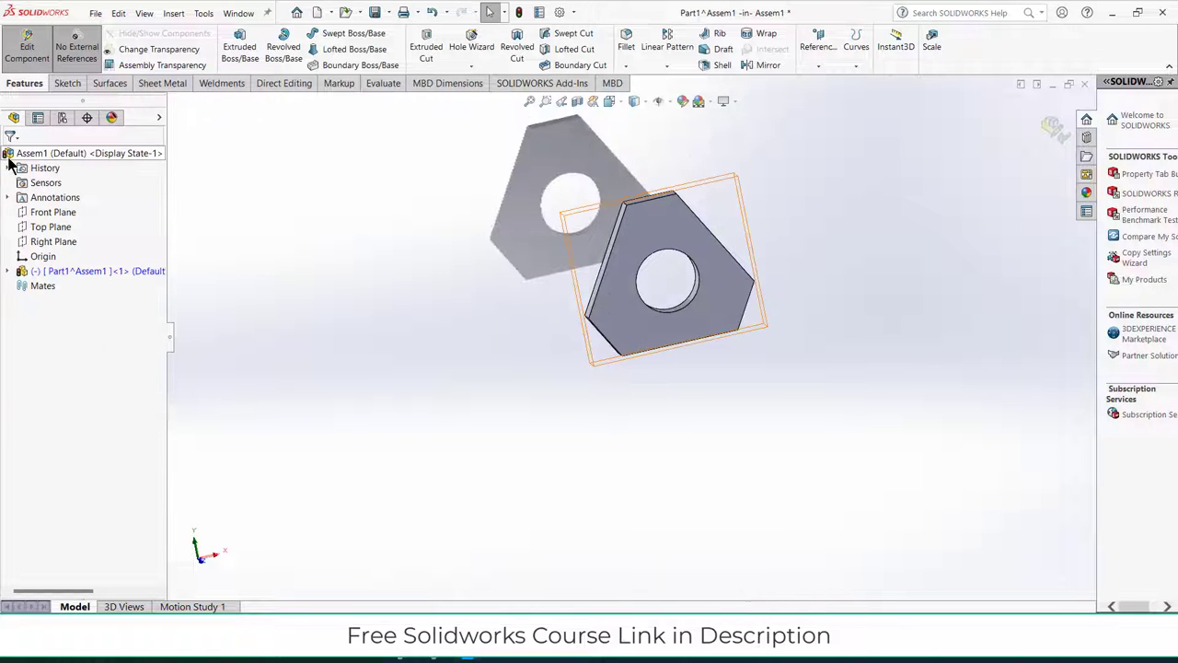
# Orient the view normal to the plate's large front face and start a new sketch on that face.
pyautogui.moveTo(547, 415); pyautogui.dragTo(770, 442, button='middle')
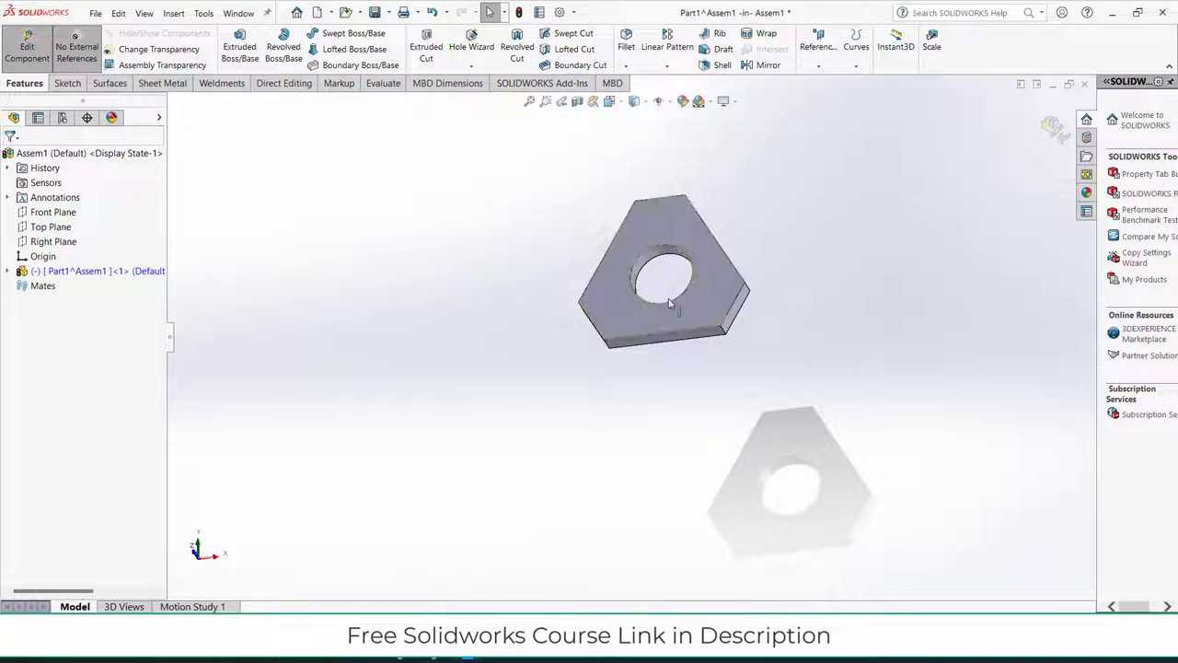
pyautogui.click(10, 271)
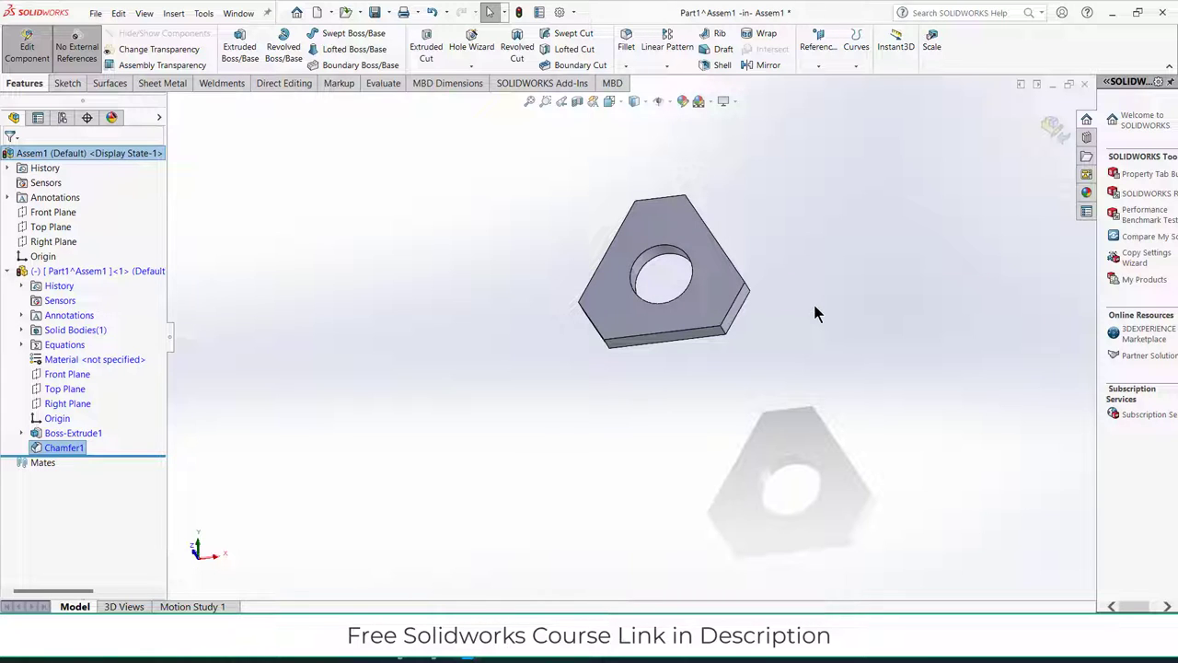
pyautogui.click(712, 295)
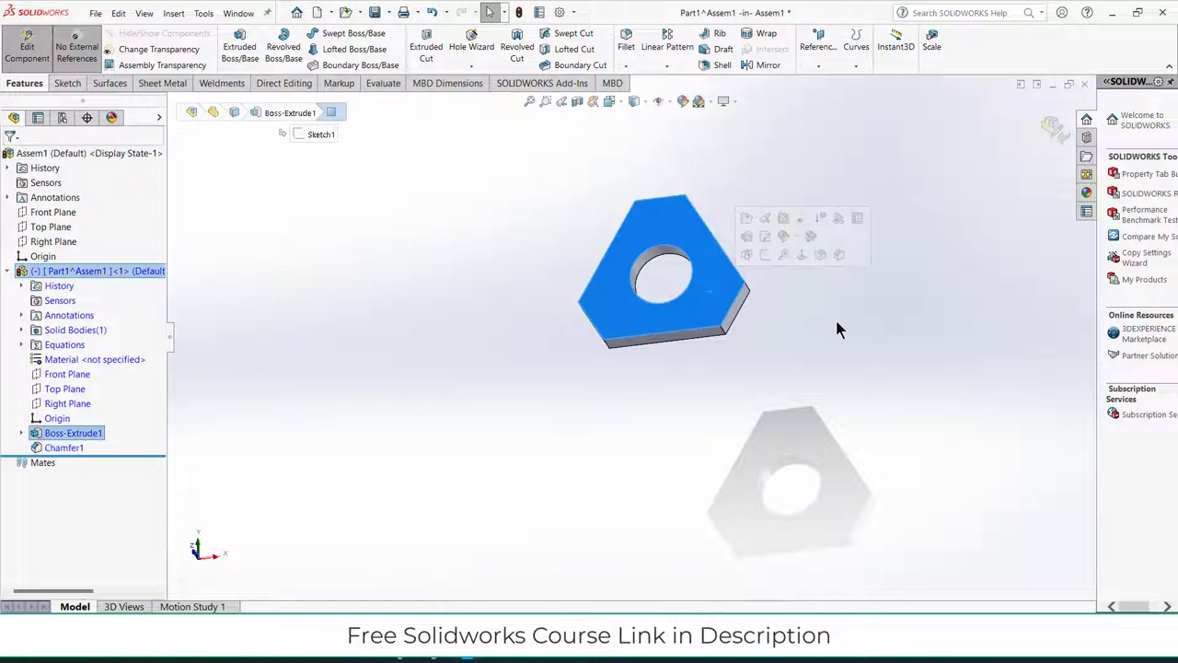
pyautogui.hotkey('ctrl', '8')
pyautogui.click(916, 307)
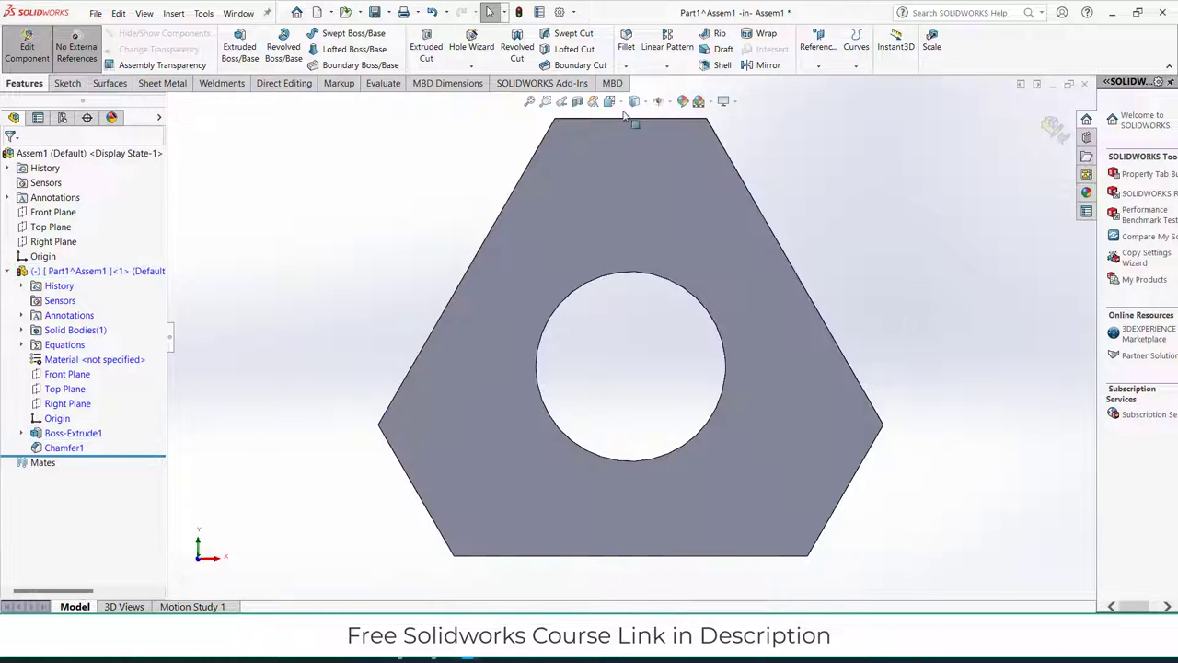
pyautogui.click(655, 240)
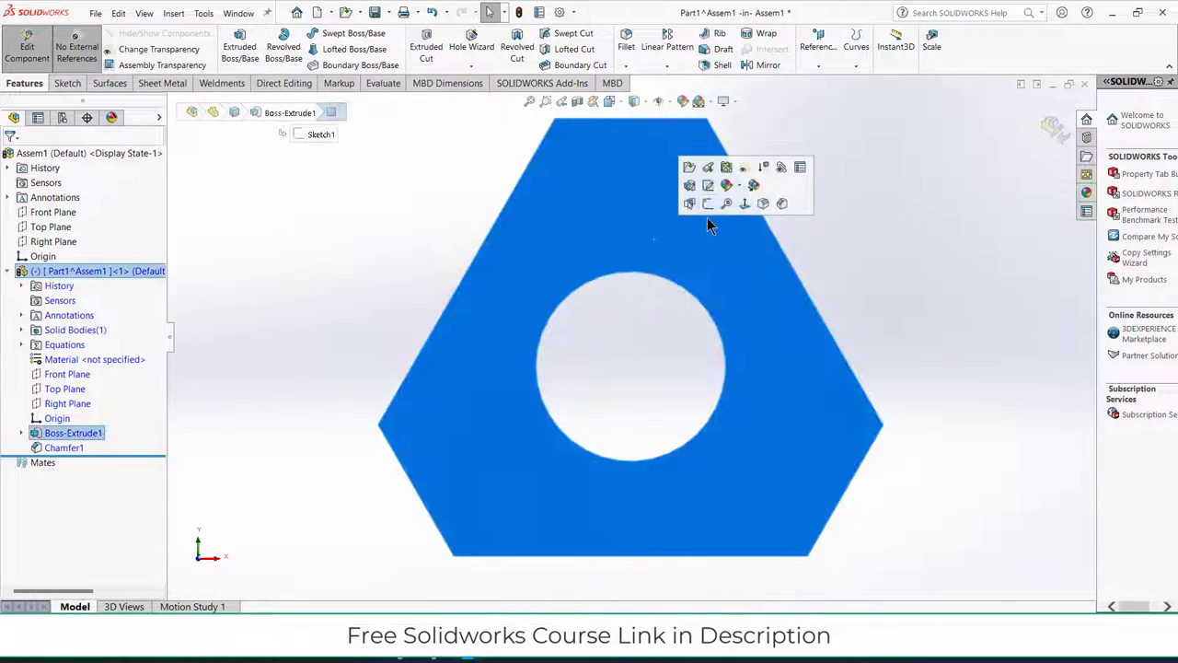
pyautogui.click(706, 204)
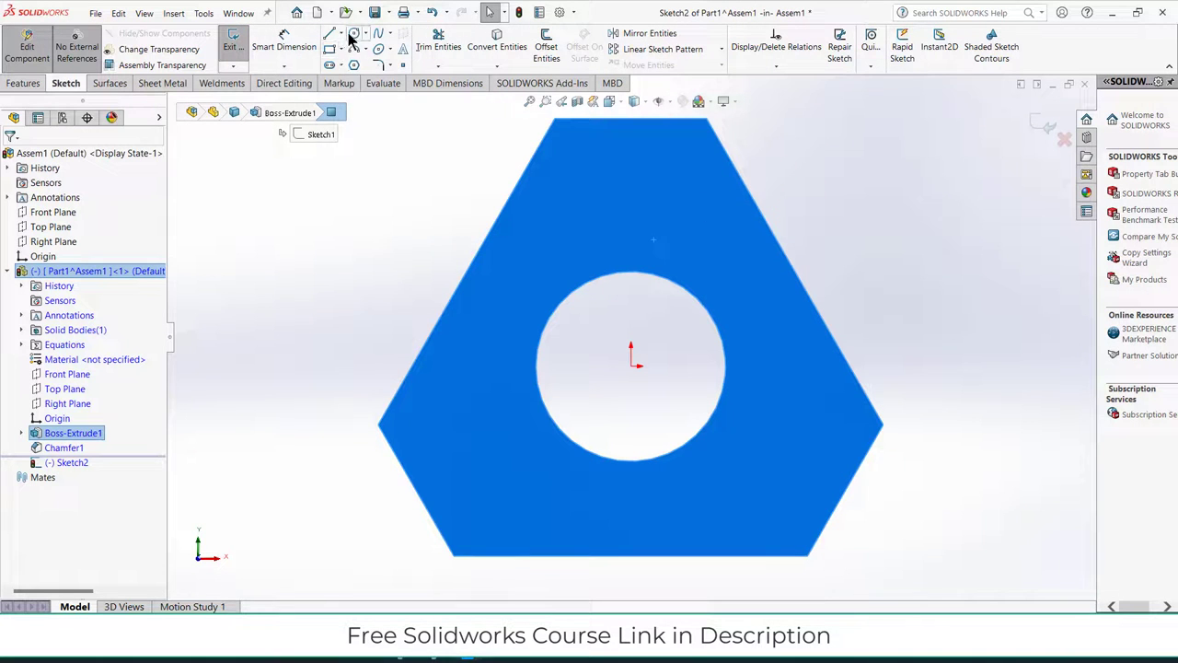
# Sketch two circles side by side near the plate's top edge, with radii of about 11 mm and about 14 mm.
pyautogui.click(354, 34)
pyautogui.click(599, 179)
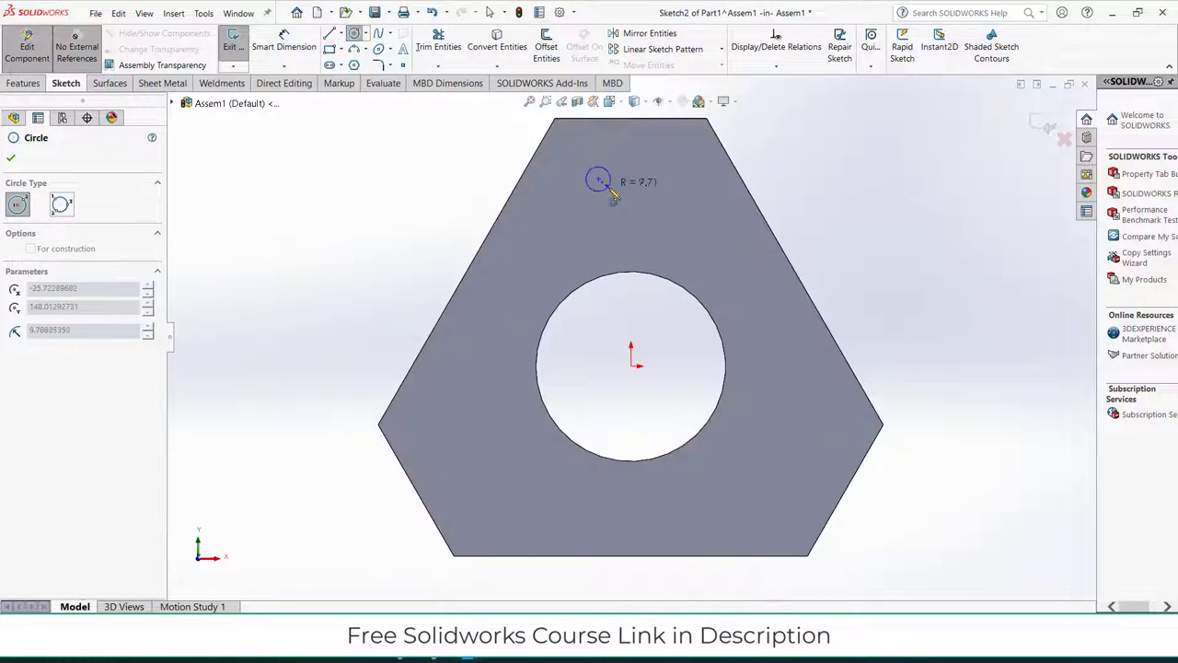
pyautogui.click(611, 178)
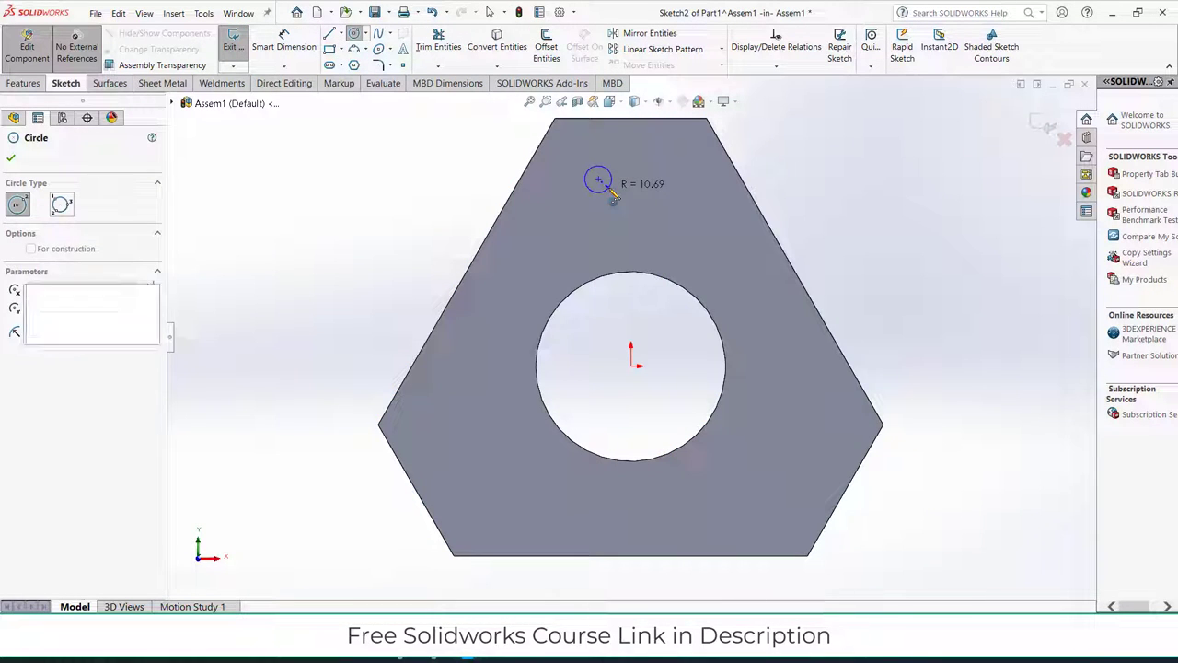
pyautogui.click(667, 179)
pyautogui.click(685, 180)
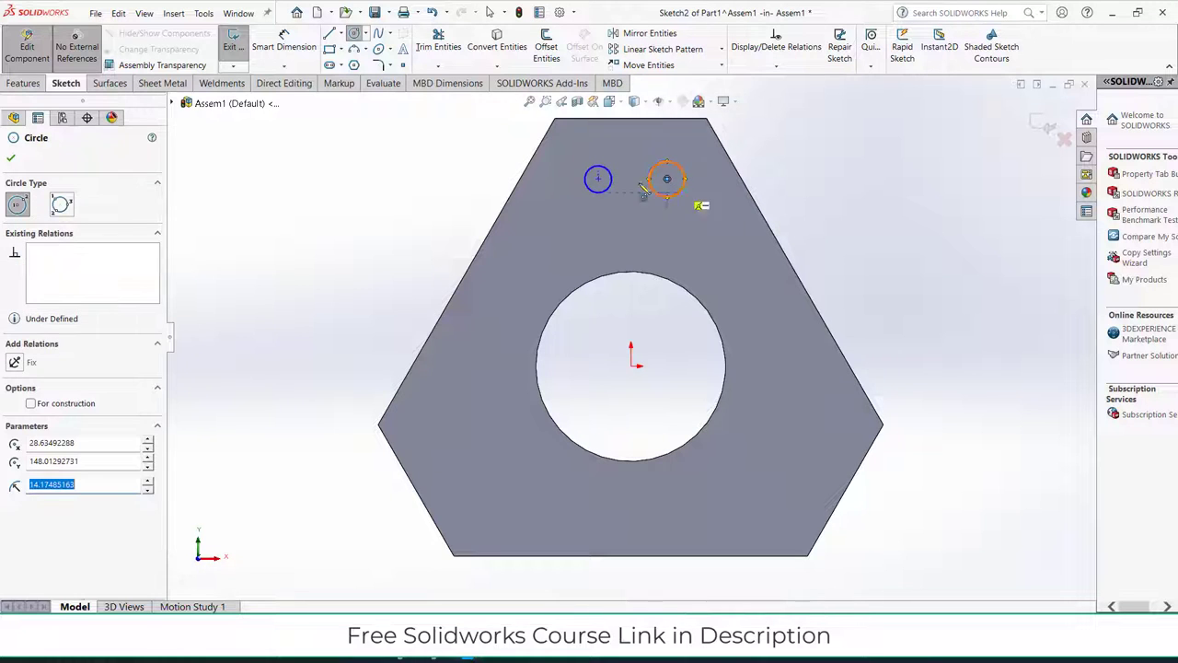
# Draw a vertical centerline from the origin to the midpoint of the plate's top edge, between the two small circles.
pyautogui.click(340, 34)
pyautogui.click(352, 64)
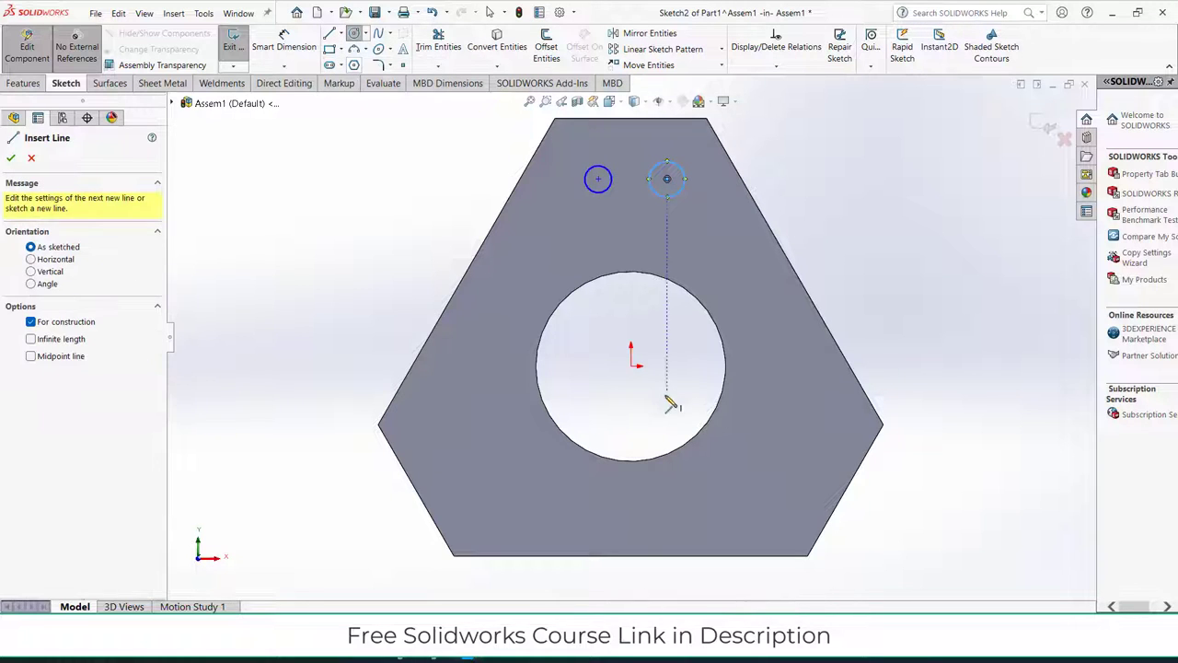
pyautogui.click(631, 364)
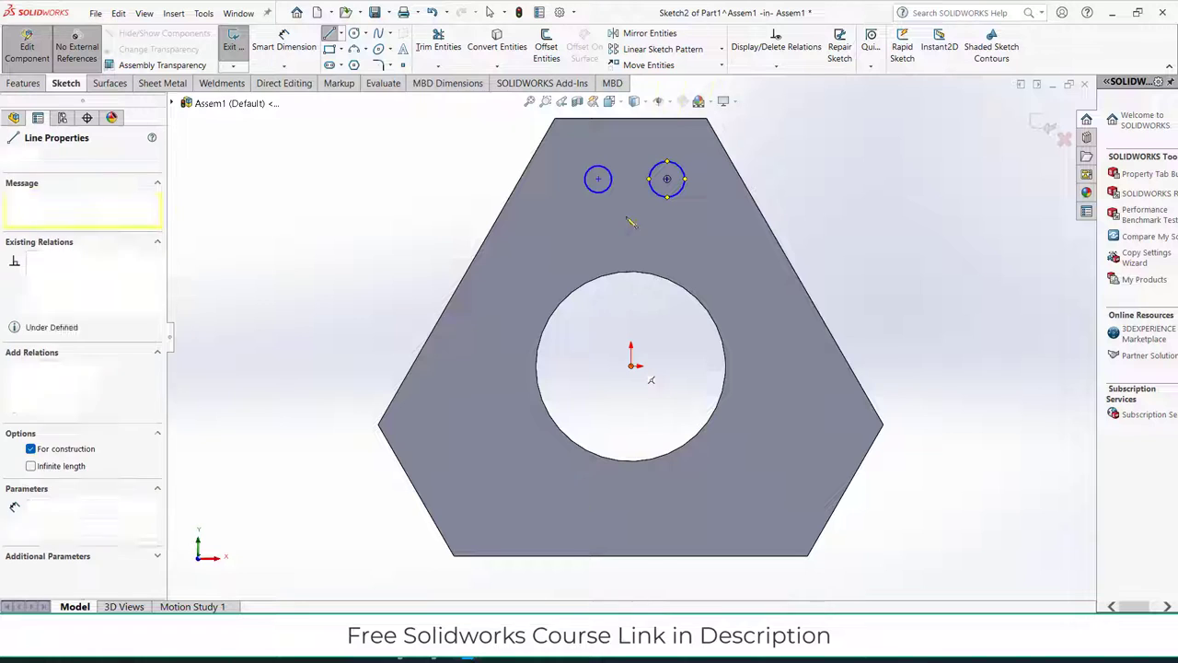
pyautogui.click(632, 117)
pyautogui.press('Escape')
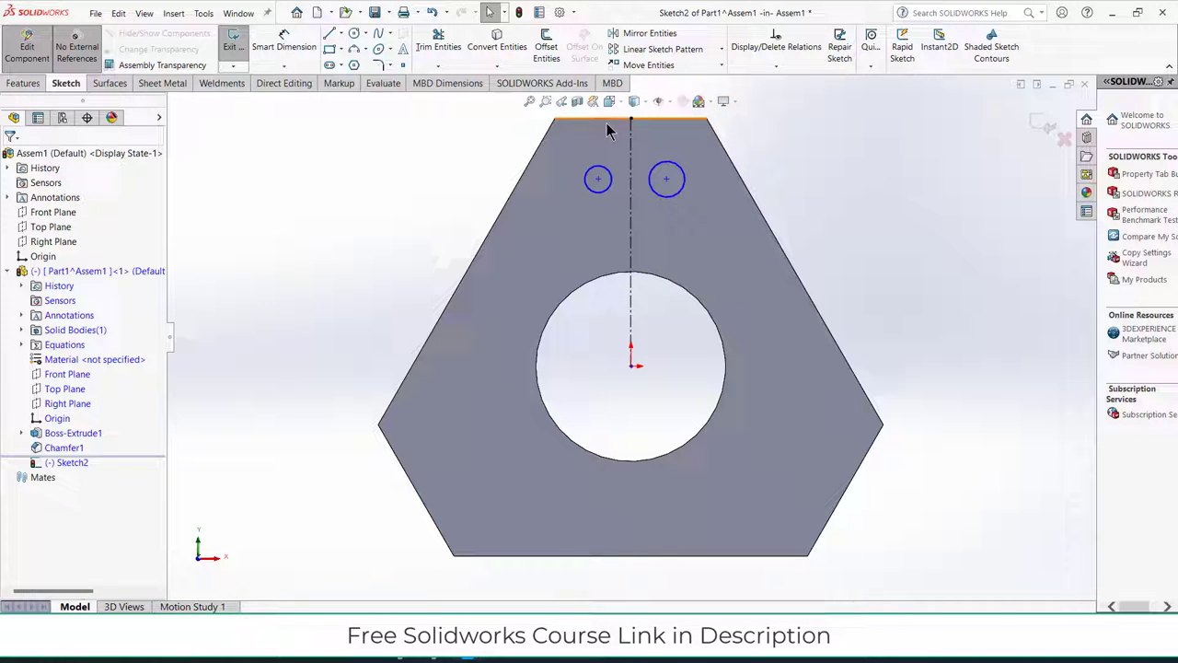
# Dimension the left small circle's center 150 mm vertically above the origin.
pyautogui.click(282, 41)
pyautogui.click(597, 178)
pyautogui.click(631, 364)
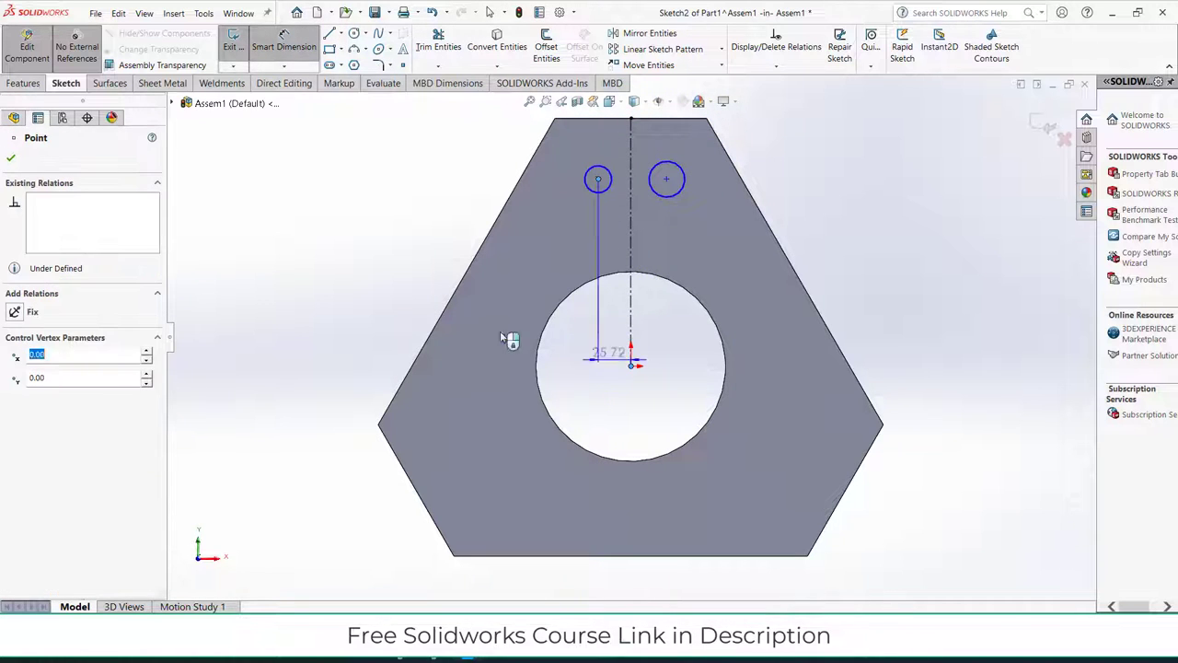
pyautogui.click(419, 313)
pyautogui.write('150')
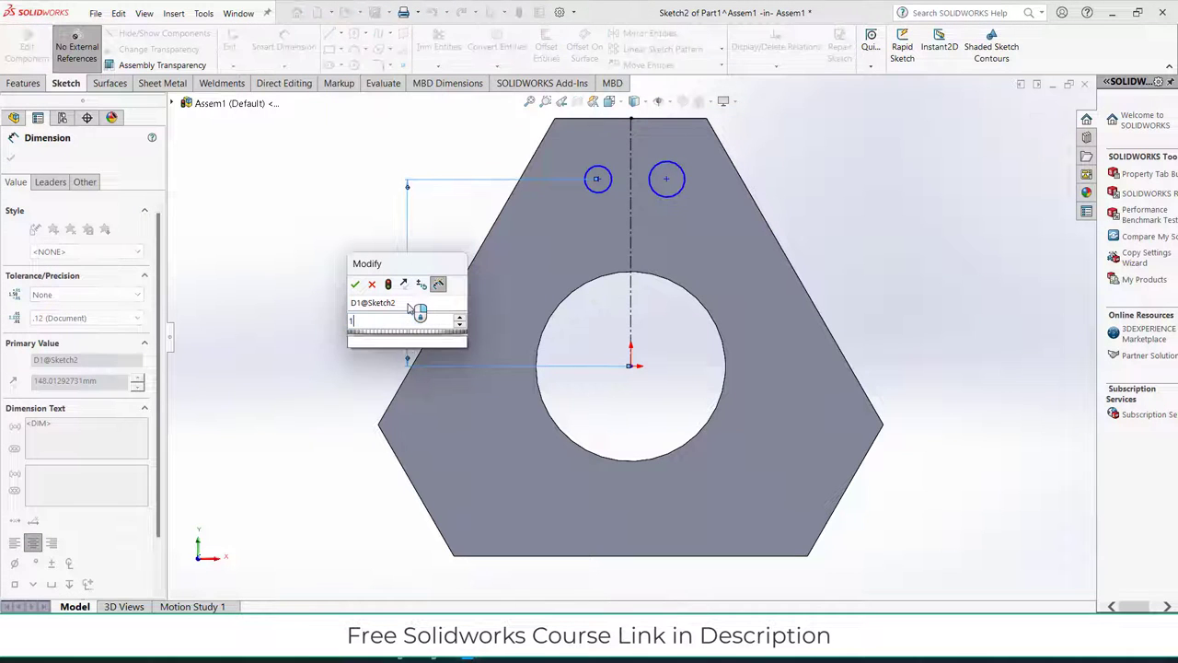
pyautogui.press('Return')
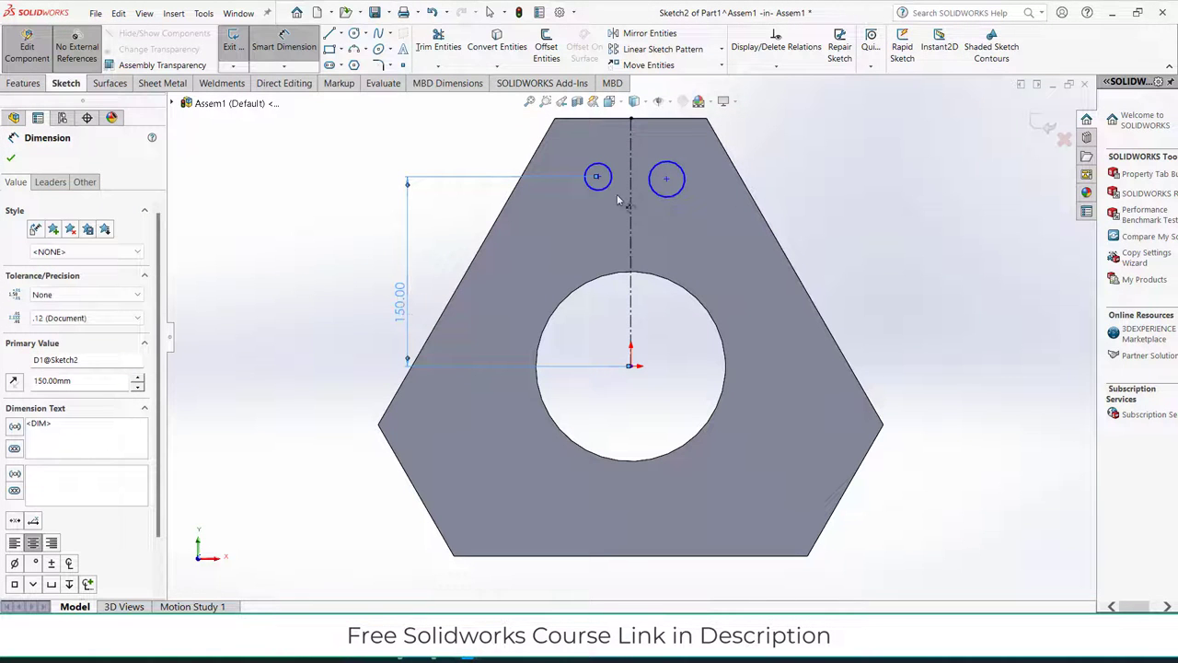
# Dimension the left small circle's diameter as 10 mm.
pyautogui.click(610, 182)
pyautogui.click(476, 218)
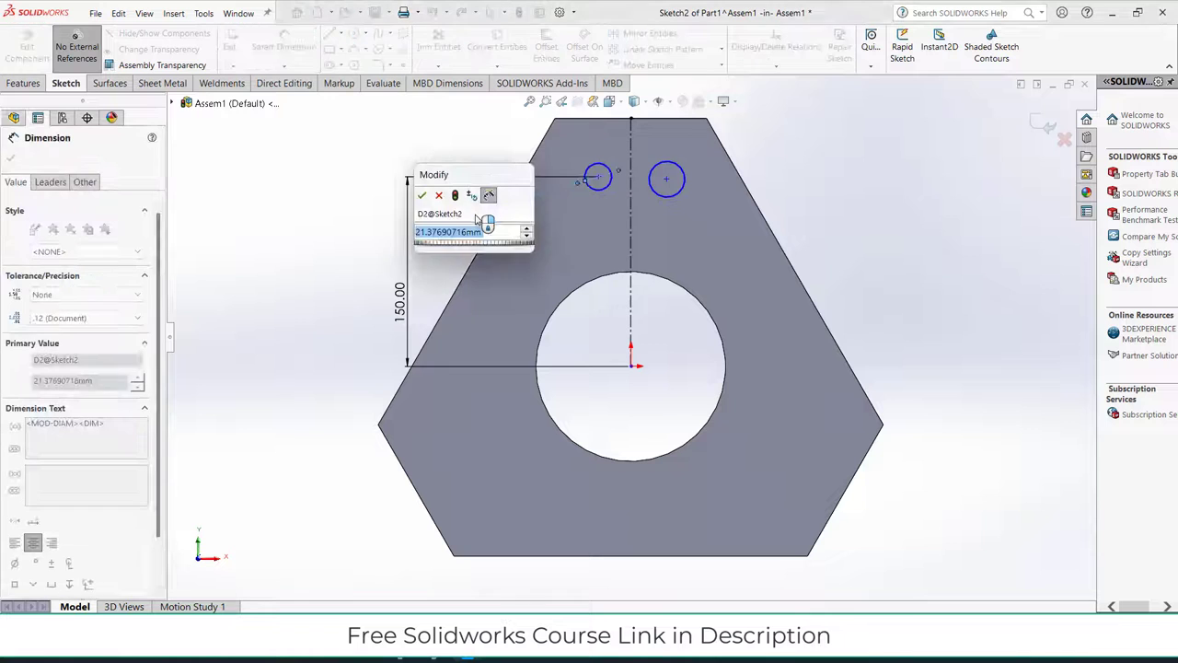
pyautogui.write('10')
pyautogui.press('Return')
pyautogui.scroll(-4, 572, 181)
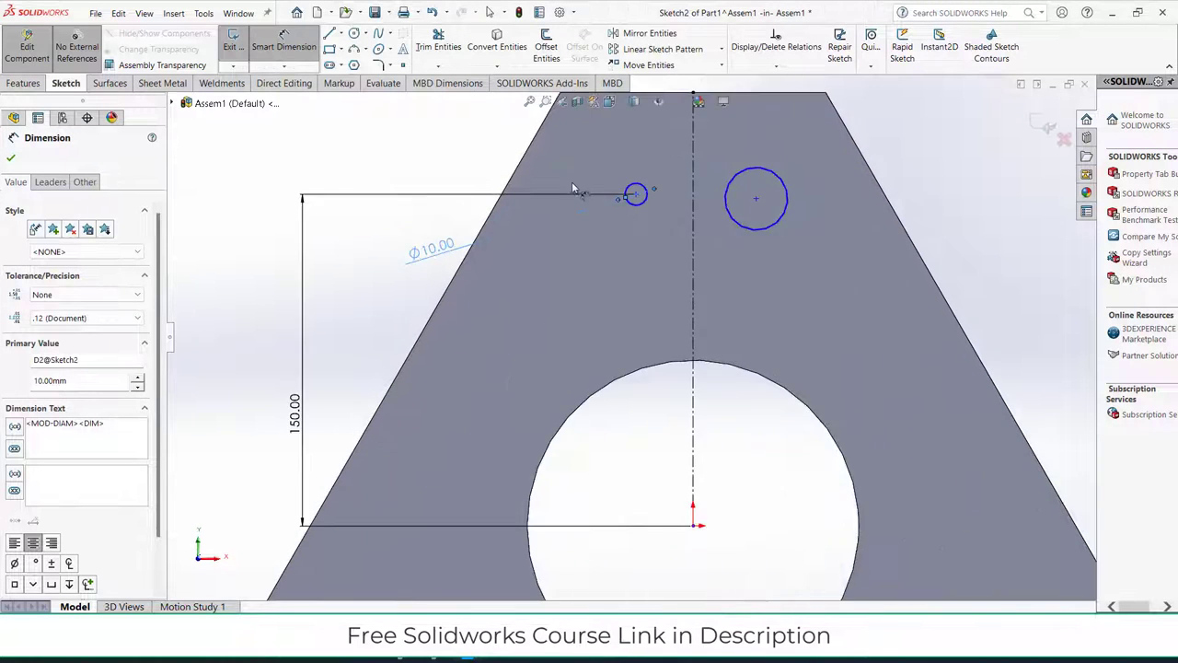
# Dimension the left circle's center 20 mm from the vertical centerline.
pyautogui.click(655, 204)
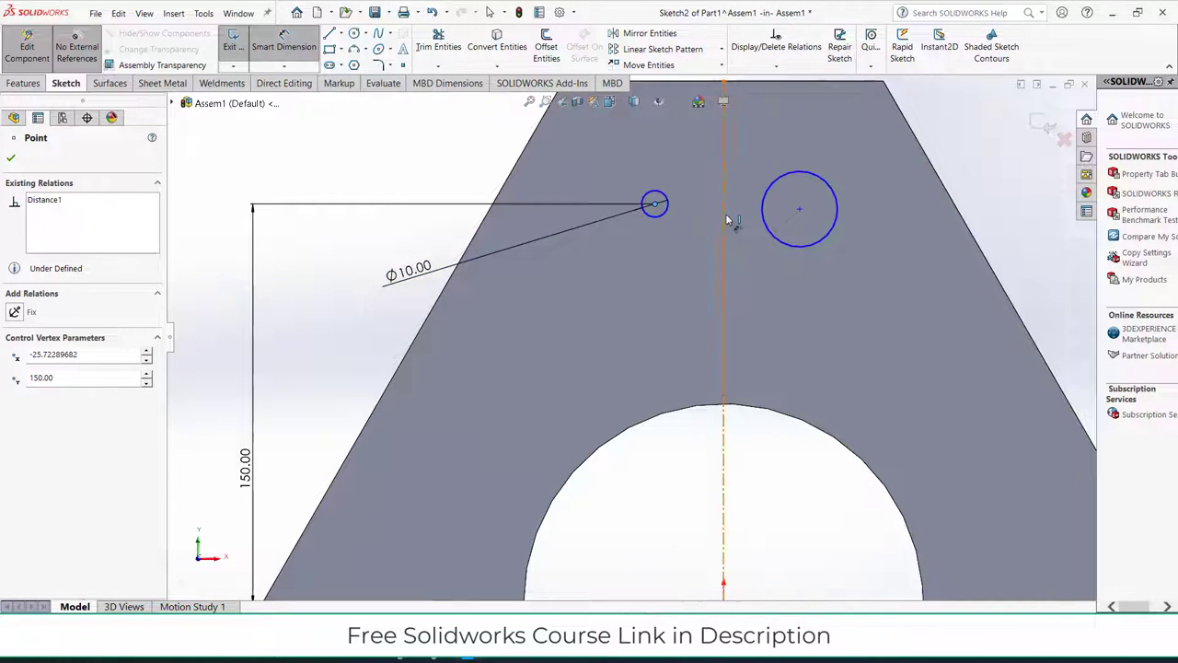
pyautogui.click(724, 223)
pyautogui.click(685, 278)
pyautogui.write('20')
pyautogui.press('Return')
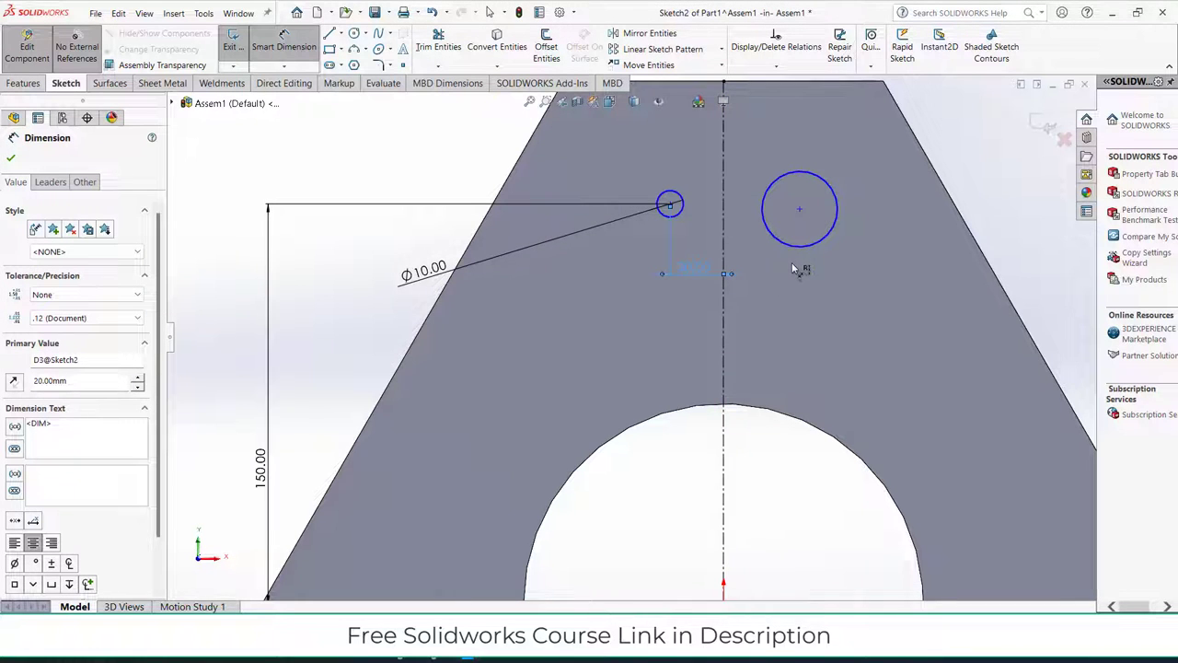
pyautogui.scroll(3, 793, 269)
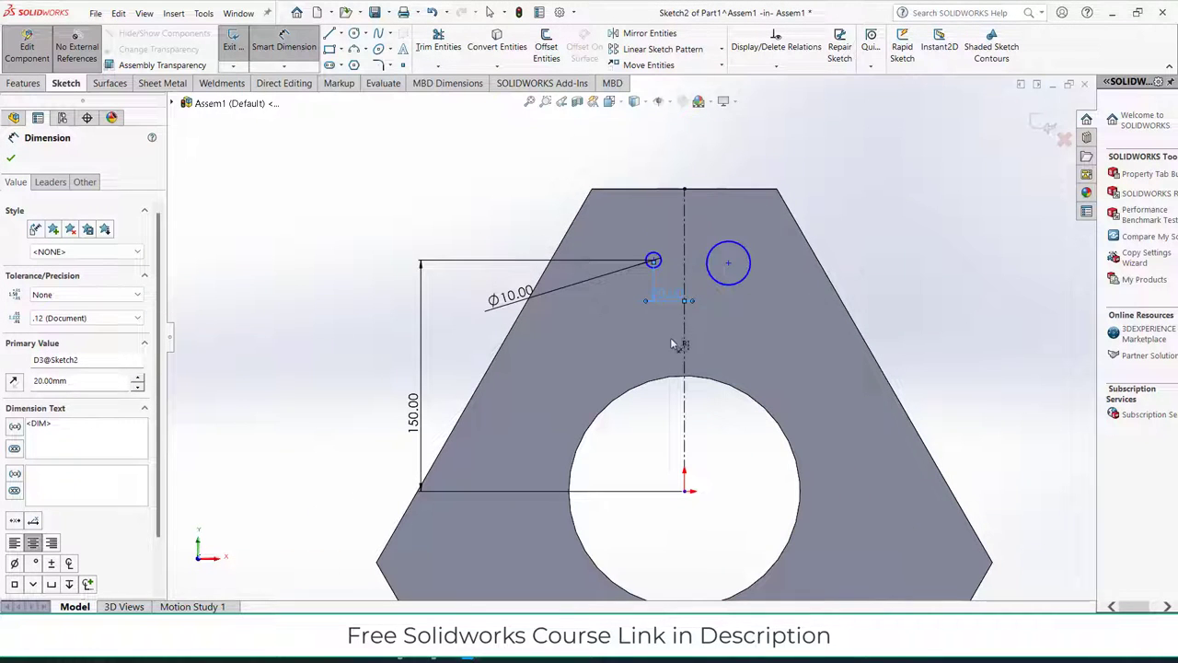
# Move the 10 mm diameter dimension clear above the plate's slanted edge and trim away the larger circle right of the centerline.
pyautogui.moveTo(517, 304); pyautogui.dragTo(498, 186)
pyautogui.scroll(-1, 613, 230)
pyautogui.scroll(-2, 763, 316)
pyautogui.scroll(2, 763, 322)
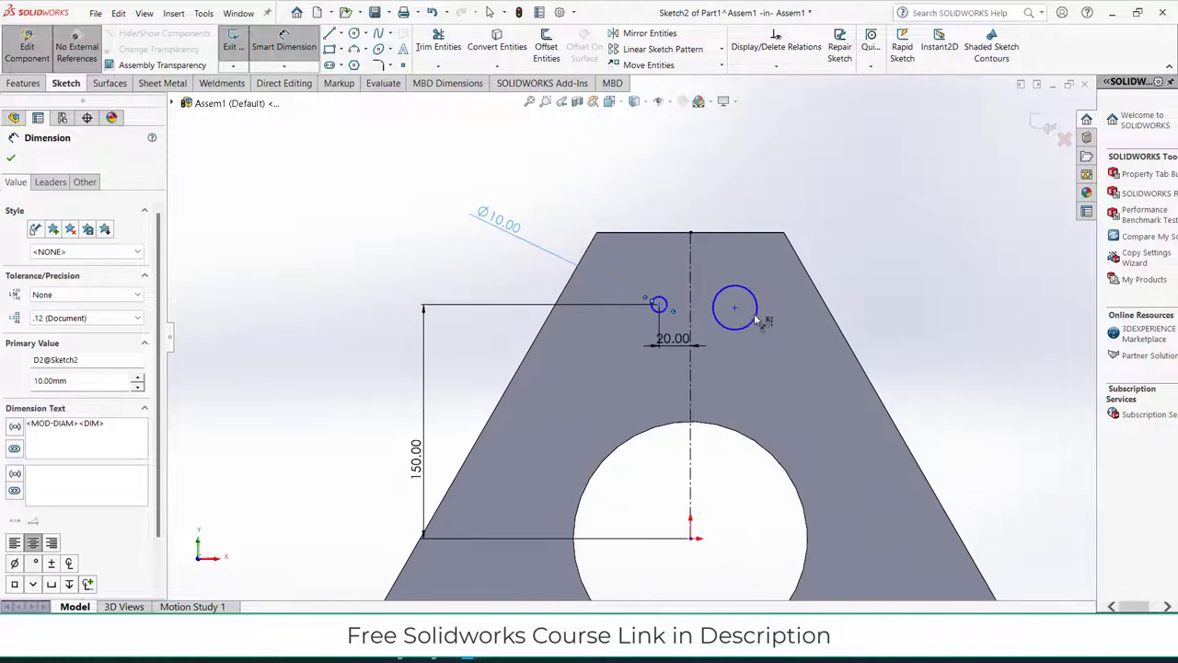
pyautogui.scroll(-1, 753, 362)
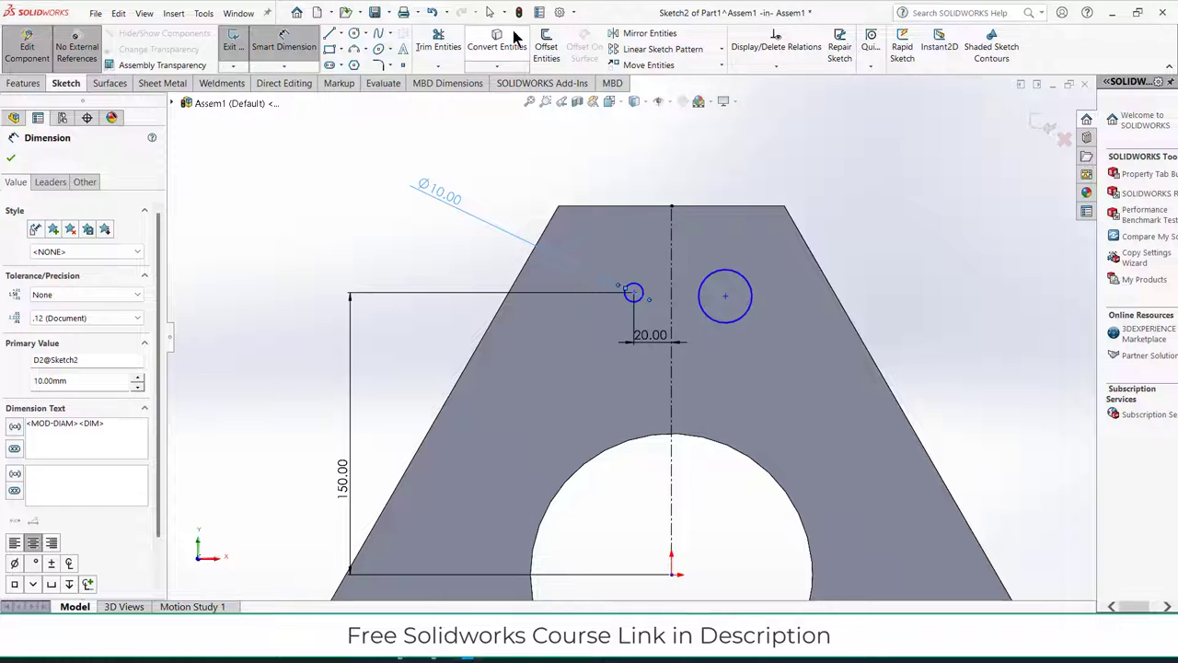
pyautogui.click(438, 42)
pyautogui.moveTo(710, 265); pyautogui.dragTo(727, 326)
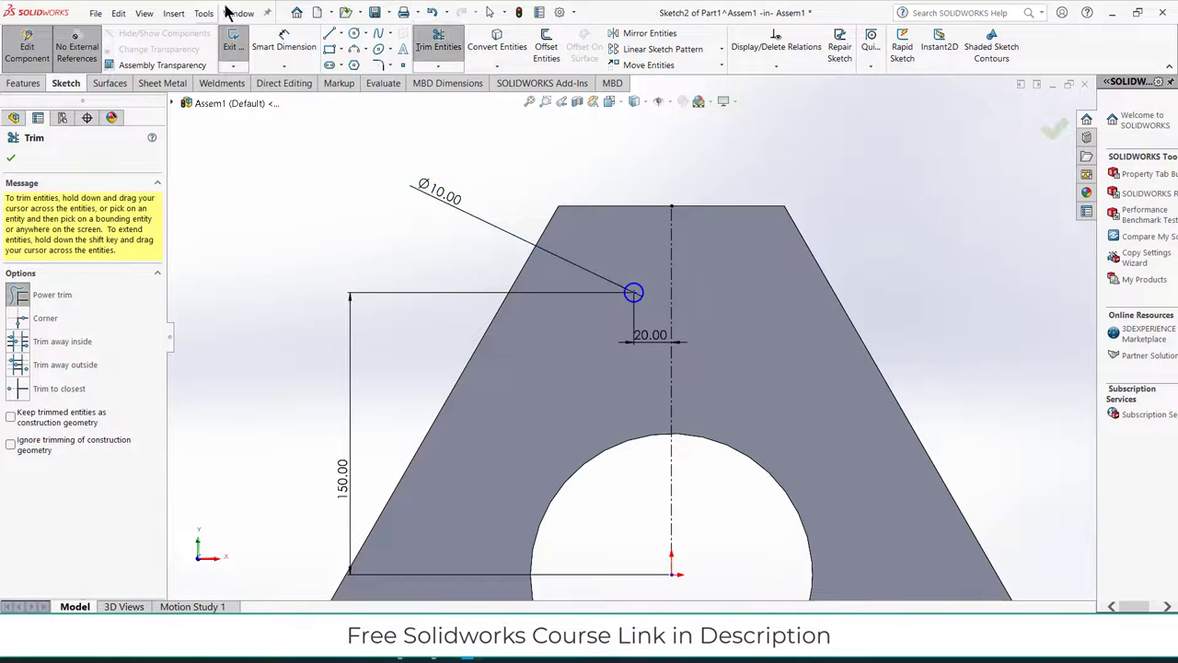
# Mirror the 10 mm circle about the vertical centerline, keeping the original.
pyautogui.click(649, 33)
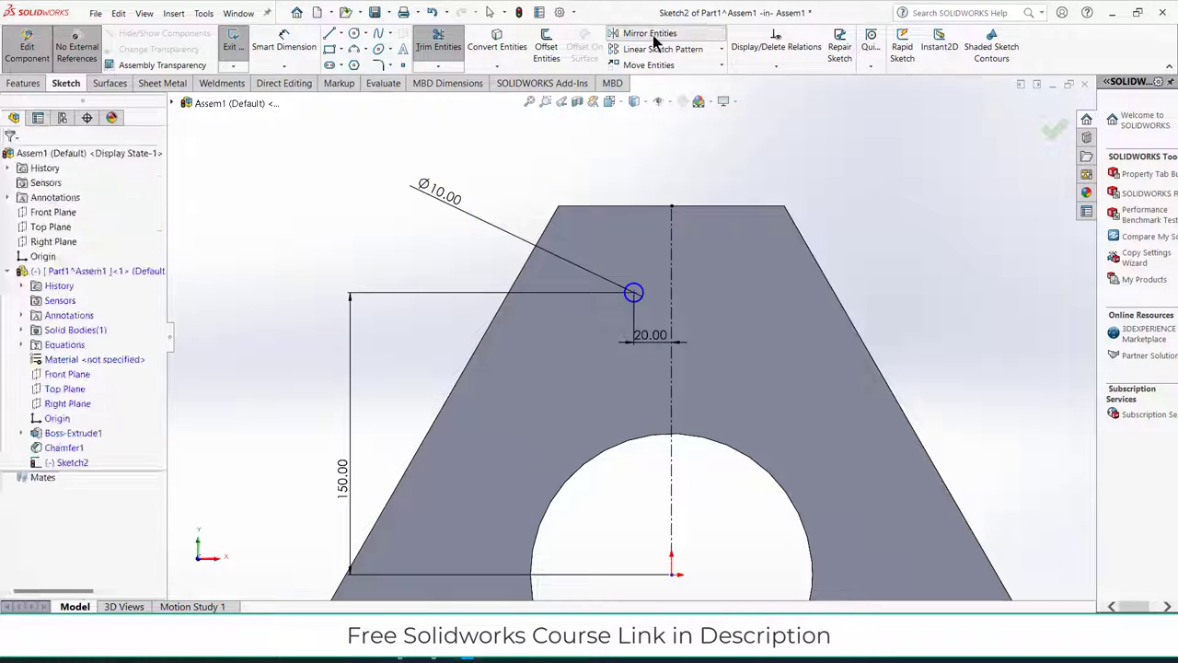
pyautogui.click(646, 292)
pyautogui.click(78, 339)
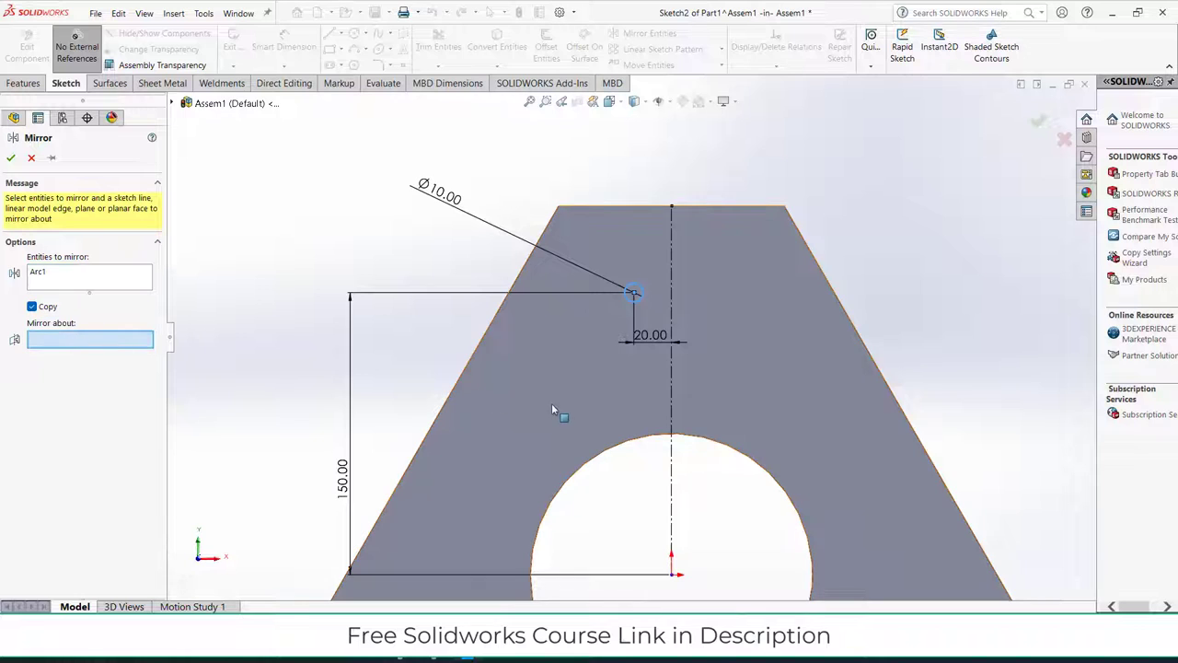
pyautogui.click(675, 460)
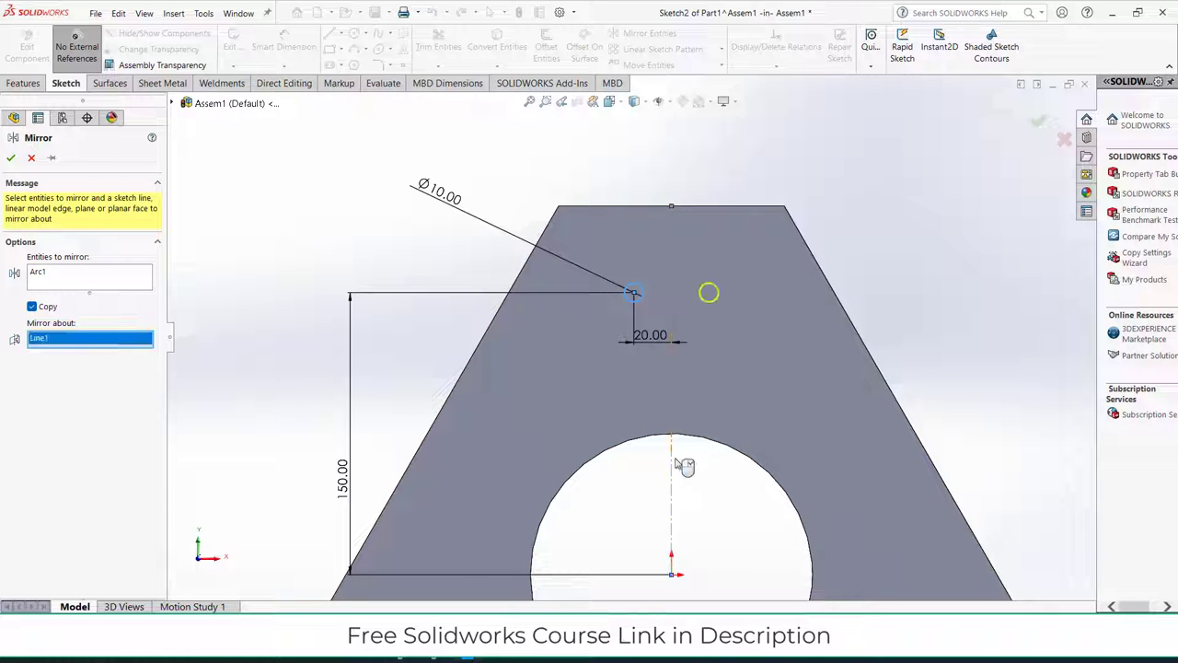
pyautogui.click(11, 160)
pyautogui.scroll(4, 629, 279)
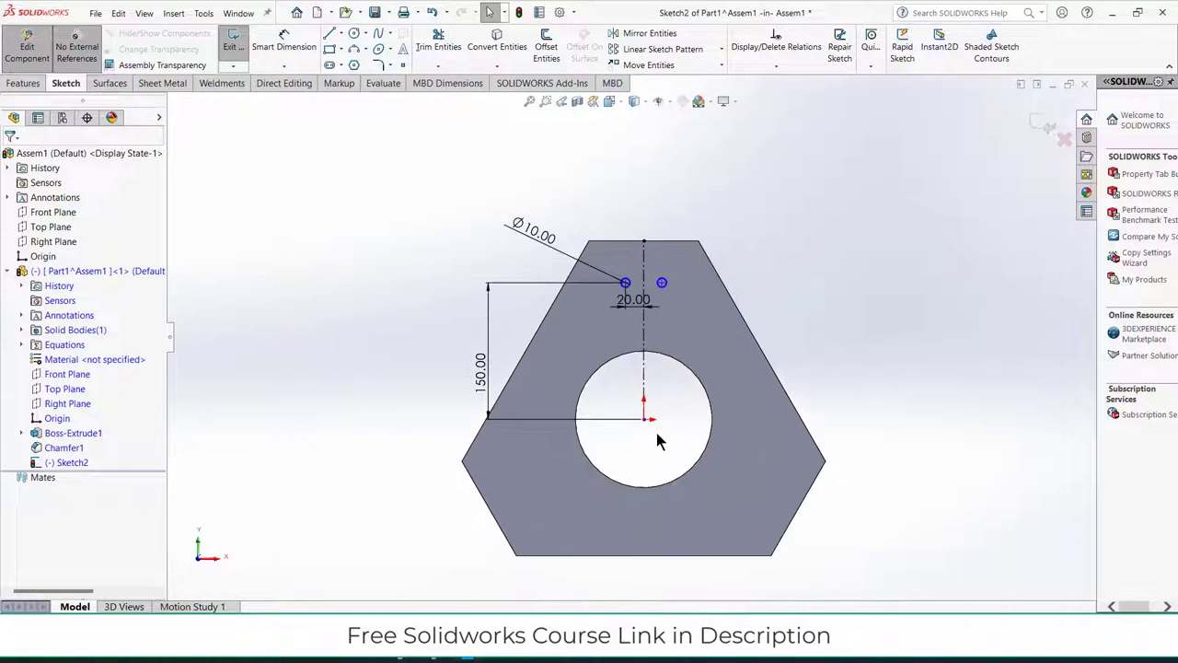
# Create a circular sketch pattern of the two small circles around the origin with 3 equally spaced instances over 360 degrees.
pyautogui.click(23, 83)
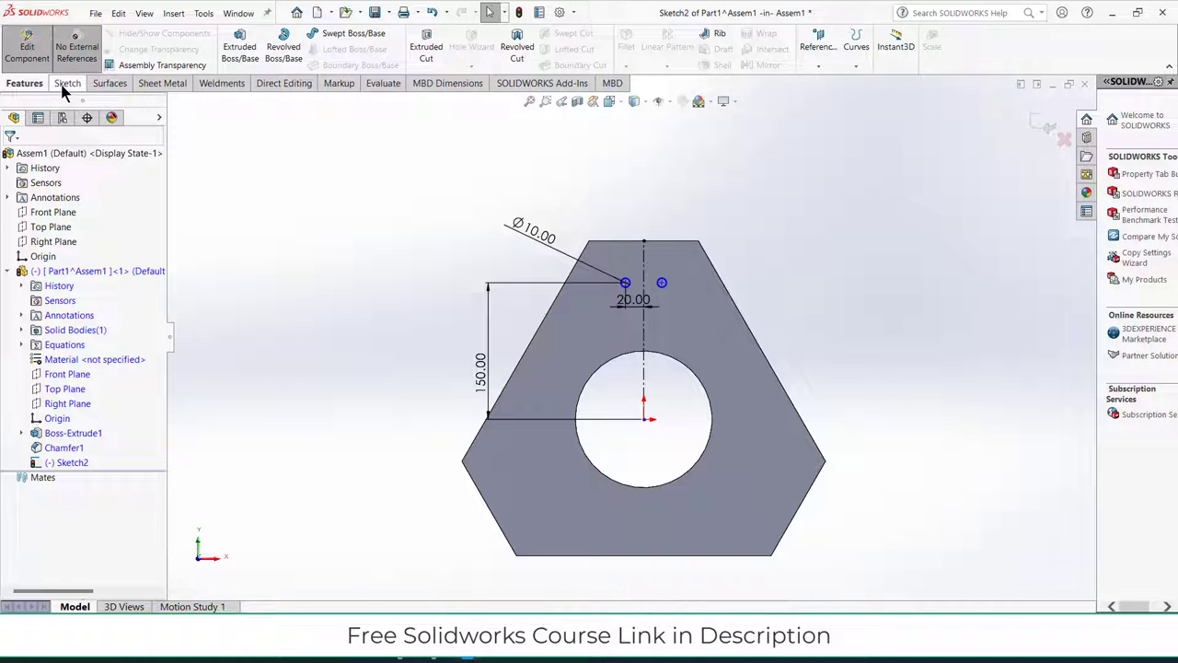
pyautogui.click(65, 83)
pyautogui.click(721, 66)
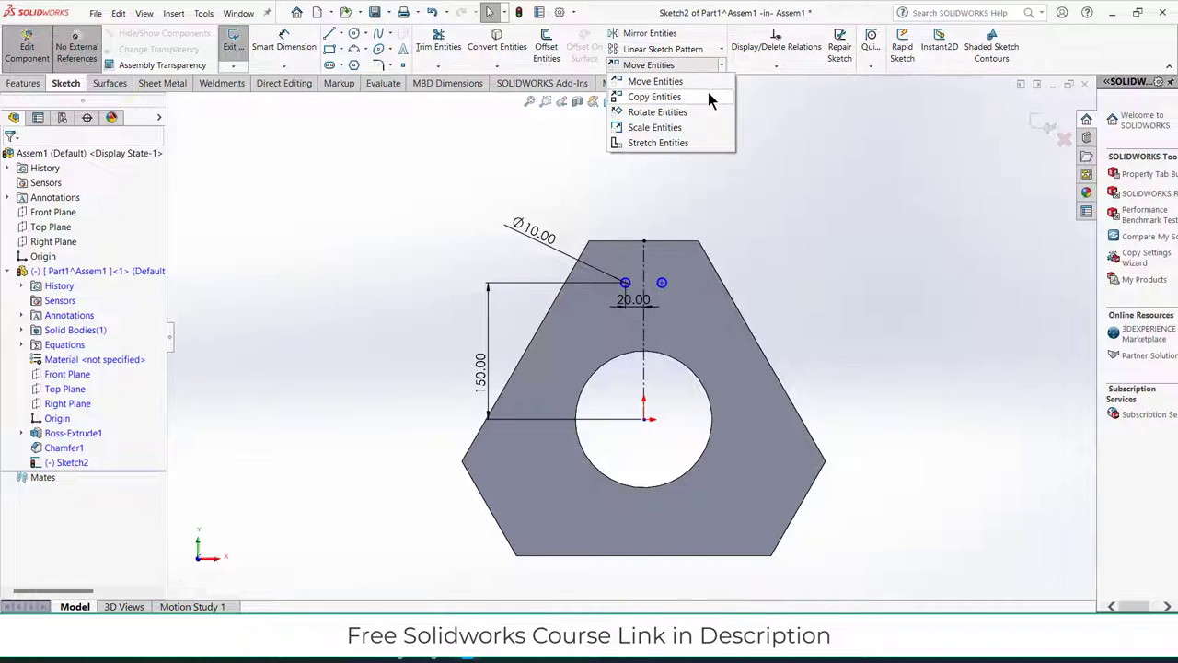
pyautogui.click(720, 50)
pyautogui.click(722, 48)
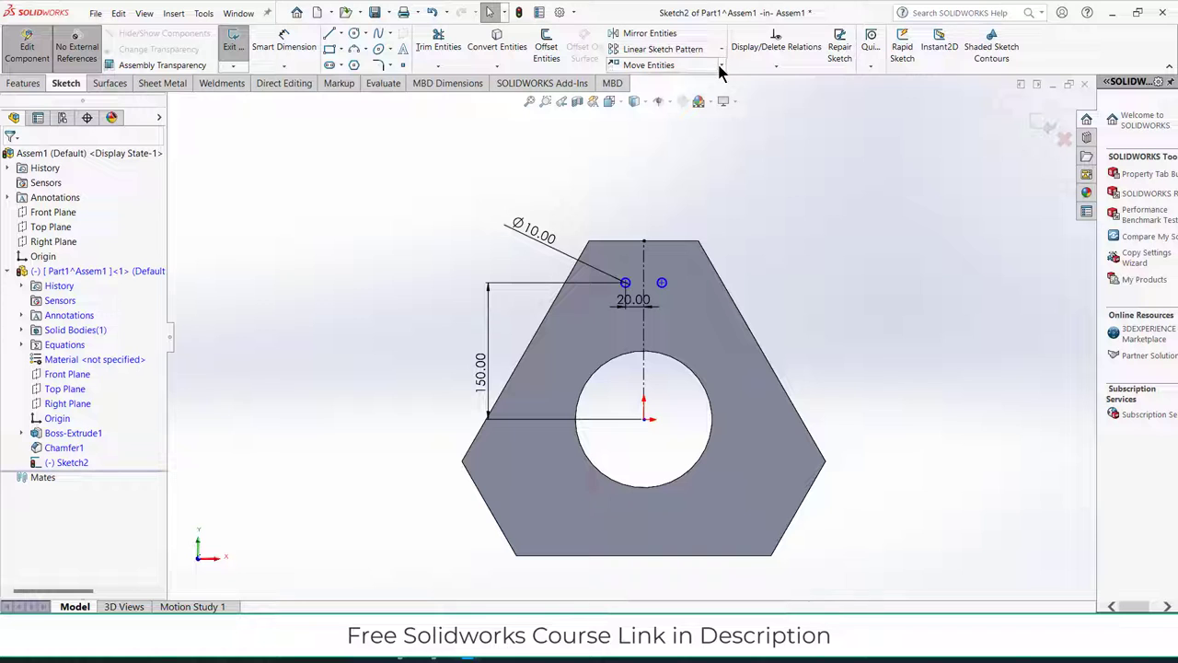
pyautogui.click(722, 48)
pyautogui.click(707, 80)
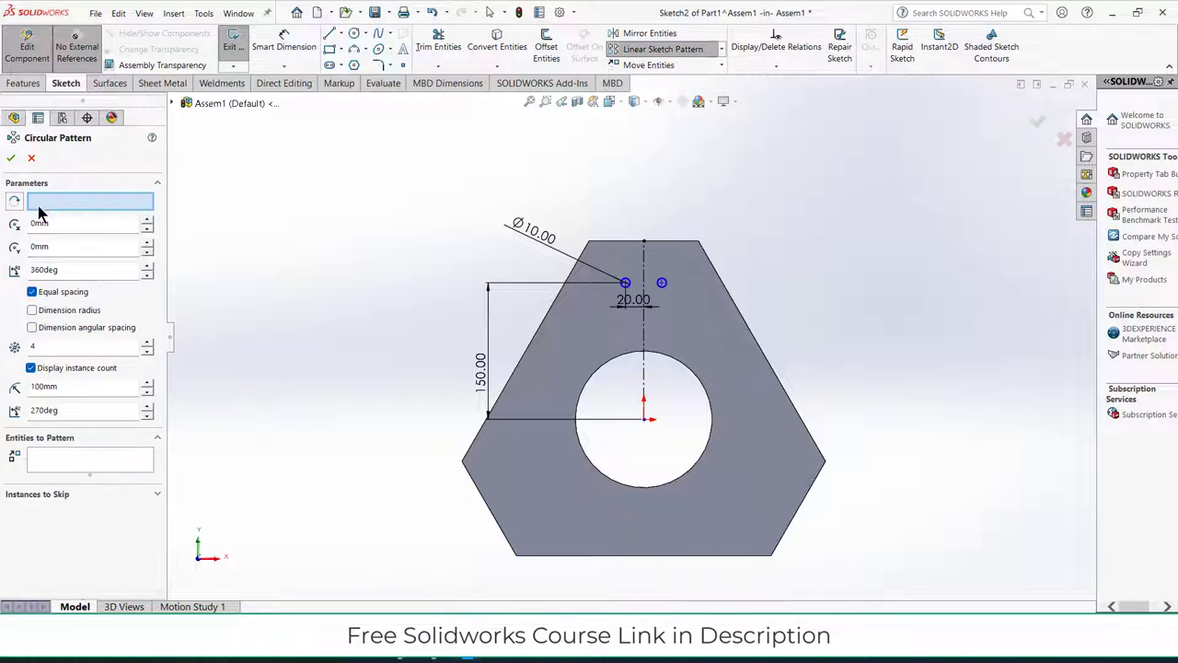
pyautogui.click(644, 418)
pyautogui.click(632, 287)
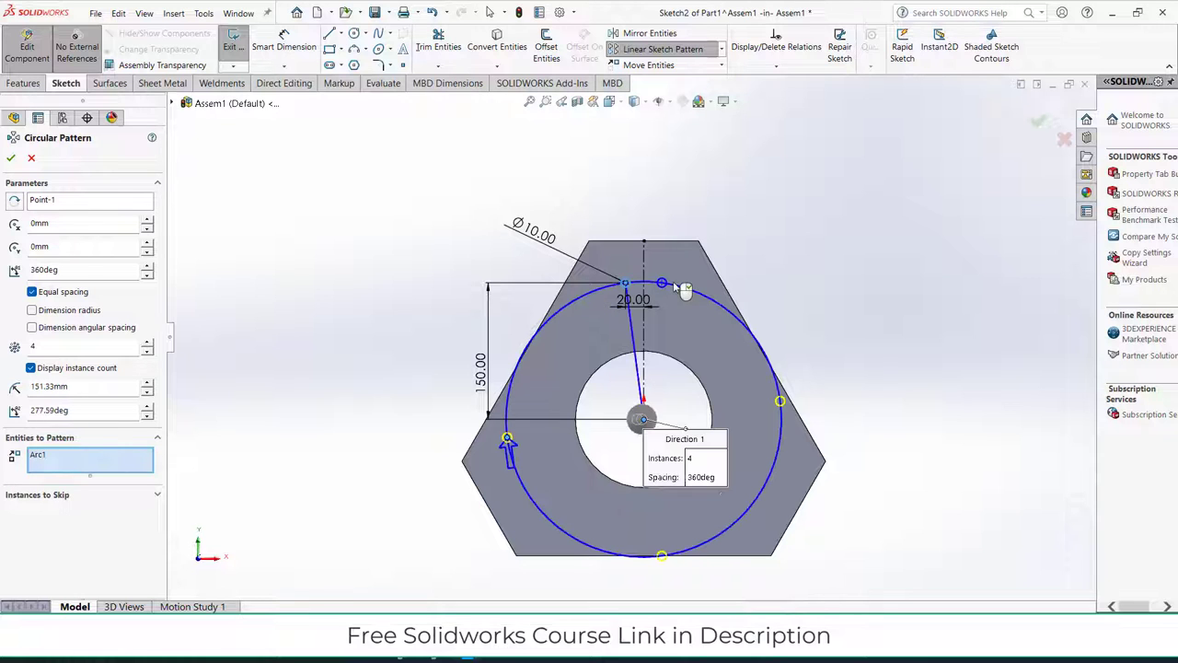
pyautogui.click(668, 283)
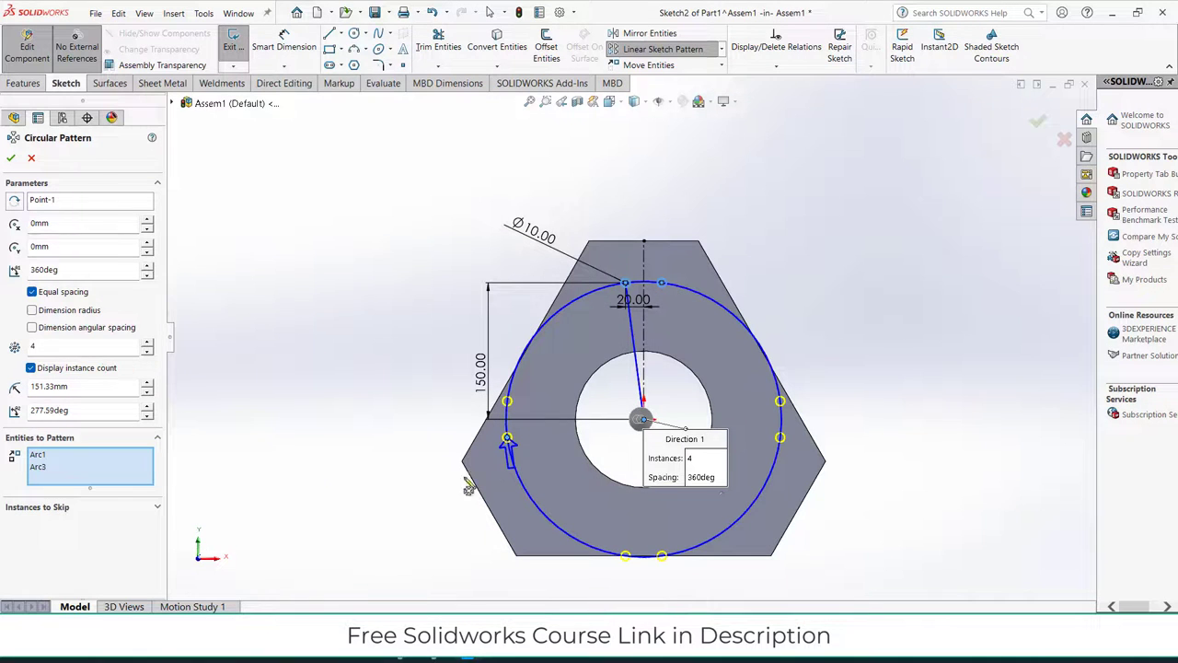
pyautogui.click(147, 351)
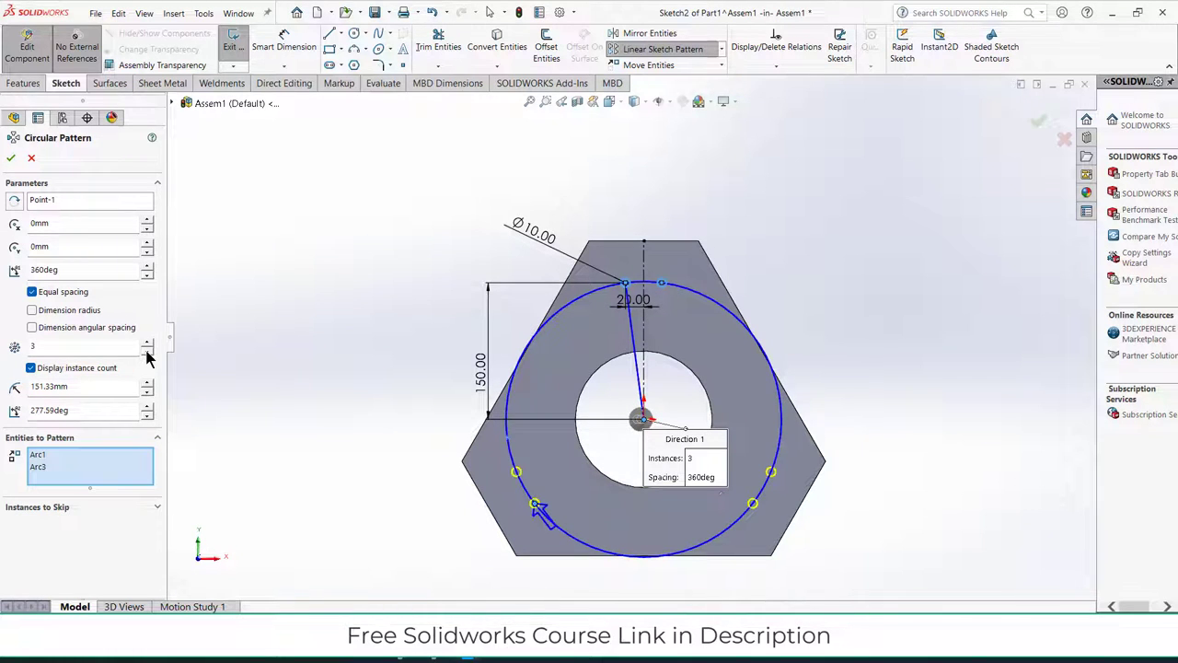
pyautogui.click(11, 160)
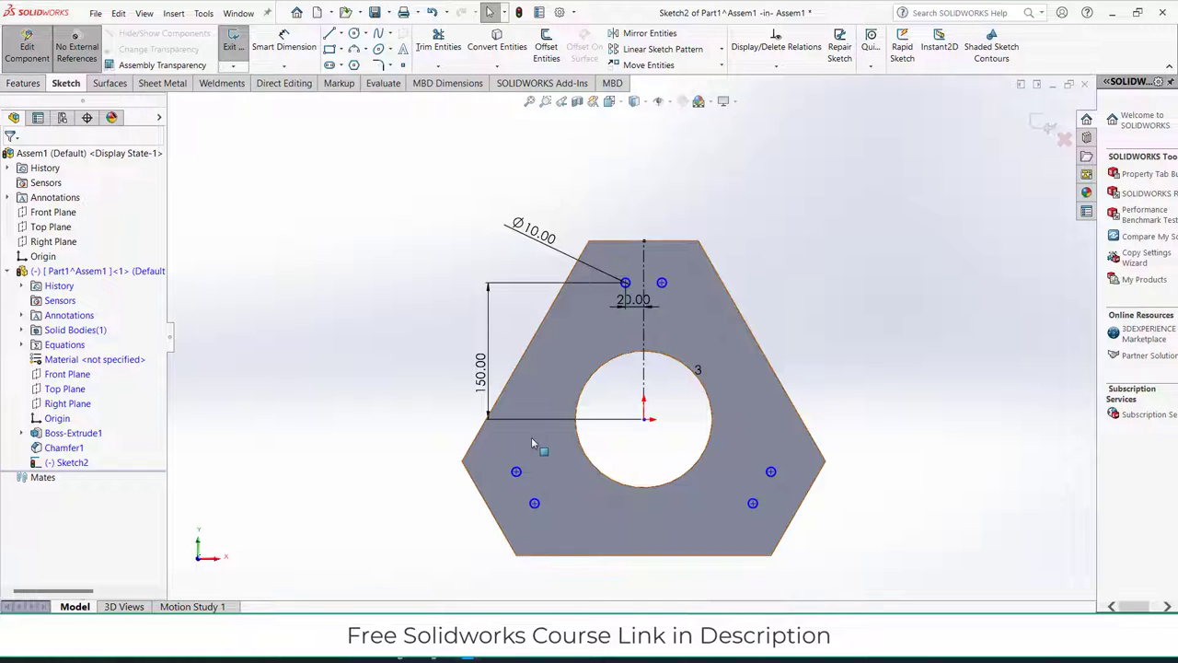
# Draw two centerlines from the origin to the midpoints of the plate's lower-left and lower-right chamfer edges.
pyautogui.click(341, 34)
pyautogui.click(359, 64)
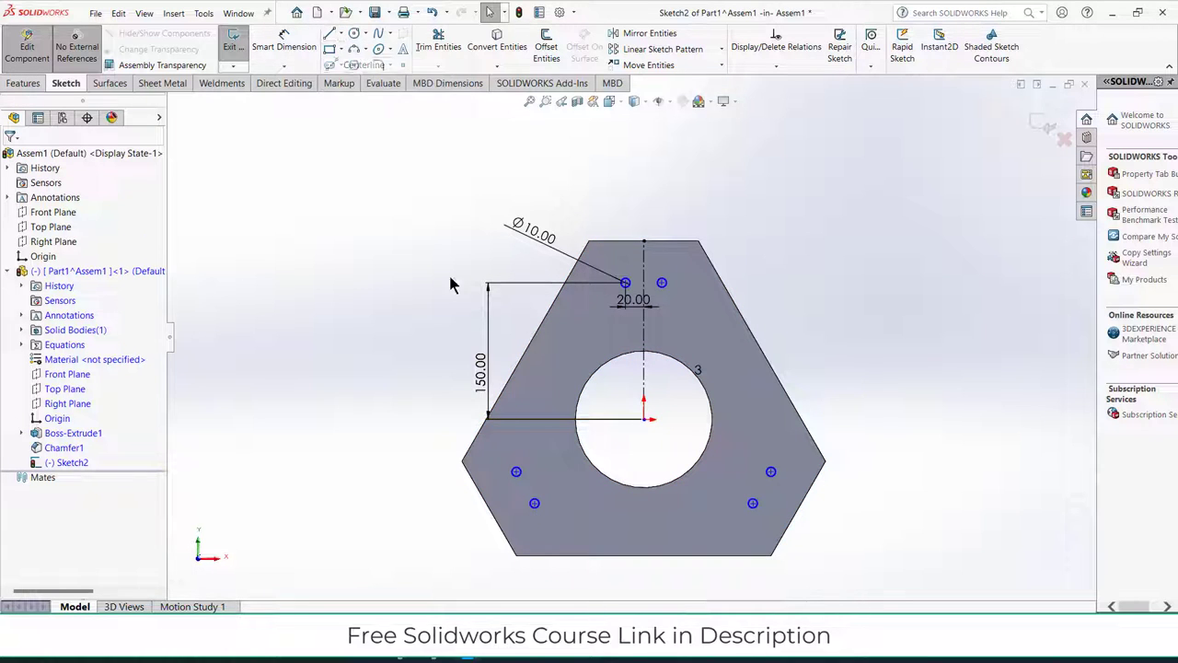
pyautogui.click(489, 507)
pyautogui.click(644, 419)
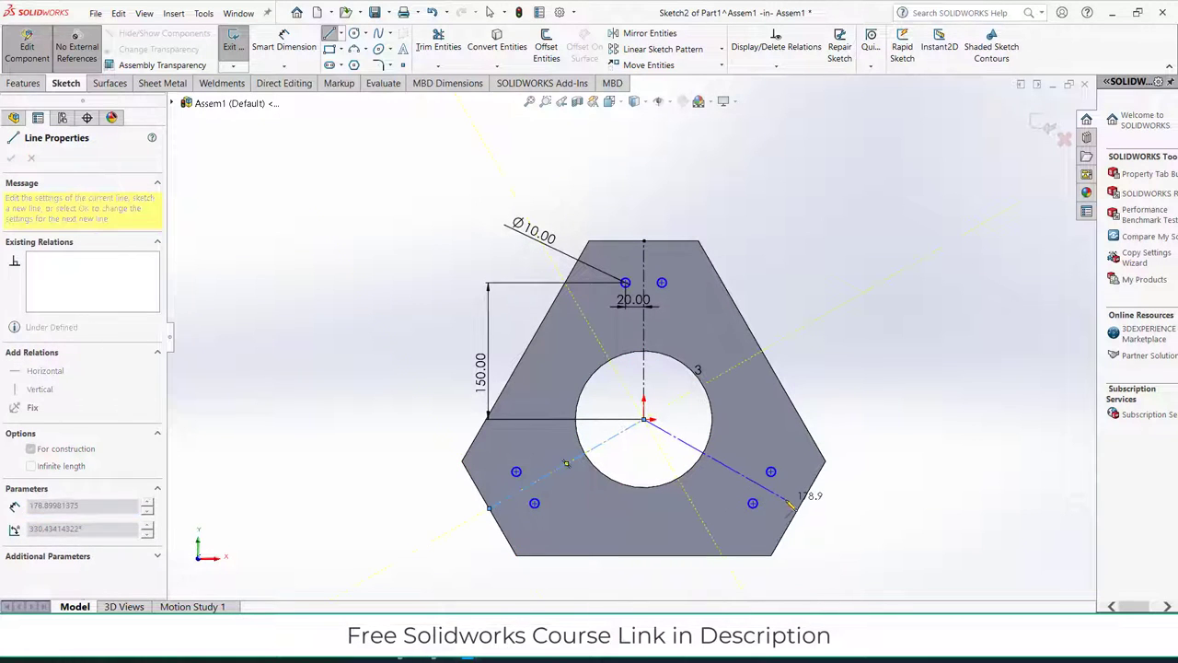
pyautogui.click(799, 514)
pyautogui.press('Escape')
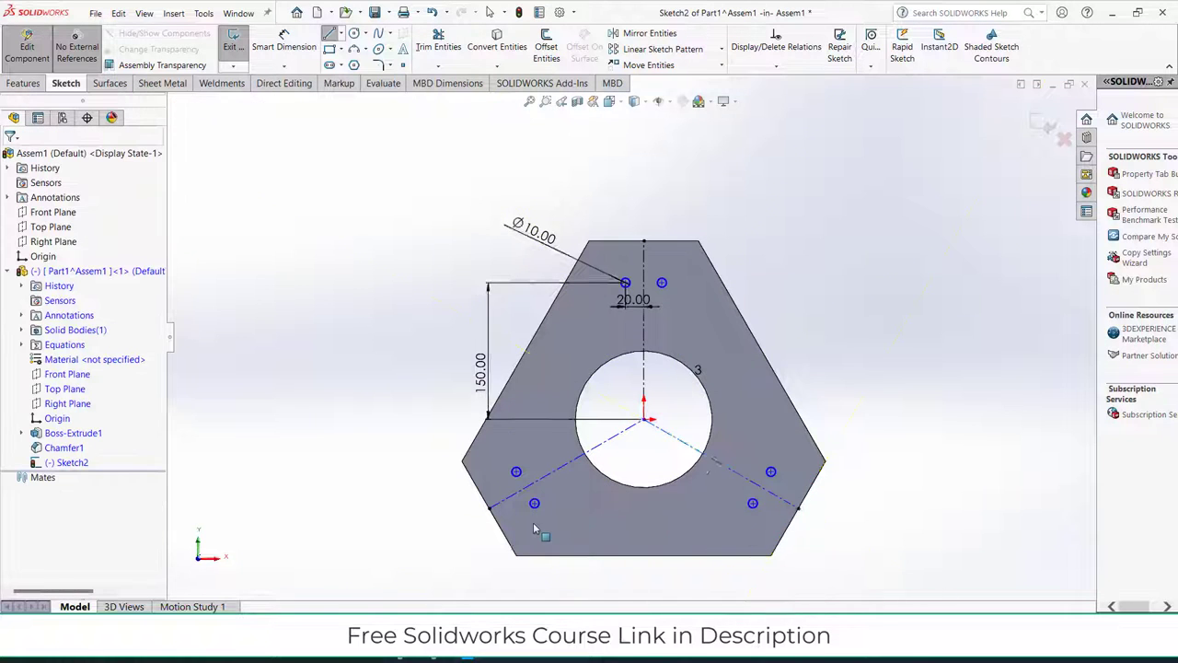
# Check the distance from the upper circle of the lower-left pair to the centerline there with a dimension preview.
pyautogui.scroll(-5, 513, 510)
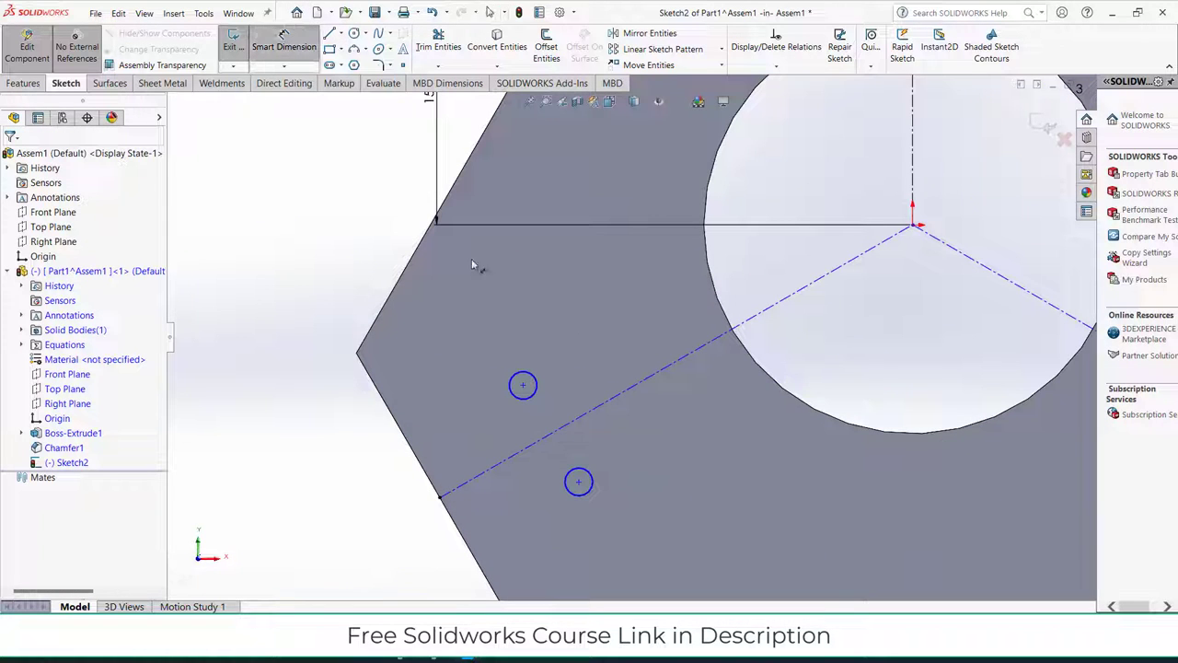
pyautogui.click(522, 385)
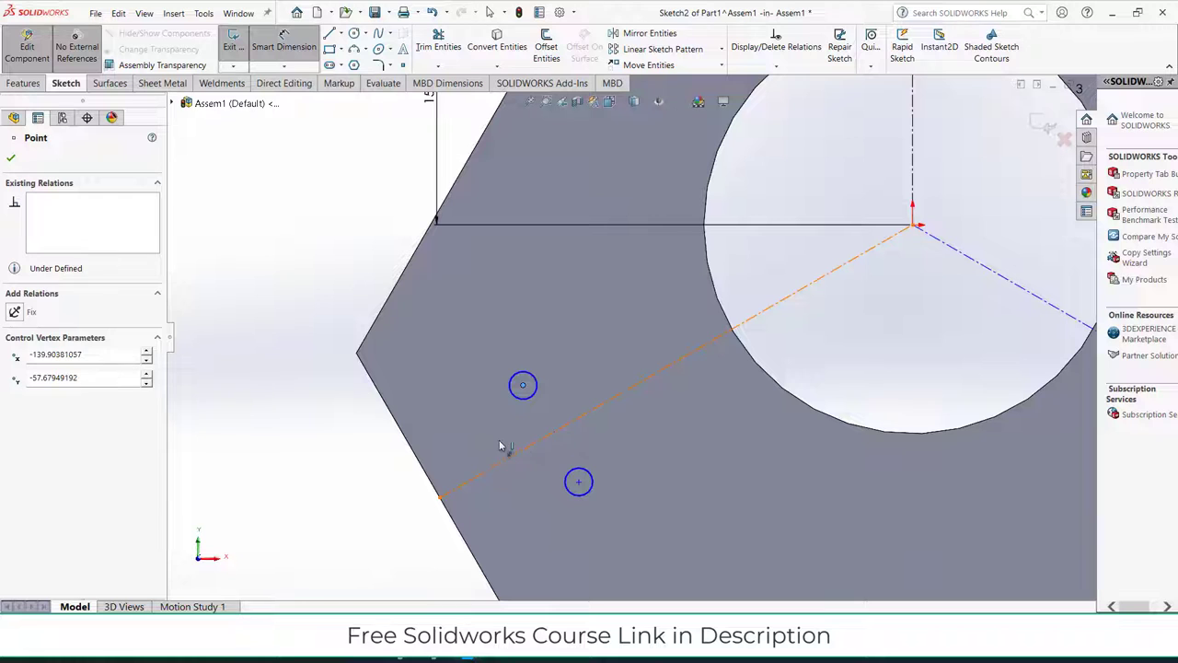
pyautogui.click(540, 439)
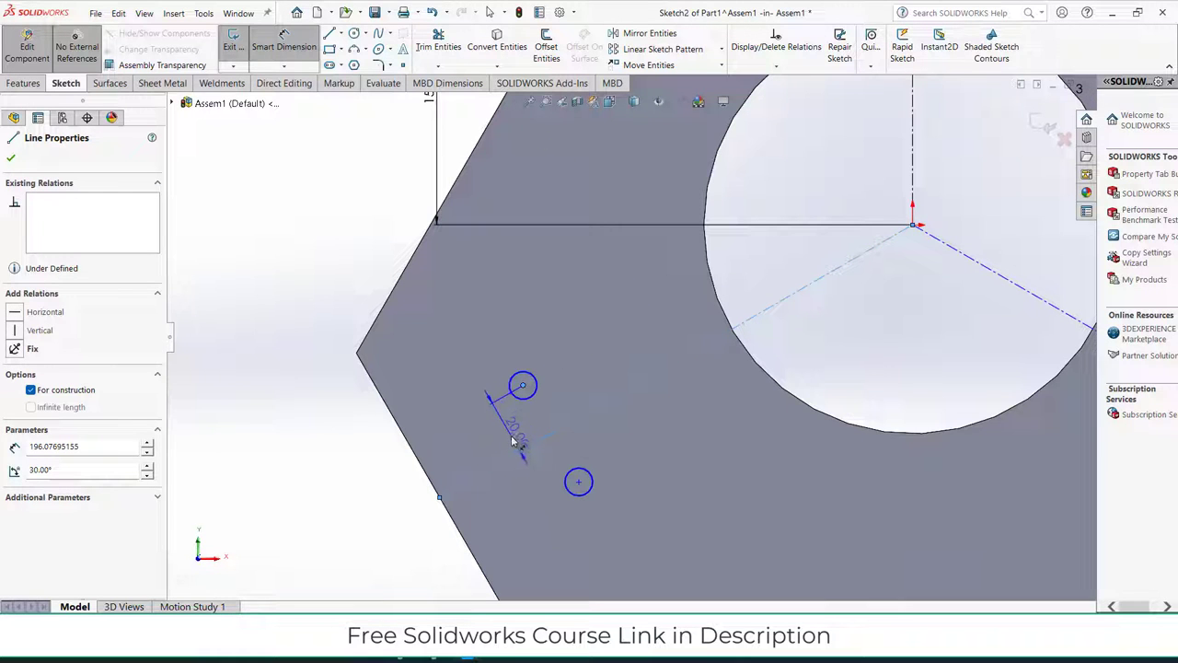
pyautogui.press('Escape')
pyautogui.scroll(8, 562, 381)
pyautogui.scroll(-2, 736, 275)
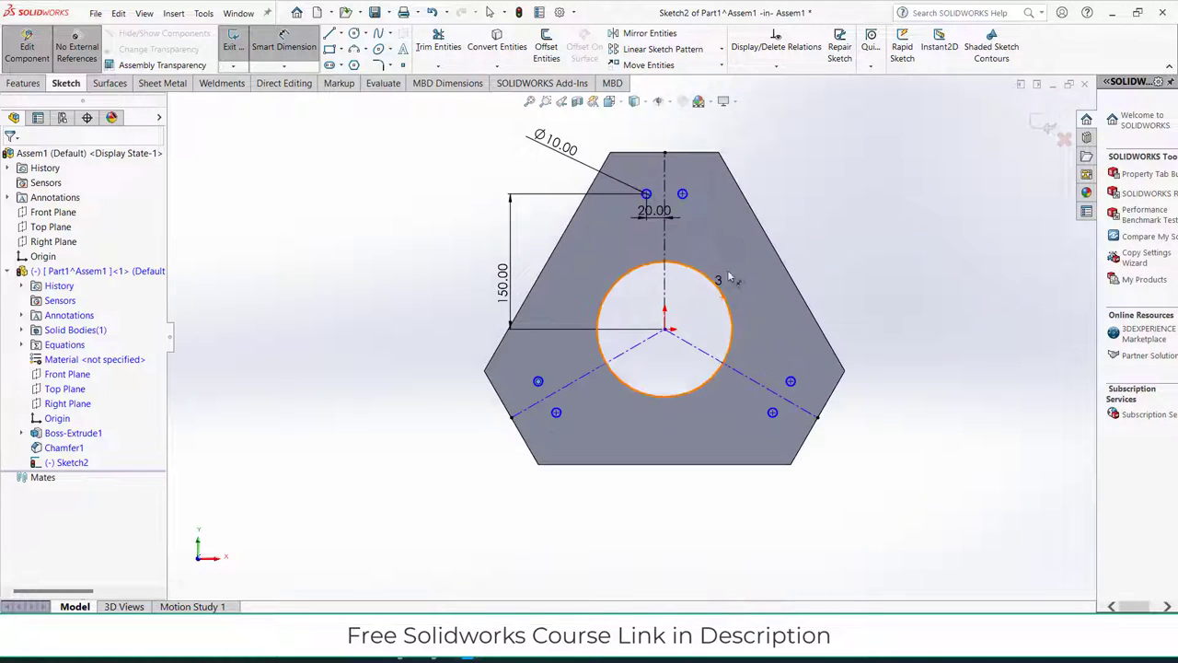
# Check the center-to-center distance between the two top circles with a dimension preview.
pyautogui.scroll(3, 691, 209)
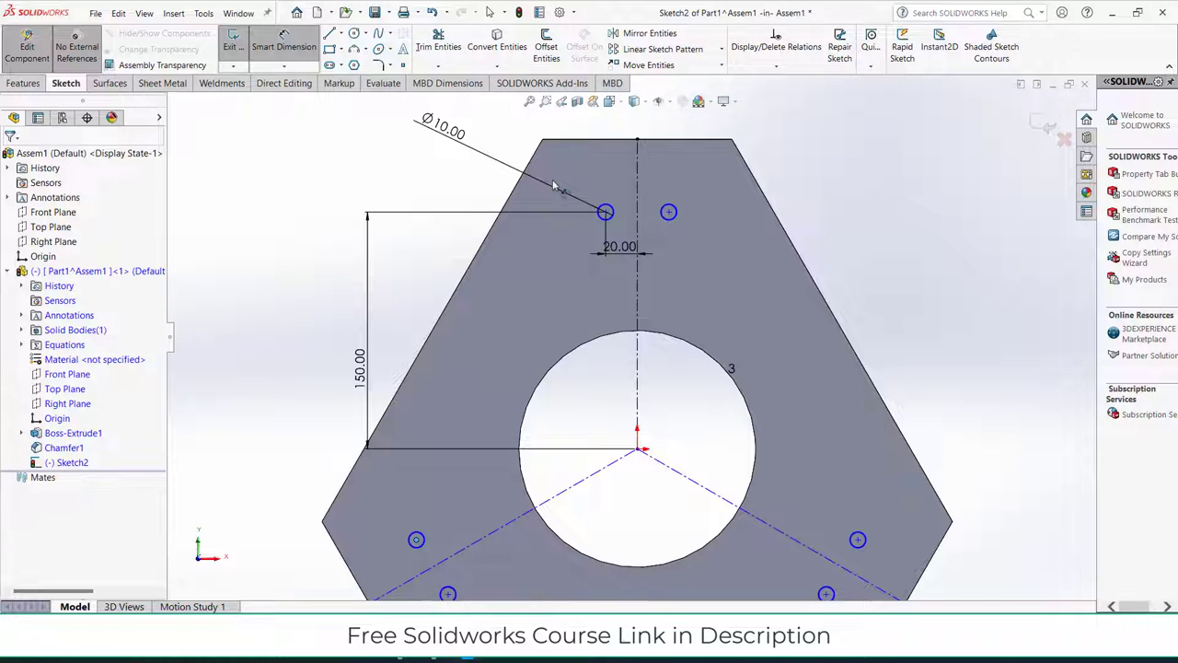
pyautogui.click(670, 213)
pyautogui.click(606, 212)
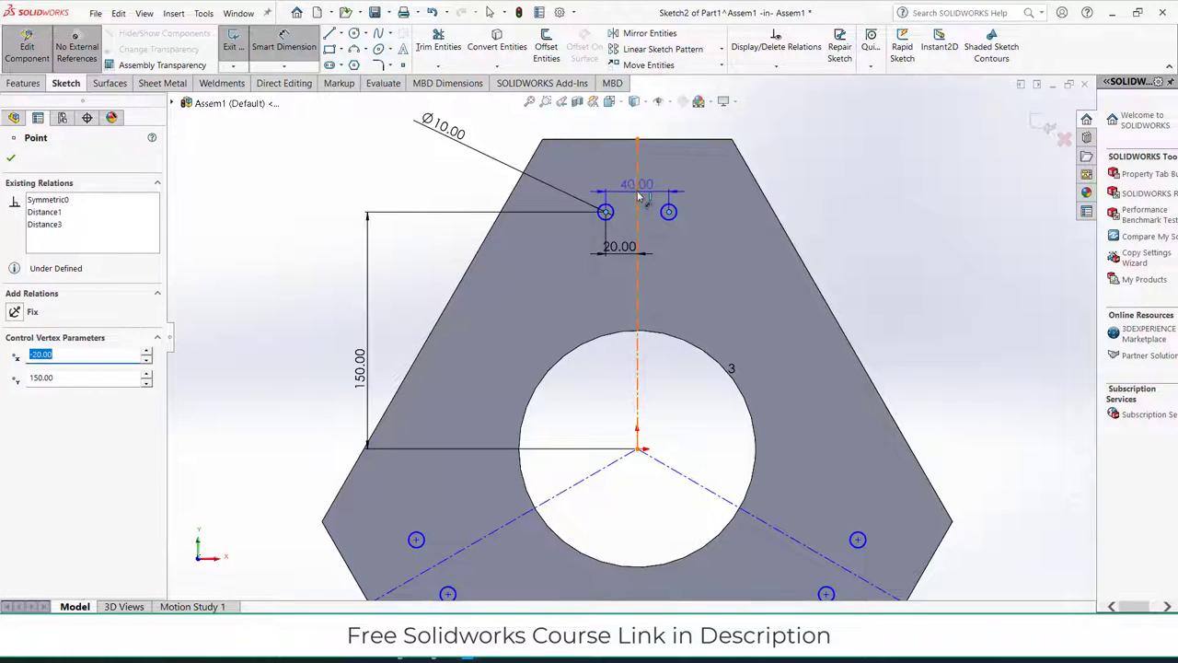
pyautogui.press('Escape')
# Cut the six small circles into the plate as holes with an Extruded Cut.
pyautogui.press('f')
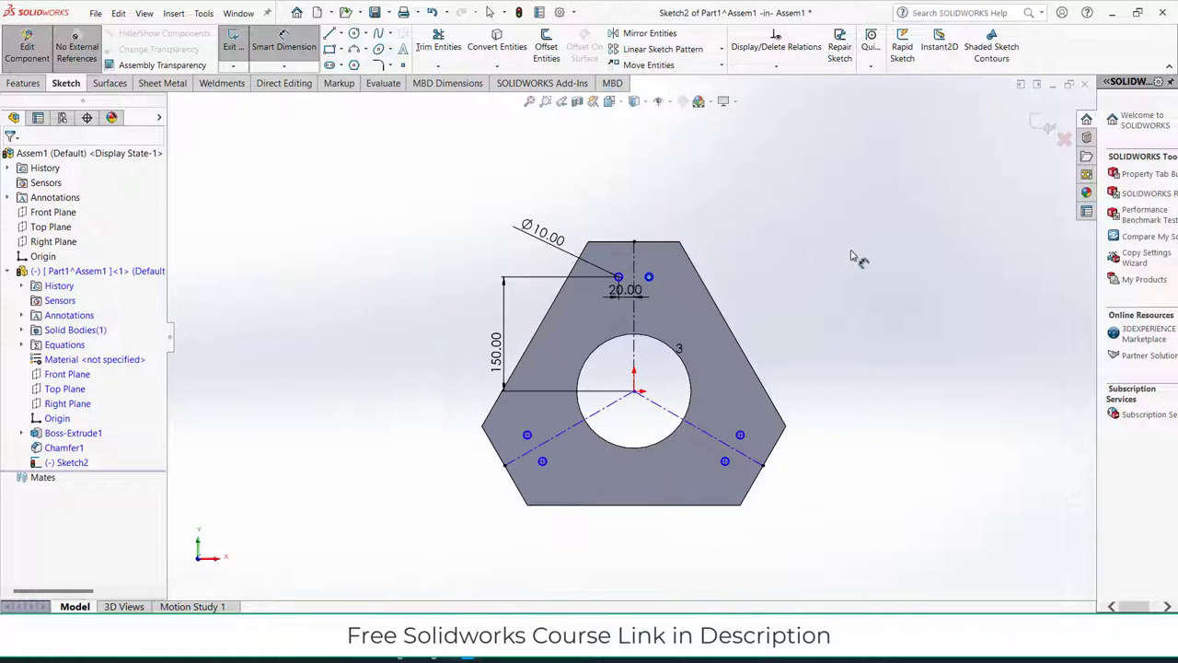
pyautogui.click(23, 83)
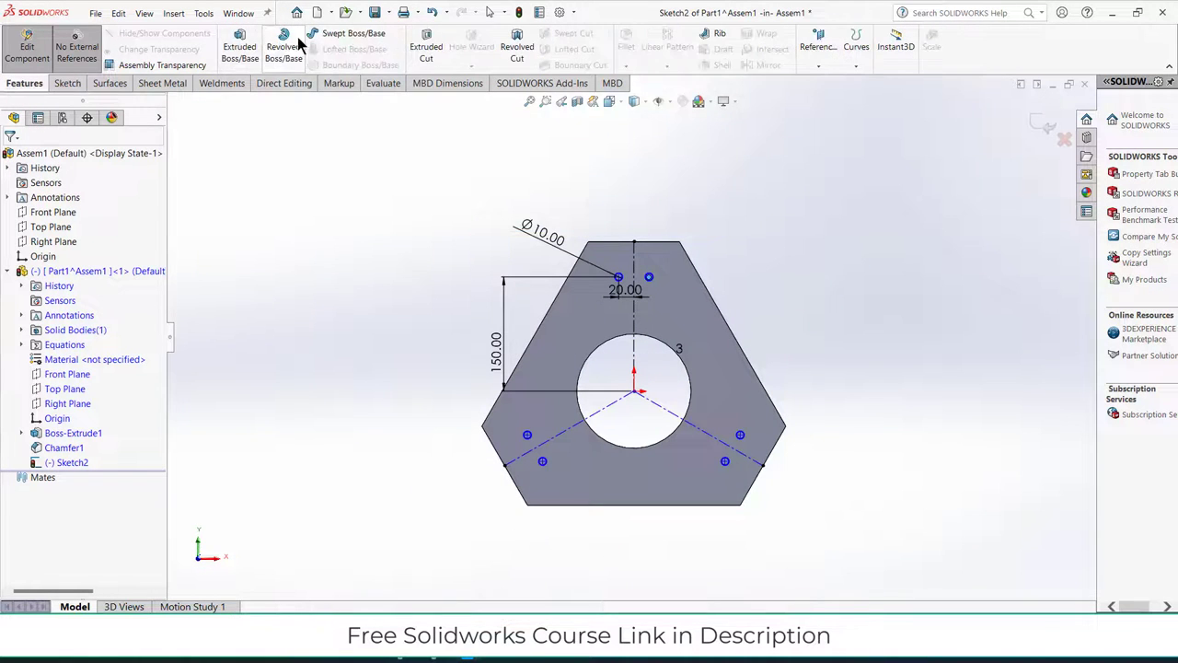
pyautogui.click(423, 52)
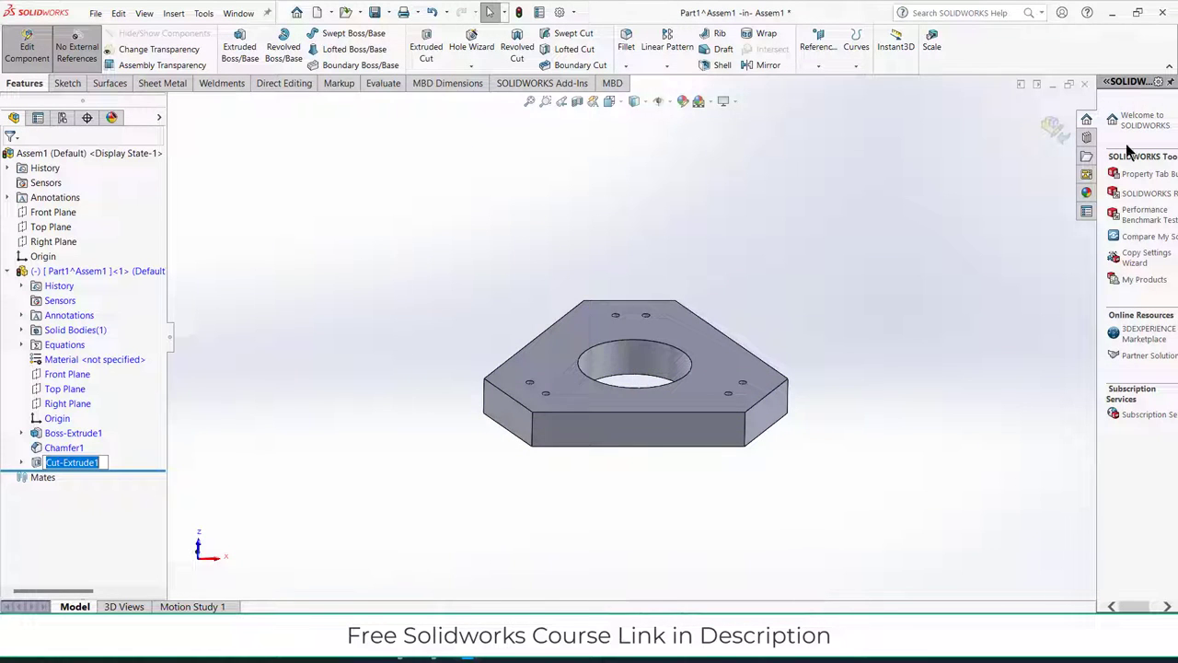
# Finish editing the plate with the six holes and return to the assembly.
pyautogui.moveTo(990, 247); pyautogui.dragTo(875, 303, button='middle')
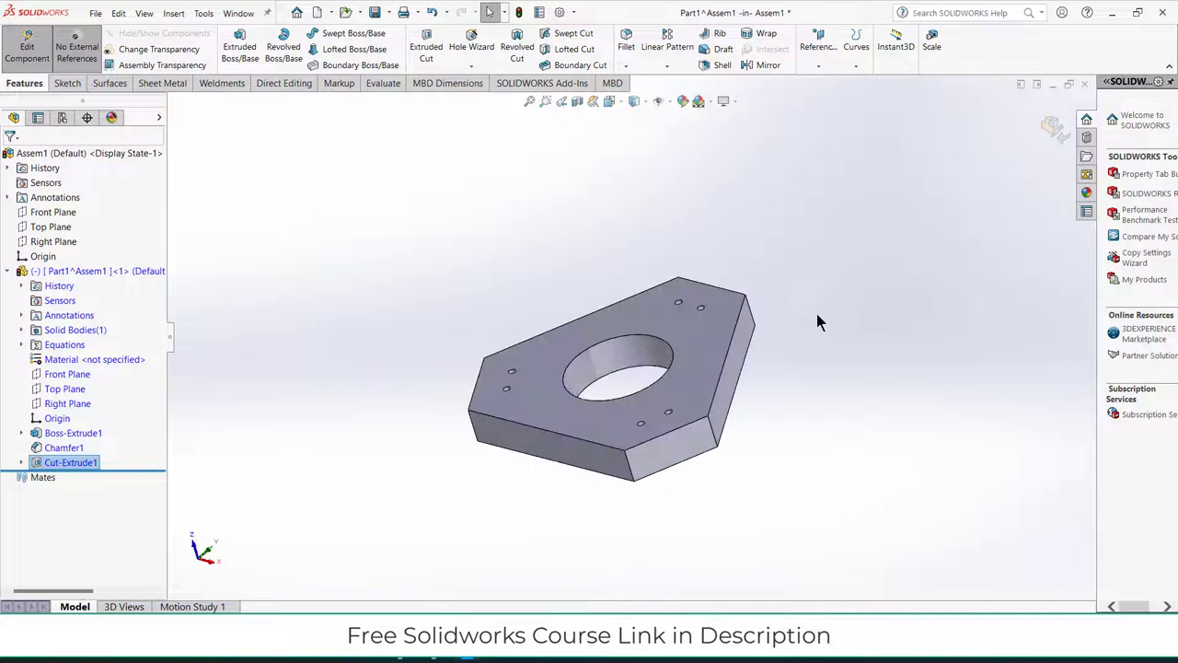
pyautogui.moveTo(712, 411); pyautogui.dragTo(744, 489, button='middle')
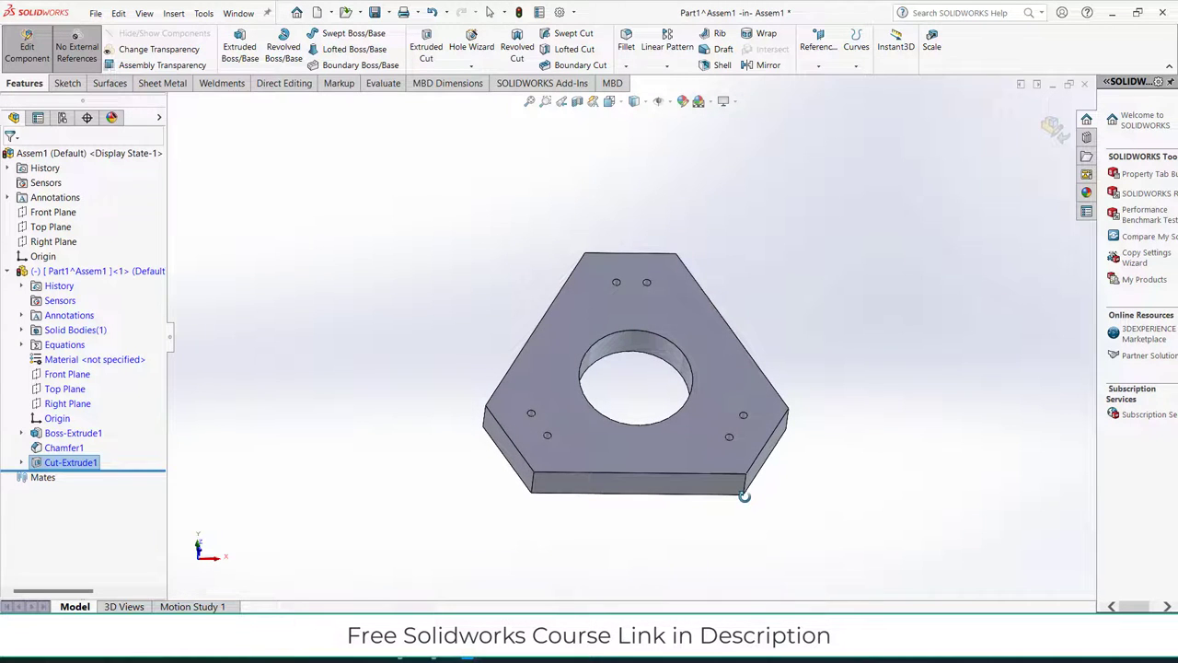
pyautogui.moveTo(783, 440); pyautogui.dragTo(764, 460, button='middle')
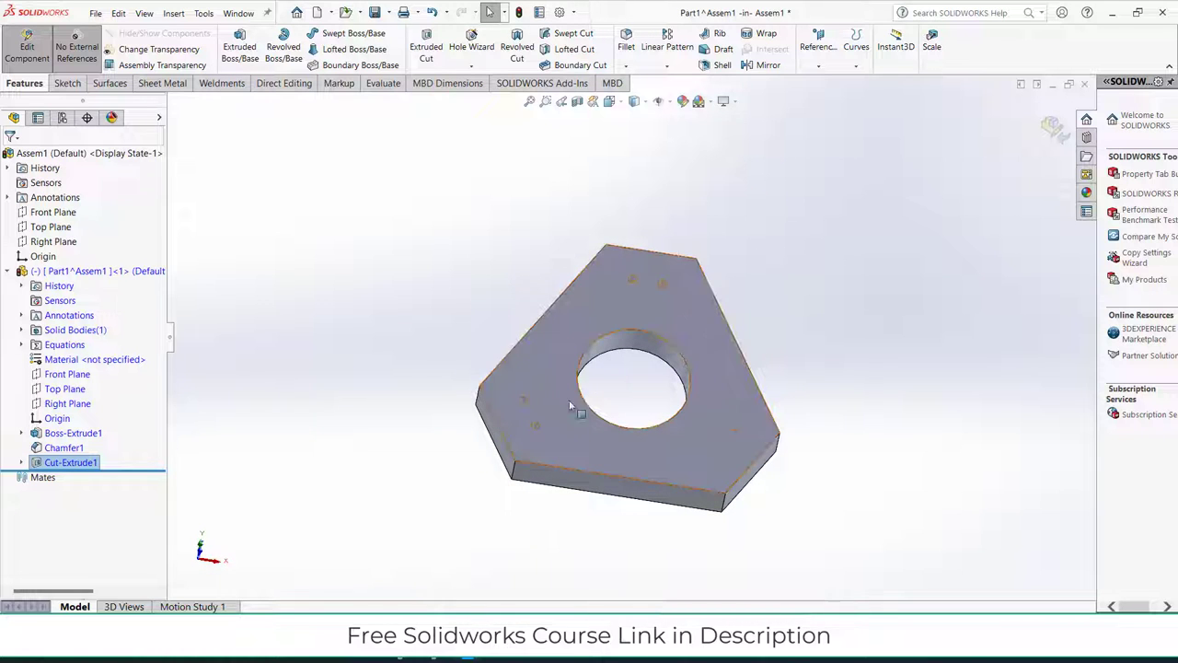
pyautogui.click(1052, 128)
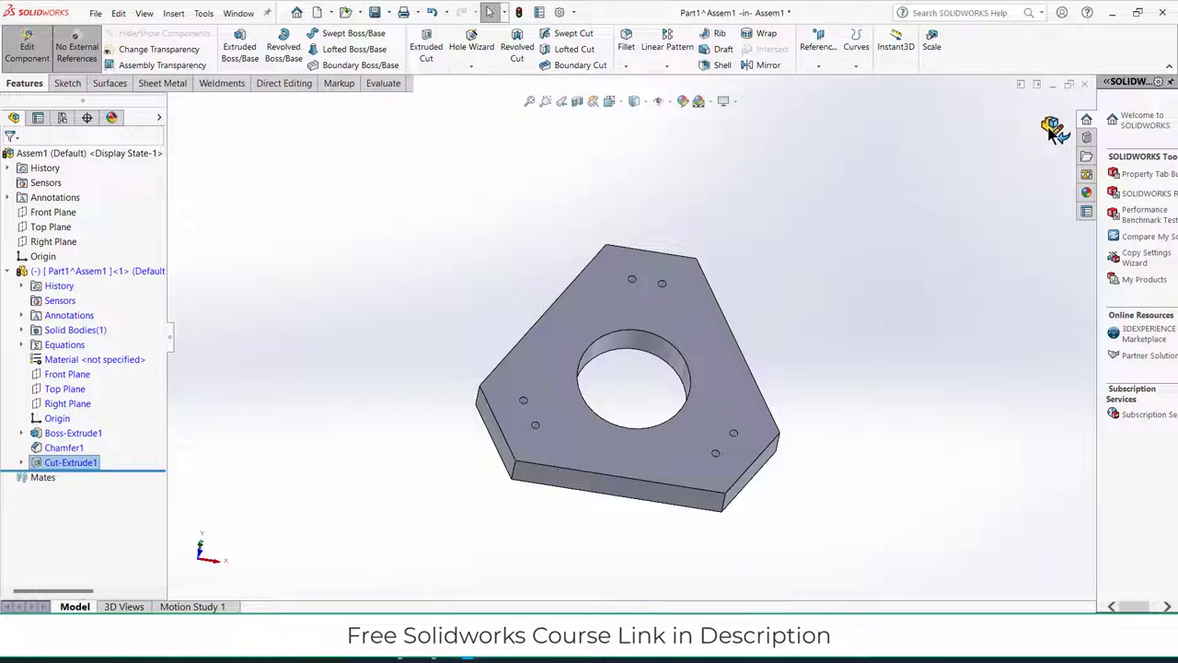
# Rename the finished plate component as top.
pyautogui.click(78, 275)
pyautogui.click(77, 274)
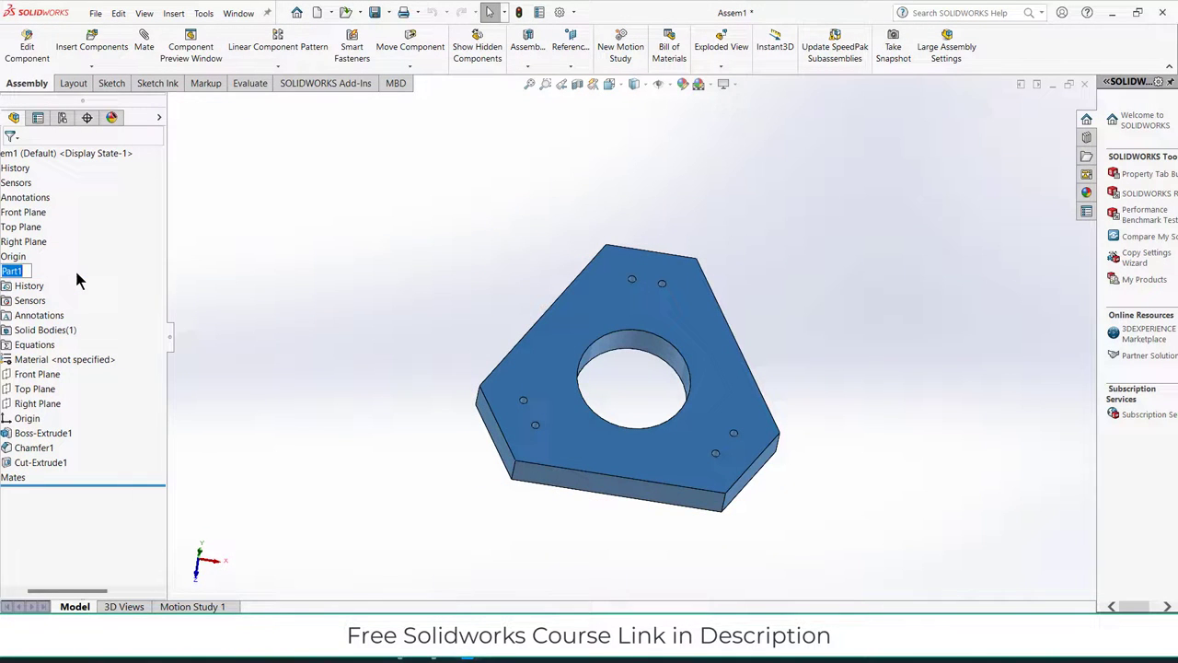
pyautogui.write('top')
pyautogui.press('Return')
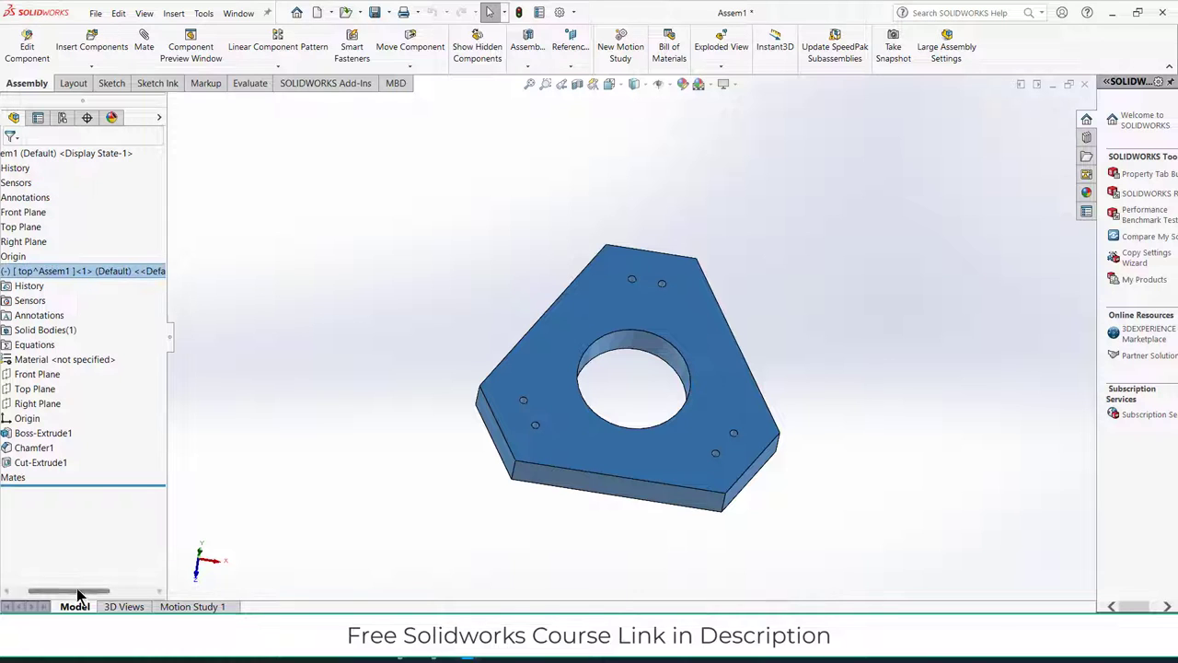
pyautogui.moveTo(78, 591); pyautogui.dragTo(61, 591)
pyautogui.click(397, 195)
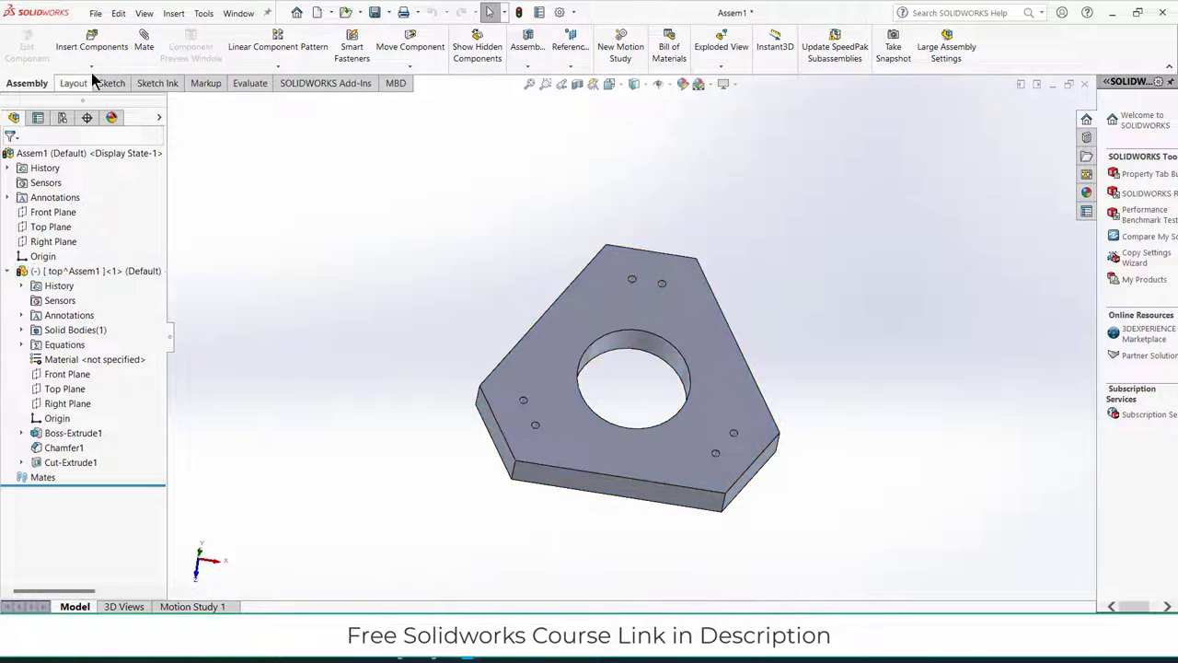
# Insert a new part into the assembly with its first sketch on the assembly's Top Plane.
pyautogui.click(91, 66)
pyautogui.click(92, 95)
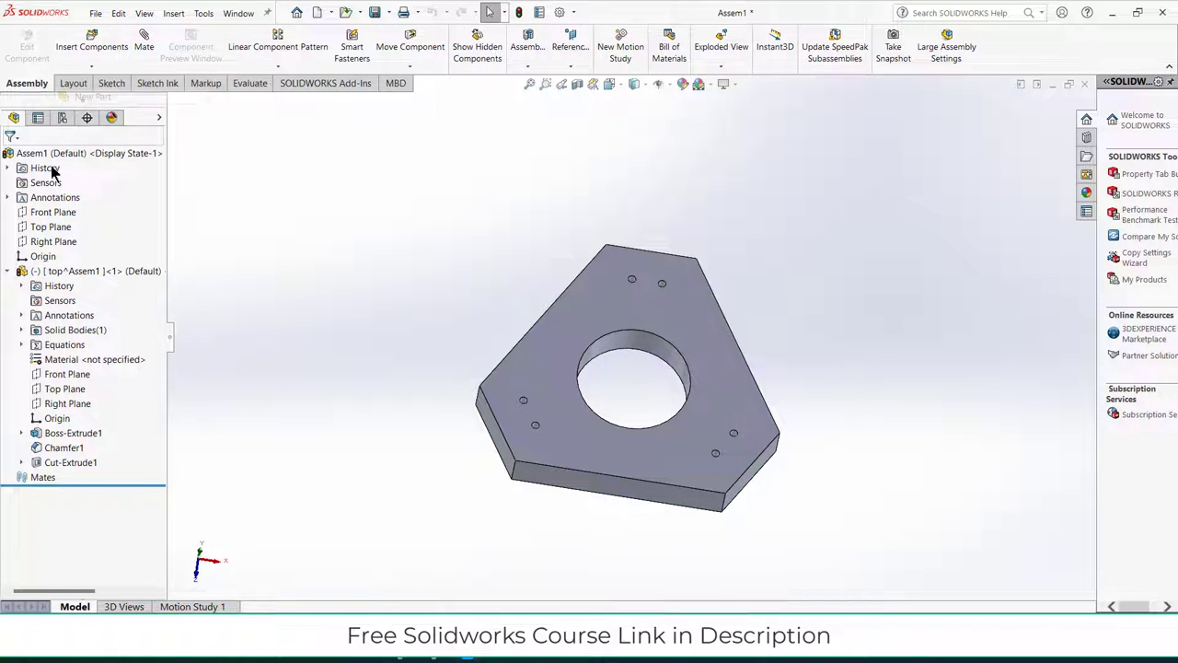
pyautogui.click(51, 227)
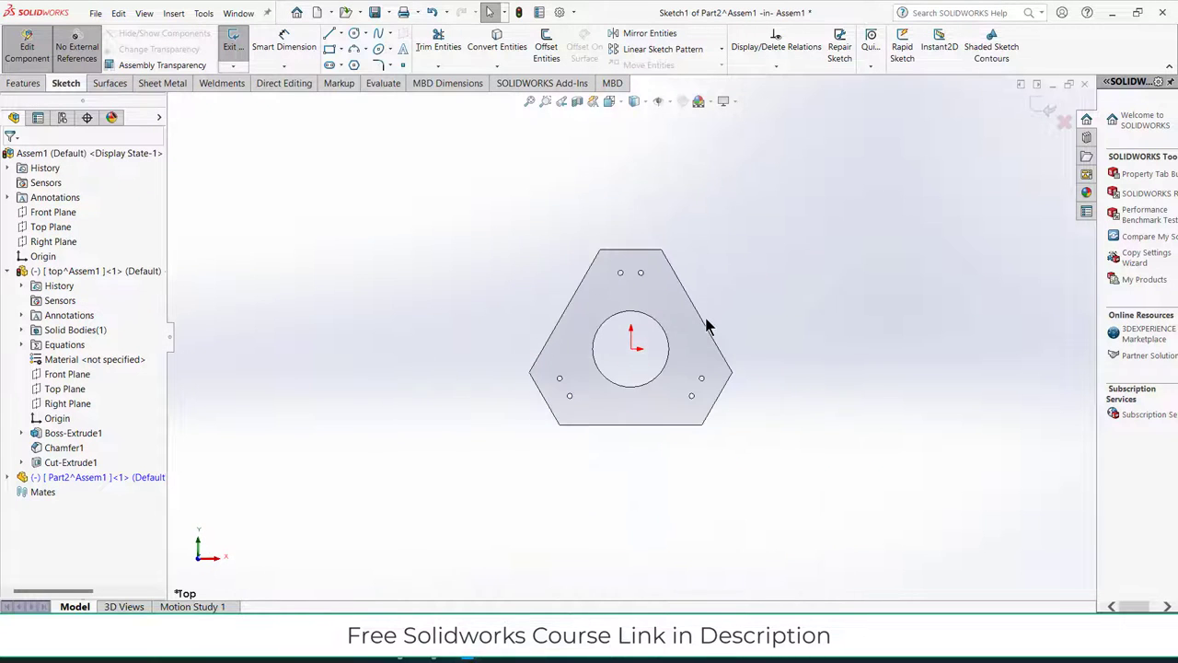
# Sketch a three-sided polygon centred on the origin with one vertex straight down and an inscribed circle about 418 mm in diameter.
pyautogui.click(354, 65)
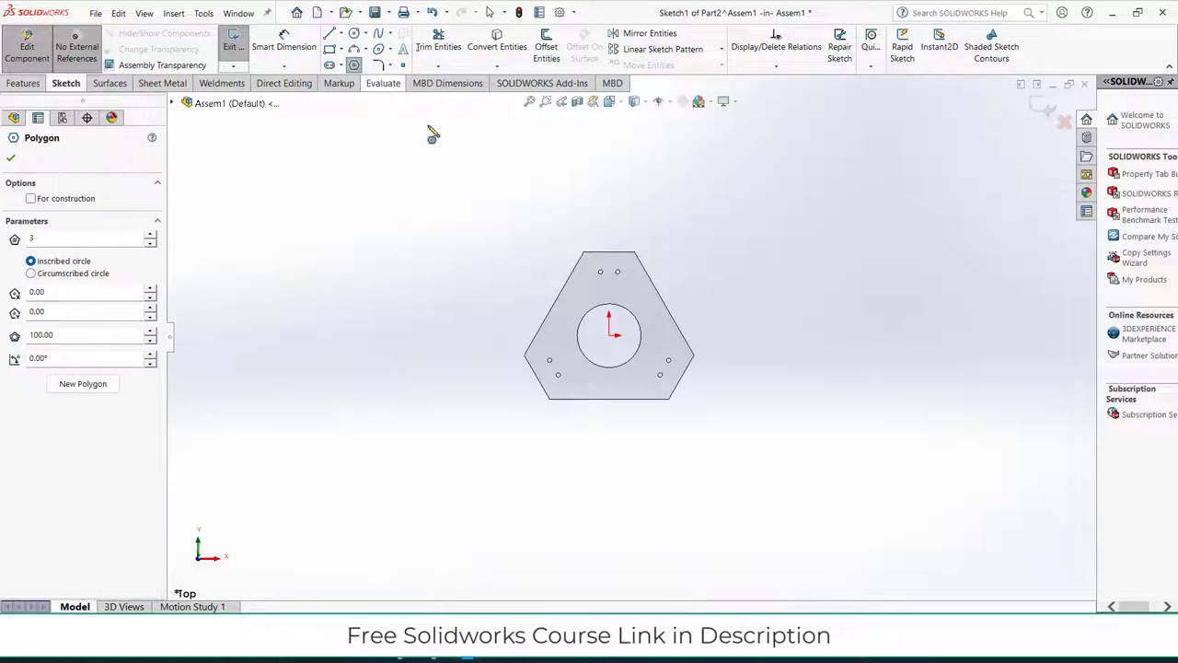
pyautogui.click(609, 334)
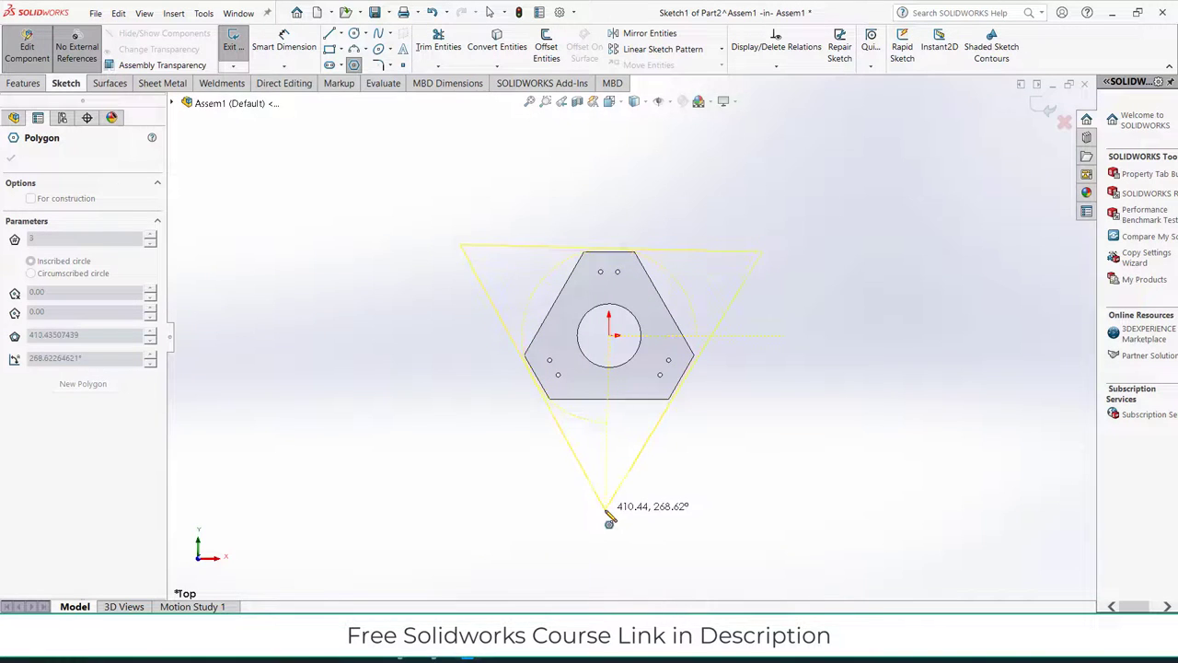
pyautogui.click(608, 514)
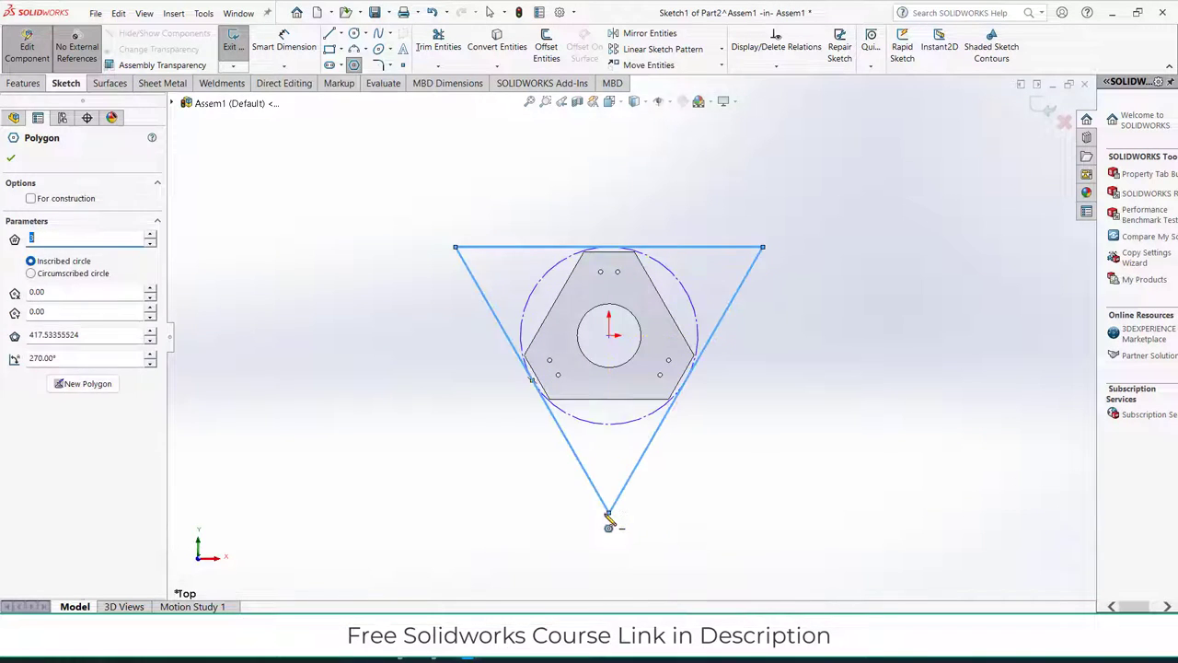
pyautogui.press('Escape')
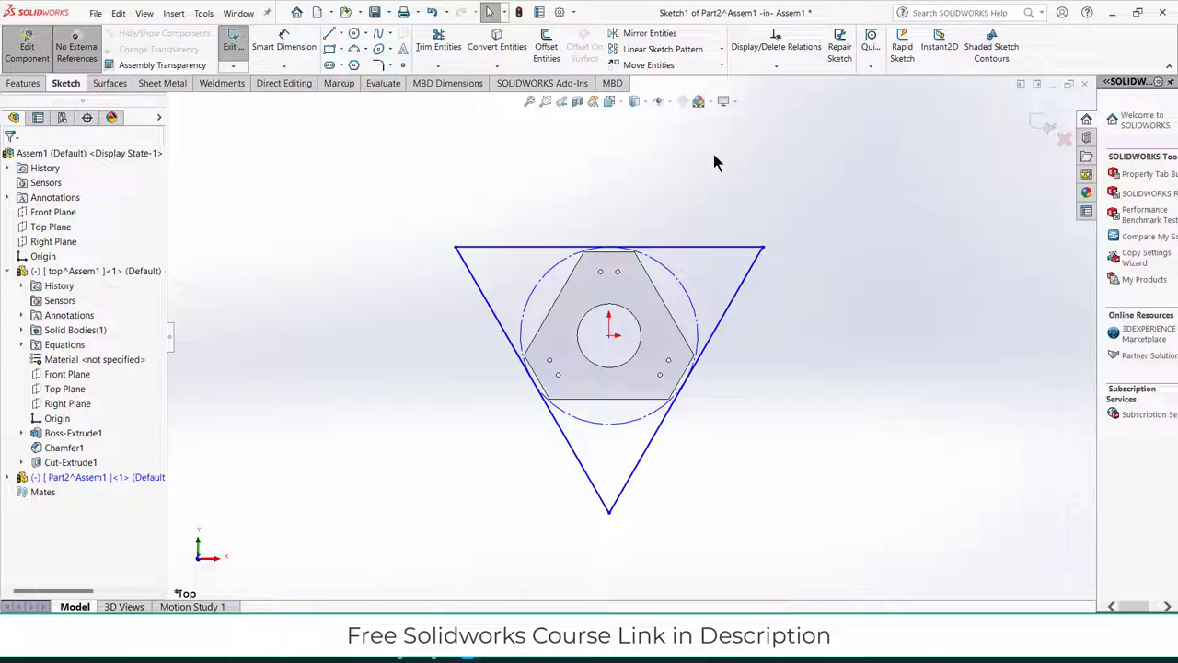
# Dimension the triangle's inscribed construction circle to a diameter of 500 mm.
pyautogui.click(283, 41)
pyautogui.click(684, 289)
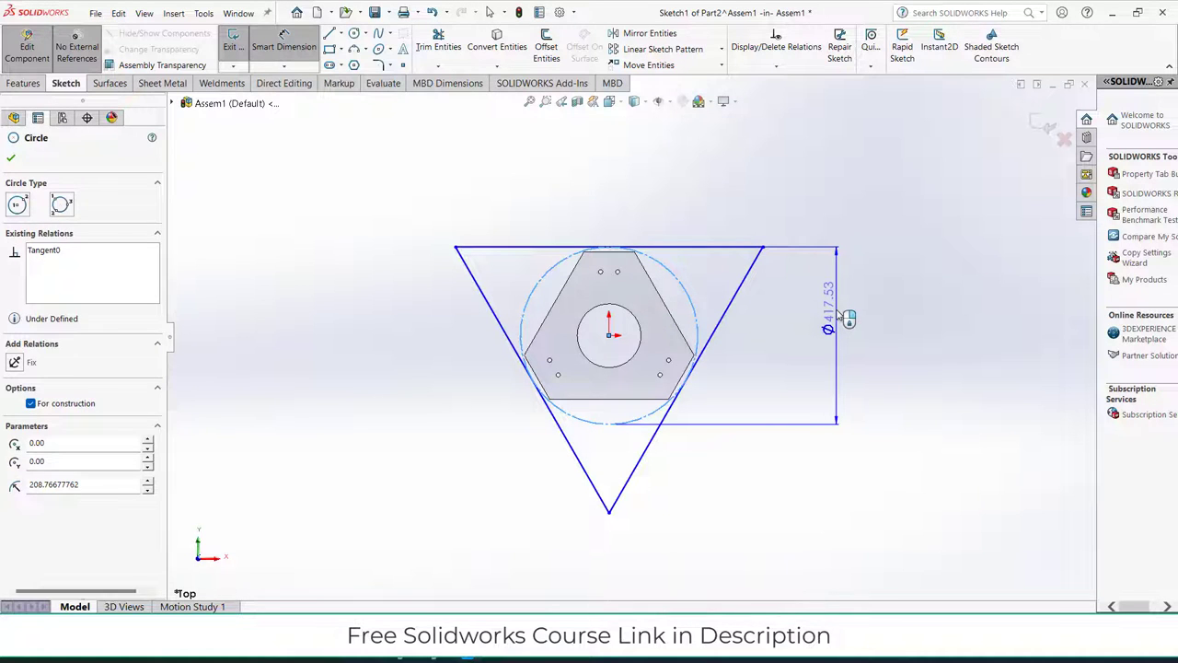
pyautogui.click(835, 317)
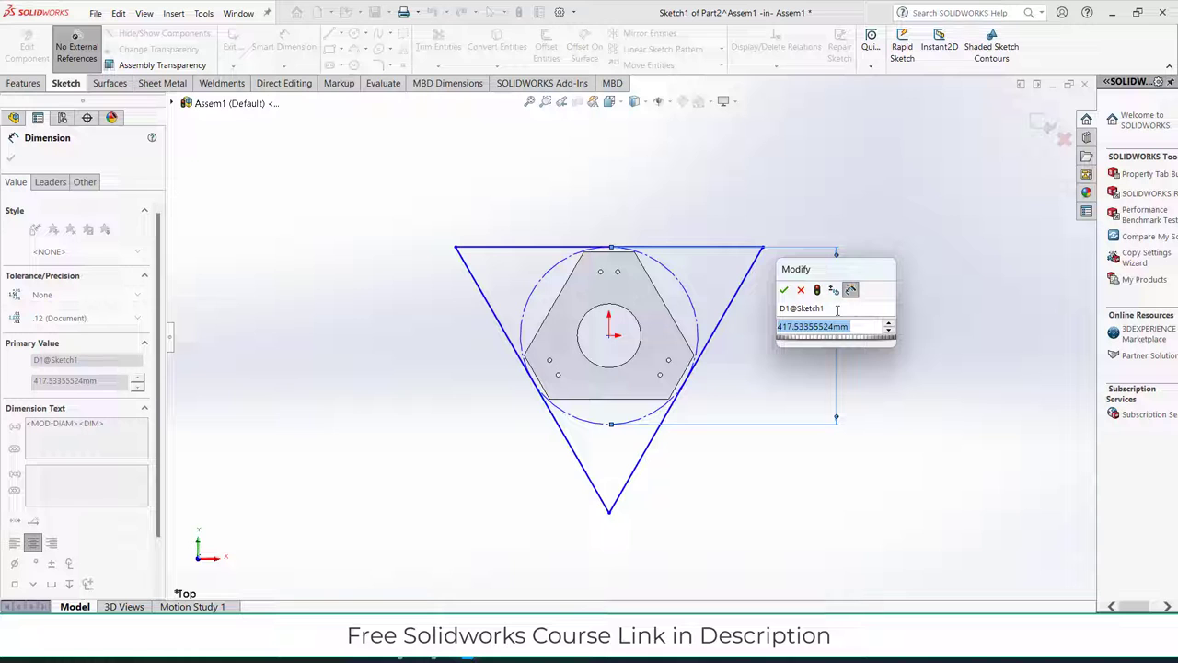
pyautogui.write('500')
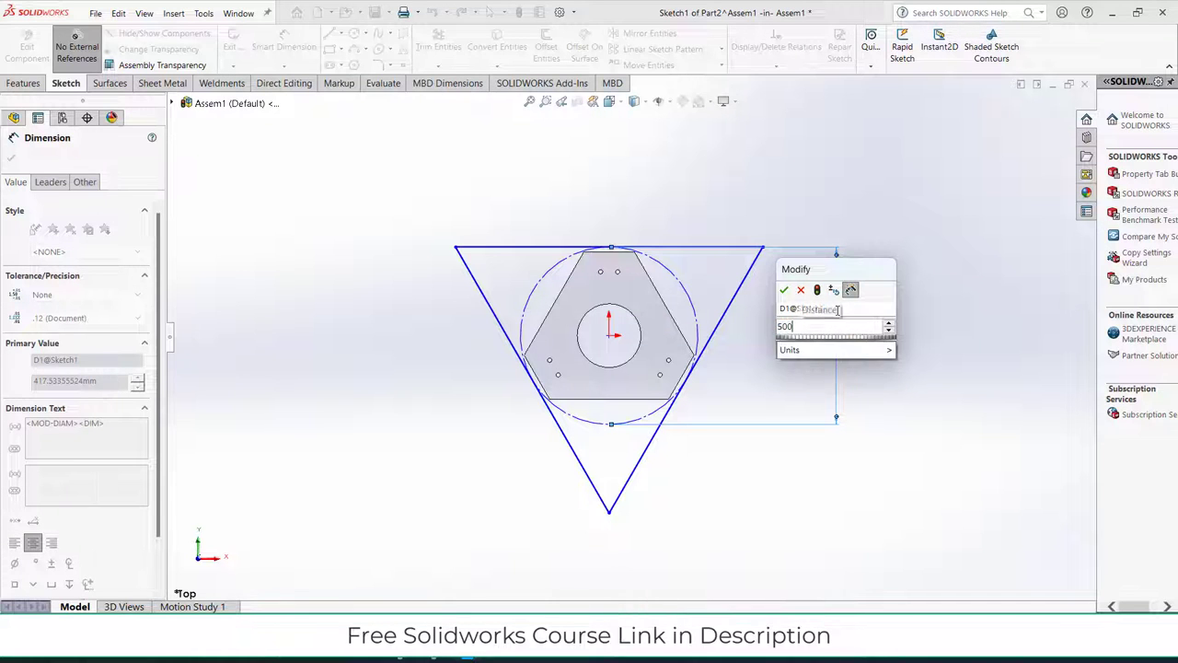
pyautogui.press('Return')
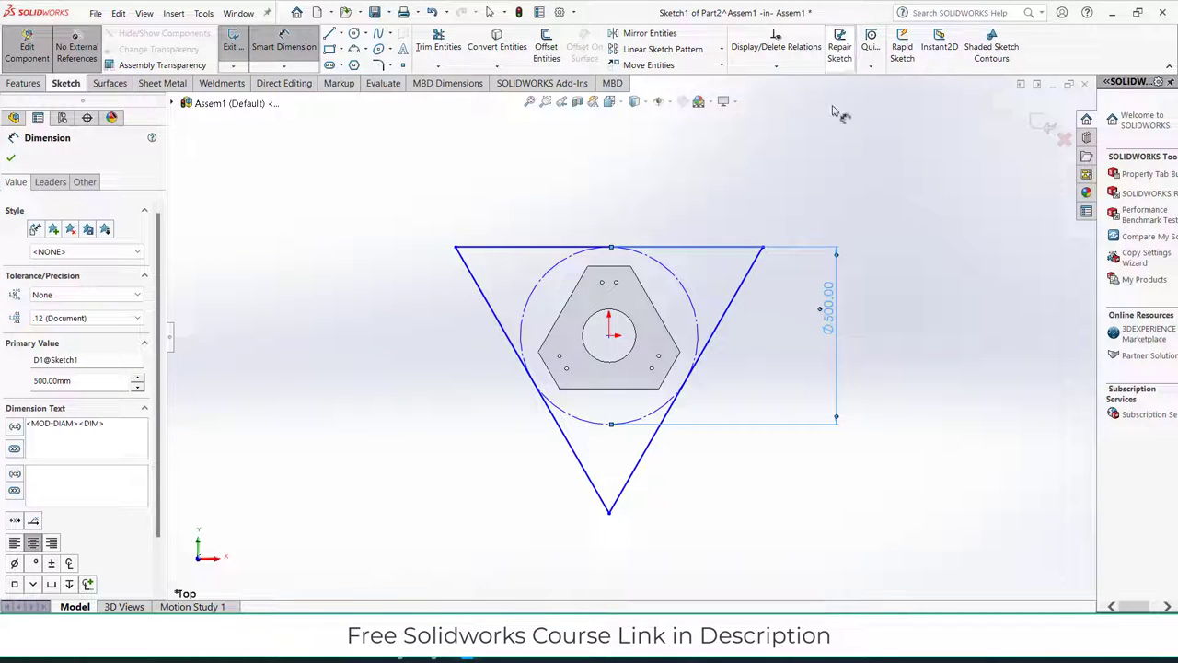
pyautogui.click(891, 291)
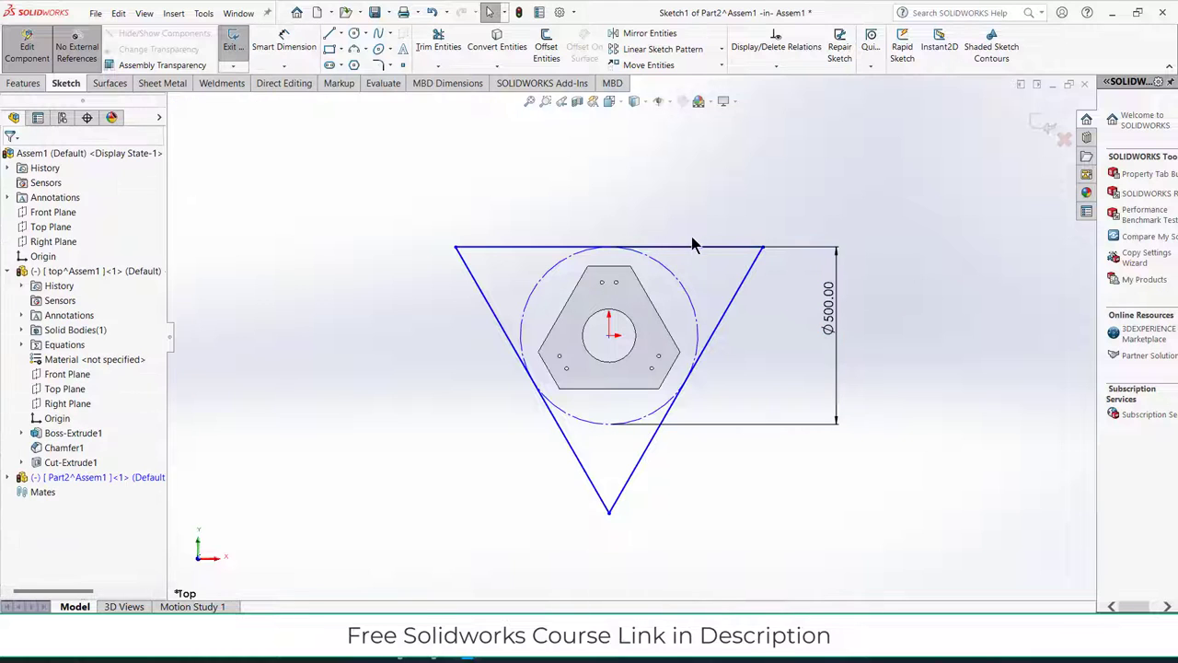
# Add a horizontal relation to the triangle's upper edge.
pyautogui.click(697, 247)
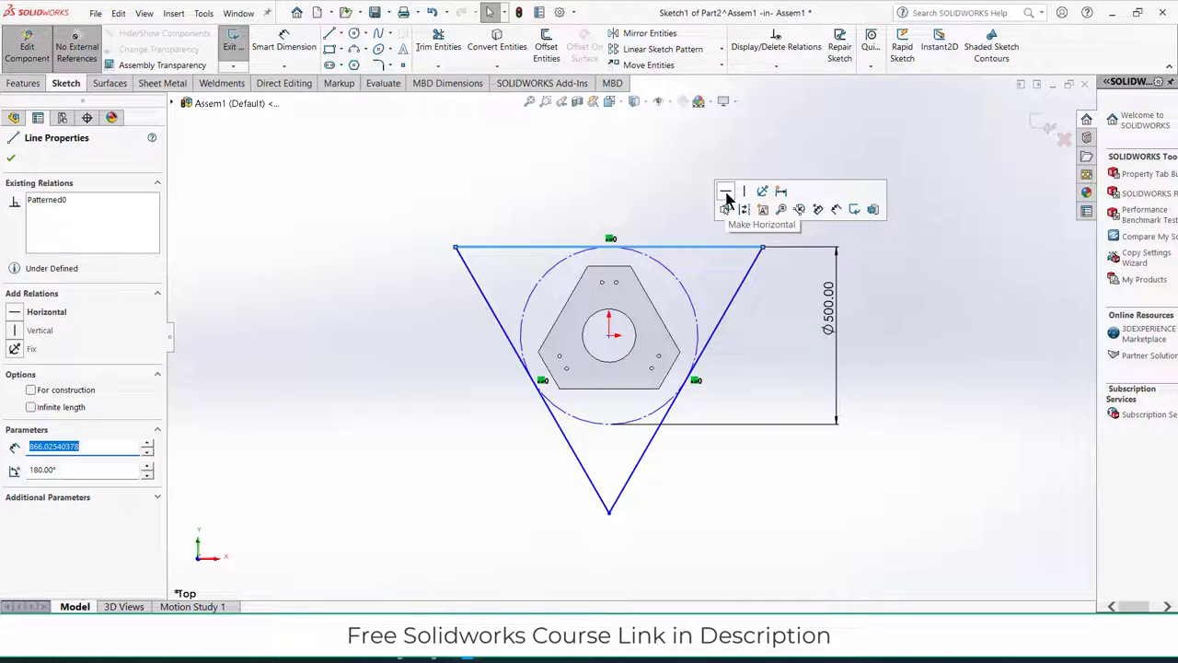
pyautogui.click(726, 198)
pyautogui.click(889, 330)
# Pull the triangle's centre point off the origin and make it coincident with the origin to fix its position.
pyautogui.click(653, 321)
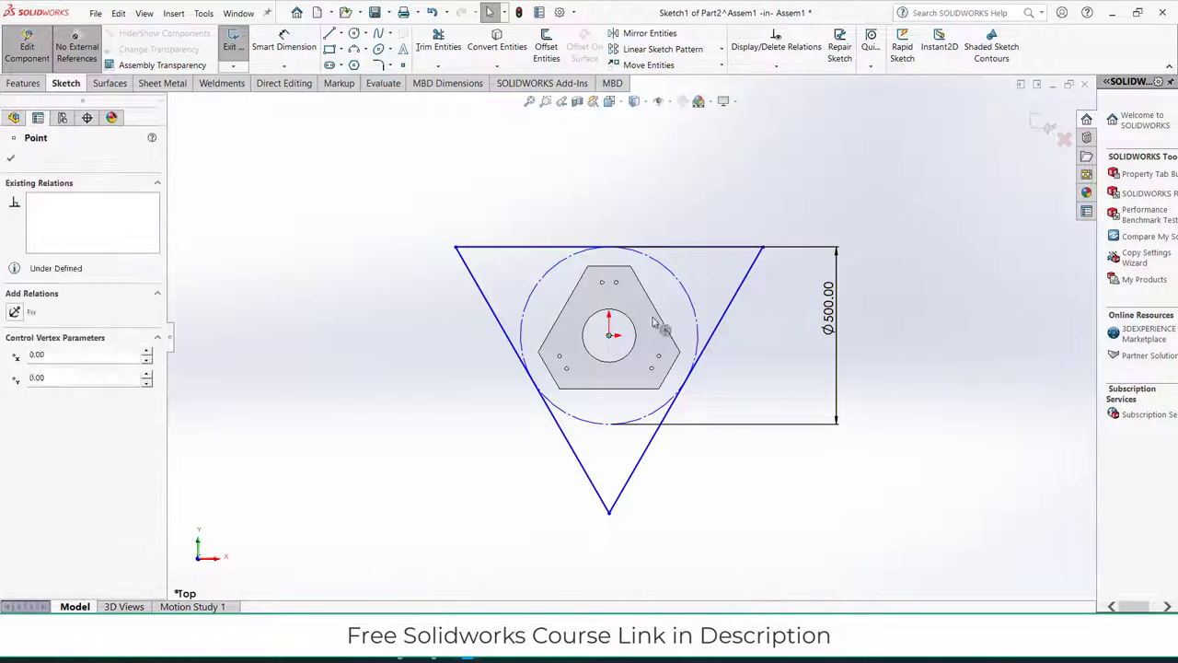
pyautogui.moveTo(652, 318); pyautogui.dragTo(678, 308)
pyautogui.click(823, 475)
pyautogui.click(679, 309)
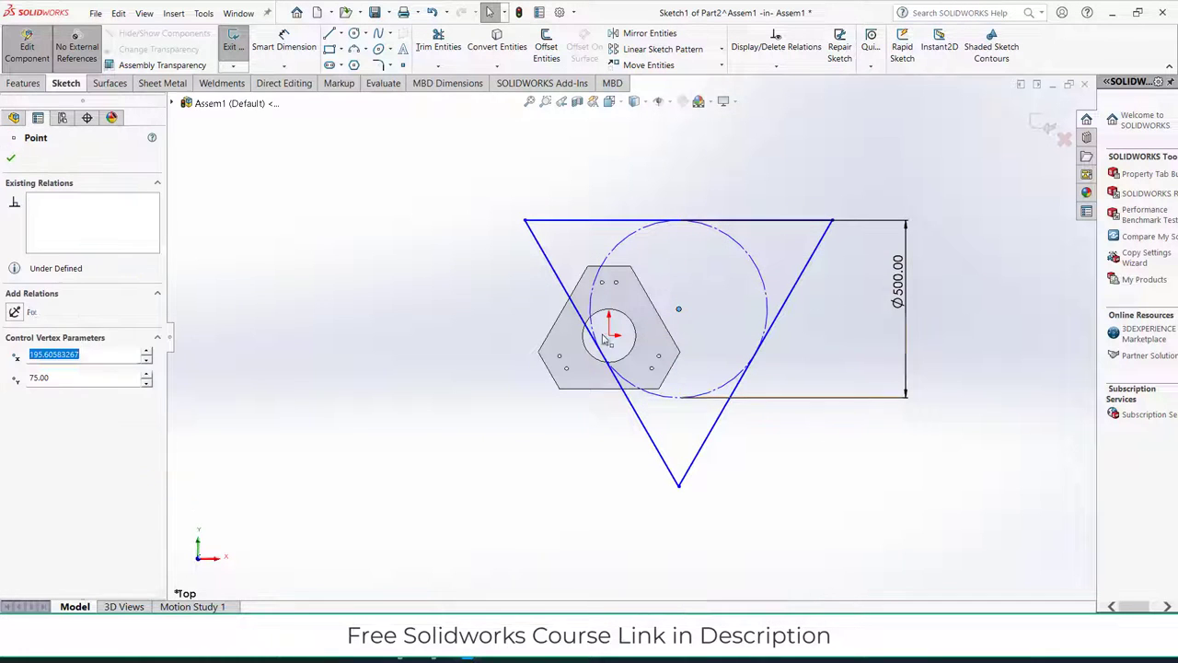
pyautogui.keyDown('ctrl'); pyautogui.click(607, 335); pyautogui.keyUp('ctrl')
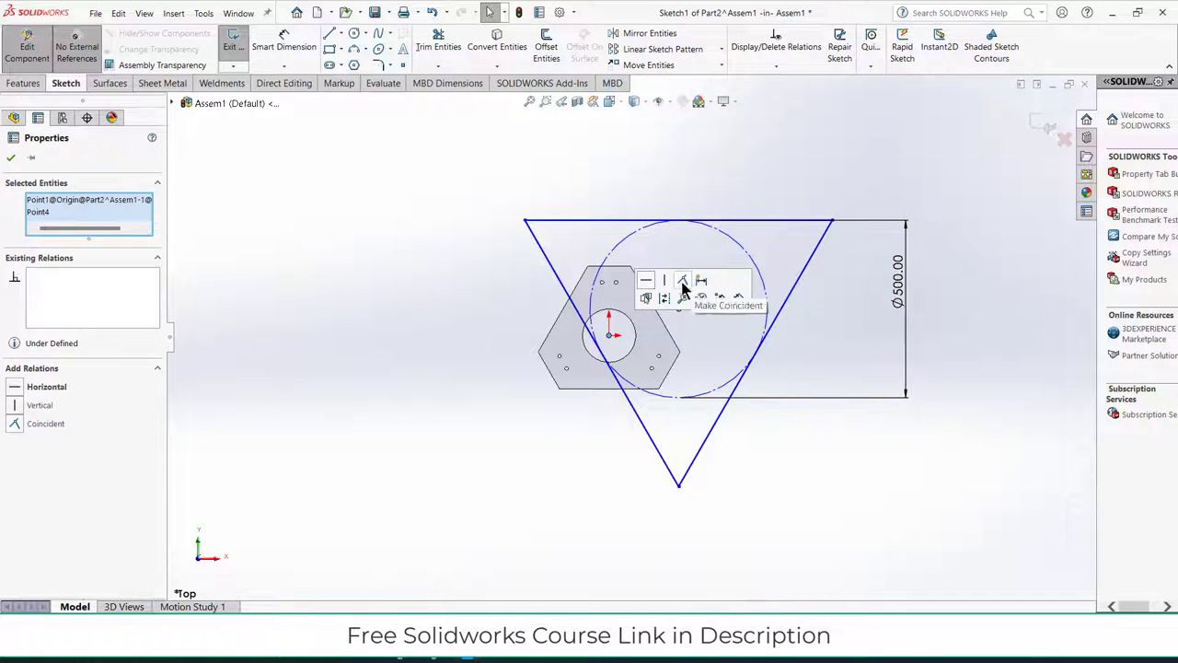
pyautogui.click(683, 287)
pyautogui.click(630, 453)
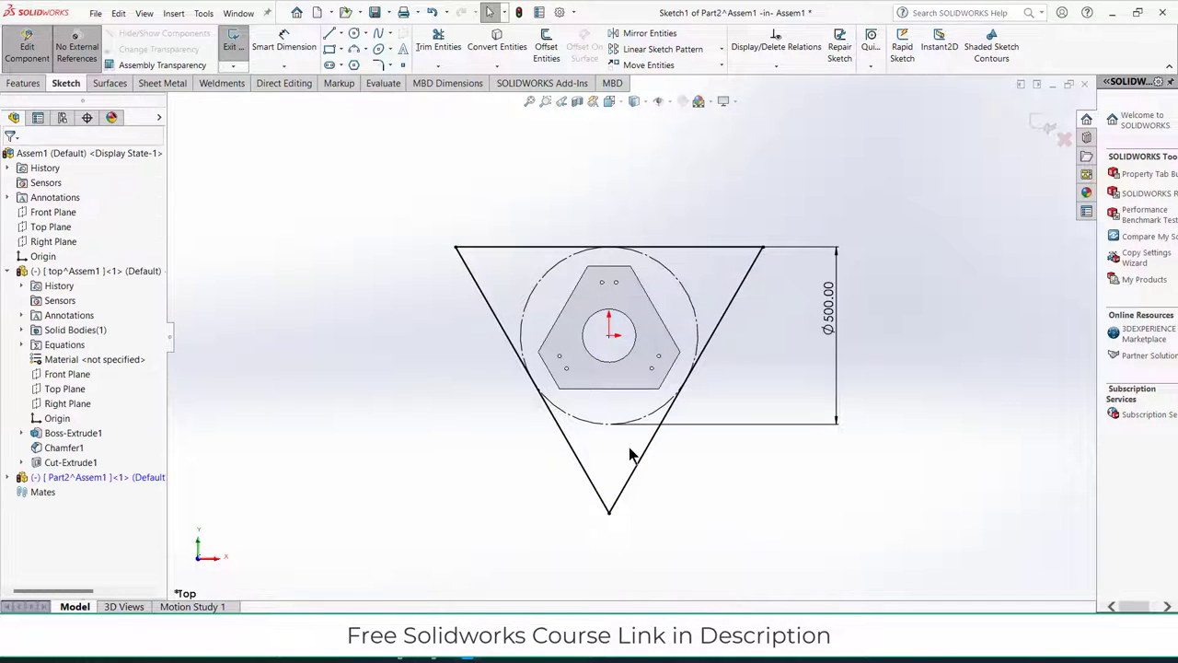
pyautogui.click(25, 83)
pyautogui.click(240, 47)
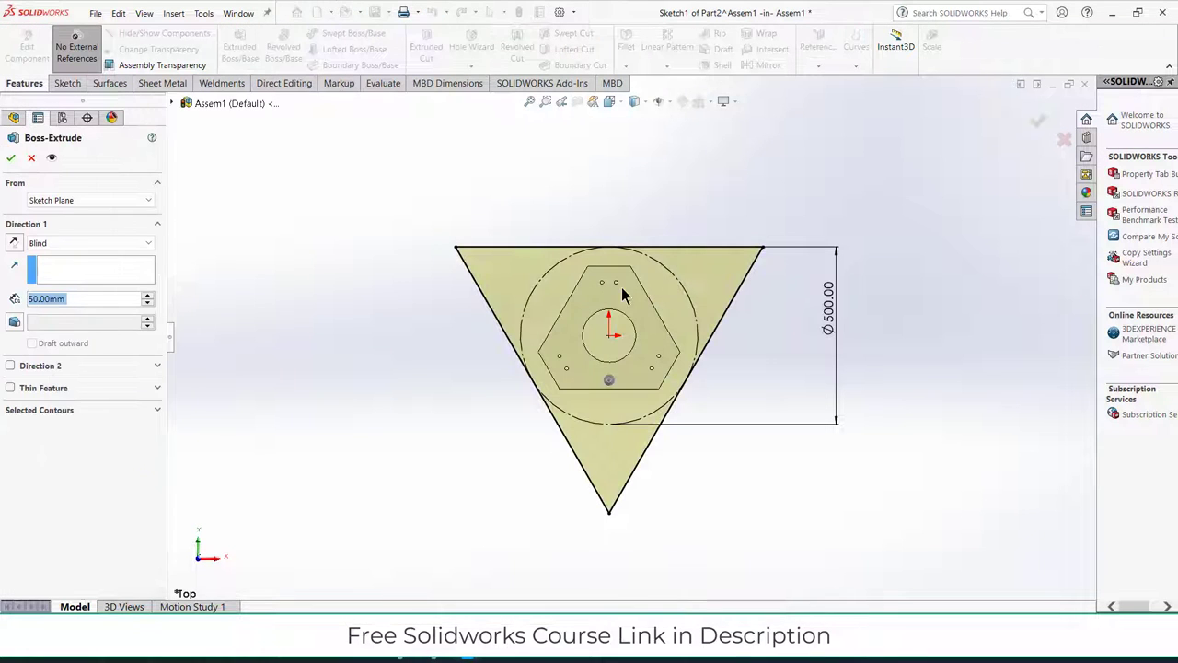
pyautogui.click(32, 155)
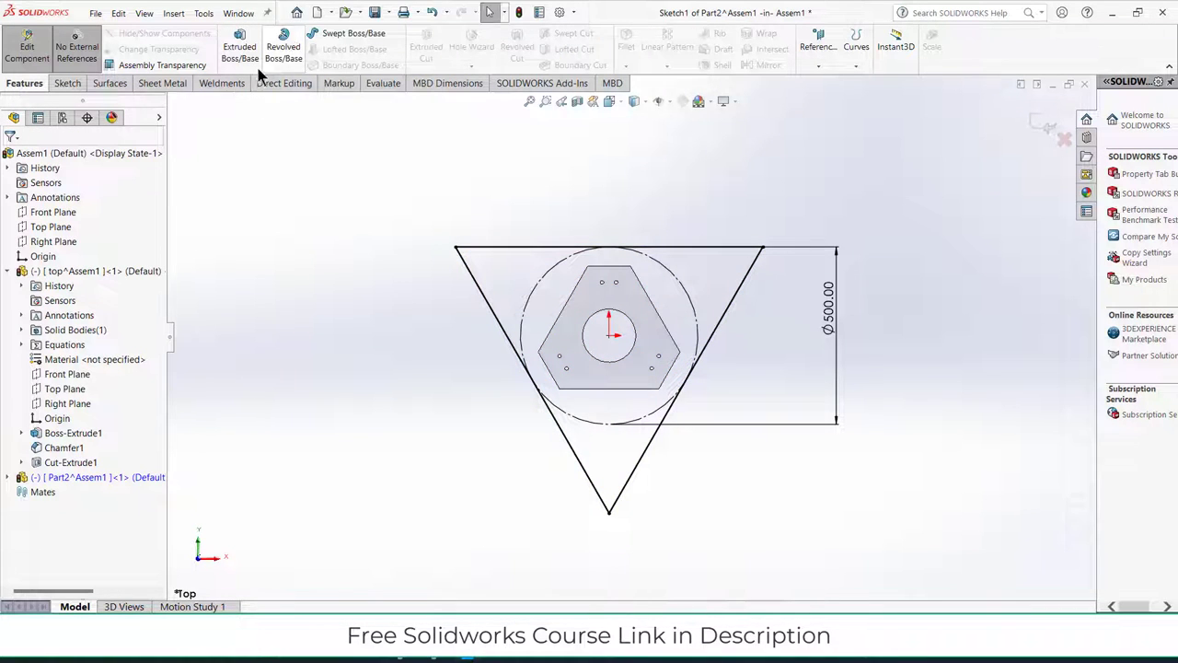
# Draw a circle of 150 mm radius centred on the origin inside the triangle.
pyautogui.click(67, 83)
pyautogui.click(353, 34)
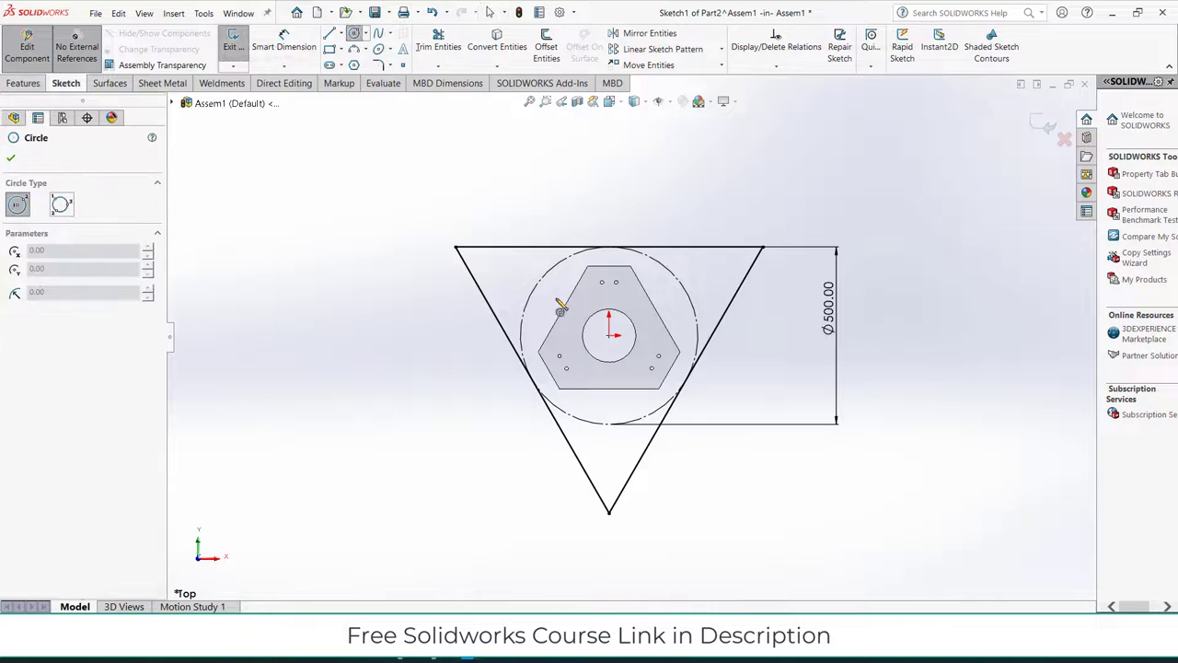
pyautogui.click(608, 334)
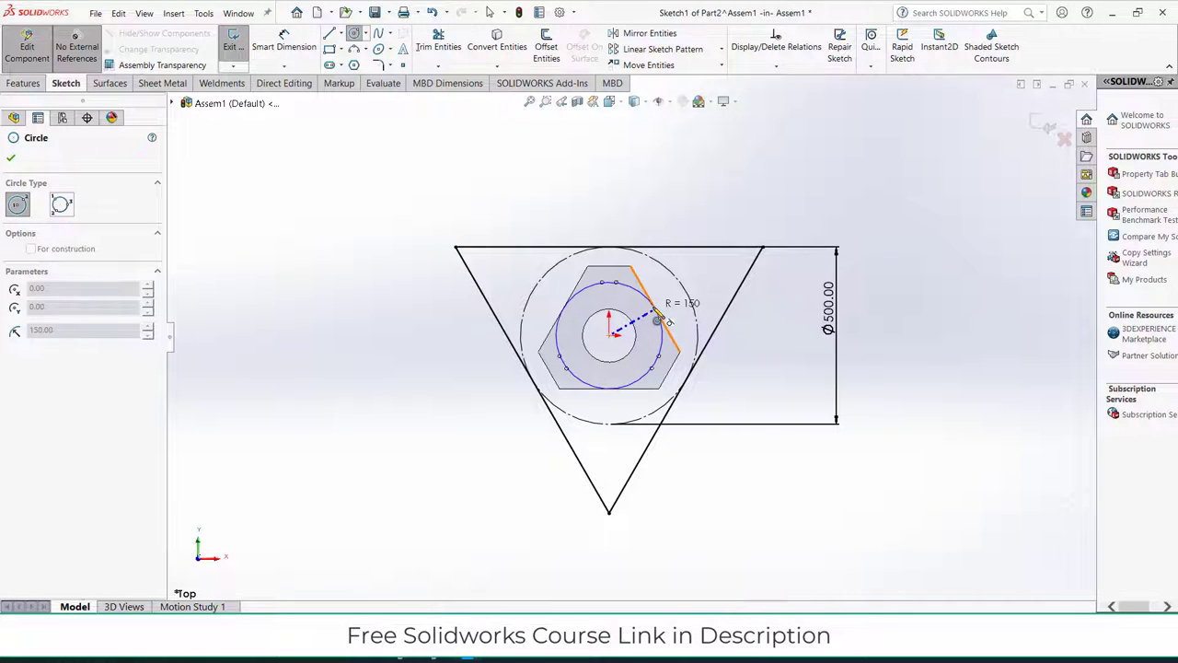
pyautogui.click(659, 319)
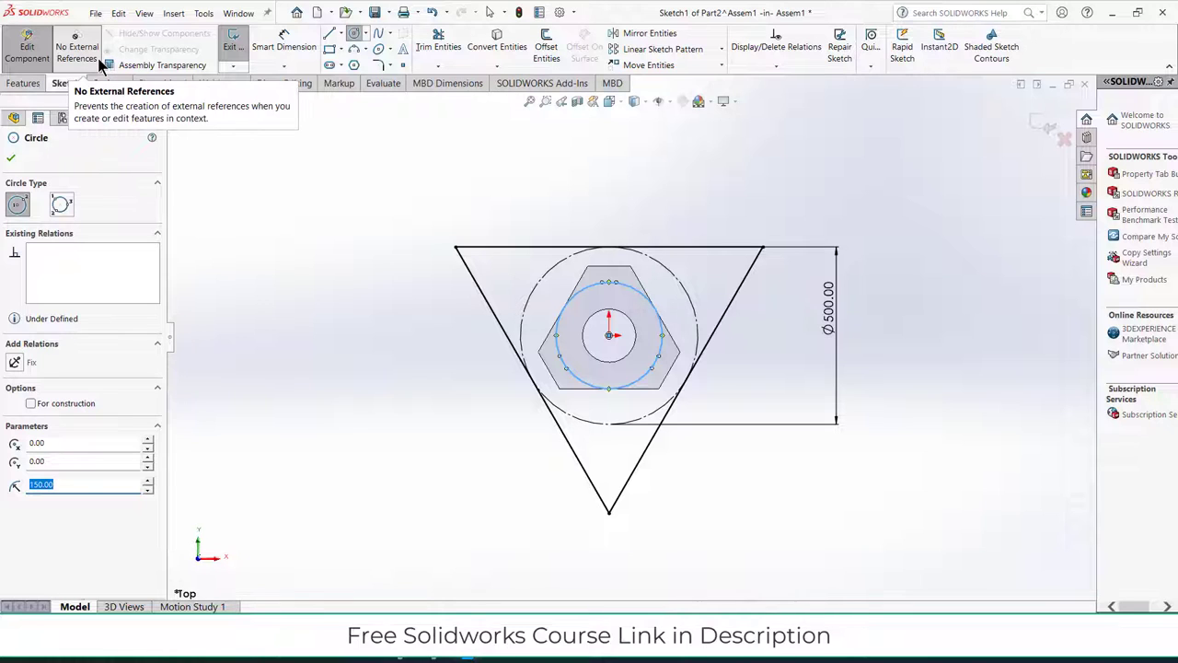
# Extrude the triangle with its circular opening as a 50 mm blind boss.
pyautogui.click(23, 85)
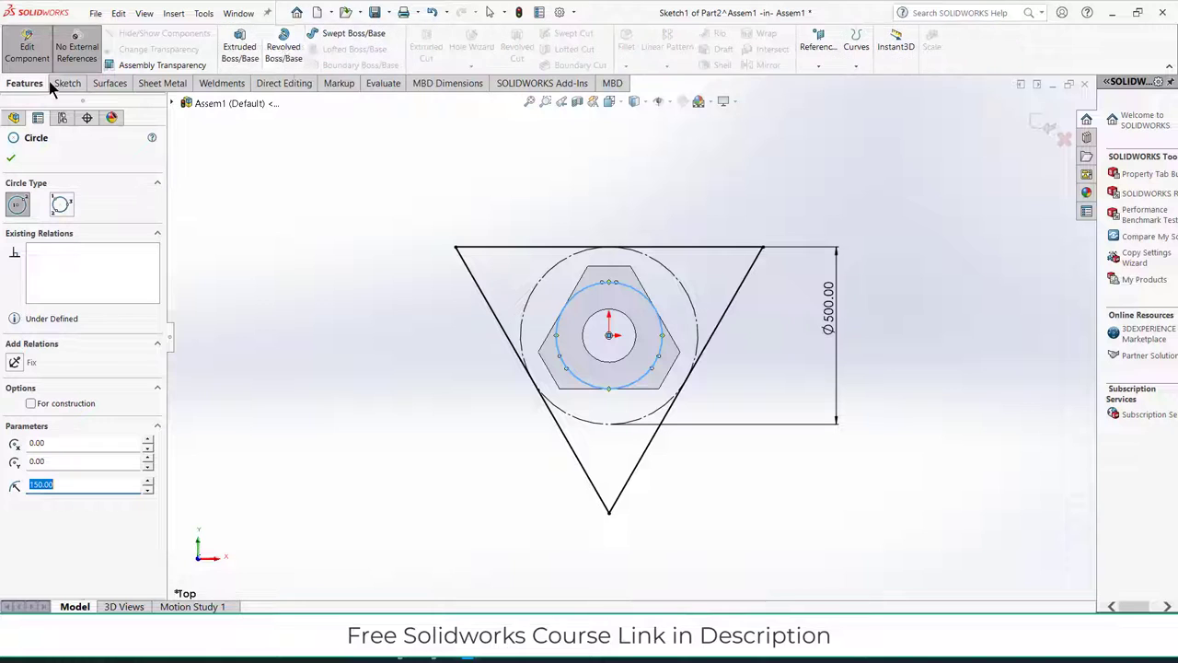
pyautogui.click(242, 41)
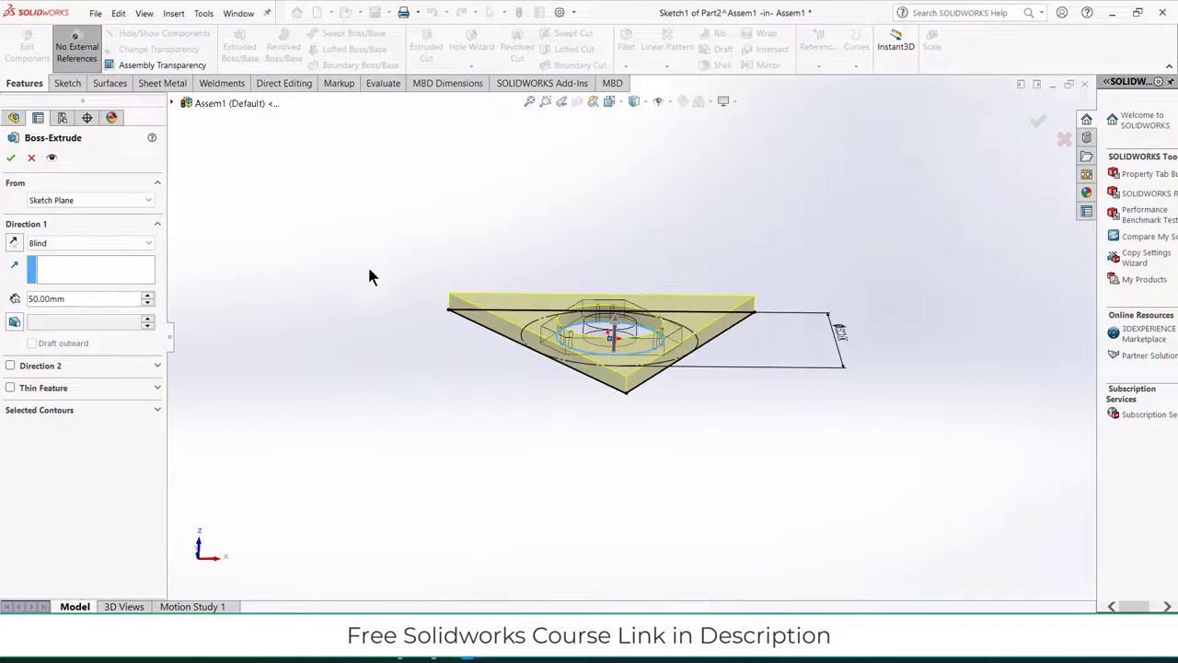
pyautogui.click(11, 158)
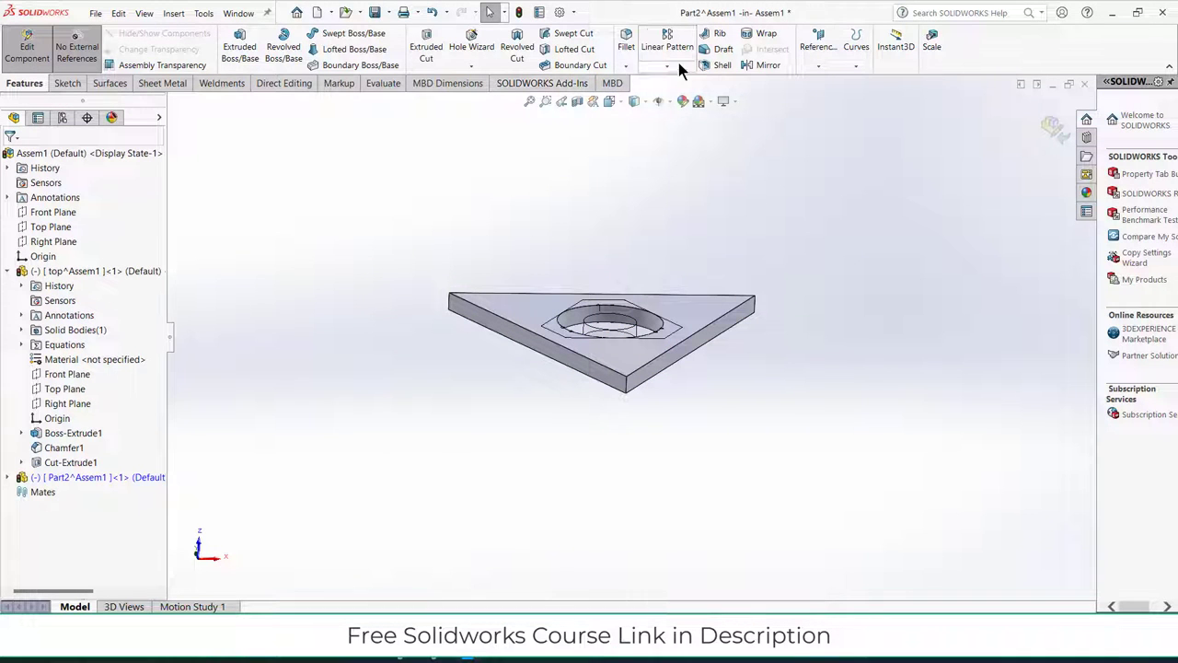
# Start a distance-distance chamfer with symmetric distances on the three vertical corner edges of the triangular plate.
pyautogui.click(628, 67)
pyautogui.click(646, 97)
pyautogui.click(626, 387)
pyautogui.moveTo(627, 388); pyautogui.dragTo(504, 362, button='middle')
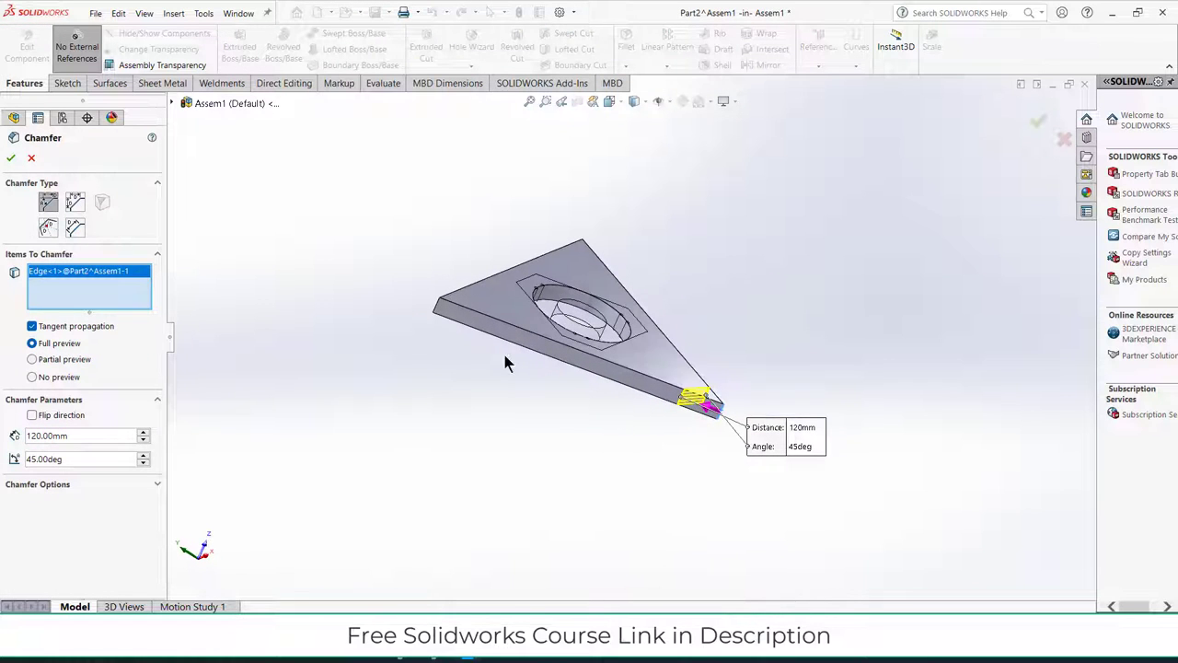
pyautogui.click(438, 311)
pyautogui.moveTo(438, 311); pyautogui.dragTo(491, 307, button='middle')
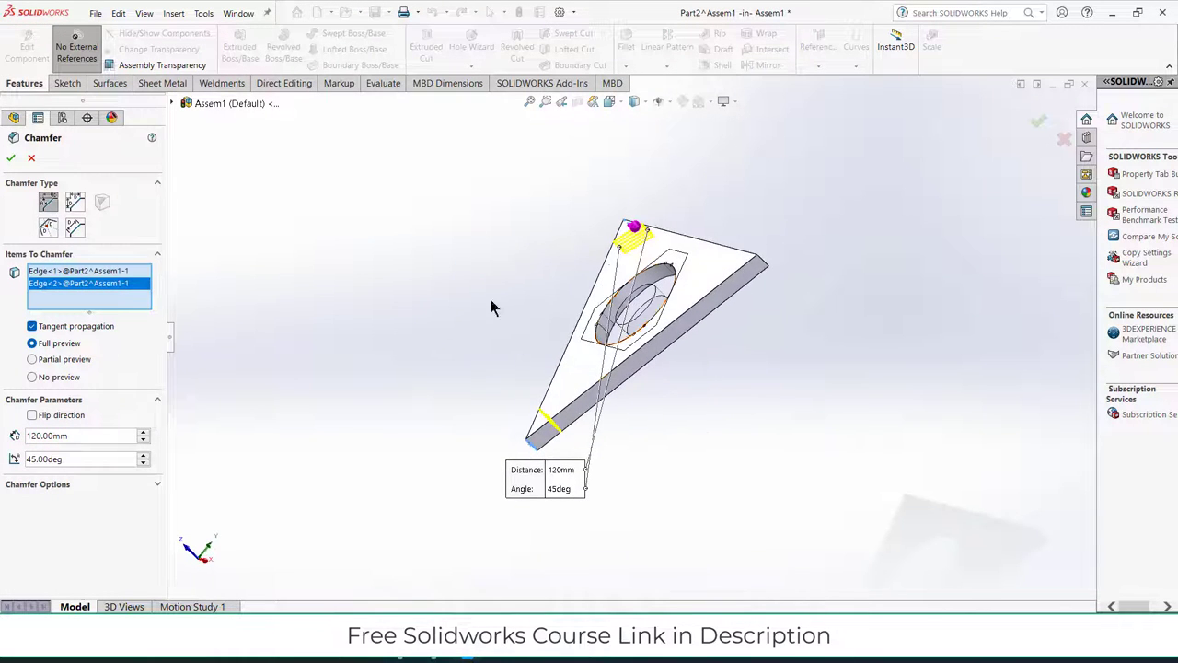
pyautogui.click(767, 266)
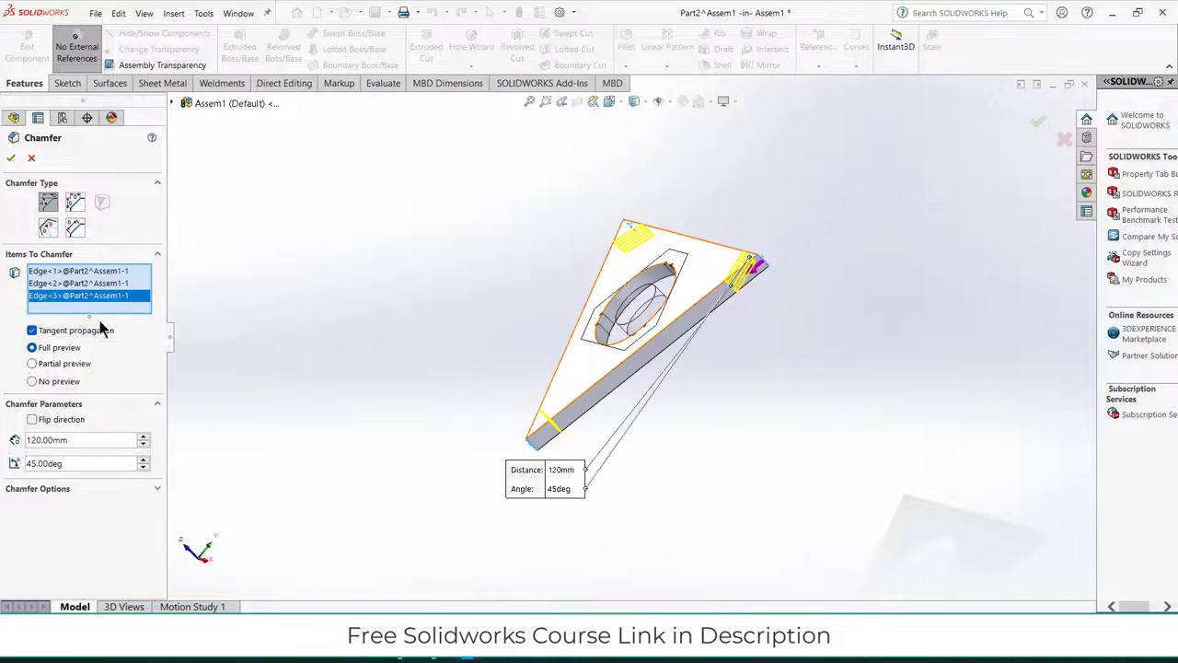
pyautogui.click(75, 203)
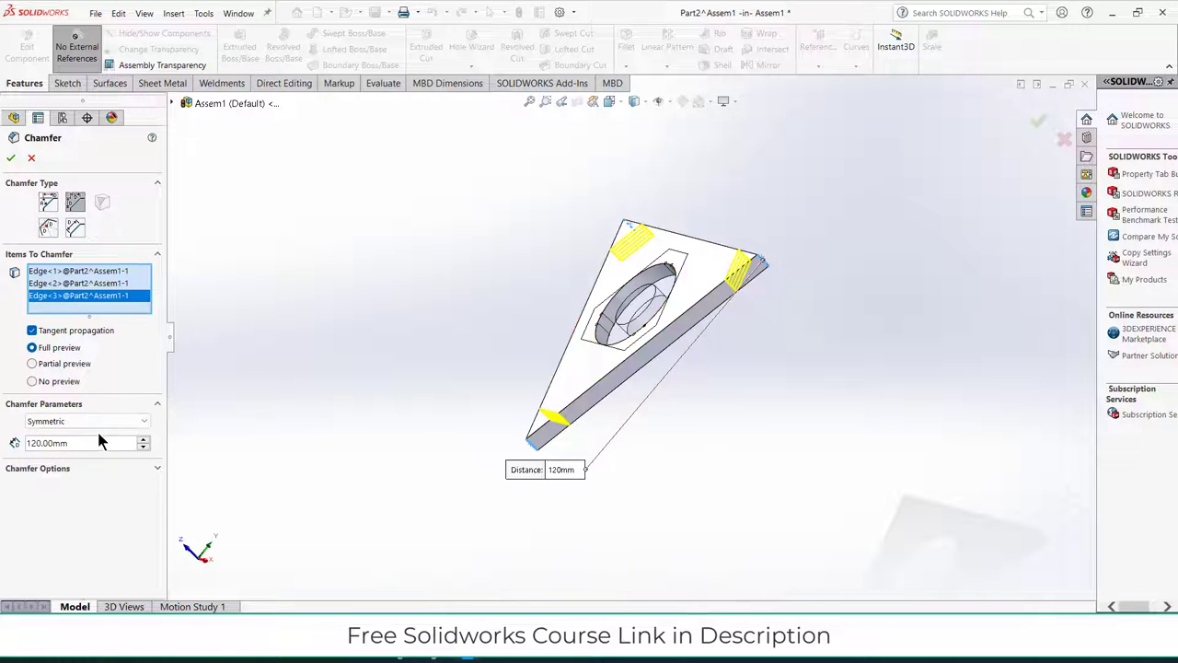
pyautogui.moveTo(649, 369); pyautogui.dragTo(795, 368, button='middle')
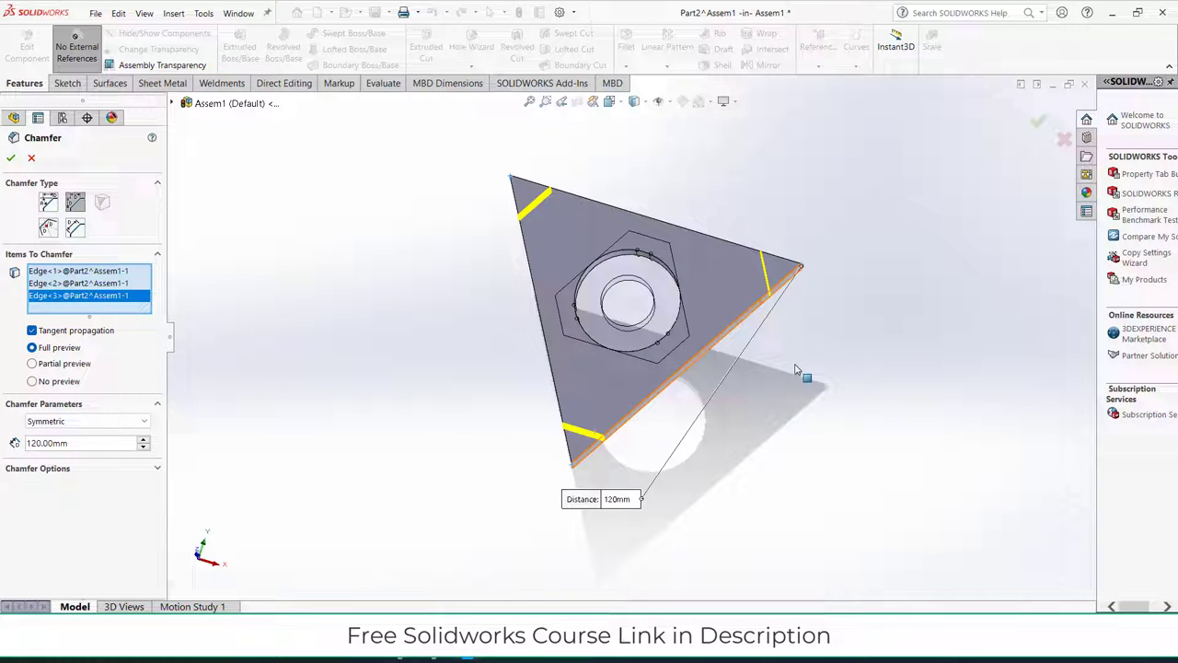
pyautogui.hotkey('ctrl', '8')
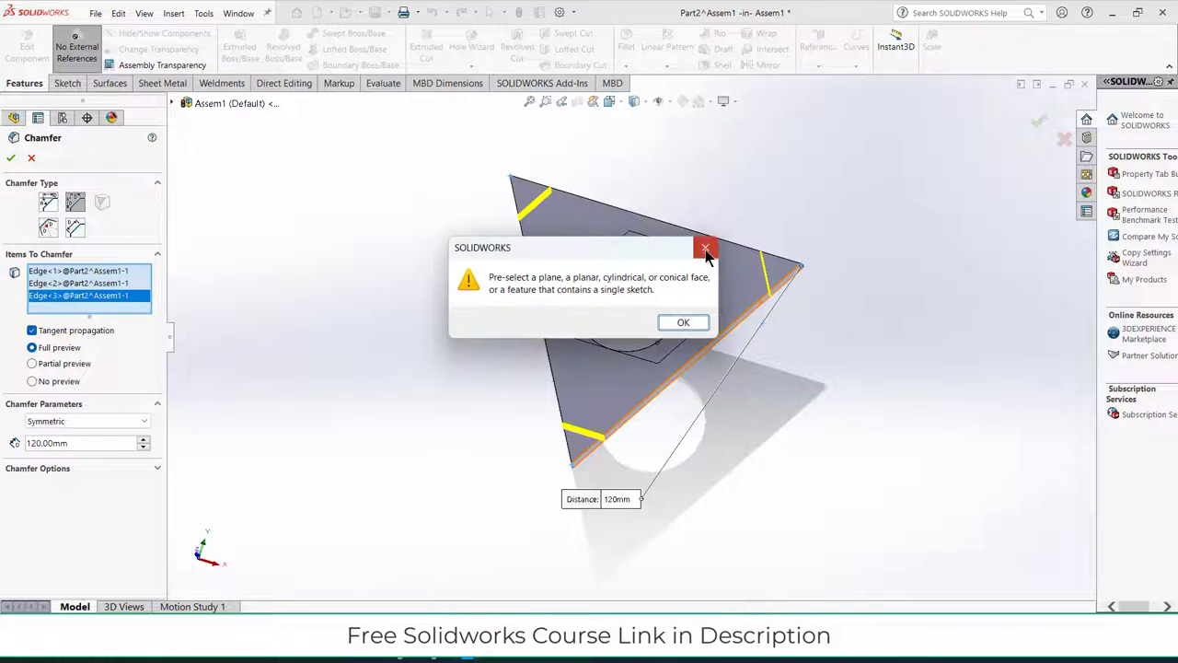
pyautogui.click(705, 247)
pyautogui.click(726, 279)
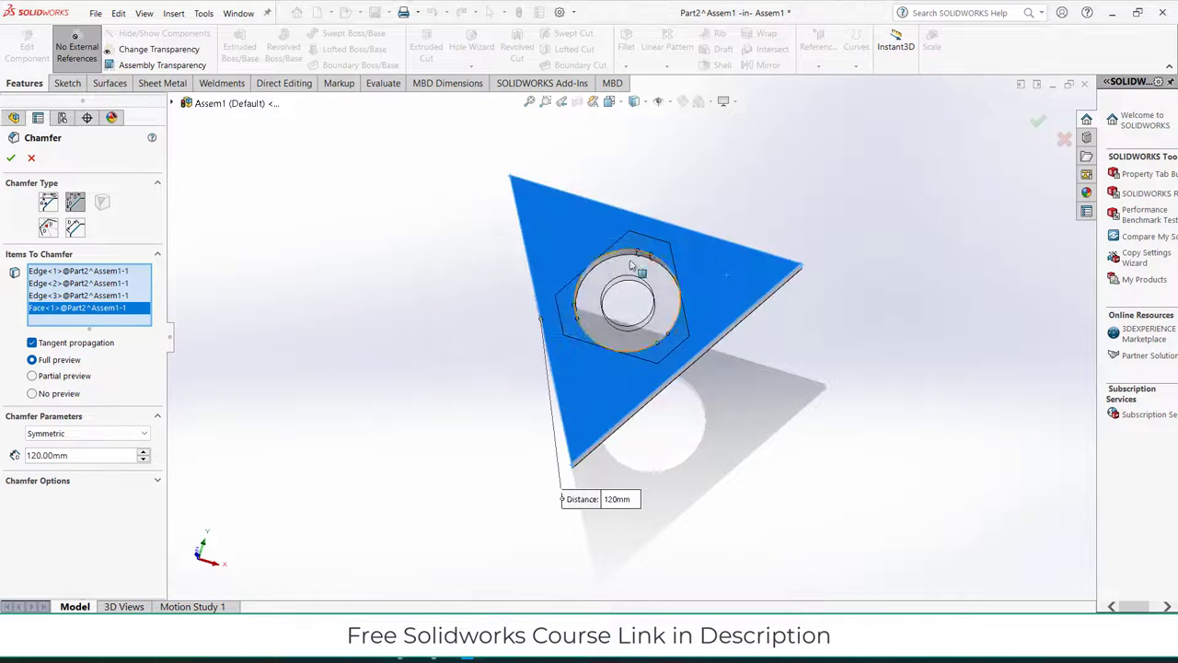
pyautogui.rightClick(76, 309)
pyautogui.click(107, 333)
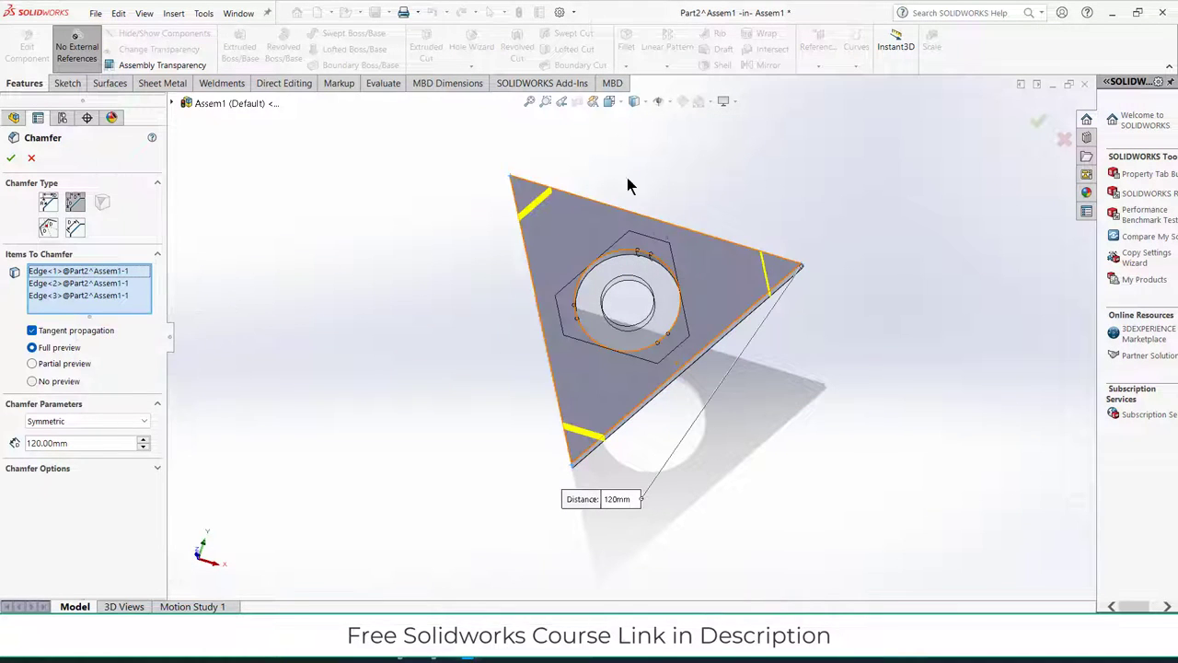
# Set the symmetric chamfer distance to 160 mm and apply the chamfer to the plate's three corners.
pyautogui.click(619, 101)
pyautogui.click(627, 128)
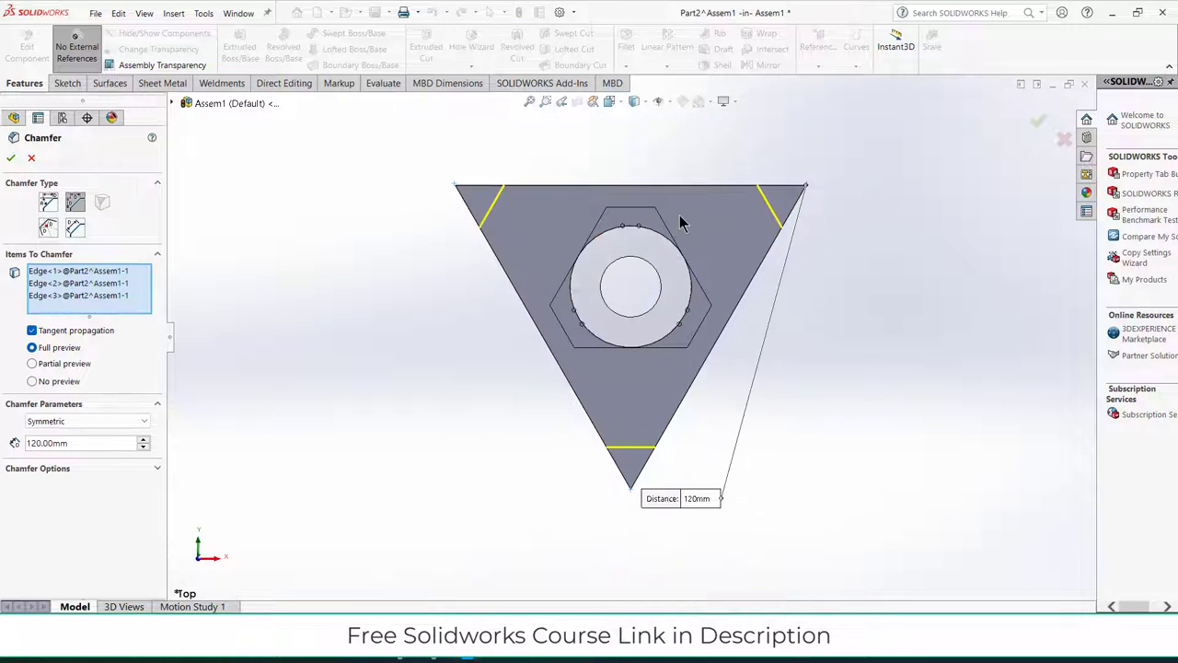
pyautogui.click(105, 441)
pyautogui.scroll(1, 105, 441)
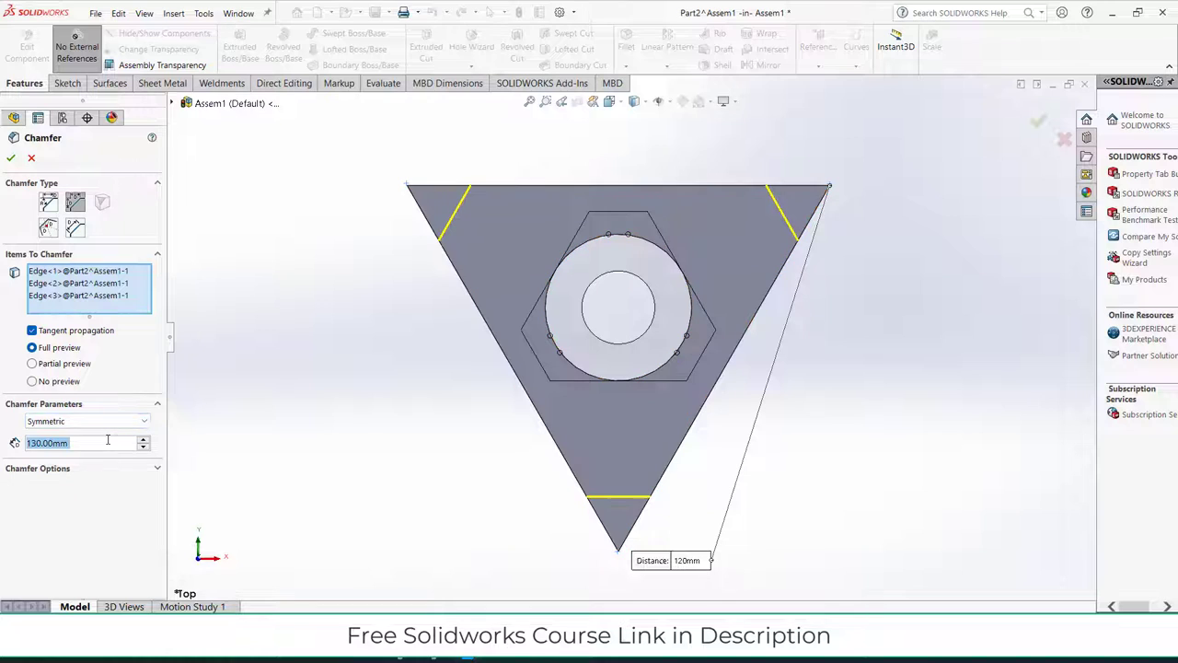
pyautogui.scroll(1, 109, 446)
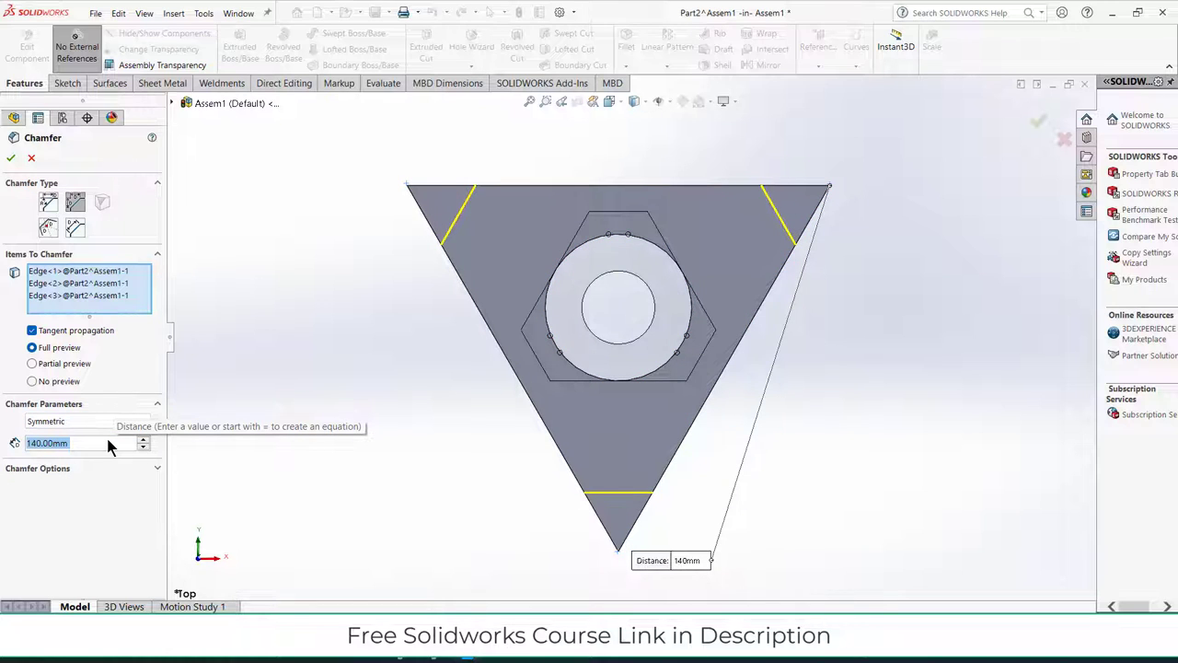
pyautogui.scroll(2, 109, 447)
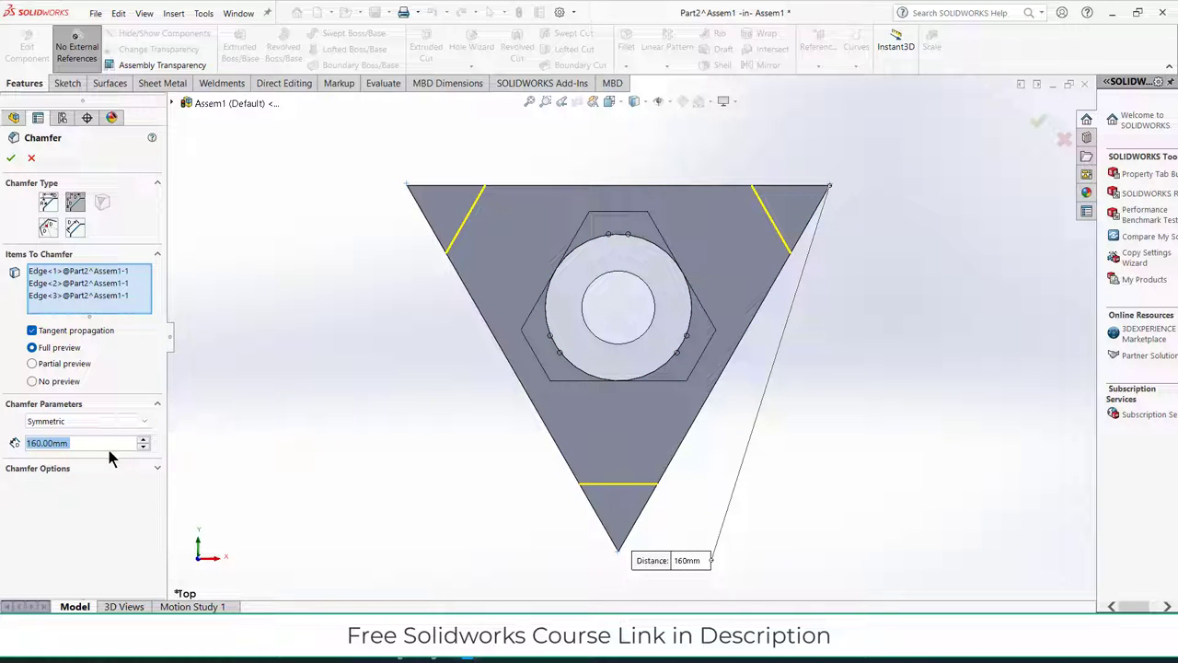
pyautogui.click(10, 157)
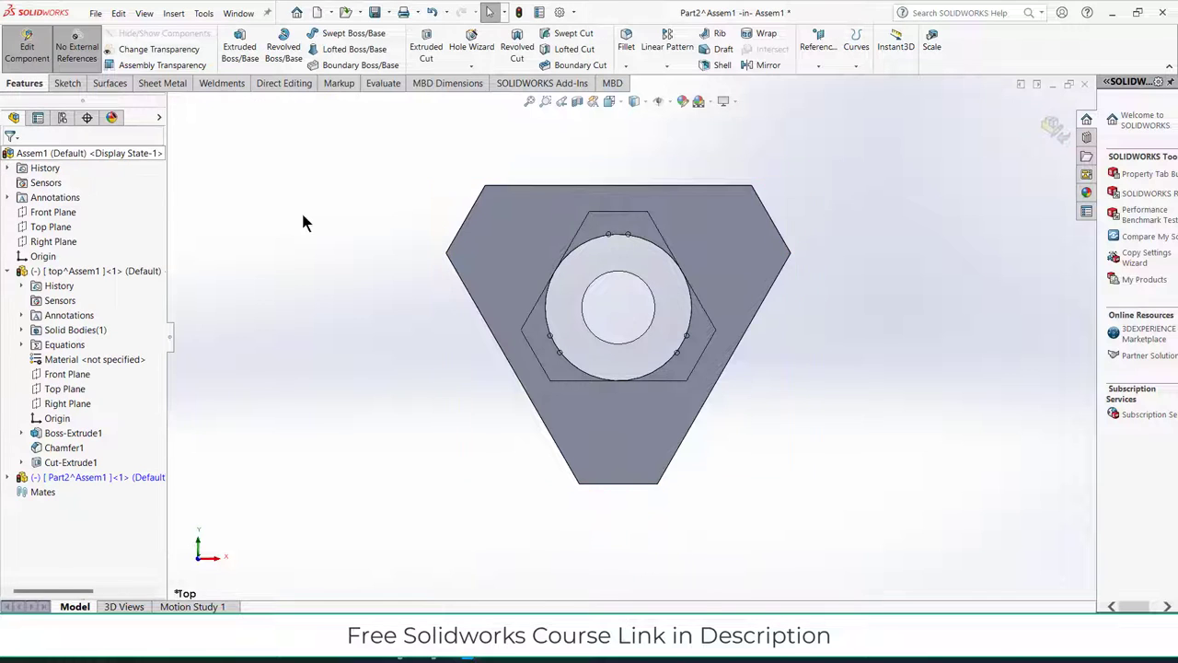
# Start a sketch on the plate's face and draw a centerline from the origin to the midpoint of the upper-right chamfered edge.
pyautogui.click(69, 83)
pyautogui.click(766, 227)
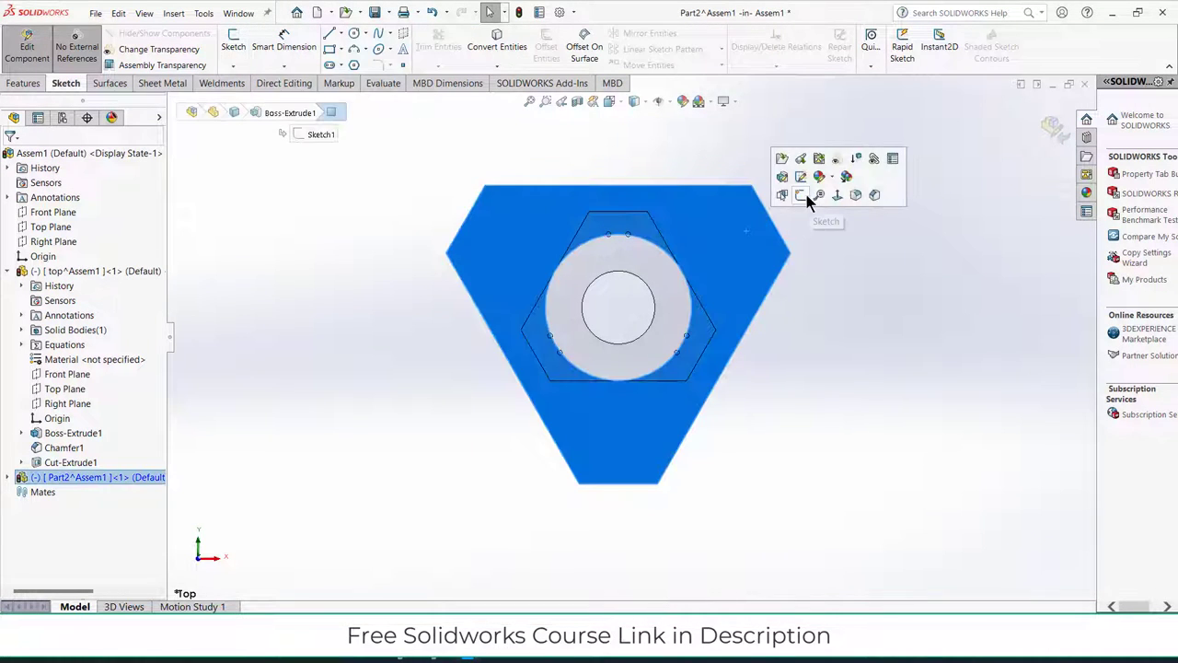
pyautogui.click(340, 35)
pyautogui.click(361, 61)
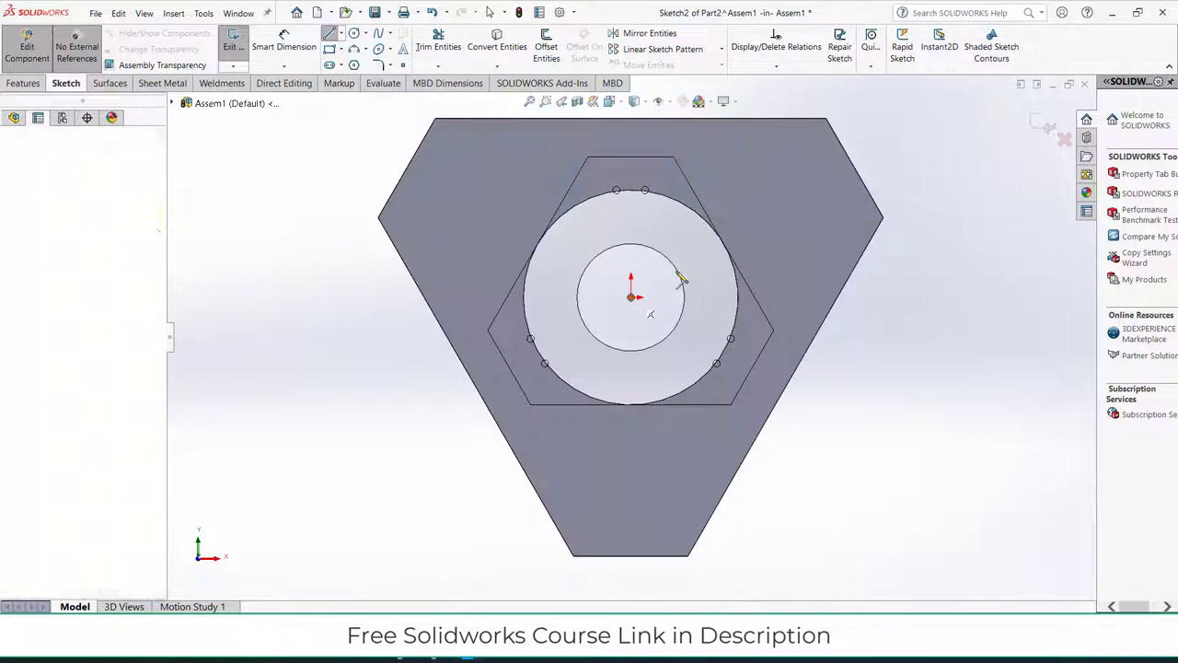
pyautogui.click(630, 297)
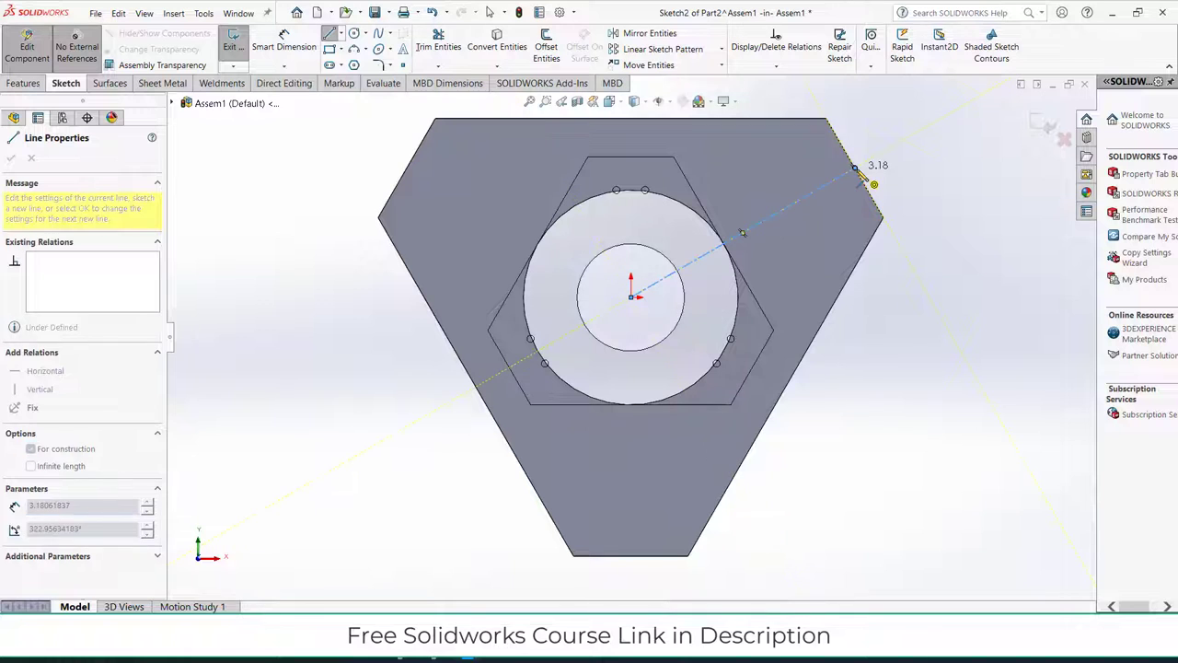
pyautogui.doubleClick(857, 170)
pyautogui.press('Escape')
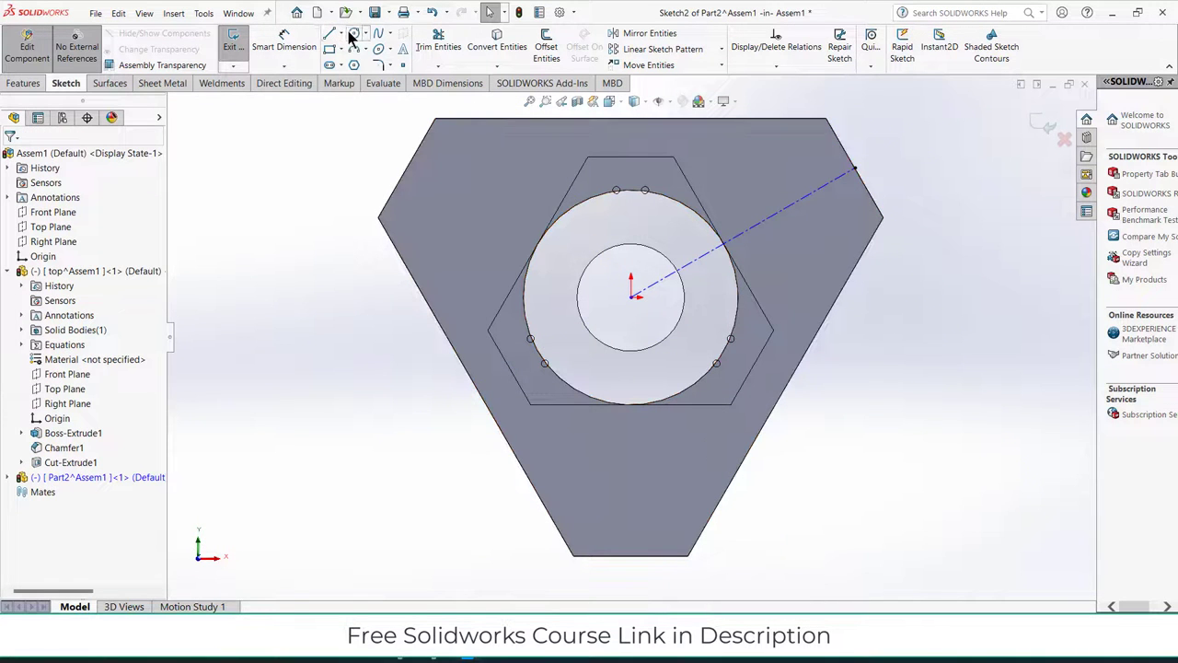
# Draw a vertical centerline from the origin down to the midpoint of the plate's lower chamfered edge.
pyautogui.click(340, 34)
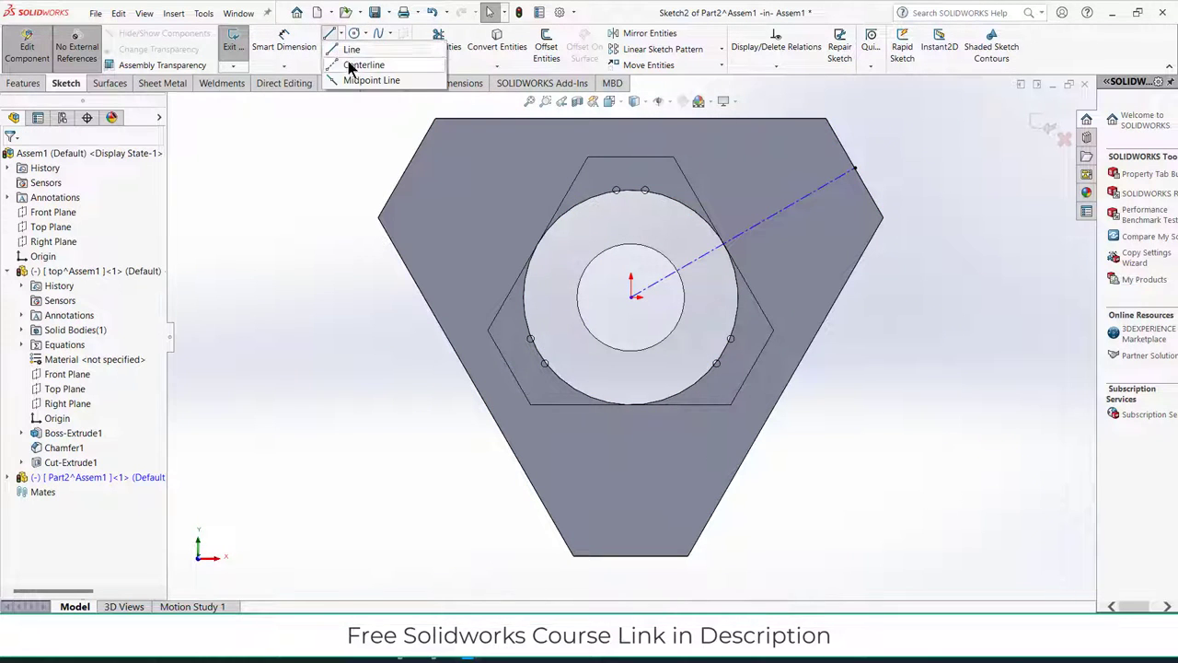
pyautogui.click(359, 59)
pyautogui.click(631, 297)
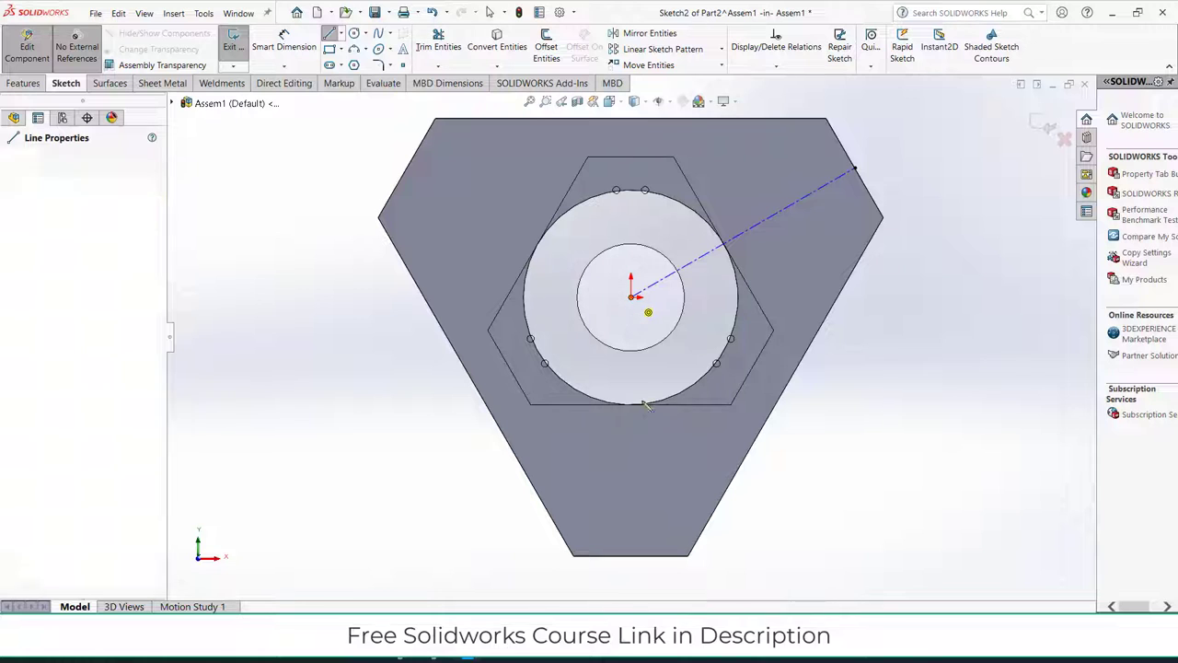
pyautogui.doubleClick(632, 557)
pyautogui.press('Escape')
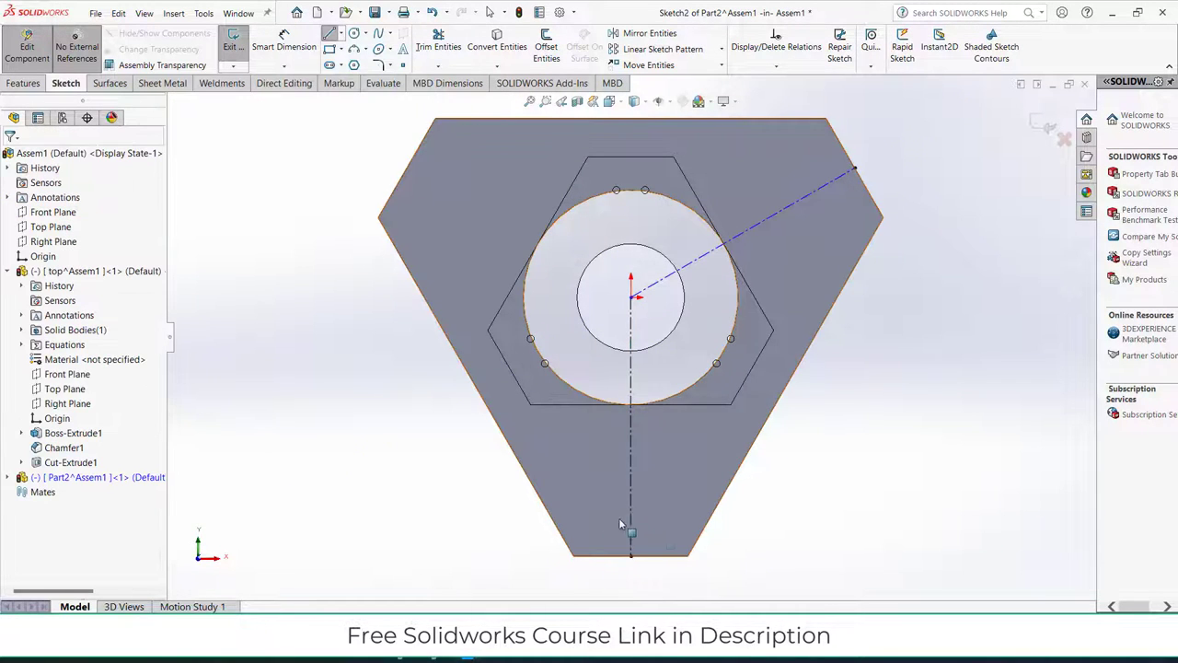
# Draw a small circle just right of the vertical centerline near the lower corner and set its diameter to 10 mm.
pyautogui.click(354, 34)
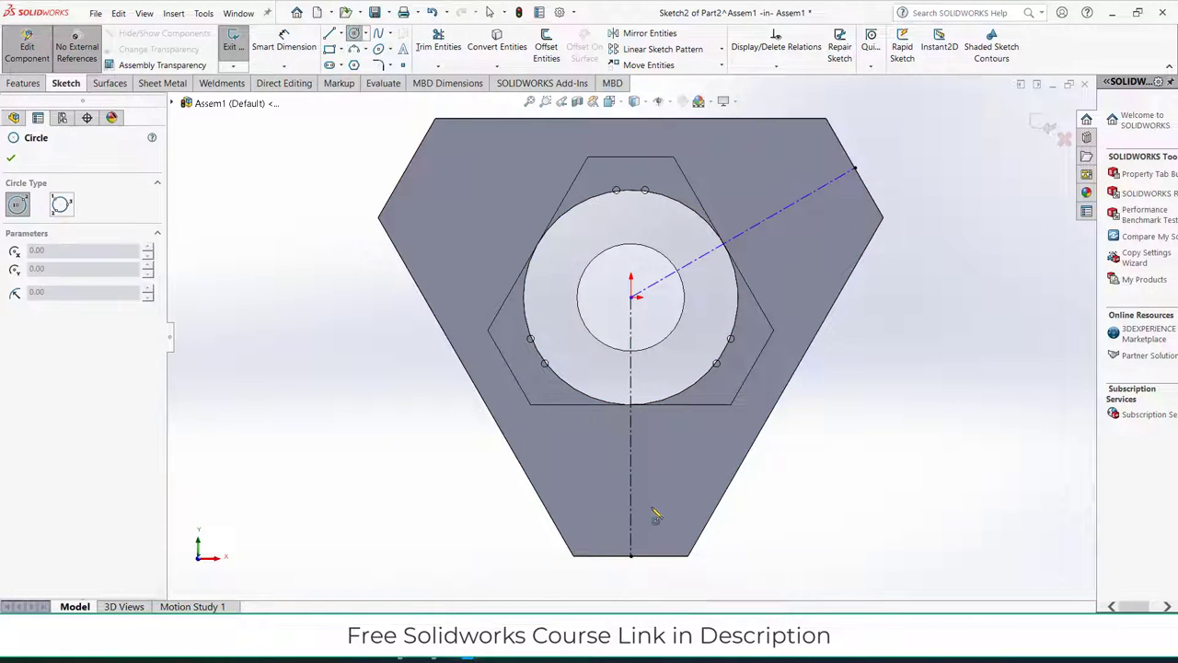
pyautogui.click(652, 507)
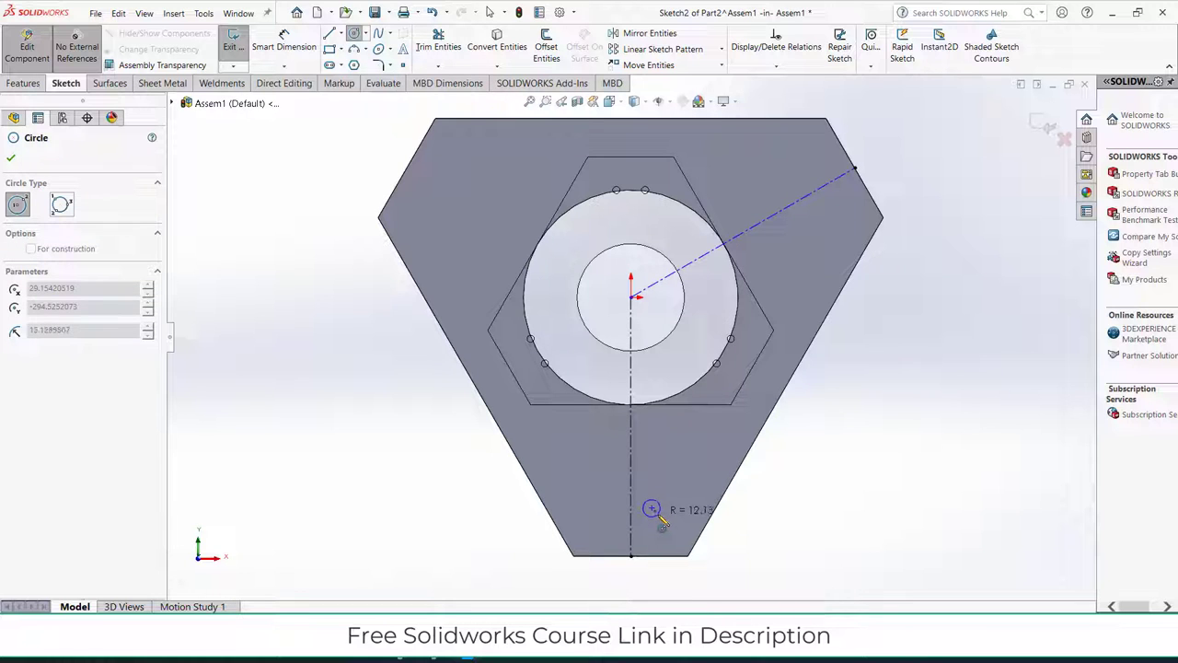
pyautogui.click(662, 508)
pyautogui.click(309, 46)
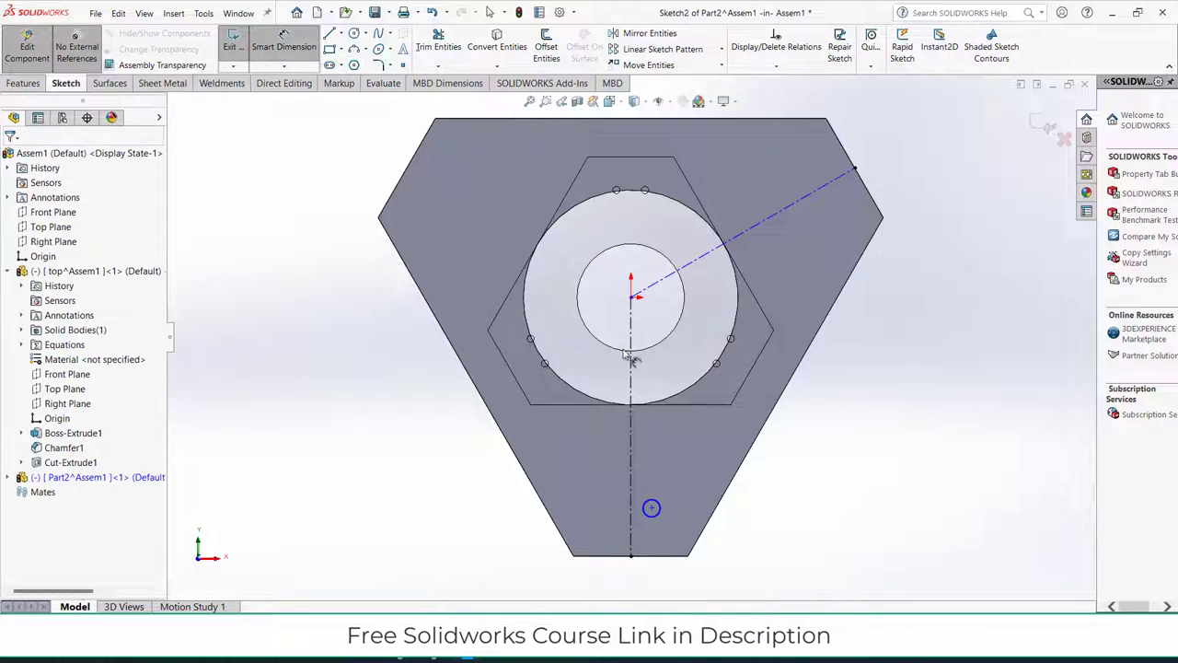
pyautogui.click(659, 507)
pyautogui.click(850, 501)
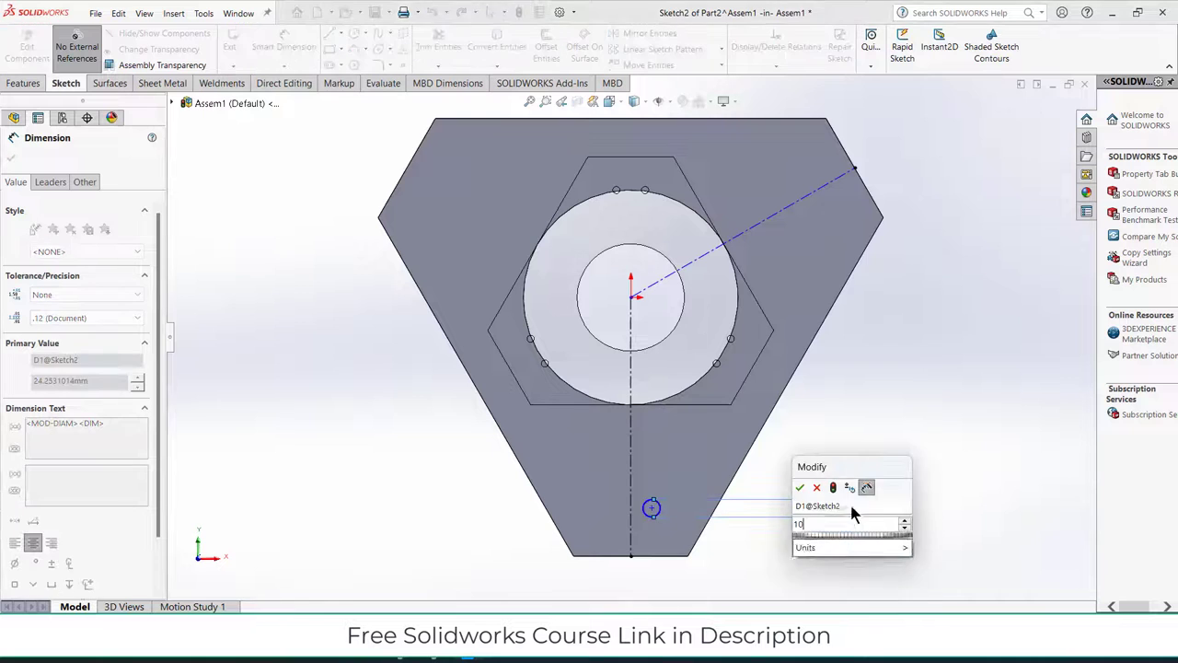
pyautogui.write('10')
pyautogui.press('Return')
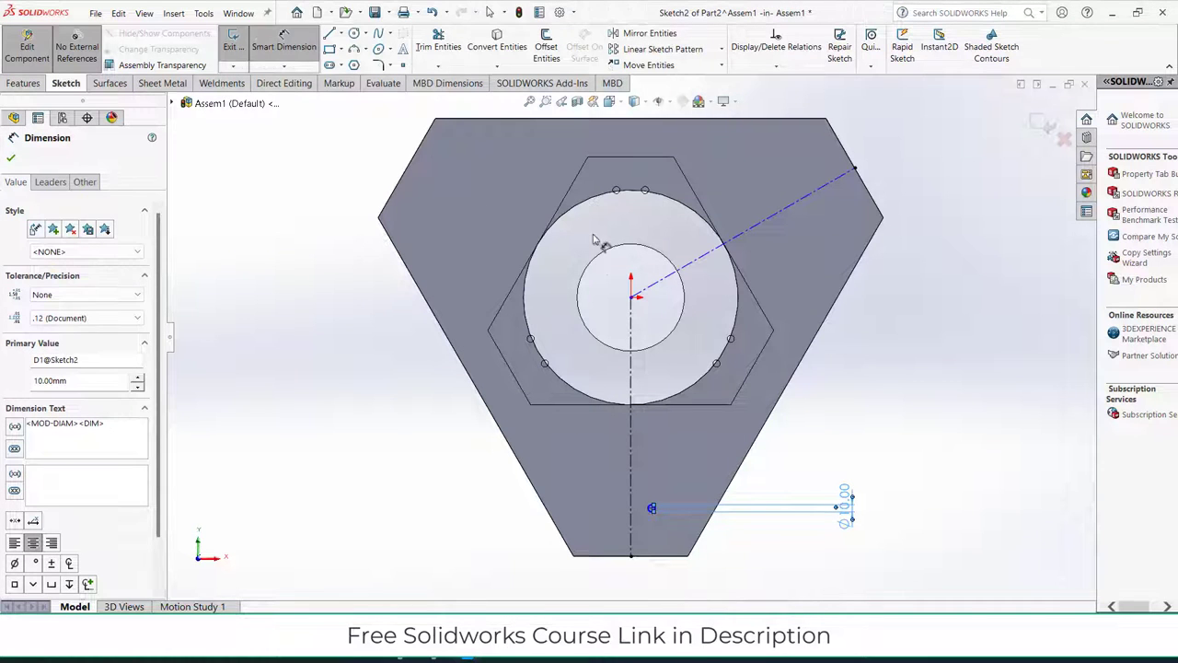
# Dimension the vertical distance from the origin to the small circle's centre as 300 mm.
pyautogui.click(653, 509)
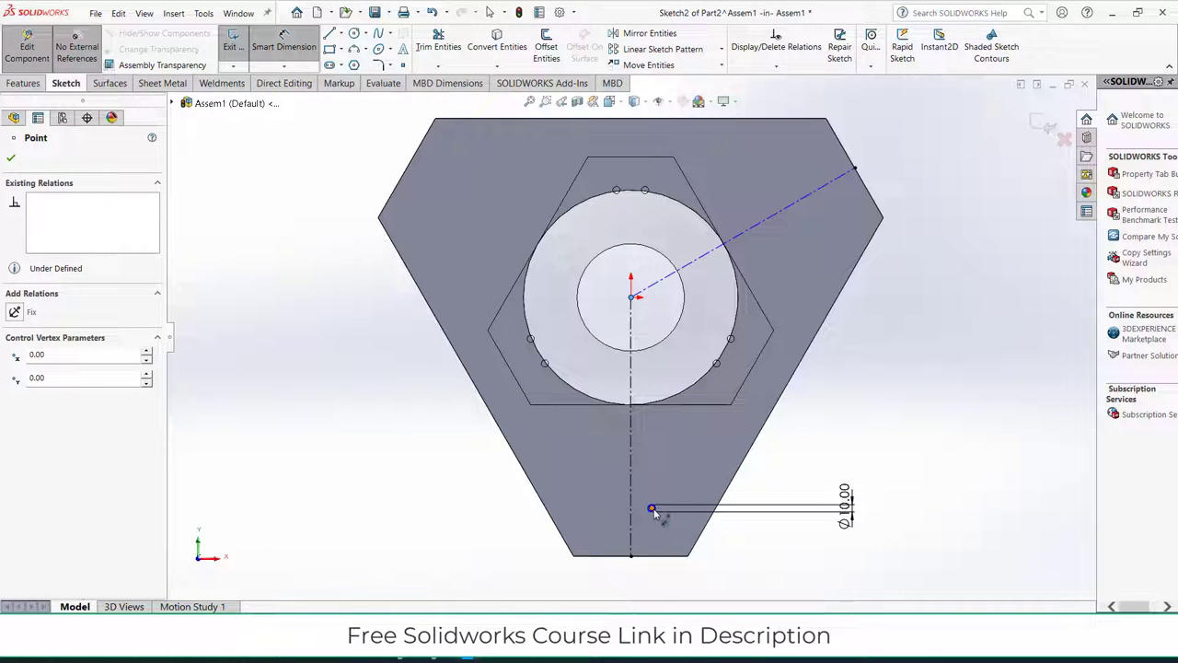
pyautogui.click(653, 509)
pyautogui.click(903, 467)
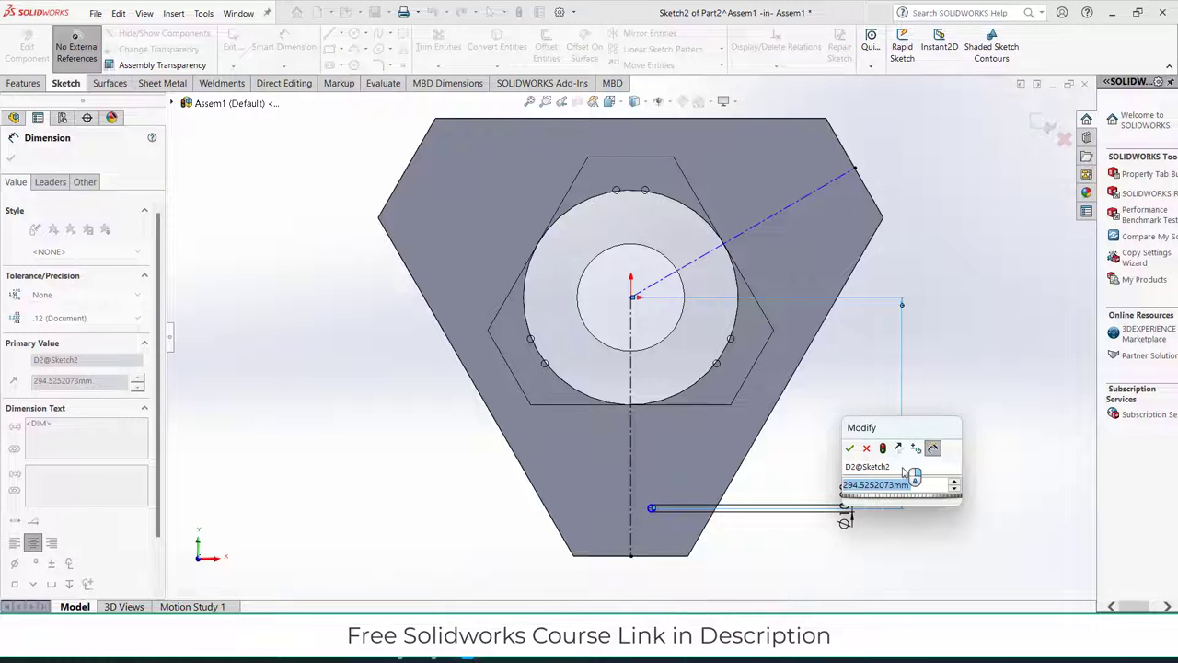
pyautogui.write('300')
pyautogui.press('Return')
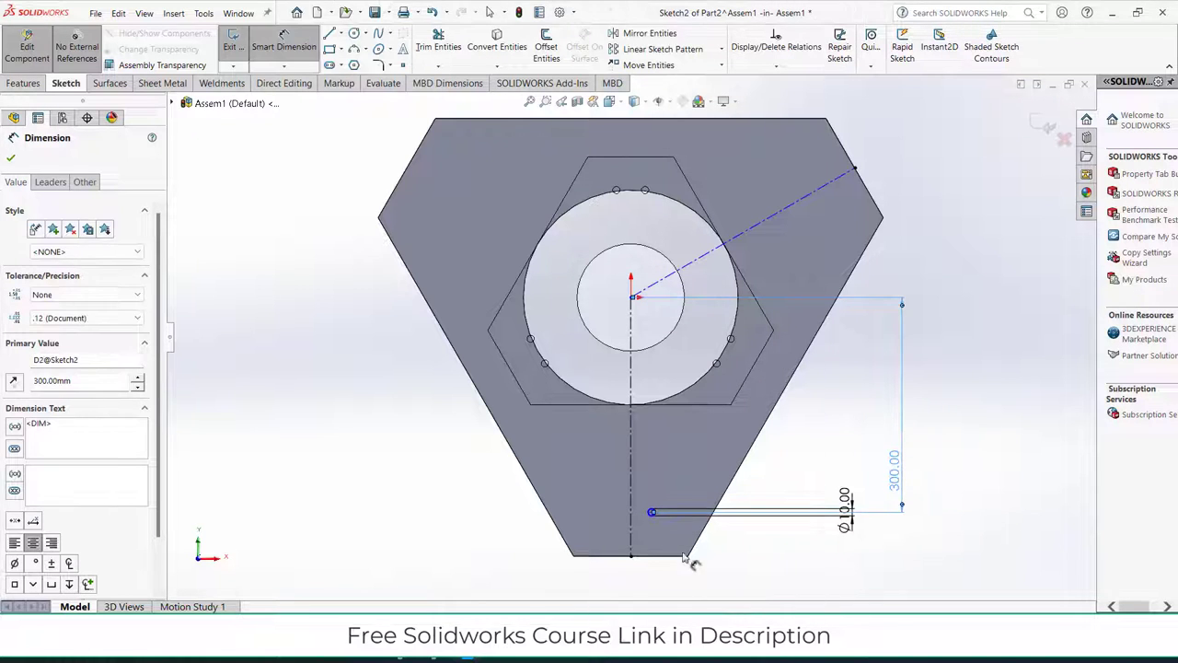
pyautogui.click(847, 583)
# Dimension the horizontal distance between the small circle's centre and the vertical centerline as 20 mm.
pyautogui.scroll(-4, 632, 573)
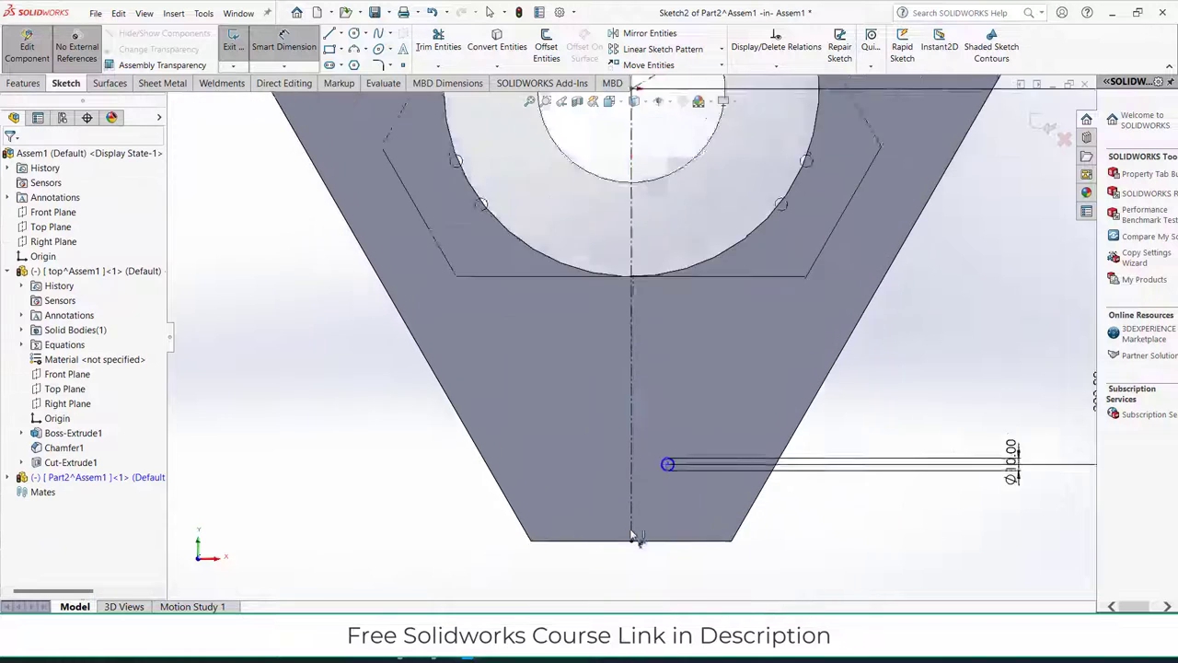
pyautogui.click(631, 443)
pyautogui.press('Delete')
pyautogui.click(675, 441)
pyautogui.click(632, 410)
pyautogui.click(657, 398)
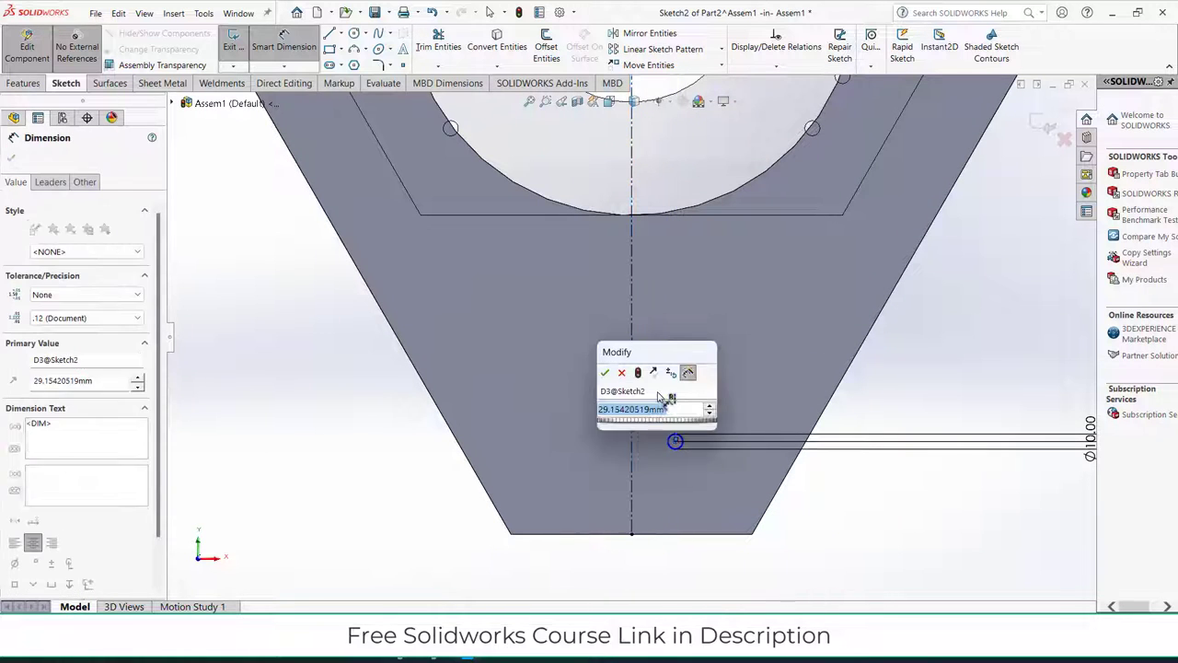
pyautogui.write('20')
pyautogui.press('Return')
# Change the small circle's offset from the vertical centerline to 30 mm.
pyautogui.scroll(3, 659, 398)
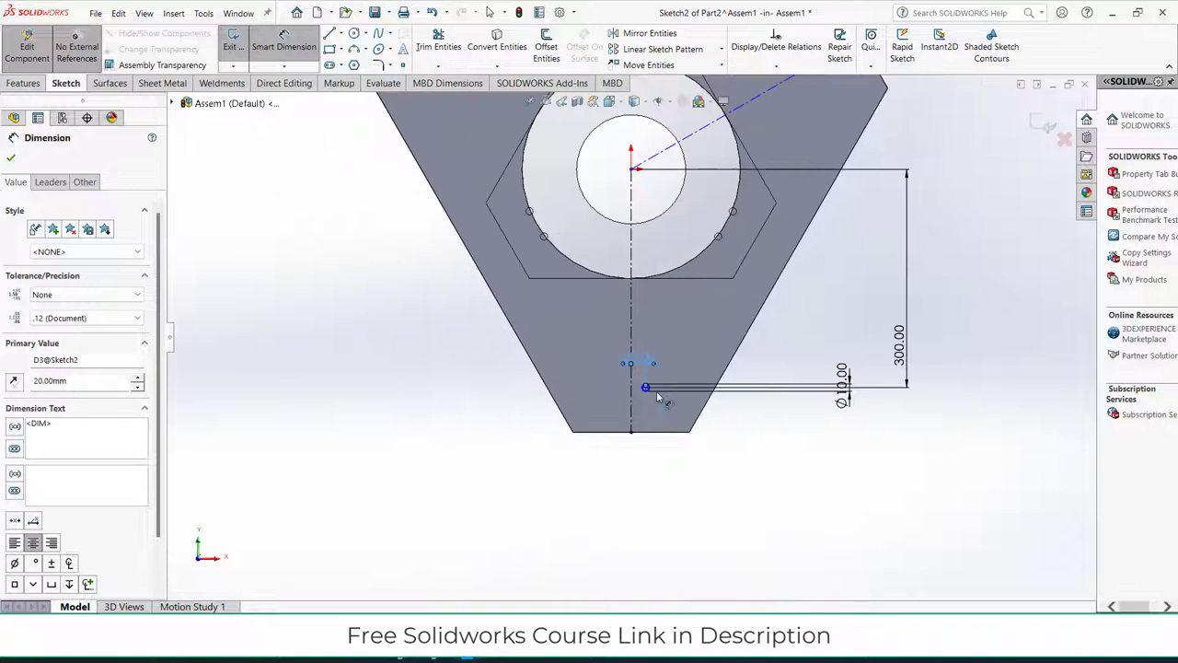
pyautogui.scroll(-2, 659, 375)
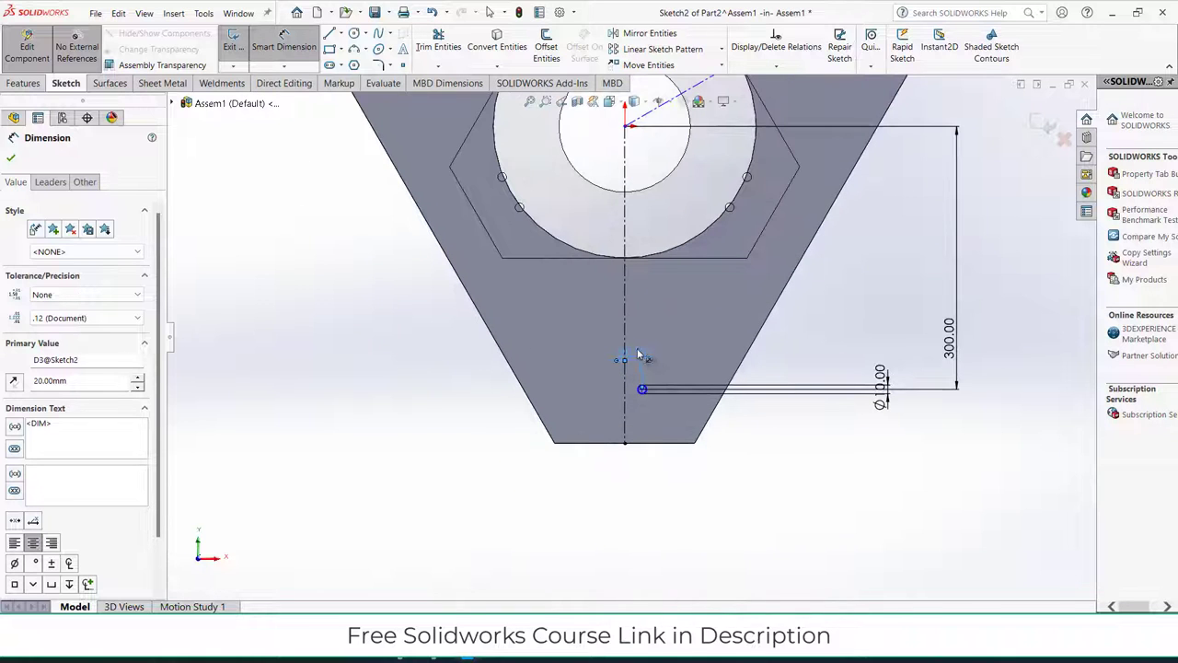
pyautogui.doubleClick(638, 356)
pyautogui.write('30')
pyautogui.press('Return')
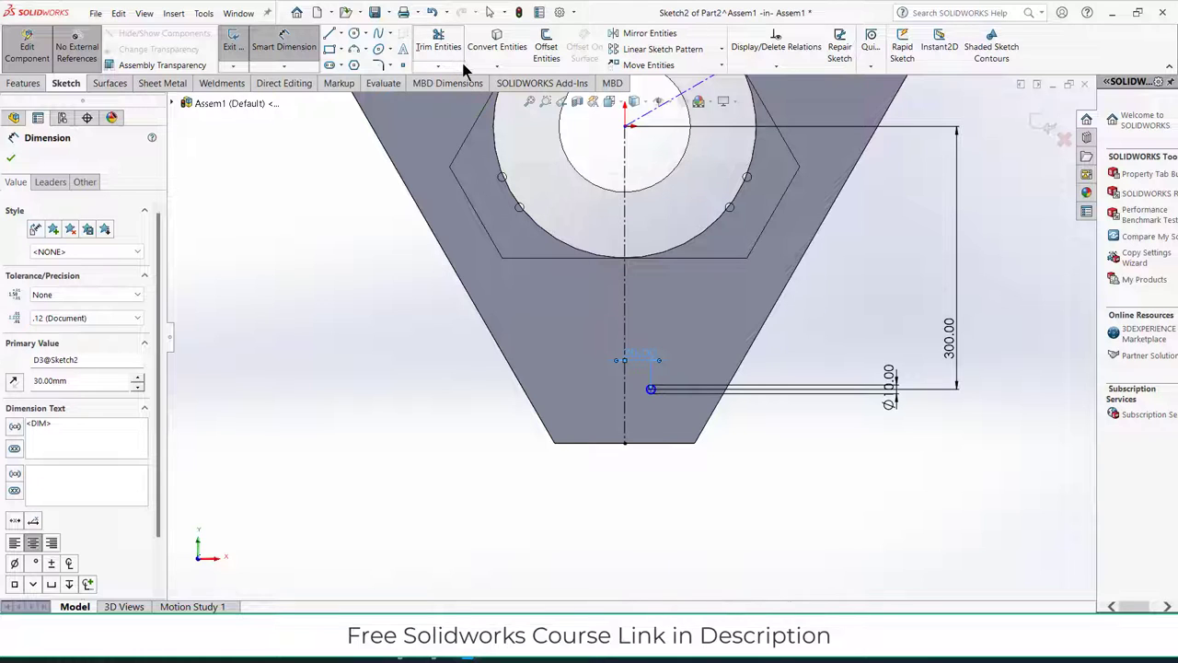
# Mirror the 10 mm circle about the vertical centerline, keeping the original as a copy.
pyautogui.click(637, 34)
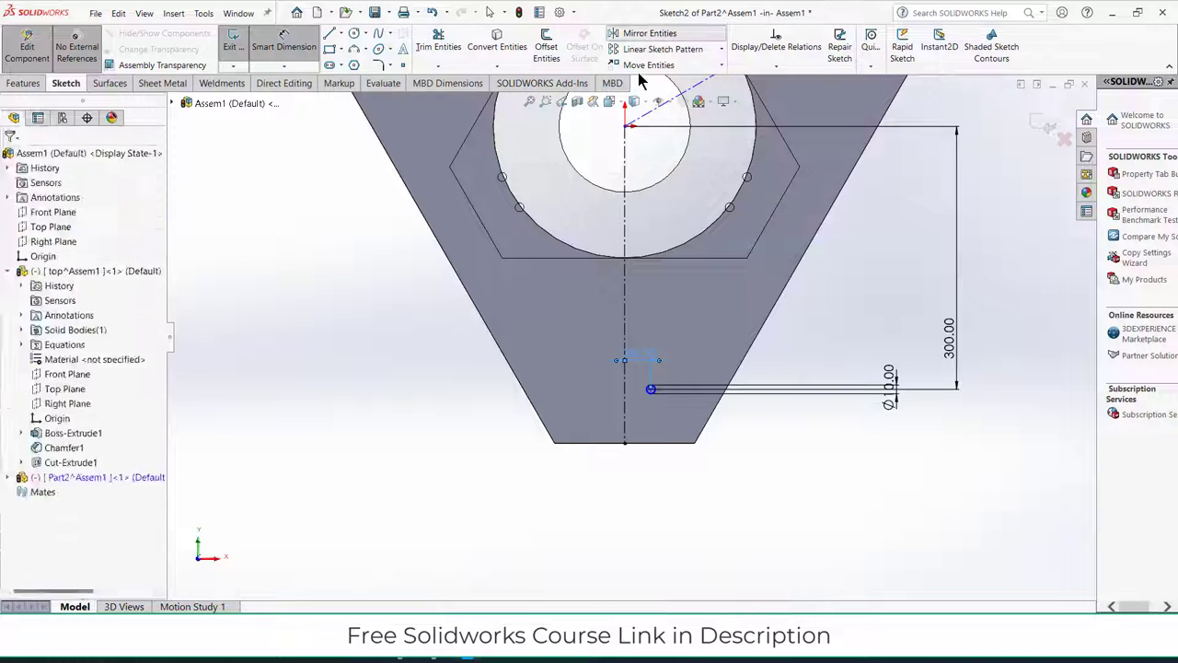
pyautogui.click(627, 280)
pyautogui.rightClick(97, 268)
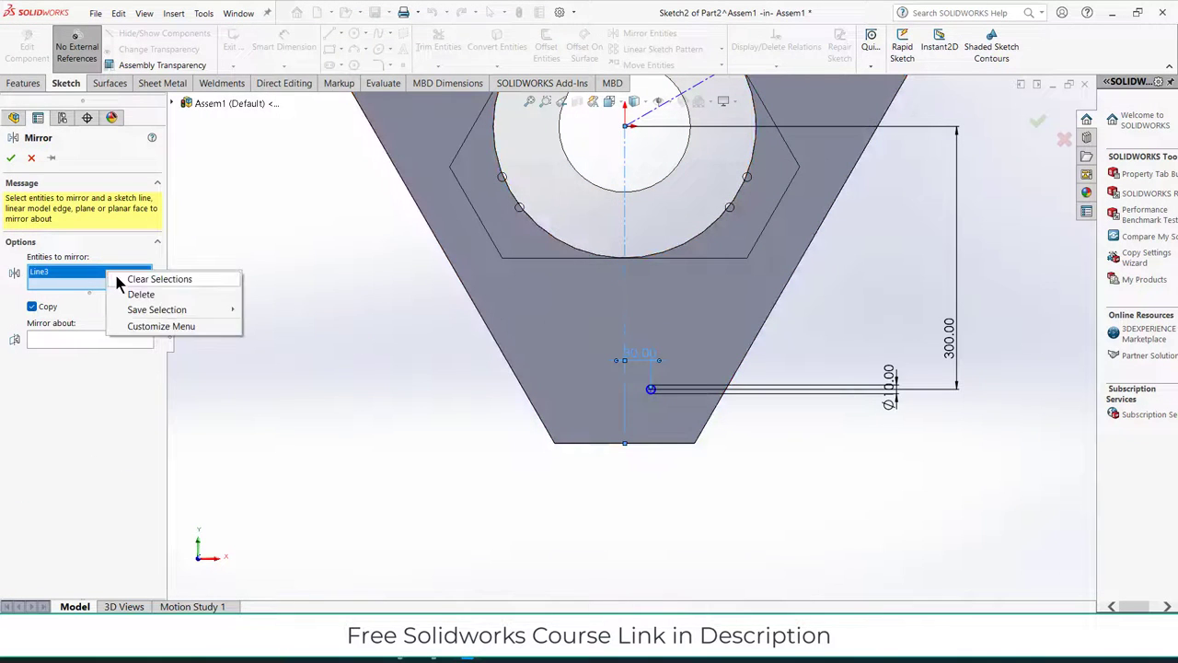
pyautogui.click(125, 274)
pyautogui.click(111, 339)
pyautogui.click(625, 305)
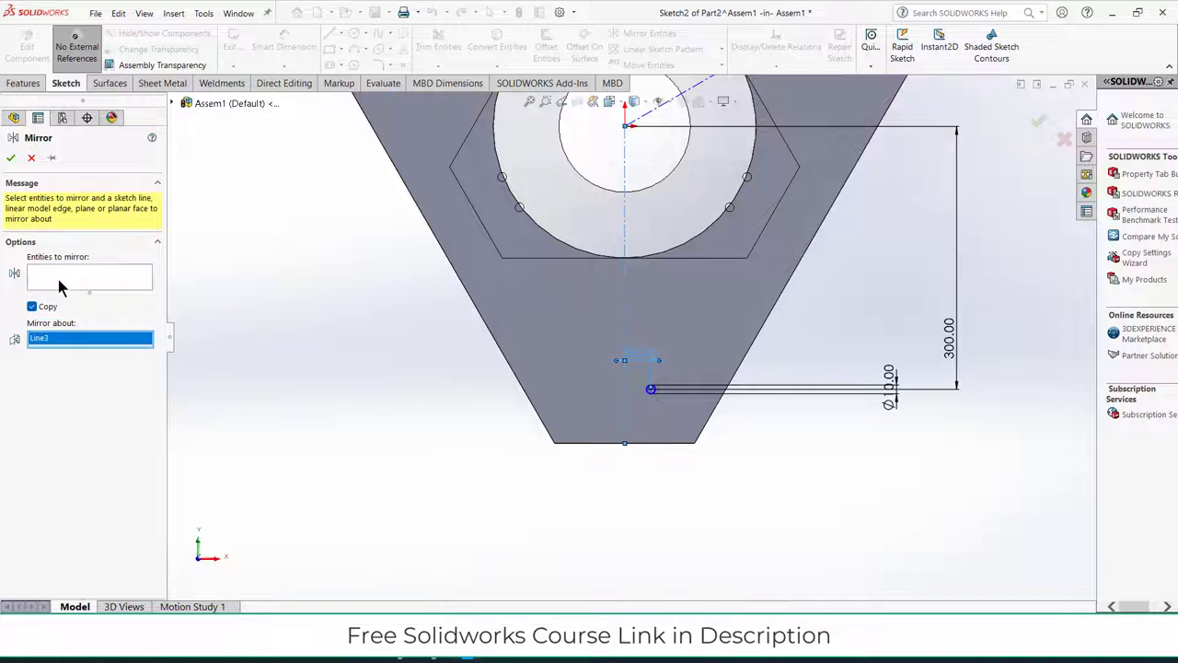
pyautogui.click(646, 394)
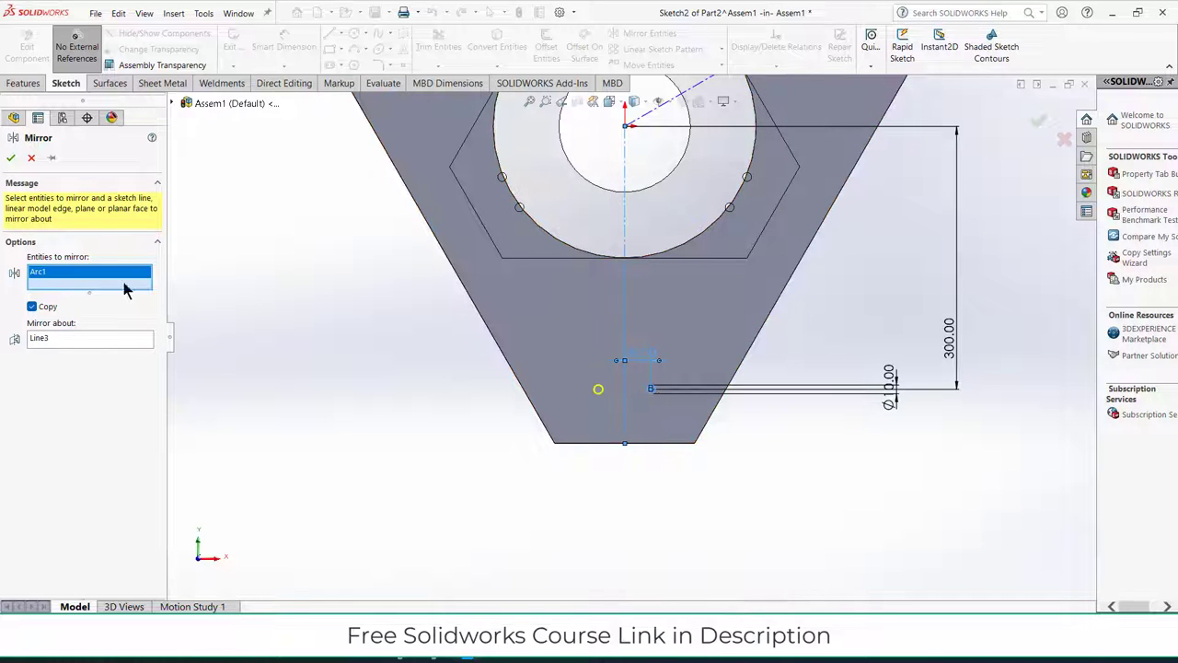
pyautogui.click(11, 158)
# Circular-pattern both small circles about the origin with 3 equally spaced instances over 360 degrees.
pyautogui.scroll(3, 697, 245)
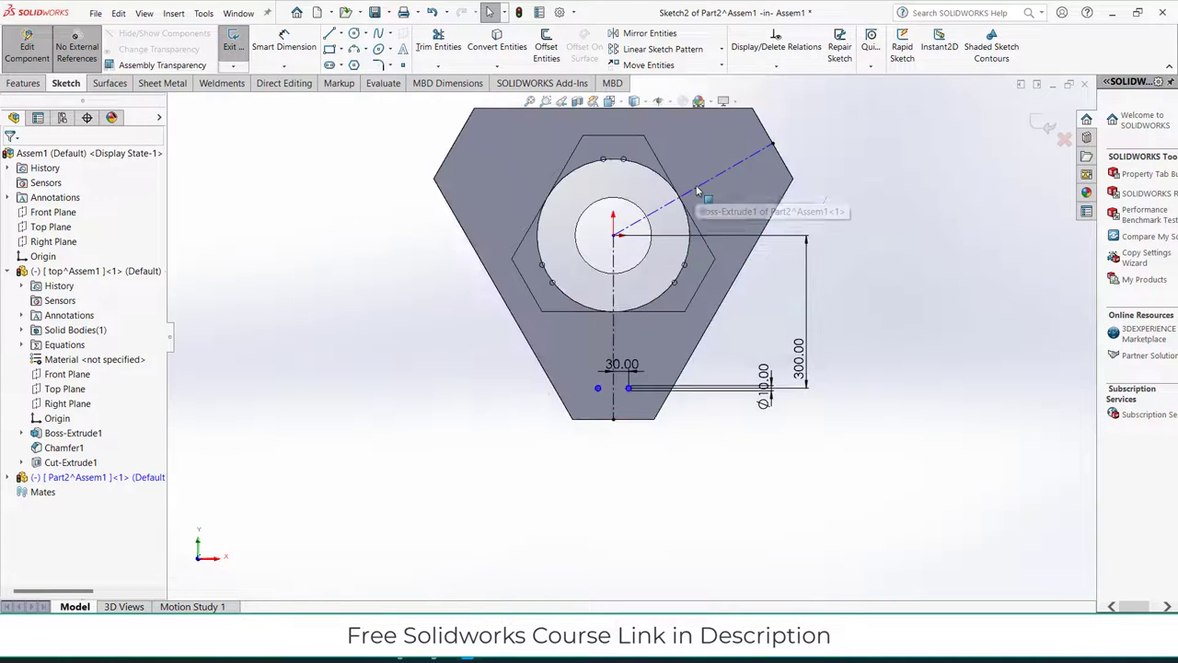
pyautogui.scroll(-2, 697, 191)
pyautogui.click(721, 48)
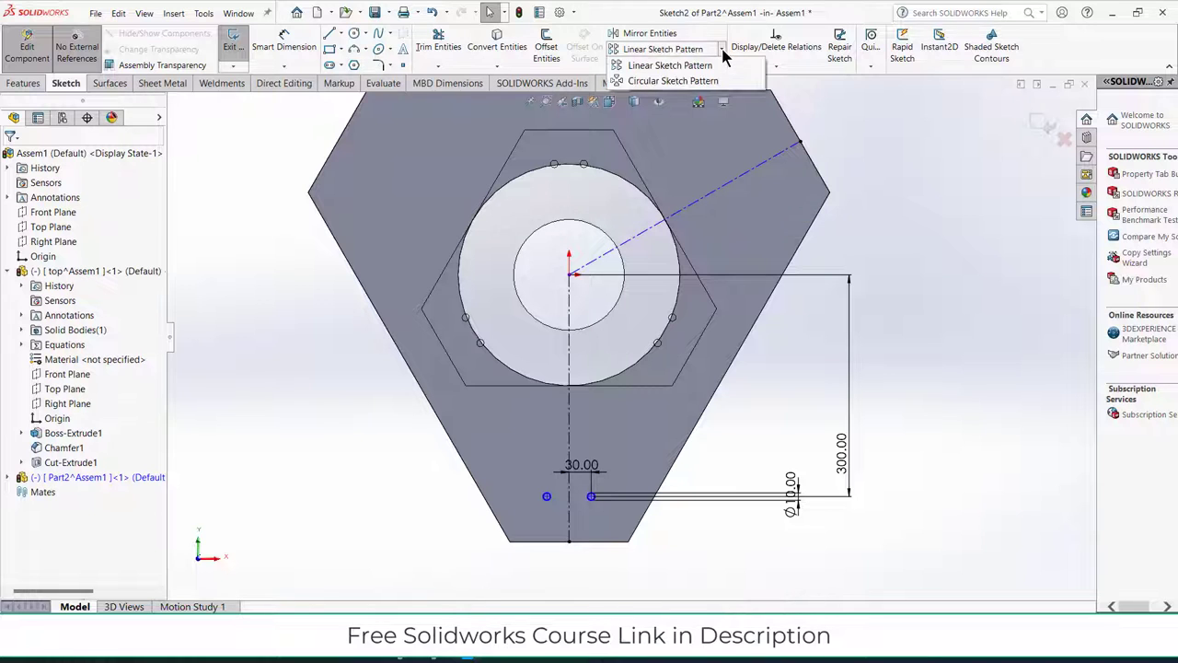
pyautogui.click(677, 81)
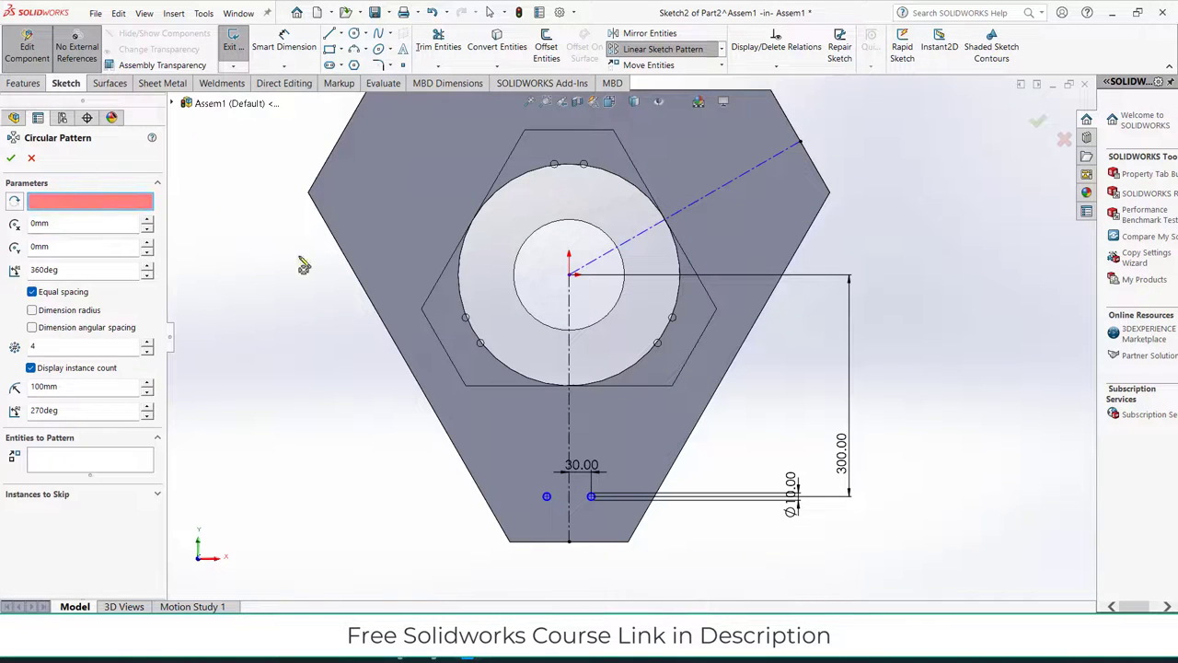
pyautogui.click(575, 285)
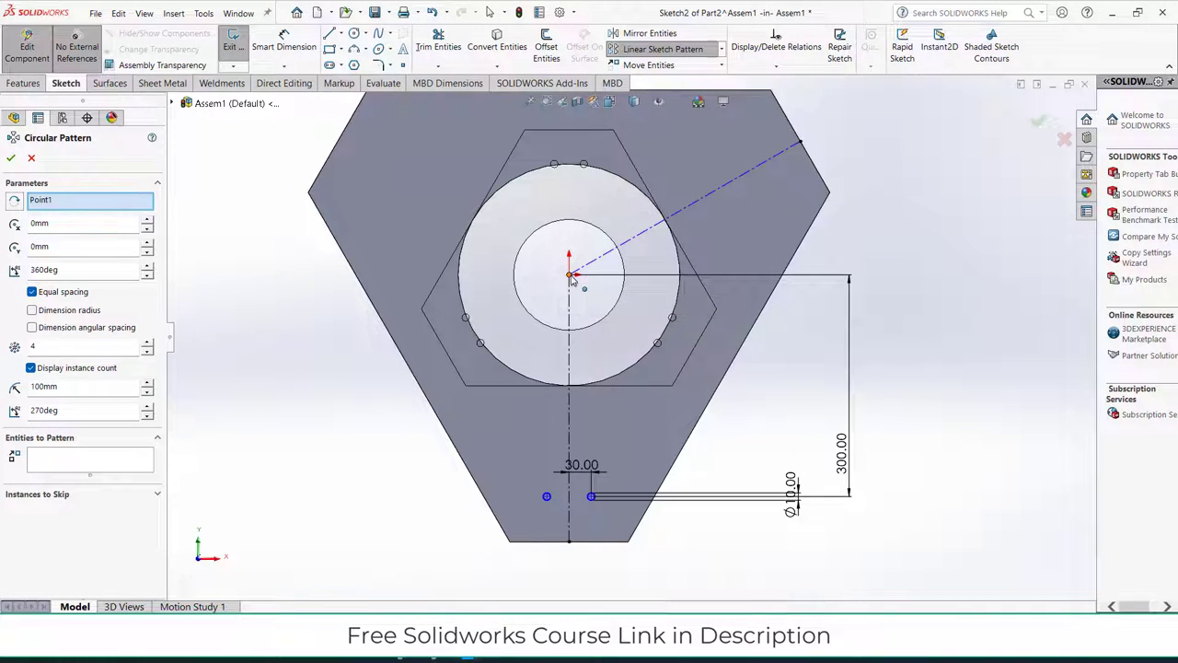
pyautogui.click(73, 458)
pyautogui.click(548, 497)
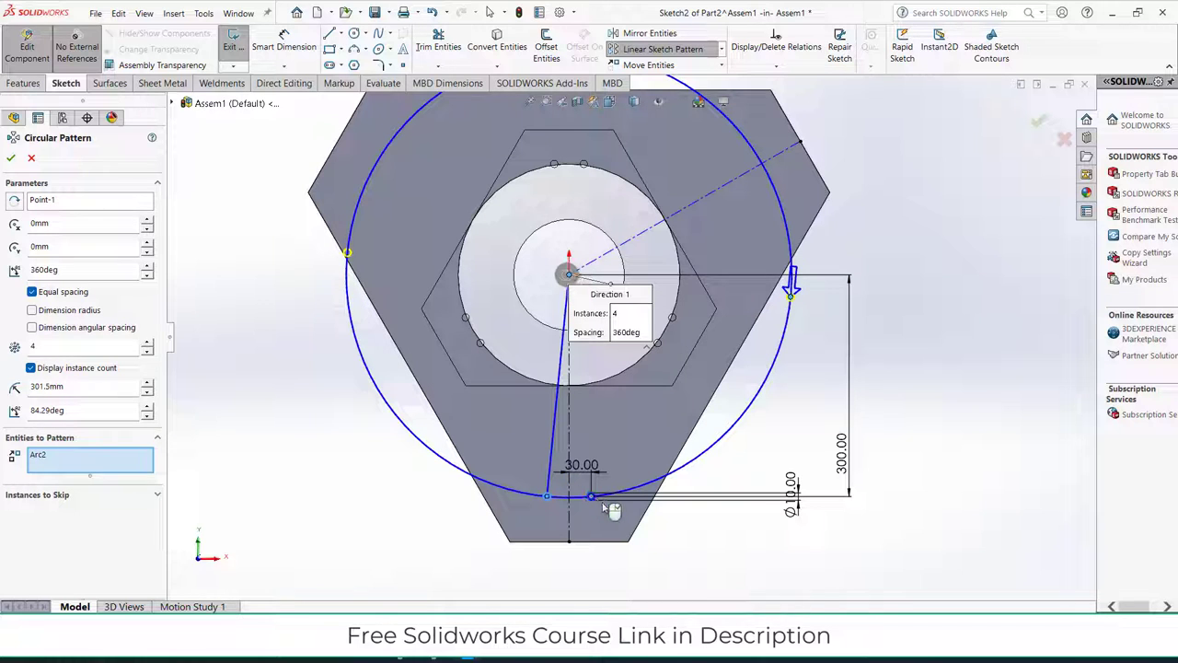
pyautogui.scroll(-8, 593, 495)
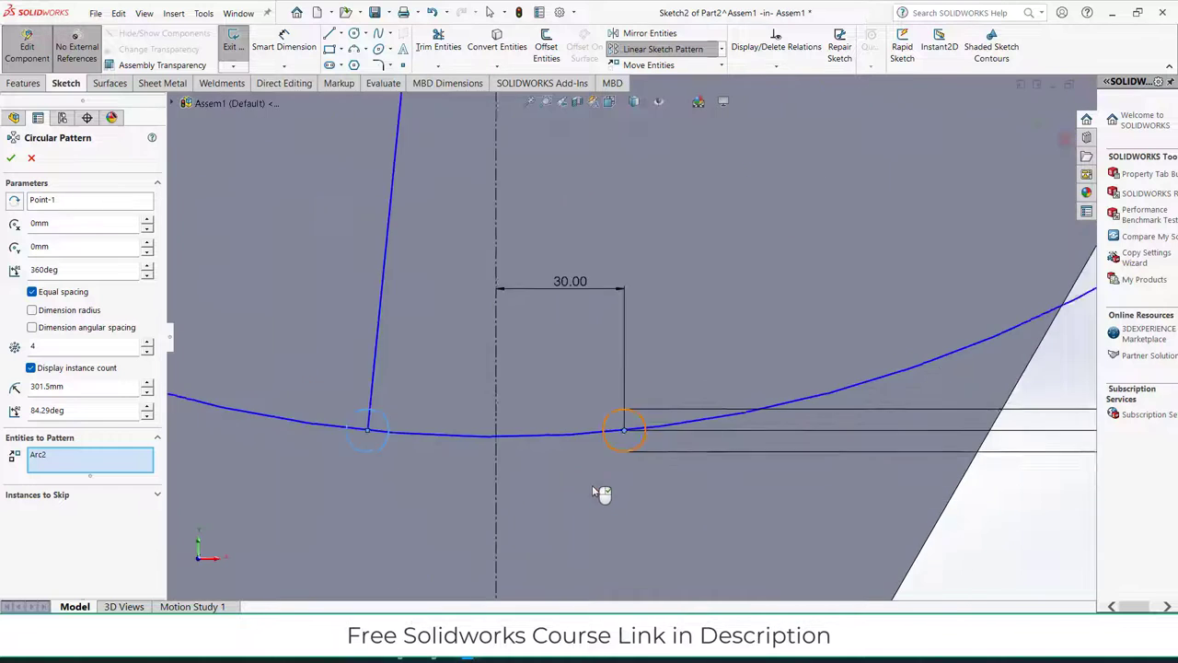
pyautogui.click(633, 444)
pyautogui.scroll(10, 684, 474)
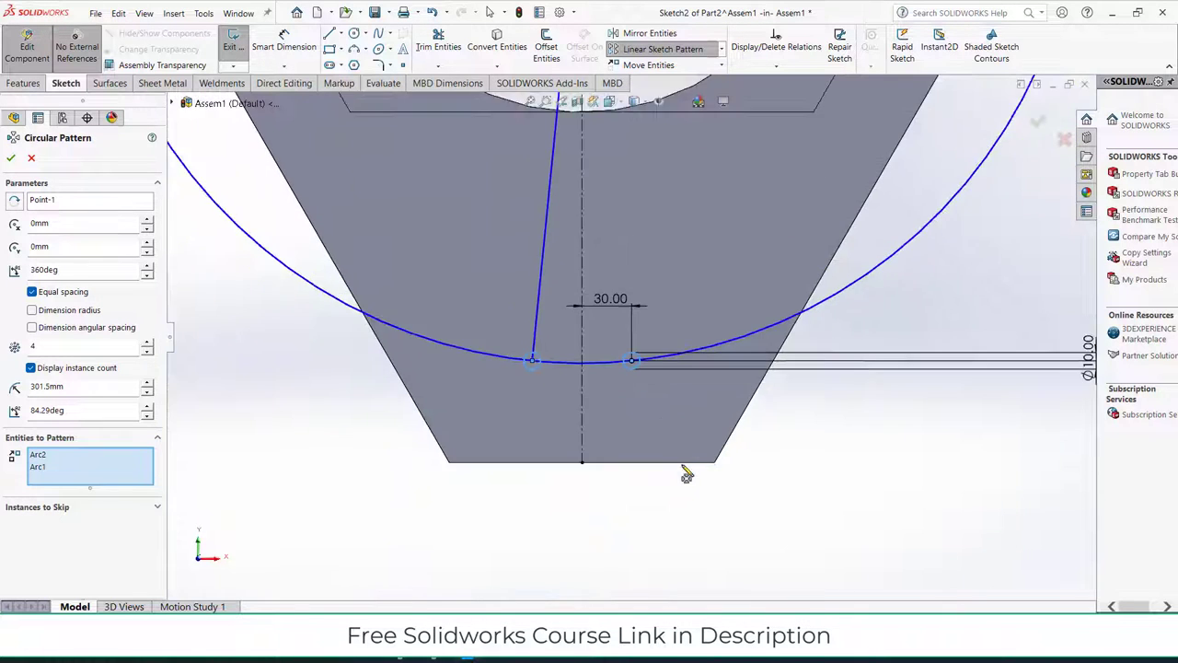
pyautogui.scroll(2, 685, 255)
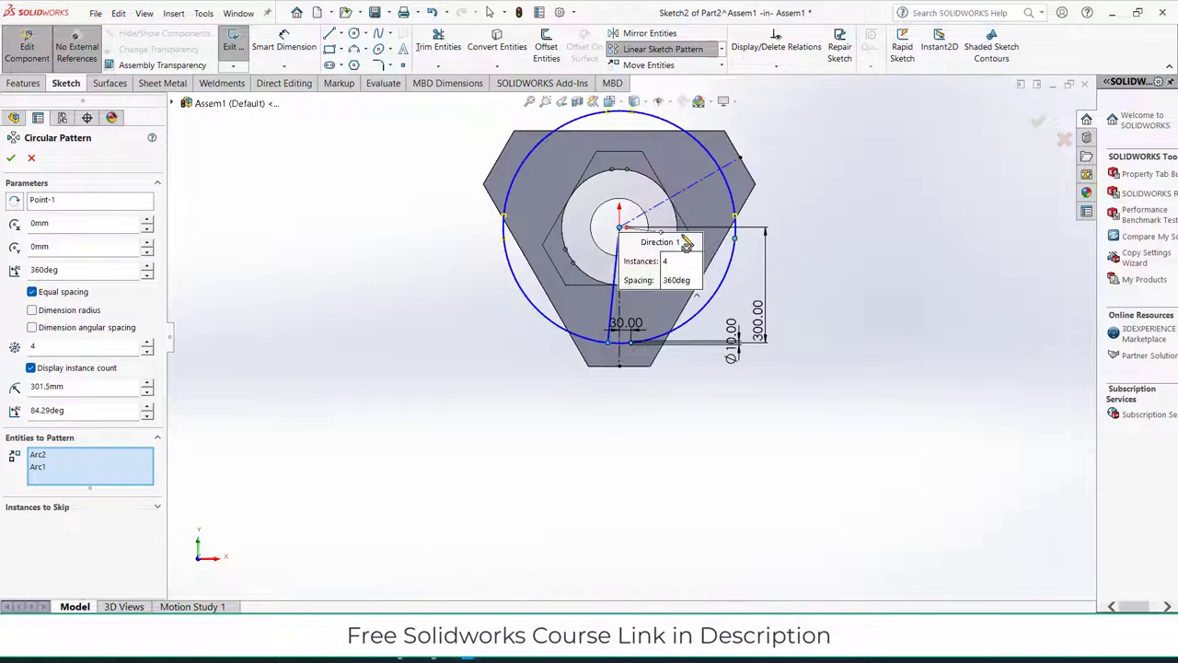
pyautogui.scroll(-3, 686, 236)
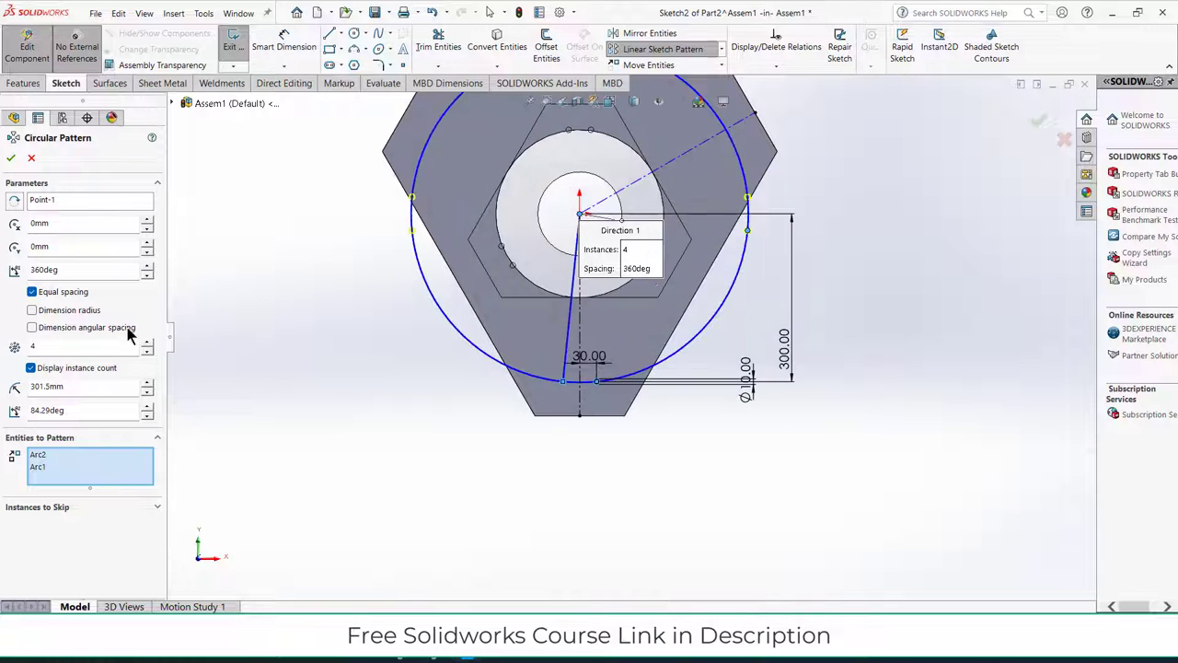
pyautogui.click(148, 353)
pyautogui.scroll(2, 639, 307)
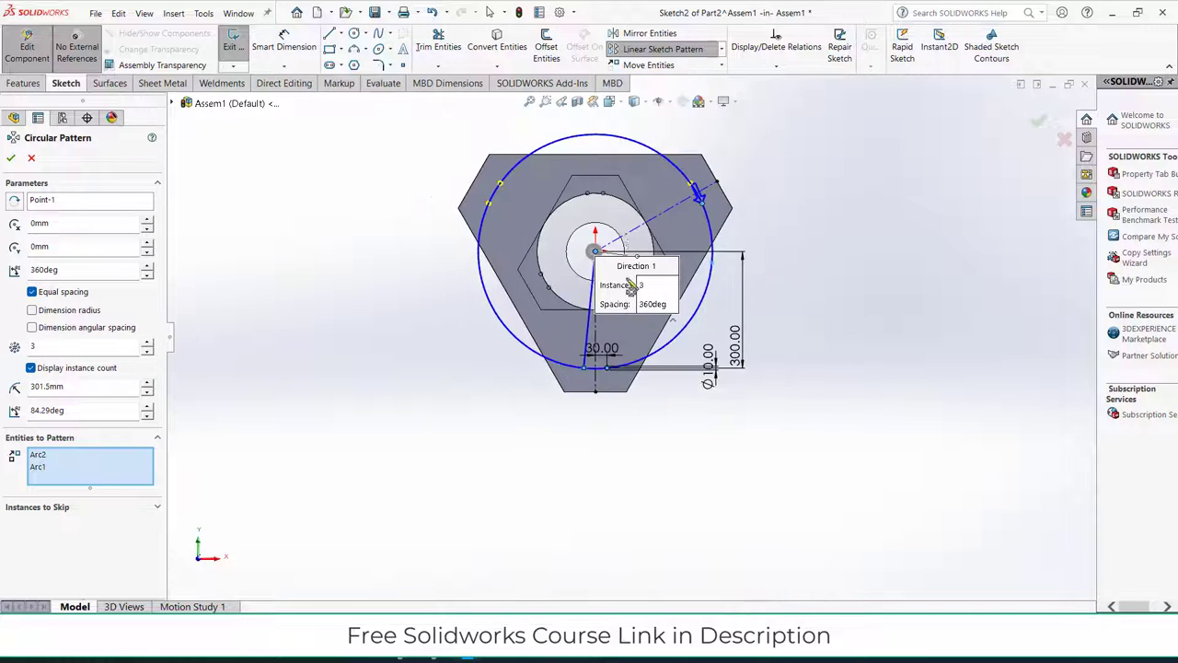
pyautogui.click(11, 159)
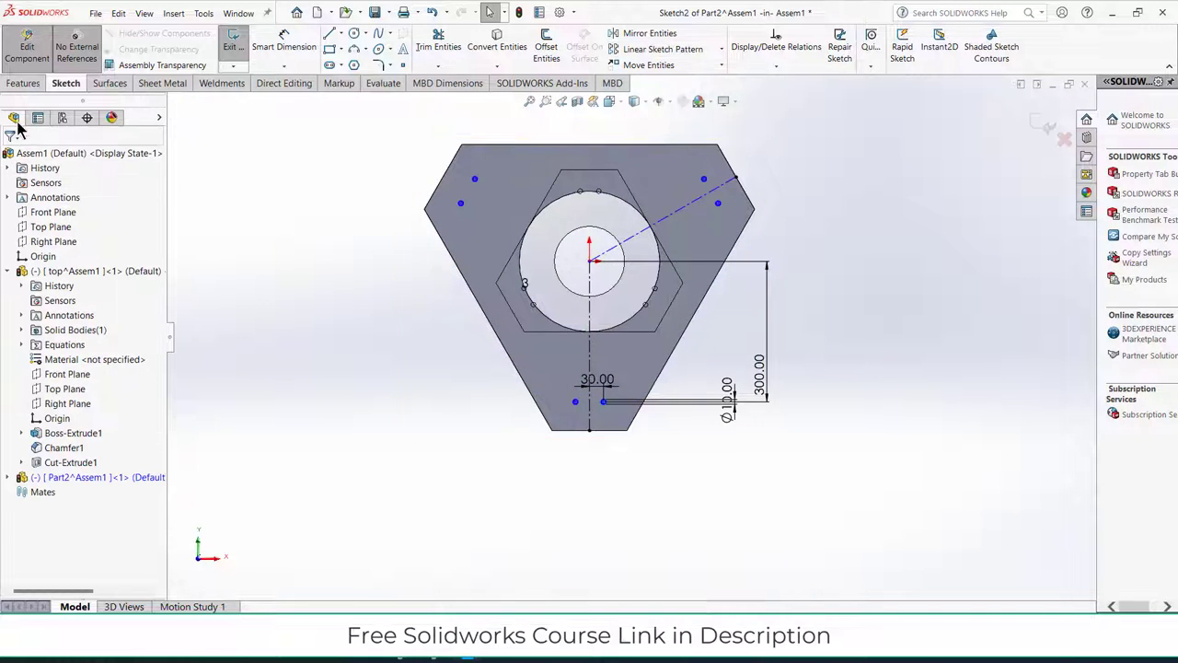
# Cut the patterned circles through the base plate as a blind 50 mm Extruded Cut and finish editing the component.
pyautogui.click(23, 83)
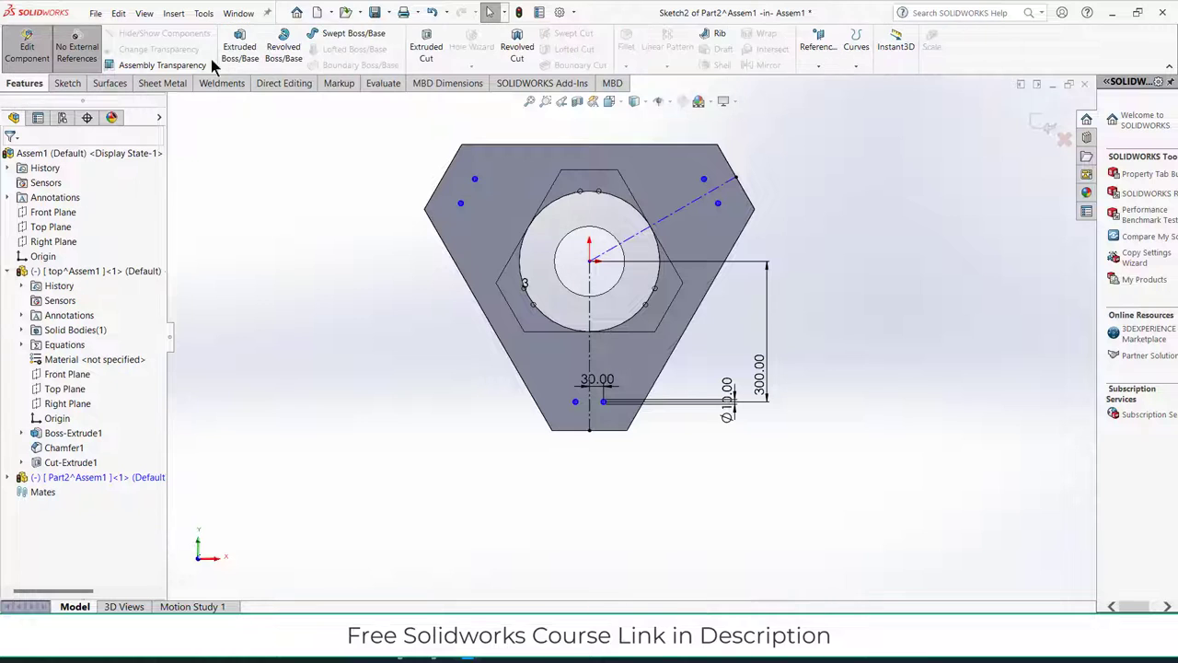
pyautogui.click(427, 46)
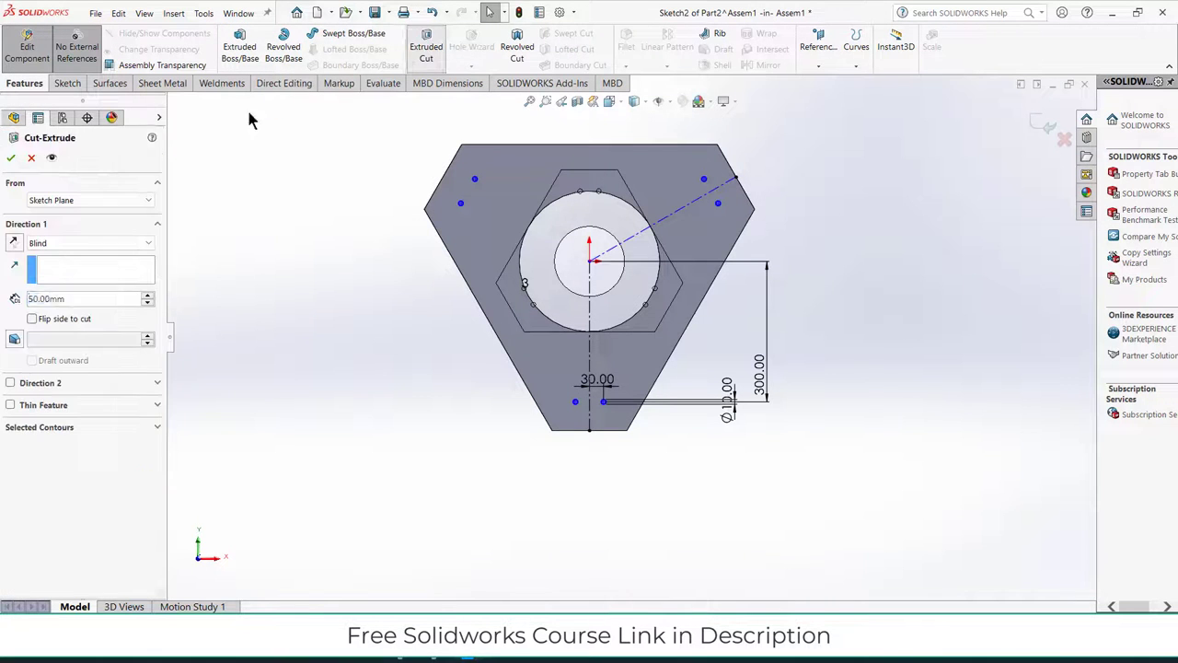
pyautogui.click(12, 157)
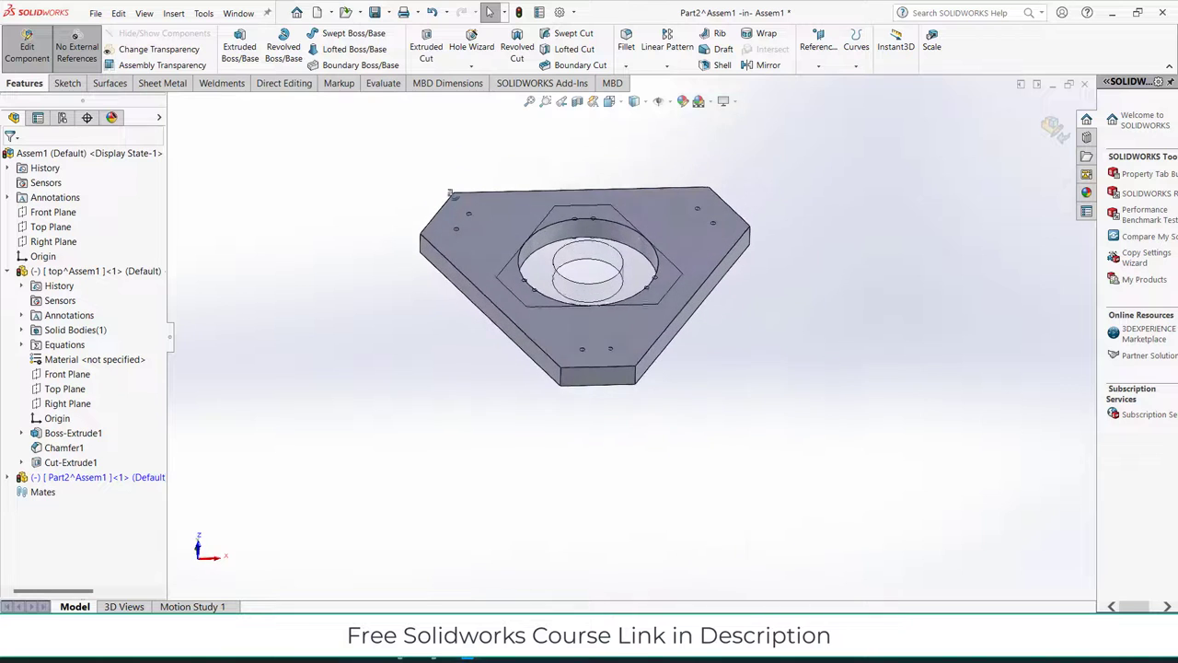
pyautogui.click(1052, 126)
# Move the base plate down and the smaller top plate up to separate them vertically.
pyautogui.moveTo(696, 247); pyautogui.dragTo(697, 406)
pyautogui.click(774, 234)
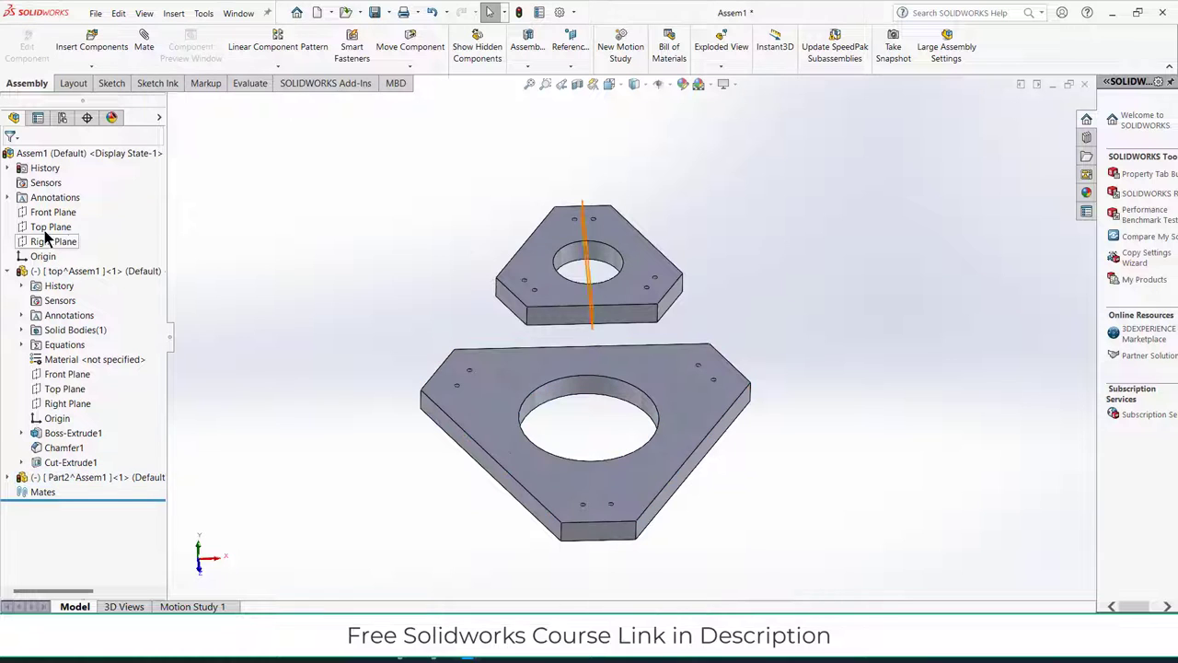
pyautogui.moveTo(626, 307); pyautogui.dragTo(632, 130)
pyautogui.scroll(2, 631, 336)
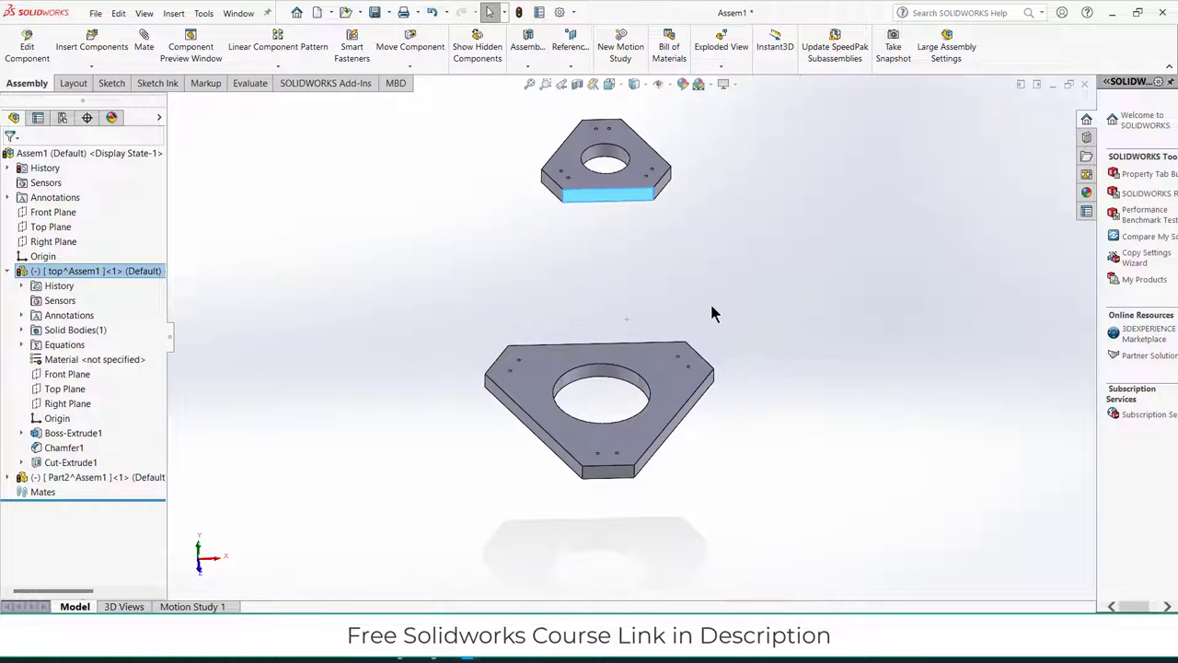
pyautogui.click(717, 295)
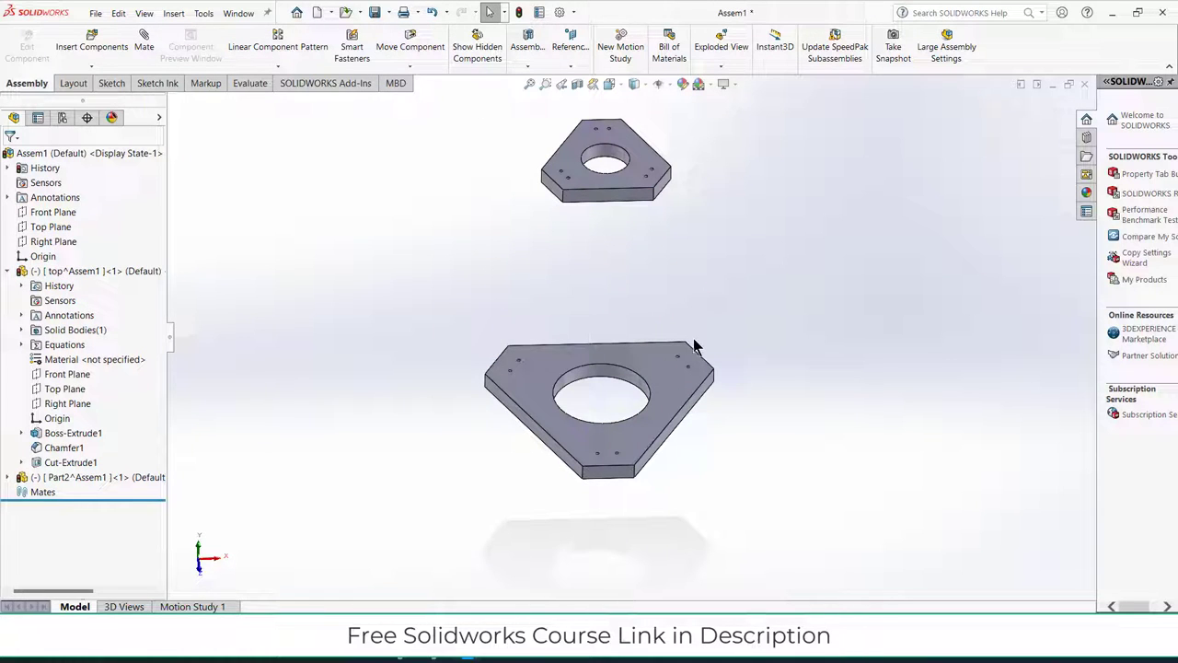
# Sketch a vertical centerline upward from the origin on the assembly's Front Plane and exit the sketch.
pyautogui.moveTo(693, 337); pyautogui.dragTo(594, 359, button='middle')
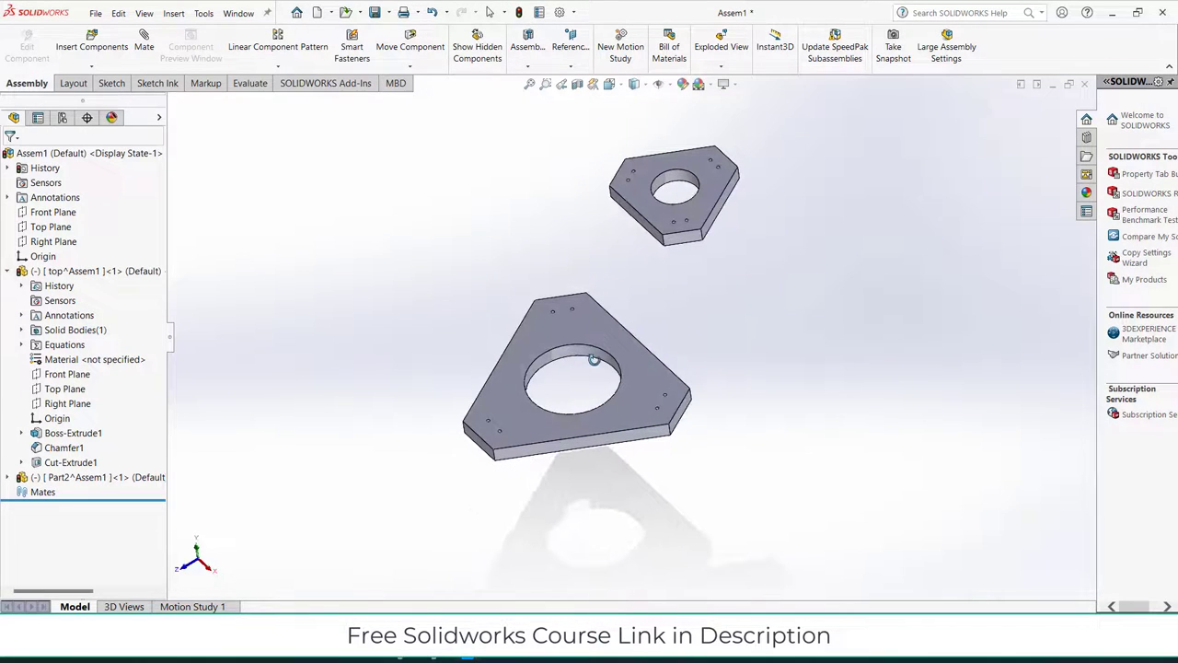
pyautogui.click(51, 211)
pyautogui.click(54, 189)
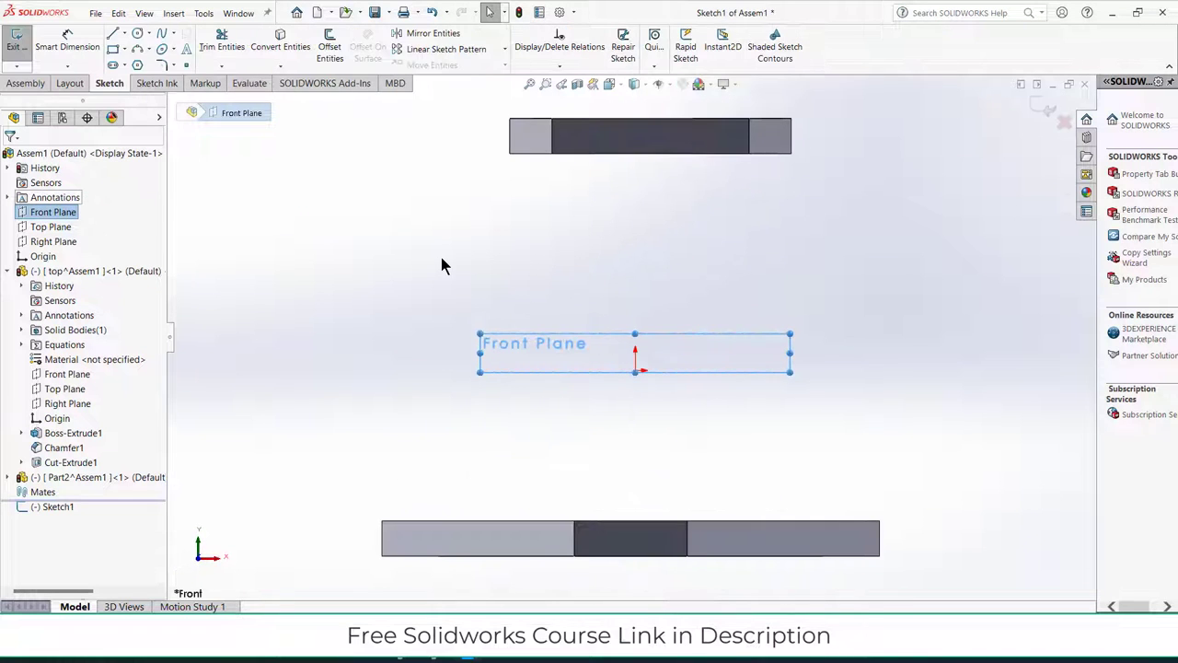
pyautogui.click(125, 34)
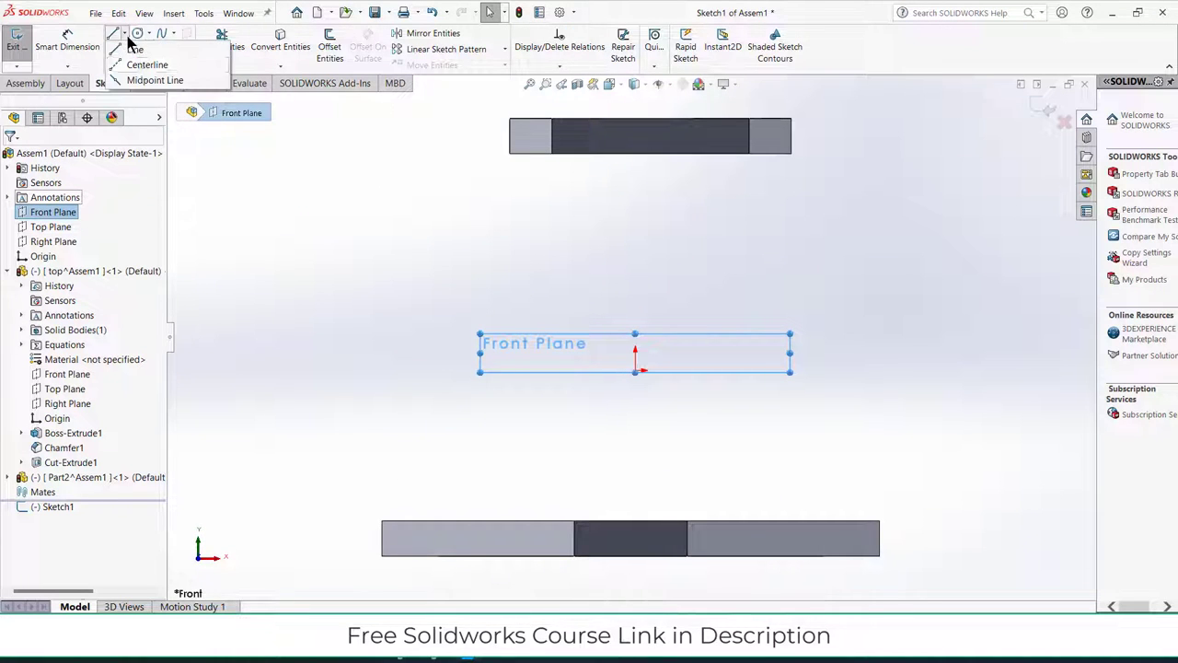
pyautogui.click(143, 64)
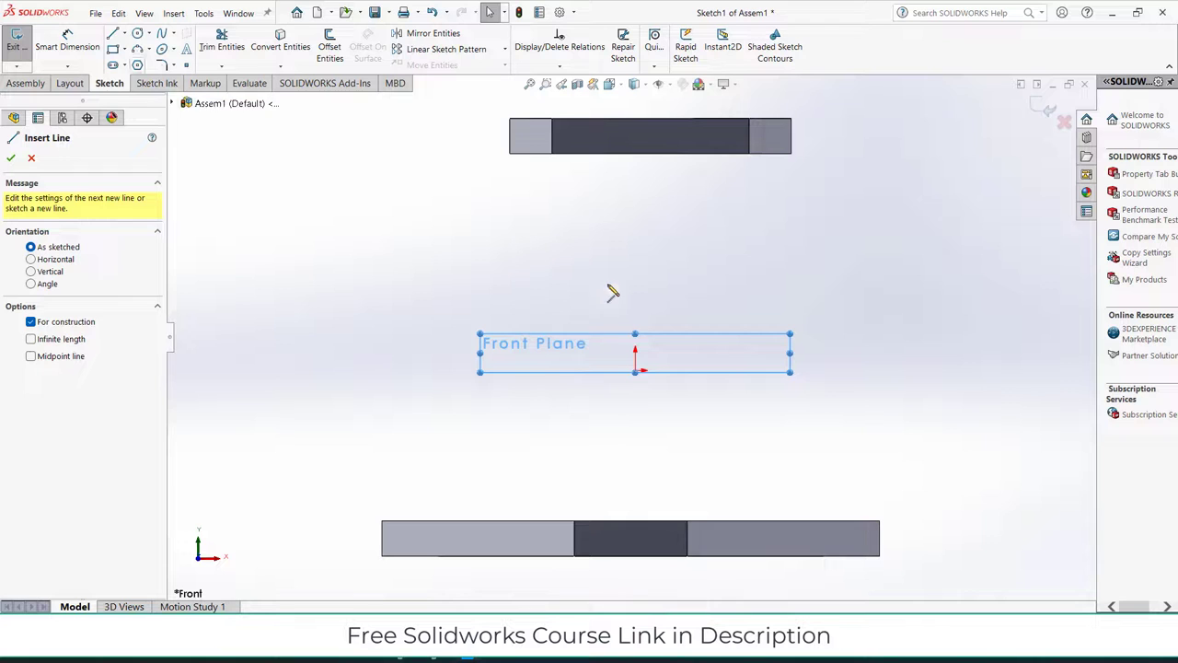
pyautogui.click(636, 371)
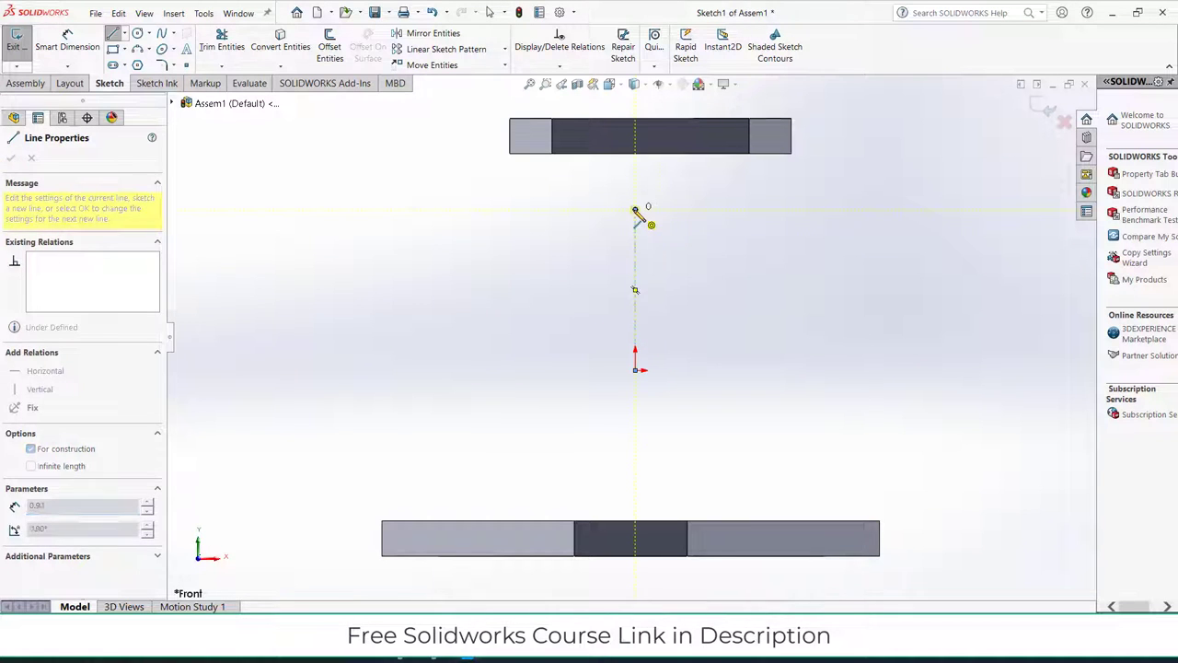
pyautogui.click(635, 211)
pyautogui.press('Escape')
pyautogui.click(1047, 109)
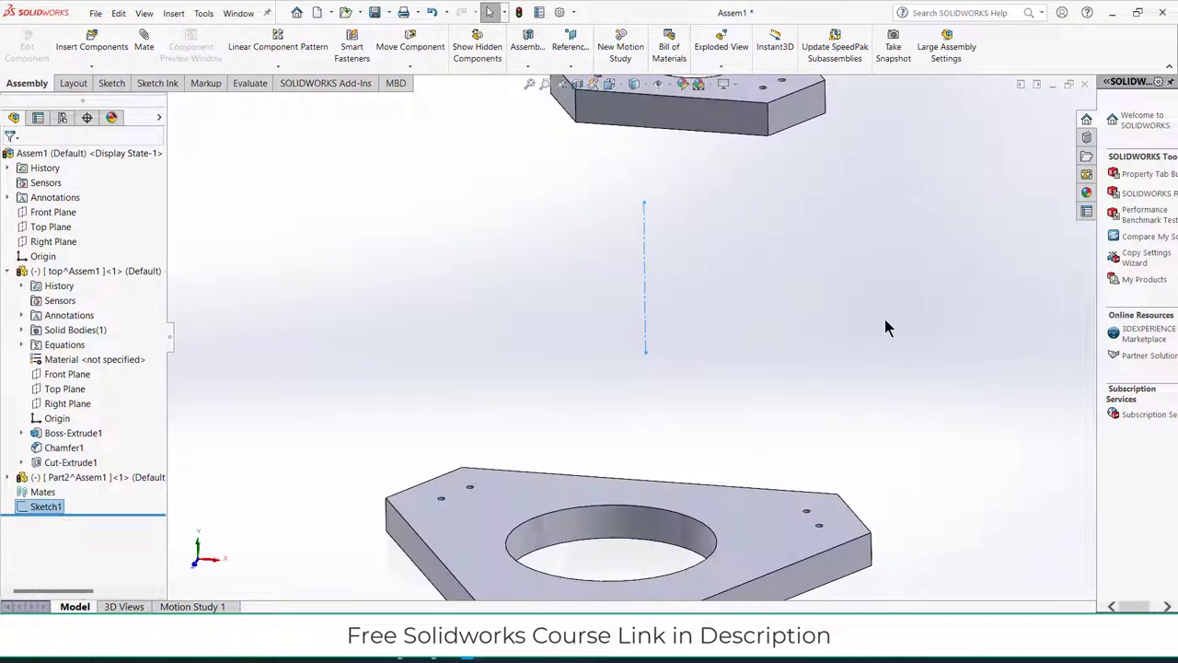
# Add a Concentric mate between the vertical centerline and the base plate's large central hole.
pyautogui.click(143, 41)
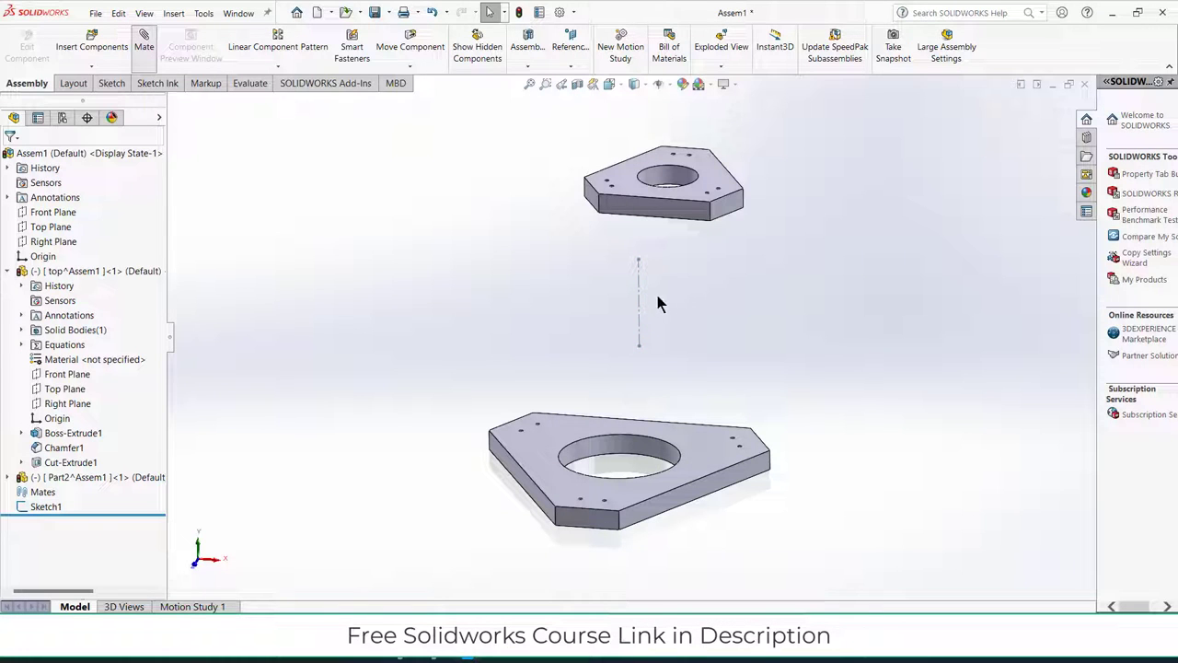
pyautogui.click(639, 339)
pyautogui.click(645, 451)
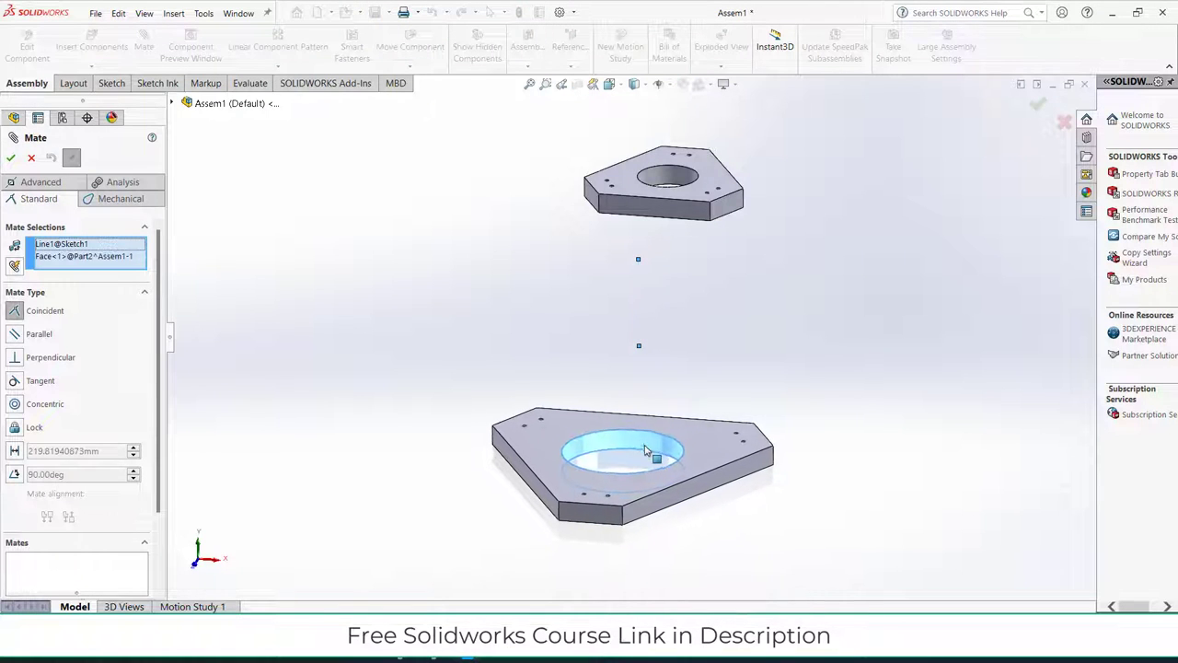
pyautogui.click(833, 474)
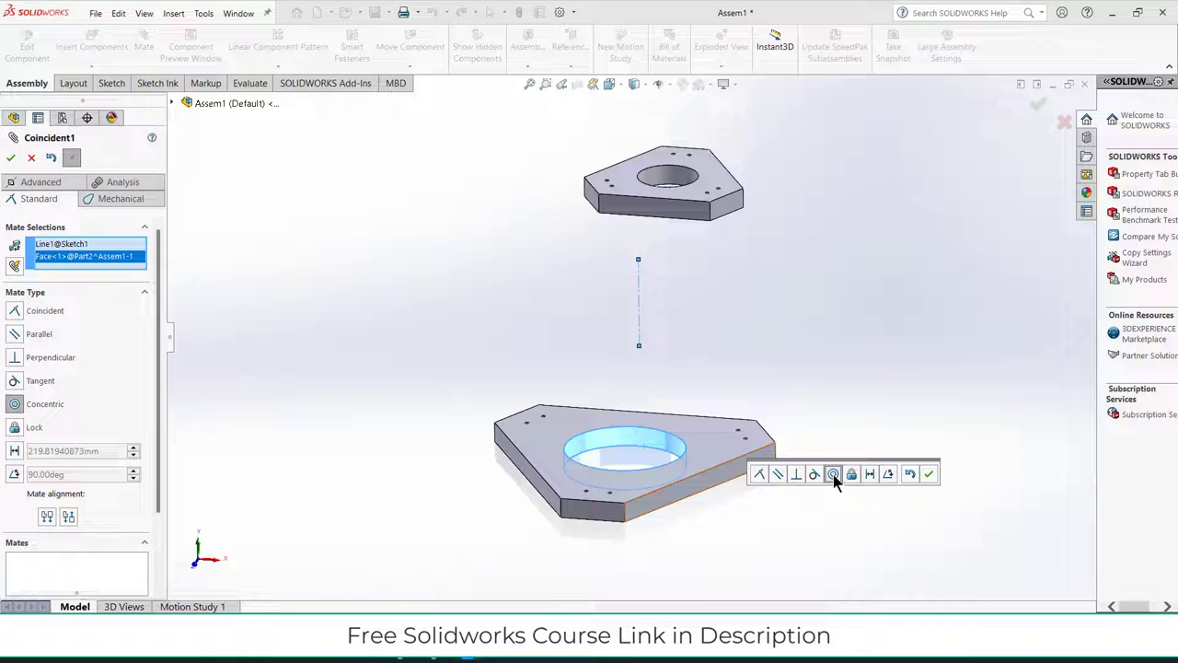
pyautogui.click(930, 474)
# Add a Coincident mate between the base plate's underside and the assembly's Top Plane, and finish mating.
pyautogui.moveTo(757, 489); pyautogui.dragTo(734, 502, button='middle')
pyautogui.click(720, 362)
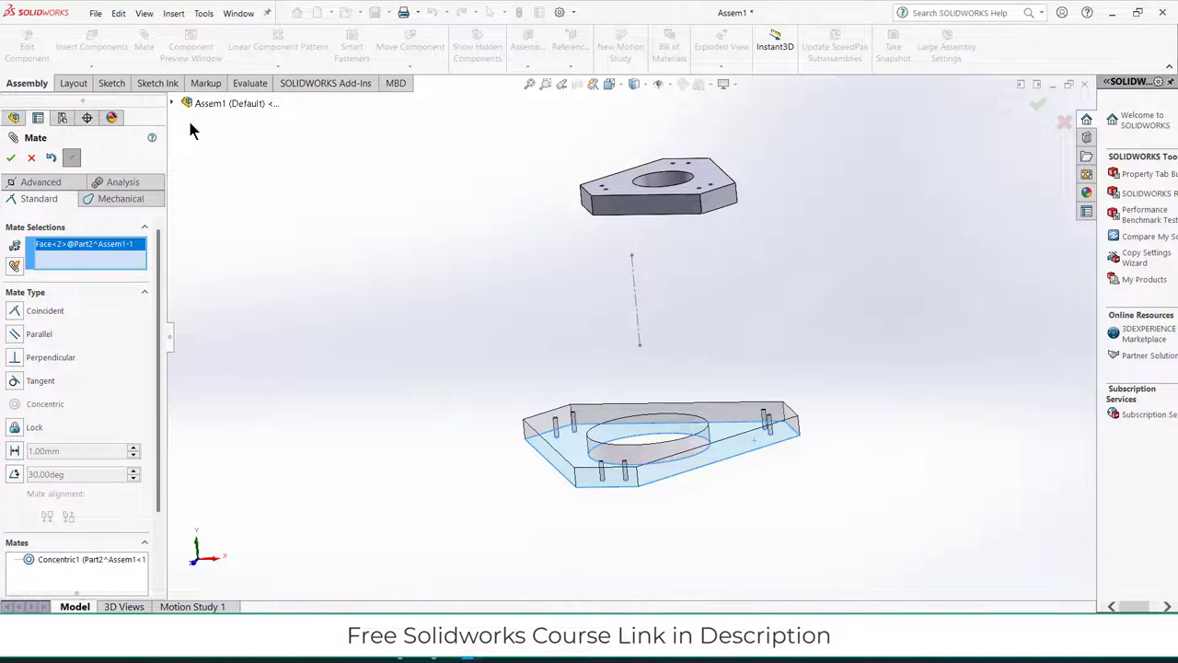
pyautogui.click(172, 103)
pyautogui.click(224, 177)
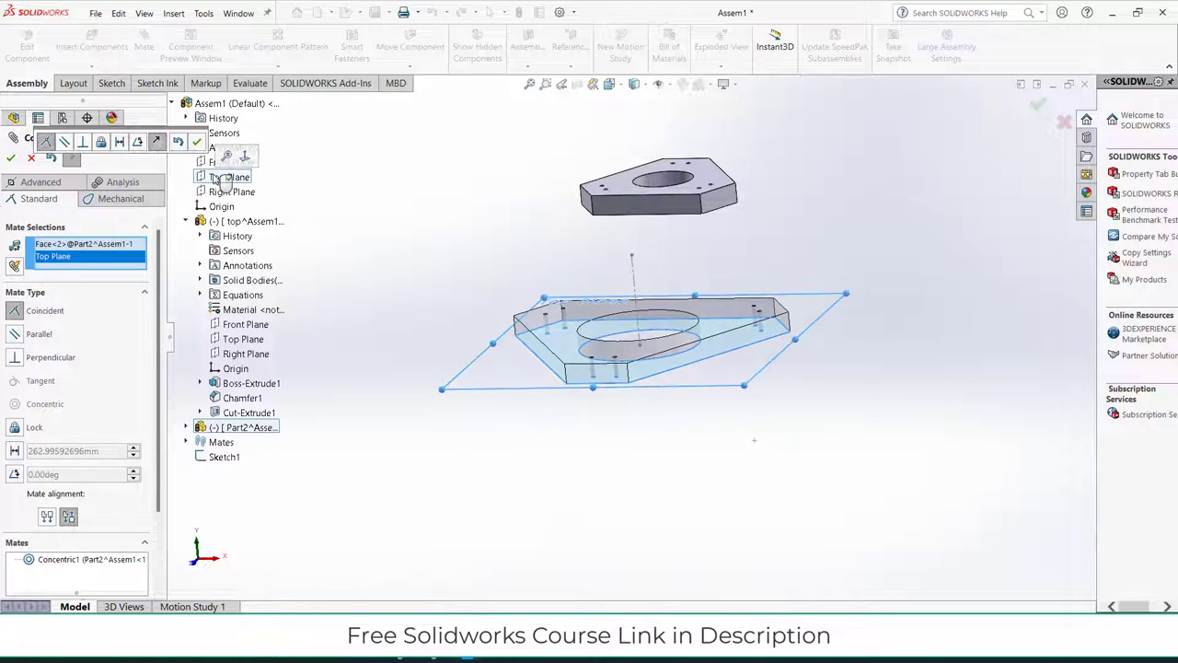
pyautogui.click(196, 141)
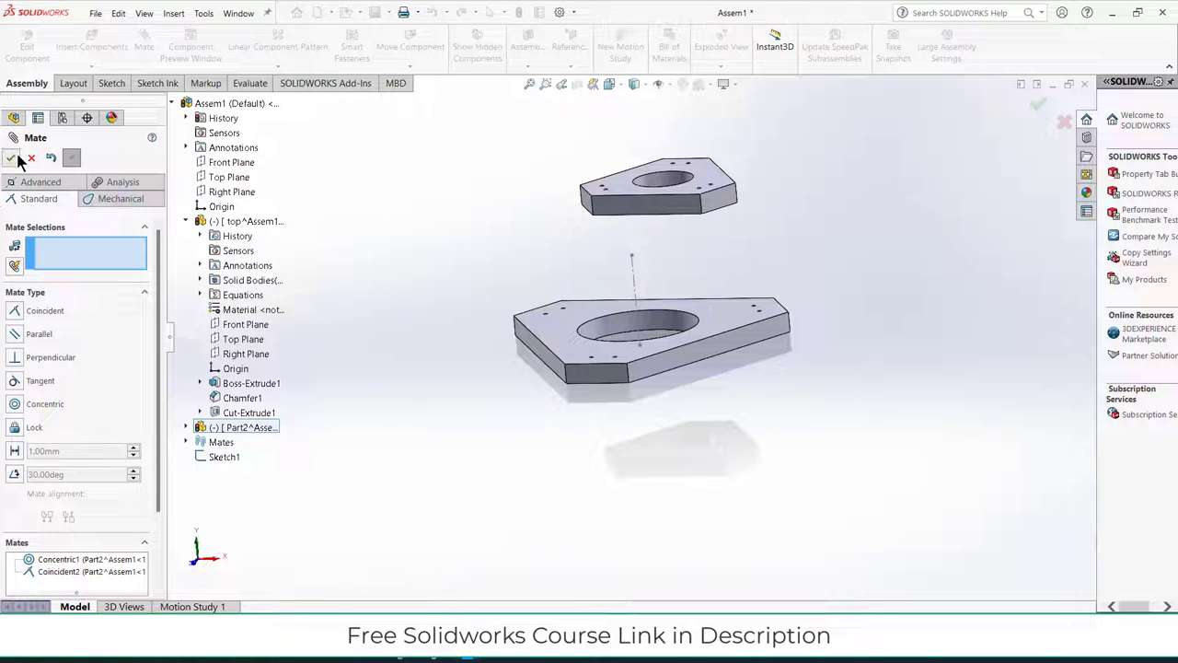
pyautogui.click(12, 157)
# Fix the base plate in place in the assembly.
pyautogui.rightClick(737, 322)
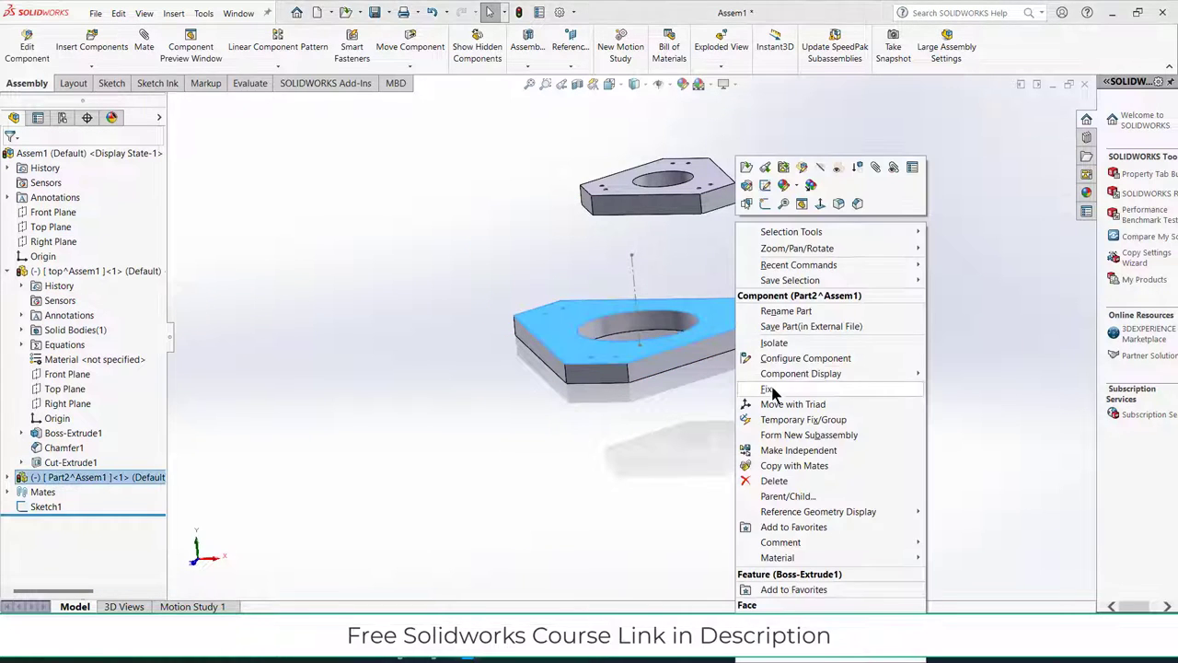
pyautogui.click(766, 388)
pyautogui.moveTo(653, 266); pyautogui.dragTo(676, 249, button='middle')
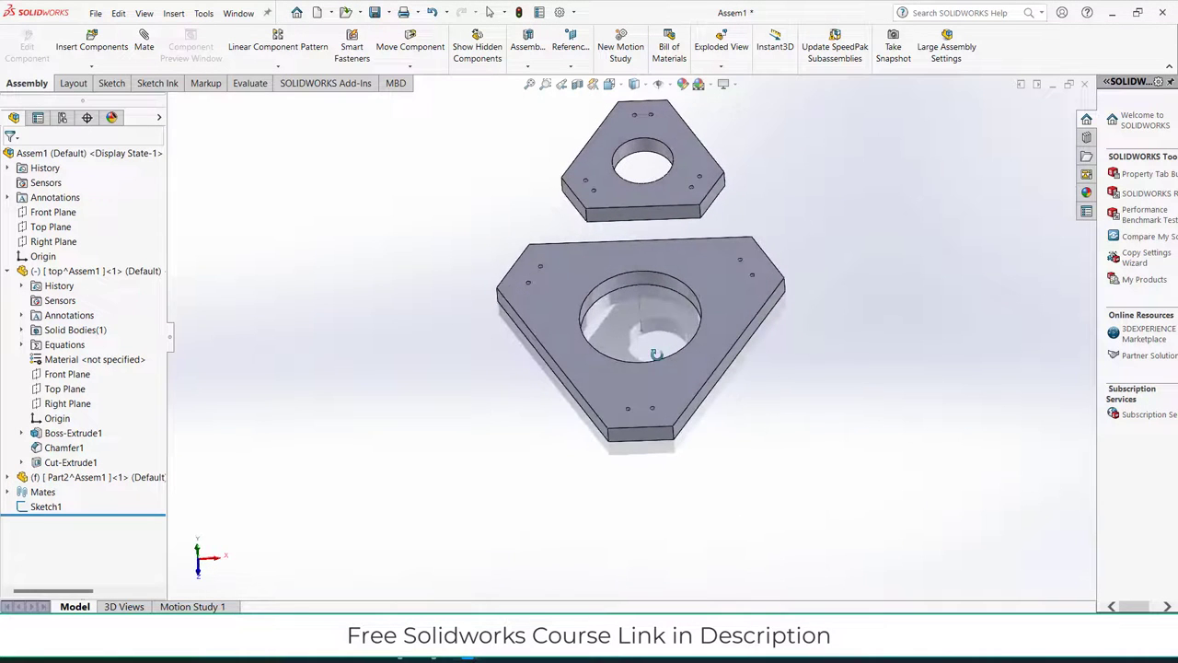
# Examine the top plate's position relative to the fixed base plate and the vertical centerline from several angles.
pyautogui.click(744, 315)
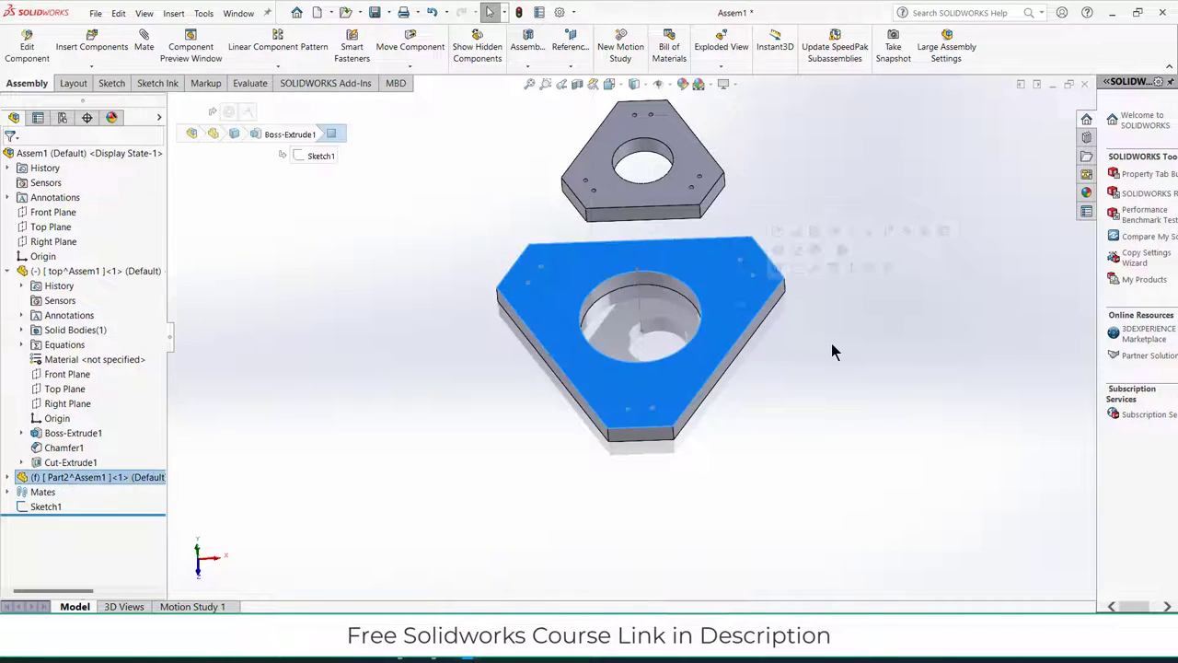
pyautogui.moveTo(834, 350); pyautogui.dragTo(831, 352, button='middle')
pyautogui.hotkey('ctrl', '8')
pyautogui.moveTo(705, 273); pyautogui.dragTo(692, 396)
pyautogui.hotkey('ctrl', '7')
pyautogui.click(811, 300)
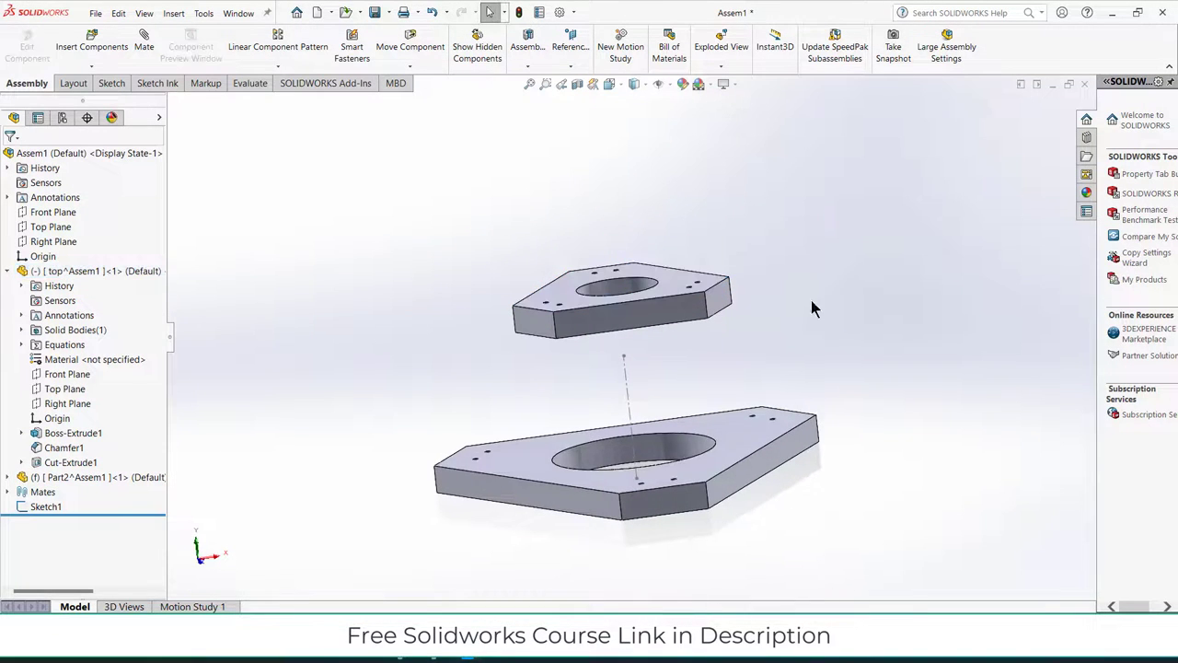
pyautogui.scroll(4, 687, 469)
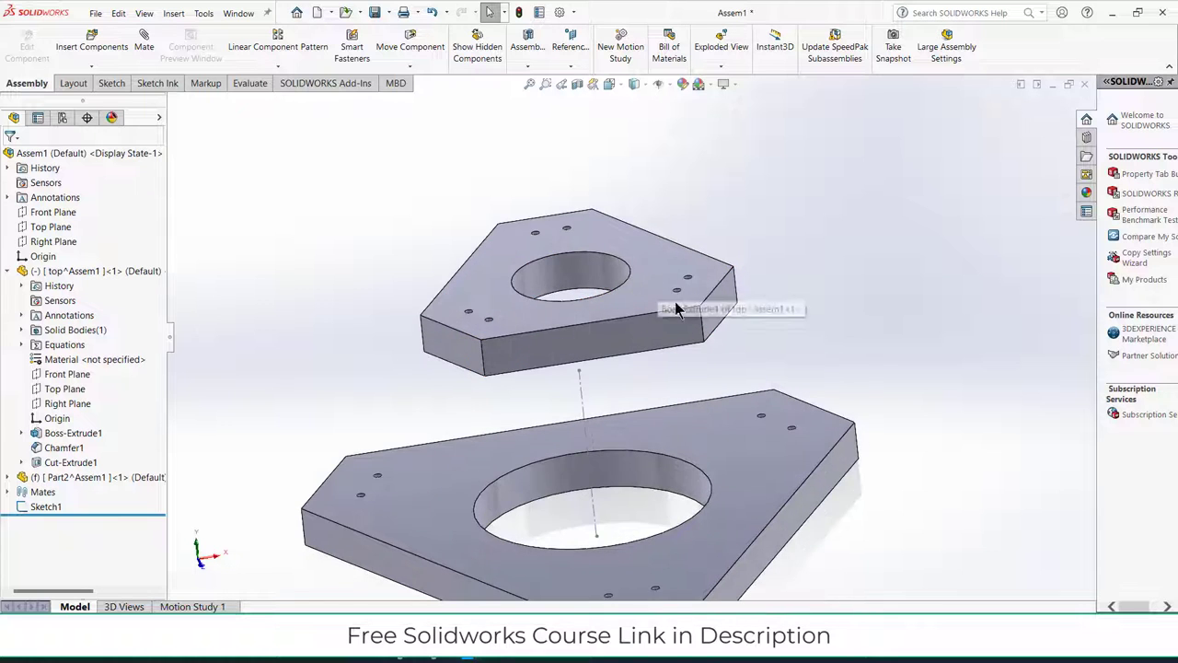
pyautogui.moveTo(695, 366); pyautogui.dragTo(674, 207, button='middle')
pyautogui.moveTo(639, 188); pyautogui.dragTo(636, 400, button='middle')
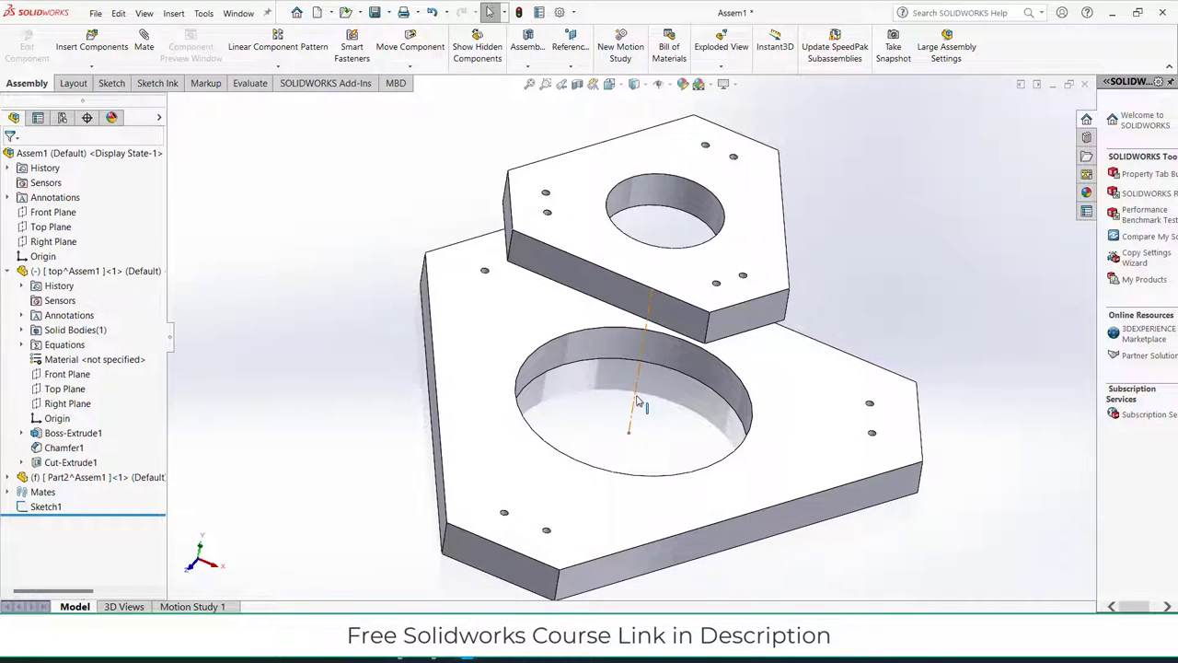
pyautogui.scroll(2, 636, 401)
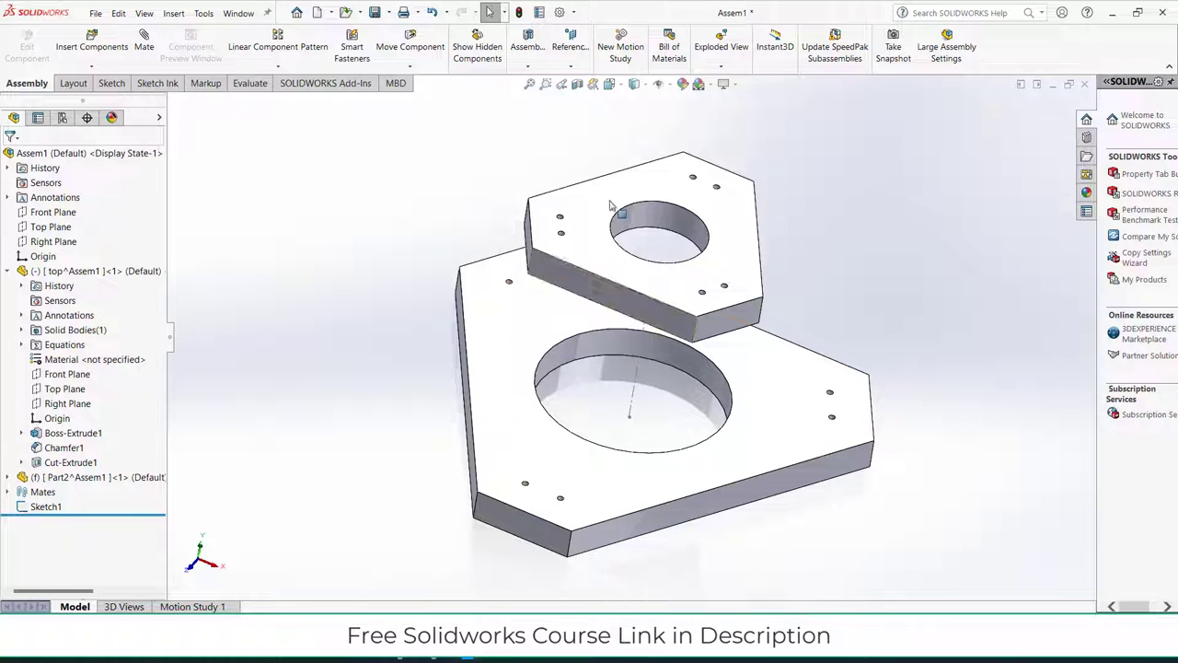
# Insert a new part into the assembly and start its first sketch on the assembly's Front Plane.
pyautogui.click(92, 67)
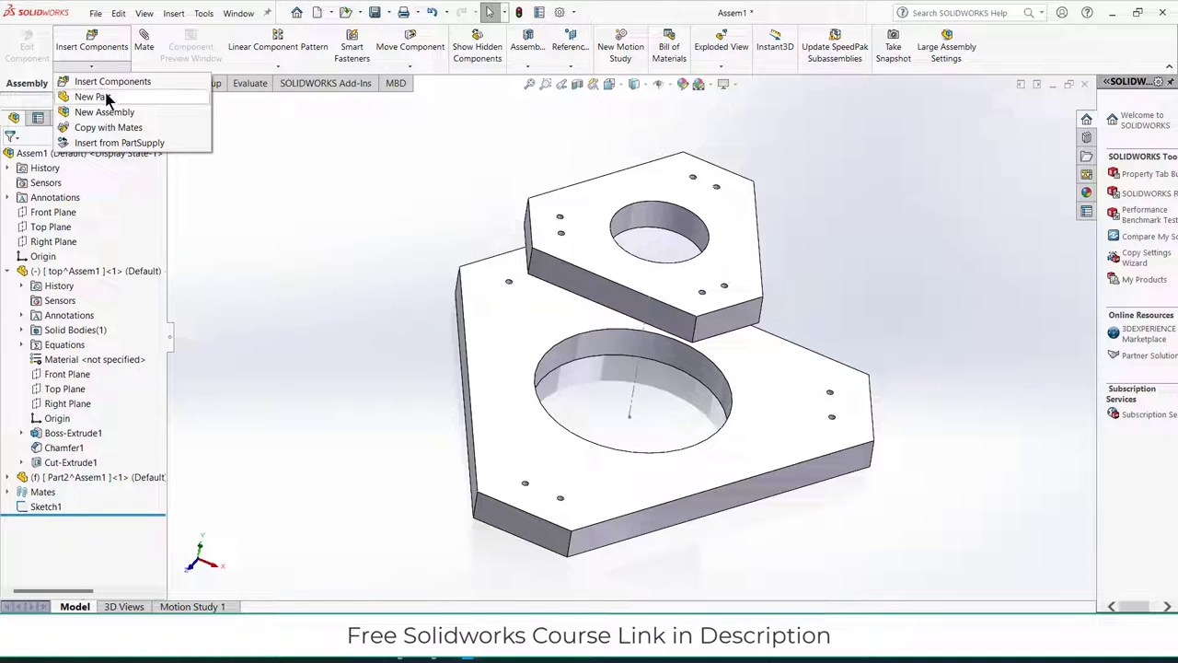
pyautogui.click(106, 98)
pyautogui.click(54, 212)
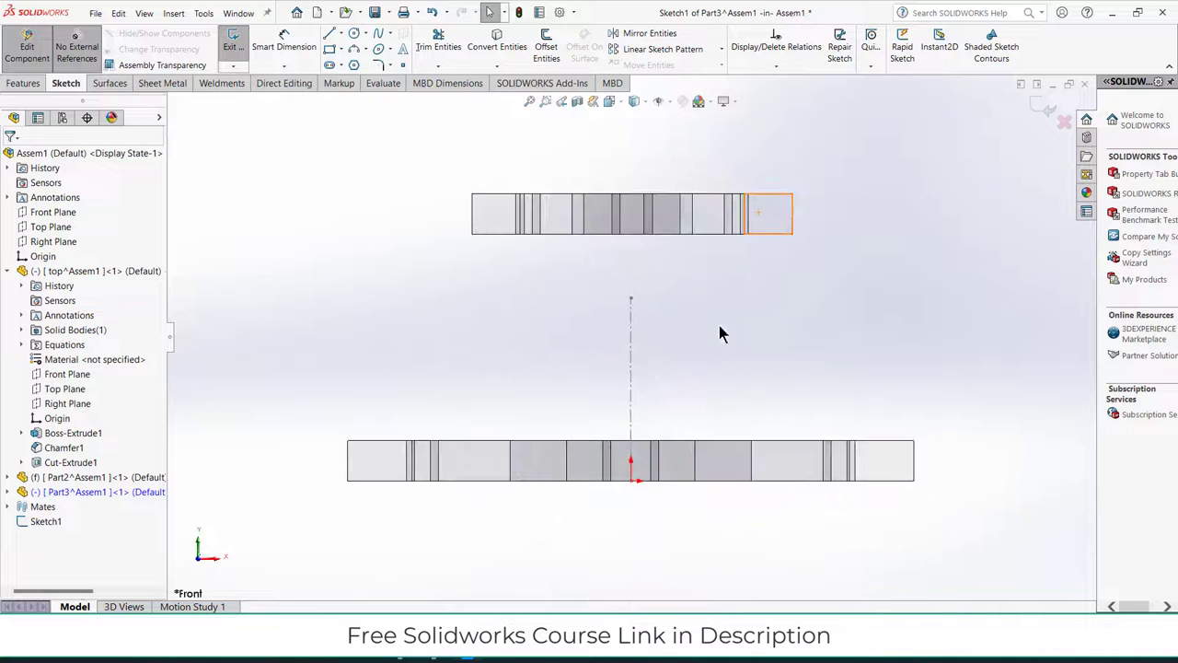
pyautogui.scroll(-2, 632, 460)
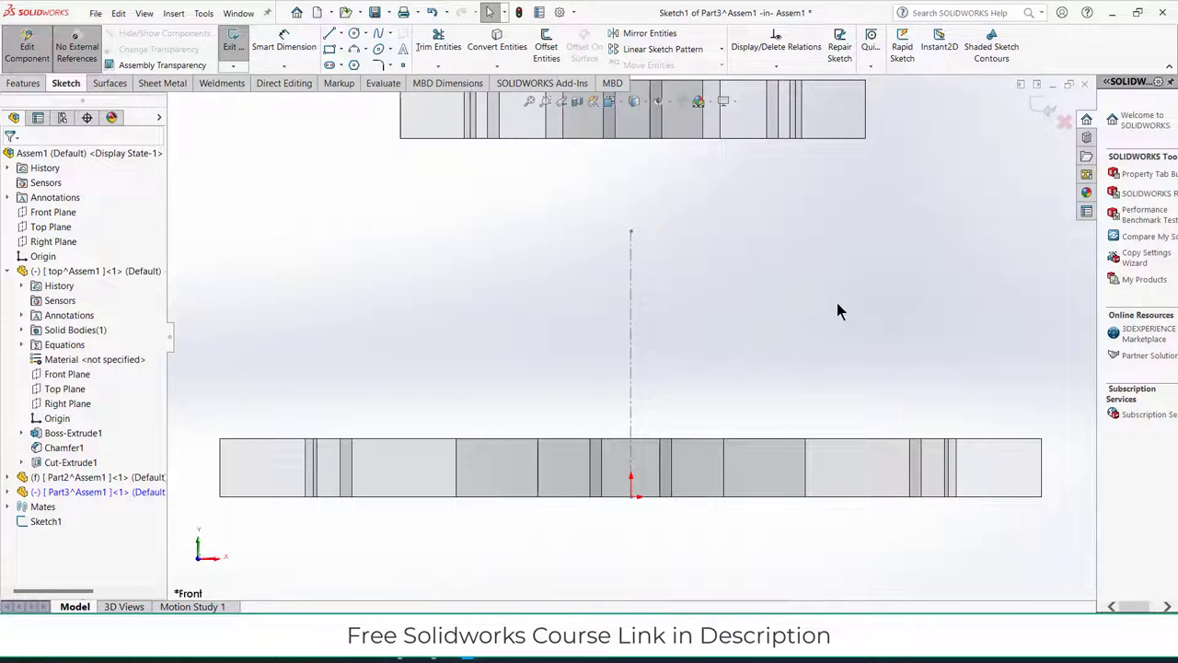
pyautogui.scroll(1, 642, 225)
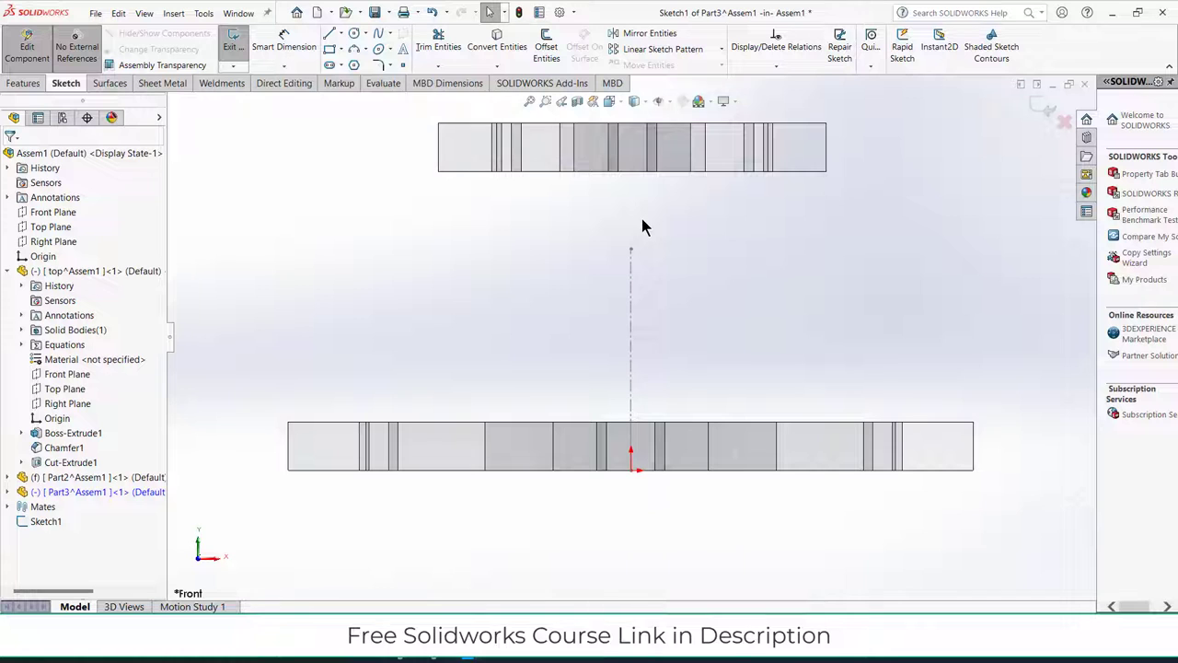
# Sketch a circle about 14 mm in radius centered on the origin.
pyautogui.click(355, 34)
pyautogui.scroll(-2, 640, 406)
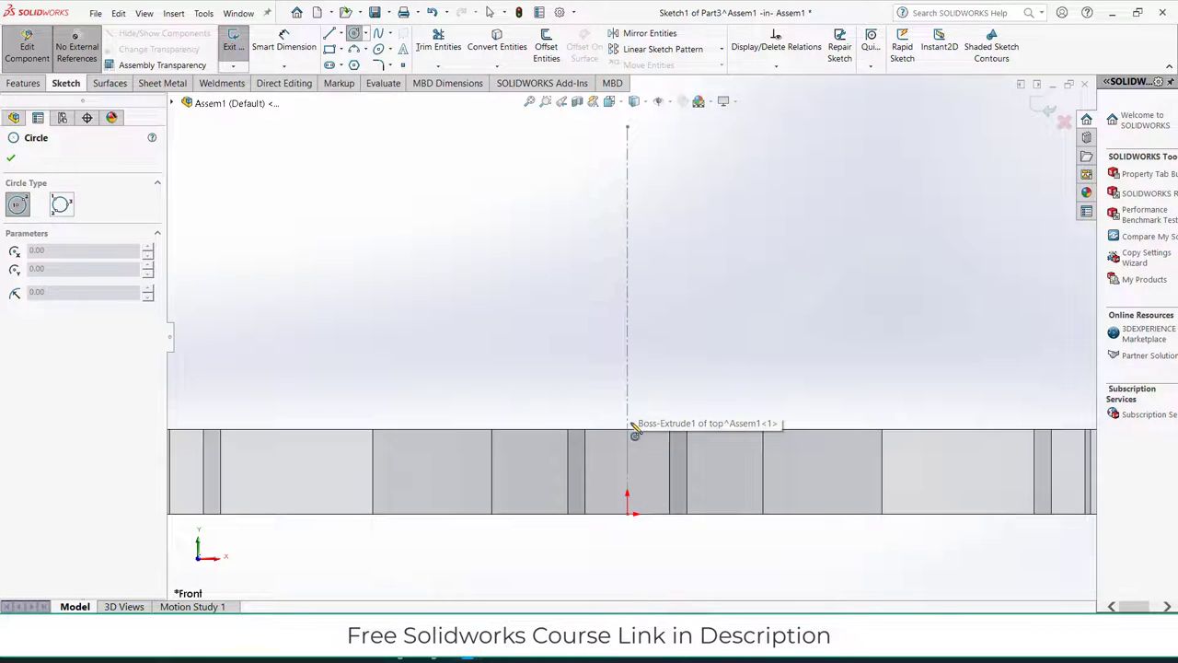
pyautogui.click(629, 513)
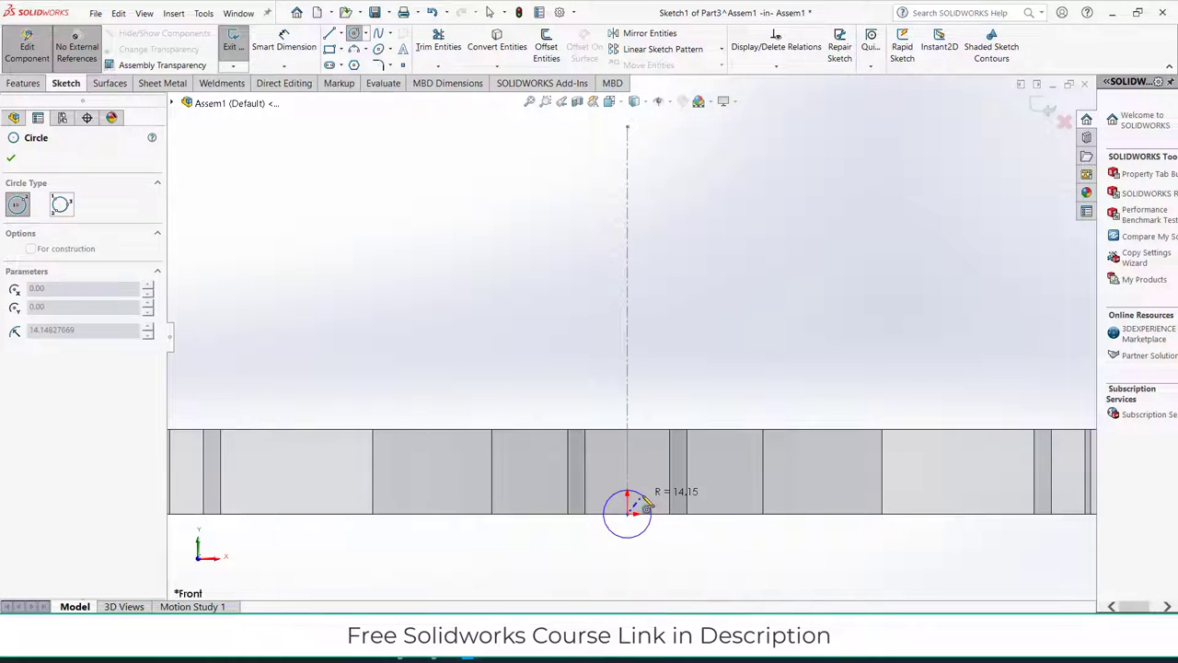
pyautogui.click(646, 503)
# Dimension the circle's diameter at 30 mm.
pyautogui.scroll(1, 635, 497)
pyautogui.scroll(-2, 632, 461)
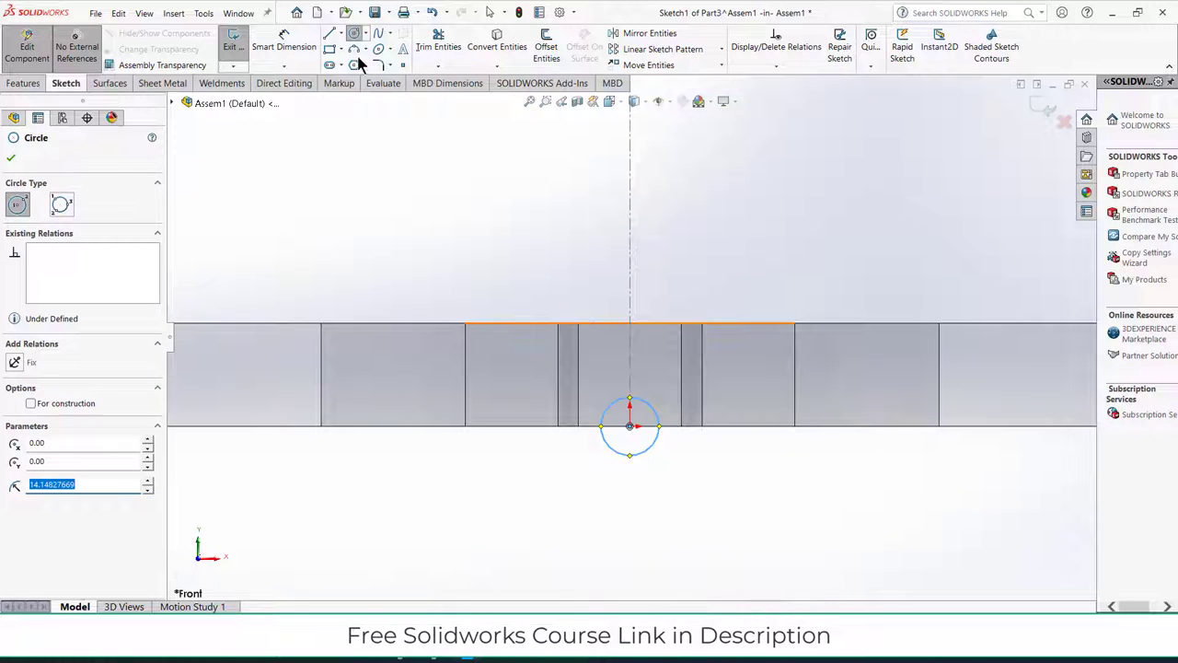
pyautogui.click(287, 50)
pyautogui.click(652, 407)
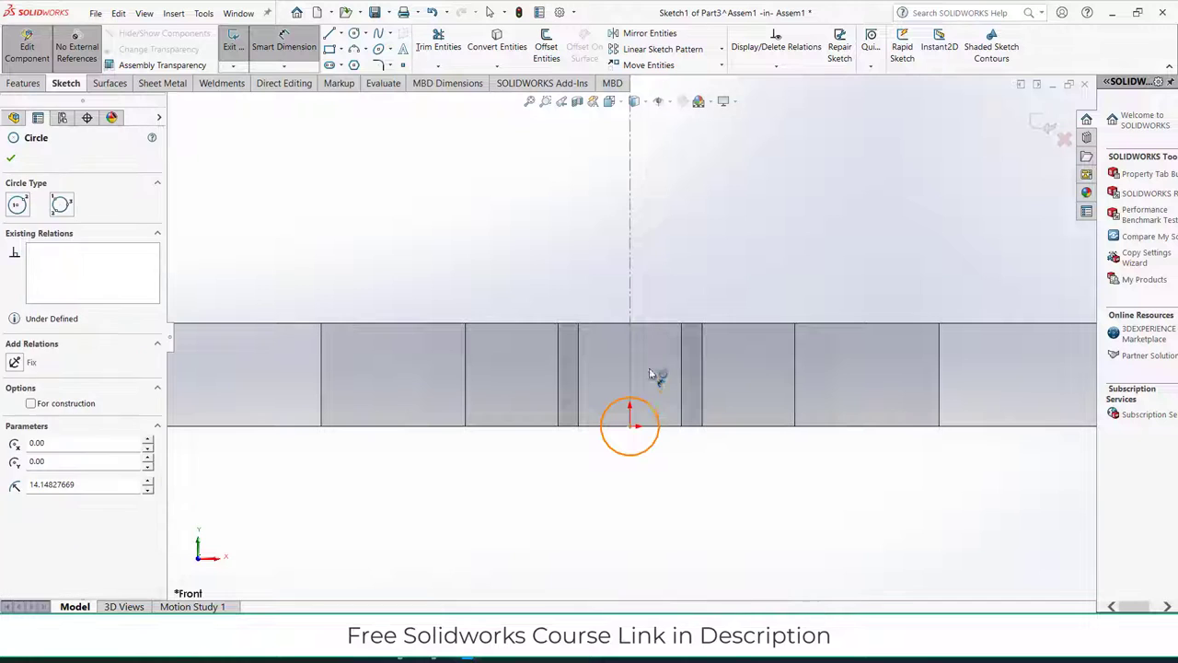
pyautogui.click(717, 256)
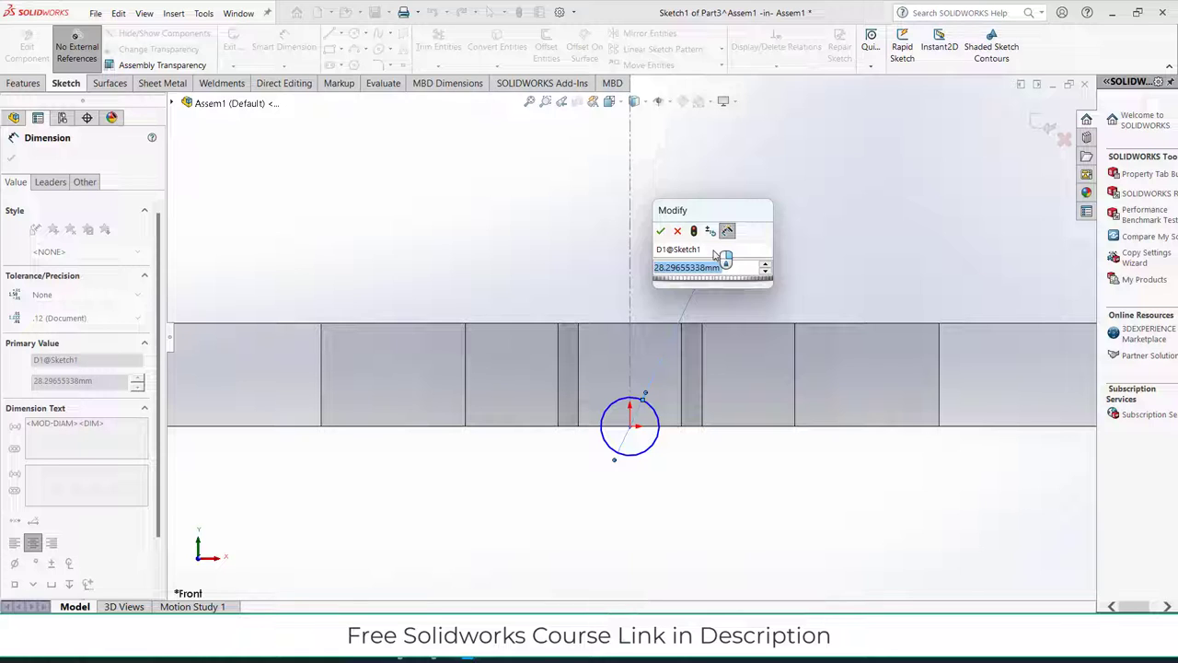
pyautogui.moveTo(966, 131); pyautogui.dragTo(912, 308, button='middle')
pyautogui.scroll(5, 913, 308)
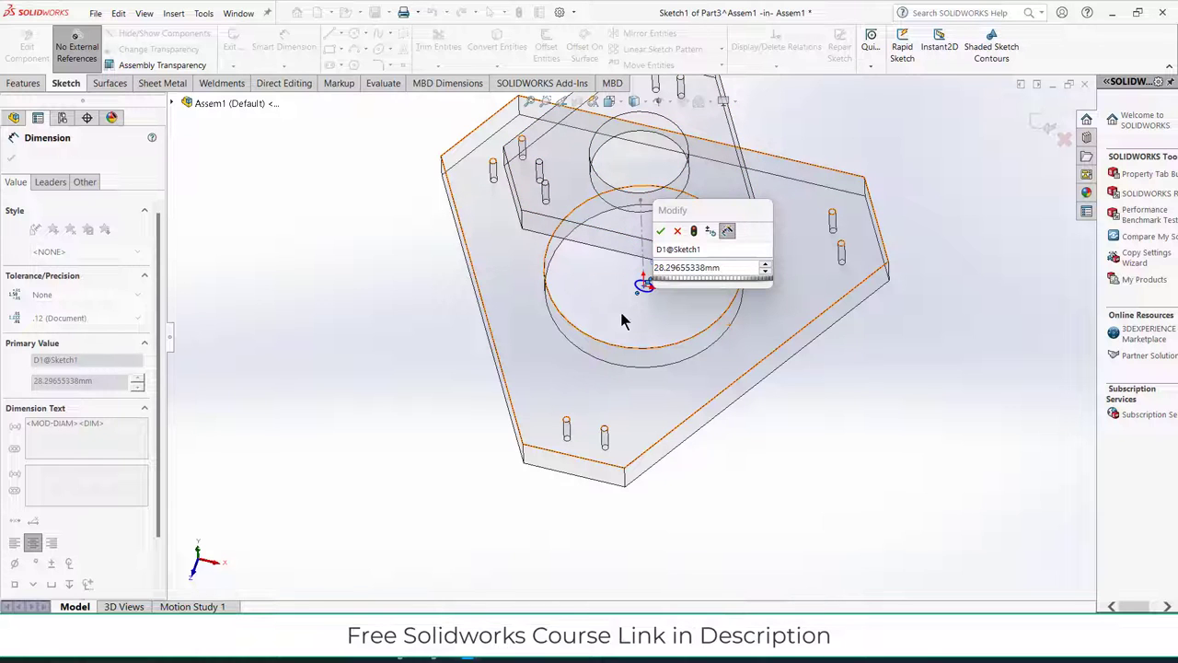
pyautogui.moveTo(733, 374); pyautogui.dragTo(758, 275, button='middle')
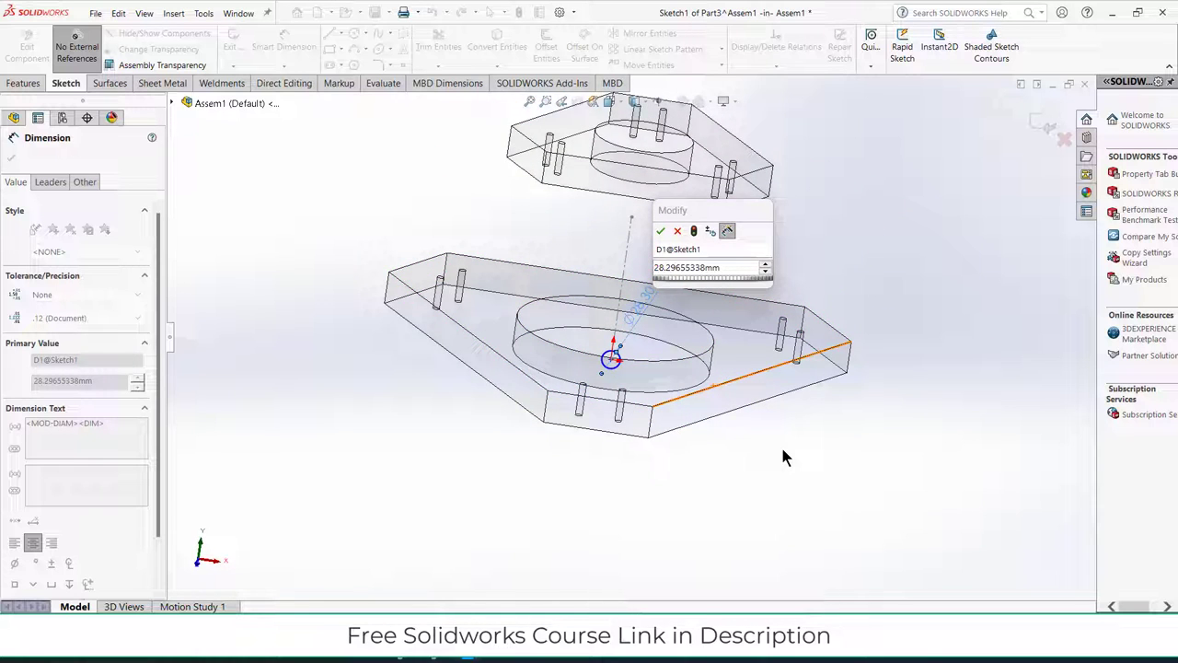
pyautogui.hotkey('ctrl', '1')
pyautogui.moveTo(722, 268); pyautogui.dragTo(483, 244)
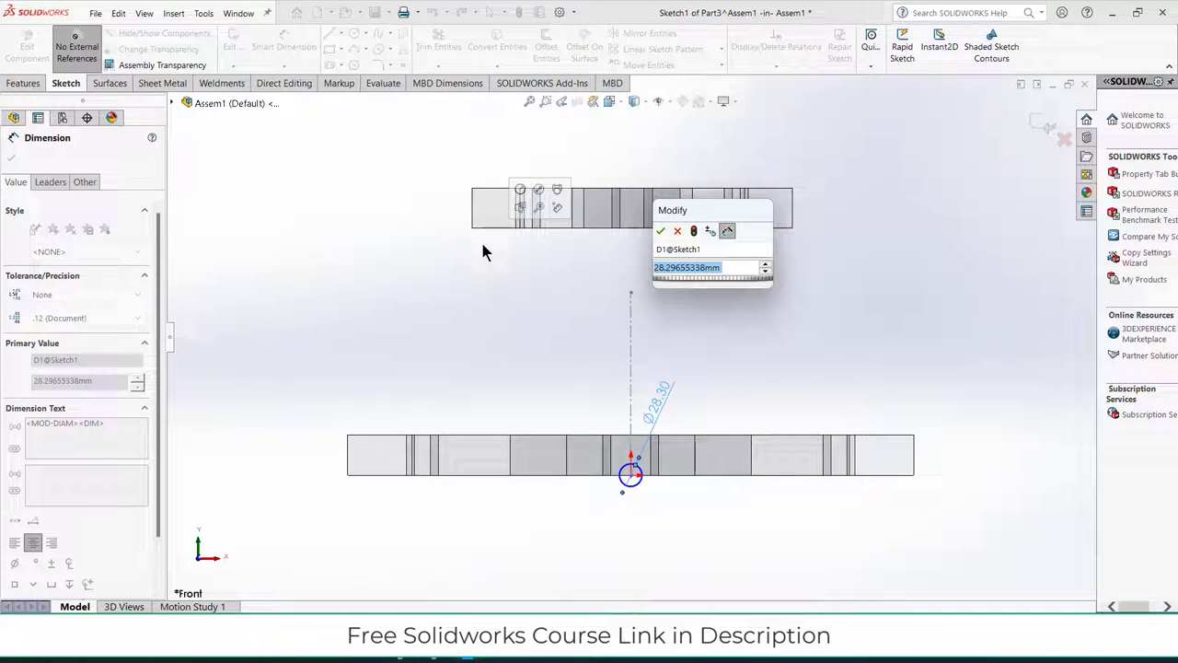
pyautogui.write('30')
pyautogui.press('Return')
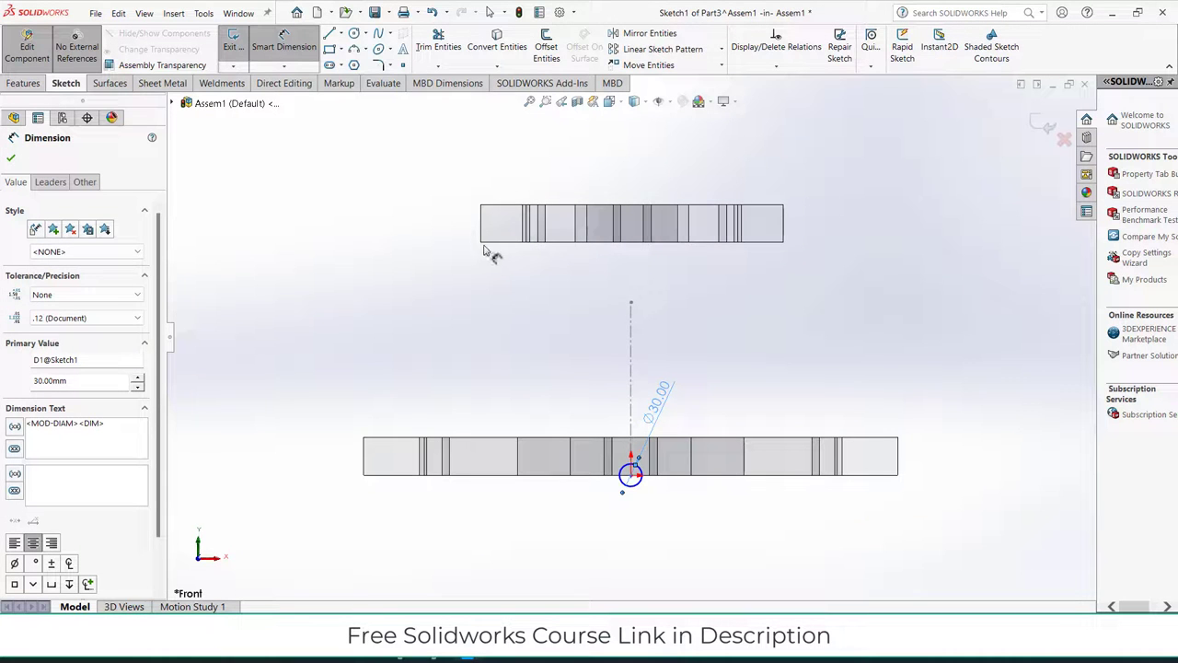
# Draw a horizontal centerline from the origin to the circle's right quadrant point.
pyautogui.scroll(-3, 644, 479)
pyautogui.scroll(3, 657, 476)
pyautogui.scroll(-3, 652, 432)
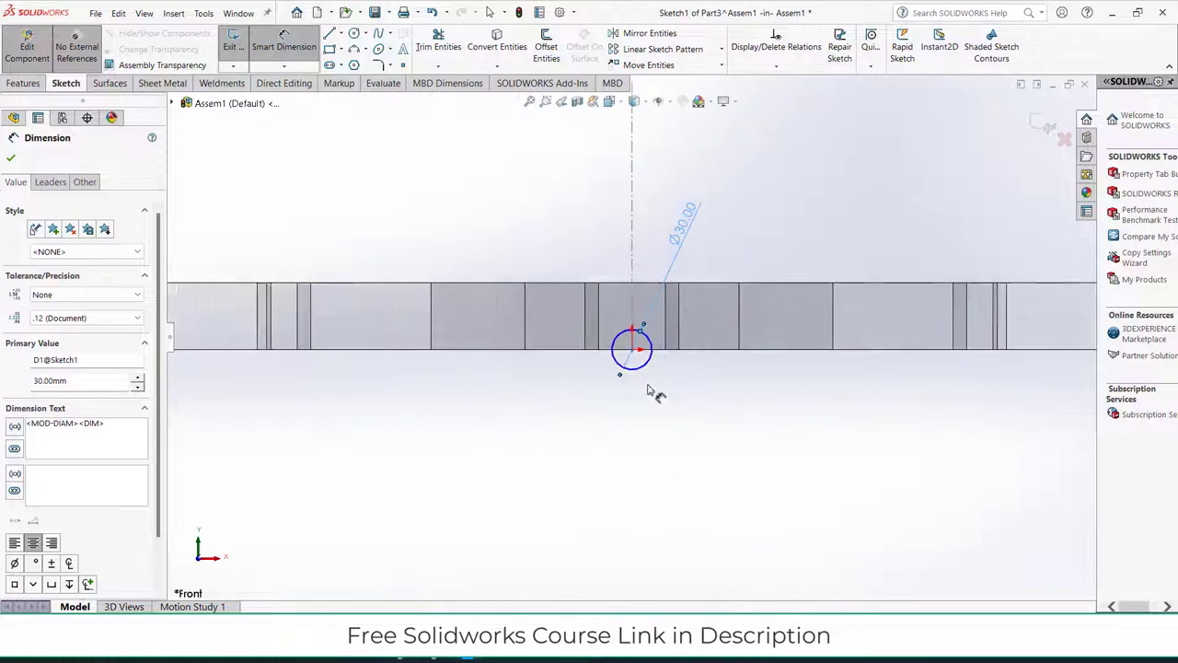
pyautogui.scroll(-2, 647, 390)
pyautogui.click(340, 34)
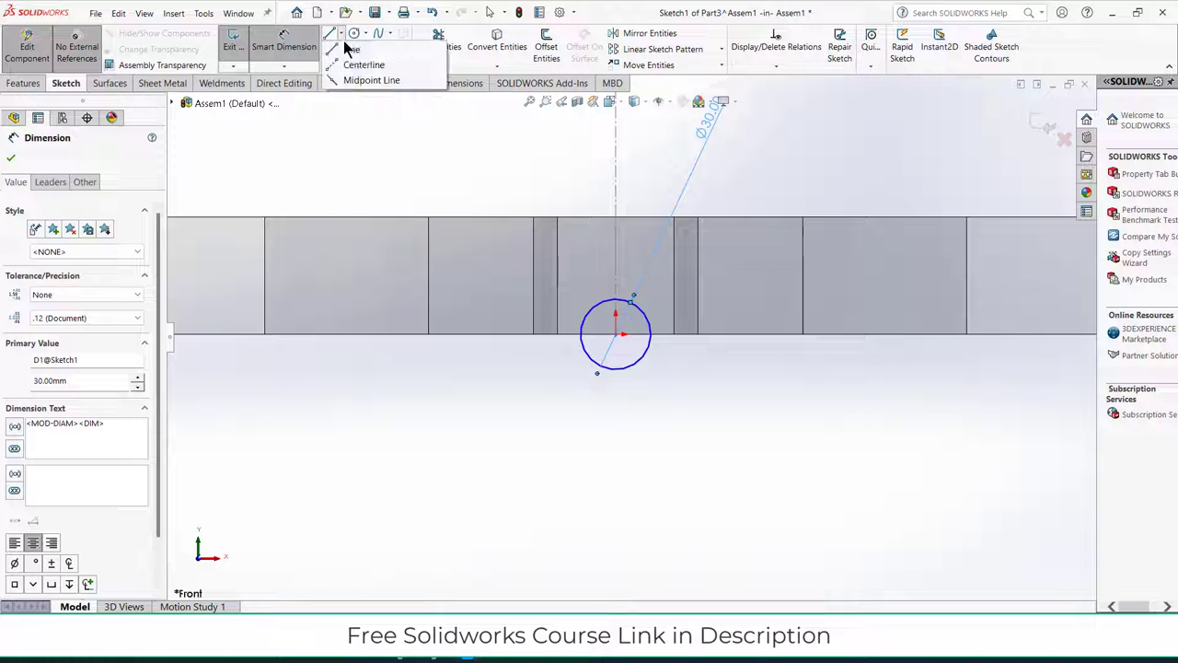
pyautogui.click(355, 64)
pyautogui.click(616, 334)
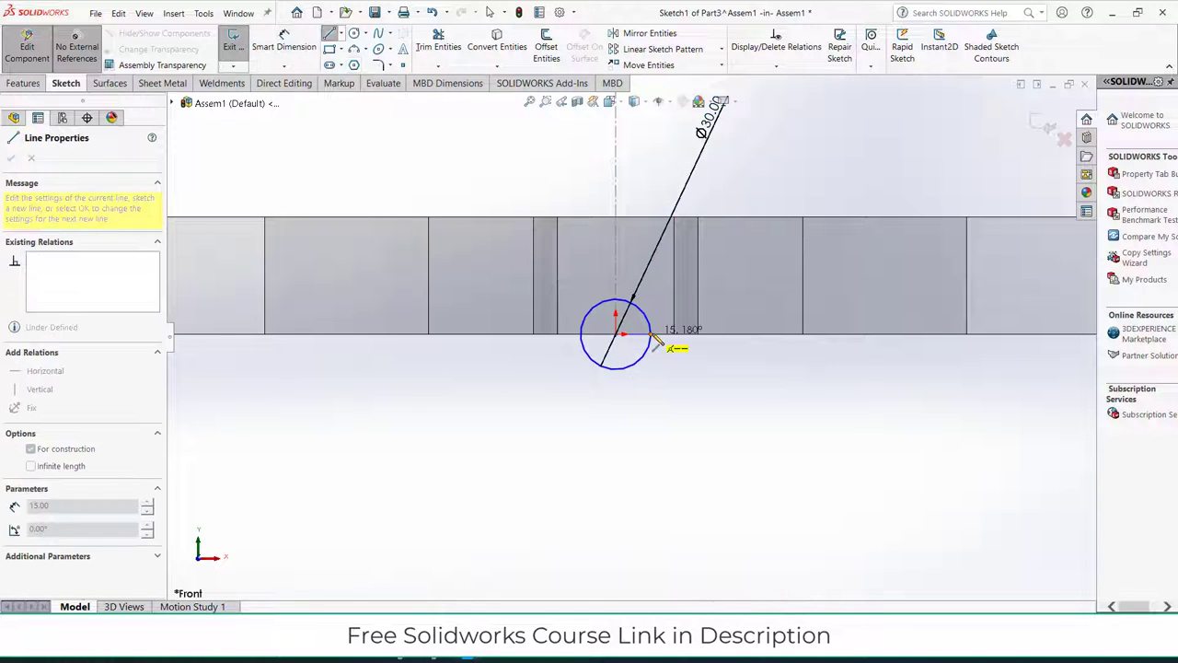
pyautogui.click(651, 334)
pyautogui.press('Escape')
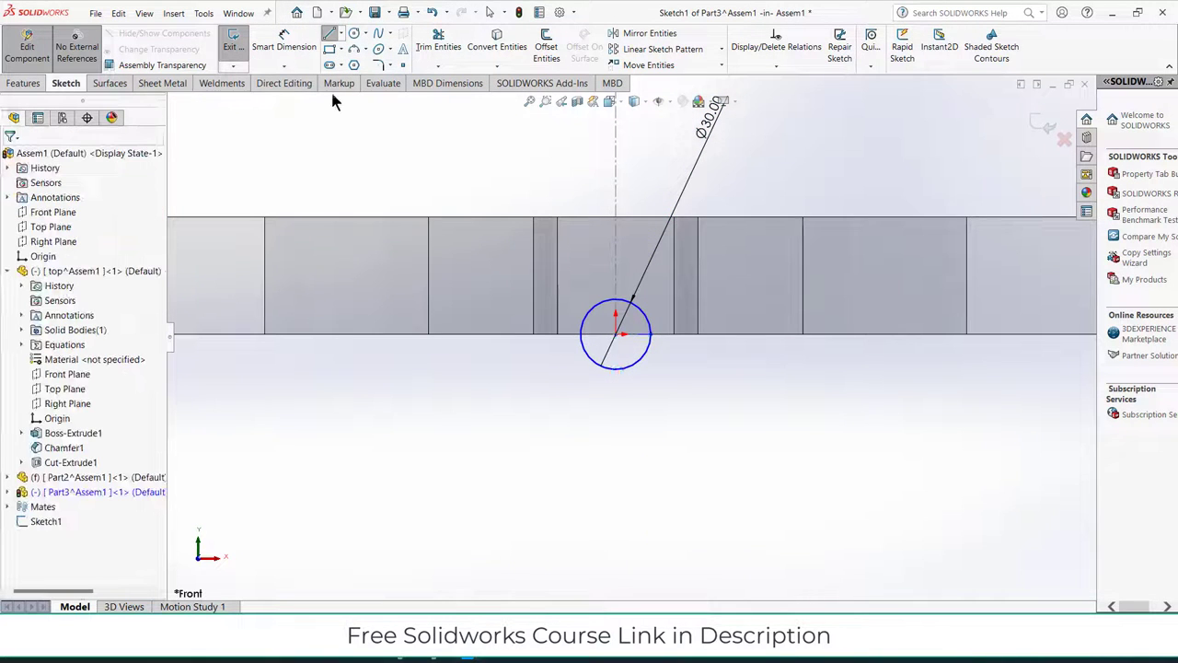
# Draw a vertical centerline from the origin down to the circle's bottom quadrant point.
pyautogui.click(340, 34)
pyautogui.click(354, 64)
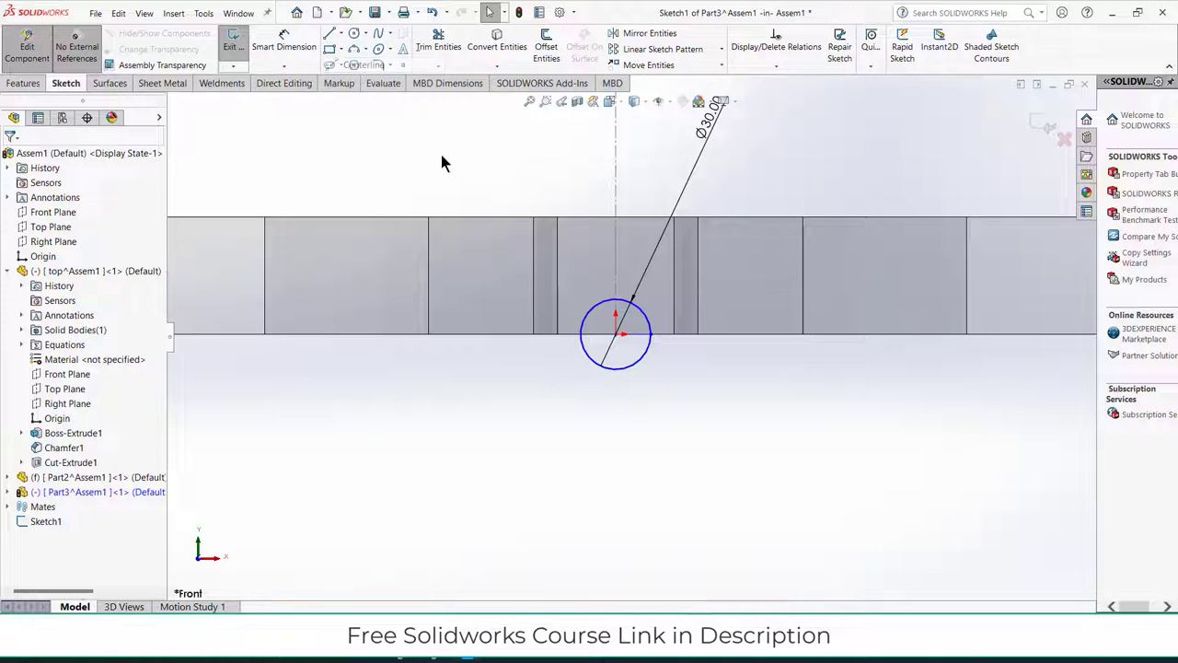
pyautogui.click(616, 335)
pyautogui.click(617, 372)
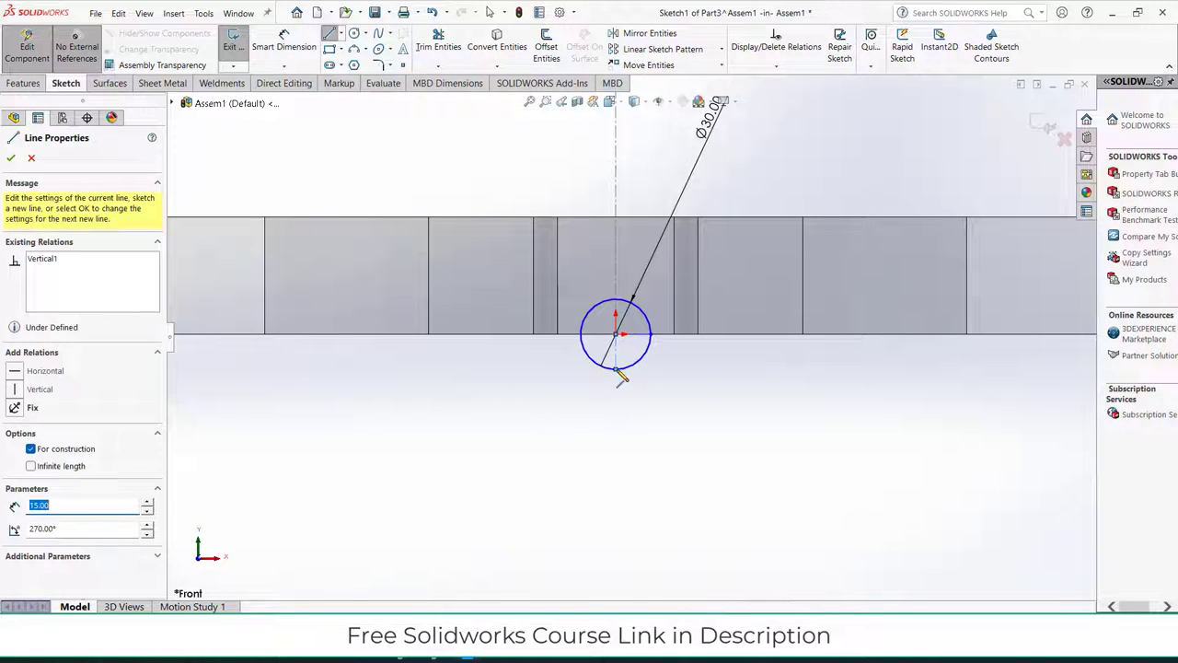
pyautogui.press('Escape')
# Power-trim the circle so only the lower-right quarter arc between the two centerlines is left.
pyautogui.click(439, 37)
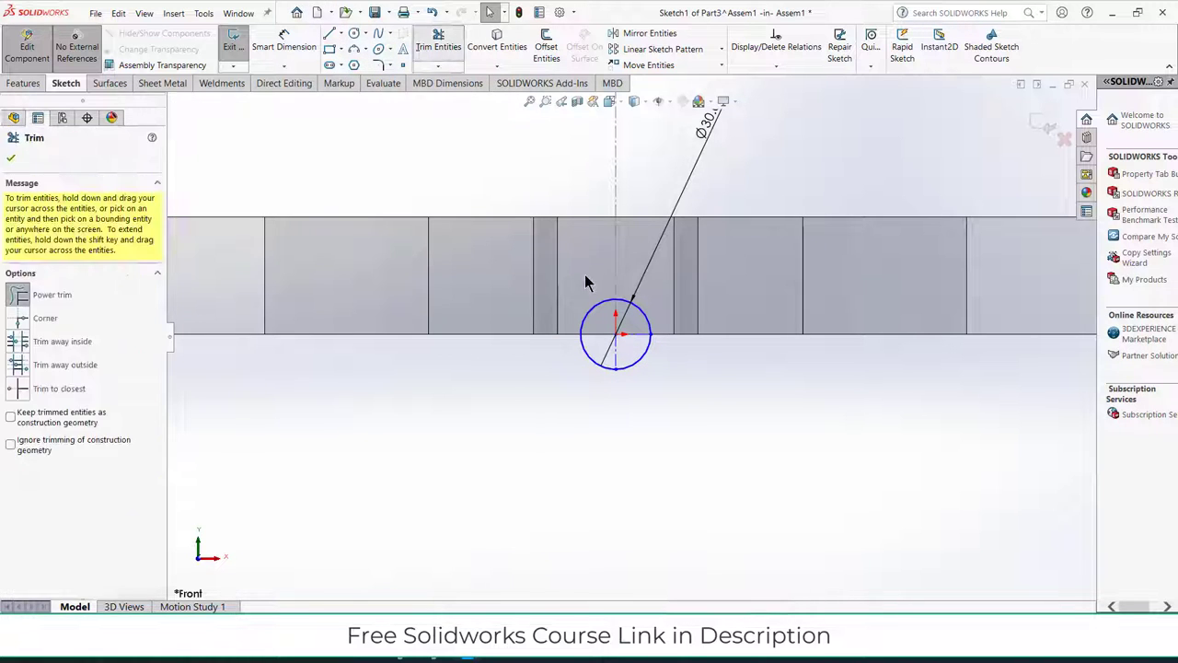
pyautogui.scroll(-3, 586, 277)
pyautogui.moveTo(643, 323); pyautogui.dragTo(651, 332)
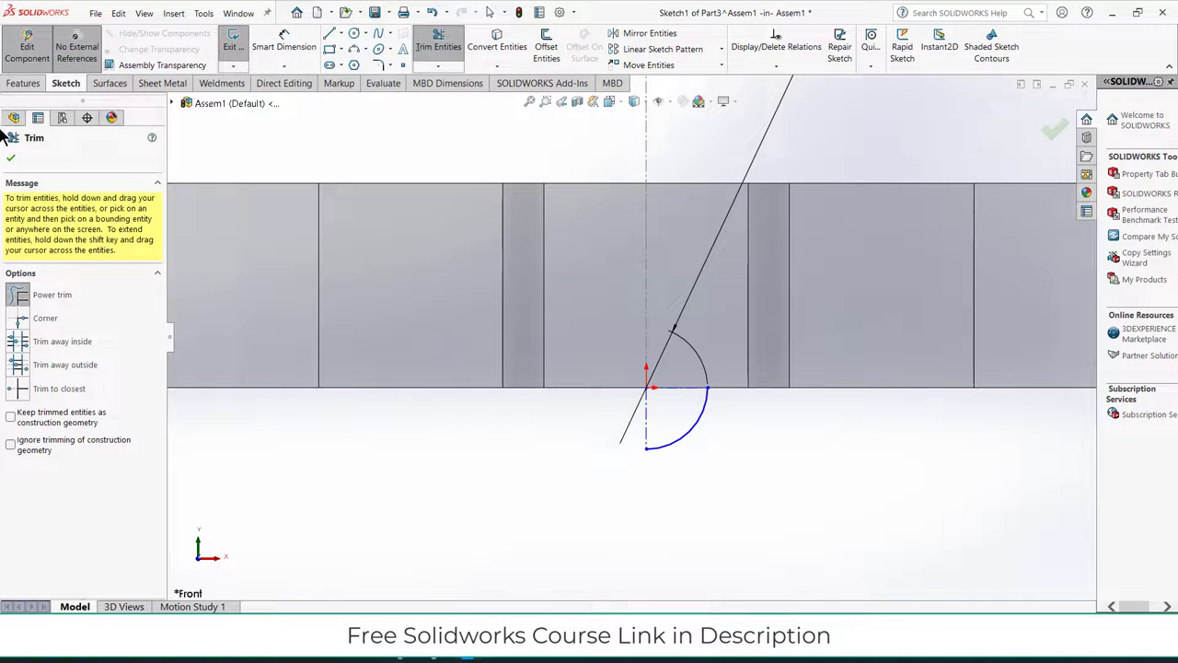
# Revolve the open arc 360 degrees about the short vertical centerline as a 5 mm one-direction thin feature, declining automatic sketch closing.
pyautogui.click(23, 83)
pyautogui.click(283, 51)
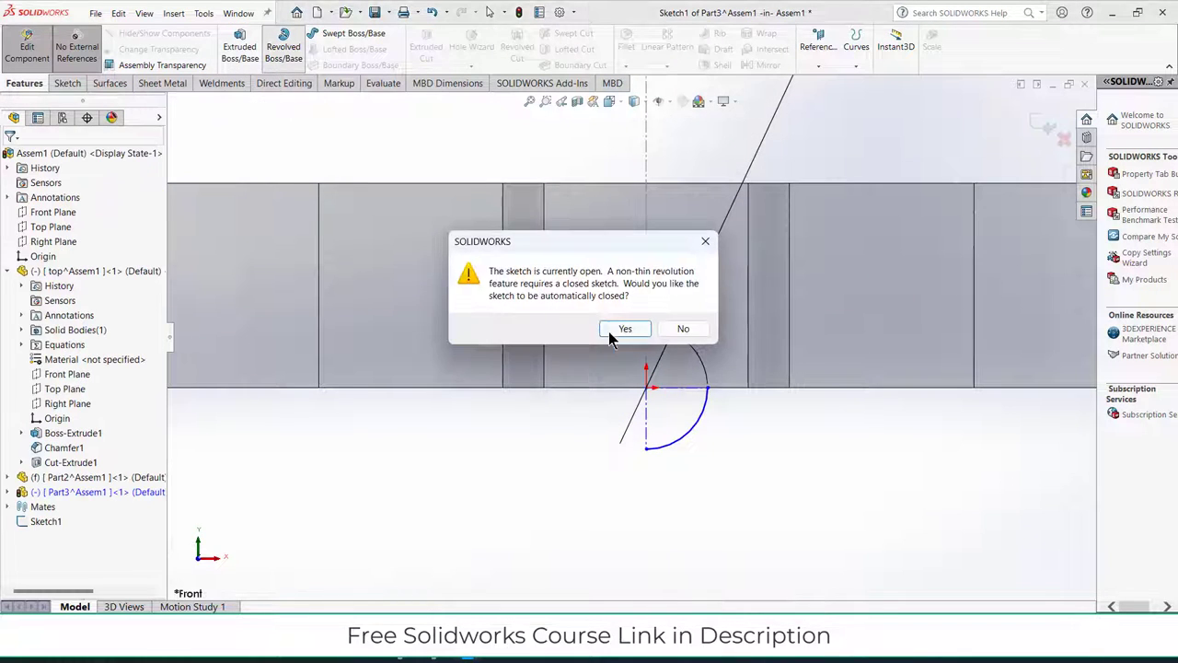
pyautogui.click(681, 329)
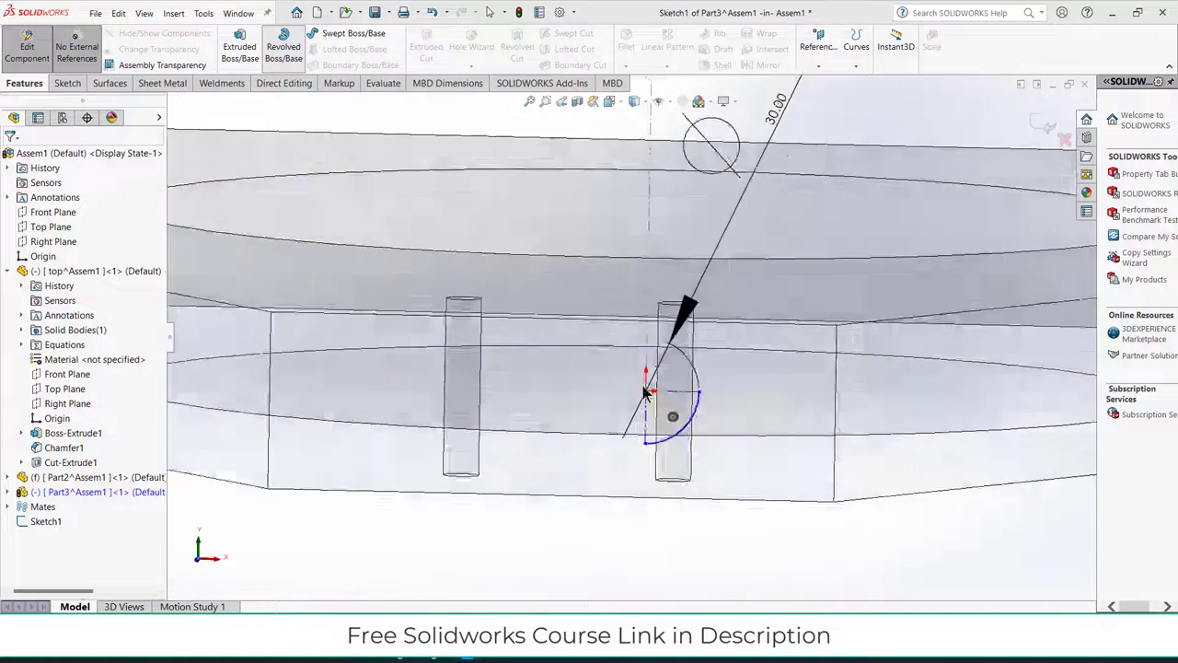
pyautogui.scroll(5, 643, 405)
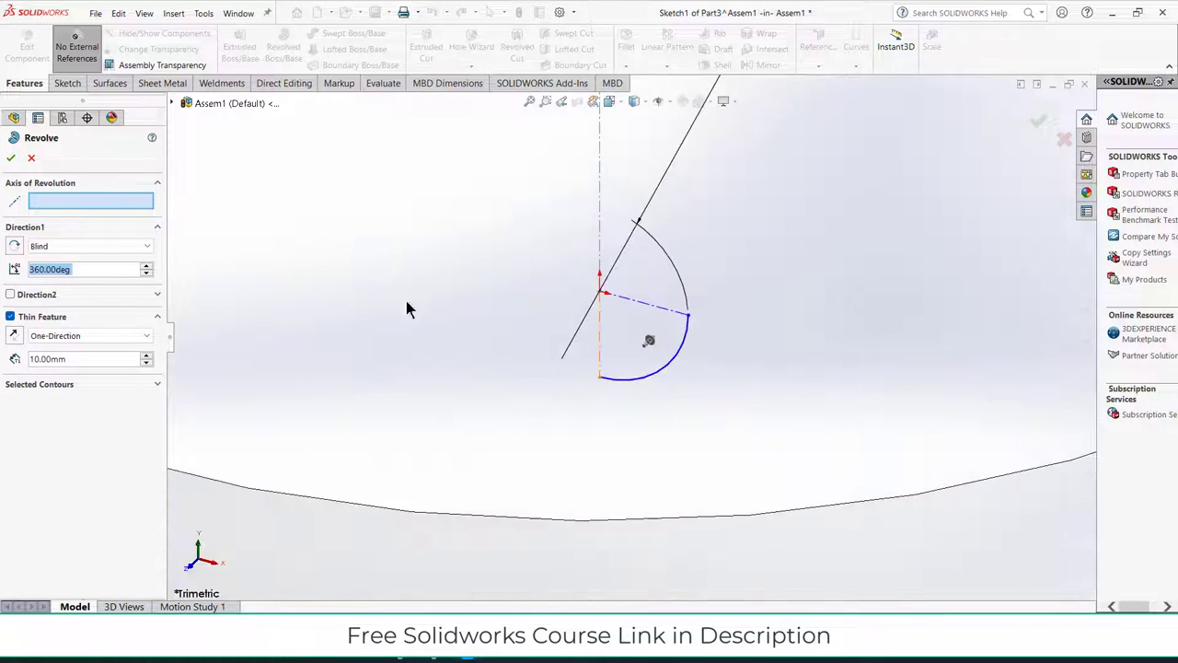
pyautogui.click(599, 340)
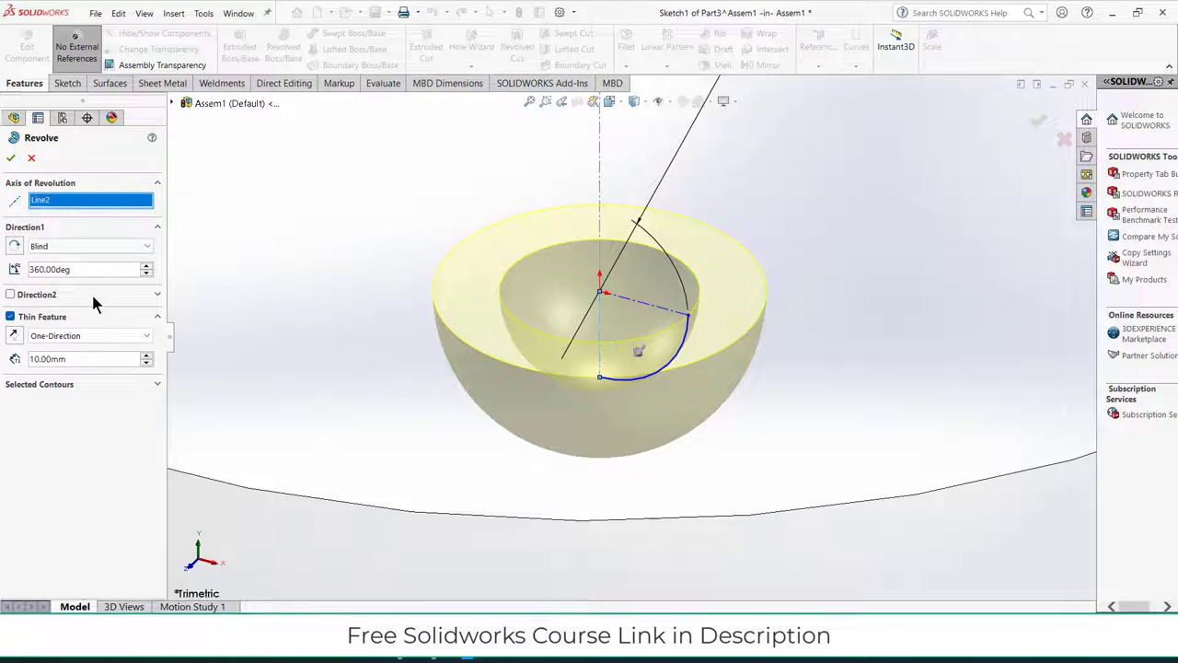
pyautogui.click(77, 358)
pyautogui.write('5')
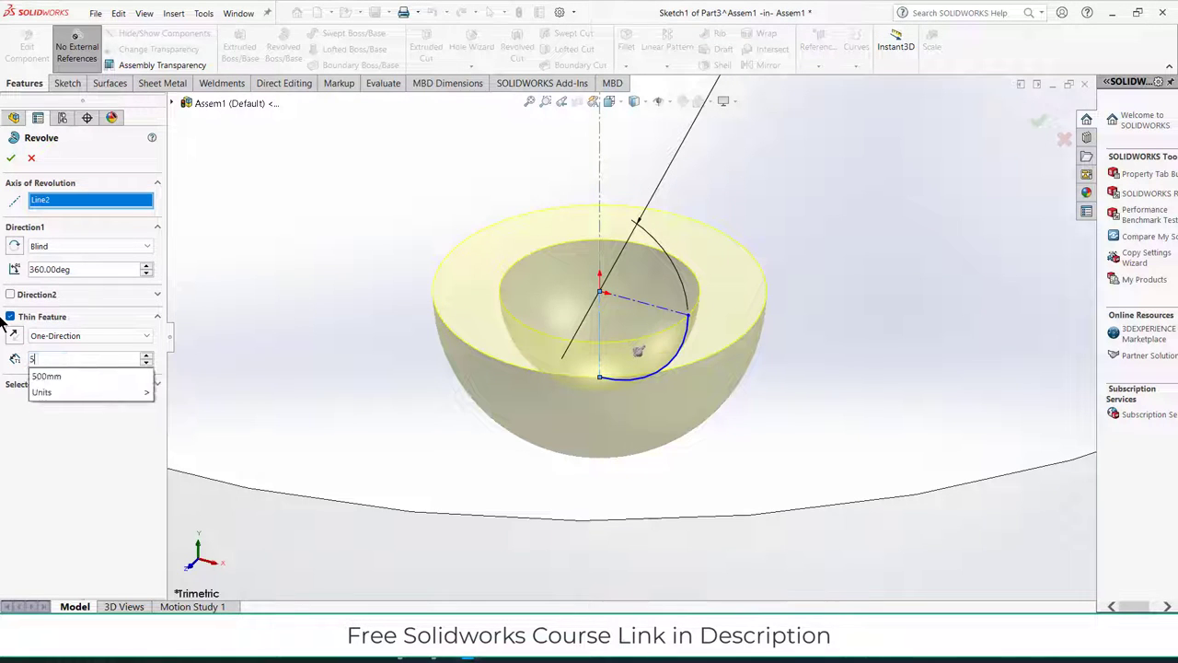
pyautogui.press('Return')
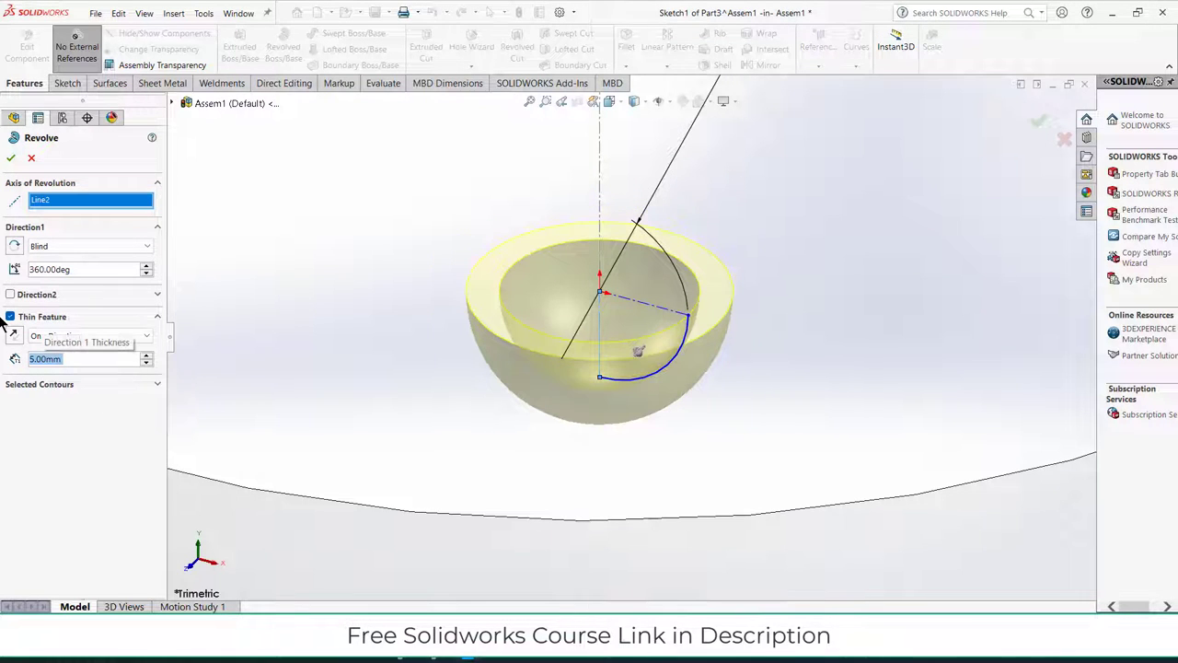
pyautogui.click(11, 158)
pyautogui.scroll(-4, 792, 450)
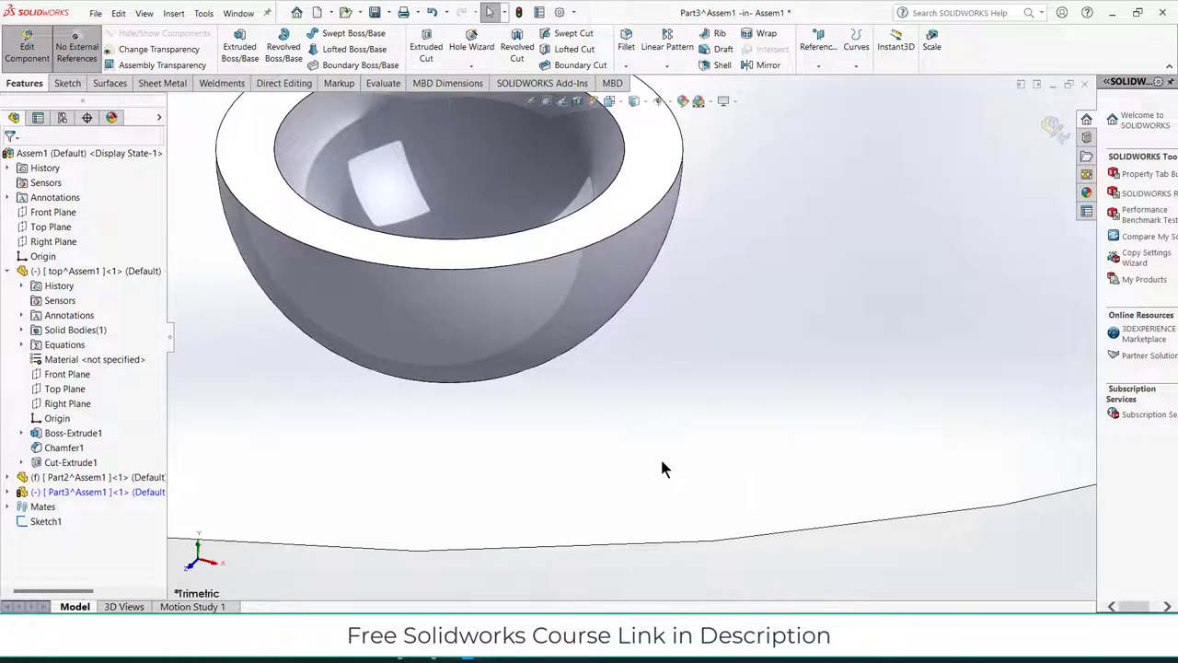
pyautogui.scroll(10, 660, 456)
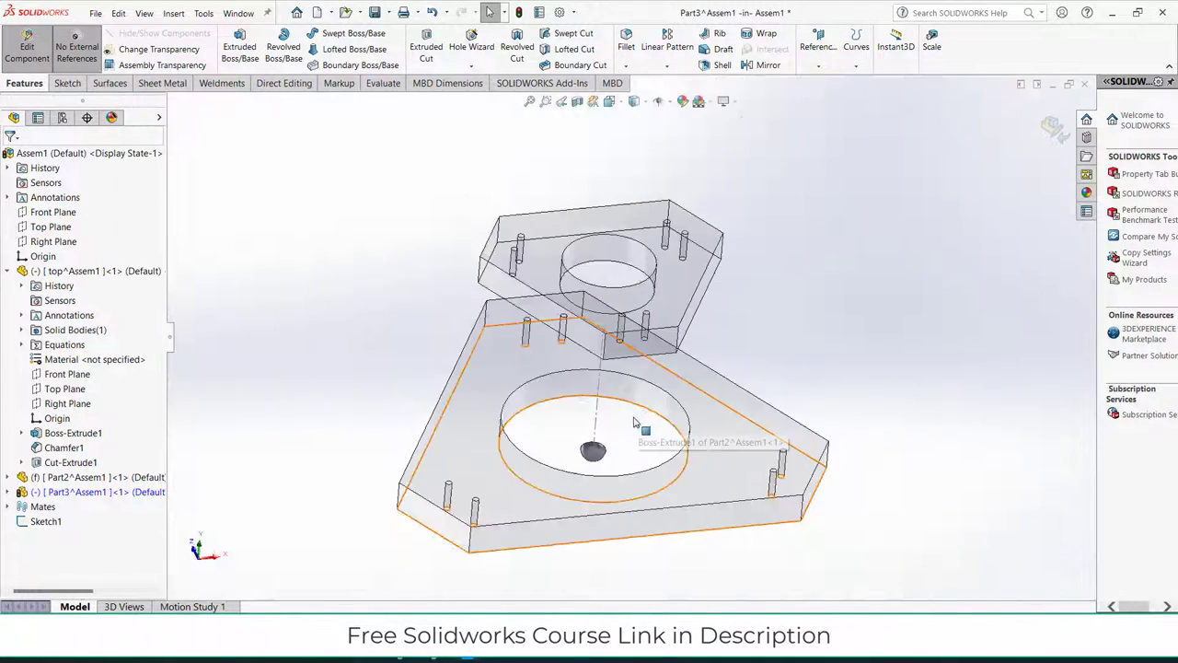
pyautogui.moveTo(633, 418); pyautogui.dragTo(604, 439, button='middle')
pyautogui.scroll(-3, 604, 439)
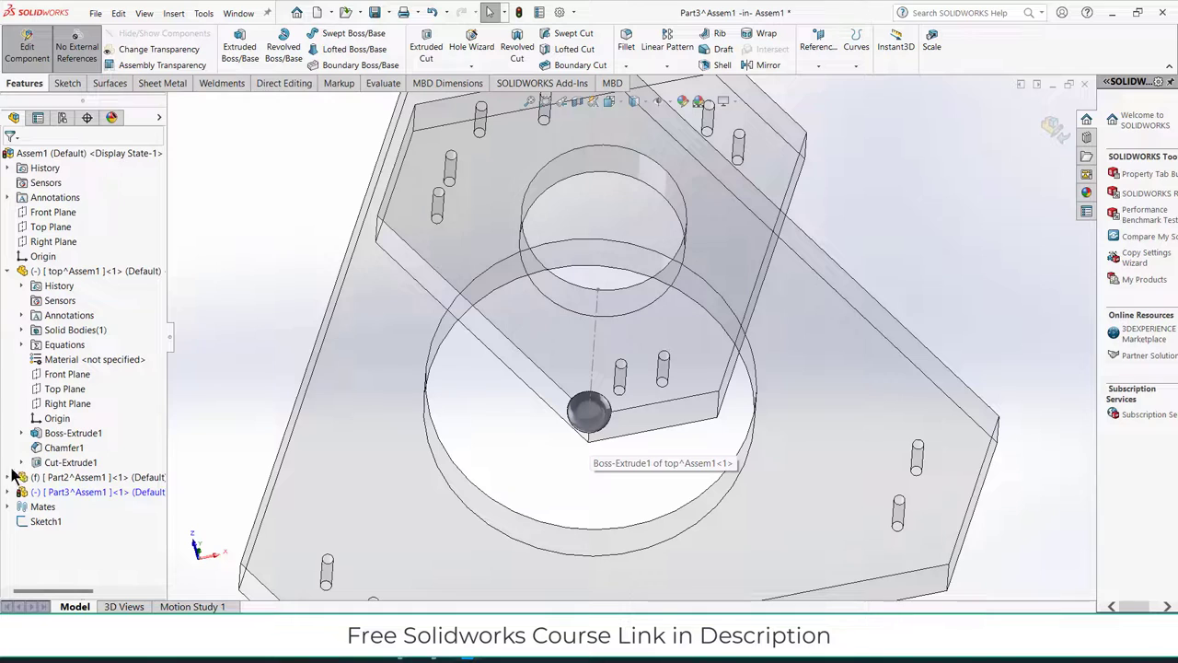
# Start a sketch on the socket part's Top Plane and draw a circle about 9 mm in diameter centred on the origin.
pyautogui.click(8, 491)
pyautogui.click(57, 521)
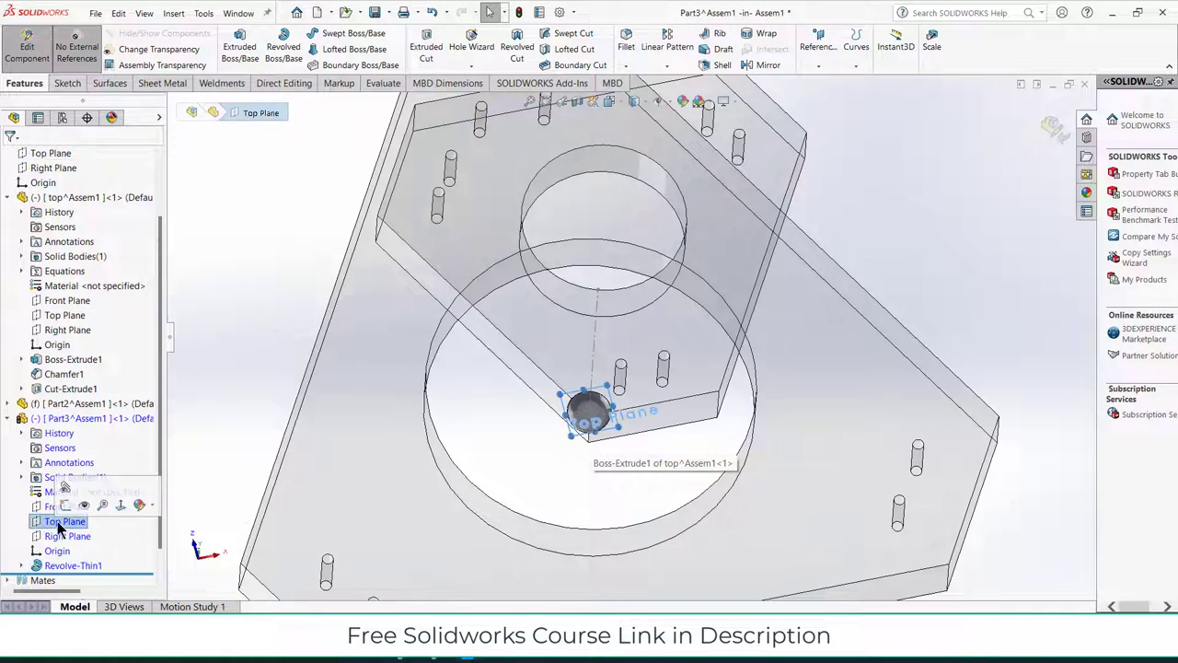
pyautogui.click(64, 504)
pyautogui.scroll(-8, 588, 291)
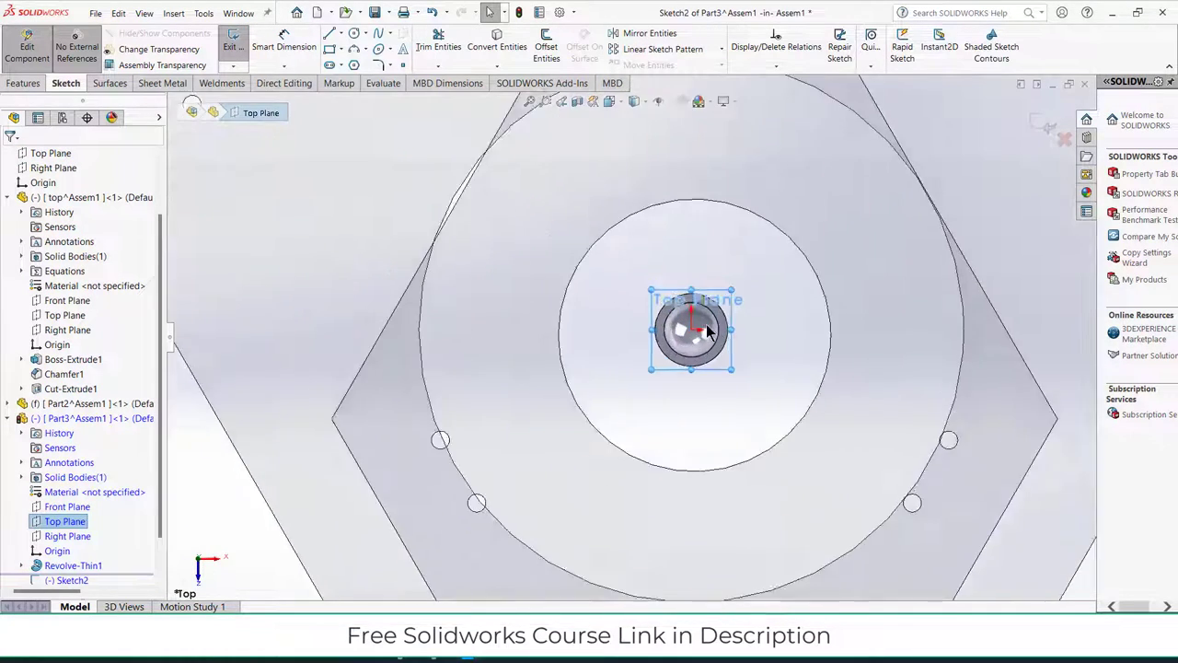
pyautogui.click(354, 35)
pyautogui.click(353, 34)
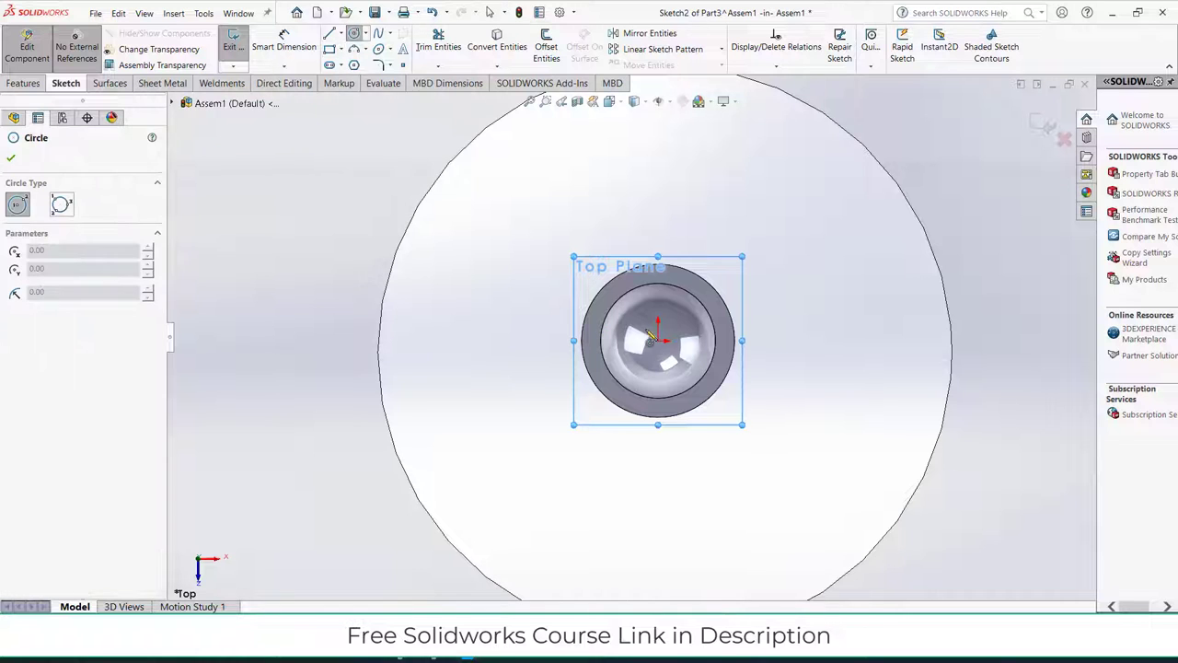
pyautogui.click(657, 340)
pyautogui.click(675, 341)
# Dimension the circle's diameter to 10 mm.
pyautogui.click(285, 46)
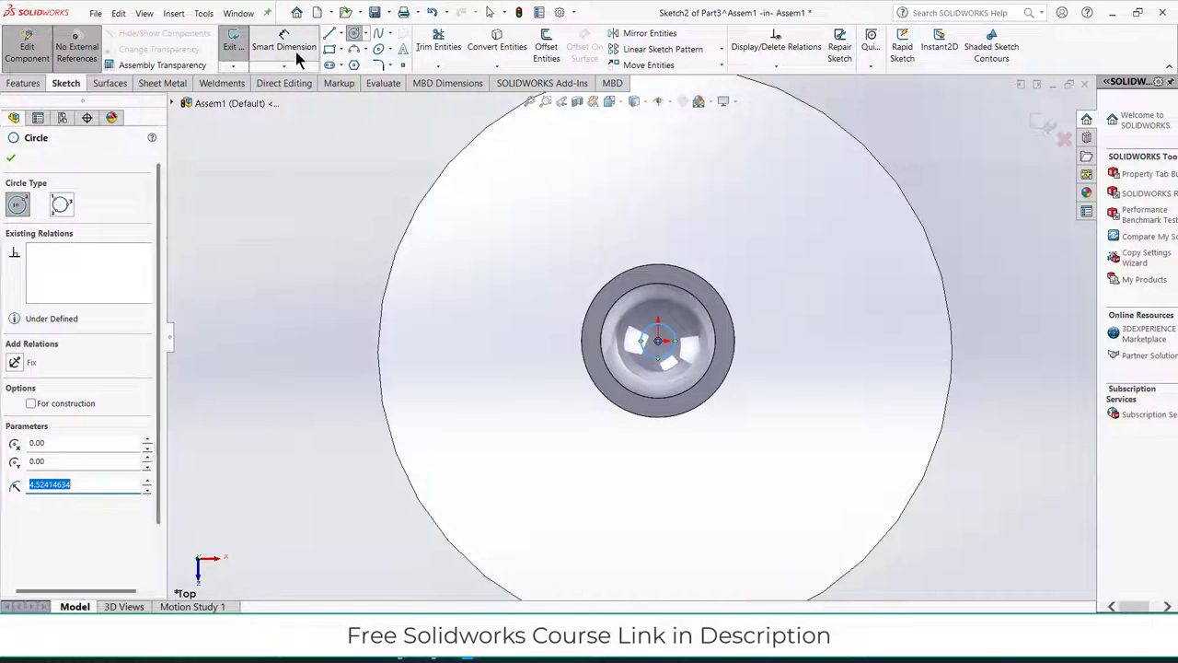
pyautogui.click(672, 351)
pyautogui.click(835, 314)
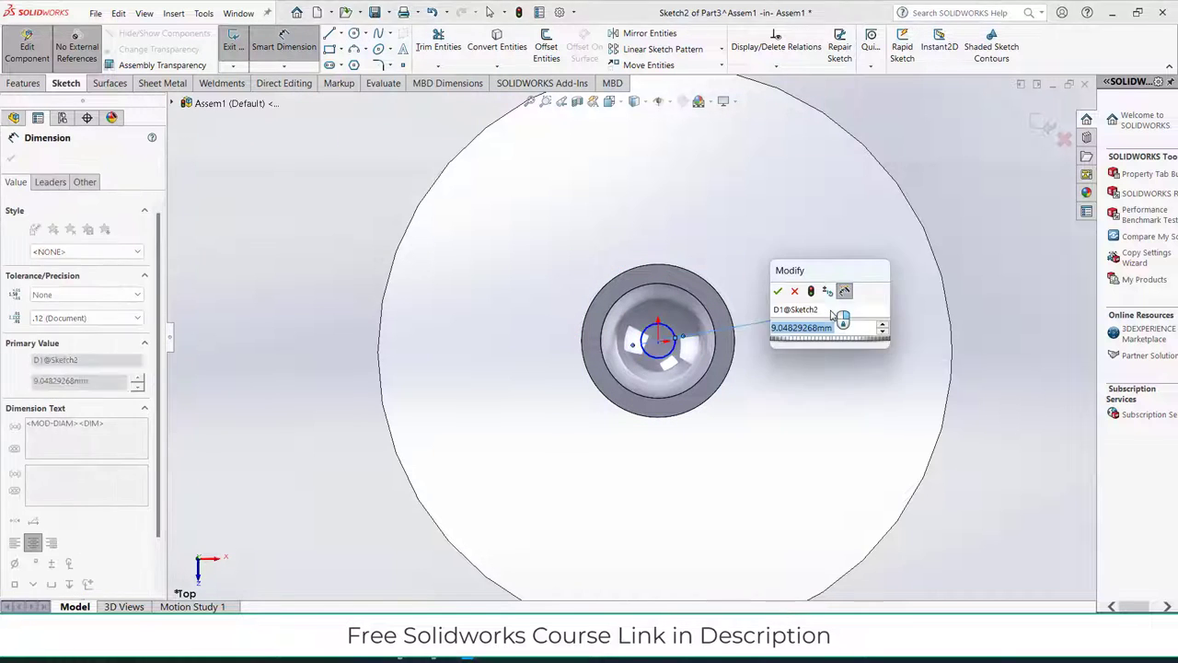
pyautogui.write('10')
pyautogui.press('Return')
pyautogui.scroll(5, 788, 370)
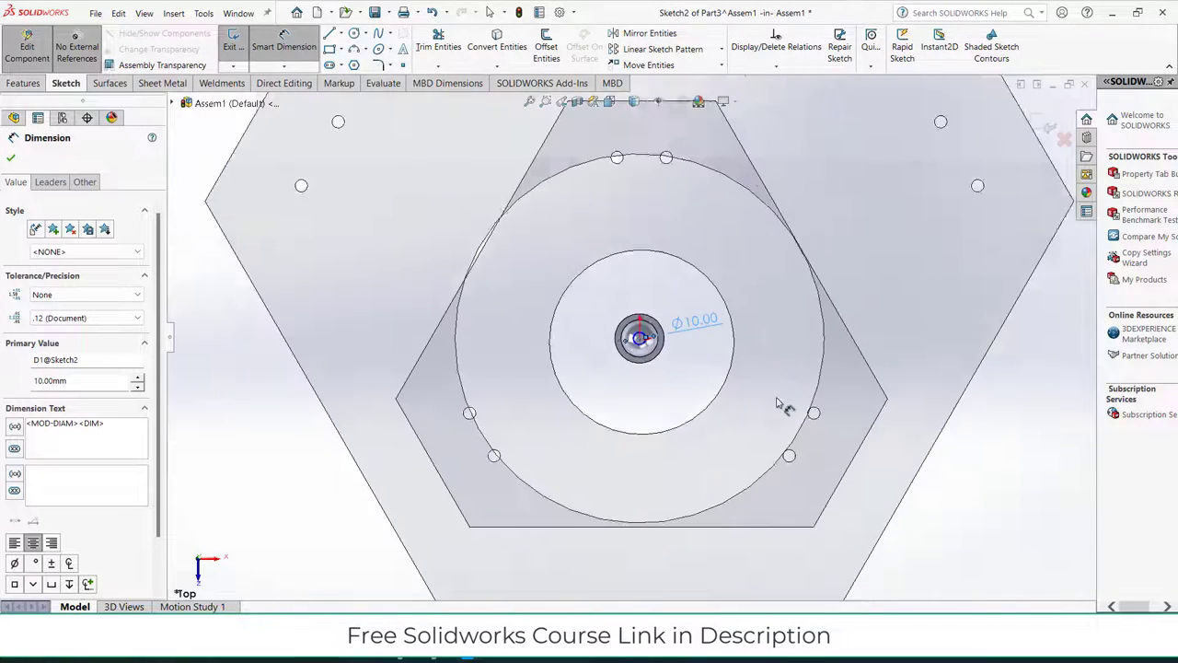
# Start a boss extrude of the 10 mm circle, reversed towards the dome, with a blind depth of 80 mm.
pyautogui.moveTo(789, 429); pyautogui.dragTo(665, 328, button='middle')
pyautogui.scroll(-2, 691, 386)
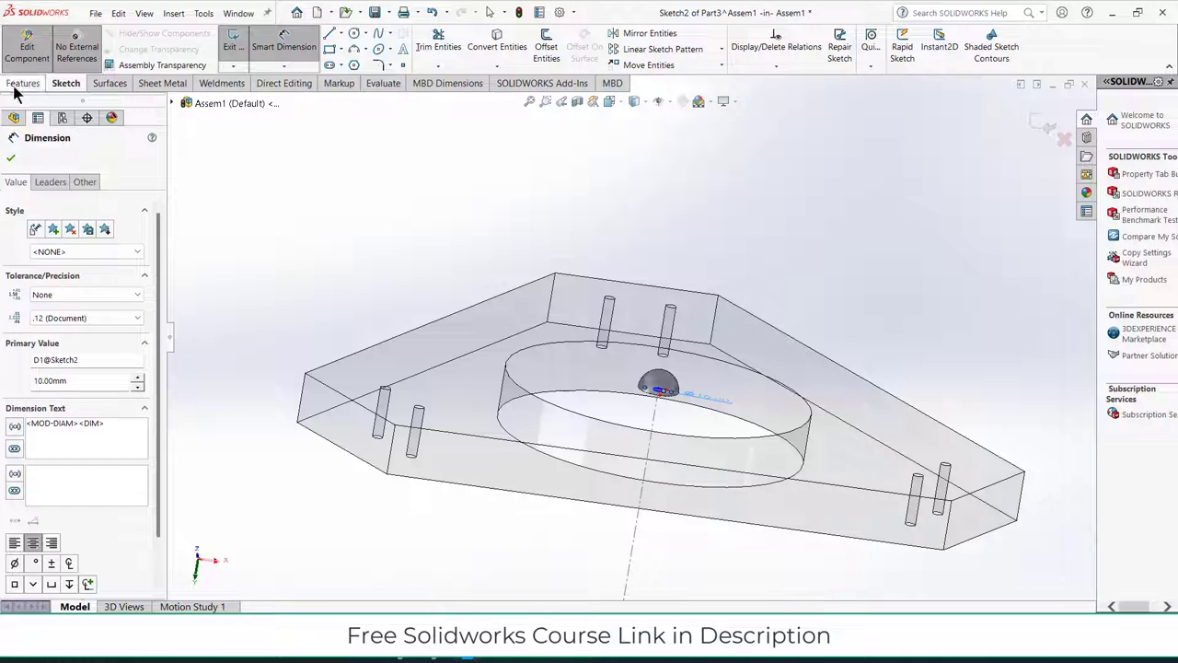
pyautogui.click(23, 83)
pyautogui.click(240, 46)
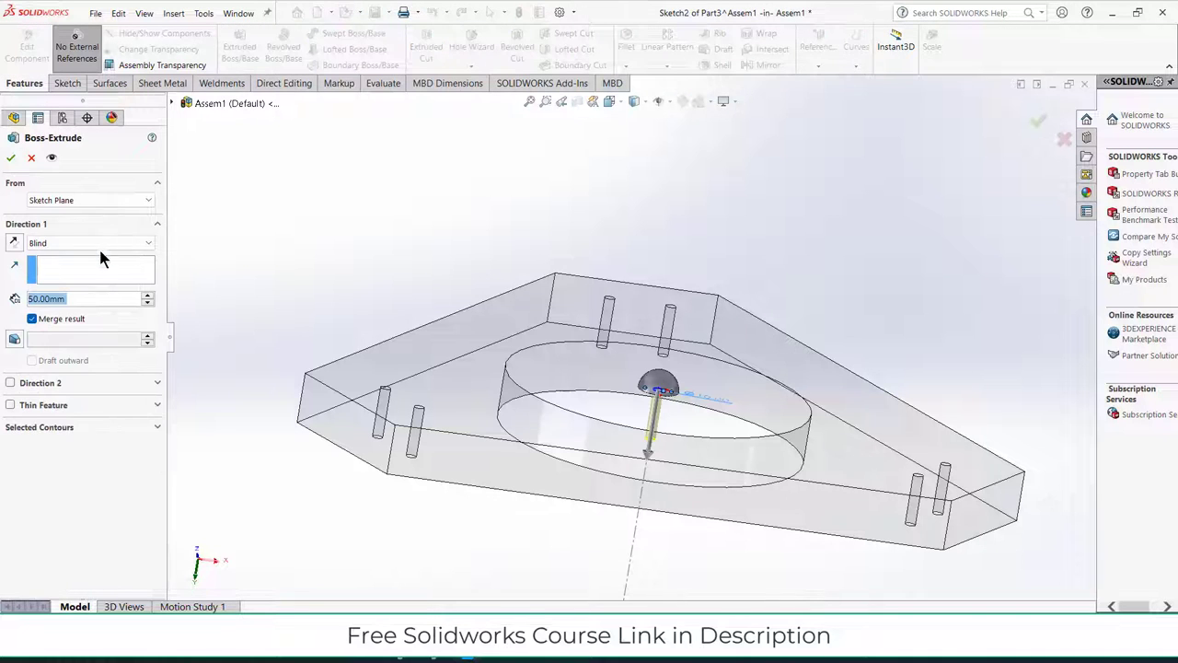
pyautogui.click(14, 243)
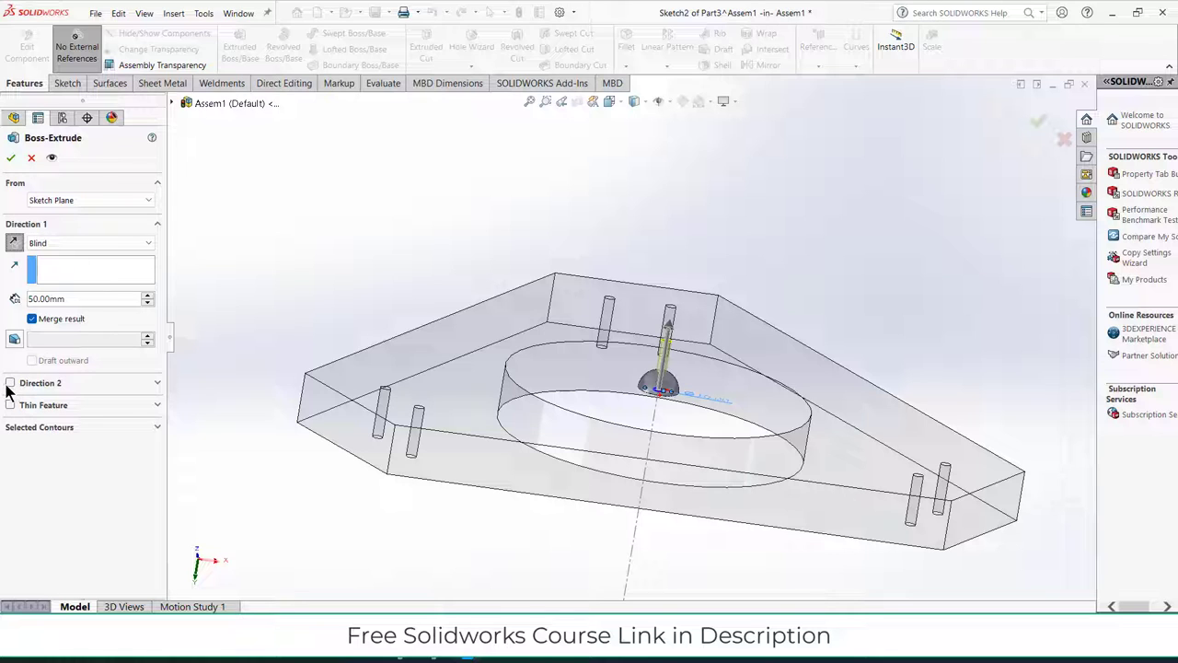
pyautogui.scroll(3, 86, 297)
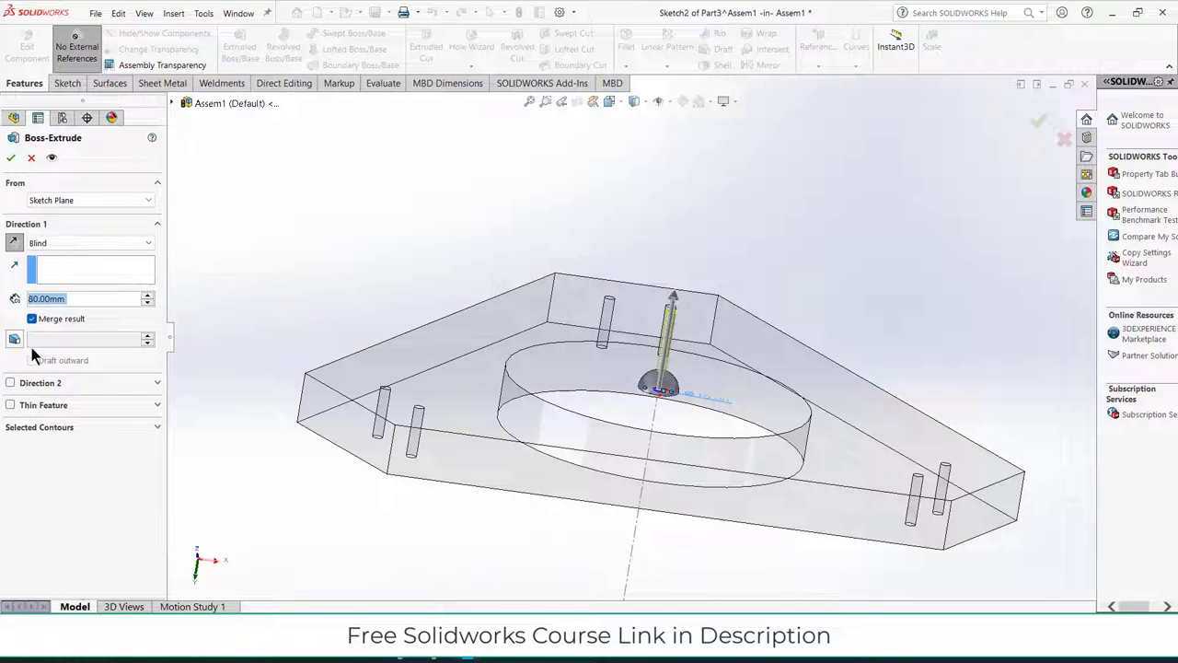
# Add a second extrude direction that ends up to the surface of the hemisphere.
pyautogui.click(10, 384)
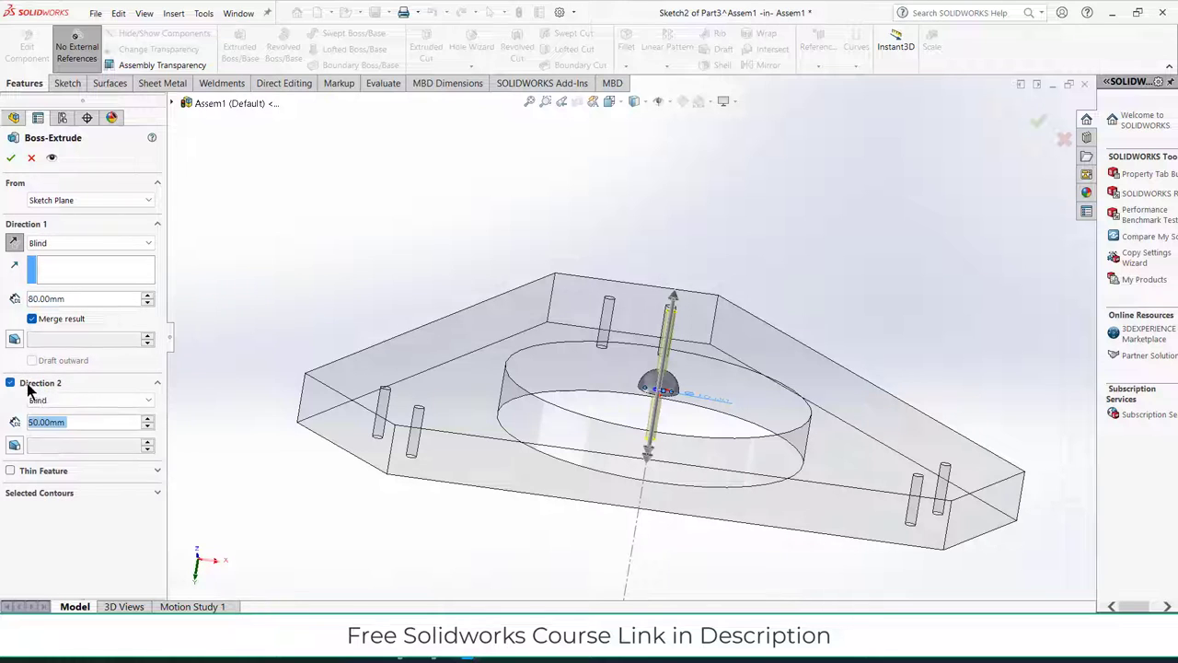
pyautogui.click(88, 399)
pyautogui.click(80, 444)
pyautogui.scroll(-2, 598, 381)
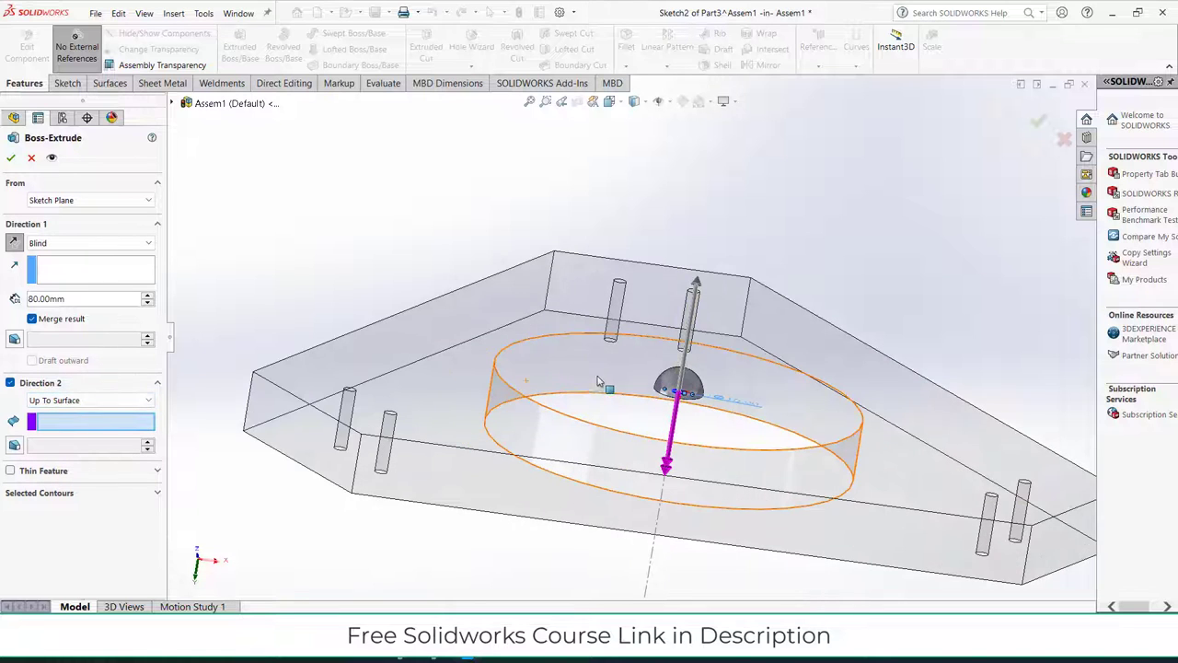
pyautogui.scroll(-2, 598, 381)
pyautogui.click(720, 397)
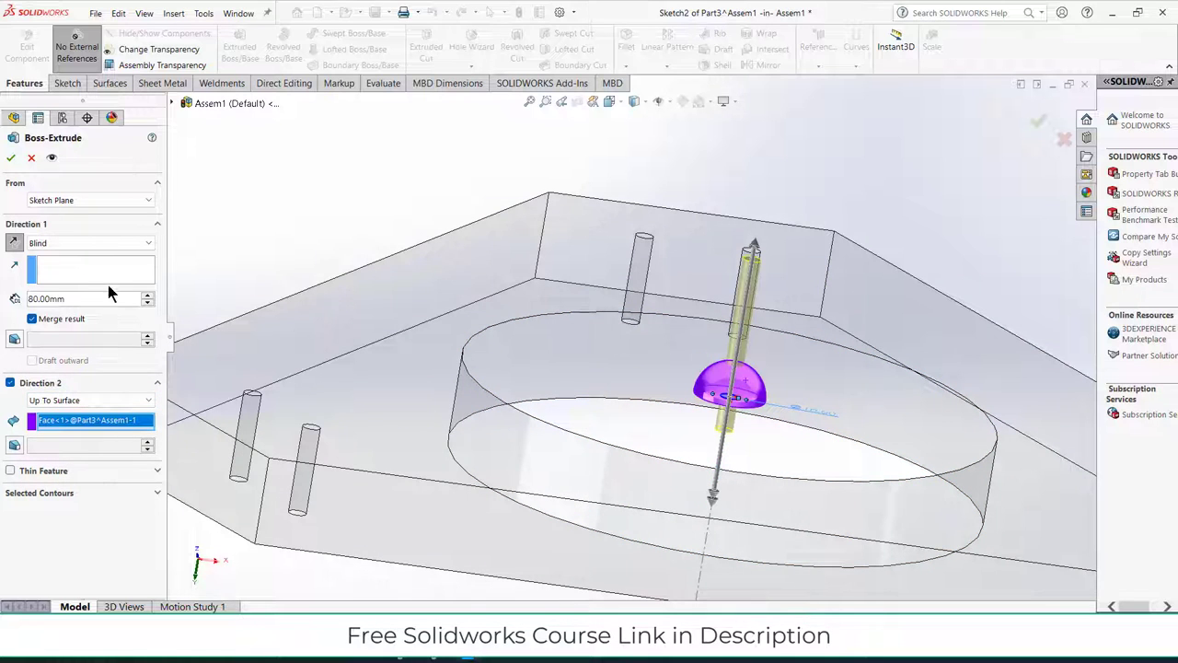
# Set the first direction's blind depth to 40 mm and complete the two-direction extrude.
pyautogui.scroll(-3, 97, 303)
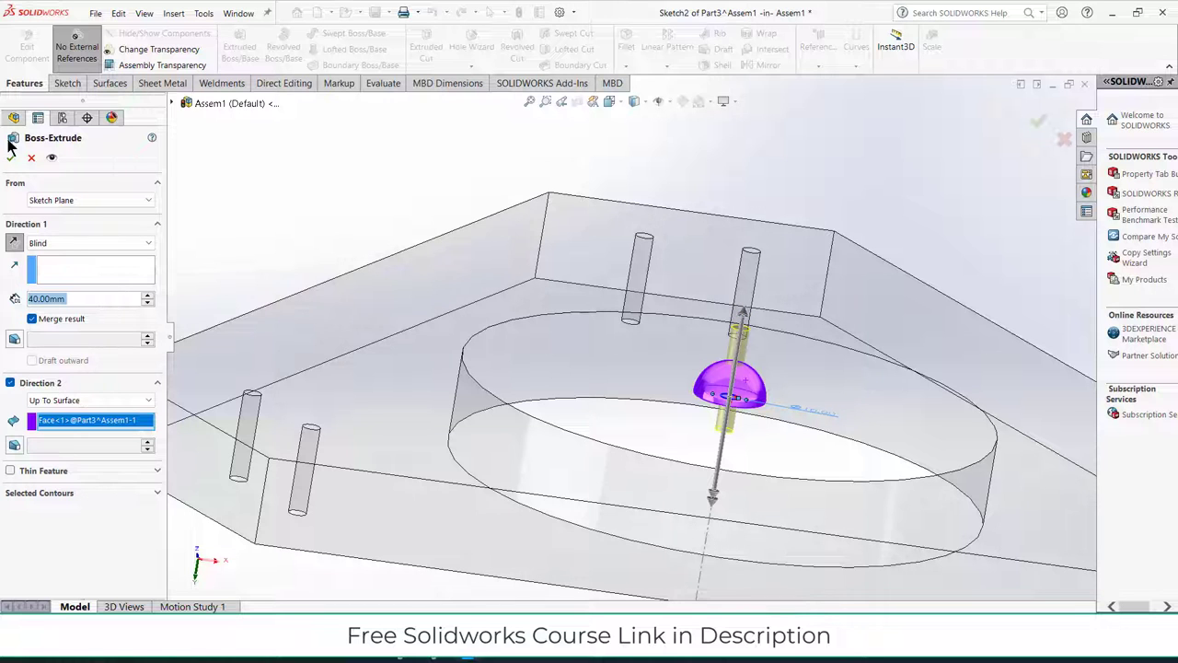
pyautogui.moveTo(661, 339); pyautogui.dragTo(652, 307, button='middle')
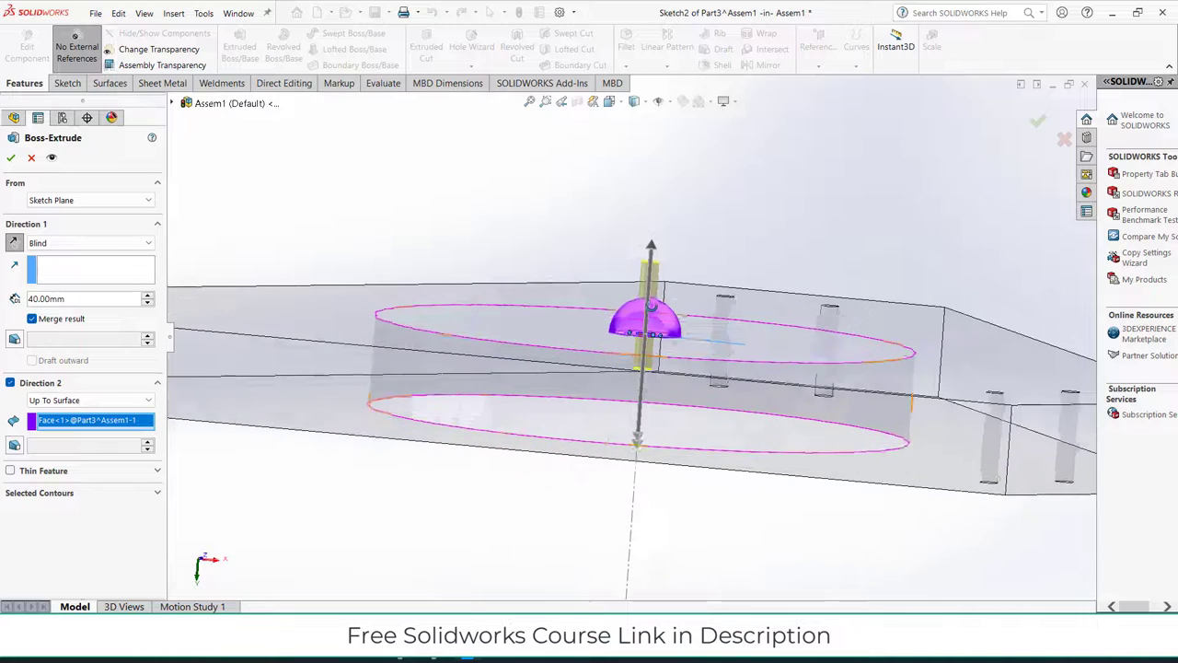
pyautogui.click(12, 158)
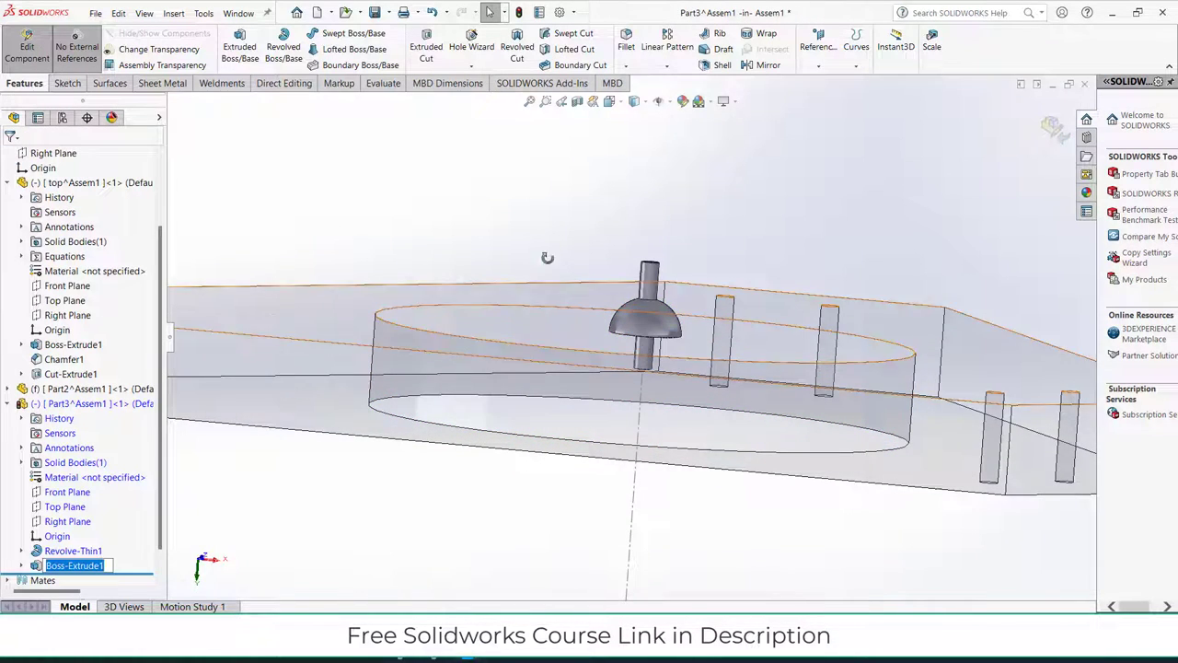
# Undo the two-direction extrude and return to the 10 mm circle sketch.
pyautogui.moveTo(547, 258)
pyautogui.mouseDown(button='middle')
pyautogui.moveTo(546, 211)
pyautogui.moveTo(552, 252)
pyautogui.moveTo(649, 344)
pyautogui.moveTo(644, 374)
pyautogui.mouseUp(button='middle')
pyautogui.hotkey('ctrl', '5')
pyautogui.hotkey('ctrl', 'z')
pyautogui.scroll(-3, 642, 362)
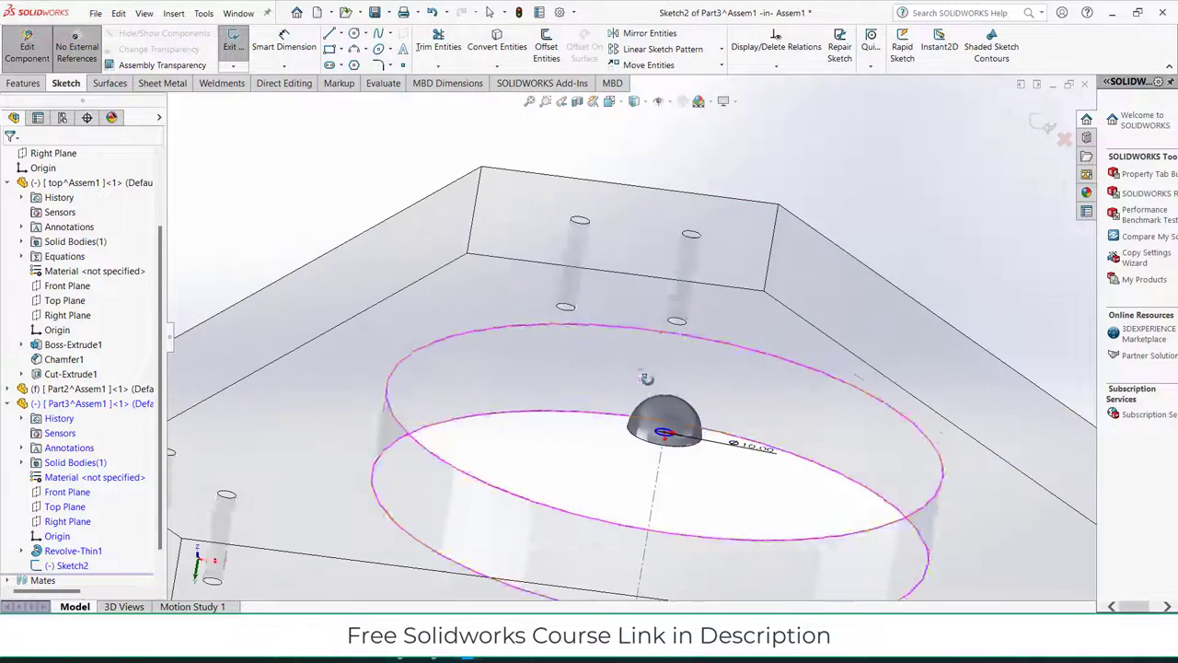
# Start a boss extrude of the 10 mm circle from a reversed offset of 70 mm on the dome side.
pyautogui.click(24, 85)
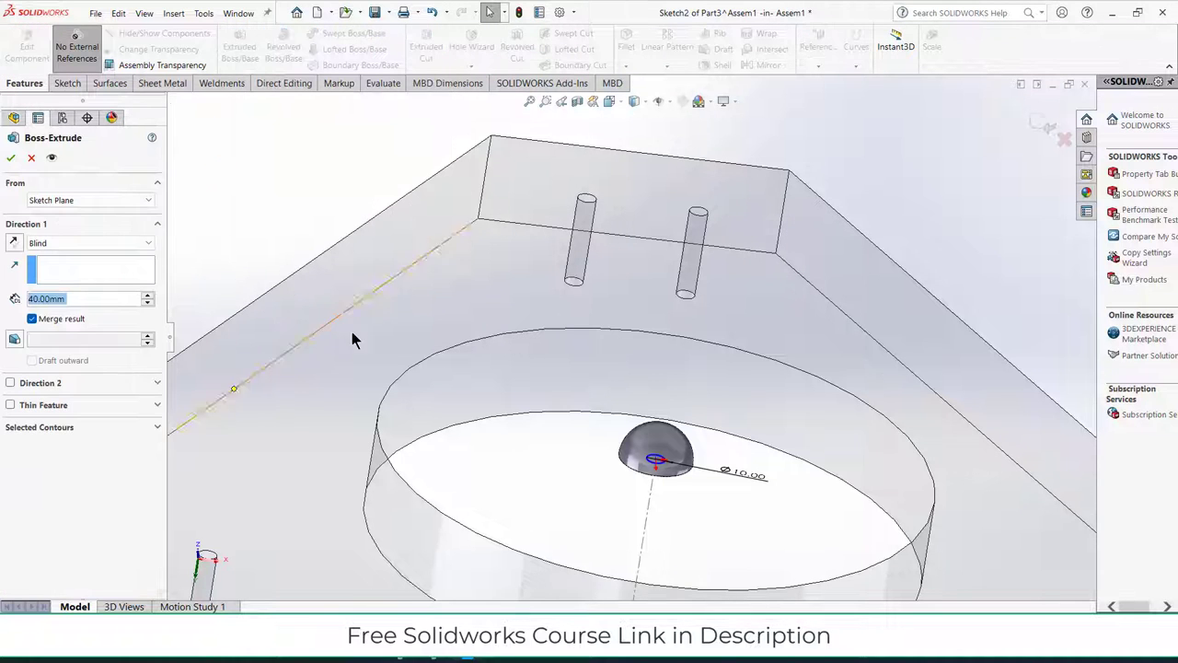
pyautogui.moveTo(668, 465); pyautogui.dragTo(664, 442, button='middle')
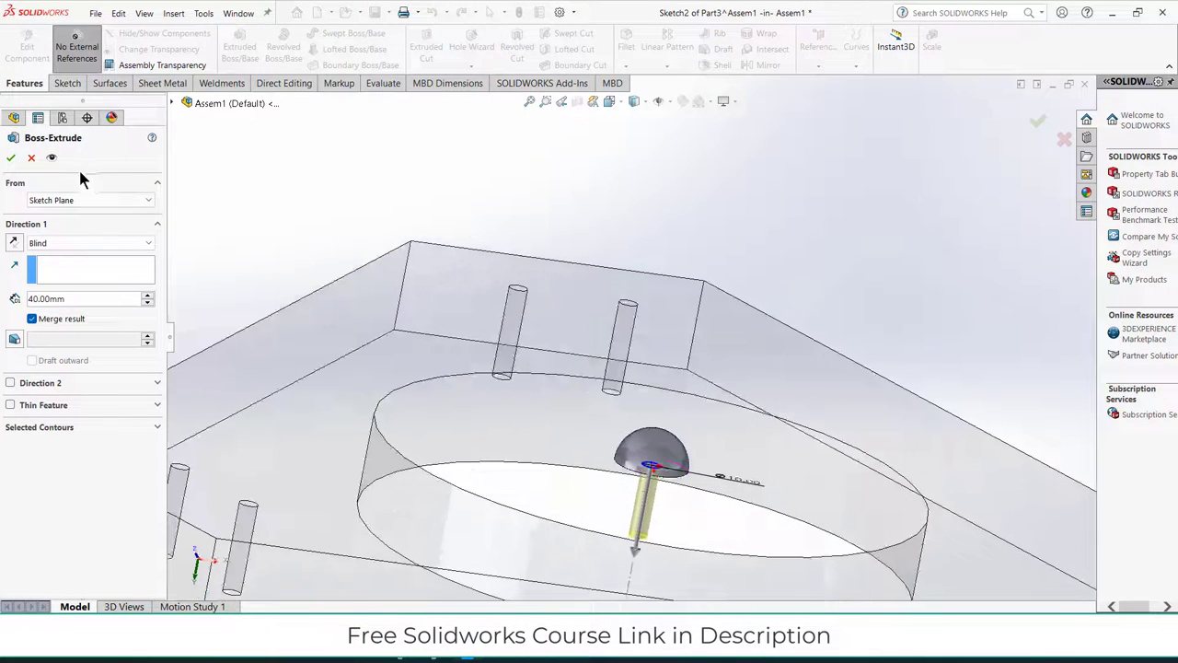
pyautogui.click(91, 200)
pyautogui.click(55, 245)
pyautogui.doubleClick(98, 221)
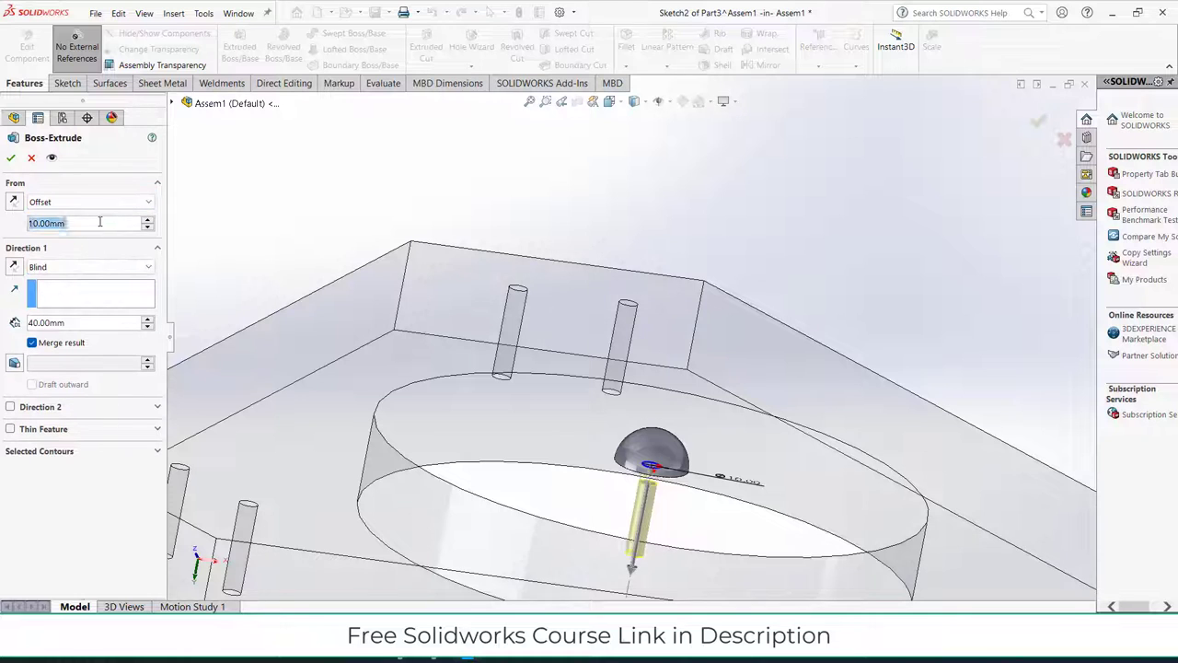
pyautogui.write('10')
pyautogui.press('Return')
pyautogui.click(13, 202)
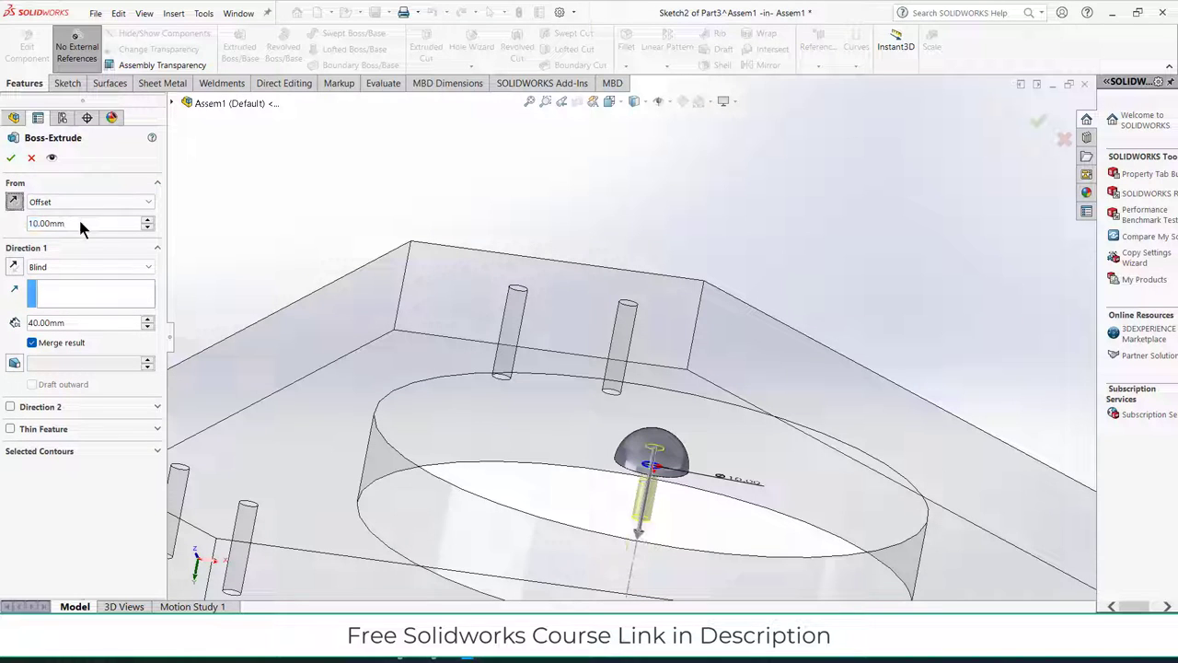
pyautogui.scroll(1, 78, 217)
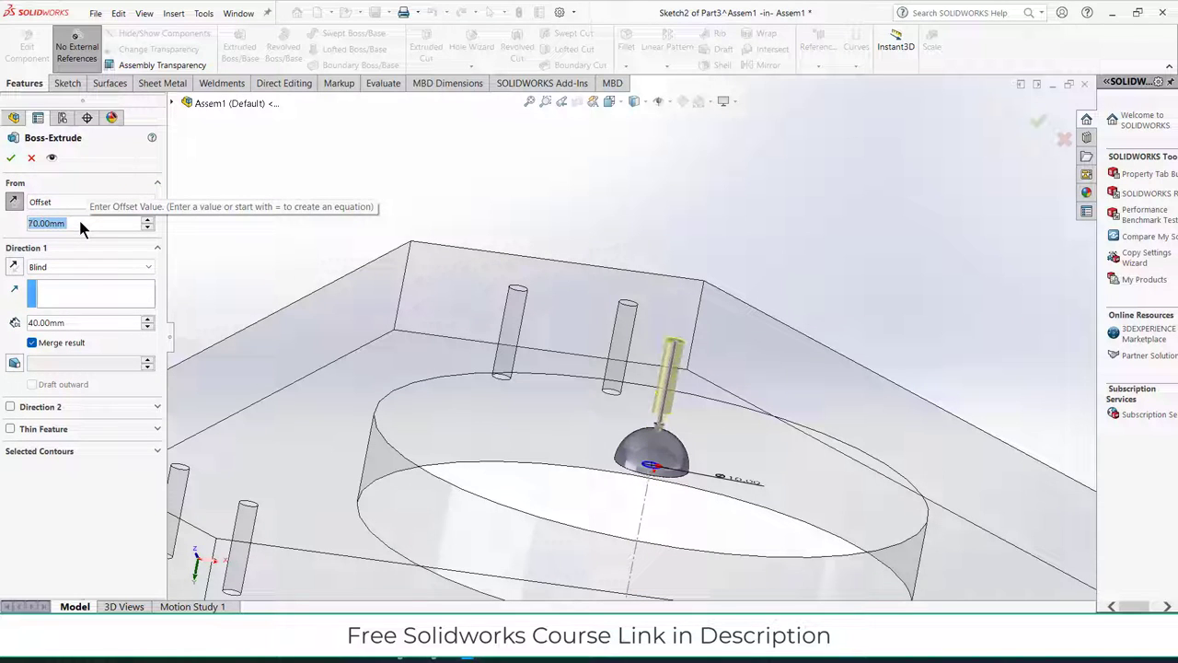
# End the extrude up to the hemisphere's surface, set the start offset to 40 mm, and complete the stem.
pyautogui.click(78, 266)
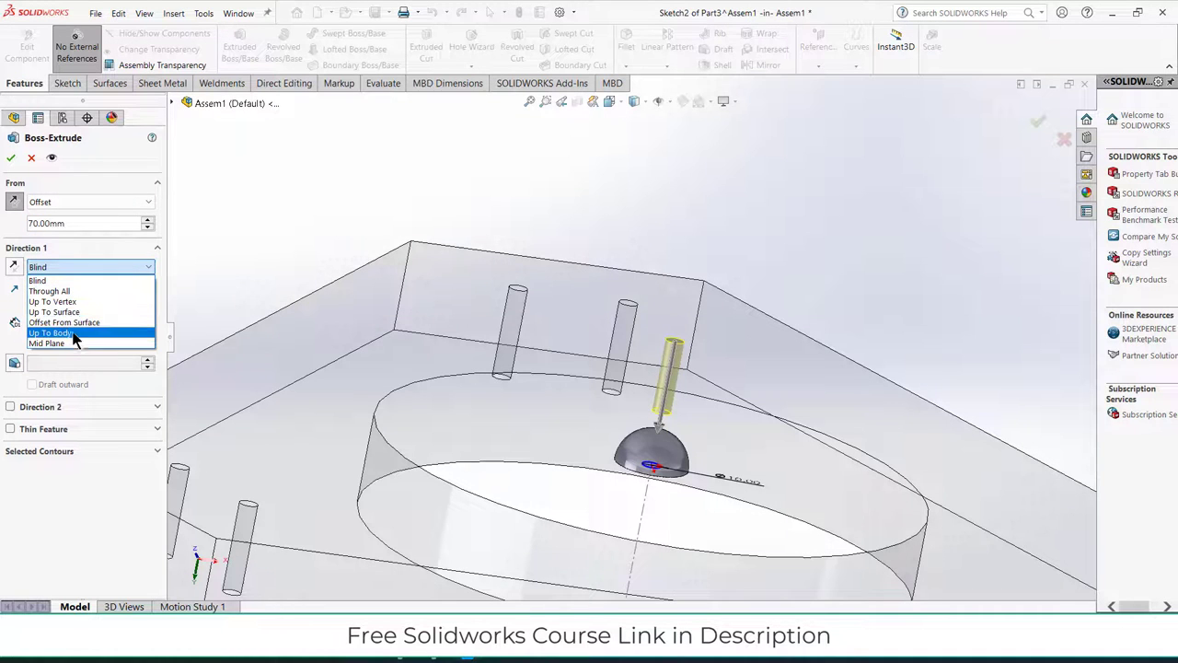
pyautogui.click(73, 313)
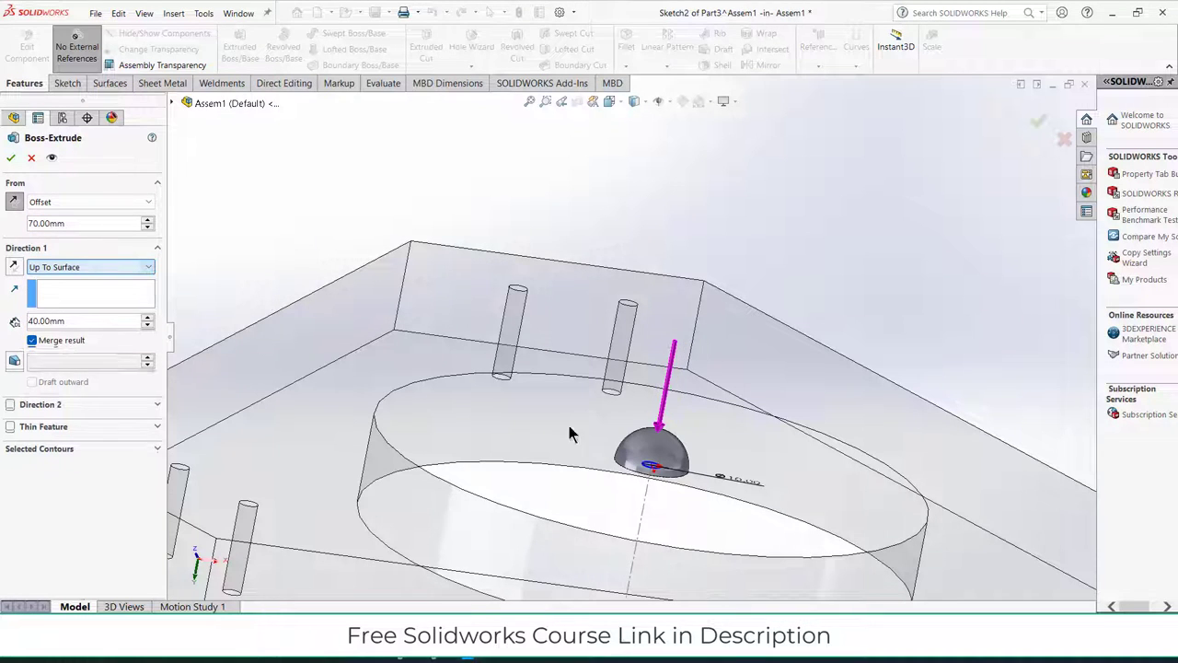
pyautogui.click(655, 446)
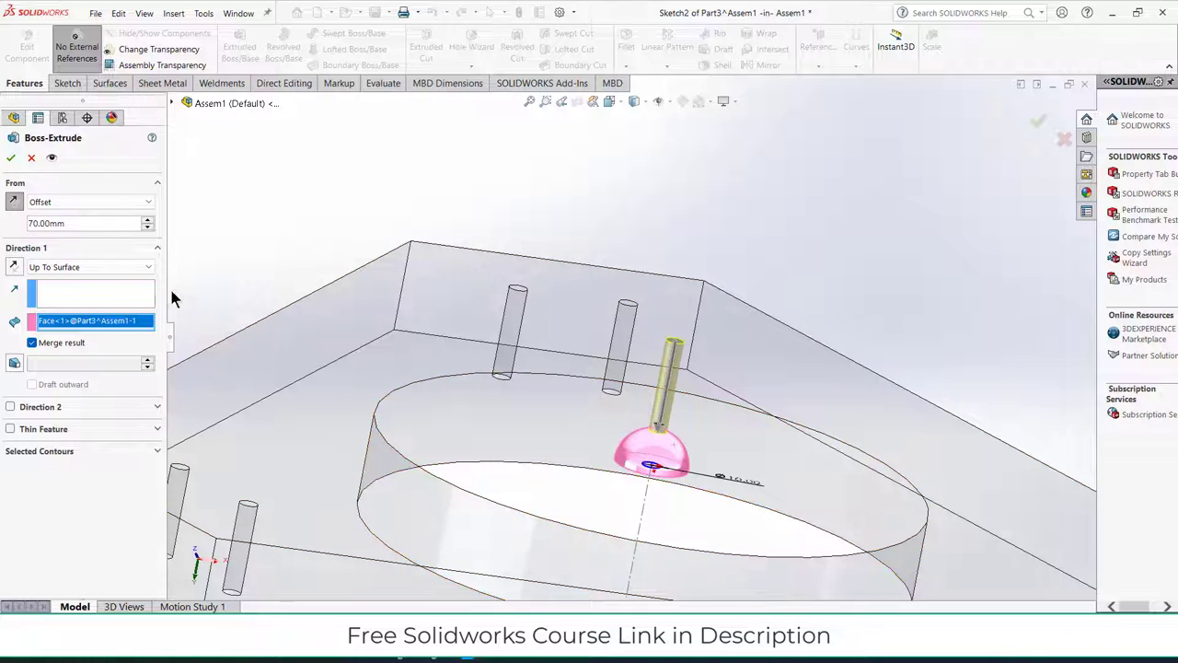
pyautogui.scroll(-2, 97, 223)
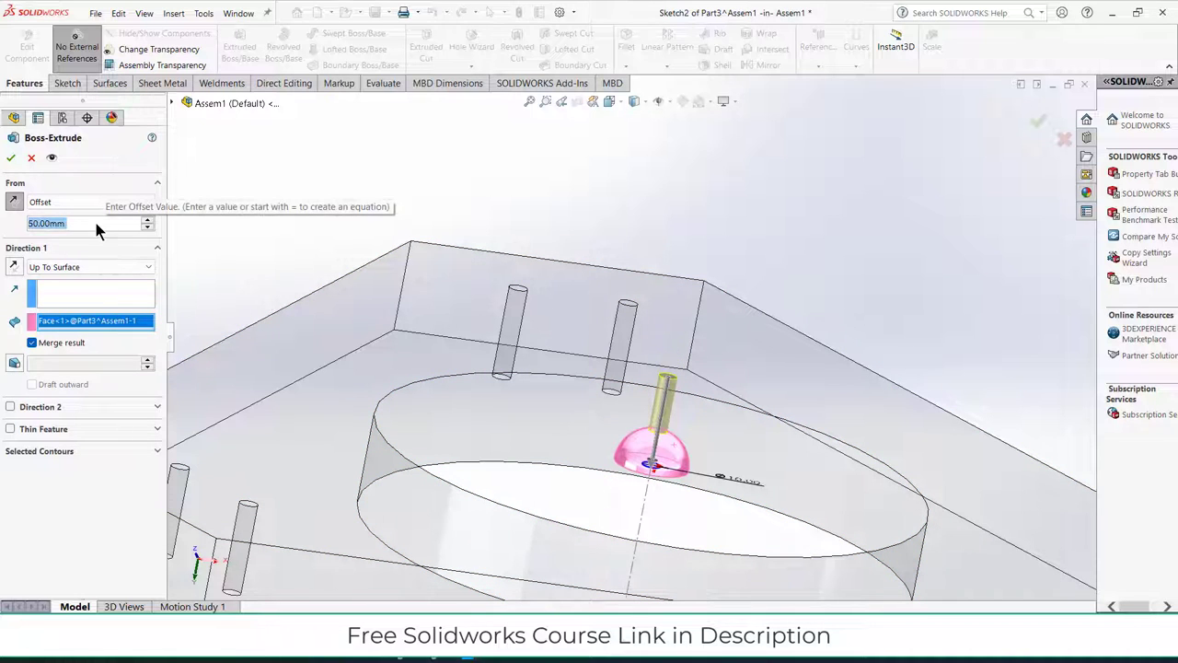
pyautogui.scroll(-1, 95, 224)
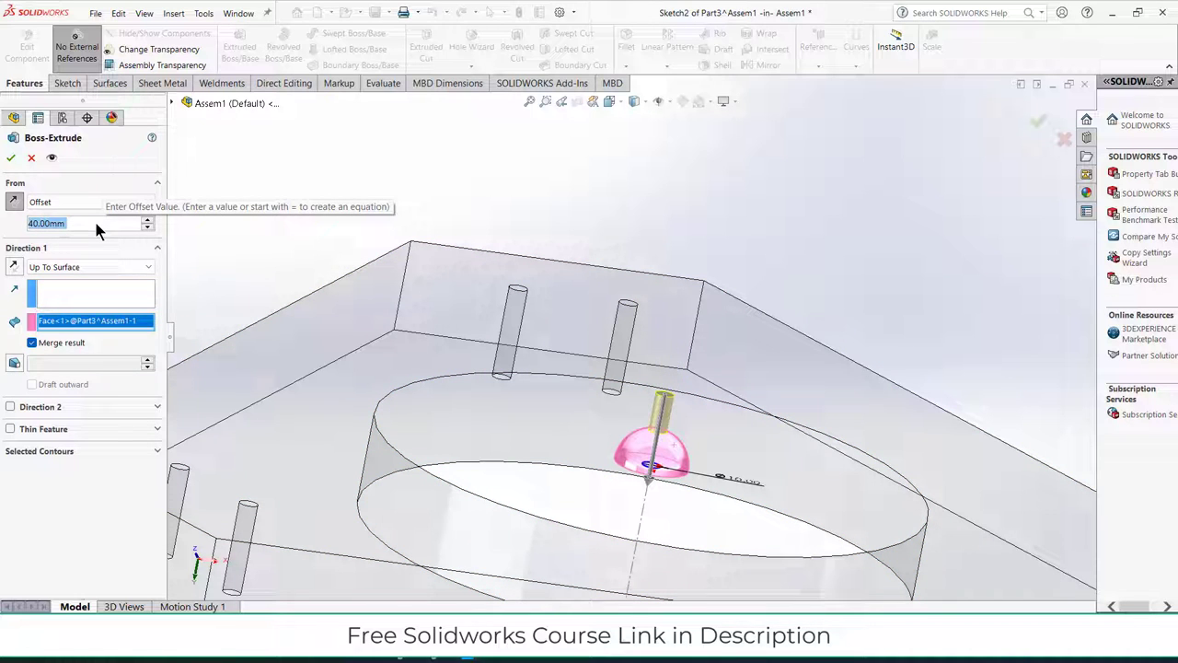
pyautogui.press('Return')
pyautogui.scroll(4, 793, 336)
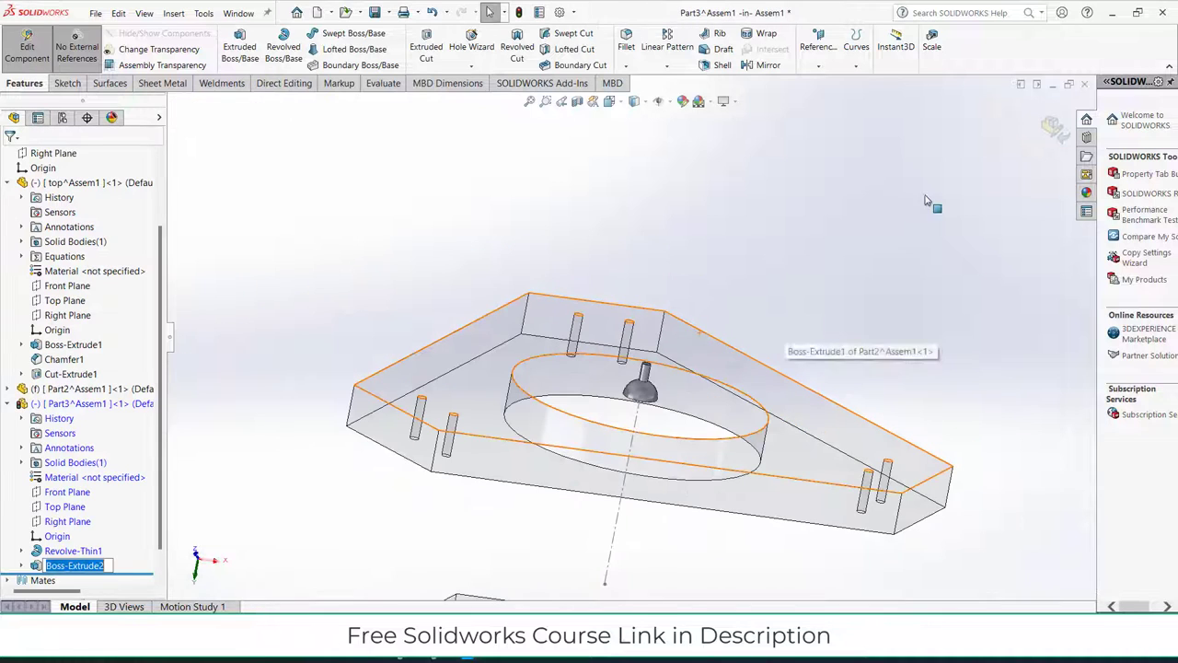
# Leave part editing and pull the ball-joint socket out of the large plate's opening, clear of both plates.
pyautogui.click(1051, 127)
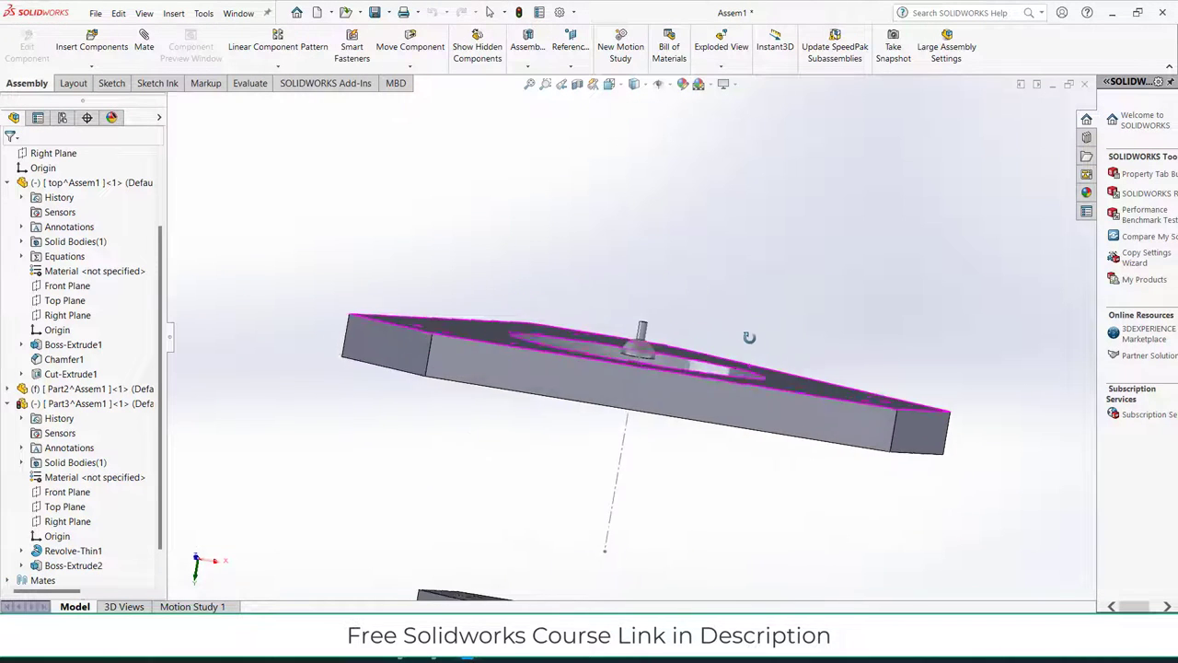
pyautogui.moveTo(649, 384); pyautogui.dragTo(768, 195)
pyautogui.scroll(3, 772, 217)
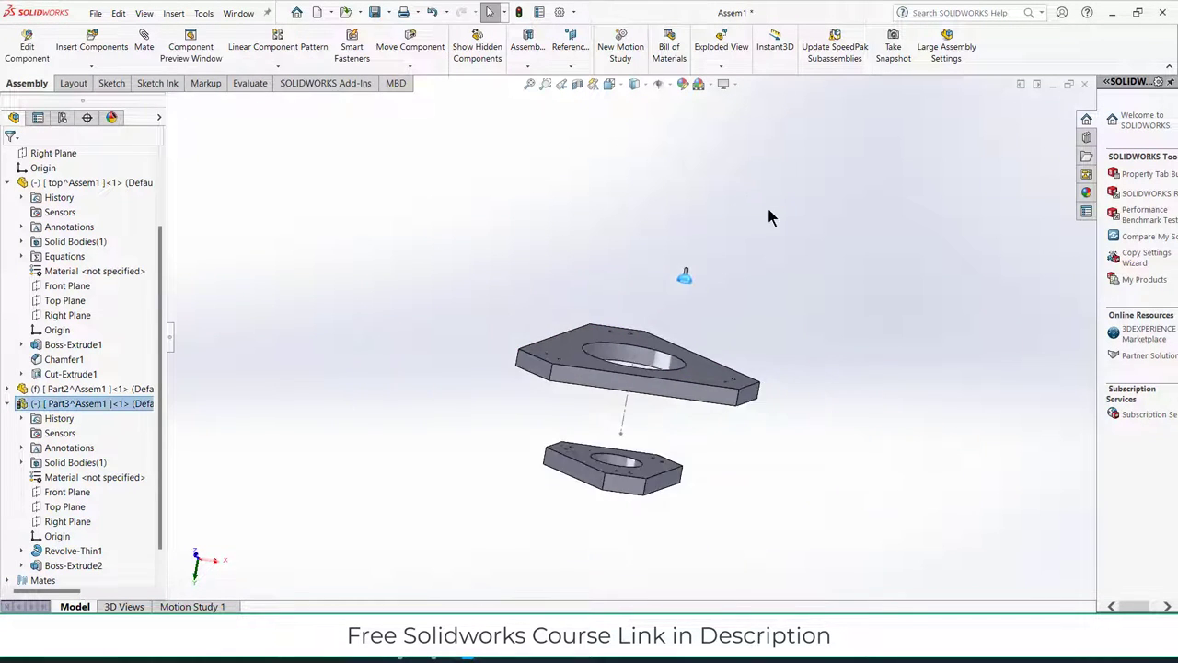
# Move the socket between the two plates and rotate it so its stem points towards the smaller top plate.
pyautogui.moveTo(720, 208); pyautogui.dragTo(813, 475, button='middle')
pyautogui.scroll(-2, 712, 384)
pyautogui.moveTo(711, 391); pyautogui.dragTo(500, 308)
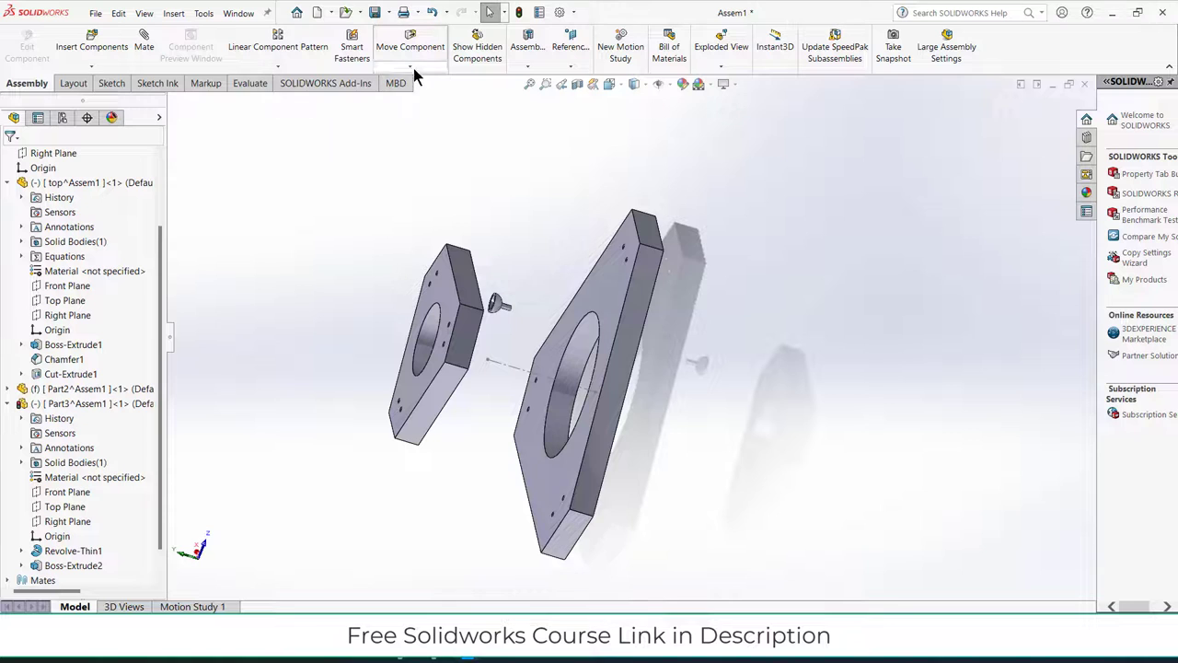
pyautogui.click(419, 97)
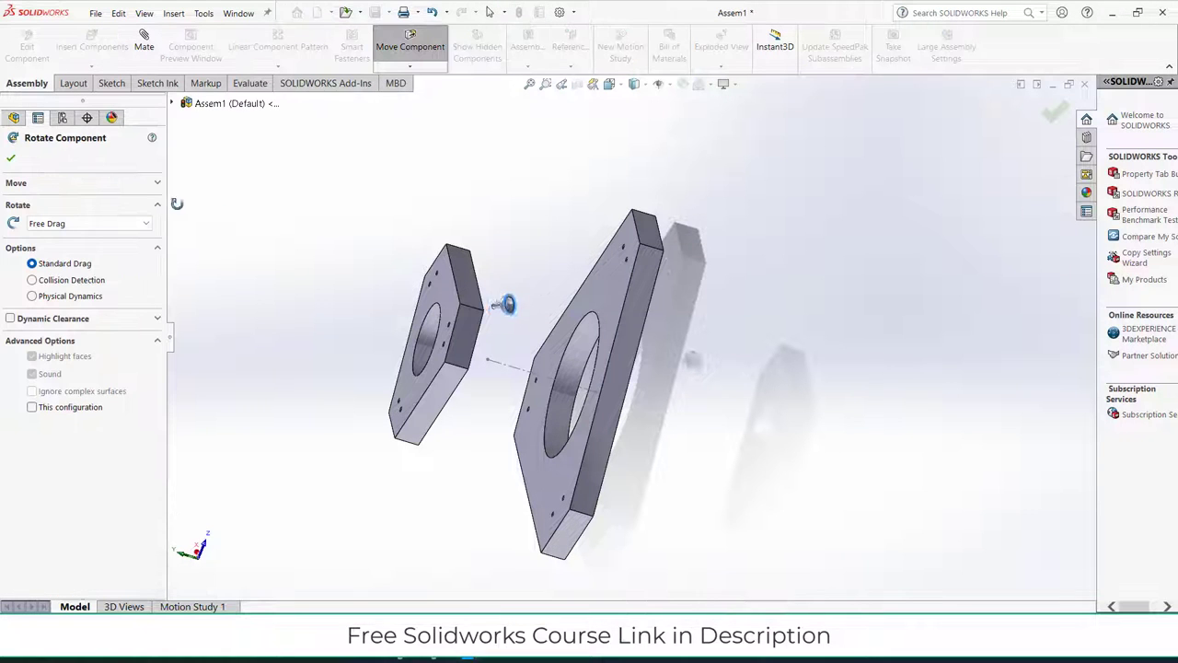
pyautogui.click(11, 159)
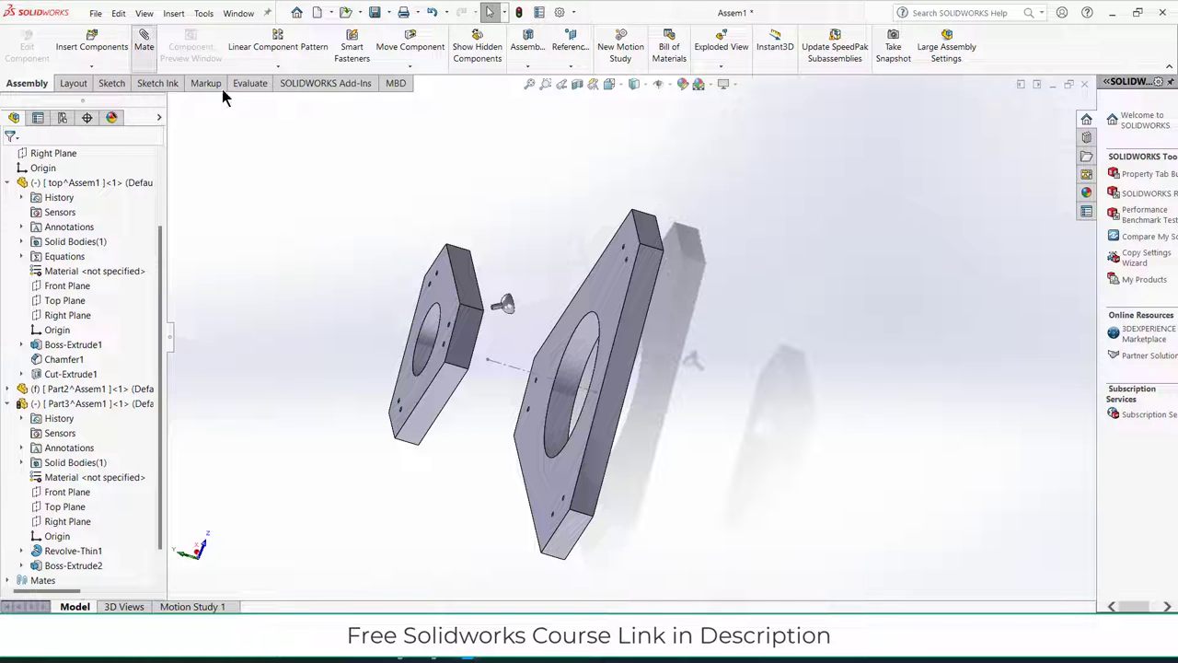
# Mate the ball-joint socket's stem concentric with one of the small top plate's holes.
pyautogui.press('m')
pyautogui.scroll(-5, 501, 311)
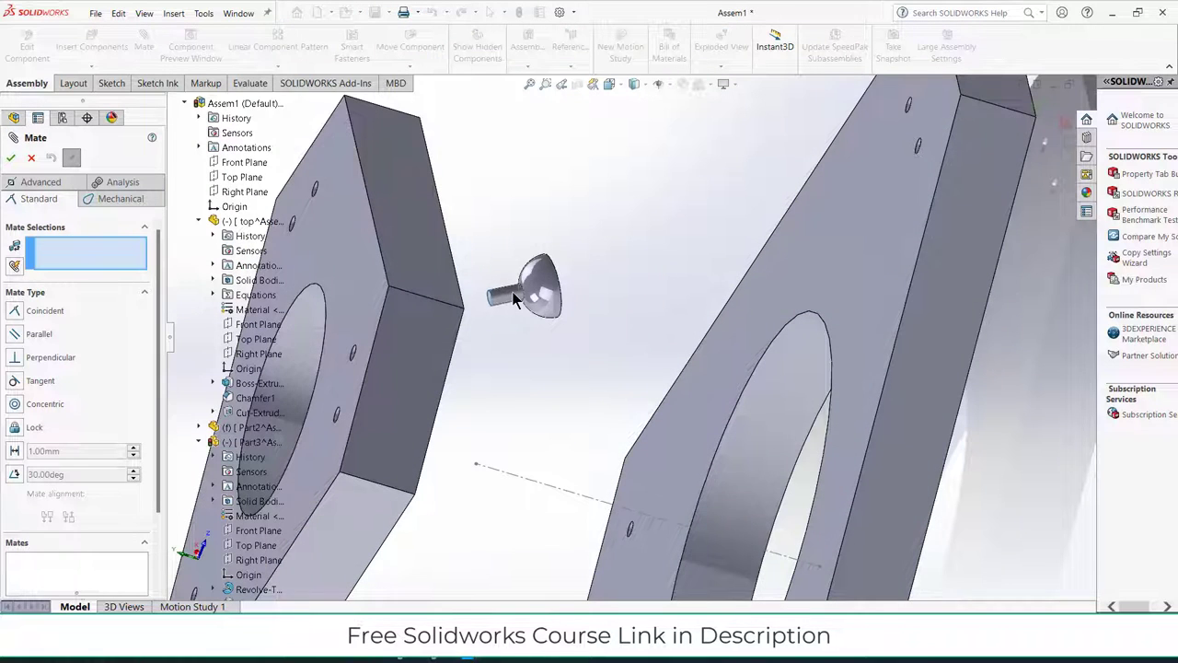
pyautogui.click(514, 299)
pyautogui.scroll(-5, 405, 355)
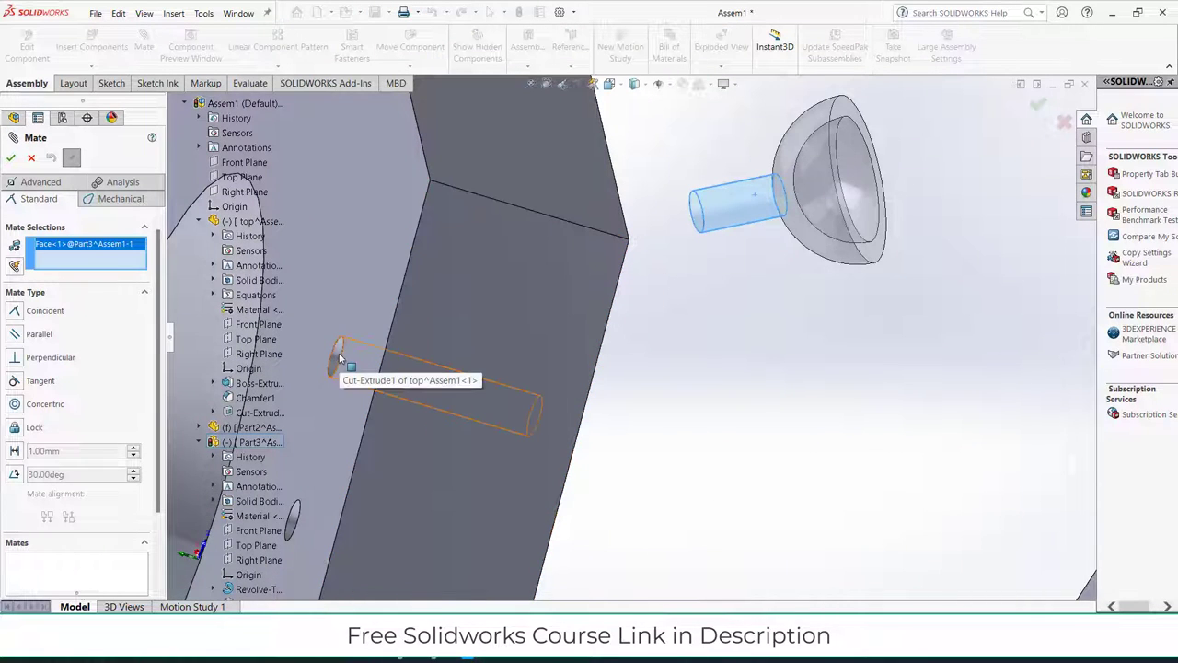
pyautogui.click(338, 357)
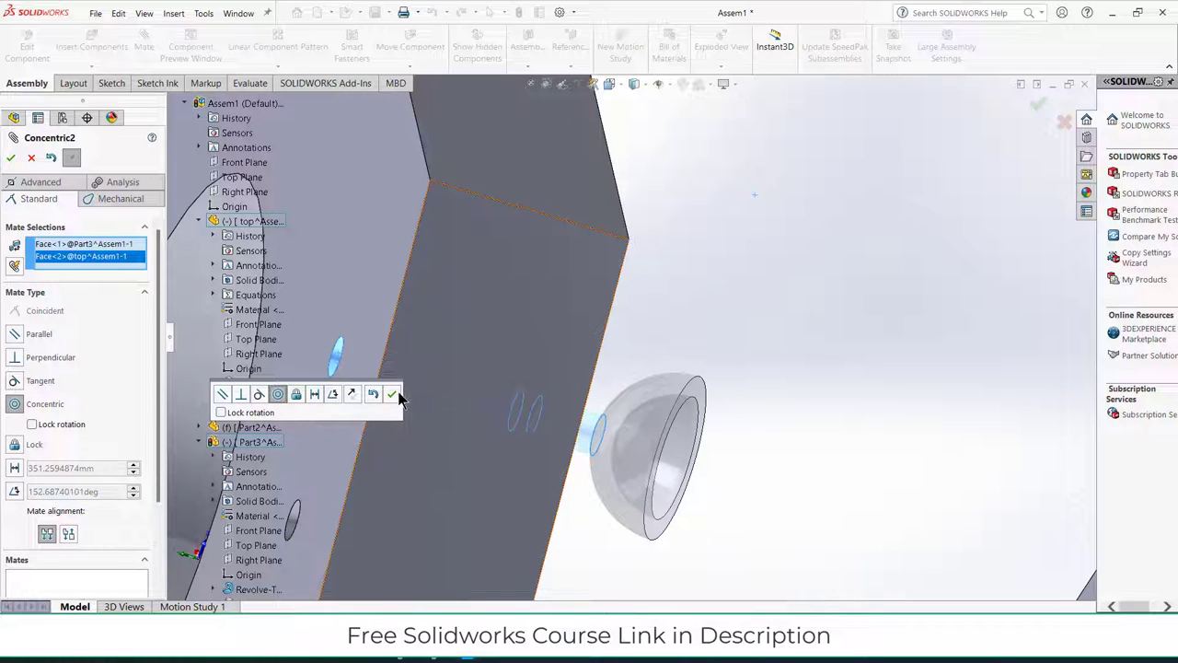
pyautogui.click(392, 394)
# Add a tangent mate between the socket's dome and the top plate face that looks towards the large plate.
pyautogui.scroll(3, 523, 441)
pyautogui.moveTo(523, 441); pyautogui.dragTo(728, 498, button='middle')
pyautogui.click(637, 424)
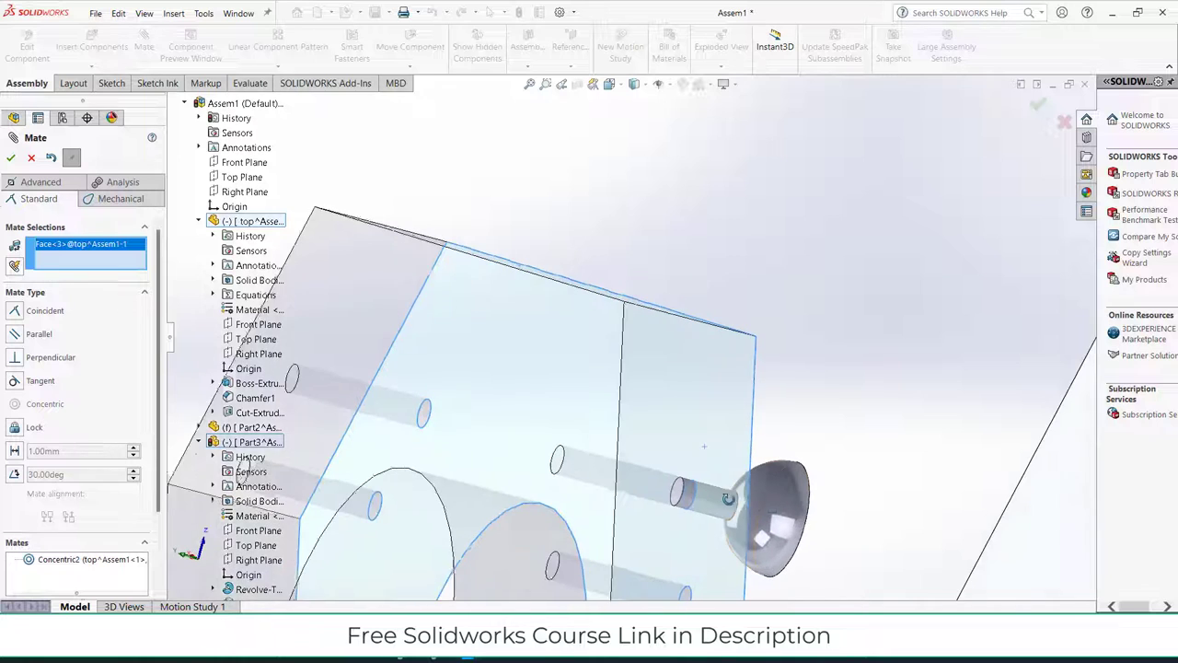
pyautogui.click(771, 502)
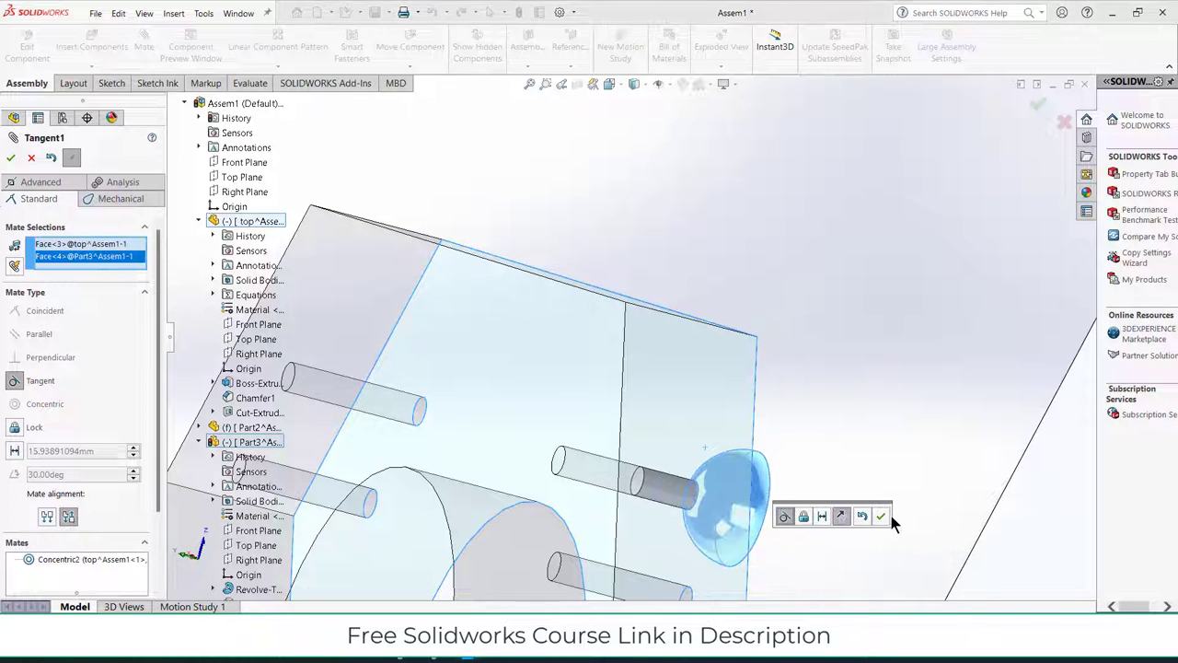
pyautogui.click(881, 517)
# Make a copy of the mated socket and place it free beside the top plate's outer edge.
pyautogui.scroll(-3, 710, 476)
pyautogui.moveTo(710, 476); pyautogui.dragTo(635, 466, button='middle')
pyautogui.scroll(4, 343, 361)
pyautogui.scroll(-2, 483, 381)
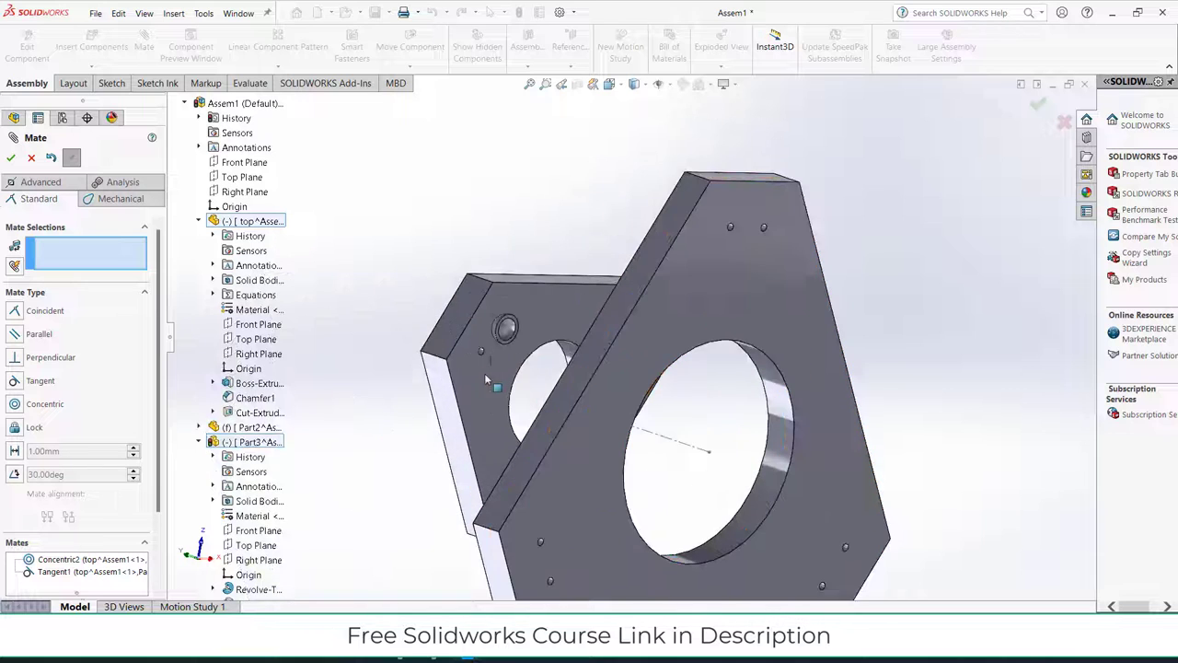
pyautogui.scroll(-3, 486, 377)
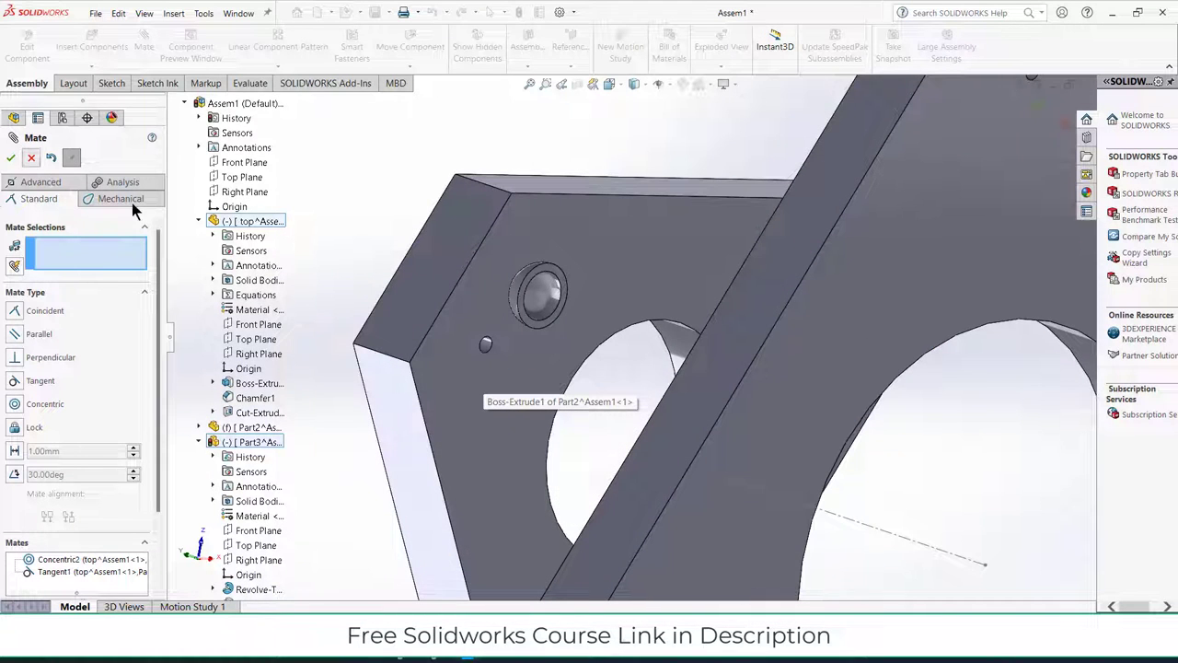
pyautogui.moveTo(518, 299); pyautogui.dragTo(354, 207)
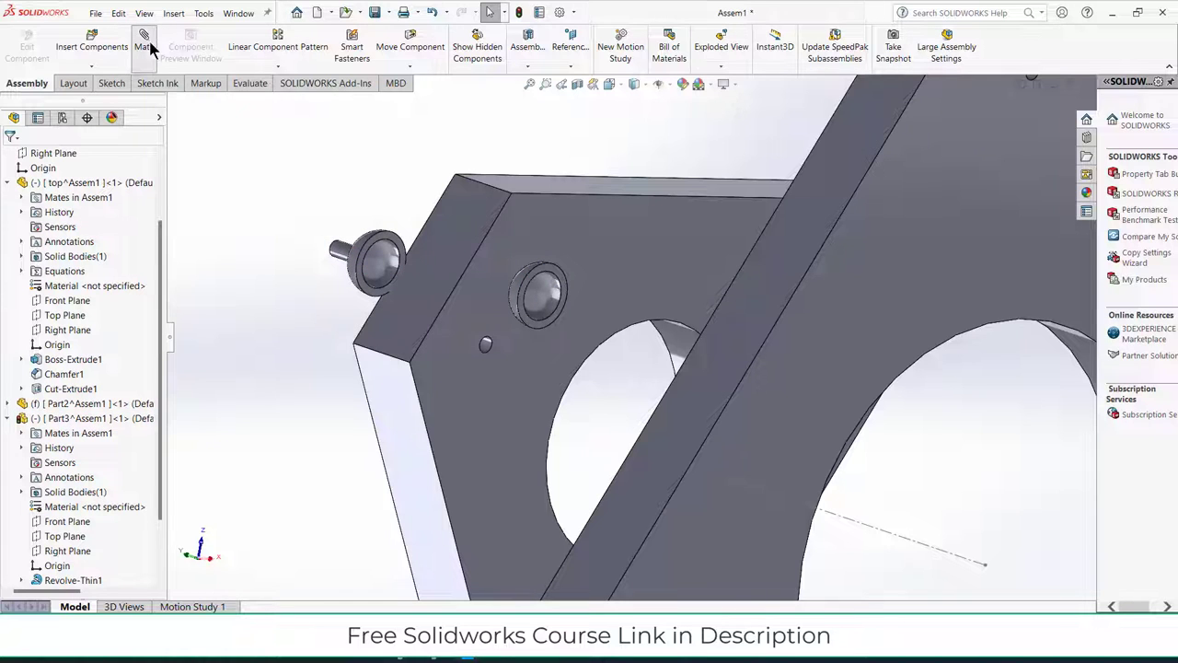
# Mate the copied socket's stem concentric with the empty hole next to the first socket.
pyautogui.click(339, 251)
pyautogui.scroll(-5, 469, 346)
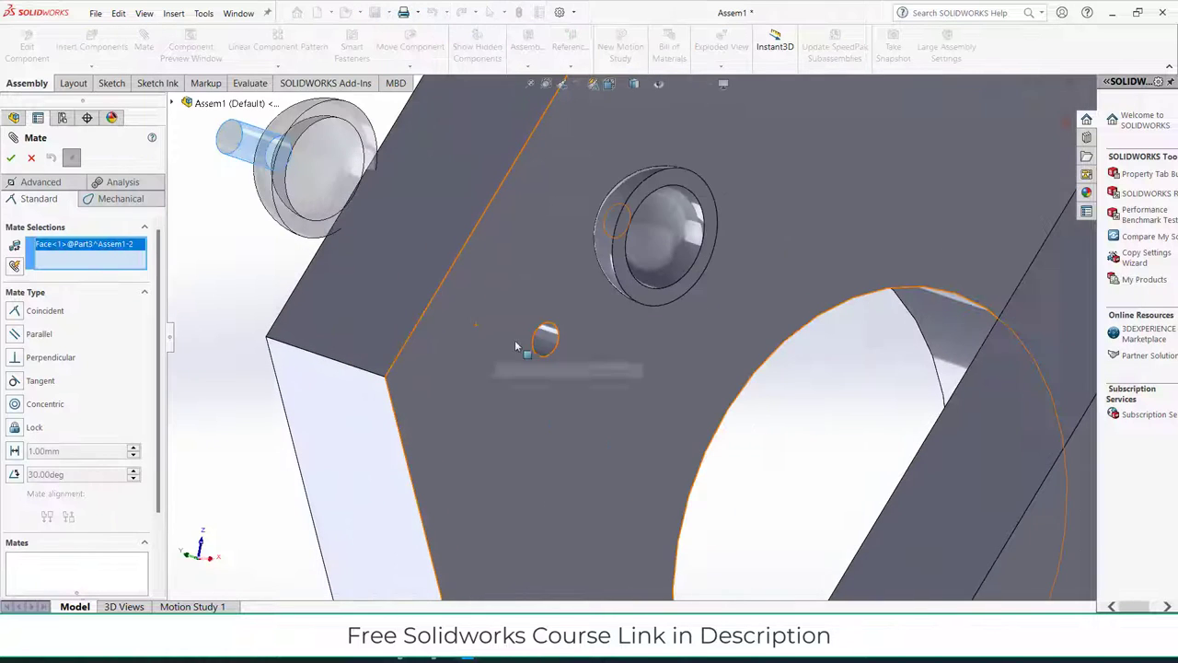
pyautogui.click(548, 338)
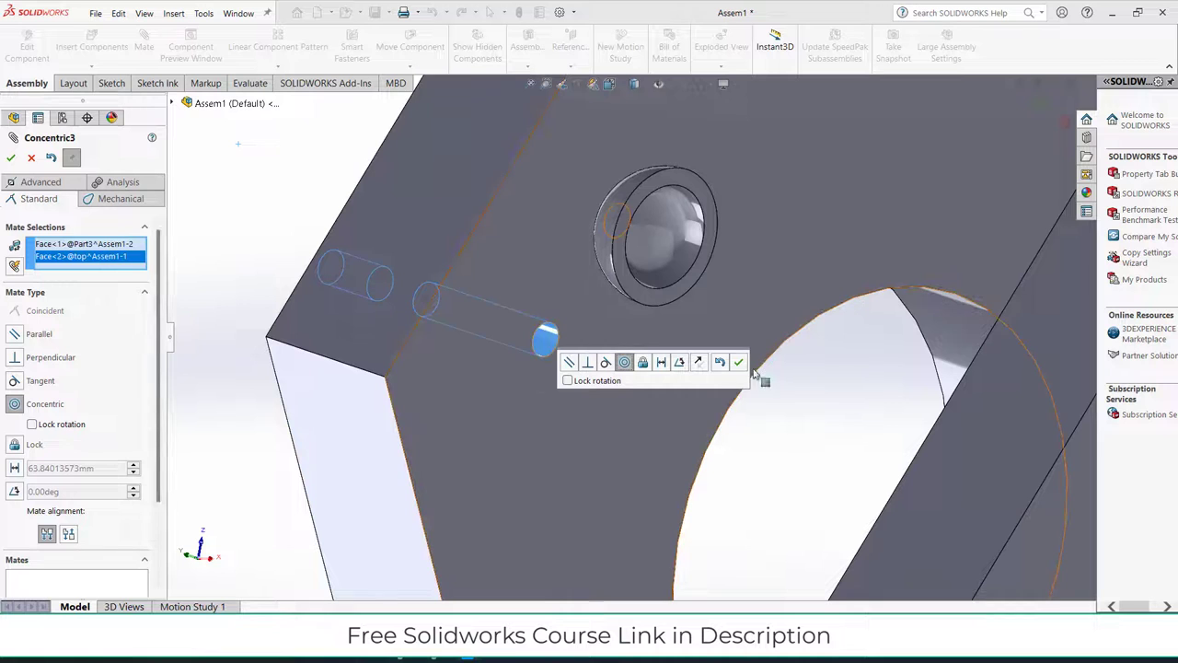
pyautogui.click(745, 368)
pyautogui.moveTo(726, 371); pyautogui.dragTo(552, 316, button='middle')
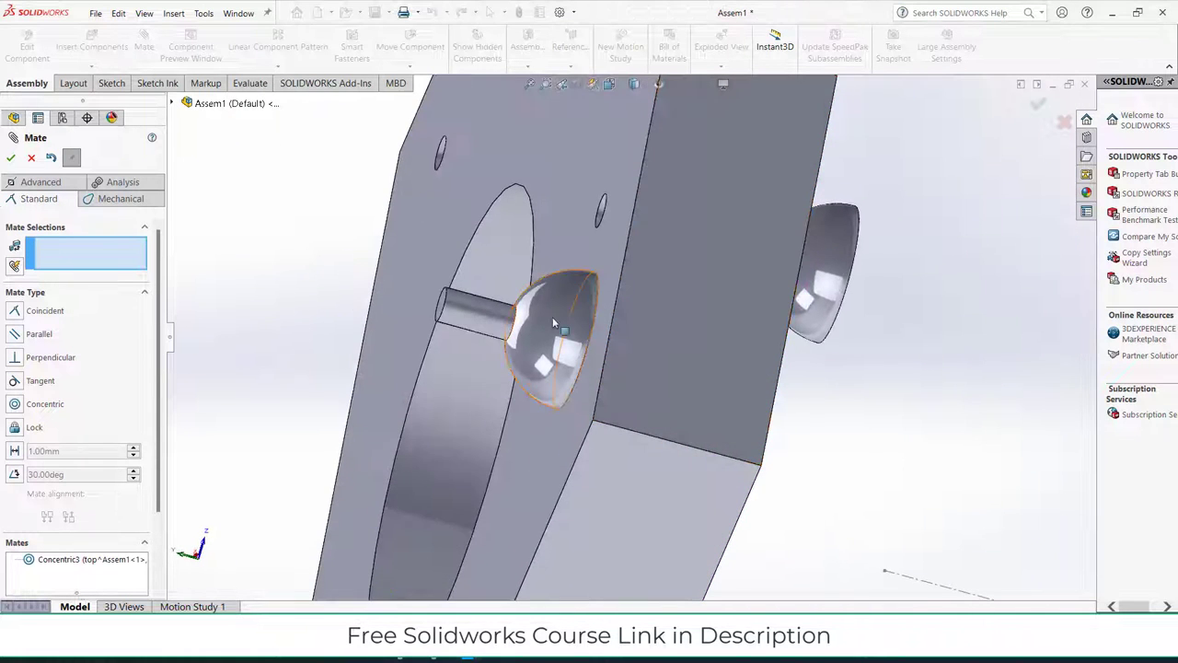
pyautogui.click(606, 357)
pyautogui.moveTo(606, 358); pyautogui.dragTo(851, 502, button='middle')
pyautogui.click(851, 501)
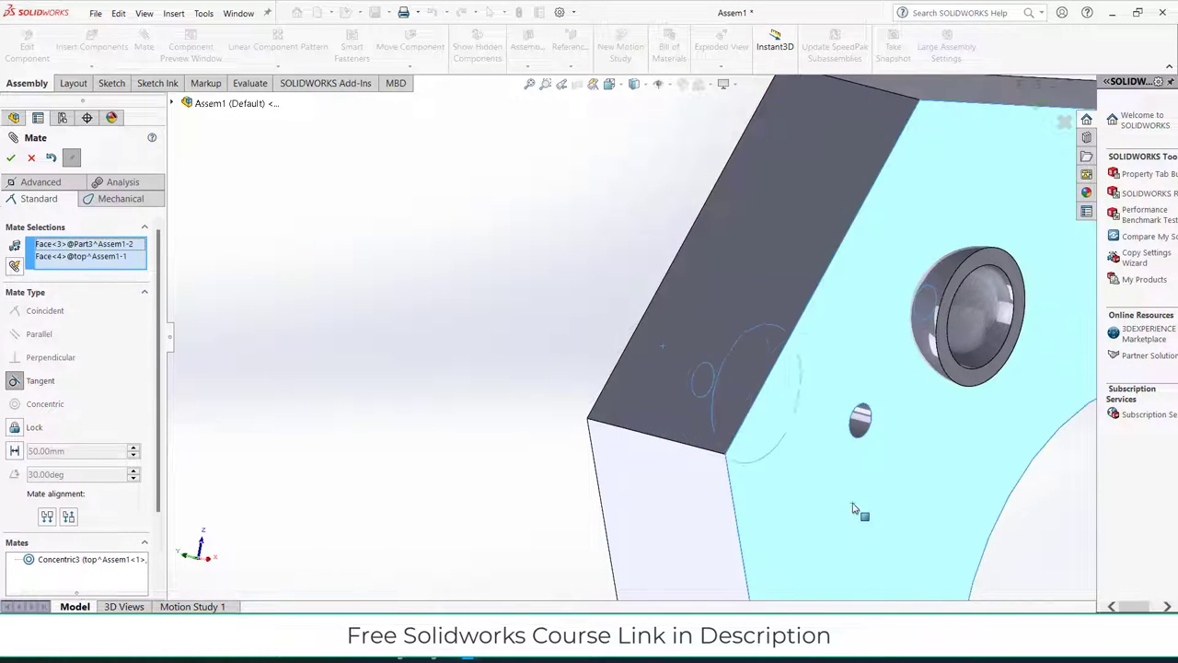
pyautogui.rightClick(88, 255)
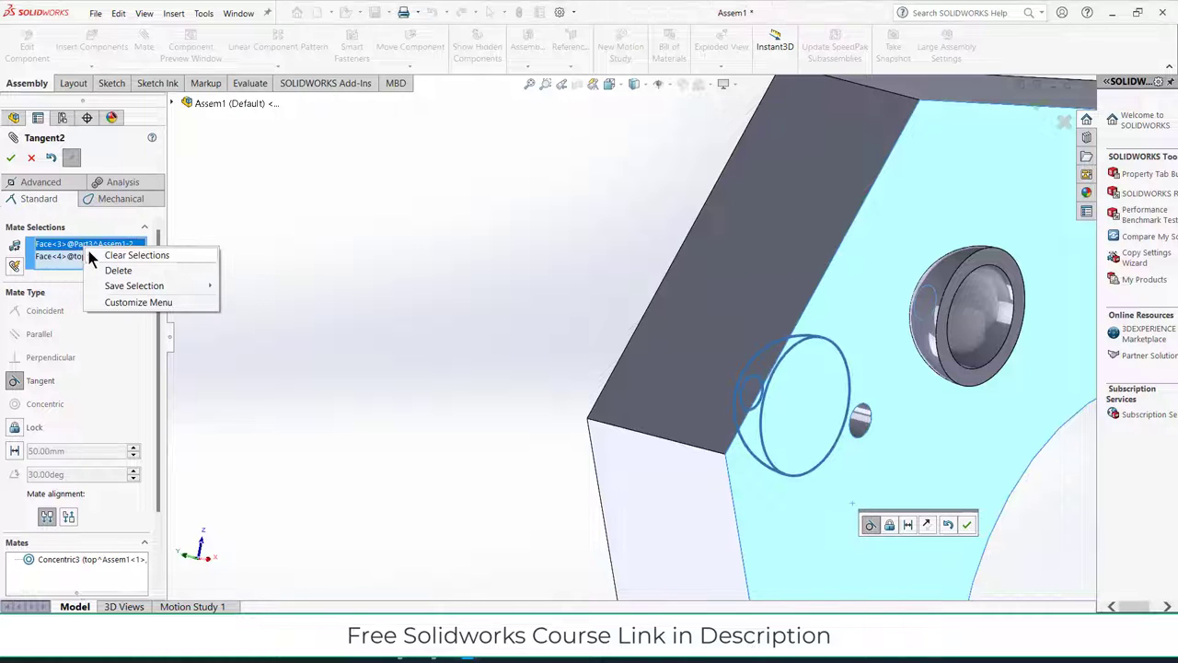
pyautogui.click(32, 160)
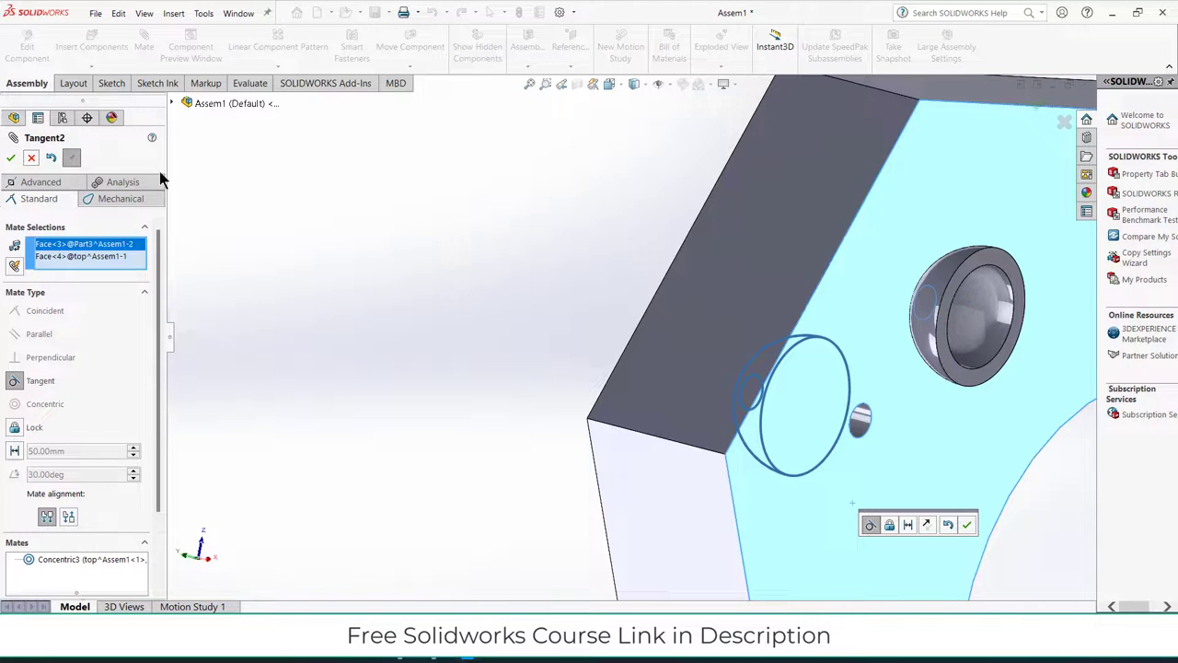
pyautogui.click(30, 159)
# Slide the second socket along its hole to the plate's inner side and mate its dome tangent to that face.
pyautogui.moveTo(526, 350); pyautogui.dragTo(574, 344, button='middle')
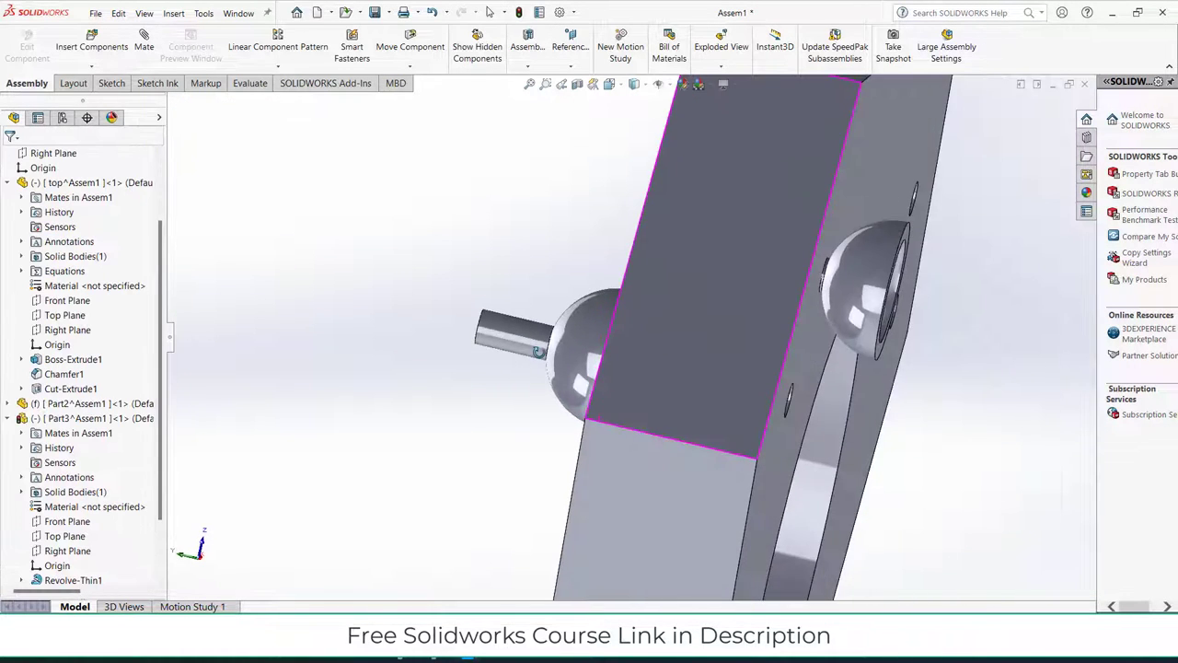
pyautogui.moveTo(573, 344); pyautogui.dragTo(903, 453)
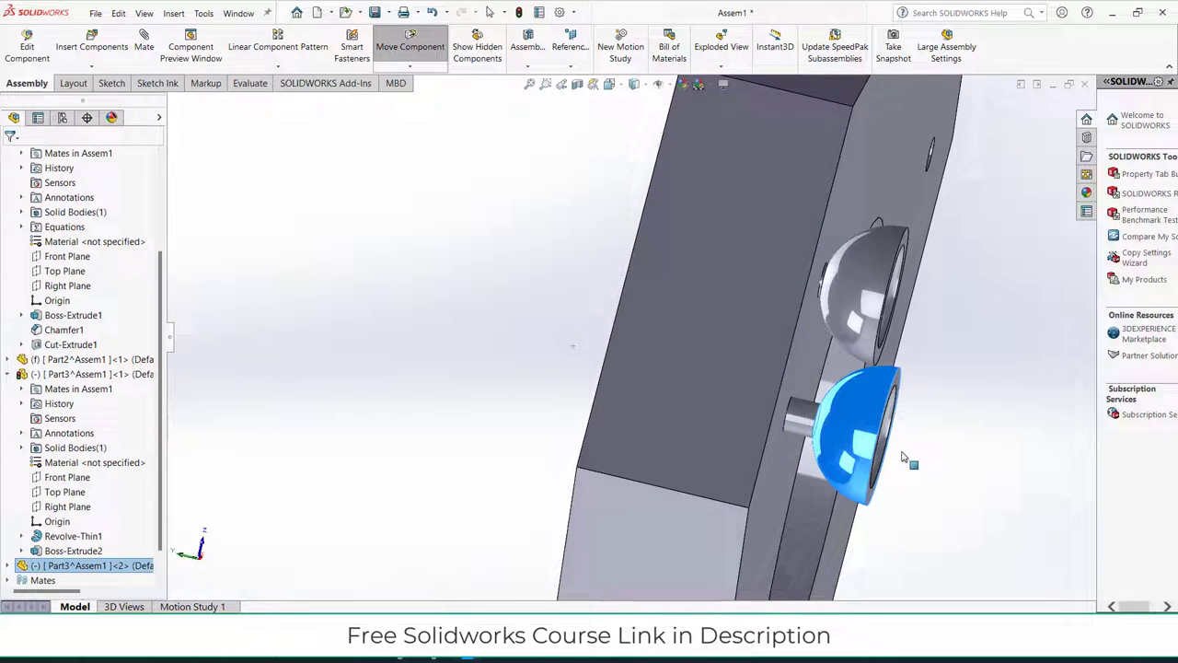
pyautogui.click(392, 268)
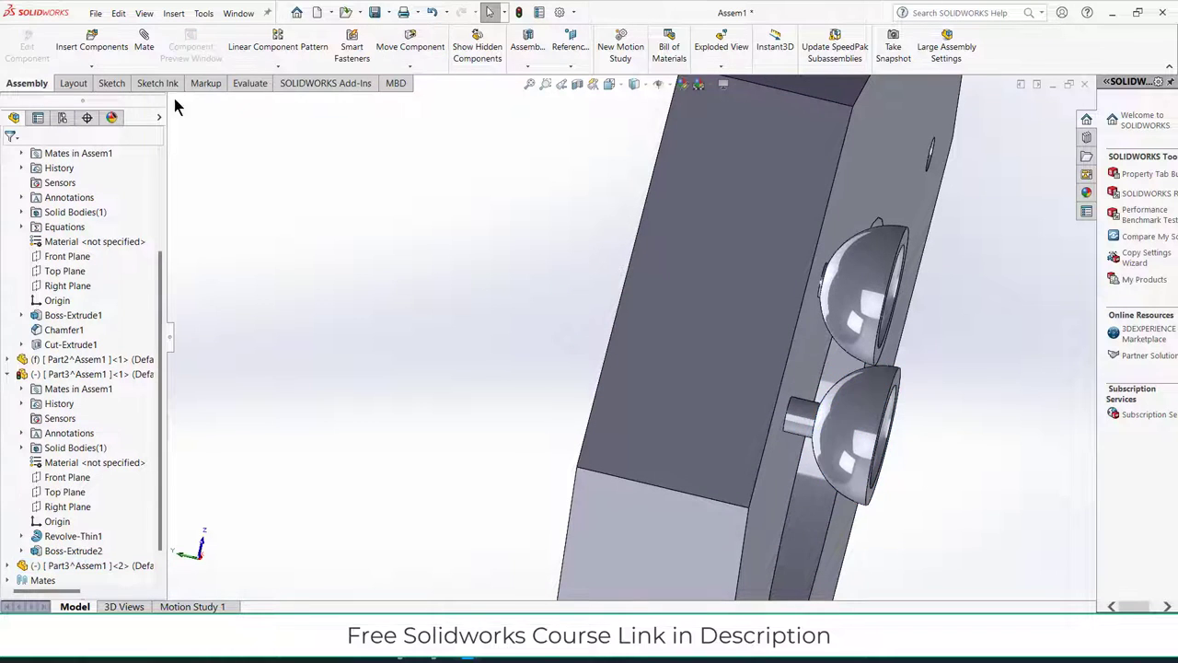
pyautogui.click(845, 416)
pyautogui.click(807, 373)
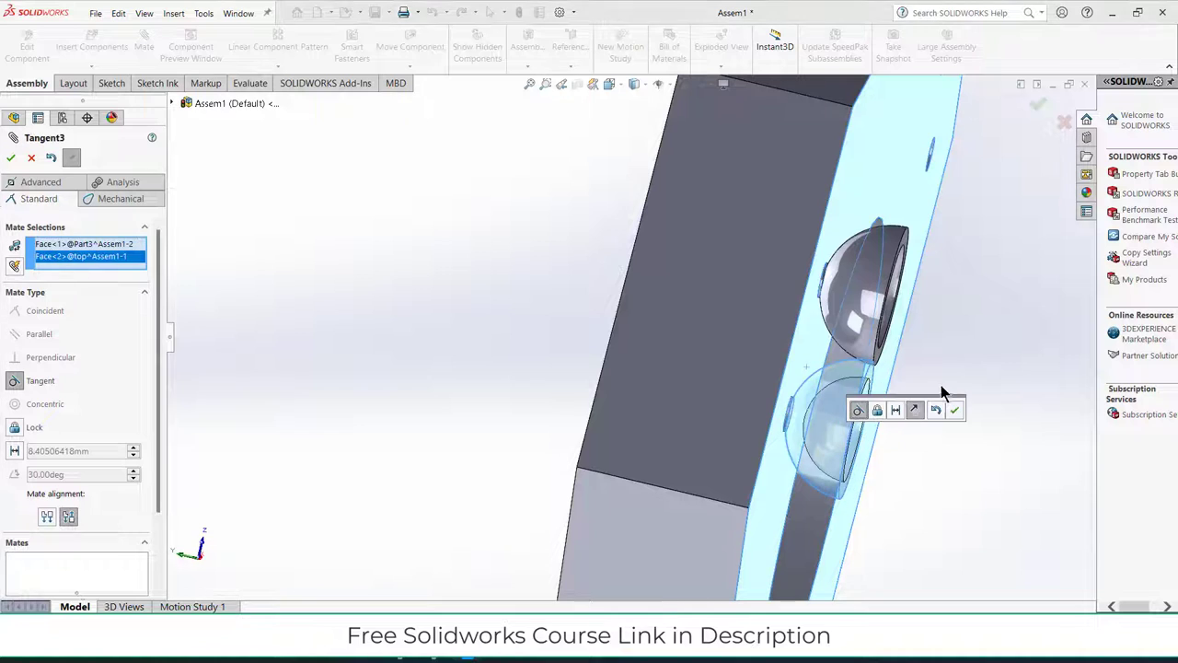
pyautogui.click(955, 410)
pyautogui.moveTo(943, 420); pyautogui.dragTo(976, 441, button='middle')
pyautogui.press('z')
pyautogui.press('z')
pyautogui.click(31, 159)
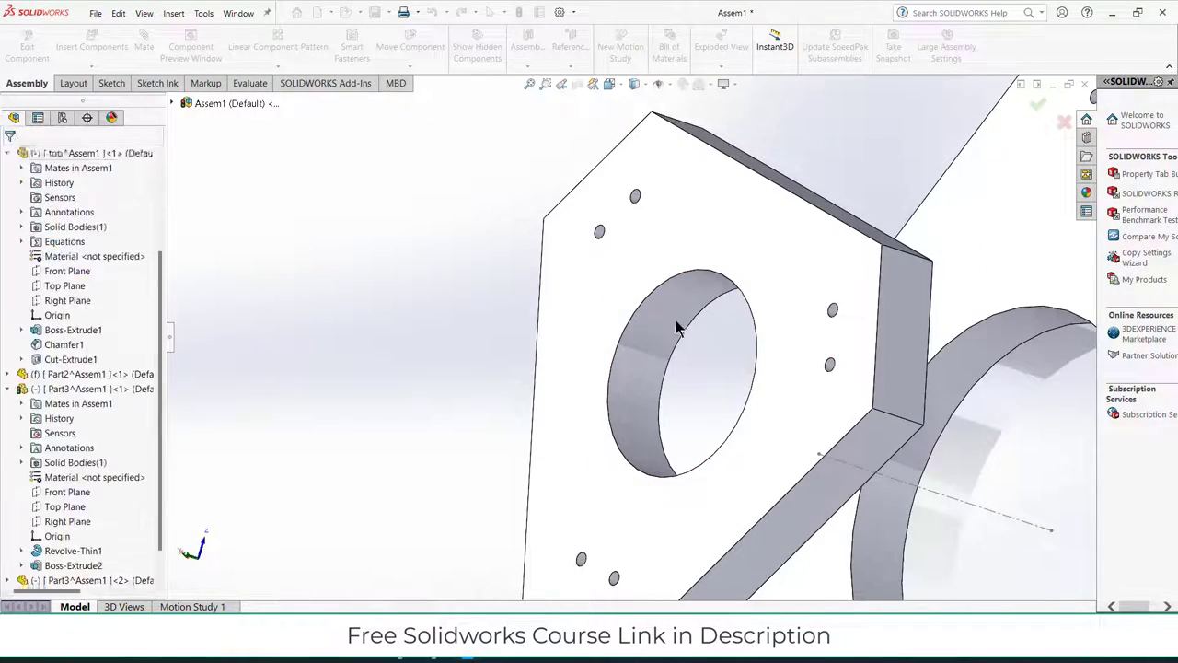
# Edit the top plate in the assembly and open the sketch behind its hole cut for editing.
pyautogui.scroll(-3, 79, 473)
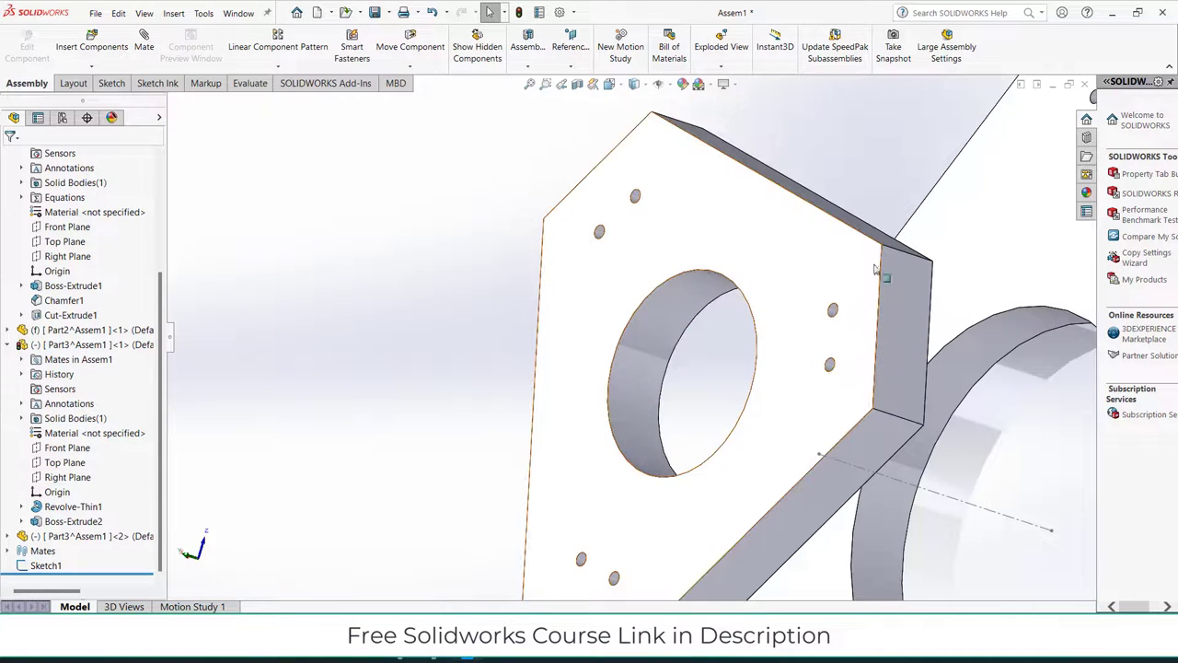
pyautogui.click(786, 225)
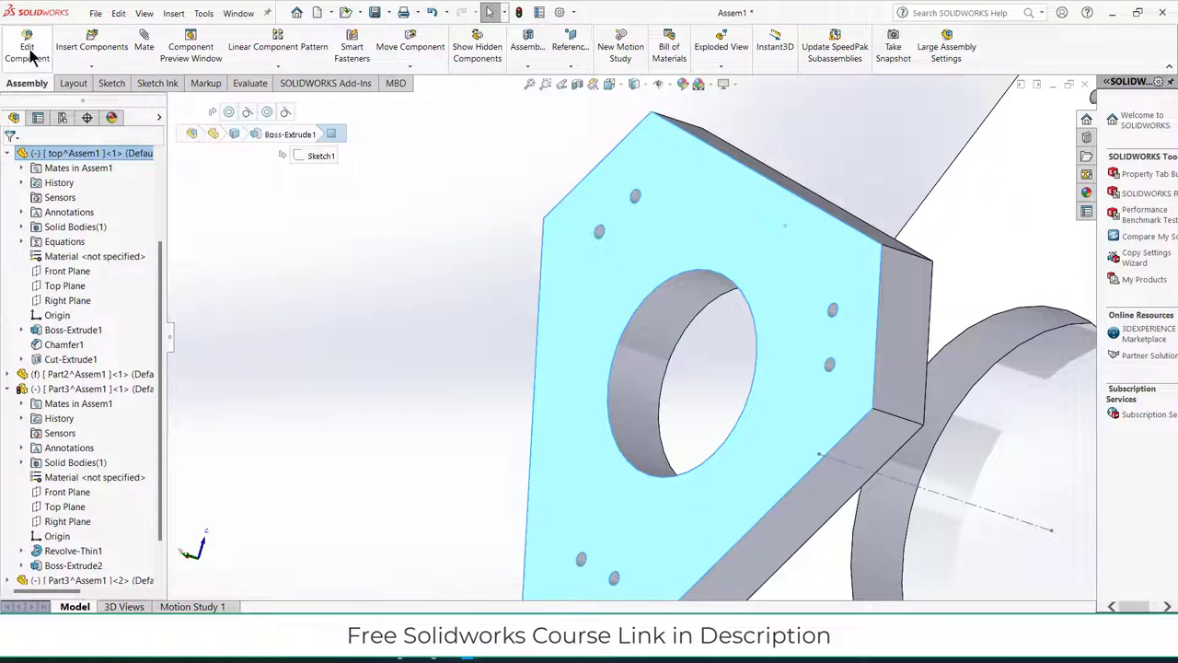
pyautogui.click(29, 51)
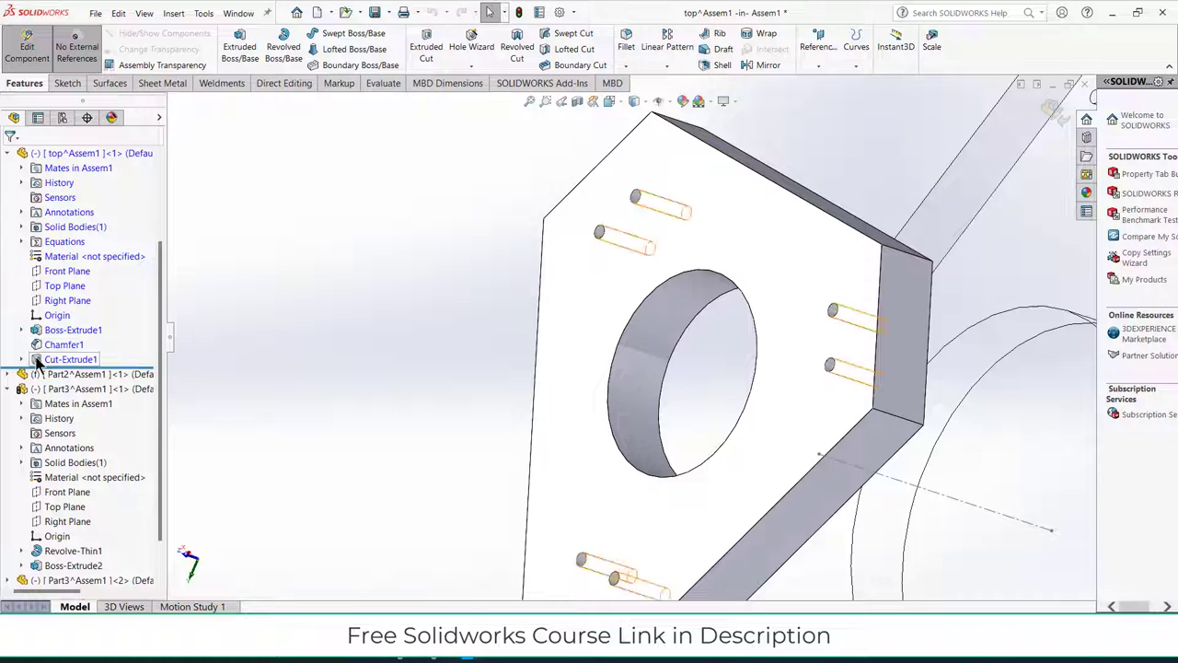
pyautogui.click(21, 359)
pyautogui.rightClick(72, 375)
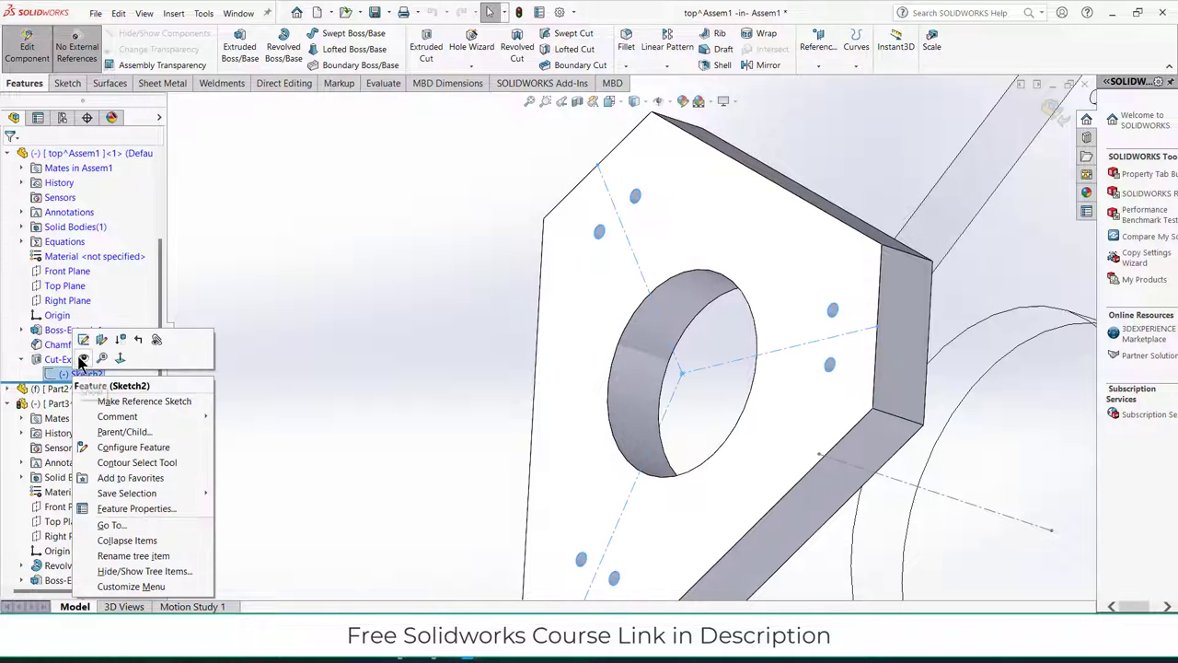
pyautogui.click(82, 358)
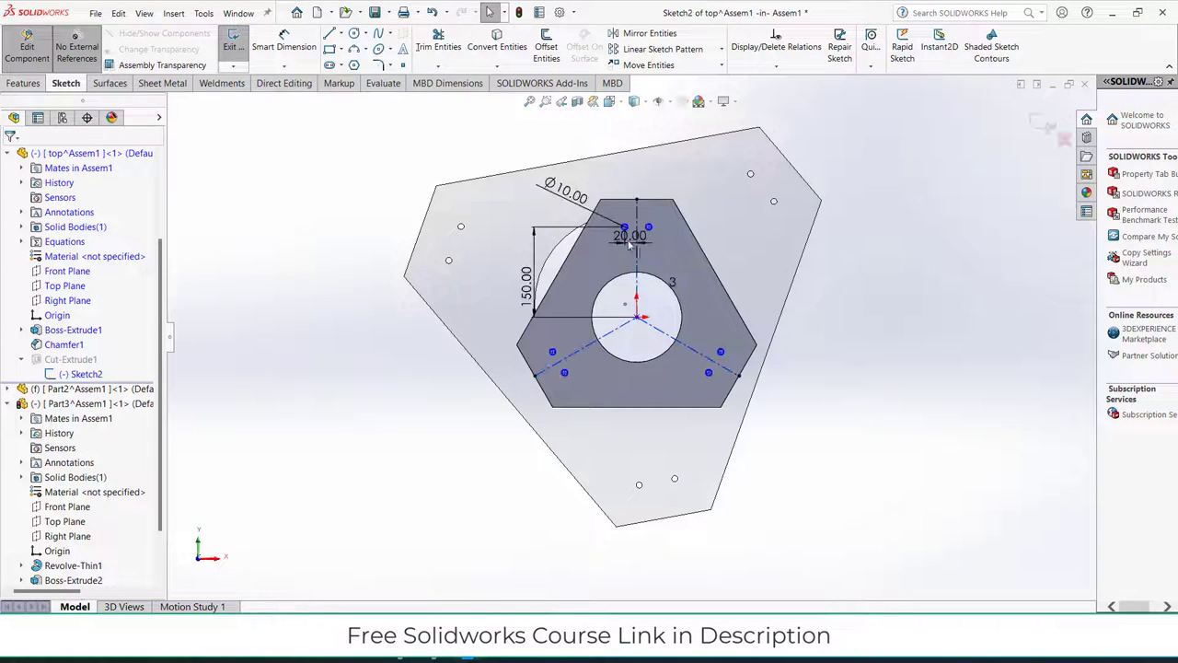
# Set the upper hole's offset from the vertical centreline to 30 mm.
pyautogui.scroll(-2, 628, 244)
pyautogui.doubleClick(632, 259)
pyautogui.write('3')
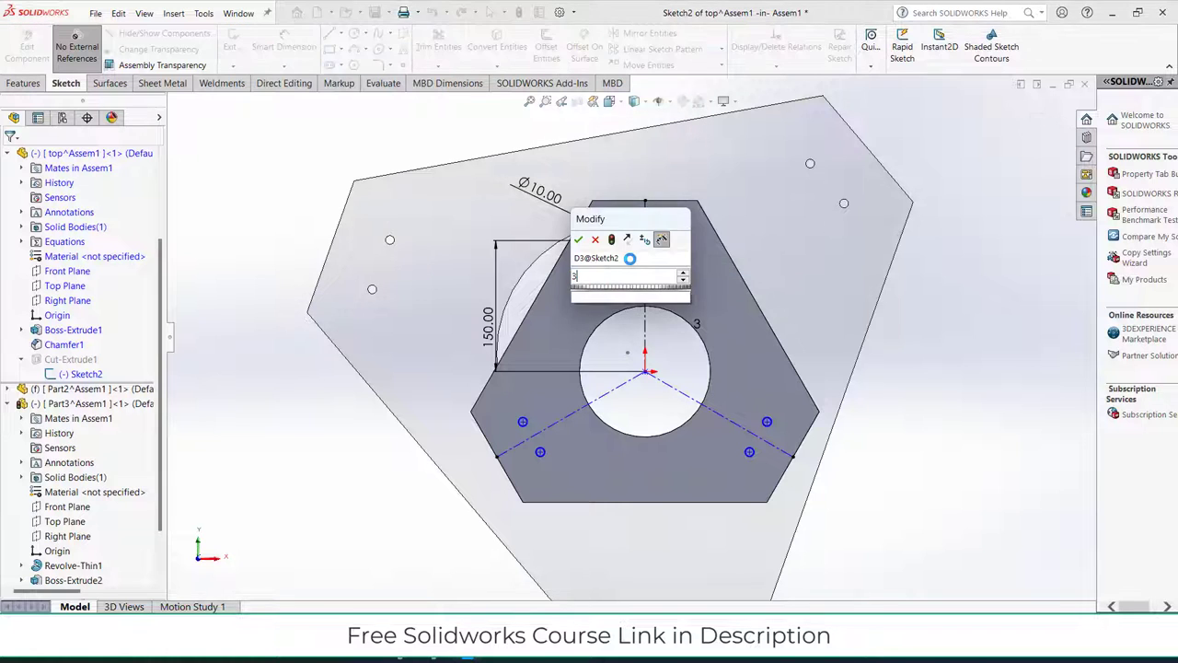
pyautogui.write('0')
pyautogui.press('Return')
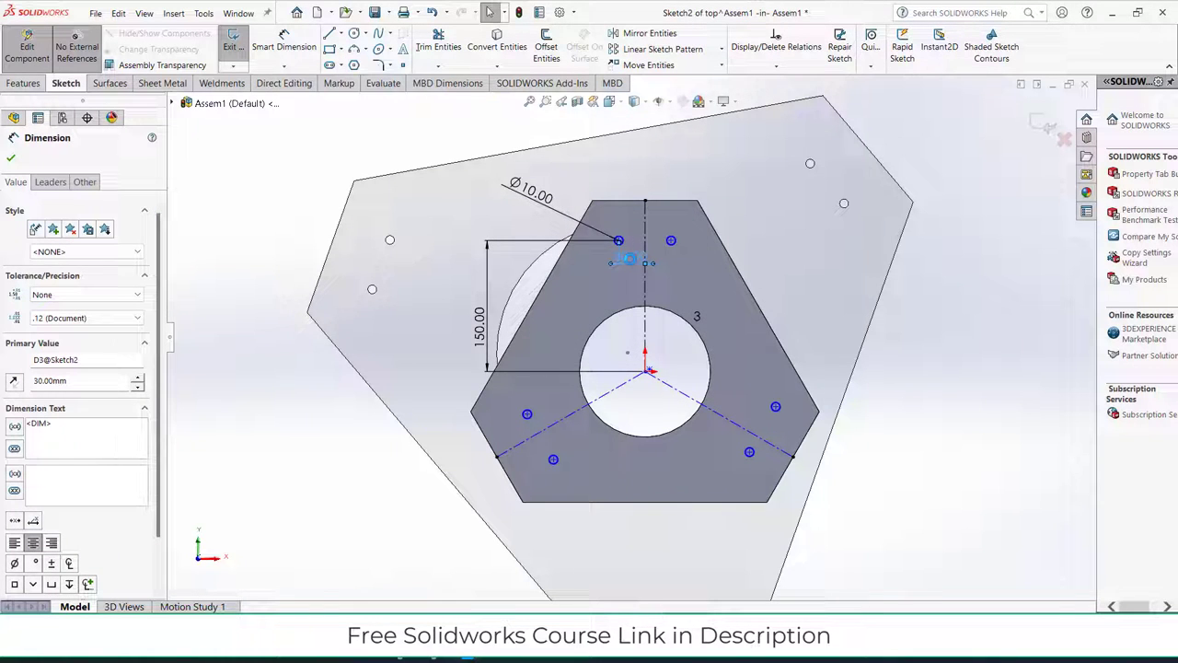
# Dimension the upper hole of the lower-left pair at 30 mm from that pair's slanted centreline.
pyautogui.scroll(-2, 689, 230)
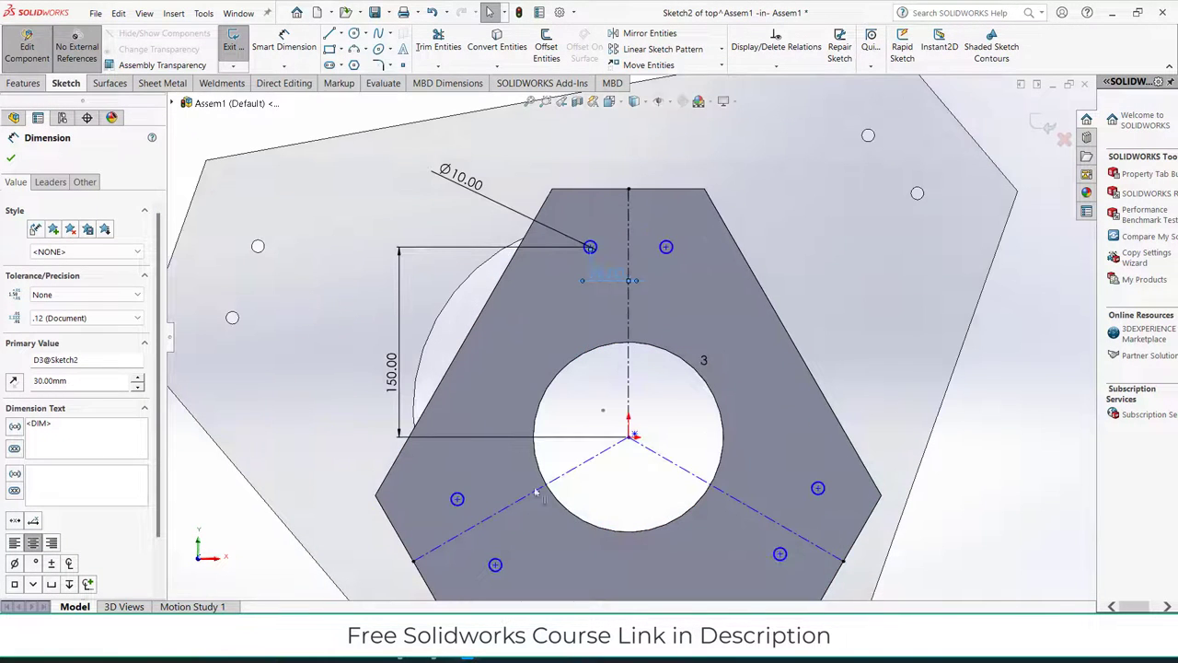
pyautogui.click(292, 49)
pyautogui.scroll(-3, 469, 502)
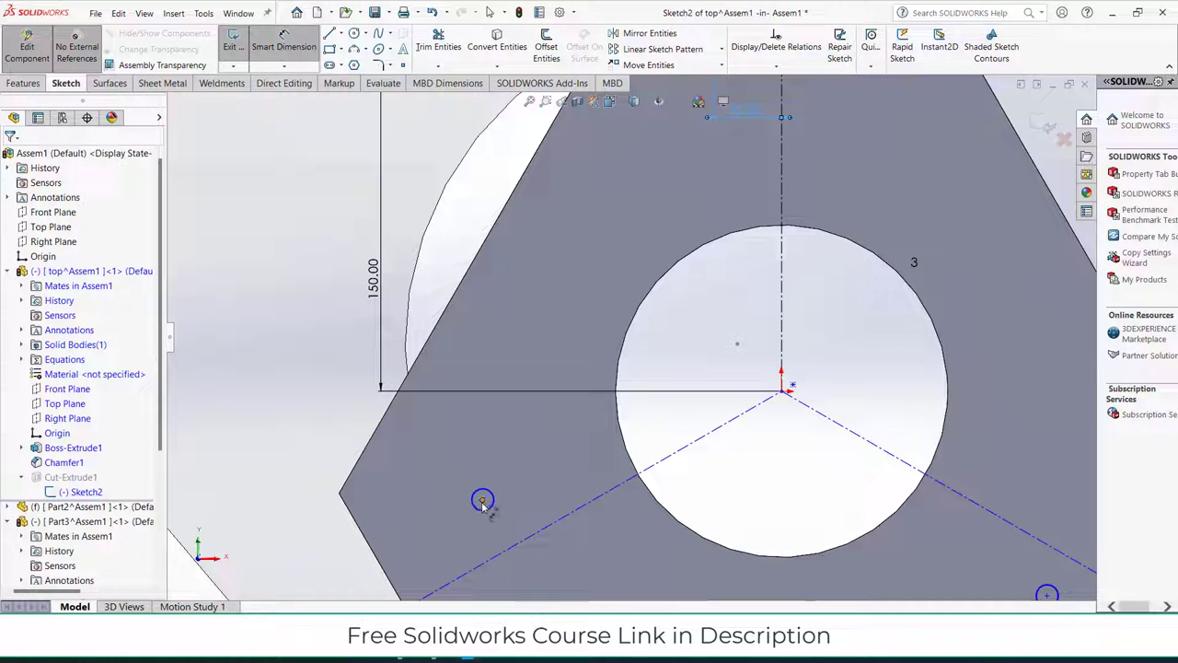
pyautogui.click(482, 501)
pyautogui.click(503, 556)
pyautogui.click(474, 548)
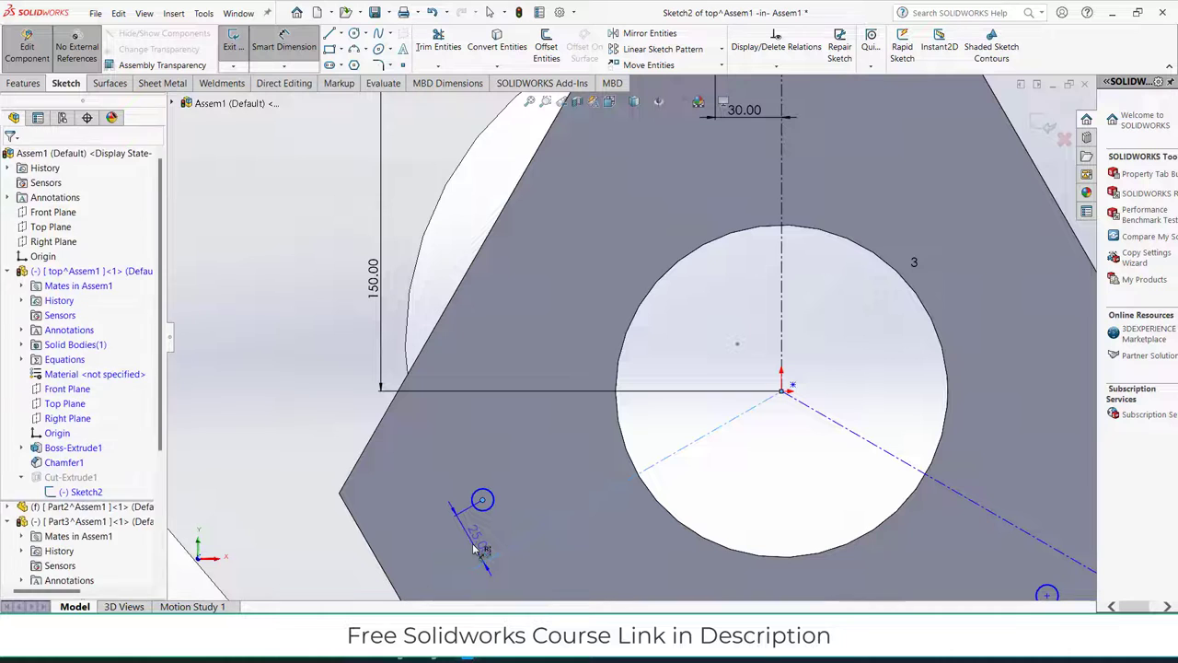
pyautogui.write('30')
pyautogui.press('Return')
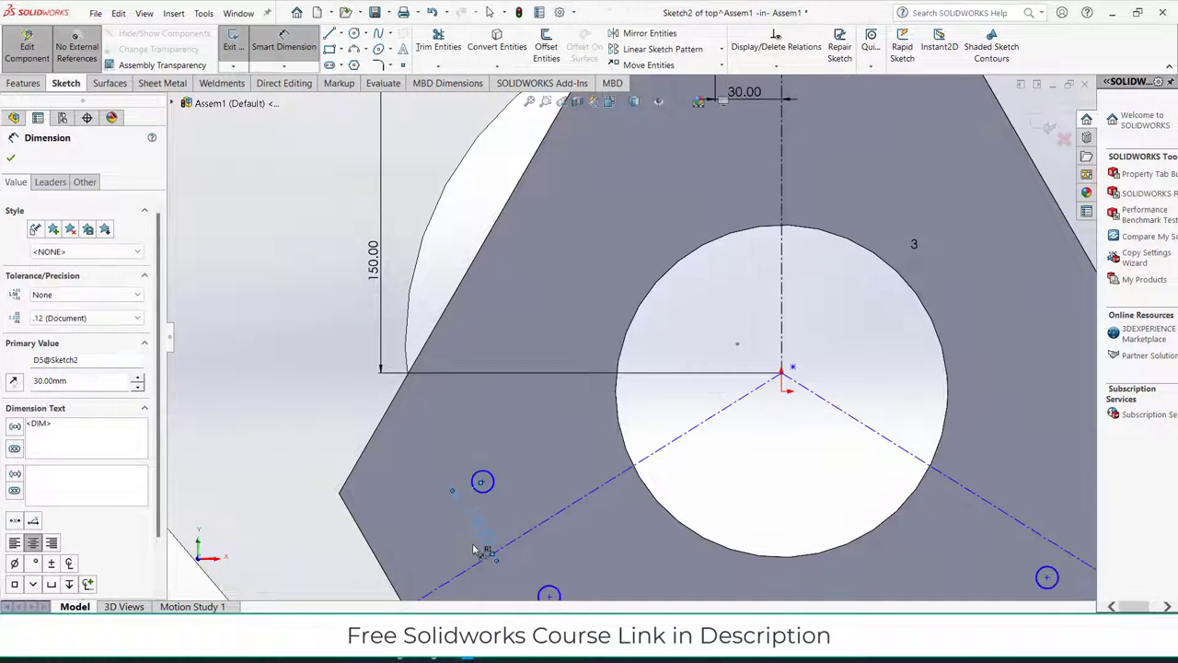
# Dimension the lower hole of the lower-right pair at 30 mm from that pair's slanted centreline.
pyautogui.scroll(1, 543, 523)
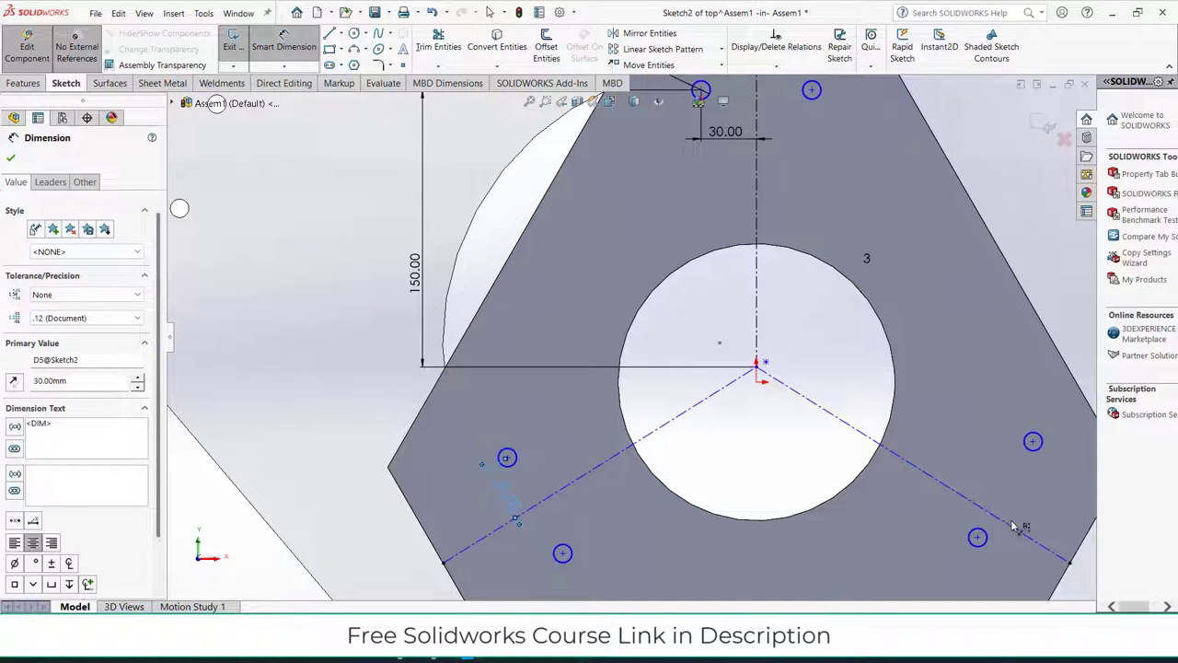
pyautogui.moveTo(1015, 536); pyautogui.dragTo(980, 542)
pyautogui.doubleClick(981, 543)
pyautogui.write('30')
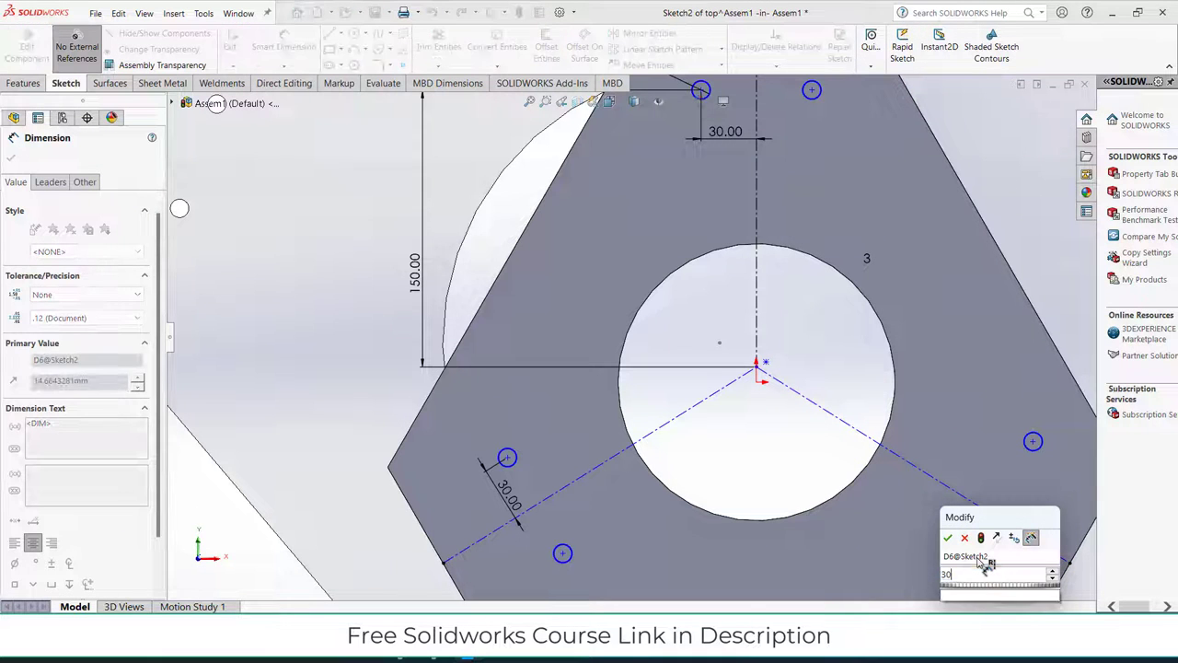
pyautogui.press('Return')
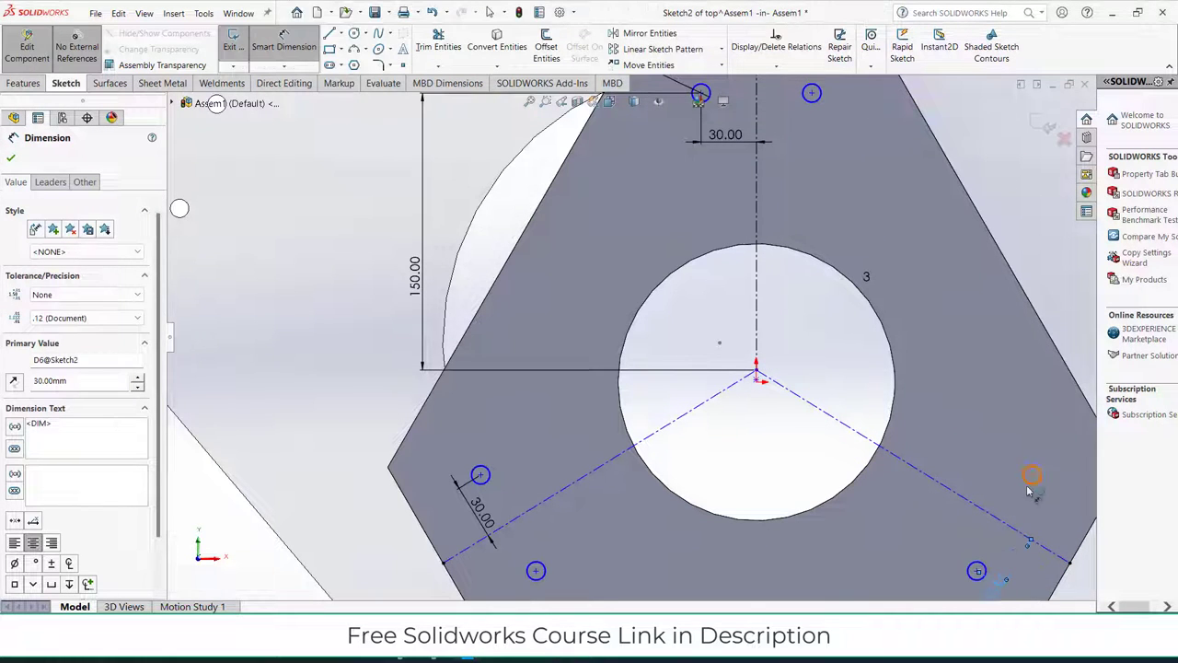
# Dimension the upper hole of the lower-right pair at 30 mm from the same slanted centreline.
pyautogui.click(1032, 475)
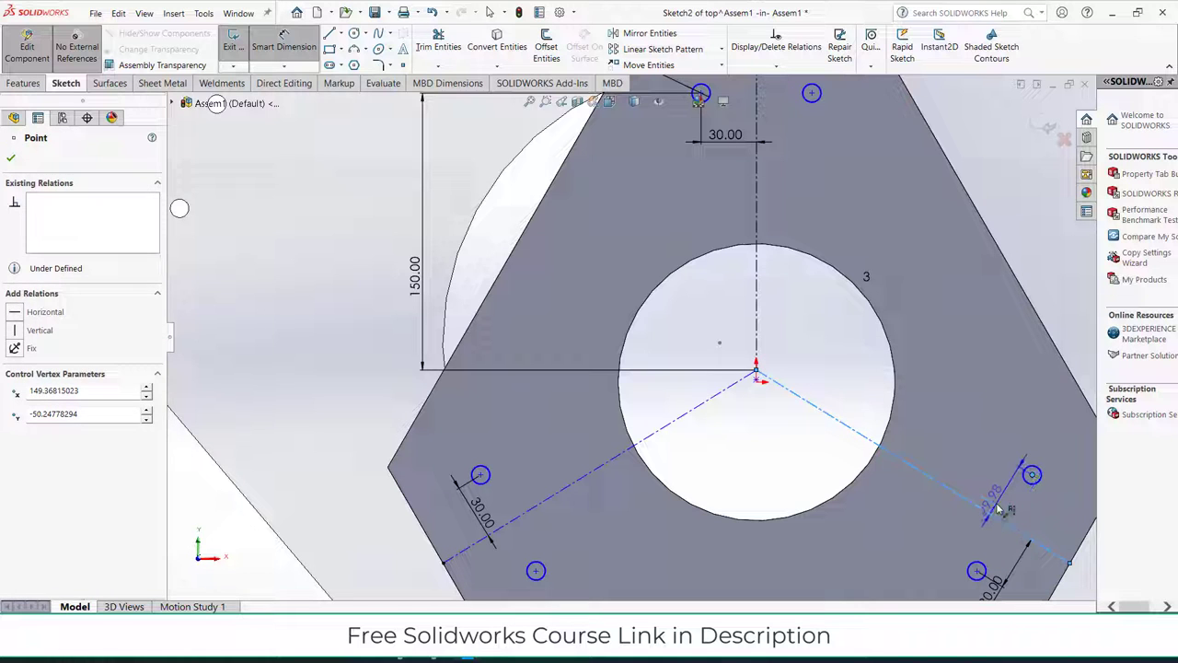
pyautogui.click(1002, 509)
pyautogui.write('30')
pyautogui.press('Return')
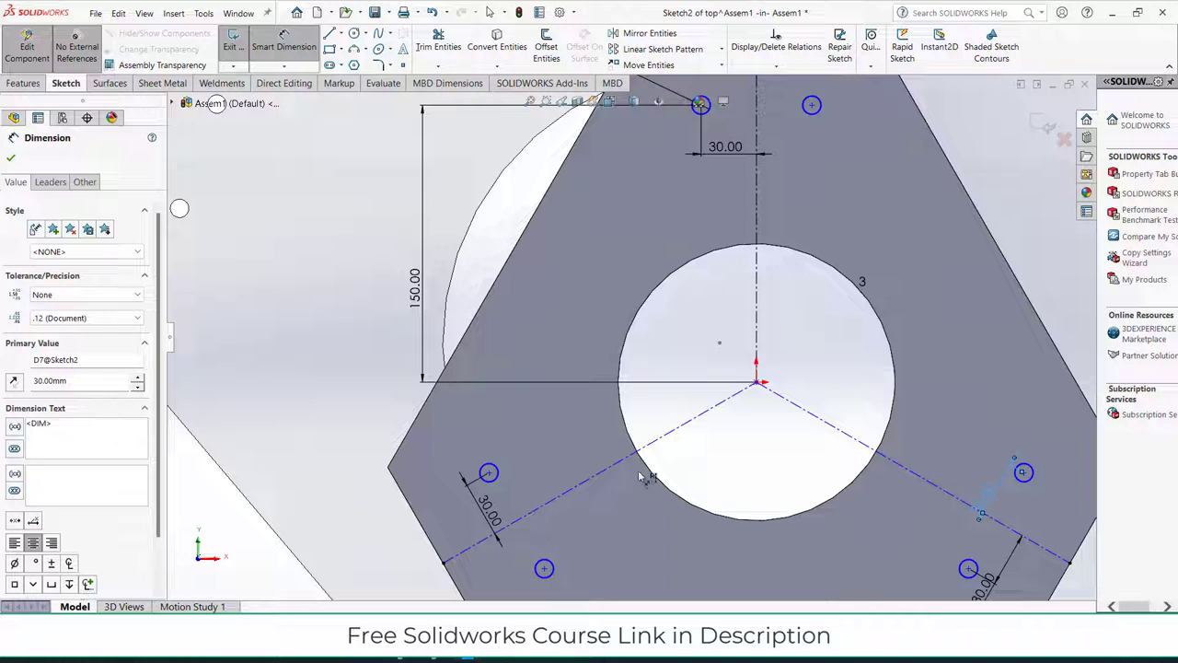
# Try to dimension the spacing between the two upper holes of the top plate sketch.
pyautogui.scroll(3, 848, 480)
pyautogui.scroll(-2, 705, 457)
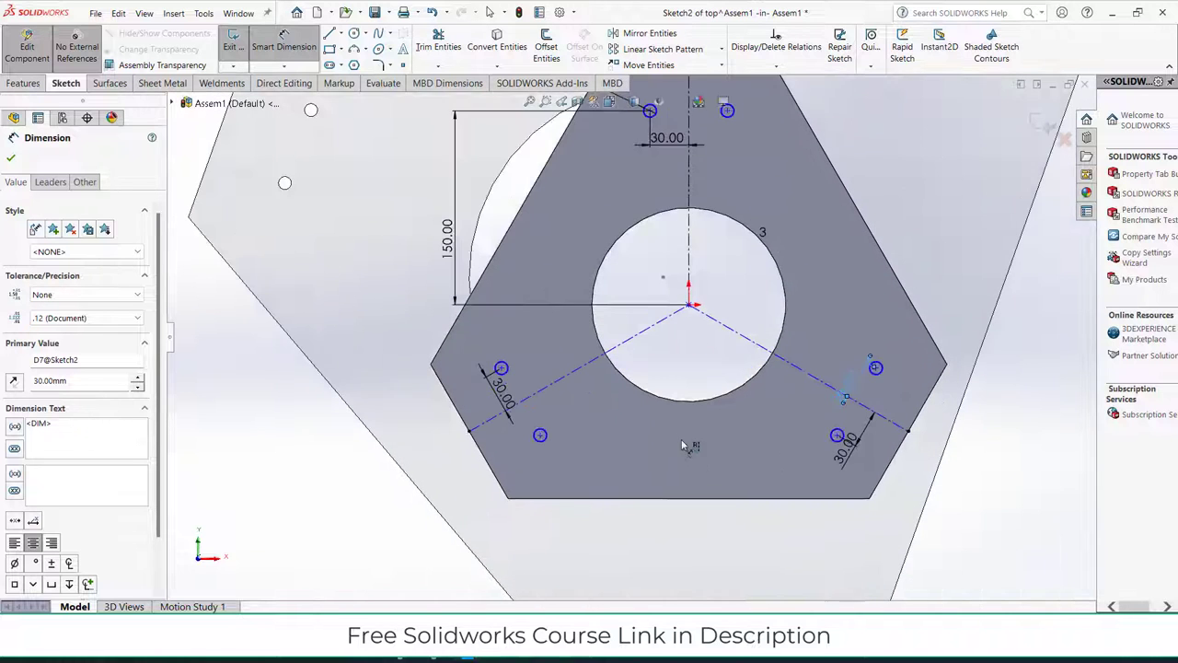
pyautogui.scroll(-2, 721, 183)
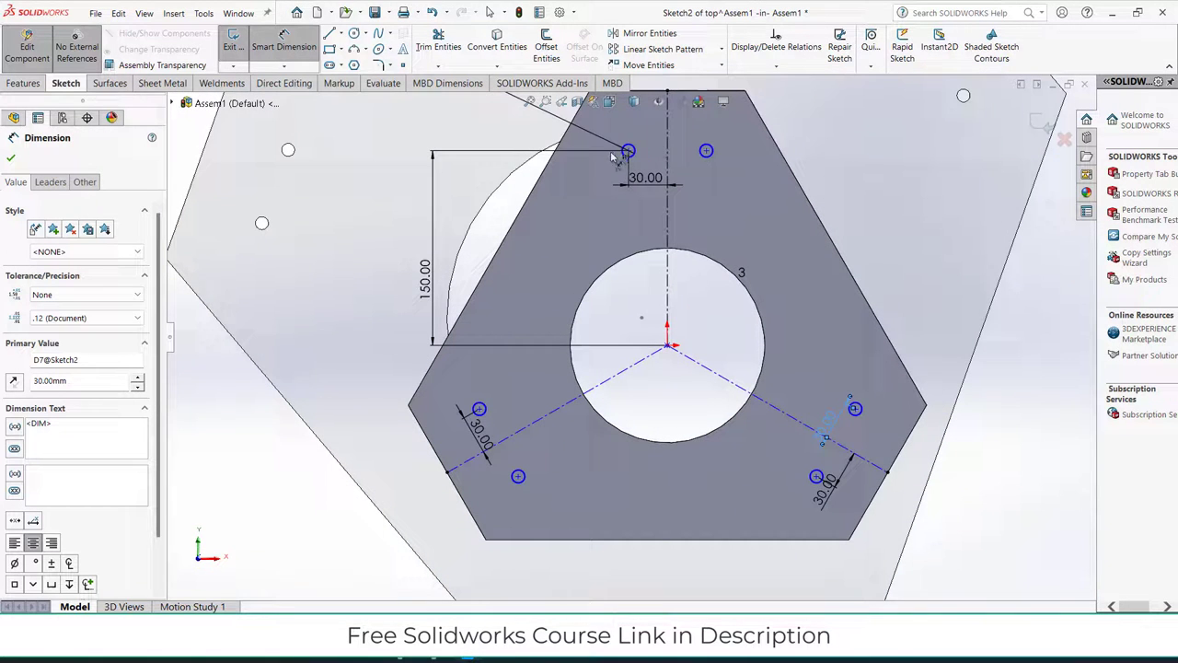
pyautogui.click(628, 152)
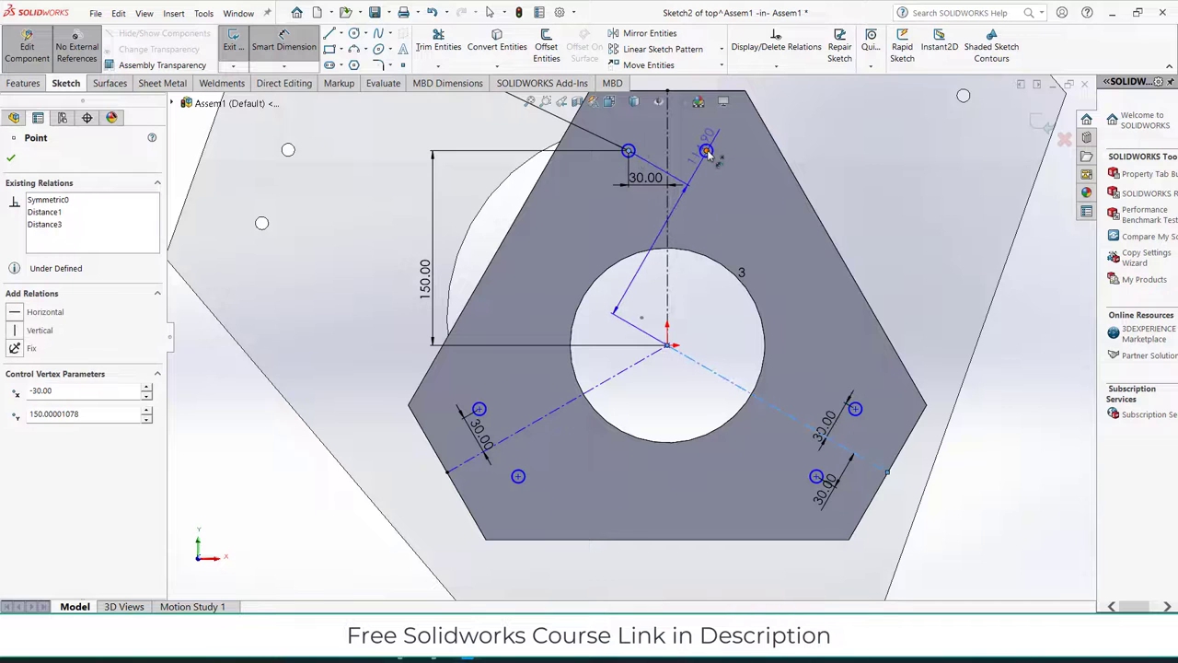
pyautogui.click(691, 132)
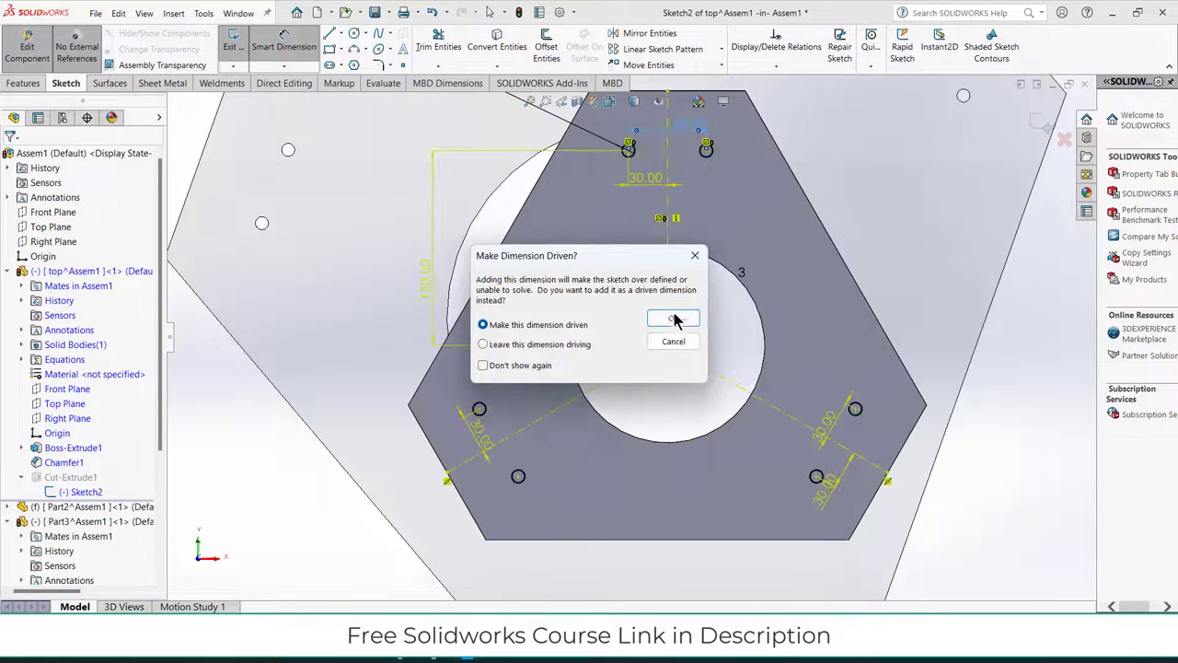
pyautogui.click(673, 341)
# Try to dimension the lower hole of the lower-left pair from that pair's slanted centreline.
pyautogui.scroll(-2, 841, 462)
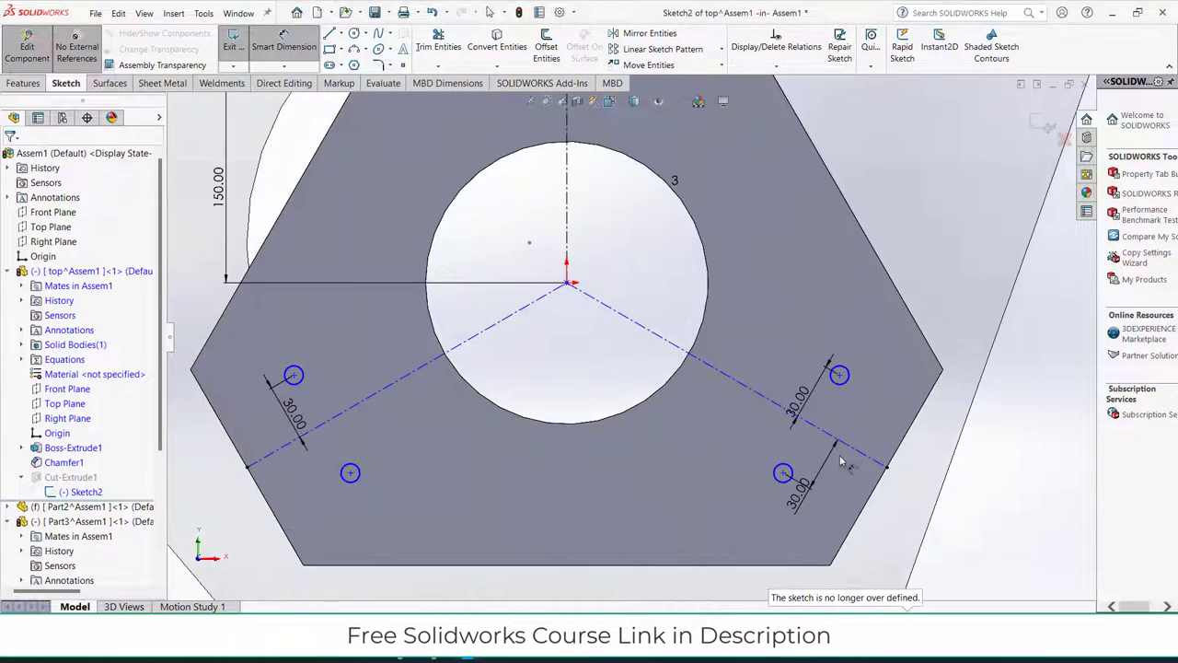
pyautogui.click(350, 475)
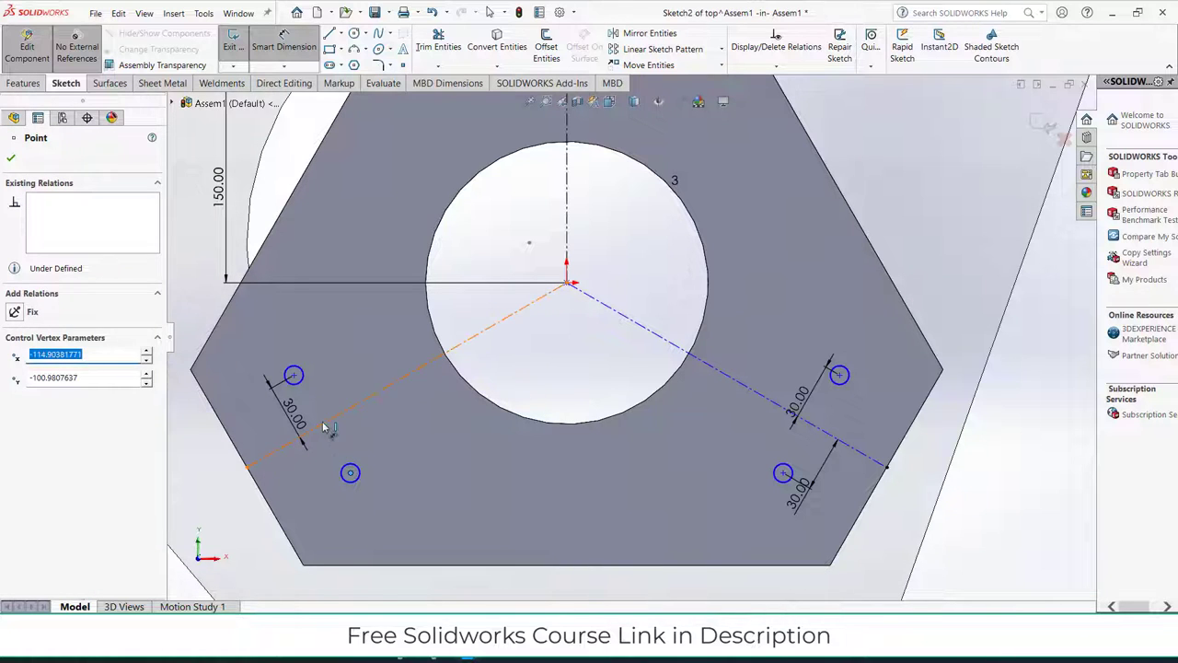
pyautogui.click(323, 445)
pyautogui.click(320, 486)
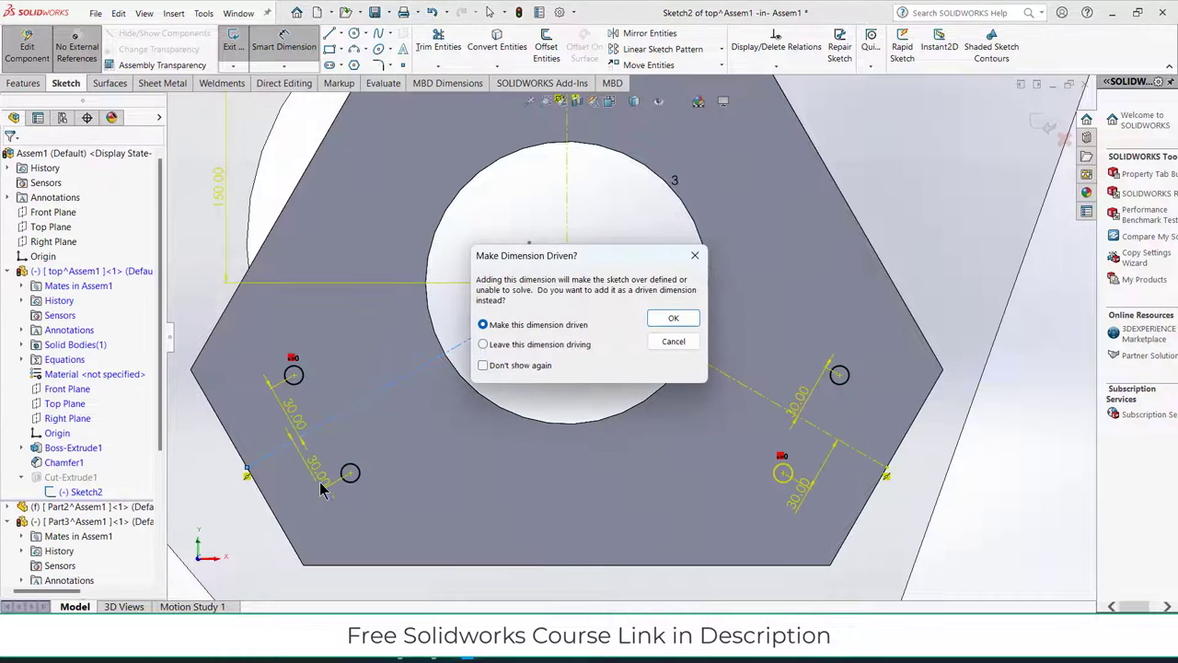
pyautogui.click(673, 342)
pyautogui.scroll(3, 635, 339)
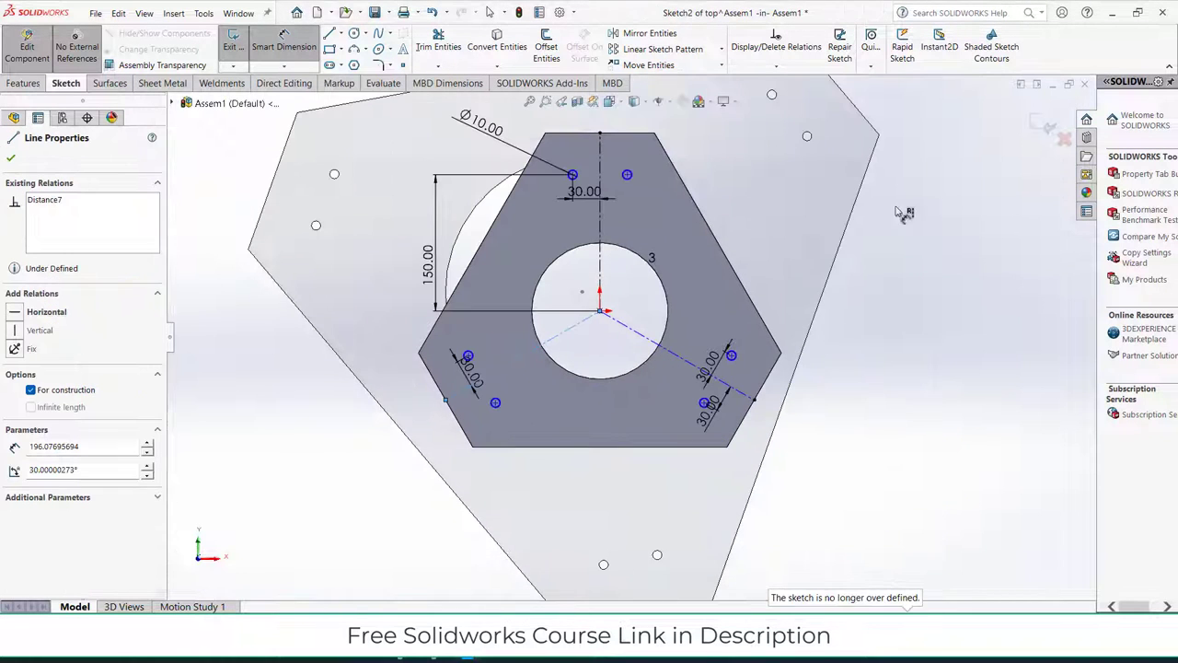
# Exit the hole sketch and finish editing the top plate within the assembly.
pyautogui.click(1042, 132)
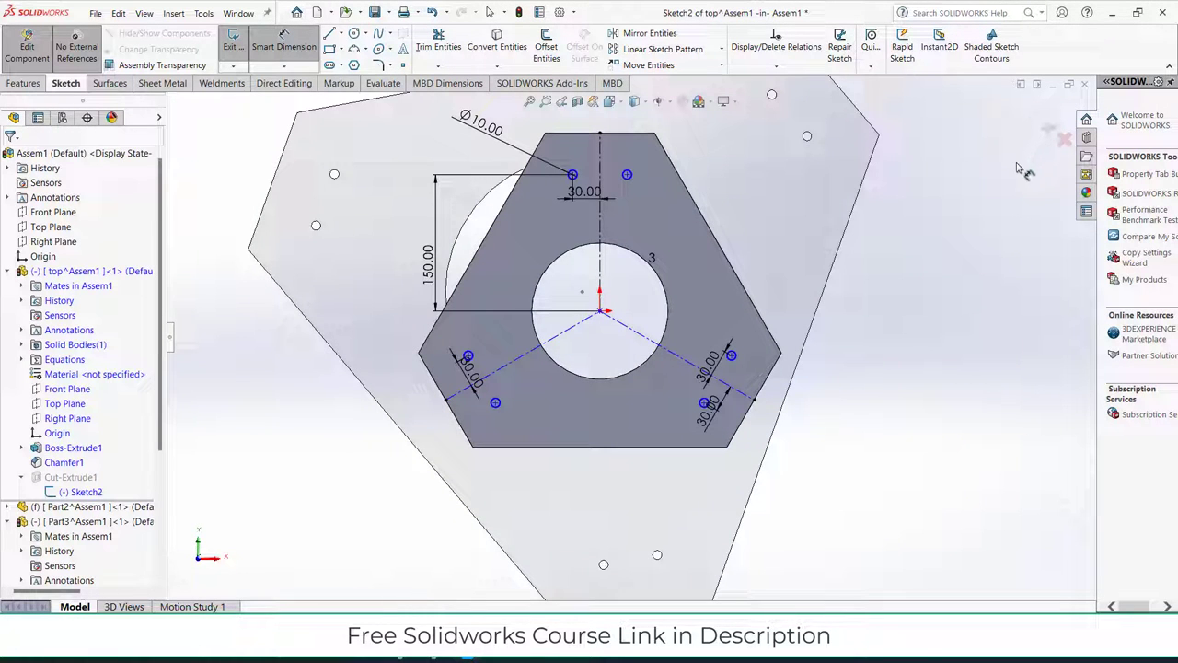
pyautogui.click(1044, 127)
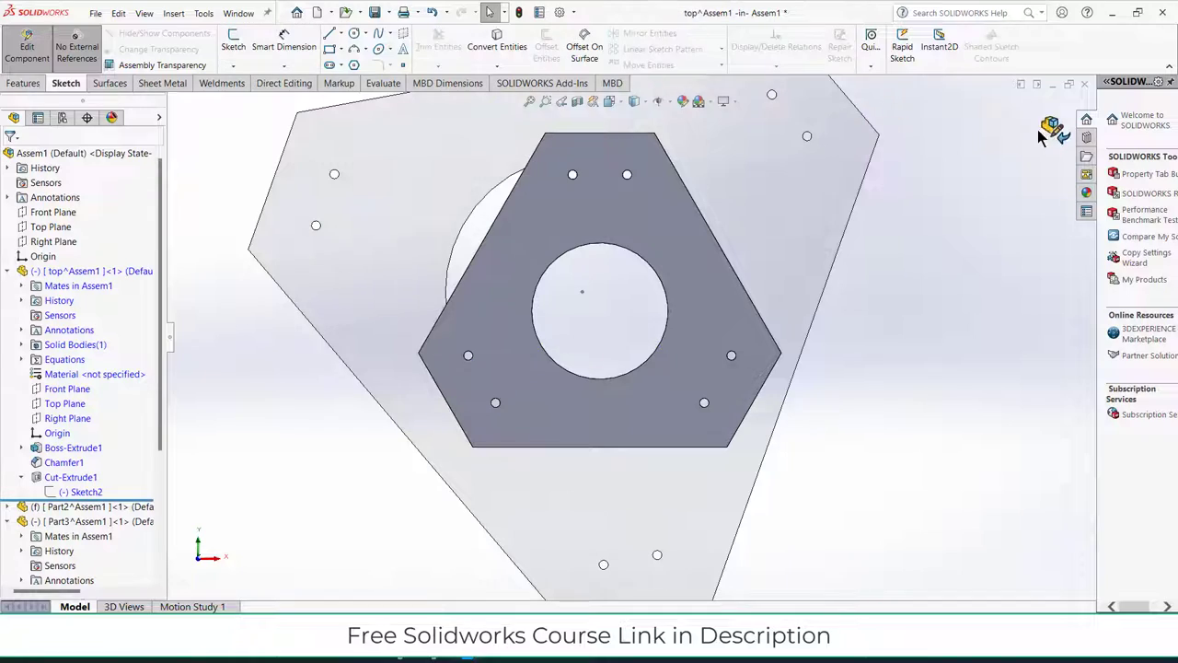
pyautogui.moveTo(785, 397); pyautogui.dragTo(888, 84, button='middle')
pyautogui.moveTo(713, 275); pyautogui.dragTo(1024, 124, button='middle')
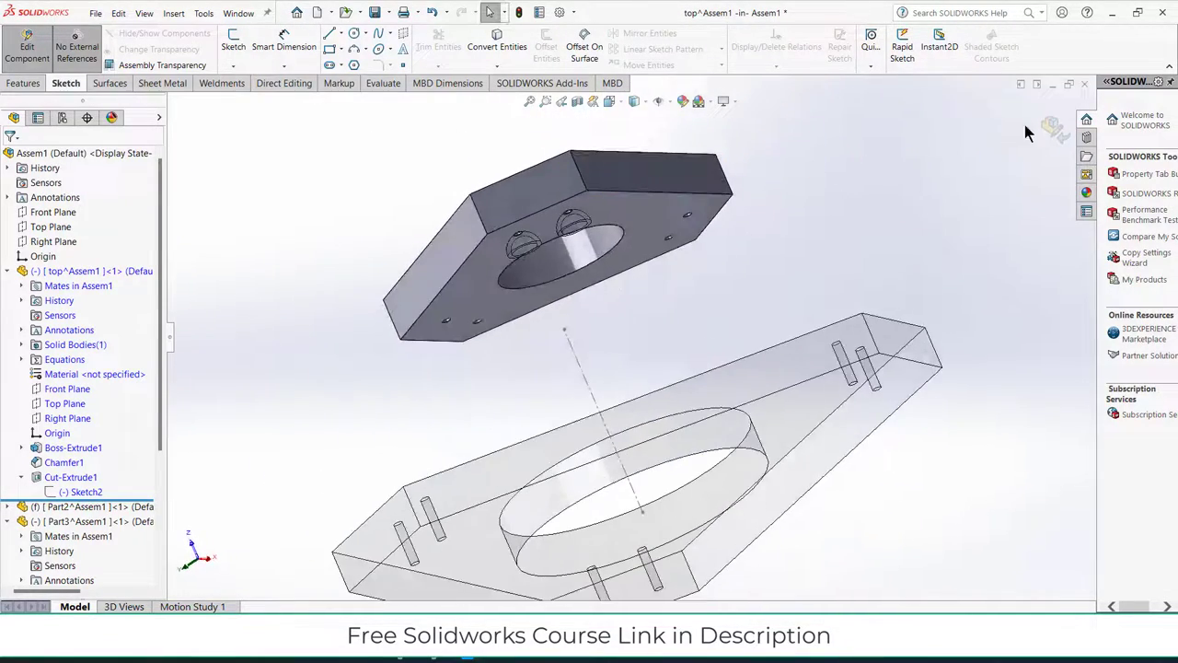
pyautogui.click(1052, 127)
# Circular-pattern the two ball-joint sockets about the top plate's central bore, with 3 equally spaced instances over 360 degrees.
pyautogui.moveTo(813, 191); pyautogui.dragTo(841, 203, button='middle')
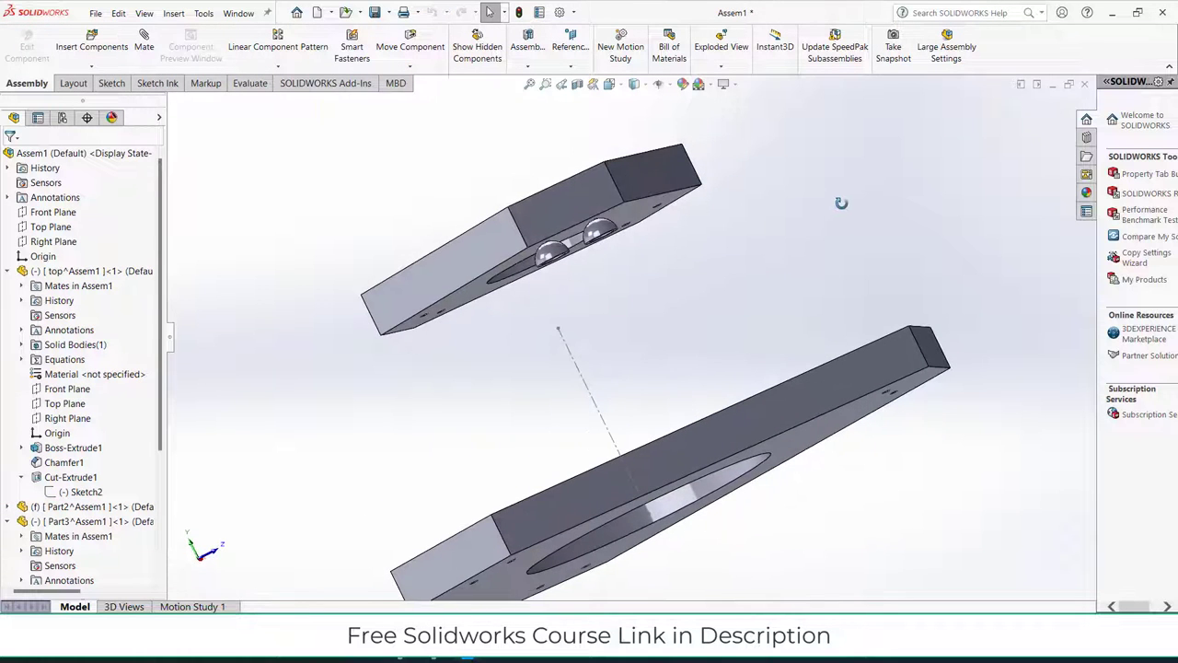
pyautogui.moveTo(309, 138)
pyautogui.mouseDown(button='middle')
pyautogui.moveTo(305, 111)
pyautogui.moveTo(311, 125)
pyautogui.mouseUp(button='middle')
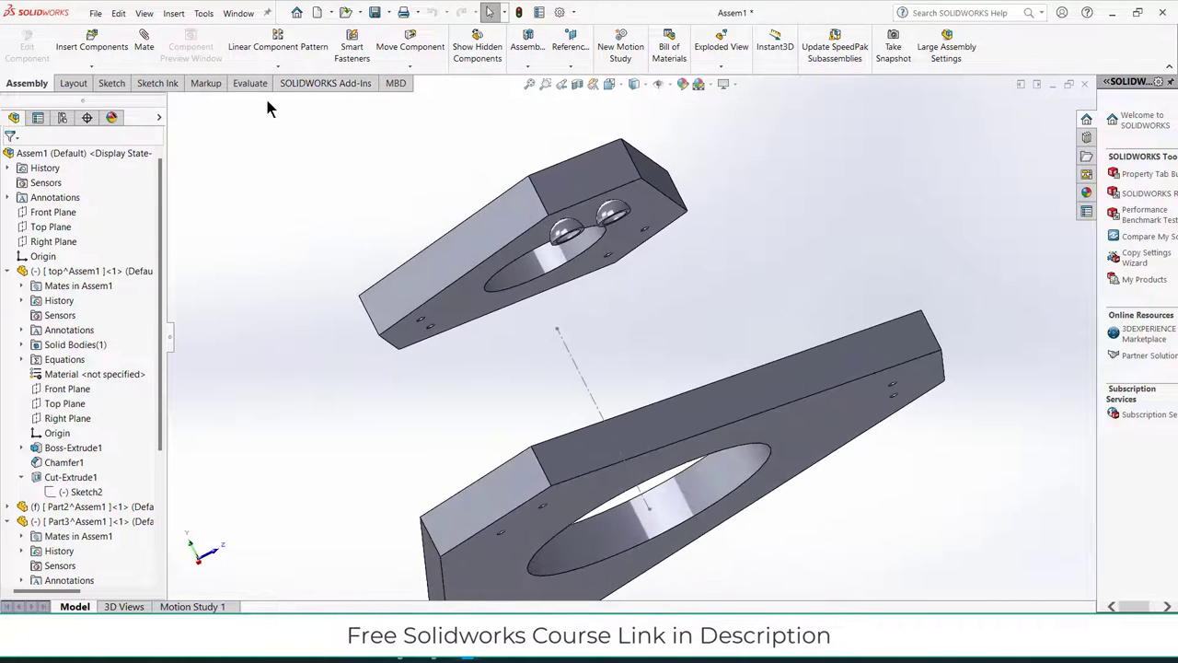
pyautogui.click(277, 64)
pyautogui.click(244, 97)
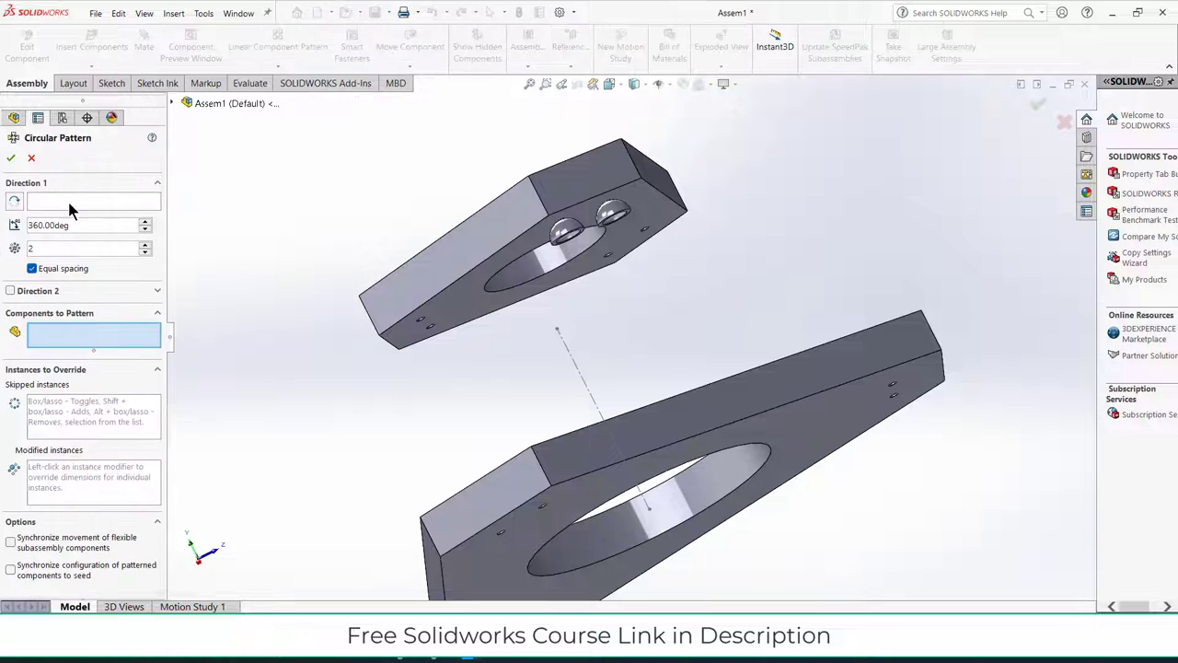
pyautogui.click(535, 266)
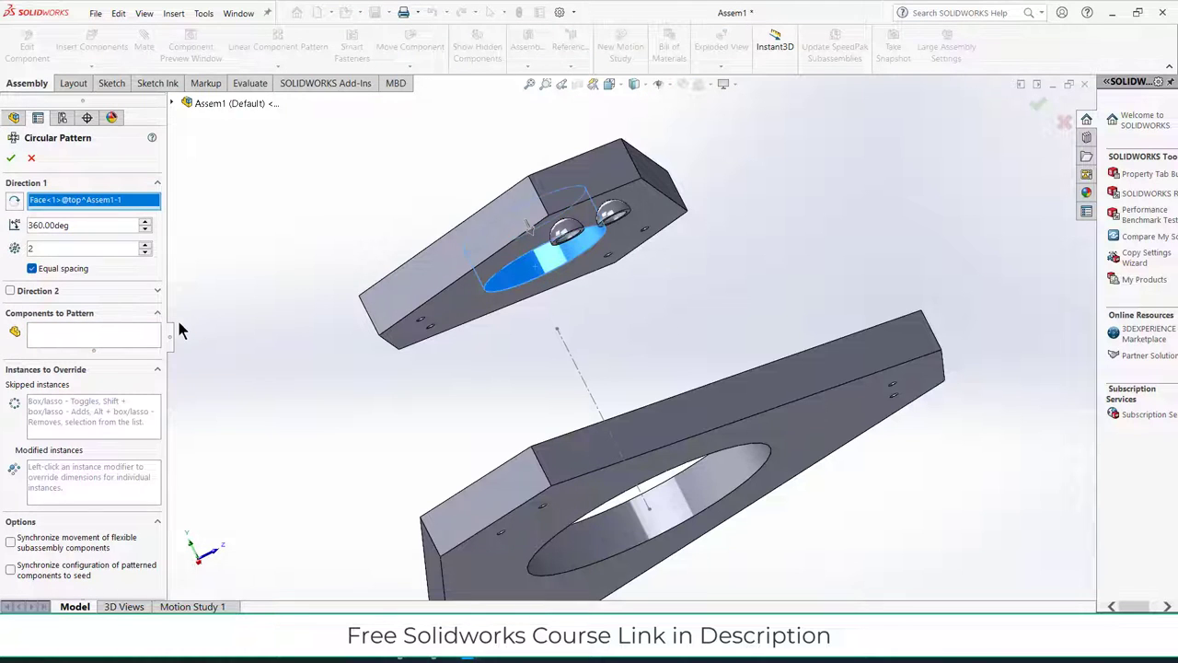
pyautogui.click(72, 330)
pyautogui.click(566, 232)
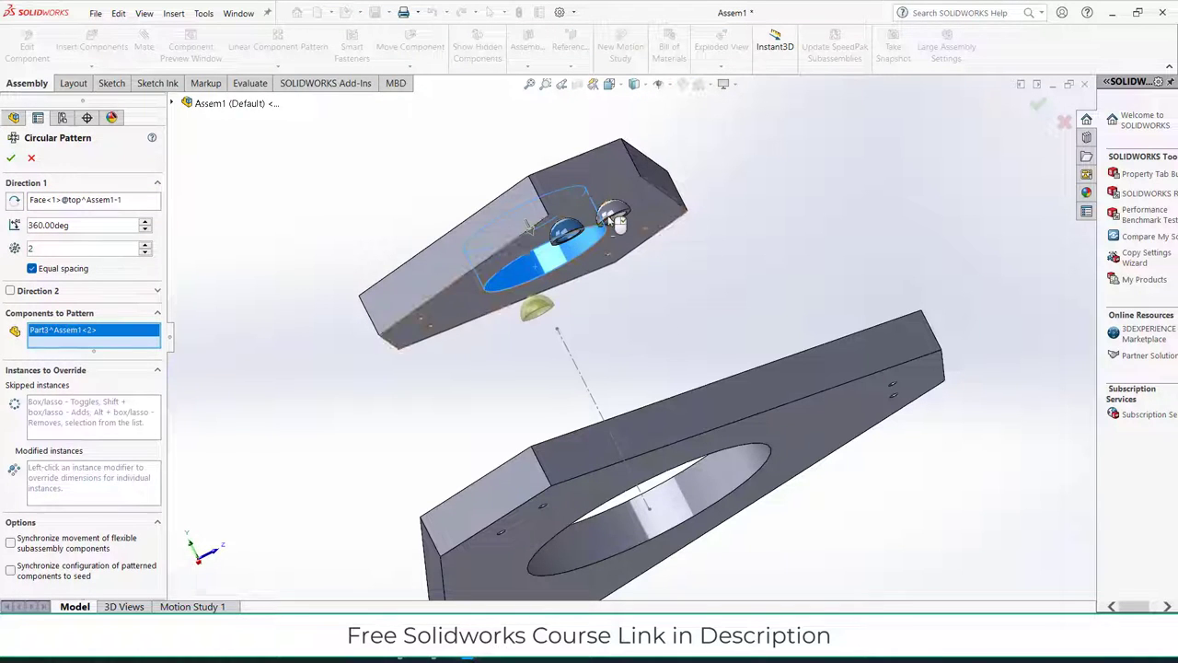
pyautogui.click(615, 217)
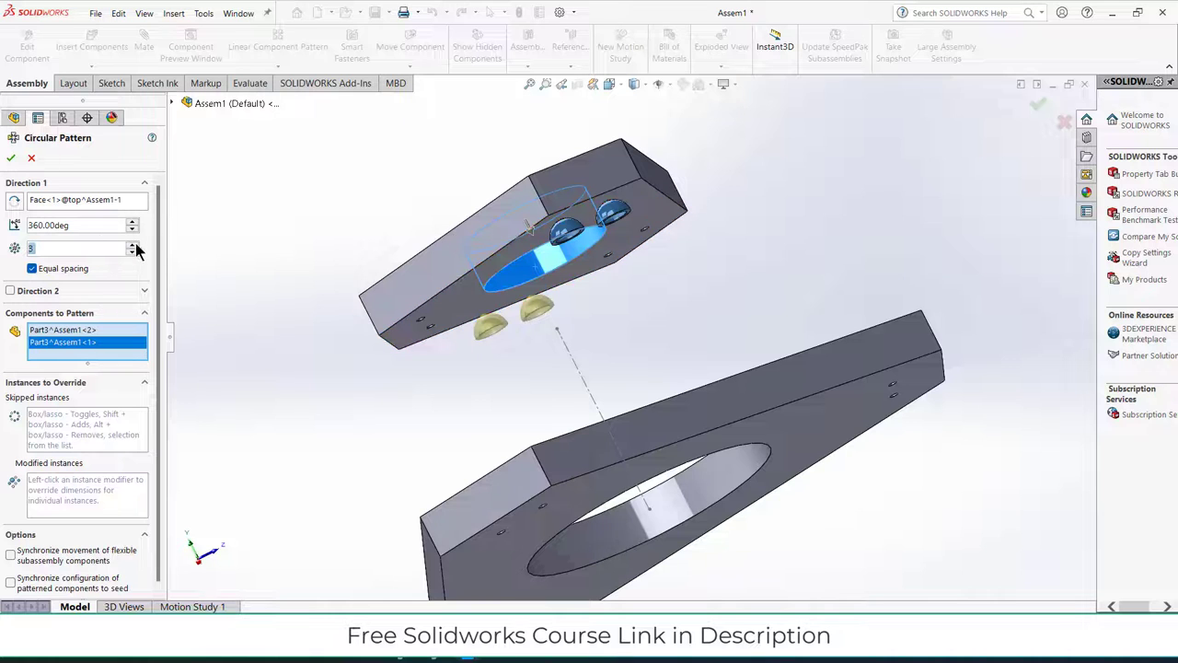
pyautogui.click(134, 245)
pyautogui.press('Return')
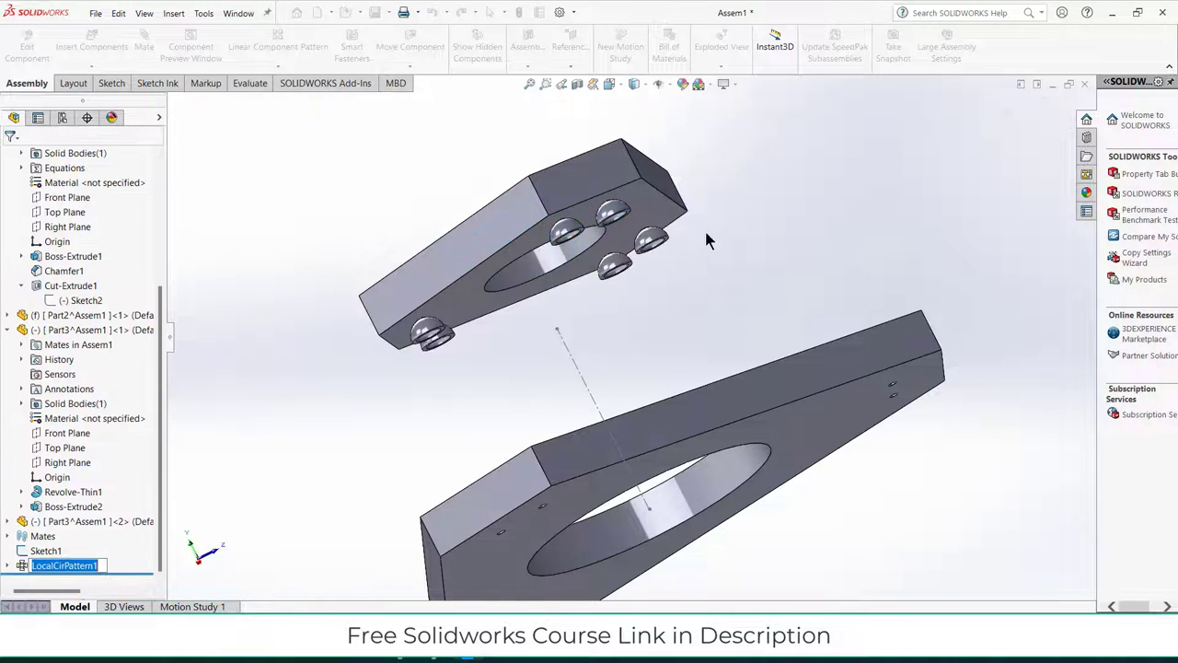
# Place a copy of the ball-joint socket in free space beside the two plates.
pyautogui.moveTo(704, 227); pyautogui.dragTo(761, 306, button='middle')
pyautogui.keyDown('ctrl'); pyautogui.moveTo(562, 322); pyautogui.dragTo(812, 344); pyautogui.keyUp('ctrl')
pyautogui.keyDown('ctrl'); pyautogui.moveTo(898, 366); pyautogui.dragTo(802, 312); pyautogui.keyUp('ctrl')
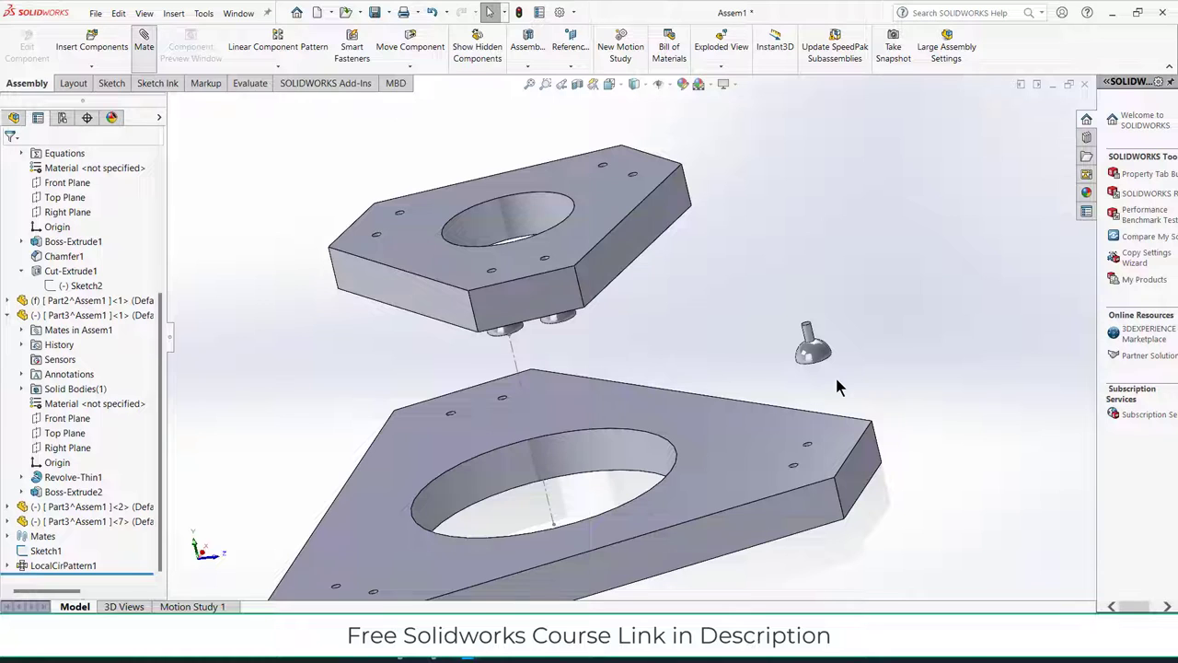
pyautogui.click(144, 42)
pyautogui.click(31, 159)
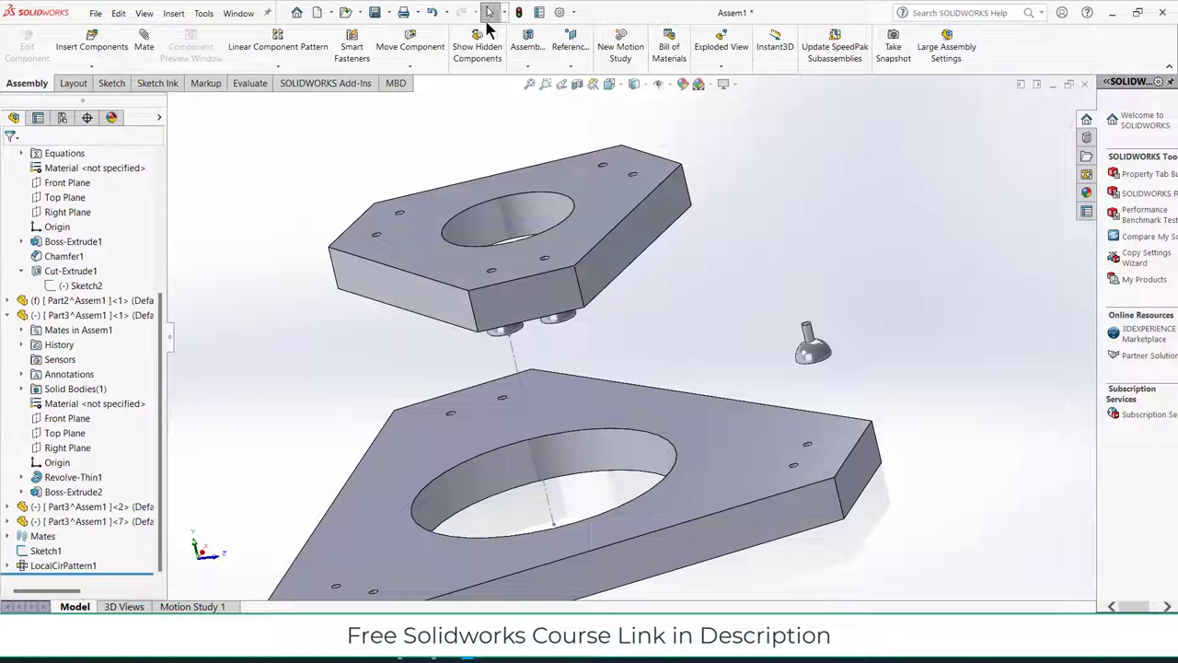
# Rotate the copied socket freely so its cup opens upward and its stem points down toward the base plate.
pyautogui.click(409, 67)
pyautogui.click(431, 94)
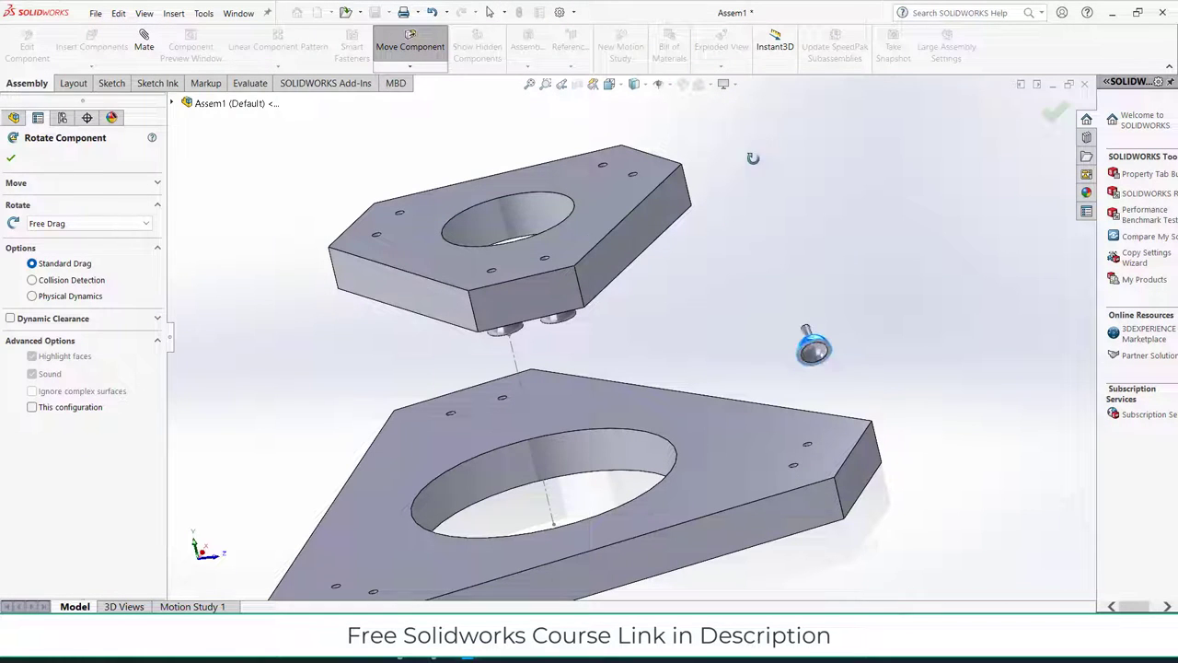
pyautogui.moveTo(753, 158); pyautogui.dragTo(802, 333)
pyautogui.click(11, 160)
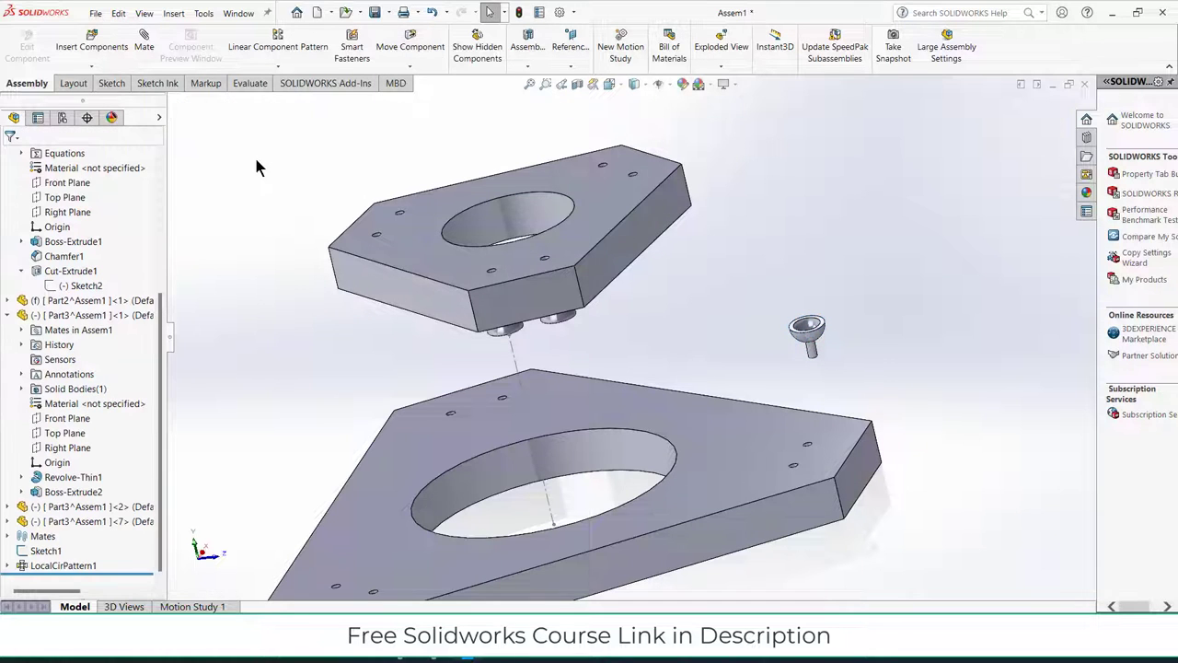
# Add a concentric mate between the copied socket's stem and the rear hole of the base plate's right-hand pair.
pyautogui.scroll(-5, 810, 362)
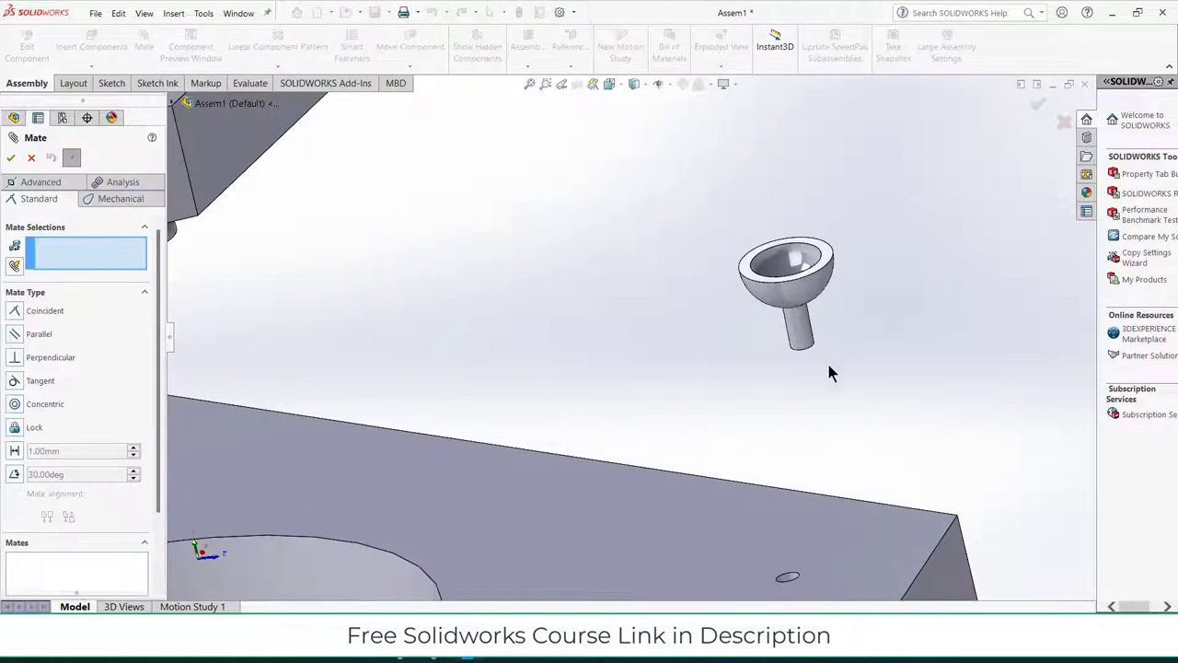
pyautogui.click(802, 333)
pyautogui.scroll(2, 793, 414)
pyautogui.scroll(-3, 787, 511)
pyautogui.scroll(-3, 722, 494)
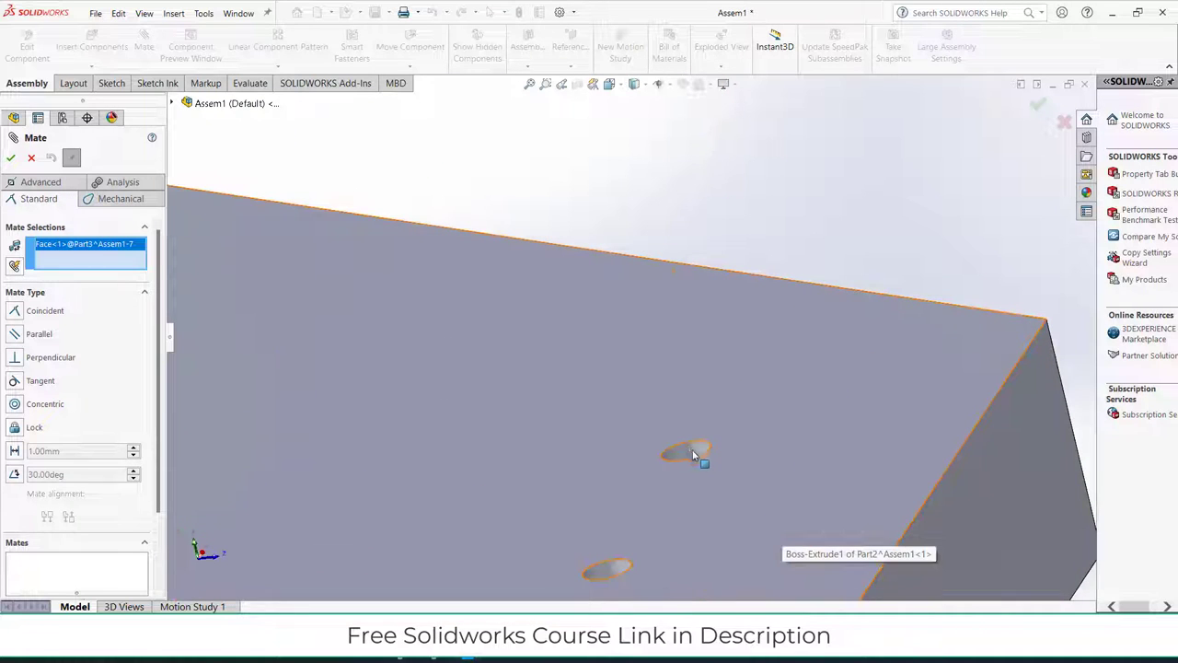
pyautogui.click(689, 451)
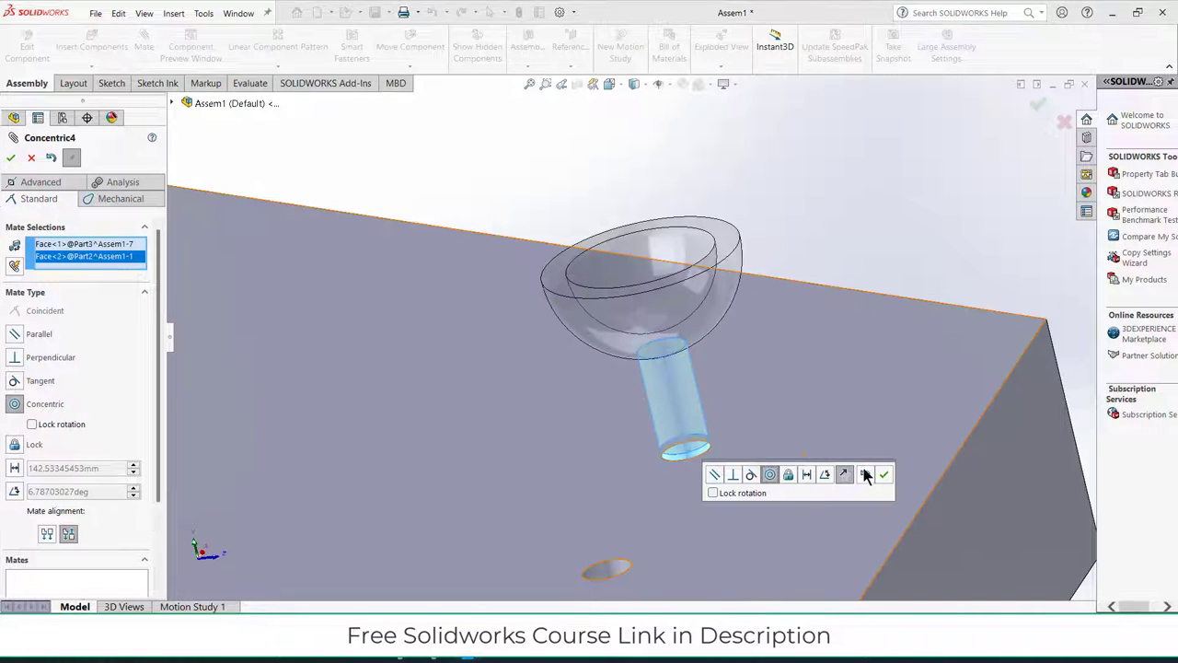
pyautogui.click(885, 474)
# Add a tangent mate between the socket's outer spherical face and the base plate's upper face.
pyautogui.click(686, 327)
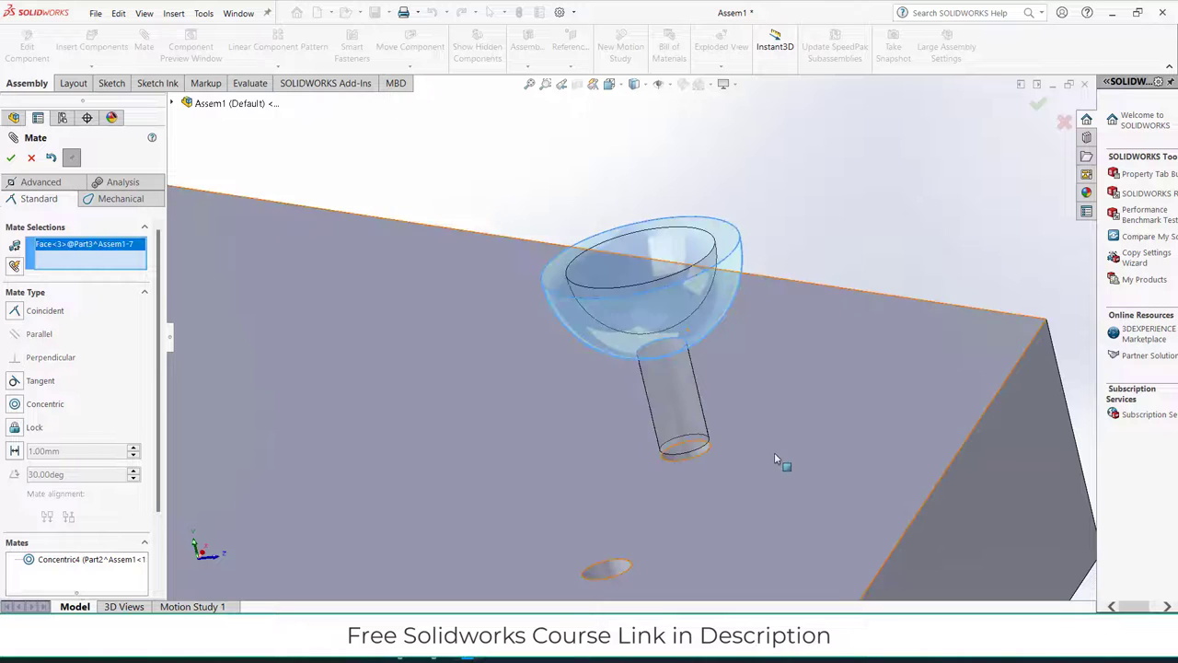
pyautogui.click(775, 452)
pyautogui.click(1001, 510)
# Place another copy of the mounted socket in free space above the base plate's right-hand corner.
pyautogui.scroll(3, 628, 337)
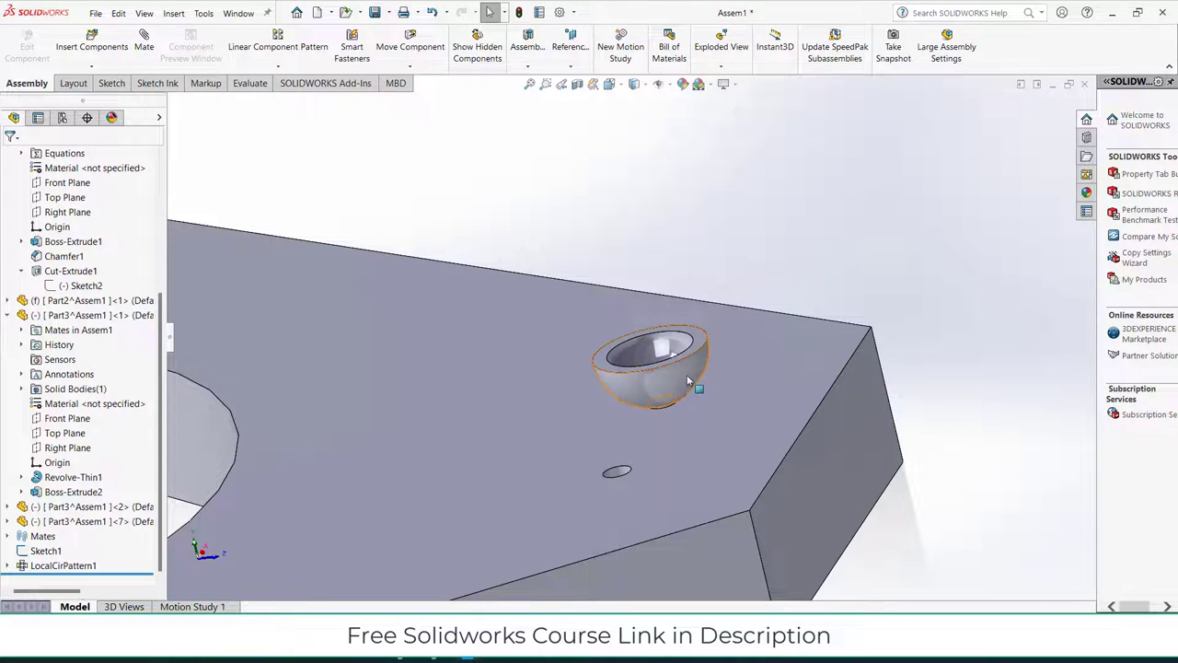
pyautogui.keyDown('ctrl'); pyautogui.moveTo(687, 375); pyautogui.dragTo(810, 125); pyautogui.keyUp('ctrl')
pyautogui.keyDown('ctrl'); pyautogui.moveTo(888, 219); pyautogui.dragTo(890, 221); pyautogui.keyUp('ctrl')
pyautogui.scroll(3, 890, 220)
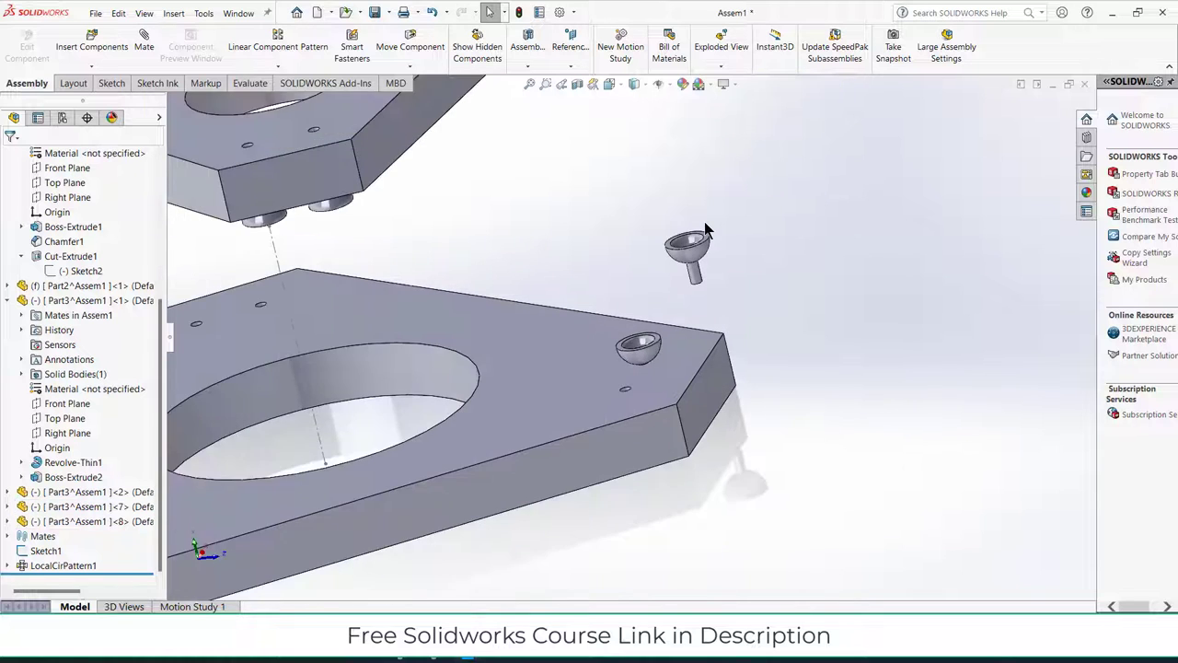
# Add a concentric mate between the new socket's stem and the remaining hole of the base plate's right-hand pair.
pyautogui.scroll(-2, 706, 228)
pyautogui.click(697, 324)
pyautogui.click(752, 308)
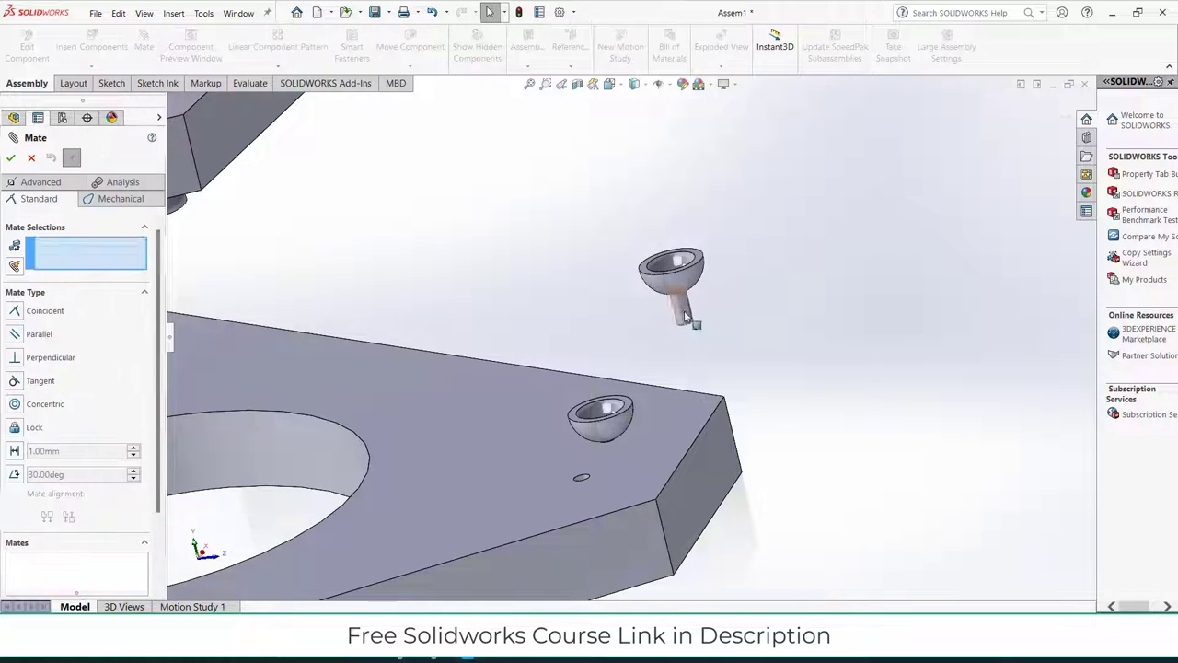
pyautogui.scroll(-2, 579, 469)
pyautogui.click(594, 481)
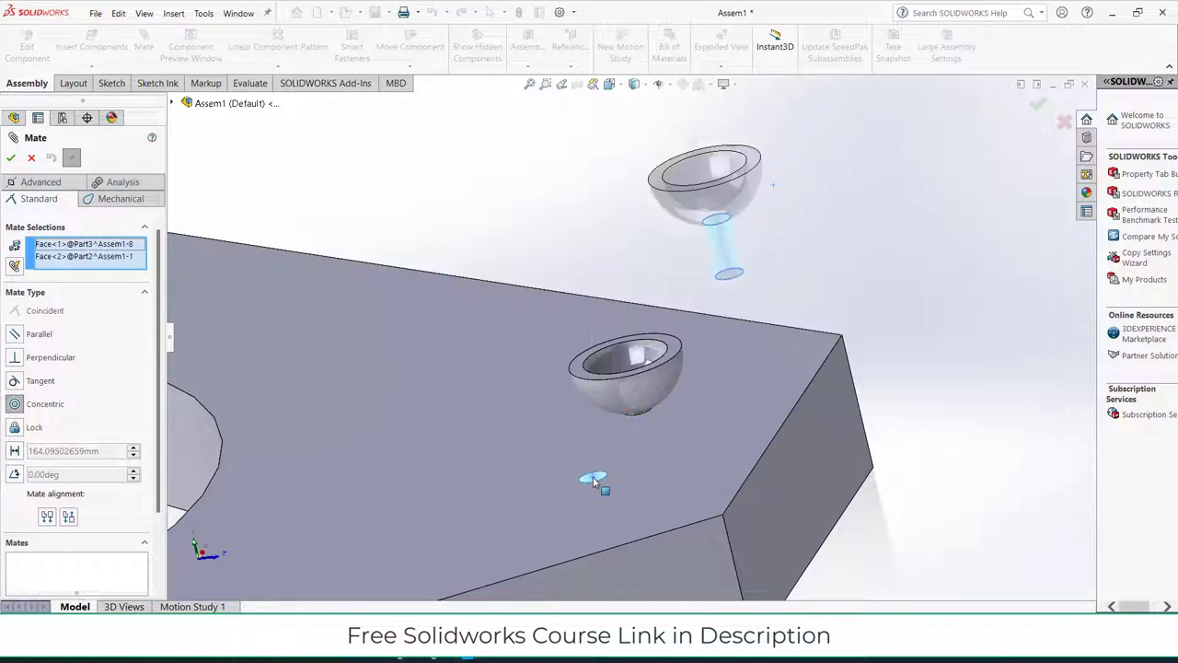
pyautogui.click(782, 500)
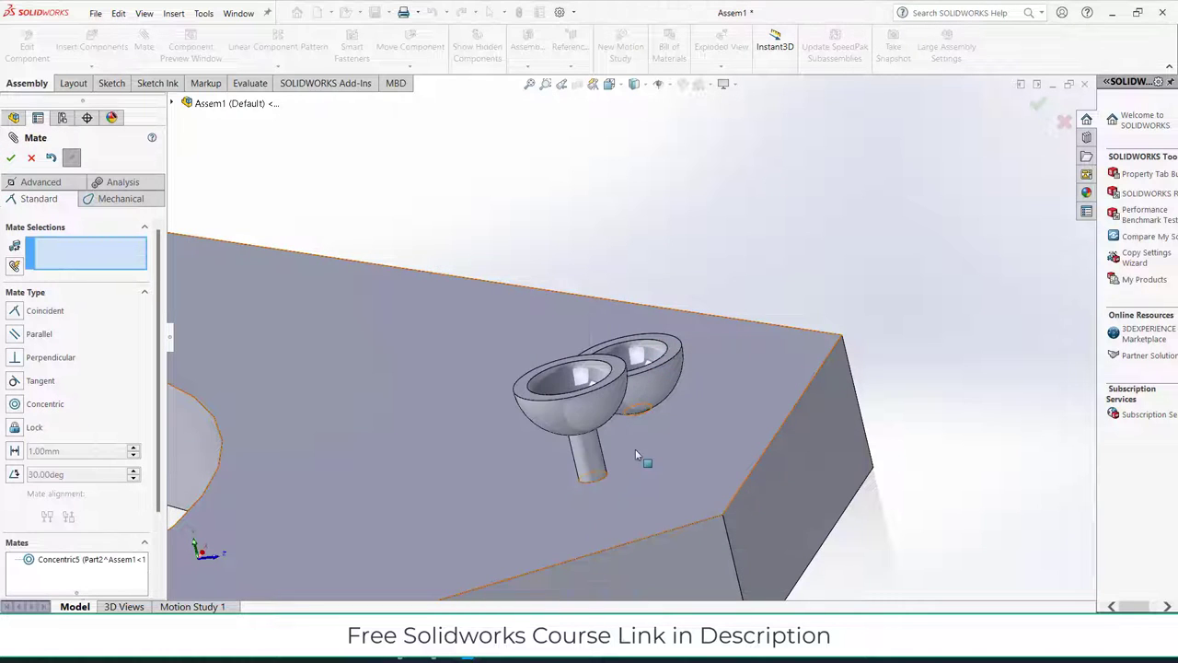
# Add a tangent mate between the base plate's upper face and the second socket's outer spherical face.
pyautogui.click(604, 418)
pyautogui.click(580, 417)
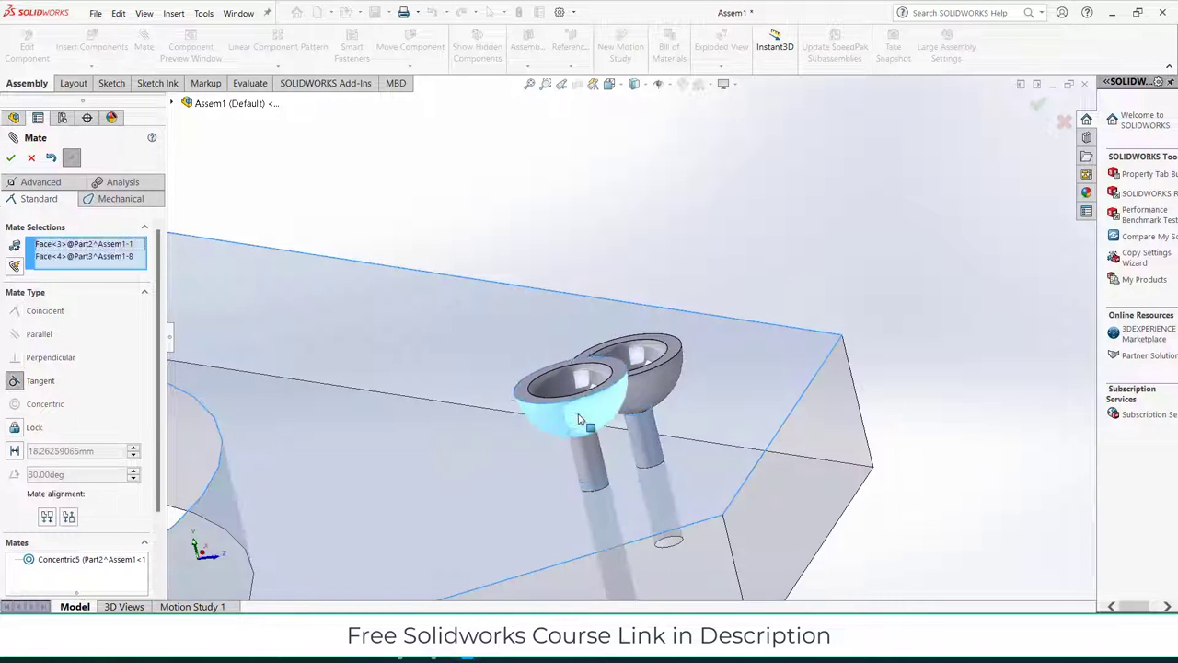
pyautogui.click(798, 471)
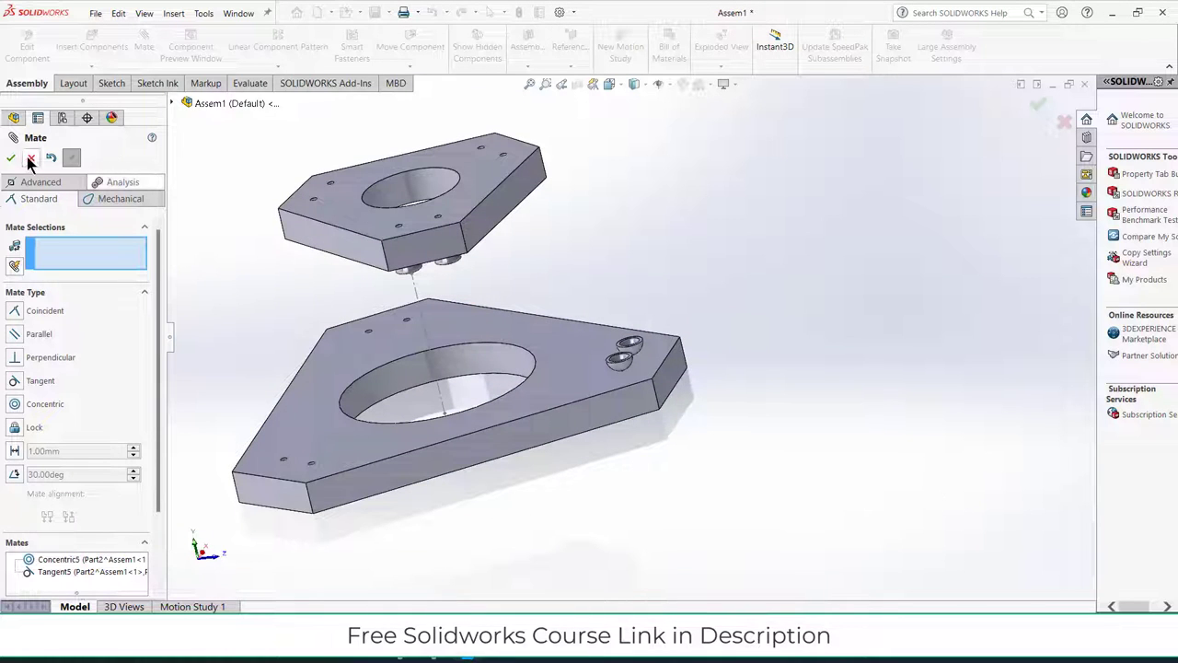
pyautogui.press('Escape')
# Circular-pattern the base plate's two mounted sockets about its central bore, with 3 equally spaced instances over 360 degrees.
pyautogui.click(278, 66)
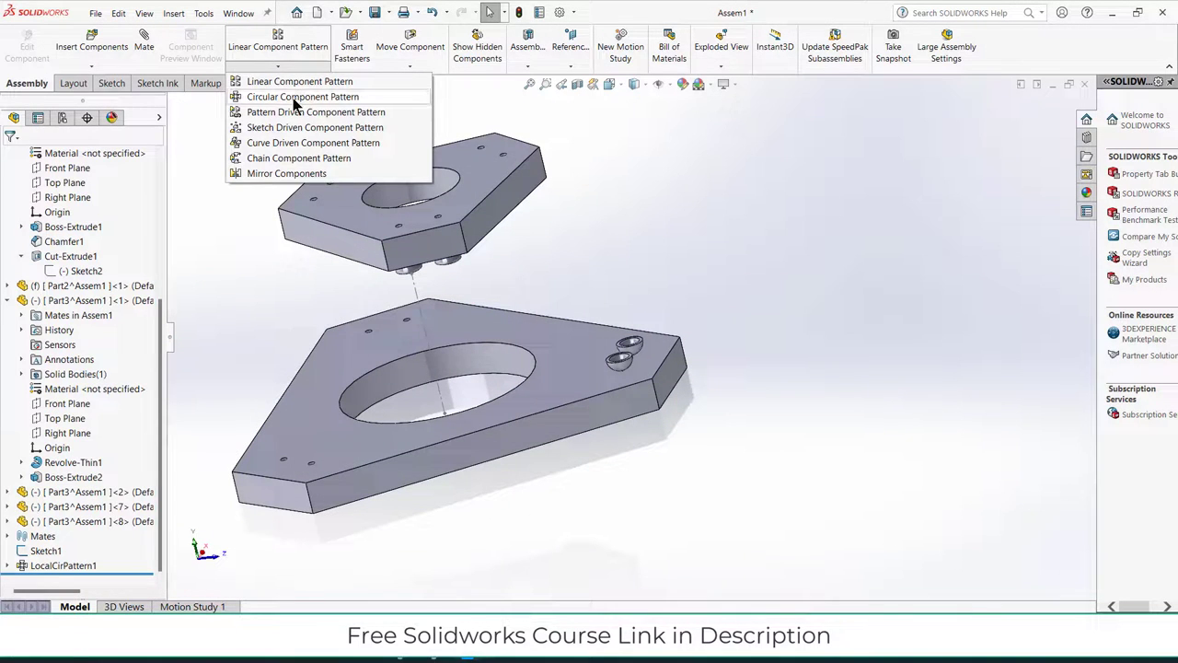
pyautogui.click(295, 100)
pyautogui.click(93, 200)
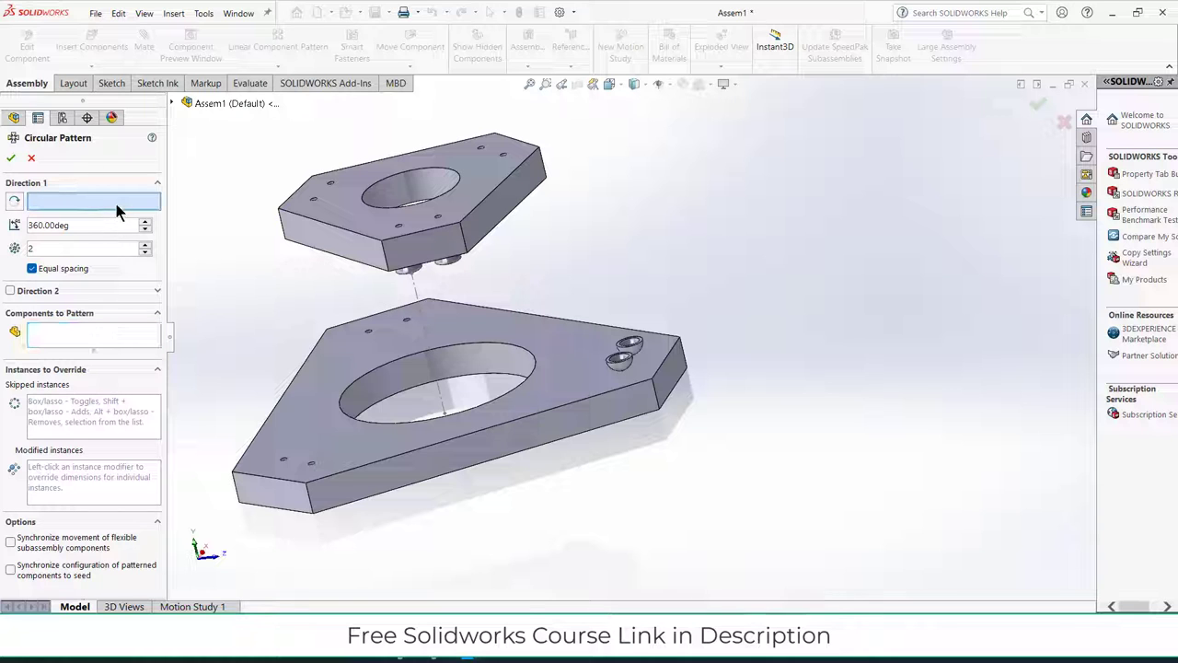
pyautogui.click(414, 359)
pyautogui.click(87, 336)
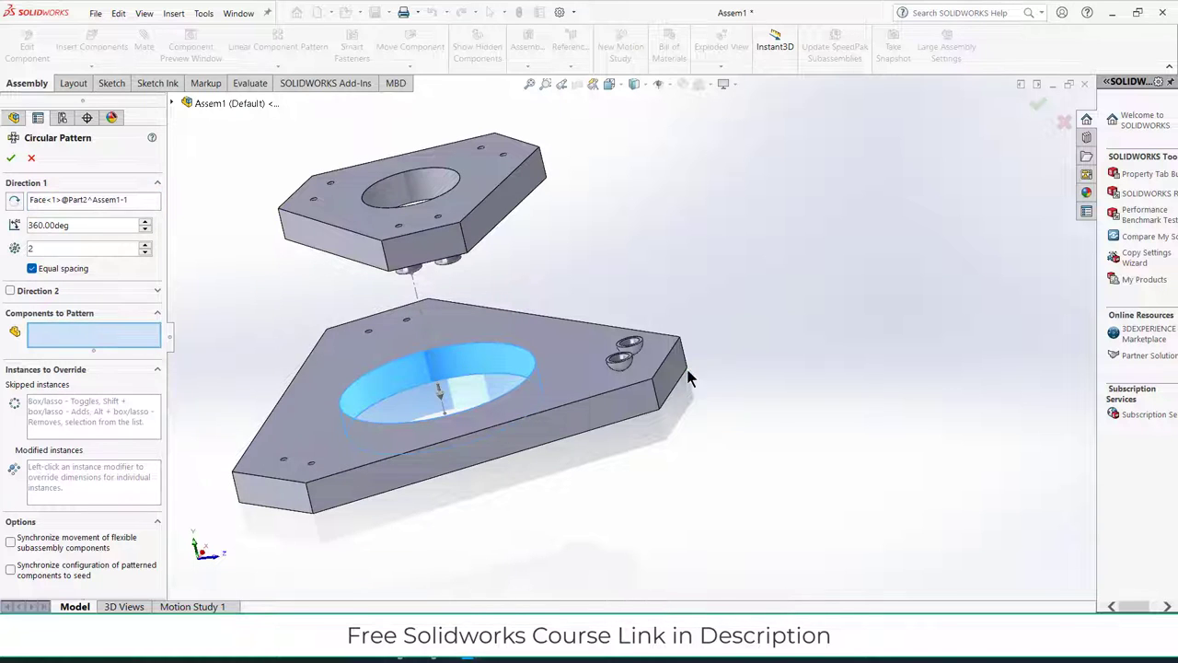
pyautogui.scroll(-3, 686, 371)
pyautogui.click(610, 336)
pyautogui.click(609, 336)
pyautogui.scroll(3, 609, 336)
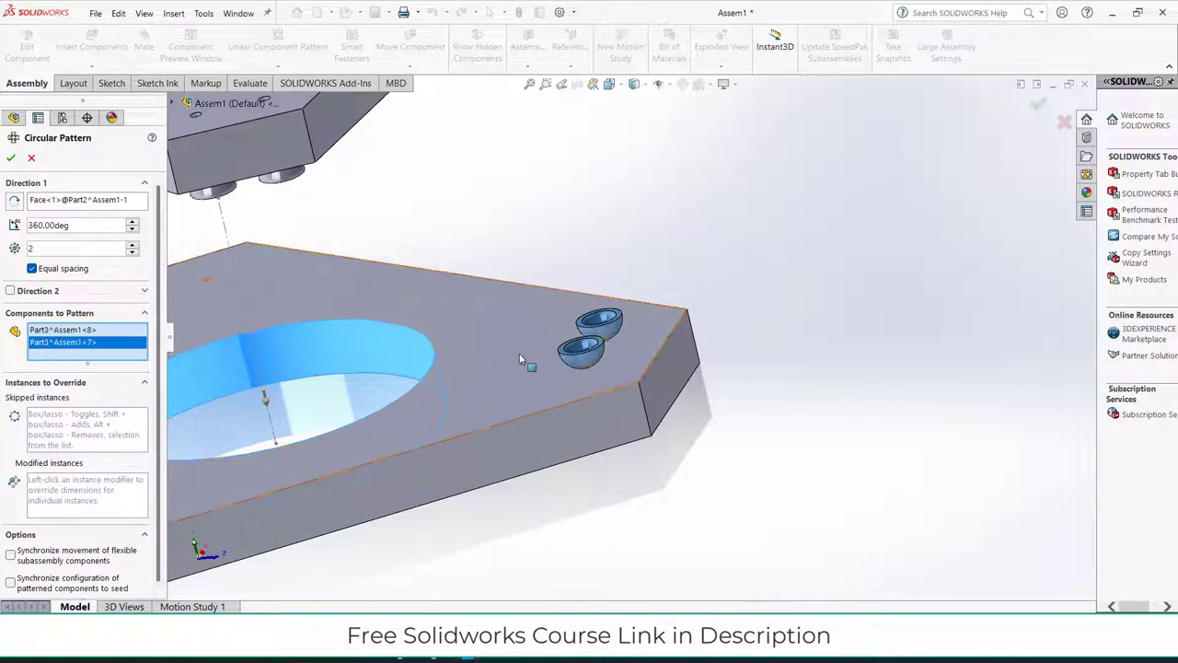
pyautogui.click(133, 246)
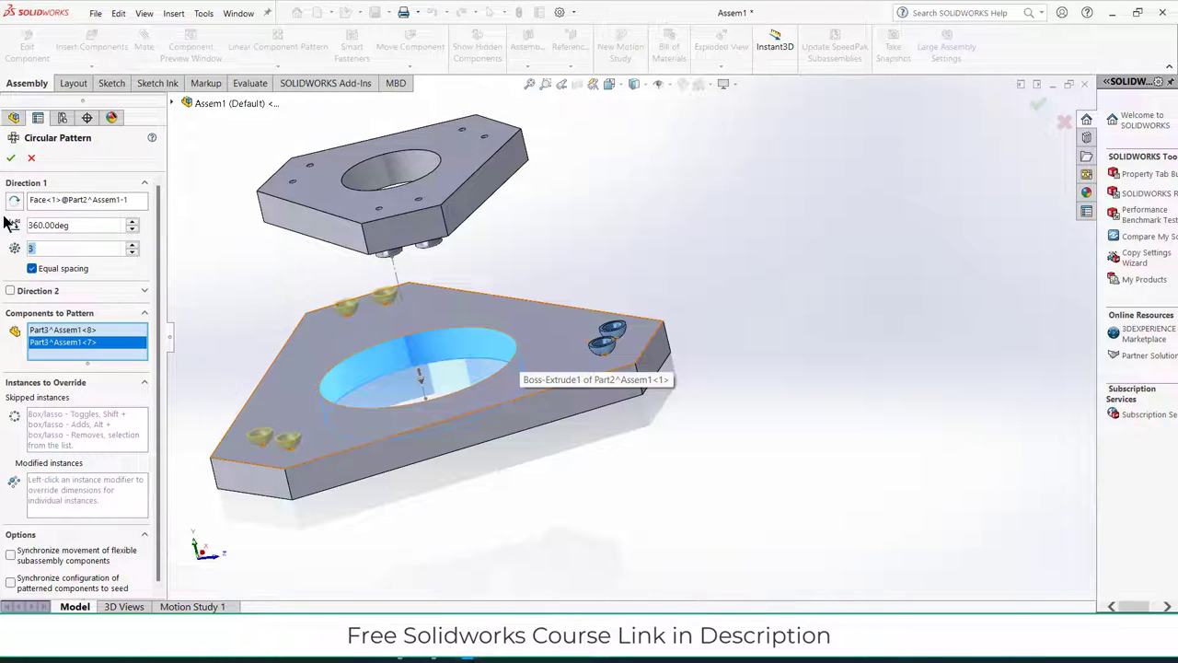
pyautogui.click(9, 160)
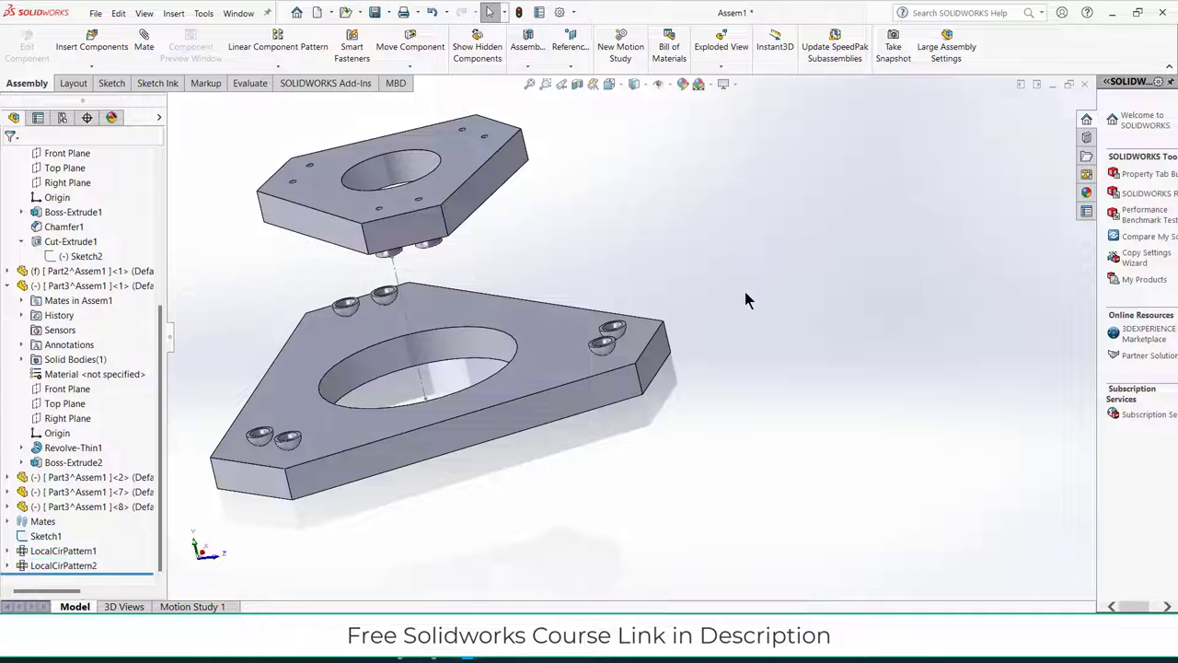
# Move the top plate upward to widen the gap above the base plate.
pyautogui.moveTo(746, 293); pyautogui.dragTo(679, 327, button='middle')
pyautogui.moveTo(641, 336); pyautogui.dragTo(741, 327, button='middle')
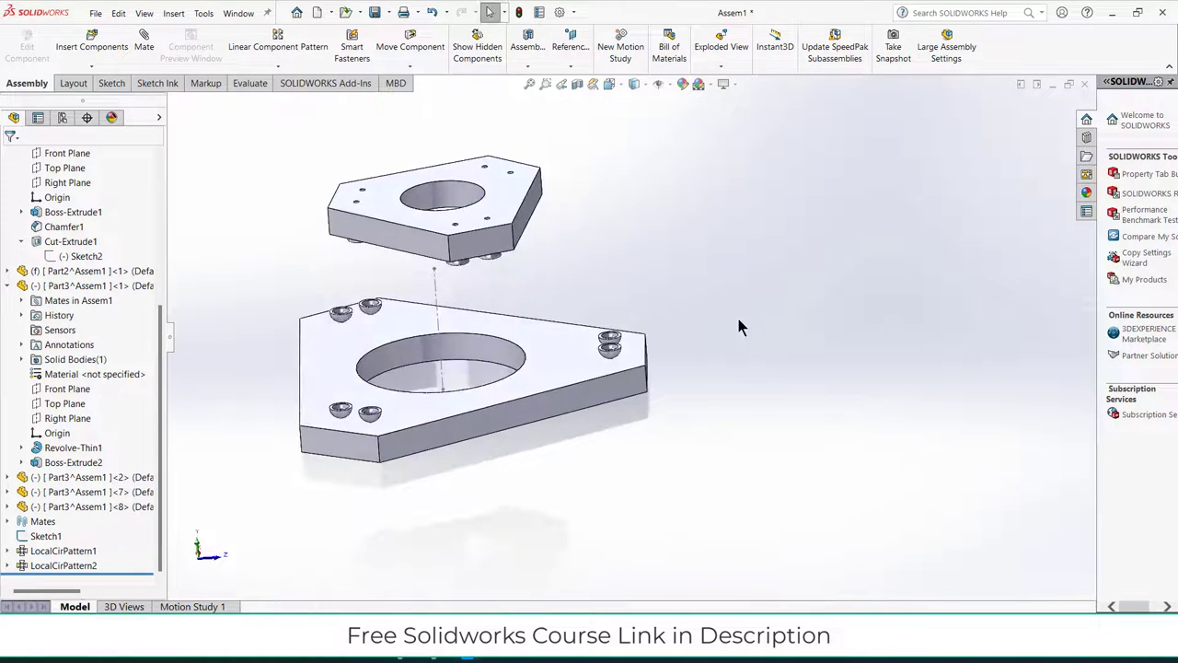
pyautogui.moveTo(472, 242); pyautogui.dragTo(476, 174)
pyautogui.click(686, 213)
pyautogui.scroll(3, 686, 217)
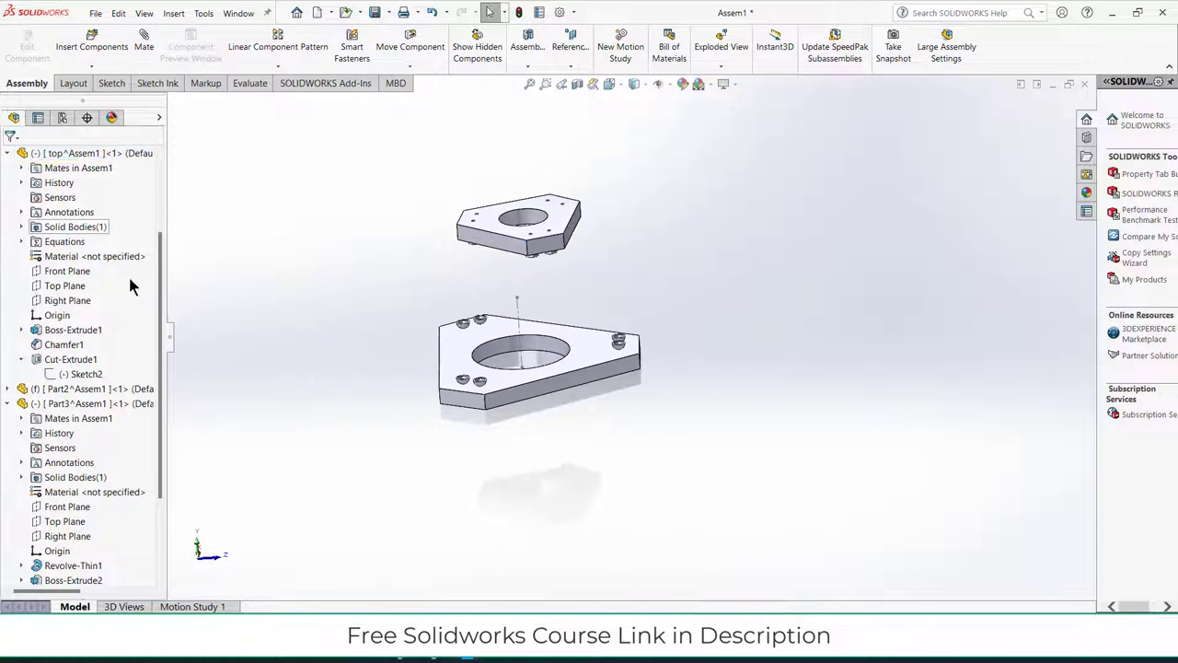
pyautogui.scroll(3, 3, 210)
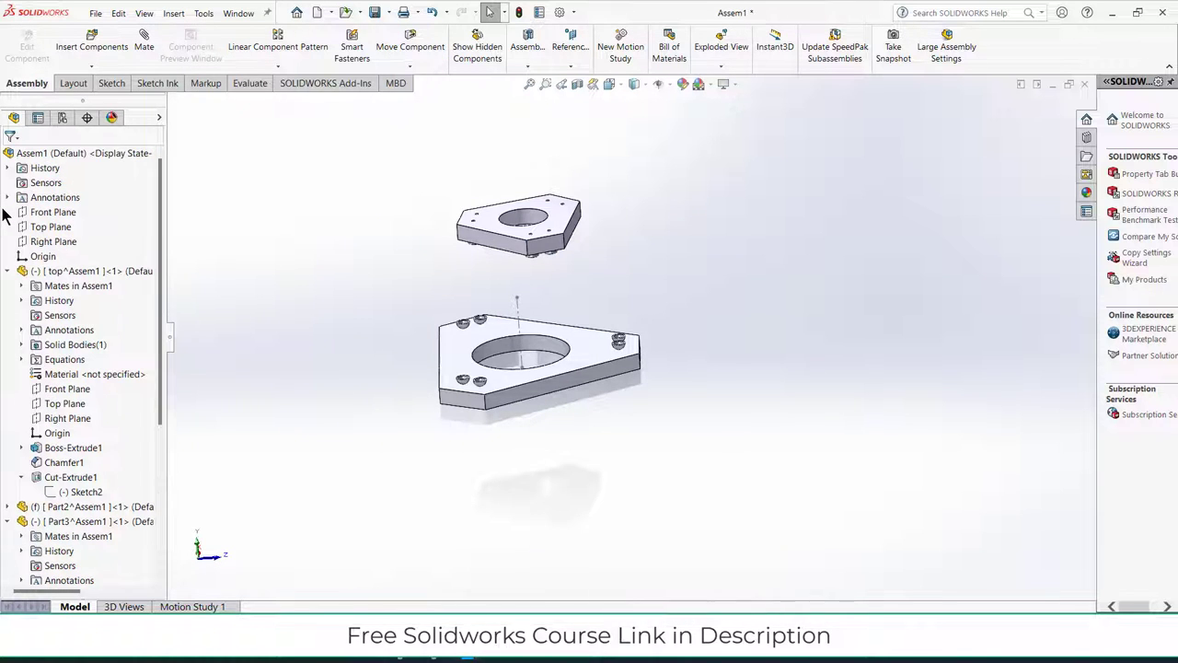
pyautogui.click(92, 66)
pyautogui.click(309, 235)
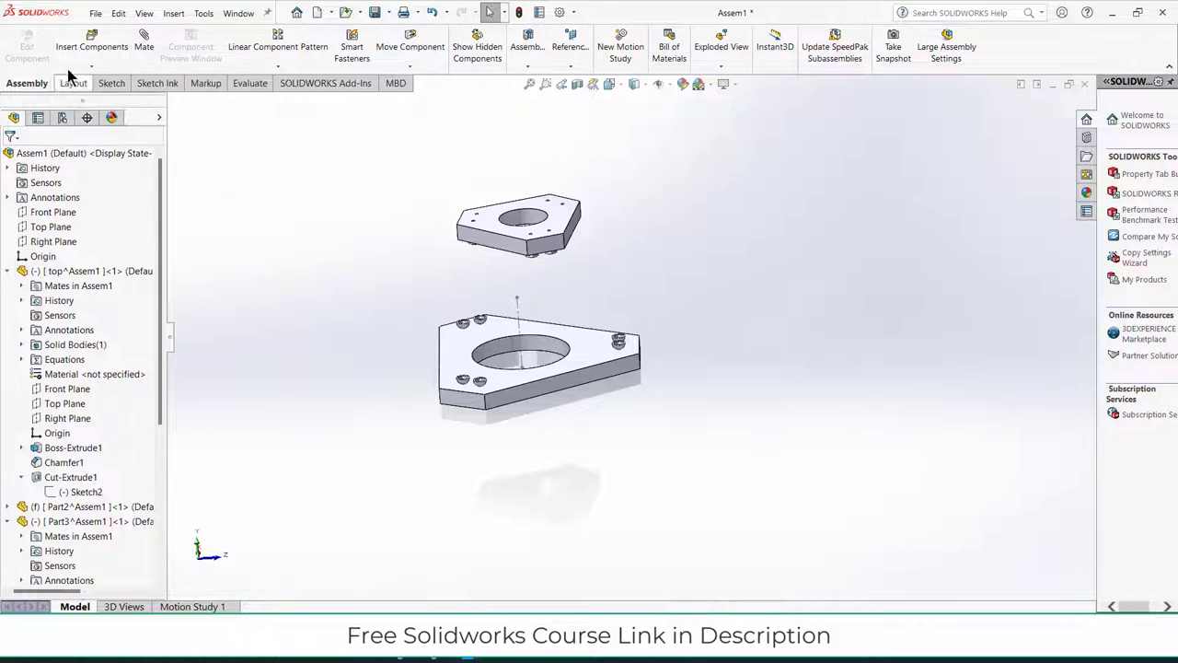
# Measure the inner rim diameter of a hemispherical cup on the lower plate.
pyautogui.click(247, 84)
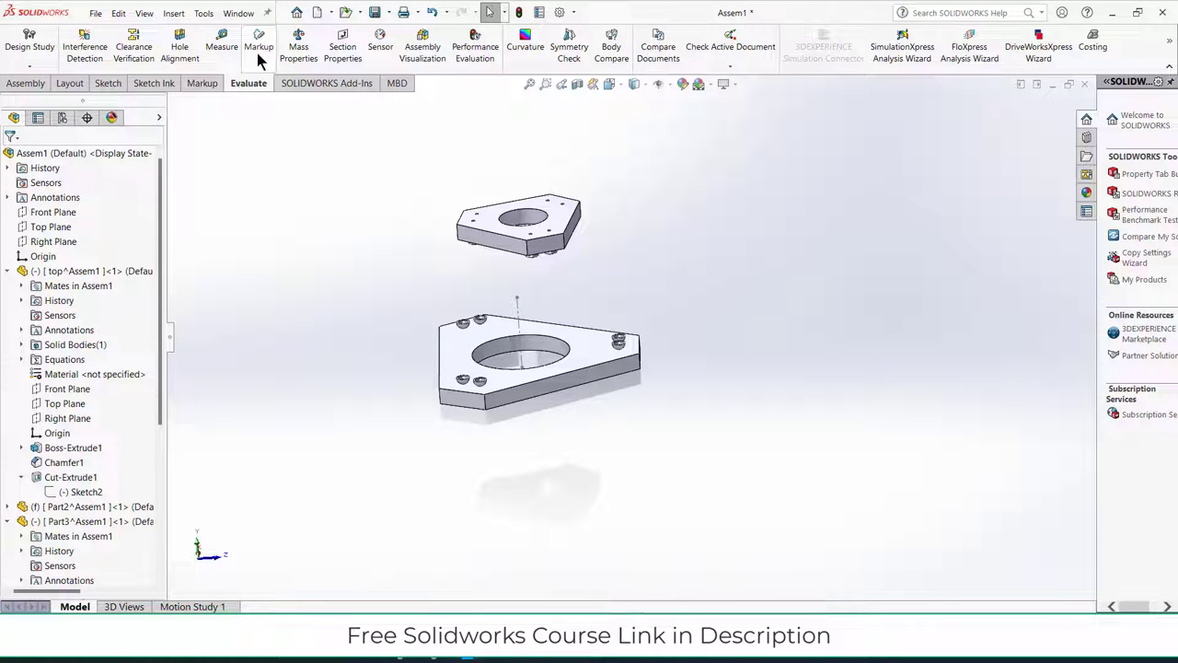
pyautogui.click(222, 46)
pyautogui.scroll(-5, 522, 379)
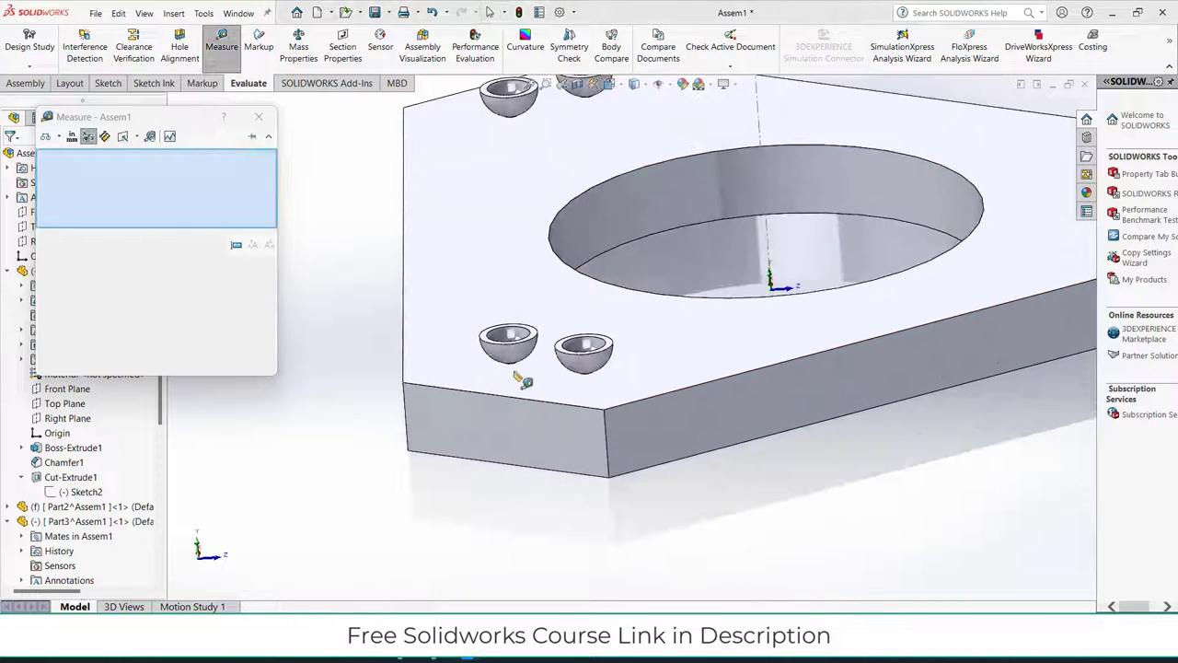
pyautogui.scroll(-3, 522, 379)
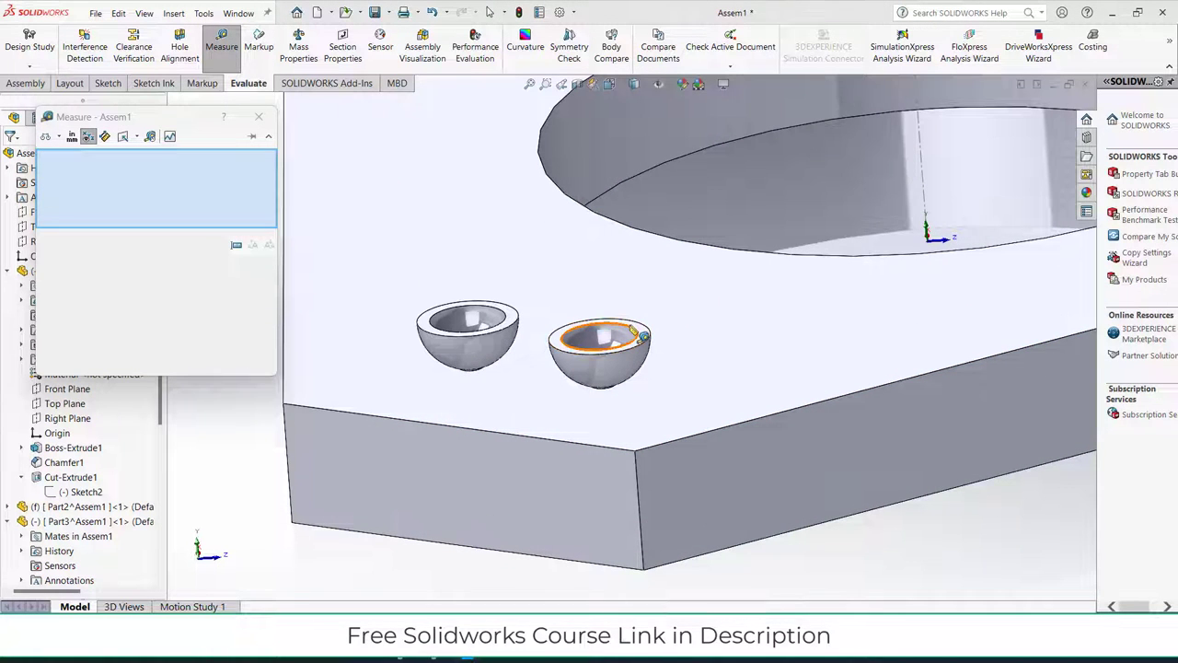
pyautogui.click(634, 331)
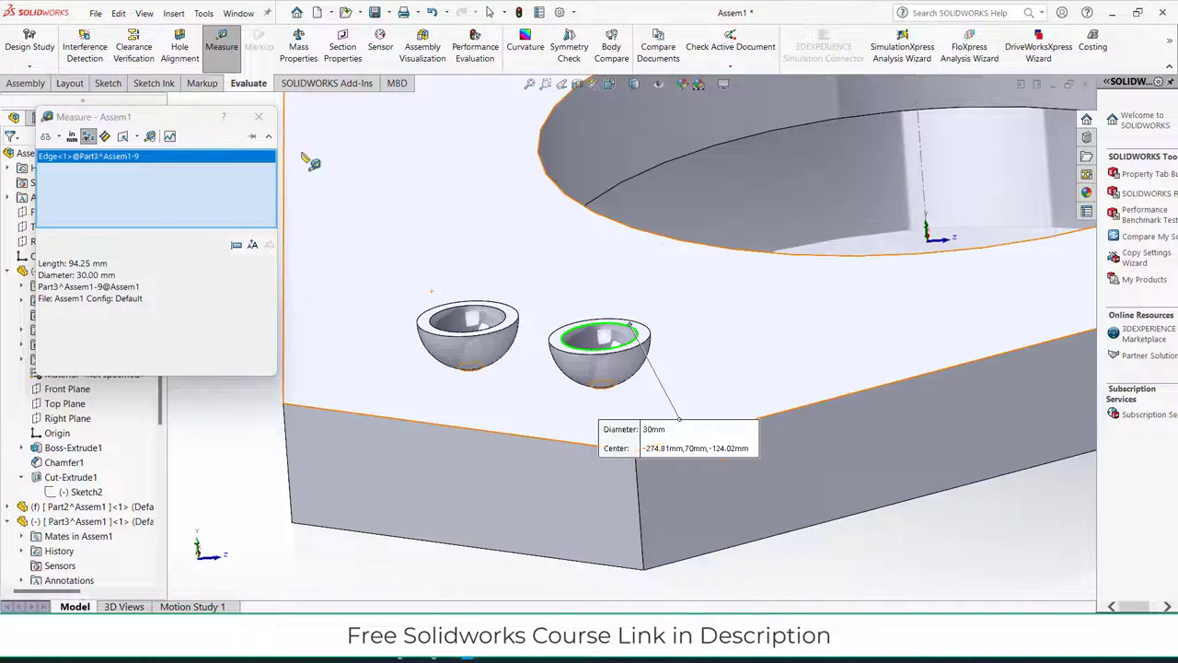
pyautogui.click(259, 116)
pyautogui.scroll(5, 600, 352)
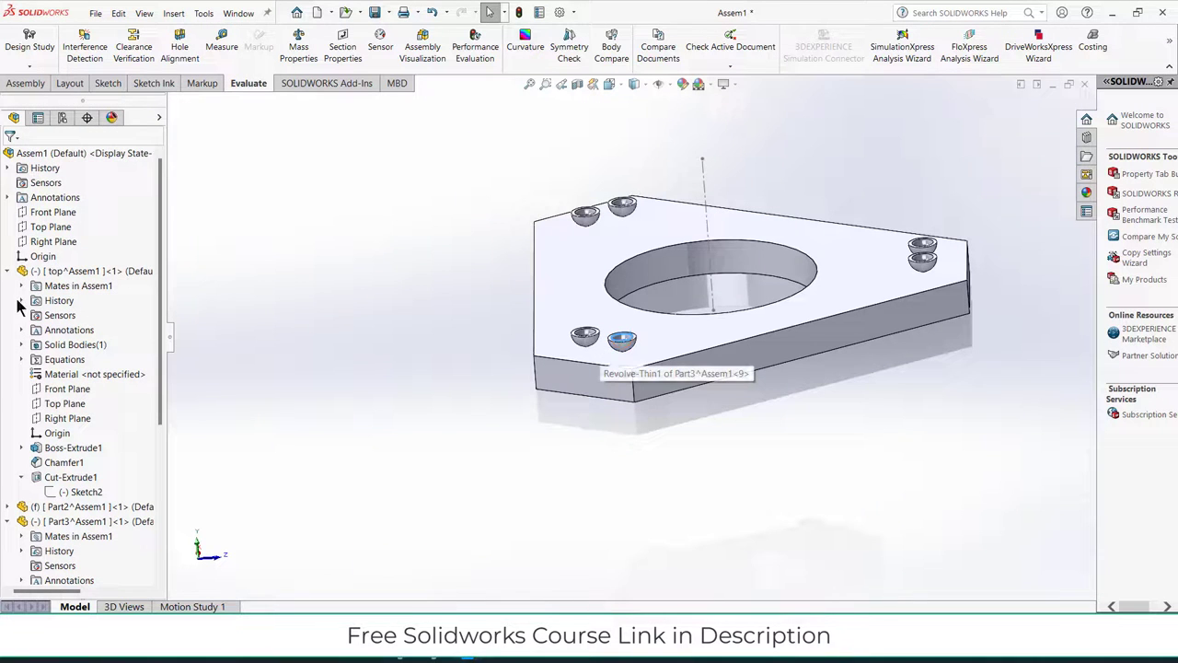
# Insert a new part into the assembly and start its sketch on the assembly's Front Plane.
pyautogui.click(28, 83)
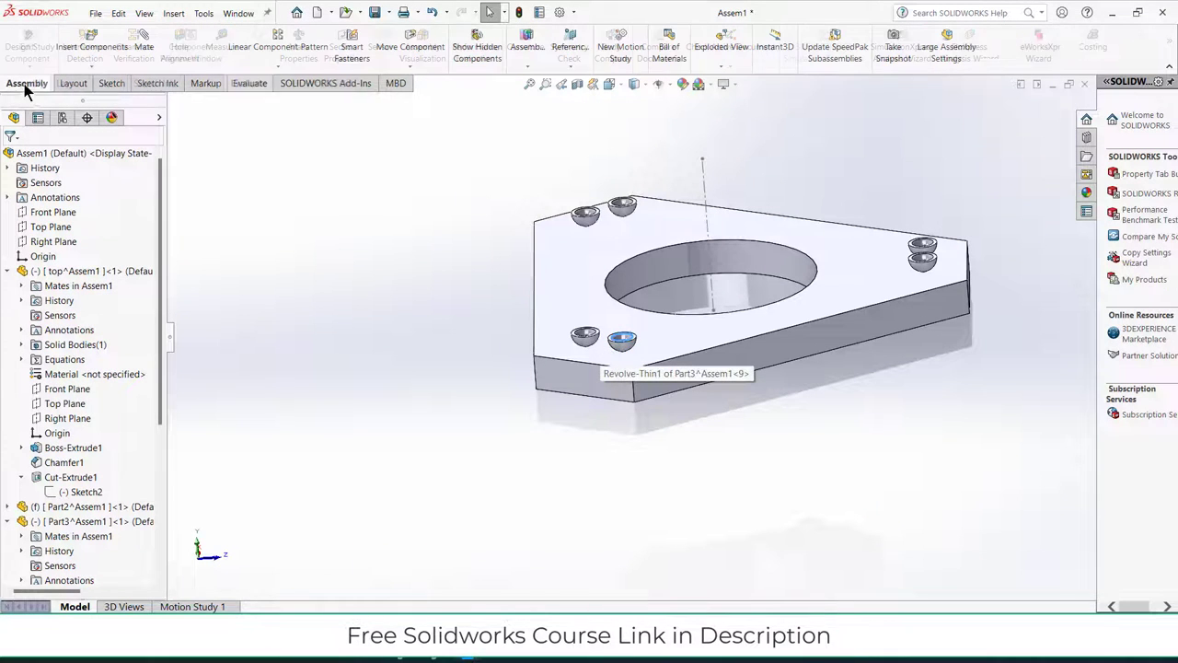
pyautogui.click(91, 67)
pyautogui.click(93, 95)
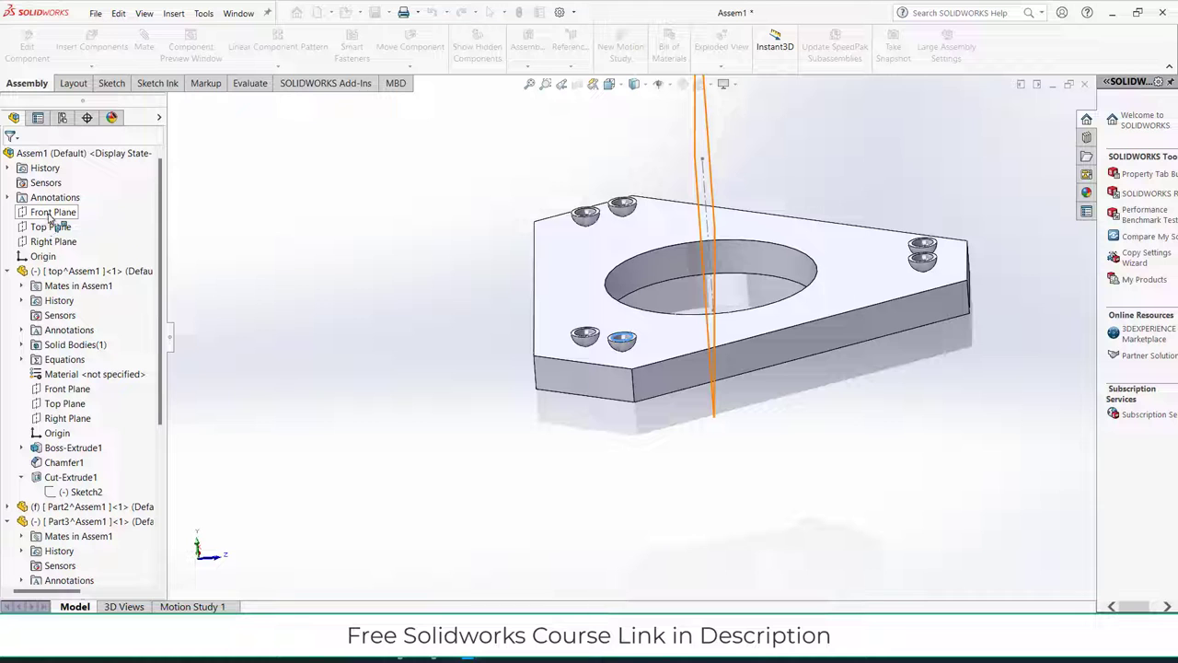
pyautogui.hotkey('ctrl', '8')
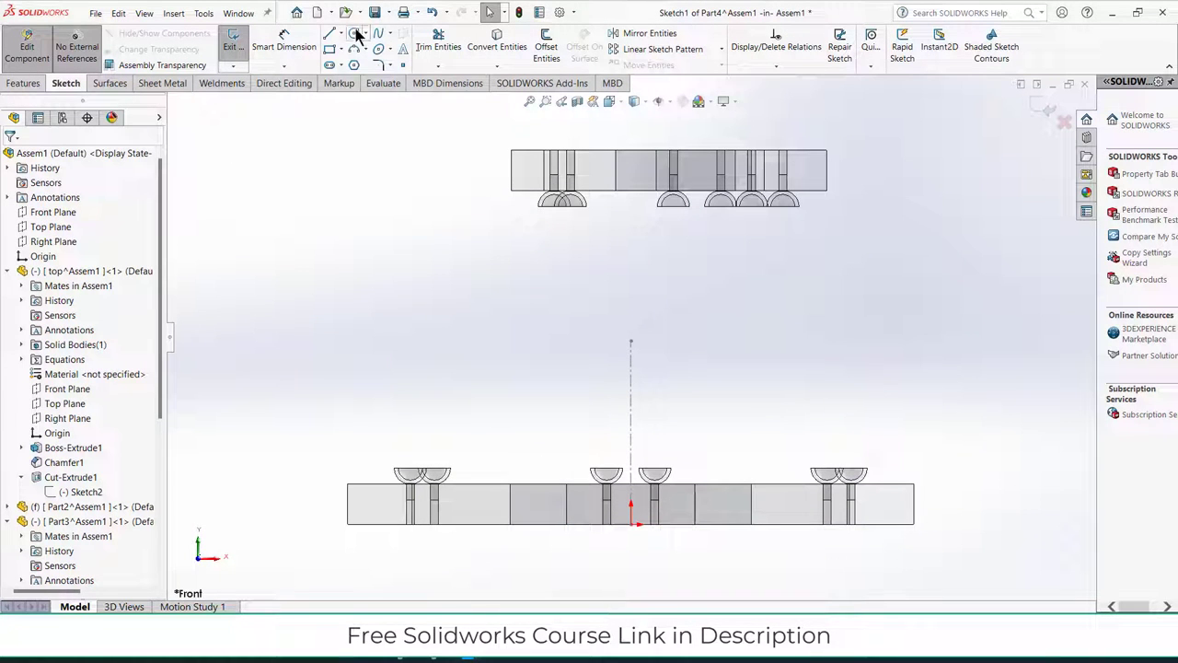
# Sketch a circle centred on the origin with a radius of about 18.29 mm.
pyautogui.click(357, 35)
pyautogui.scroll(-3, 675, 518)
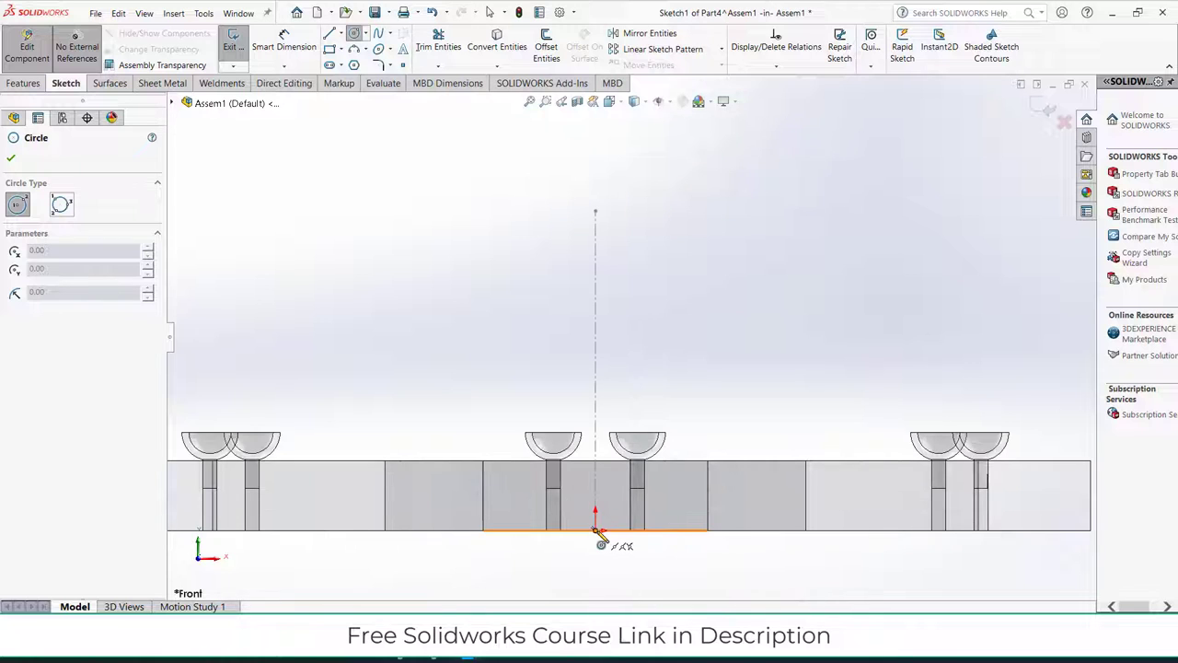
pyautogui.click(594, 530)
pyautogui.click(619, 558)
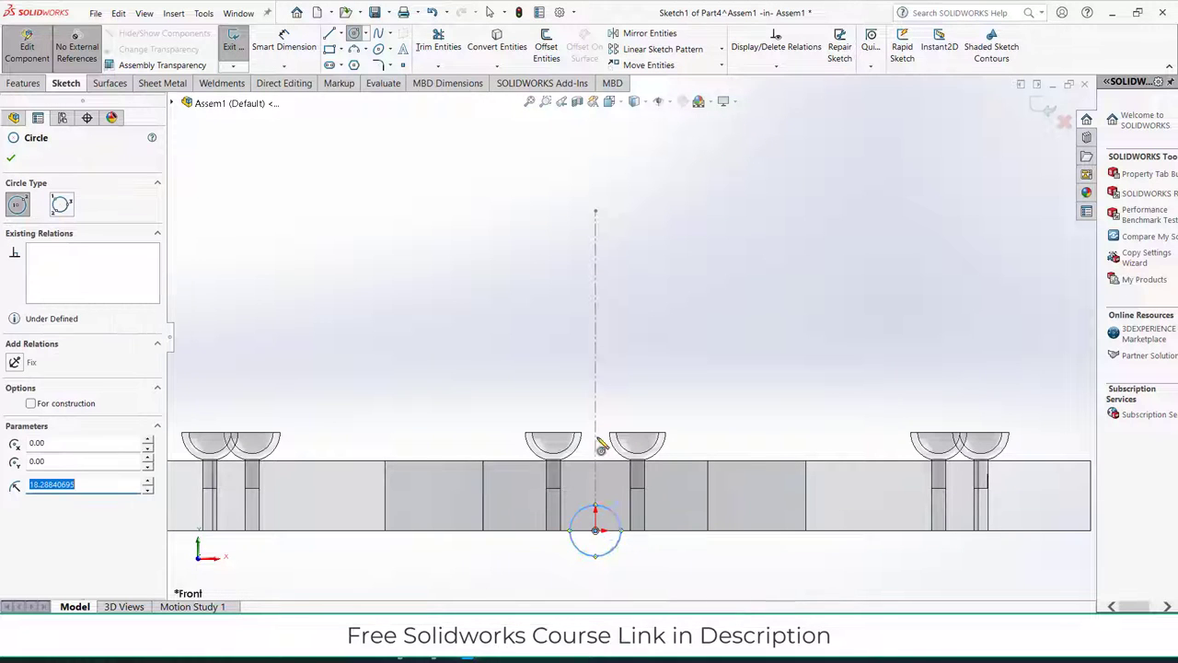
# Sketch a connected line profile from the circle's centre up about 375 mm, across, back down, and stepped inward to meet the circle's edge.
pyautogui.scroll(3, 614, 377)
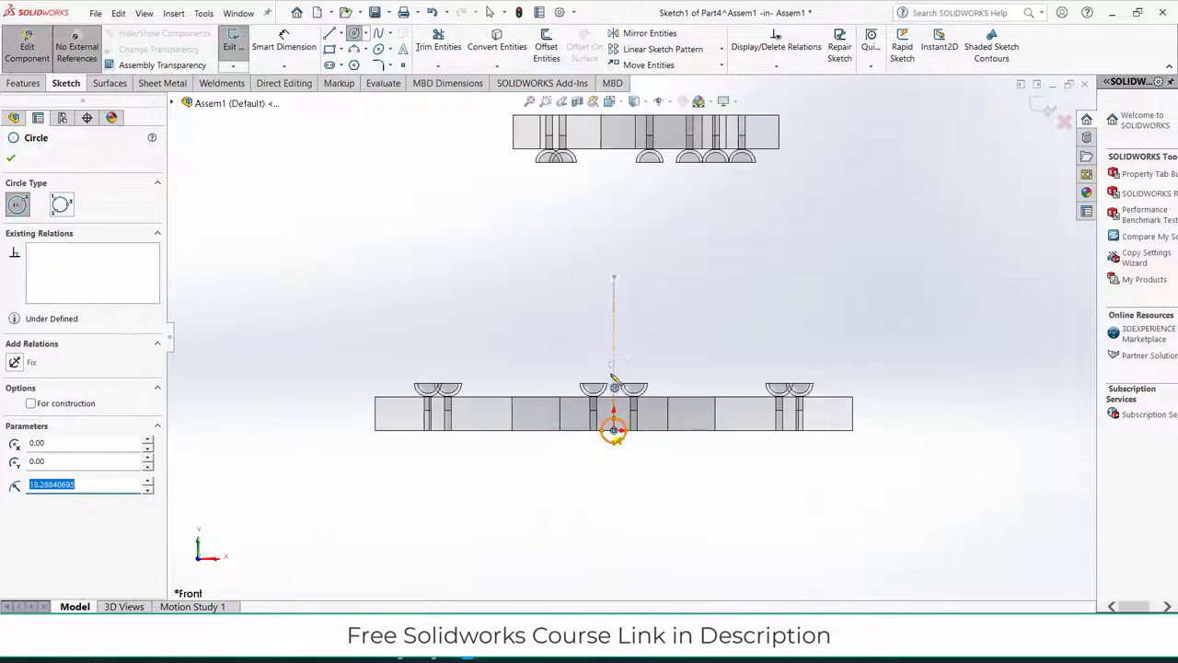
pyautogui.click(329, 37)
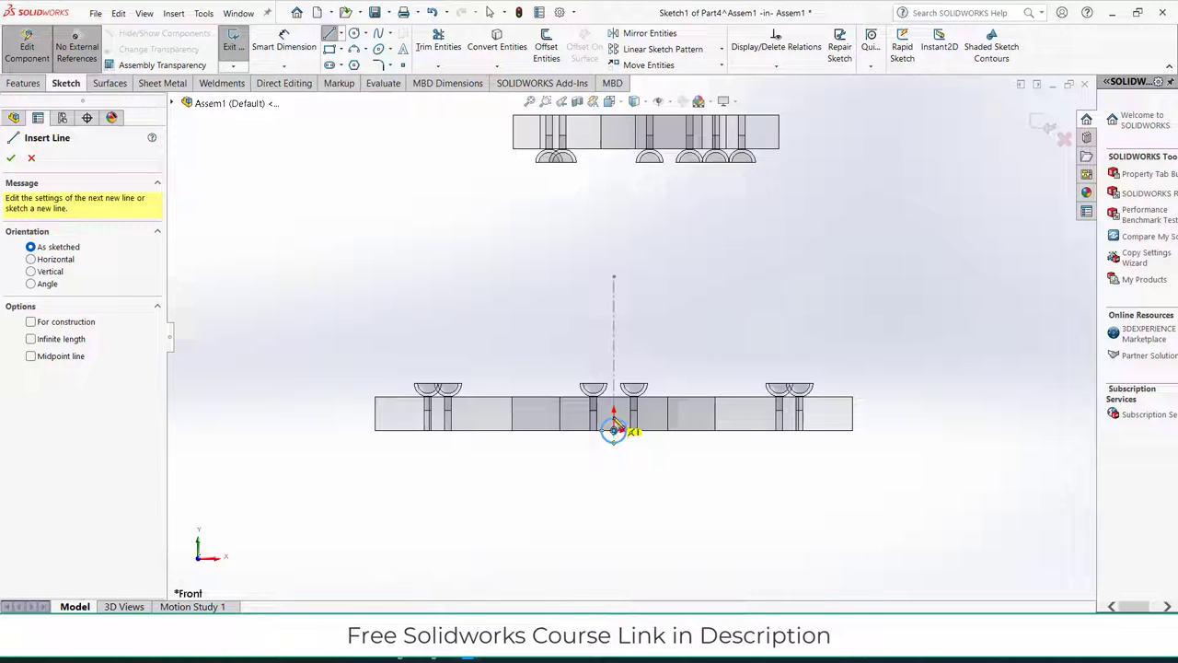
pyautogui.click(614, 431)
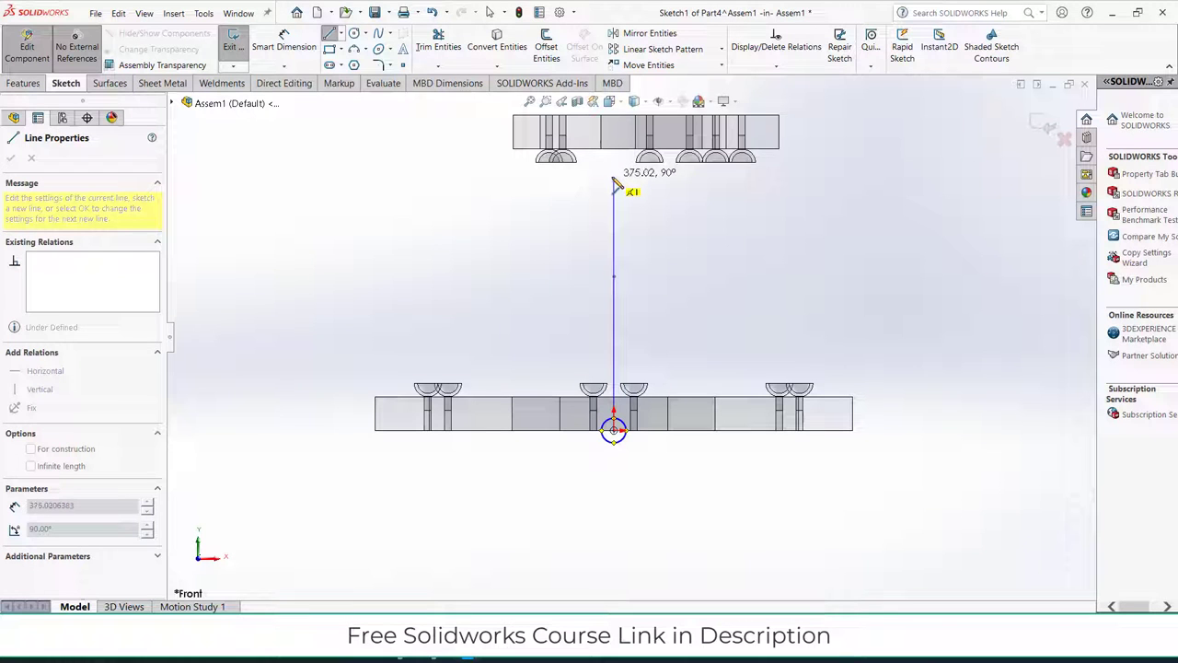
pyautogui.click(614, 175)
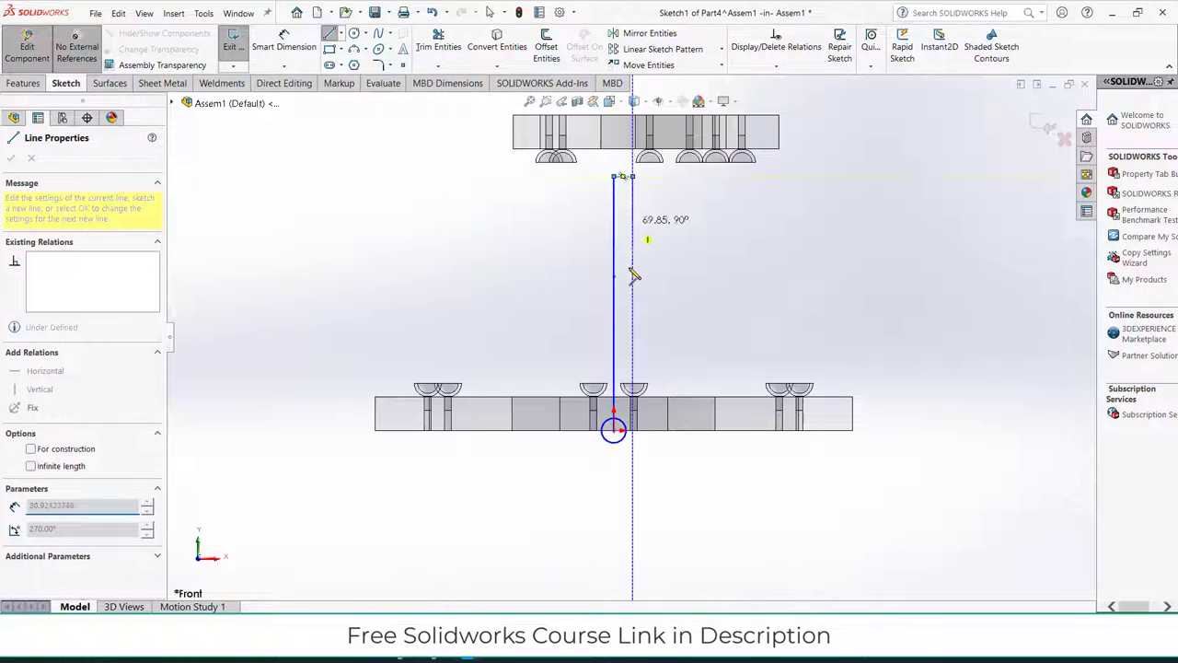
pyautogui.scroll(-5, 631, 396)
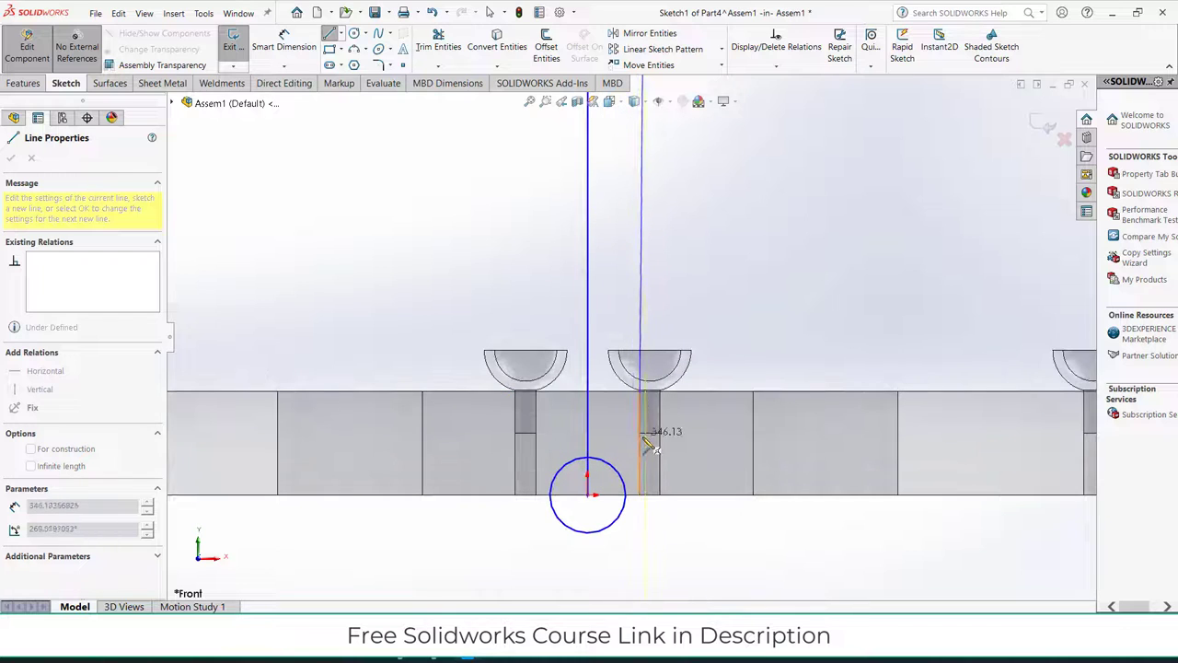
pyautogui.click(645, 366)
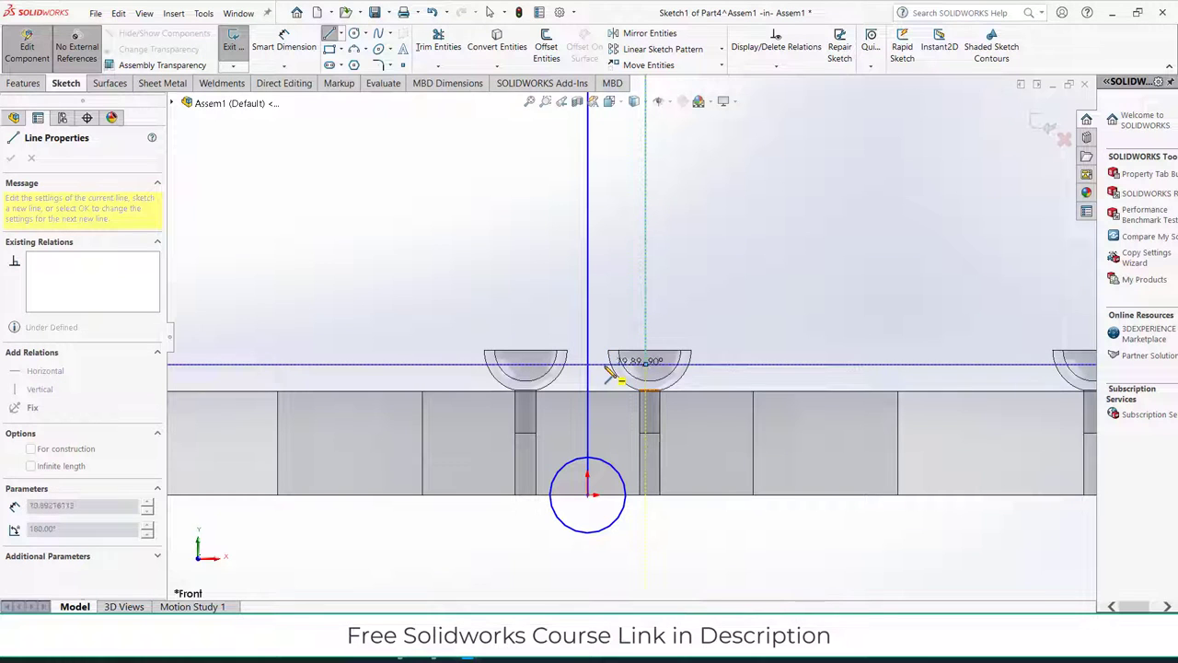
pyautogui.click(604, 364)
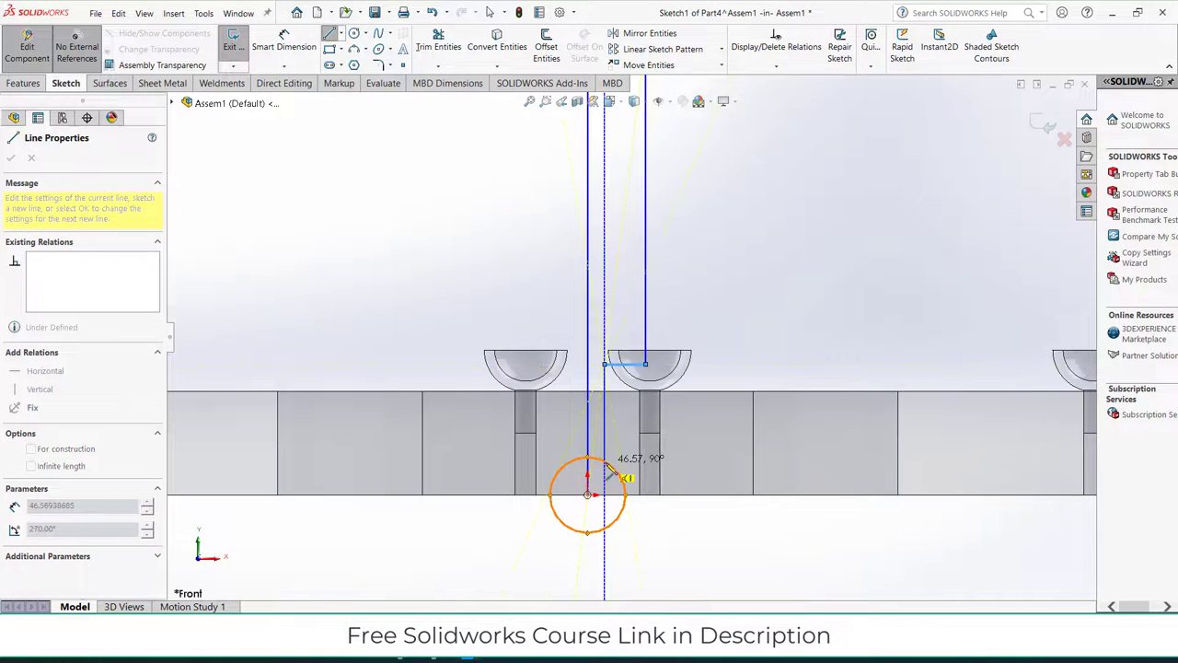
pyautogui.click(605, 462)
pyautogui.press('Escape')
pyautogui.scroll(-3, 639, 496)
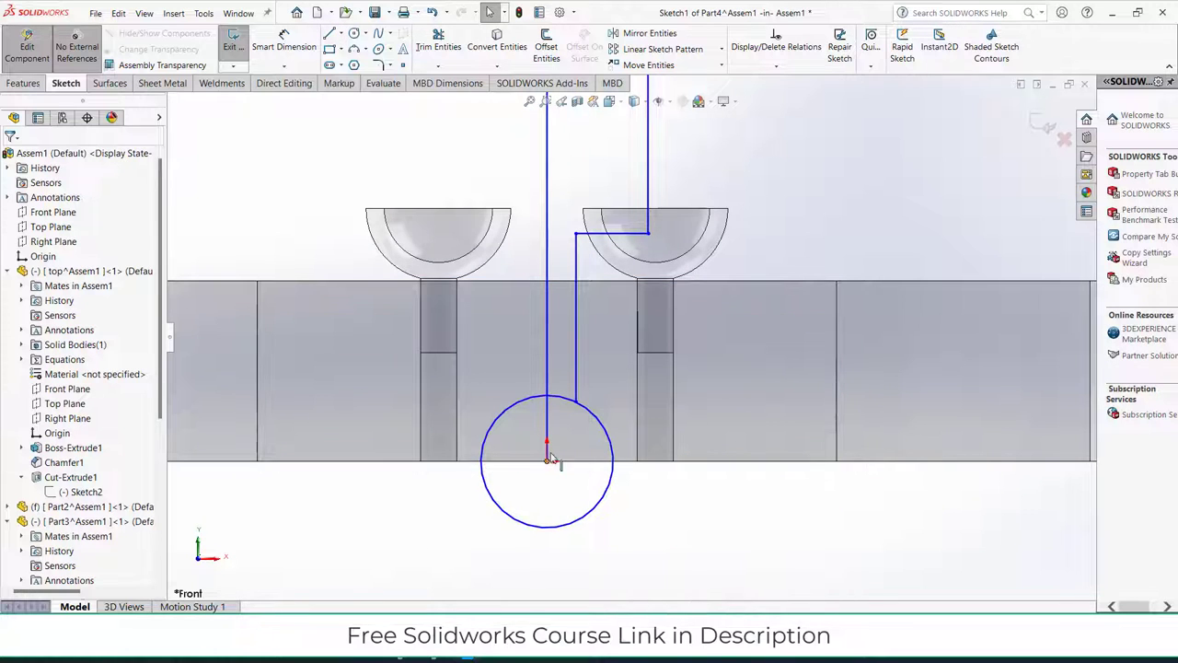
# Extend the central vertical line to the bottom of the circle and trim away the circle's left half.
pyautogui.click(440, 67)
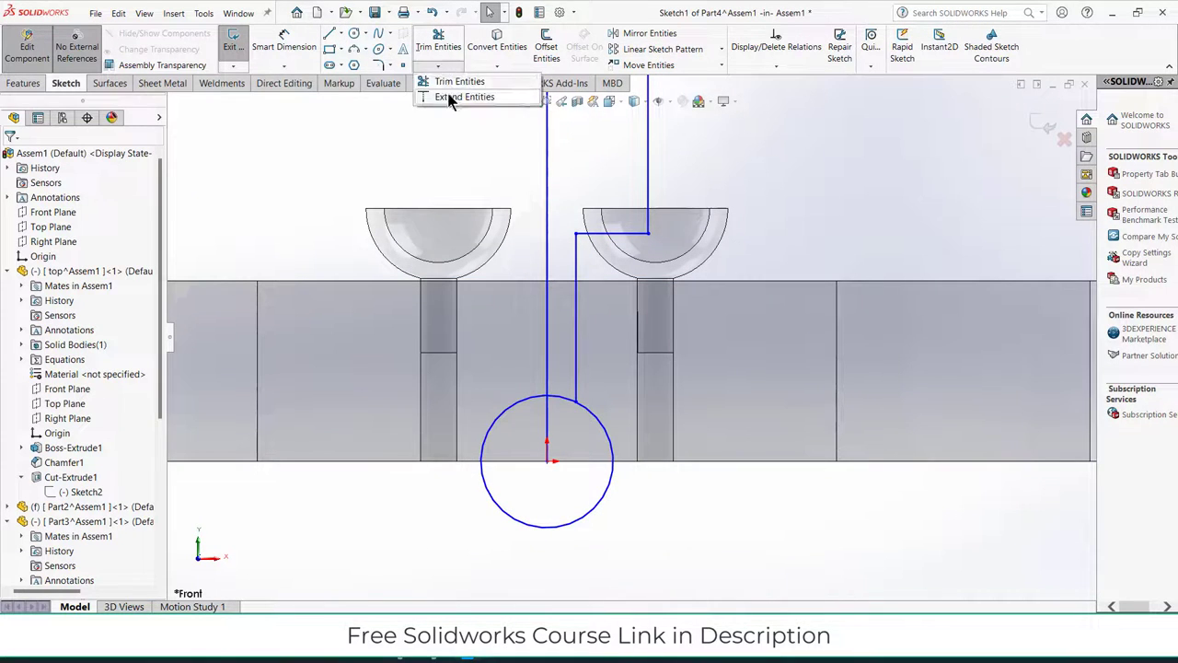
pyautogui.click(460, 79)
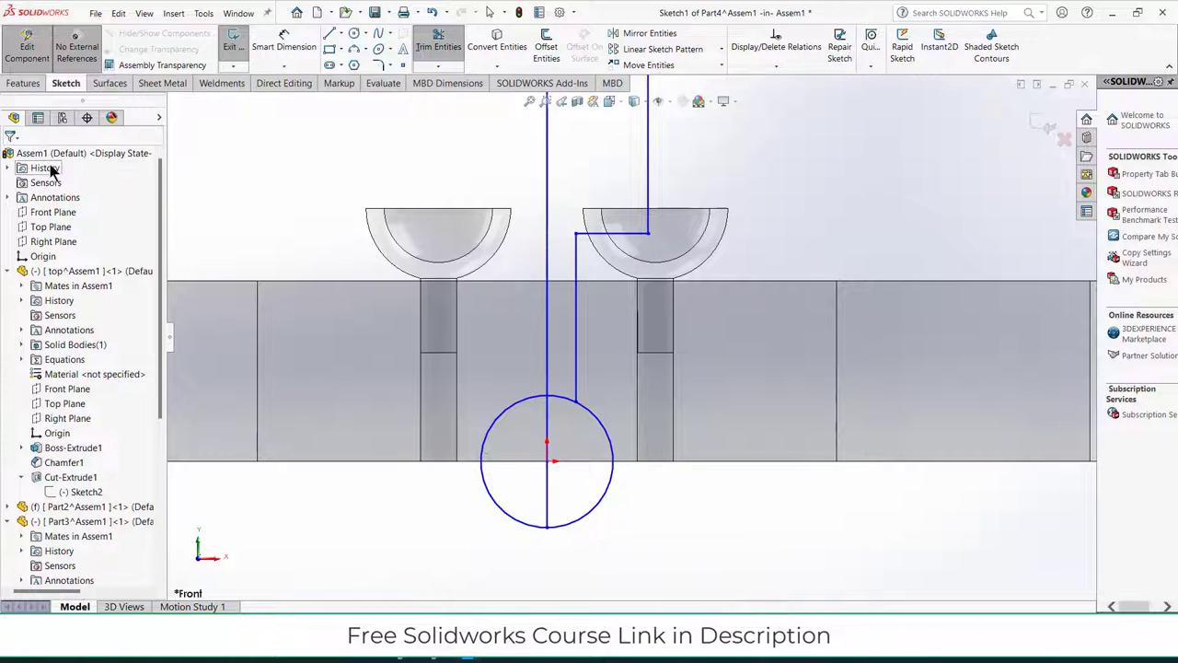
pyautogui.click(438, 46)
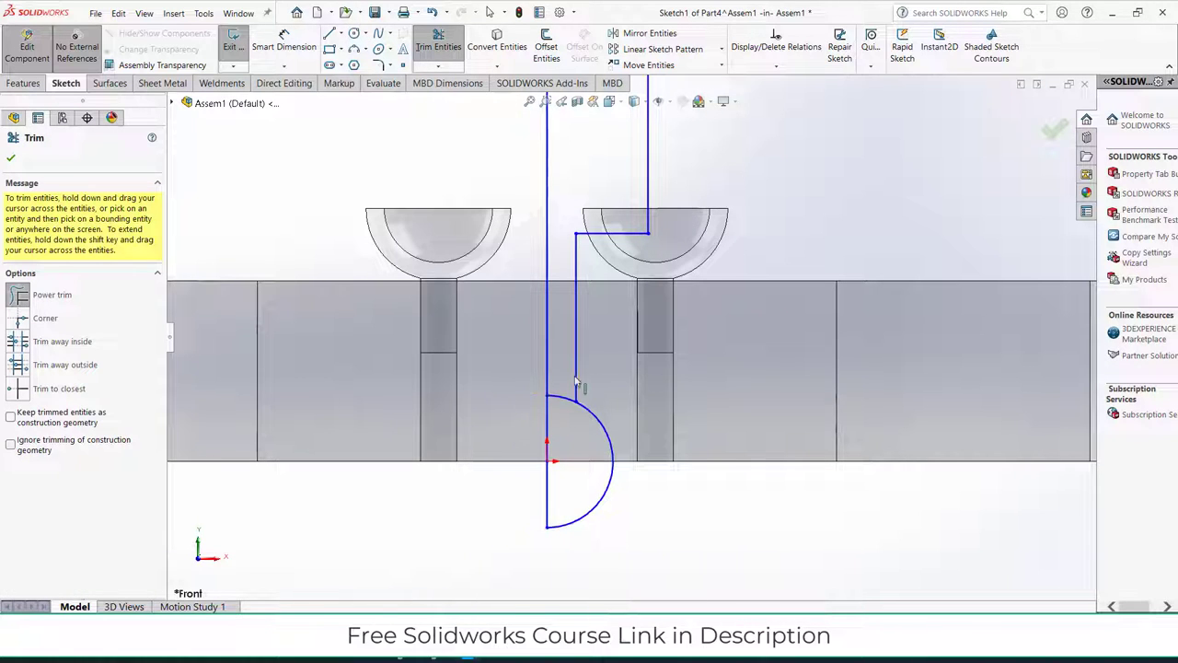
# Dimension the half-circle's radius as 15 mm.
pyautogui.click(283, 46)
pyautogui.click(613, 448)
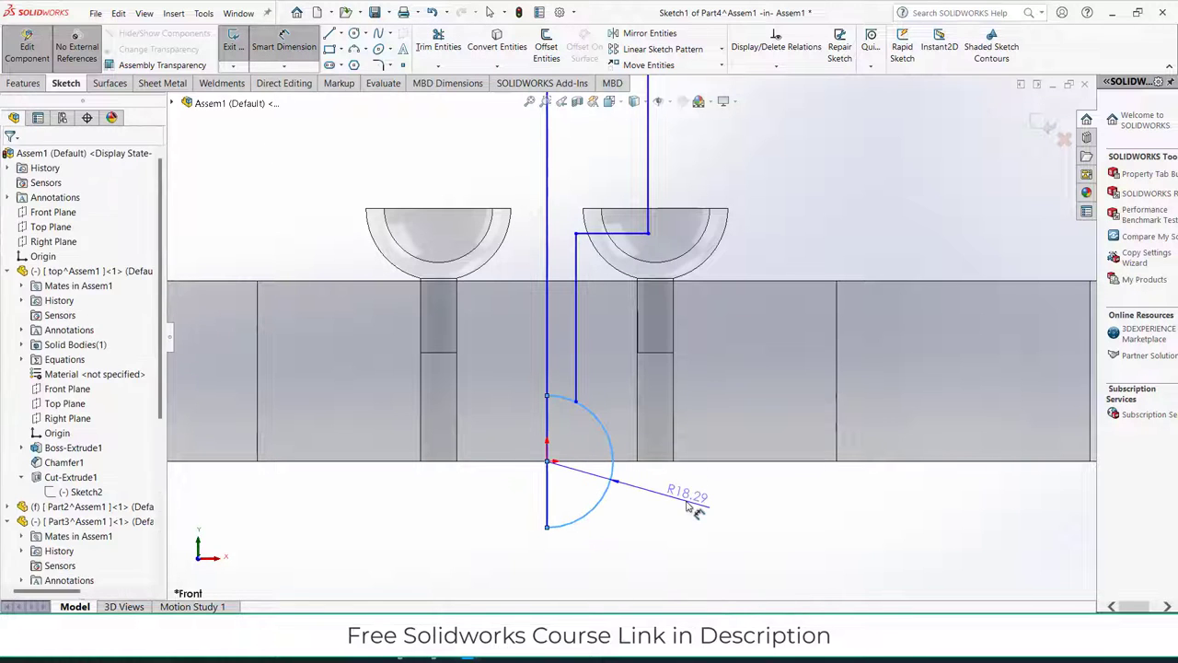
pyautogui.click(692, 509)
pyautogui.write('15')
pyautogui.press('Return')
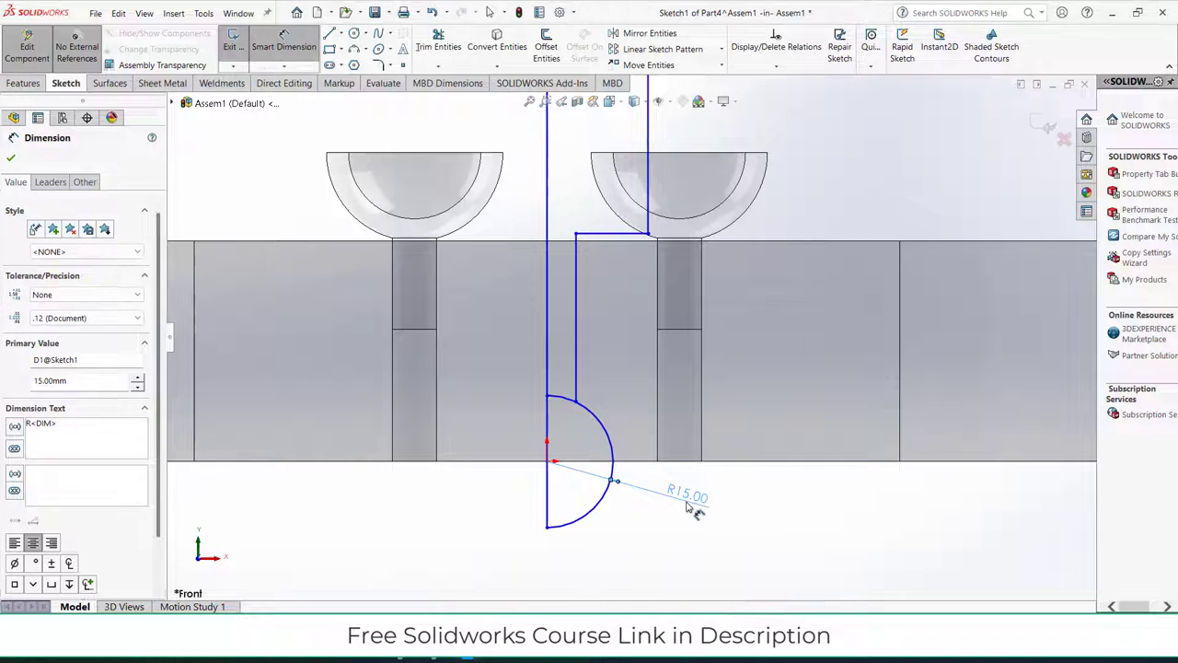
# Move the half-circle's radius dimension farther away from the profile.
pyautogui.scroll(8, 689, 508)
pyautogui.scroll(-3, 629, 234)
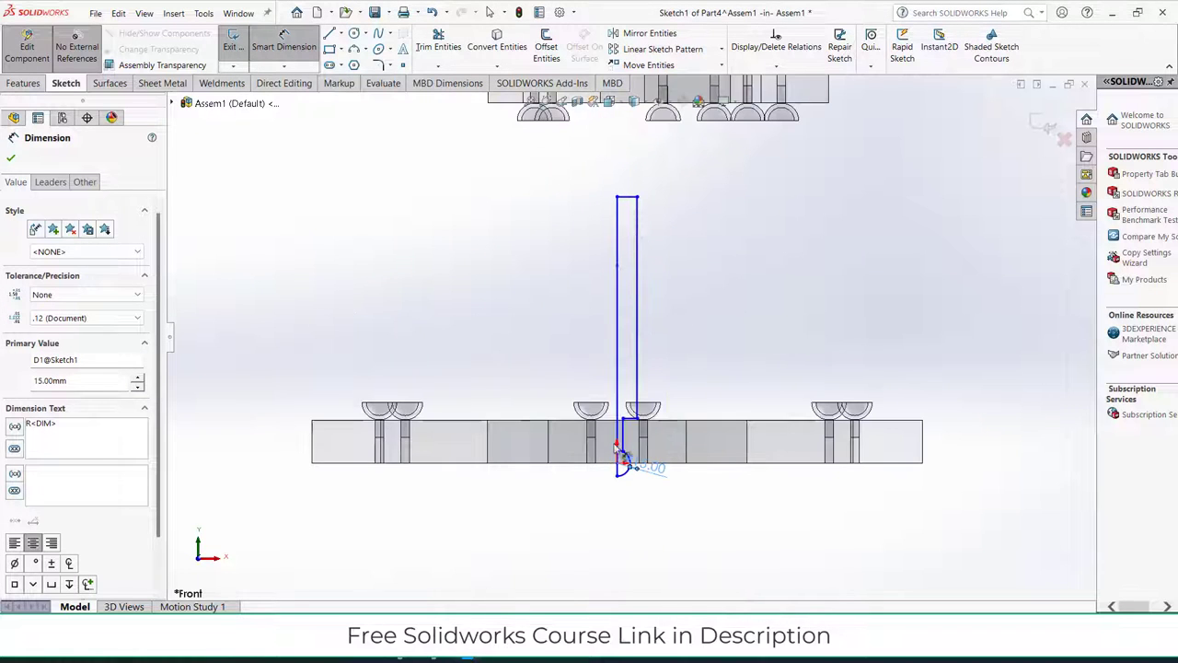
pyautogui.click(652, 509)
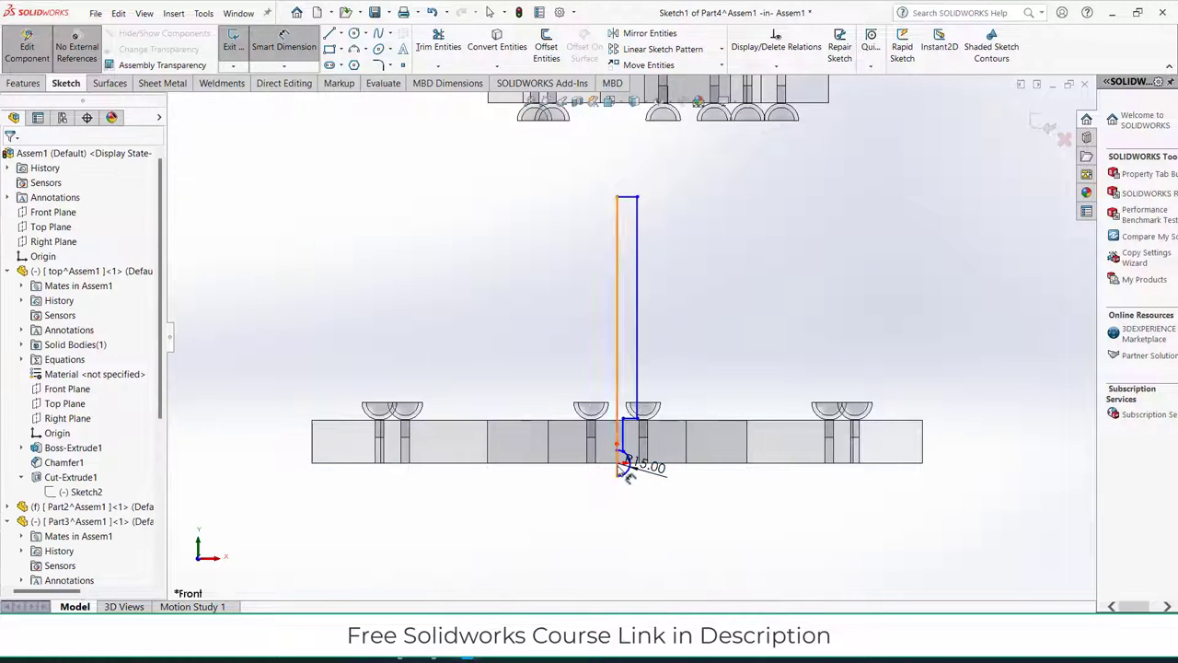
pyautogui.scroll(-5, 624, 464)
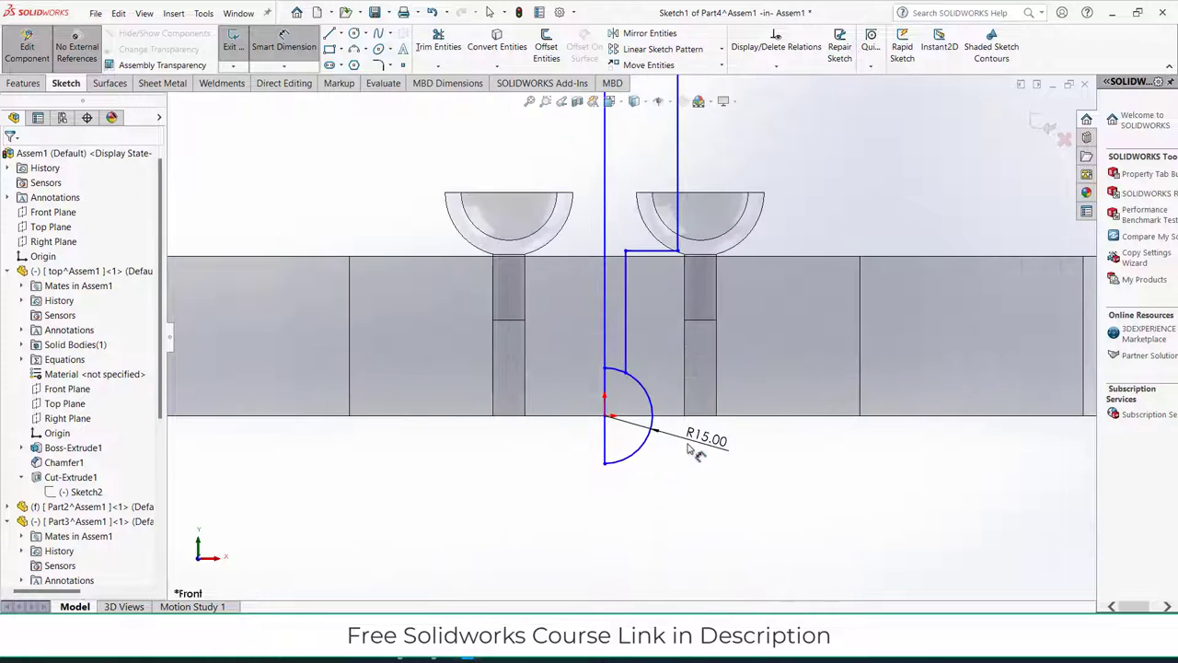
pyautogui.moveTo(769, 471); pyautogui.dragTo(816, 489)
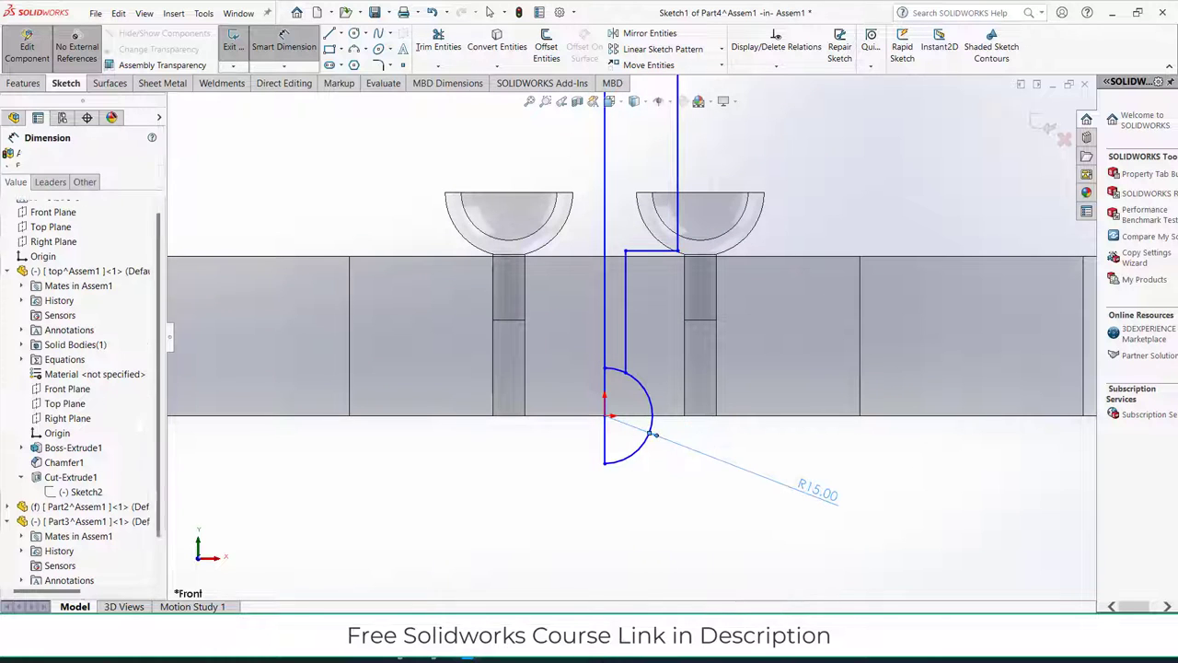
# Dimension the height from the half-circle's centre to the profile's top line as 330 mm.
pyautogui.click(606, 416)
pyautogui.scroll(2, 628, 337)
pyautogui.scroll(4, 622, 336)
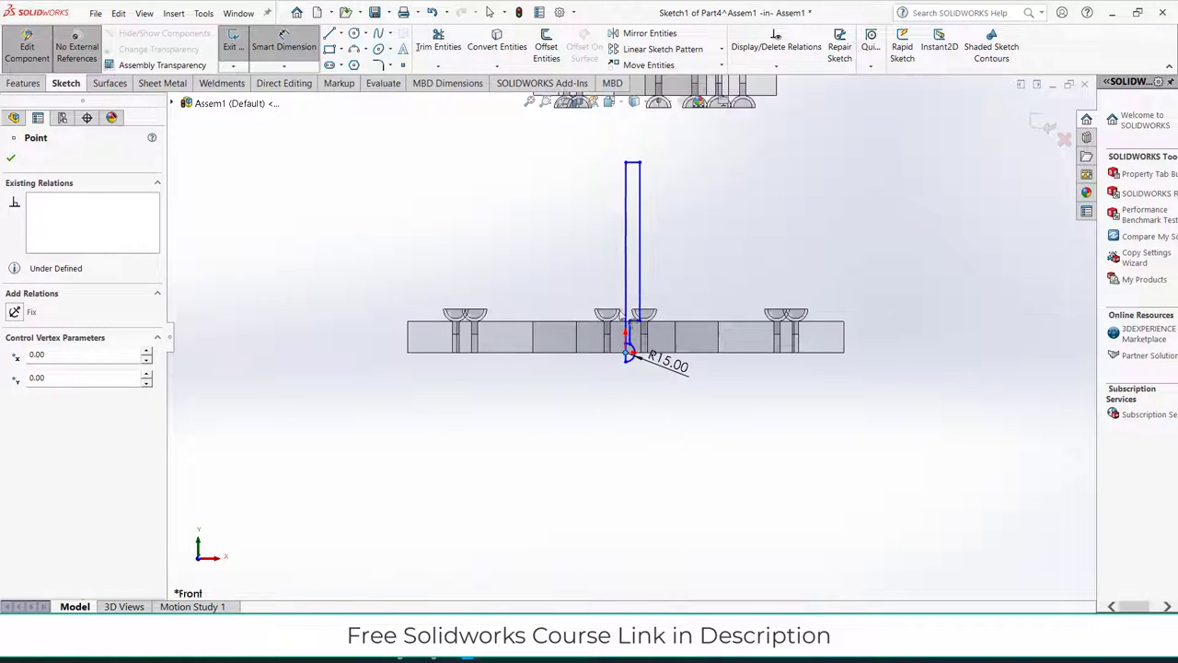
pyautogui.click(631, 166)
pyautogui.click(560, 180)
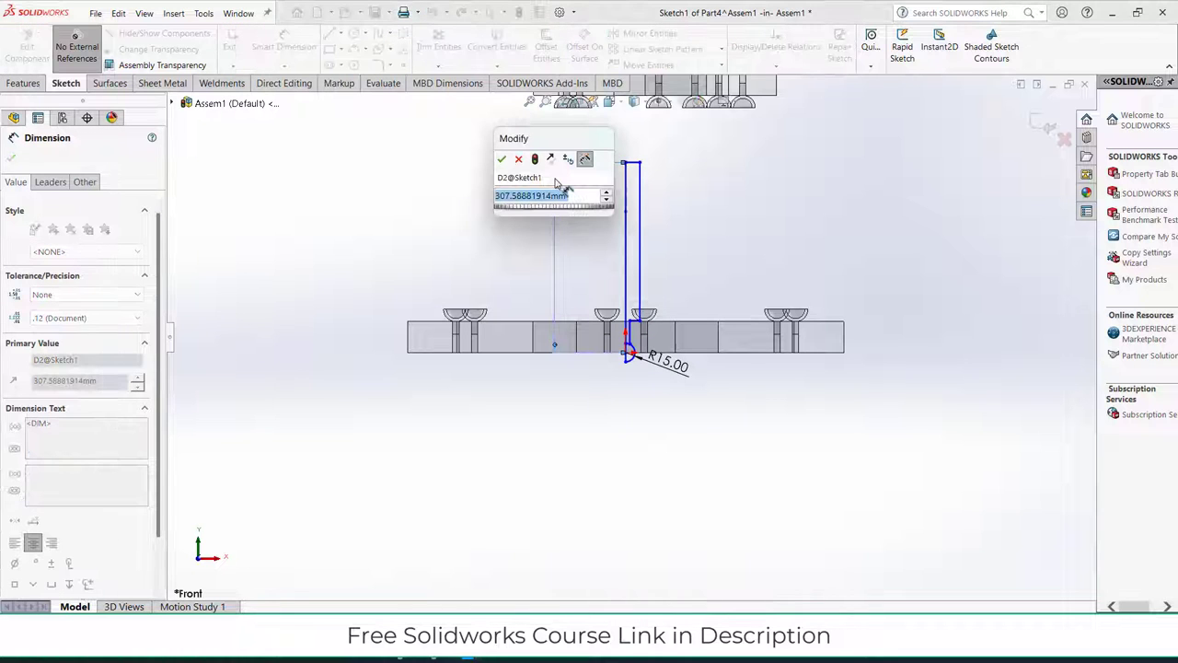
pyautogui.write('3')
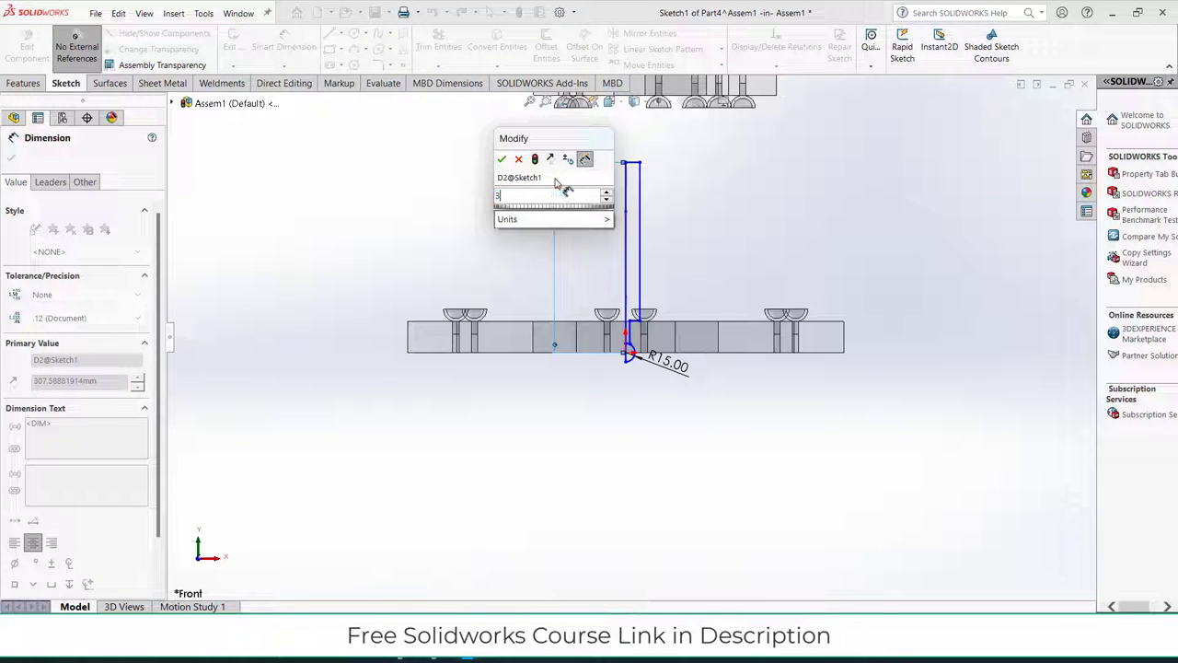
pyautogui.write('30')
pyautogui.press('Return')
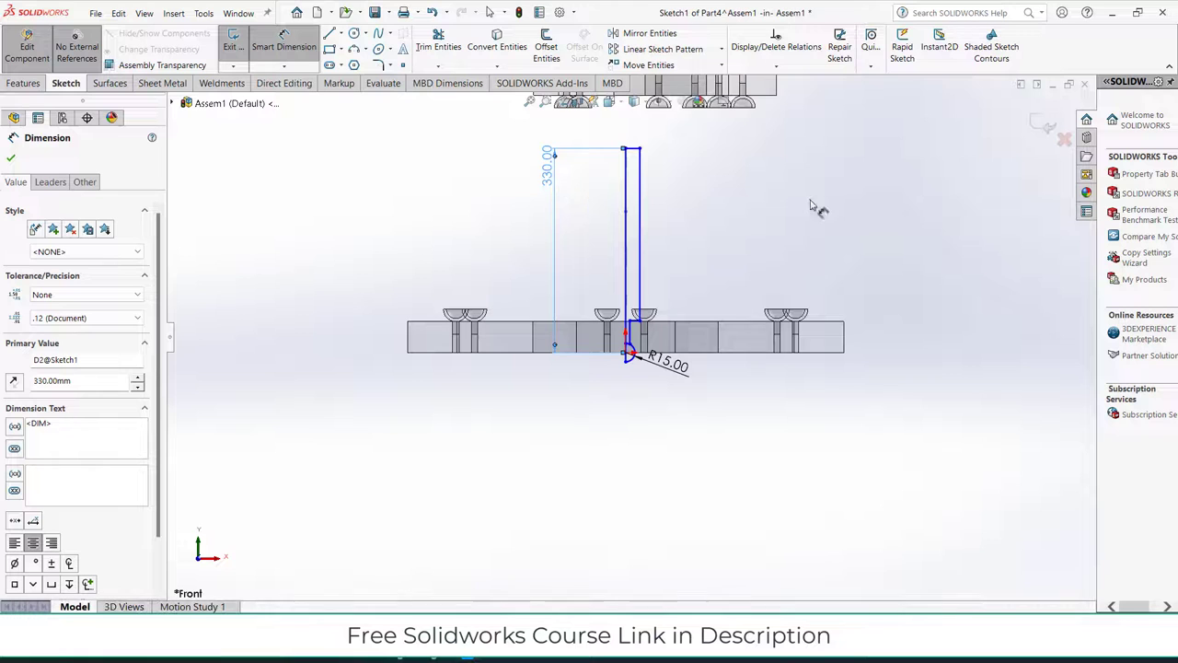
# Dimension the profile's top horizontal line as 25 mm.
pyautogui.scroll(-5, 670, 179)
pyautogui.click(629, 205)
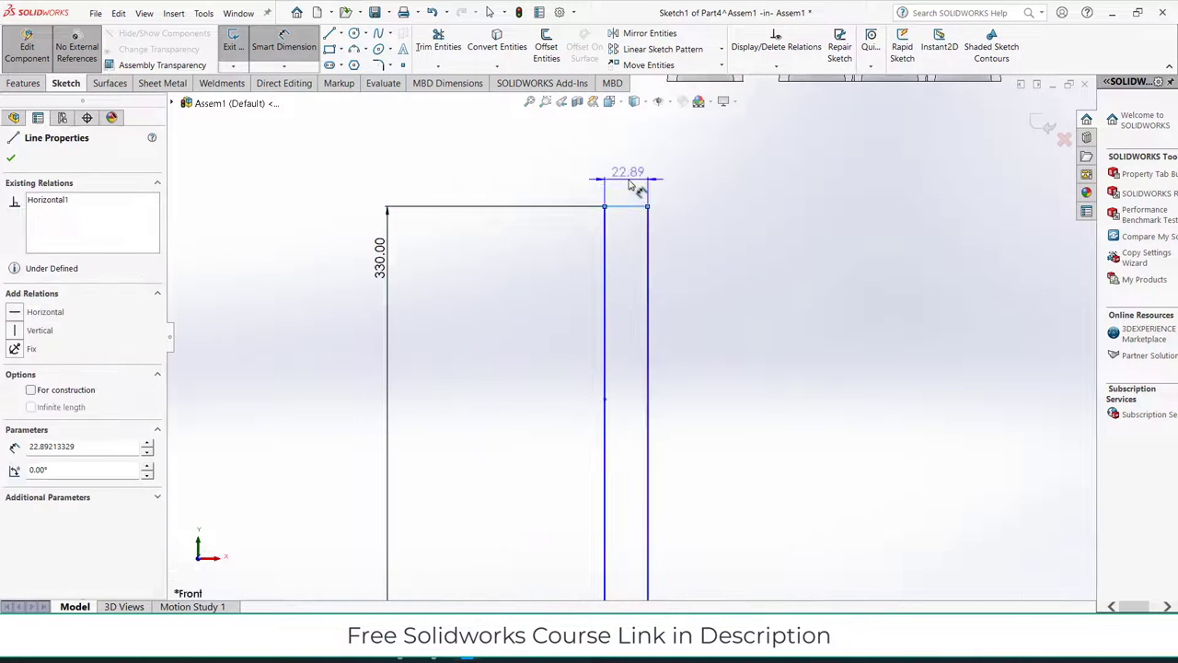
pyautogui.click(629, 183)
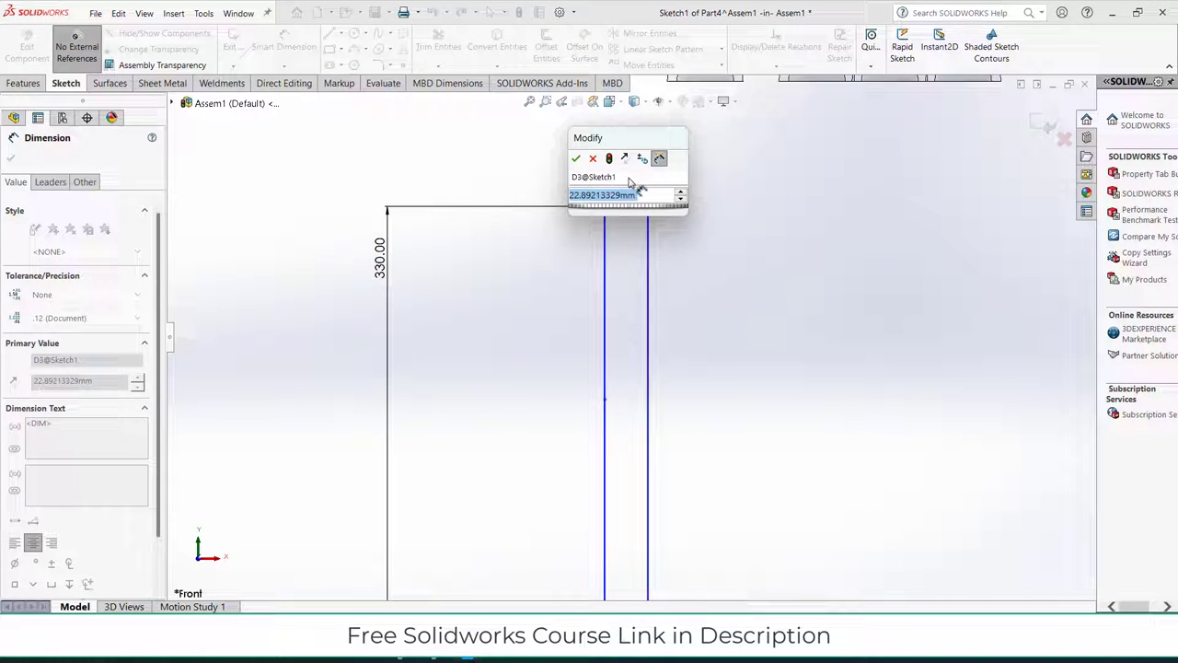
pyautogui.write('25')
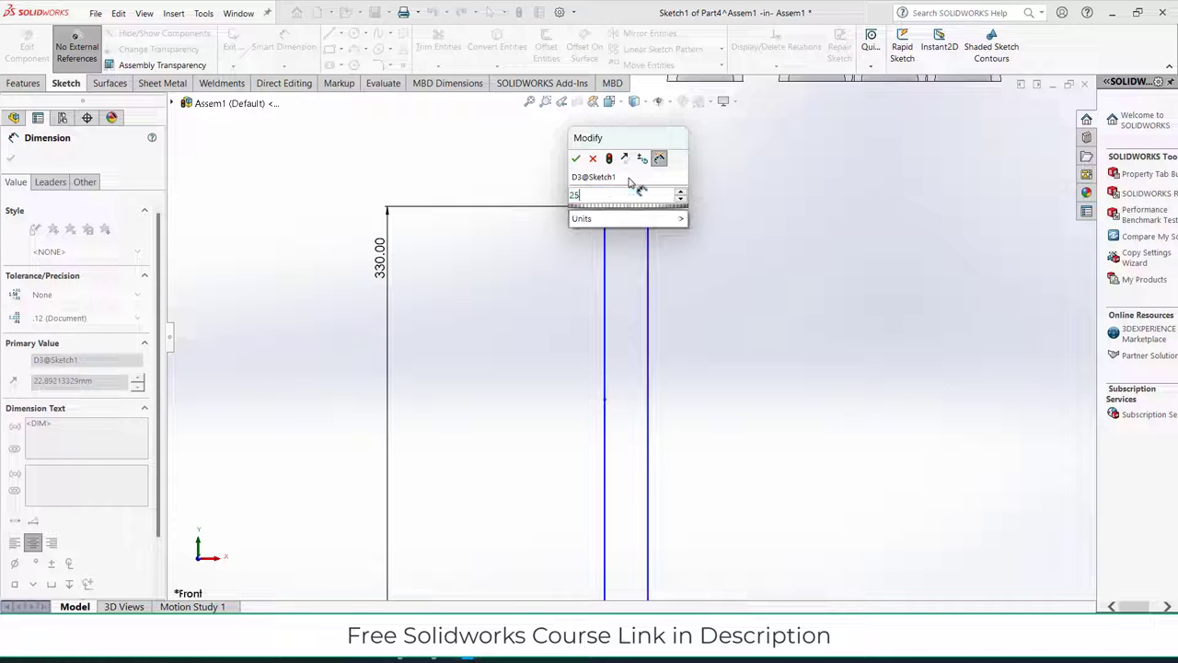
pyautogui.press('Return')
# Dimension the long outer vertical line of the profile as 300 mm.
pyautogui.scroll(4, 640, 318)
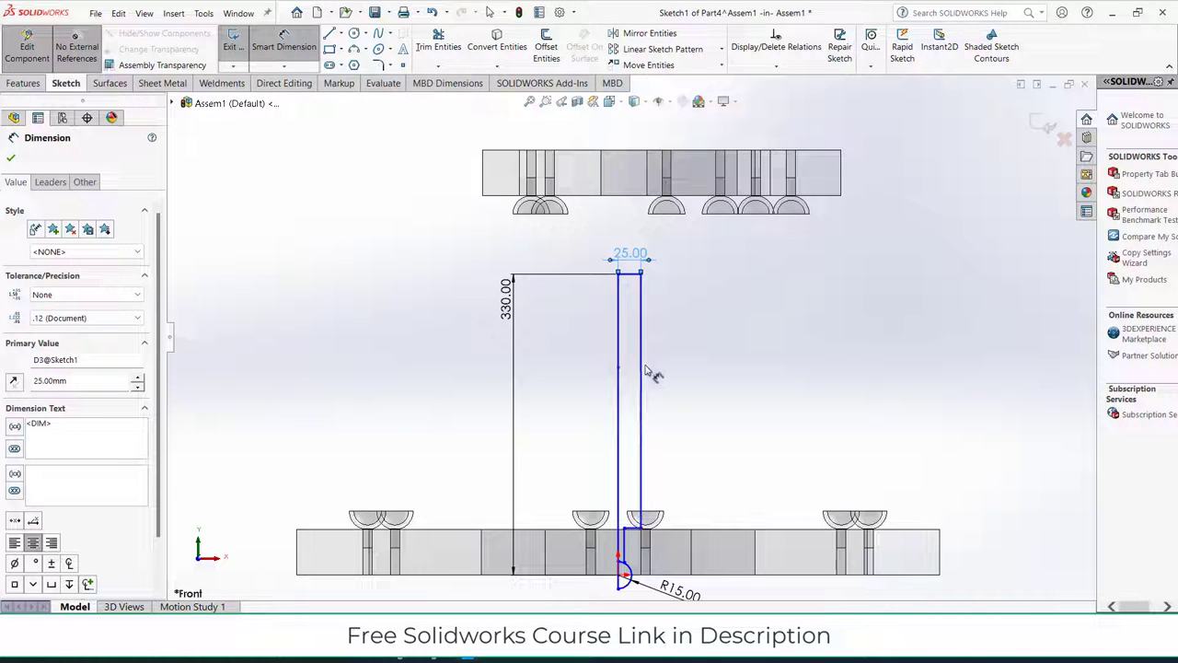
pyautogui.click(641, 367)
pyautogui.click(705, 381)
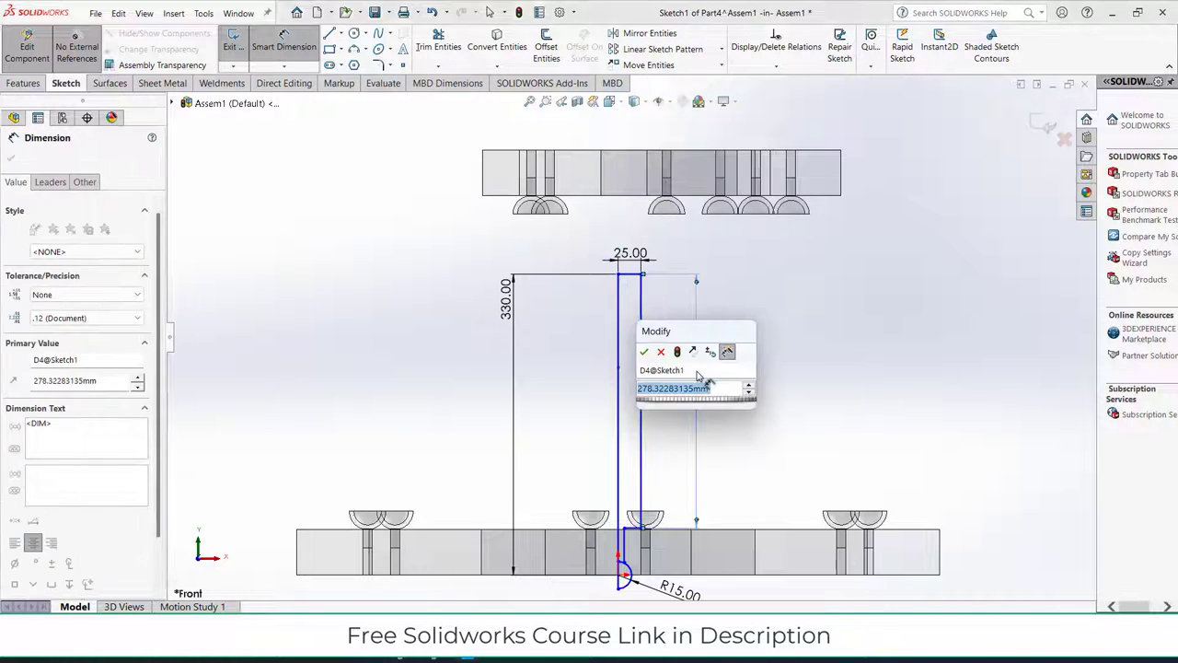
pyautogui.write('300')
pyautogui.press('Return')
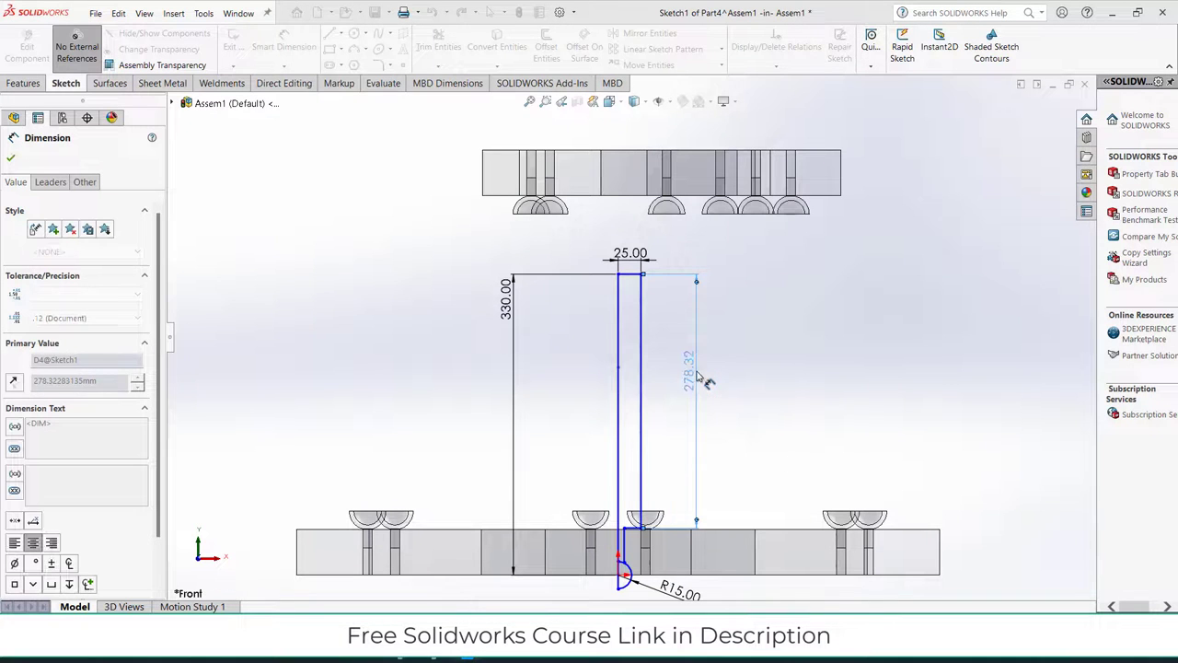
# Dimension the short horizontal shoulder line above the half-circle as 20 mm.
pyautogui.scroll(-5, 651, 555)
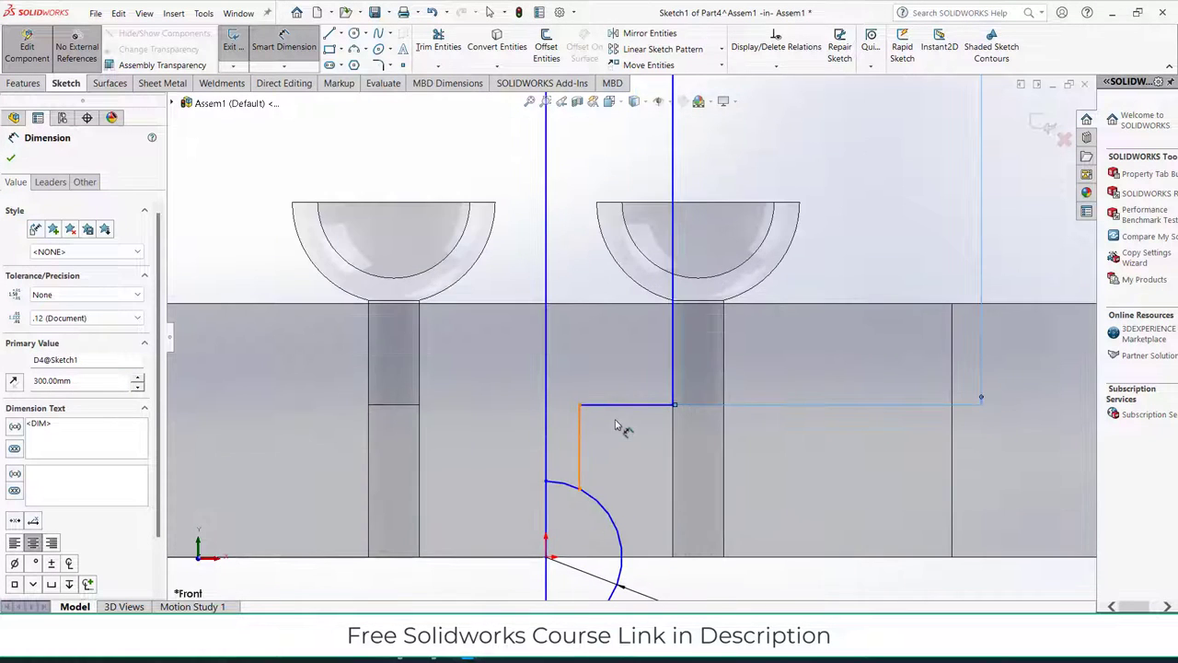
pyautogui.click(626, 413)
pyautogui.click(631, 433)
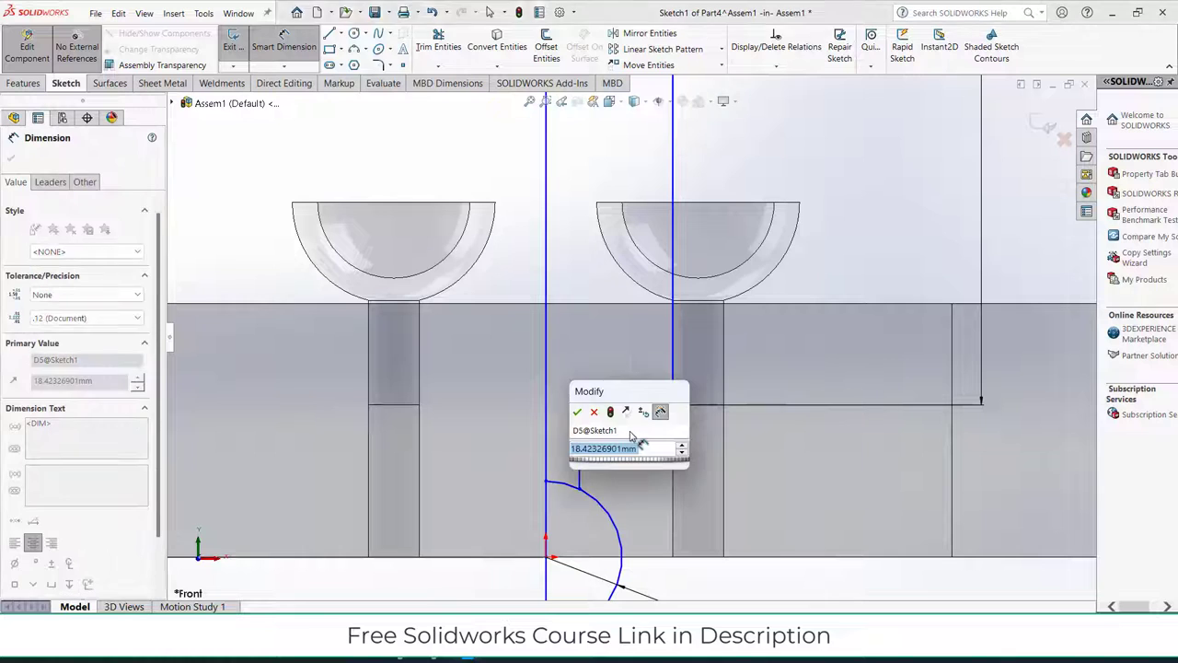
pyautogui.write('20')
pyautogui.press('Return')
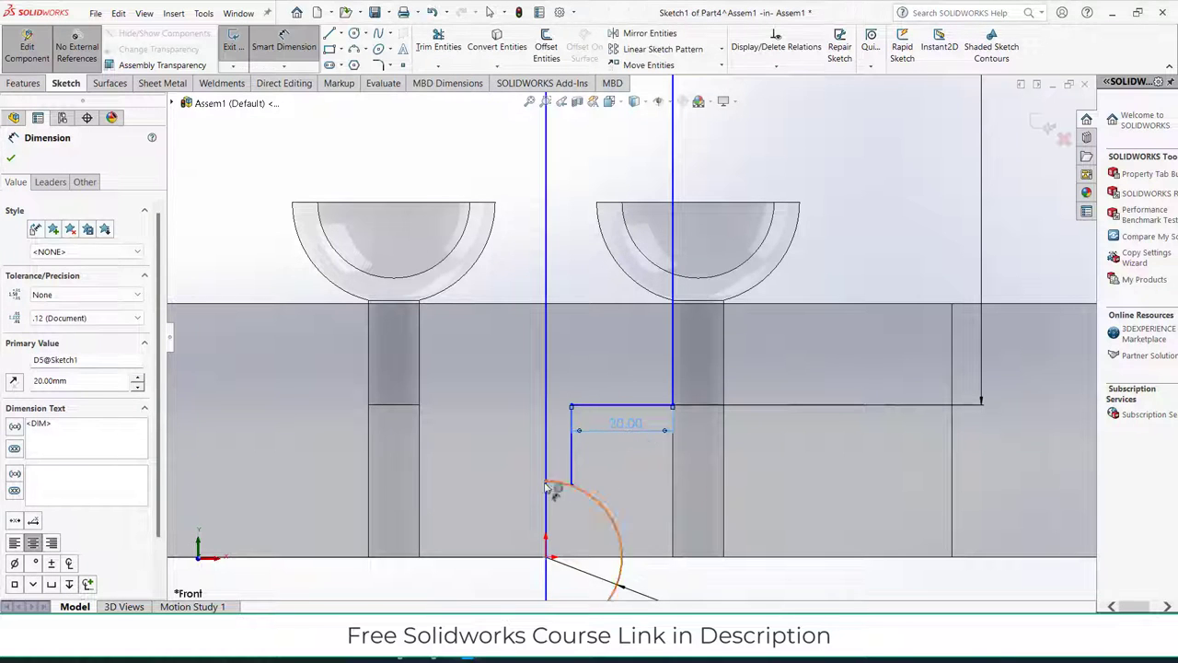
# Try to dimension the distance between the central vertical line and the short neck line.
pyautogui.click(549, 473)
pyautogui.click(570, 475)
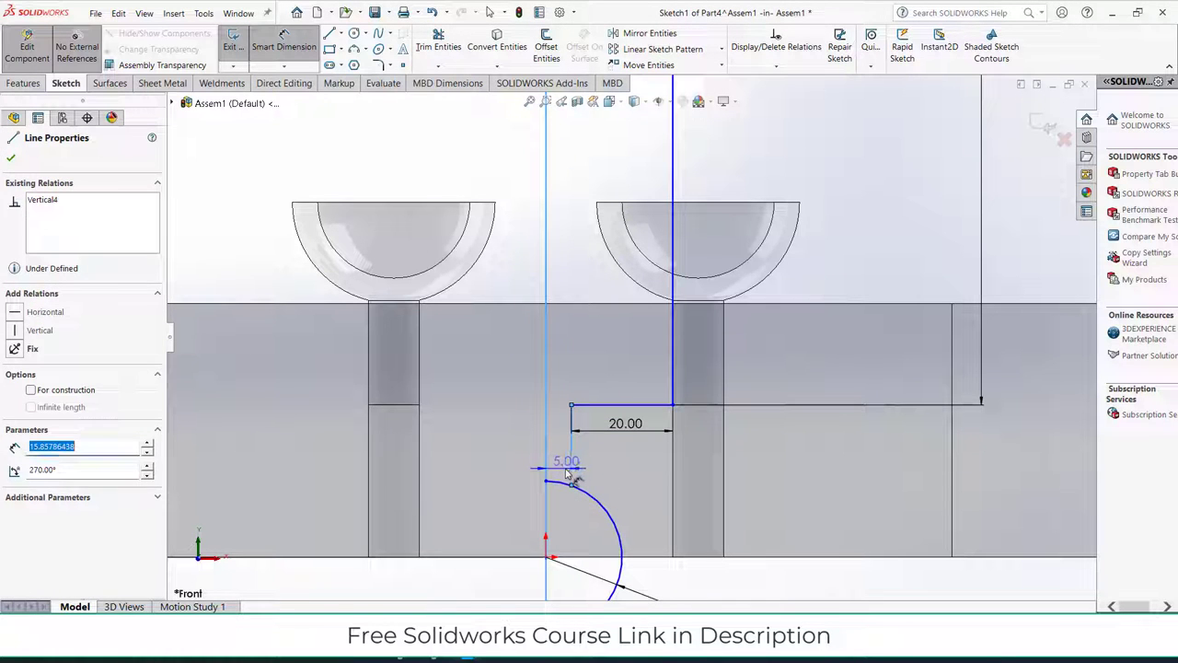
pyautogui.click(568, 471)
pyautogui.click(659, 341)
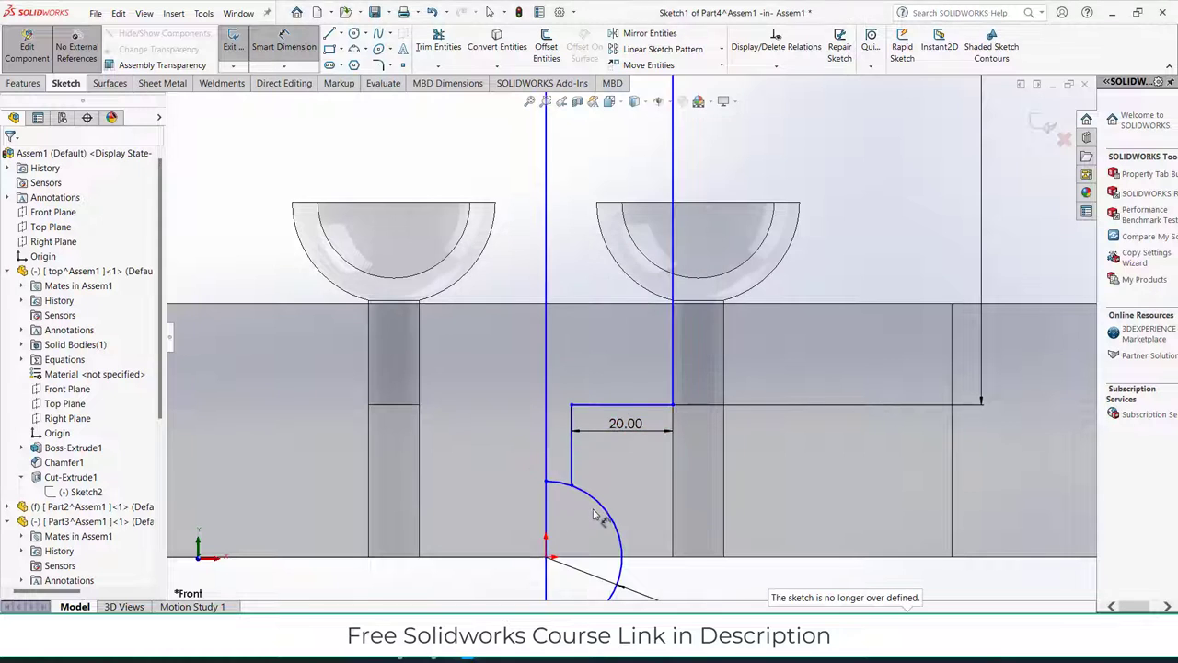
pyautogui.scroll(3, 594, 512)
pyautogui.scroll(4, 634, 281)
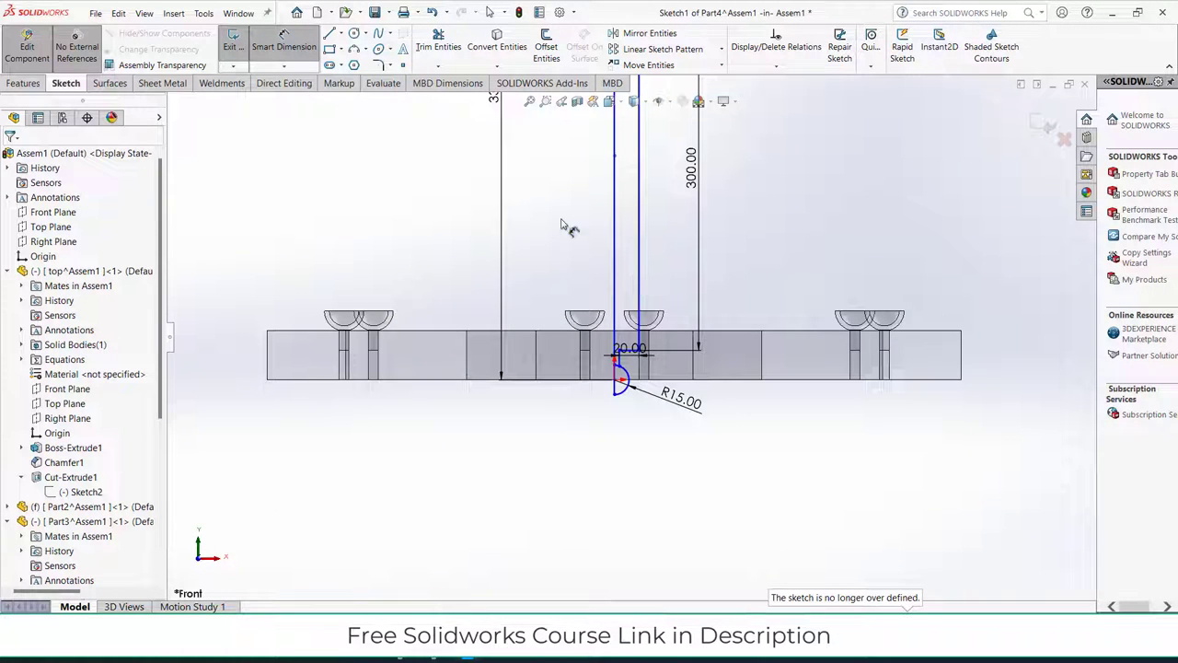
pyautogui.click(28, 85)
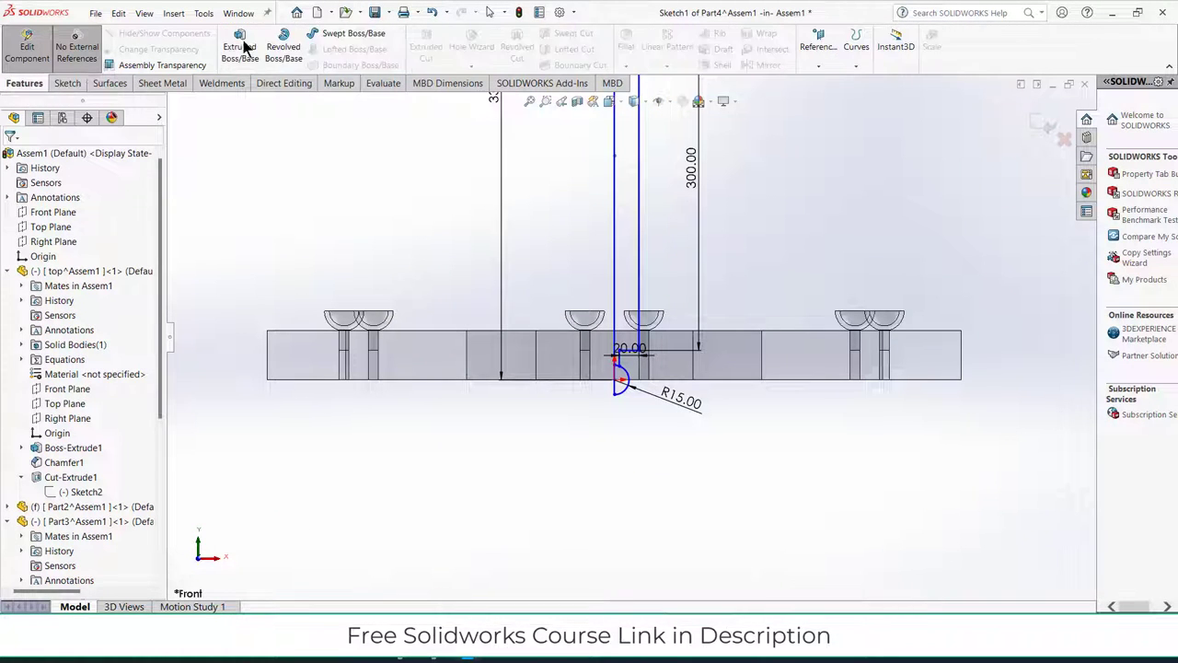
pyautogui.click(283, 47)
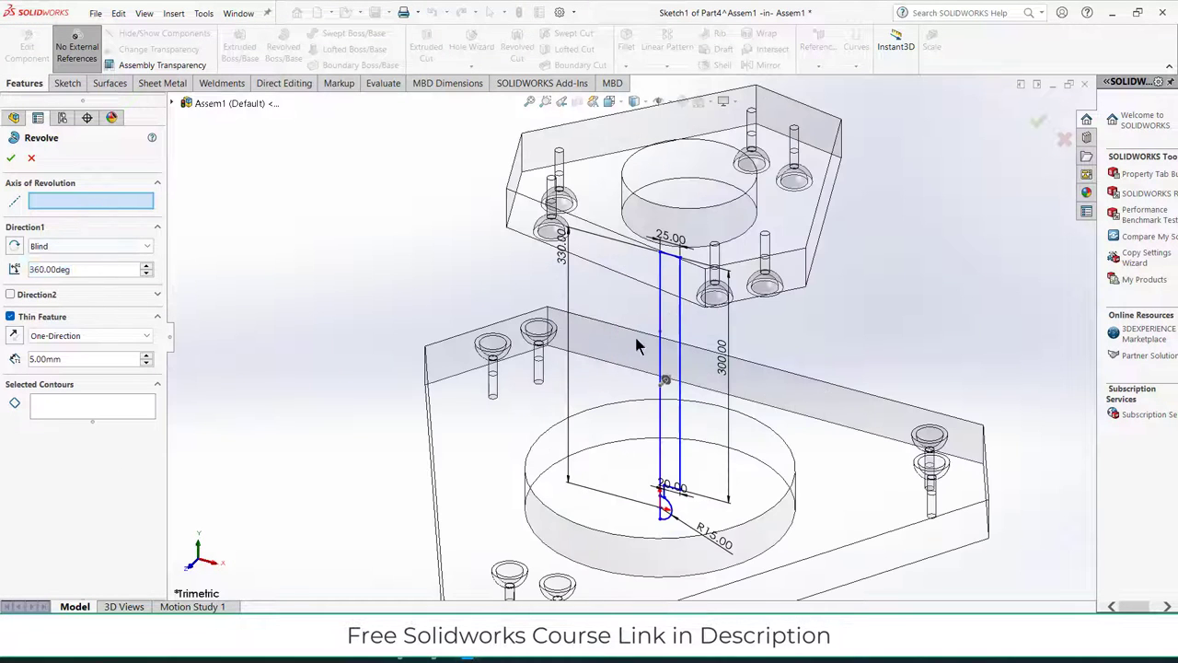
pyautogui.click(660, 348)
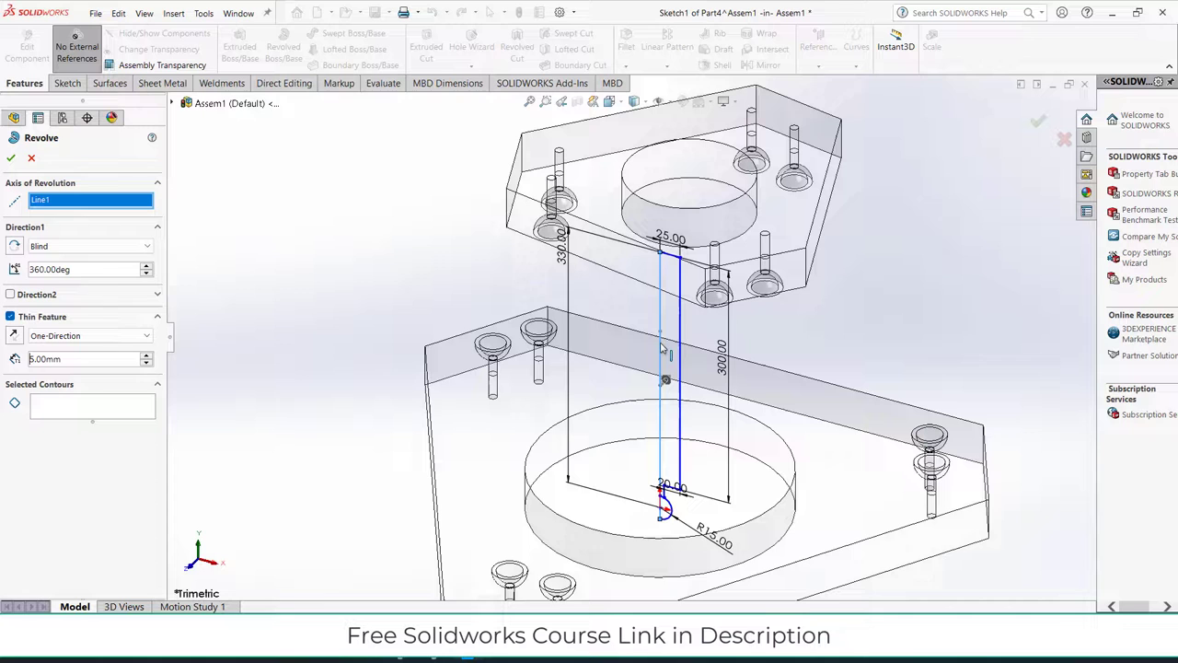
pyautogui.click(80, 402)
pyautogui.click(10, 316)
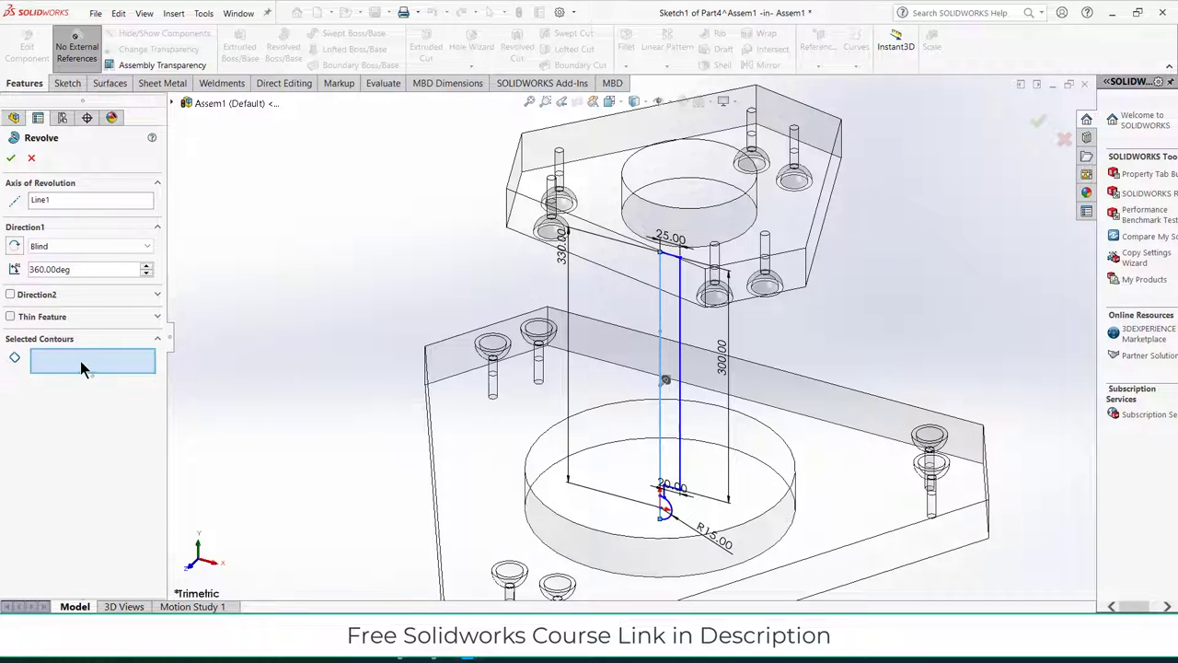
pyautogui.click(669, 444)
pyautogui.scroll(-6, 678, 508)
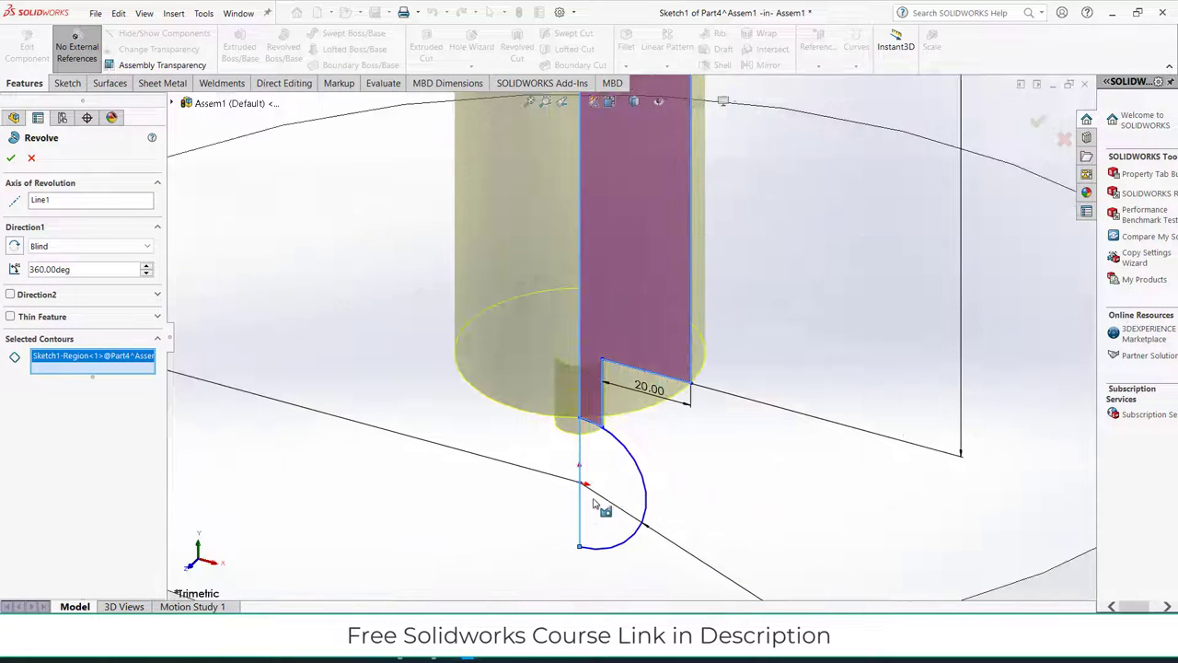
pyautogui.click(593, 504)
pyautogui.scroll(5, 591, 433)
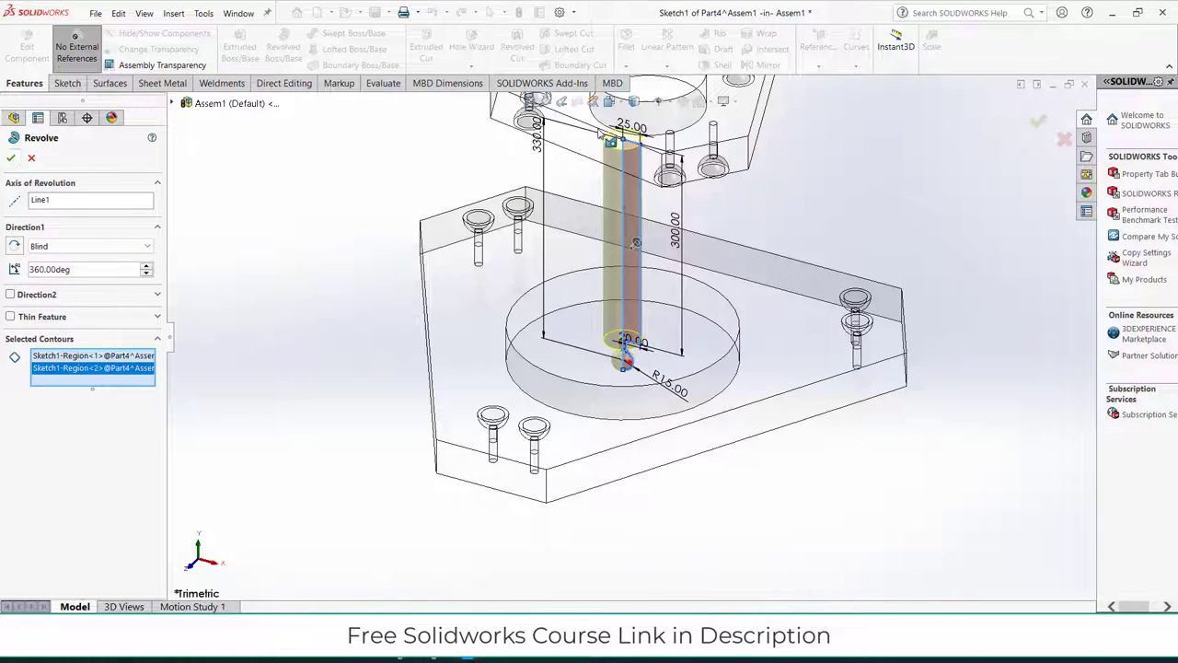
pyautogui.moveTo(648, 217); pyautogui.dragTo(634, 137, button='middle')
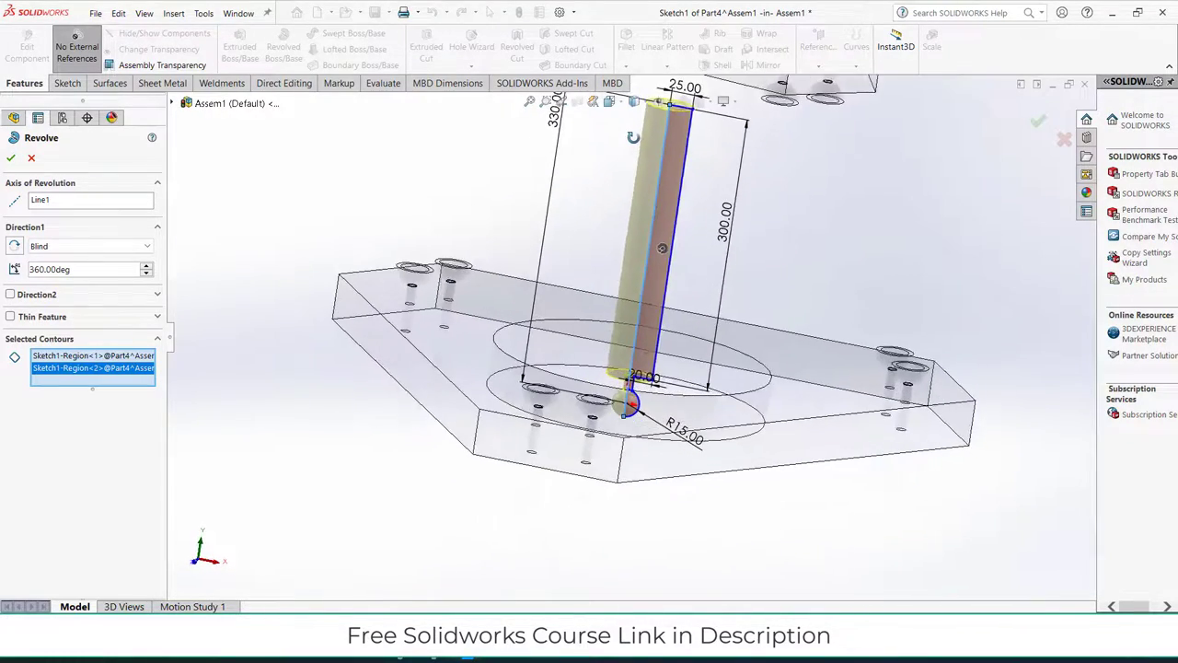
pyautogui.click(31, 159)
# Set the width of the profile's top line to 20 mm.
pyautogui.press('f')
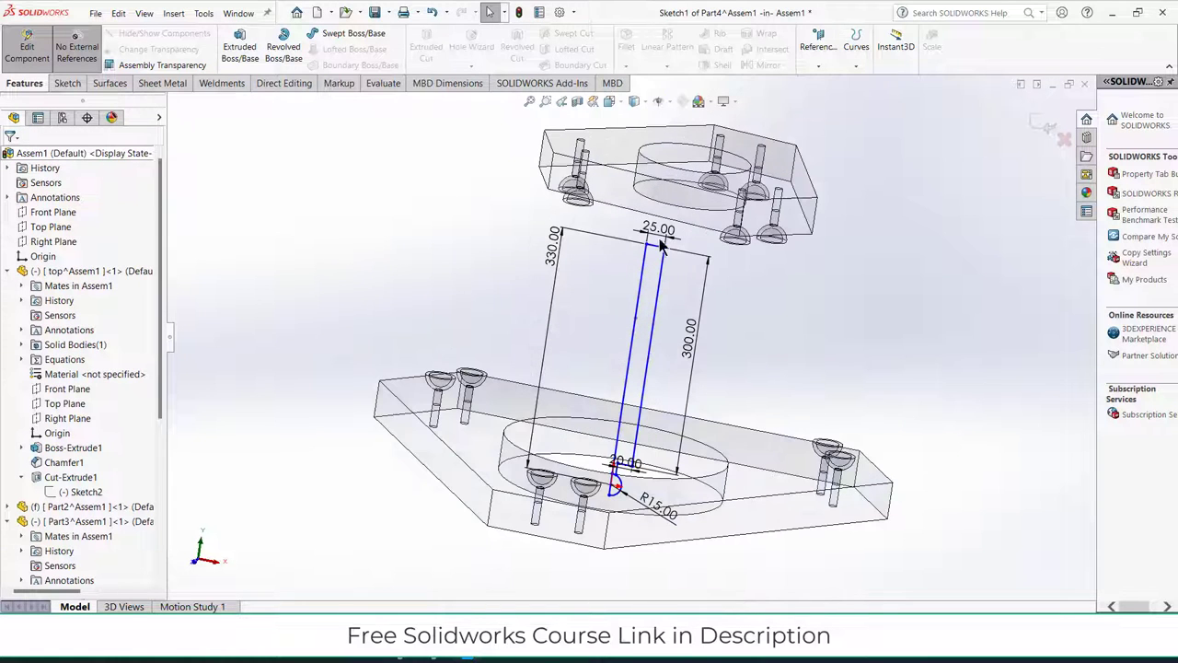
pyautogui.doubleClick(666, 232)
pyautogui.write('20')
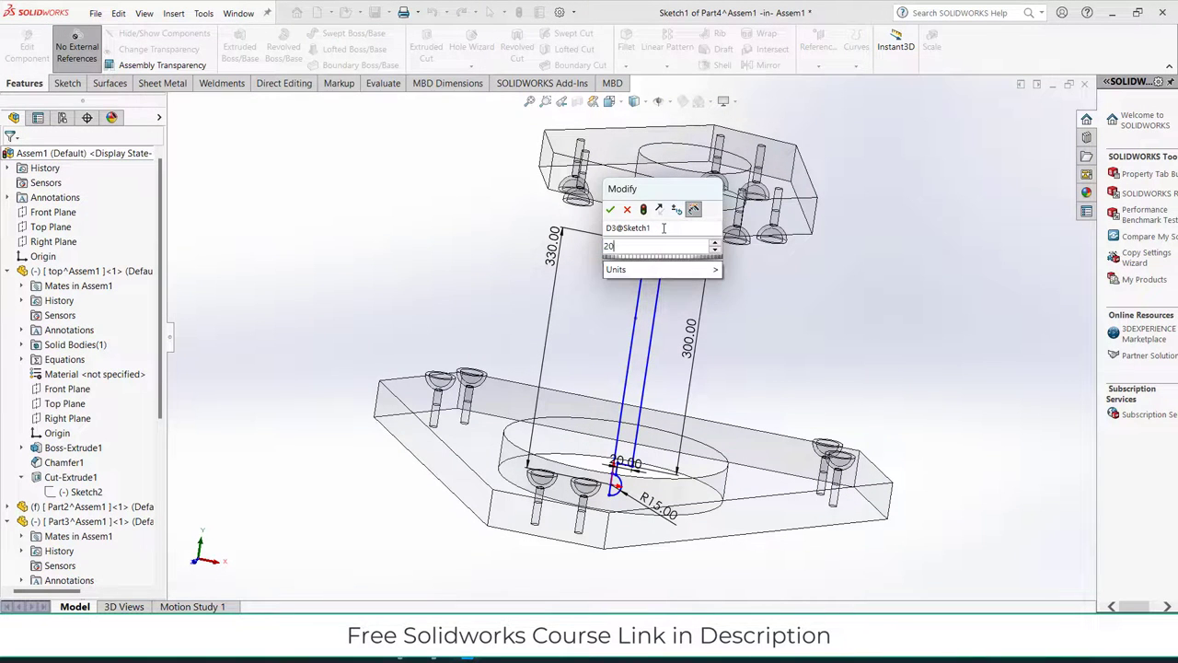
pyautogui.press('Return')
# Set the width of the horizontal shoulder above the half-circle to 10 mm.
pyautogui.scroll(-3, 644, 470)
pyautogui.scroll(-2, 645, 469)
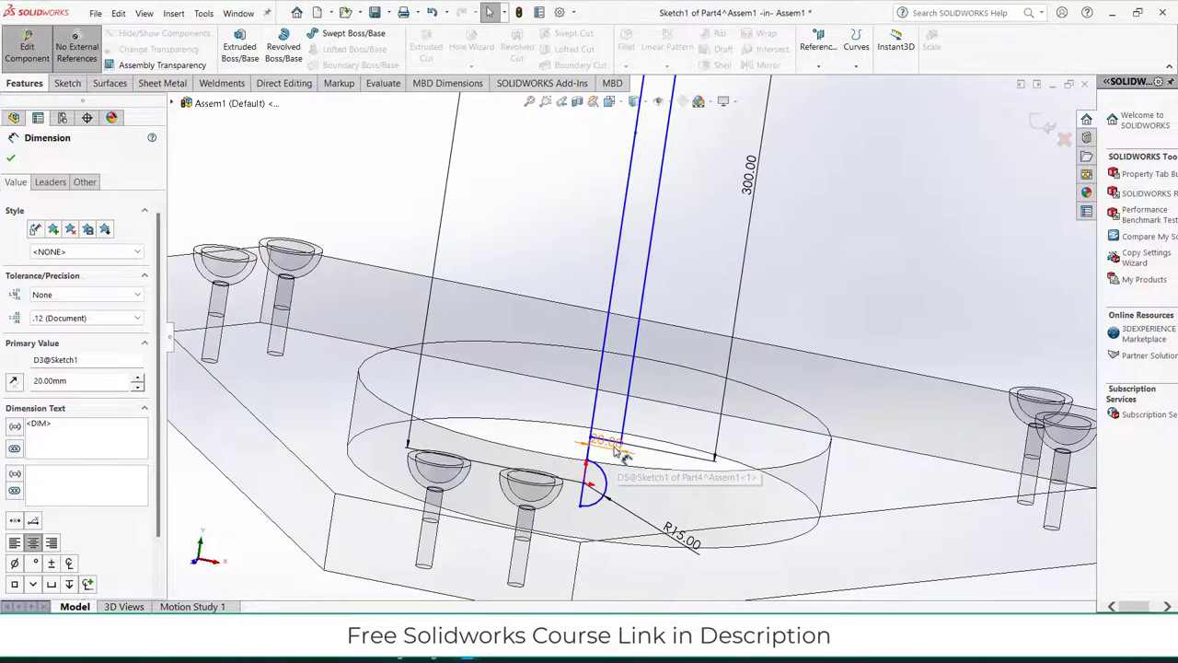
pyautogui.press('Escape')
pyautogui.doubleClick(610, 448)
pyautogui.write('10')
pyautogui.press('Return')
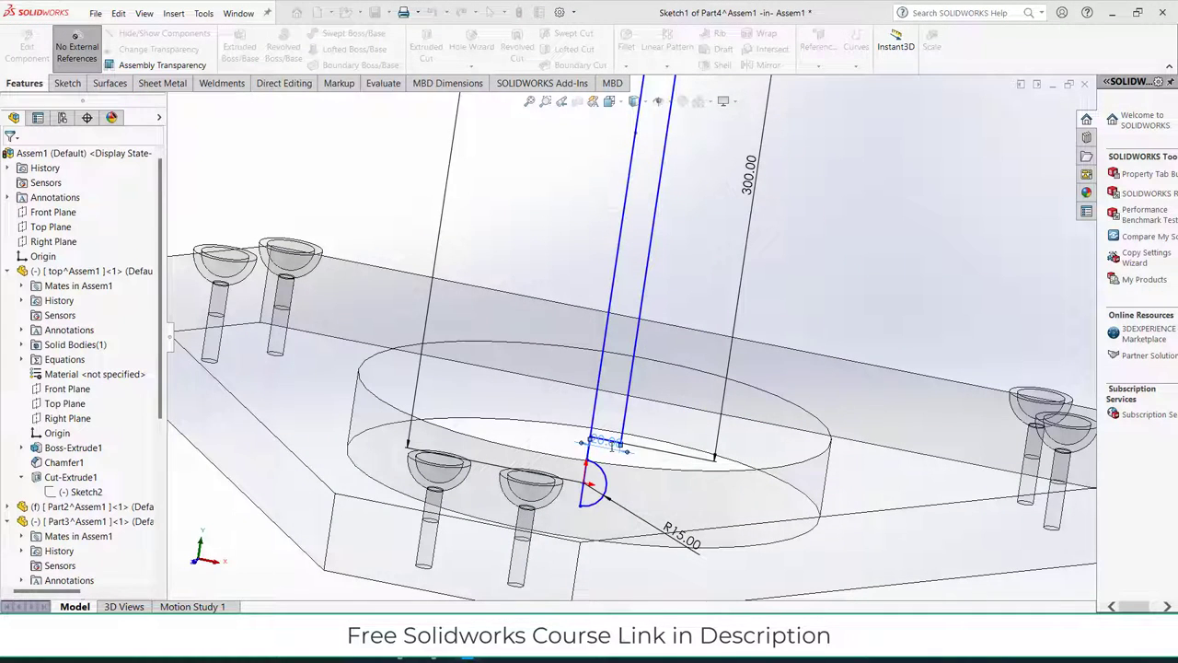
# Set up a 360-degree revolve about the central vertical line without Thin Feature, using the long rod region as contour.
pyautogui.scroll(3, 624, 311)
pyautogui.scroll(3, 624, 309)
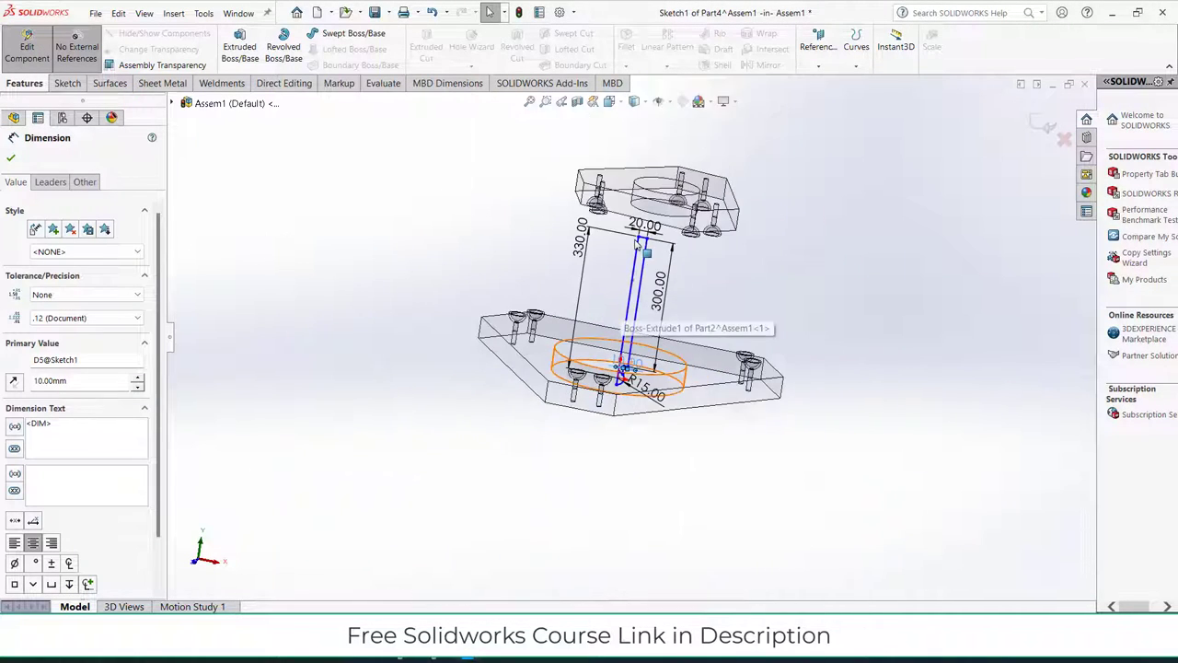
pyautogui.scroll(-3, 635, 255)
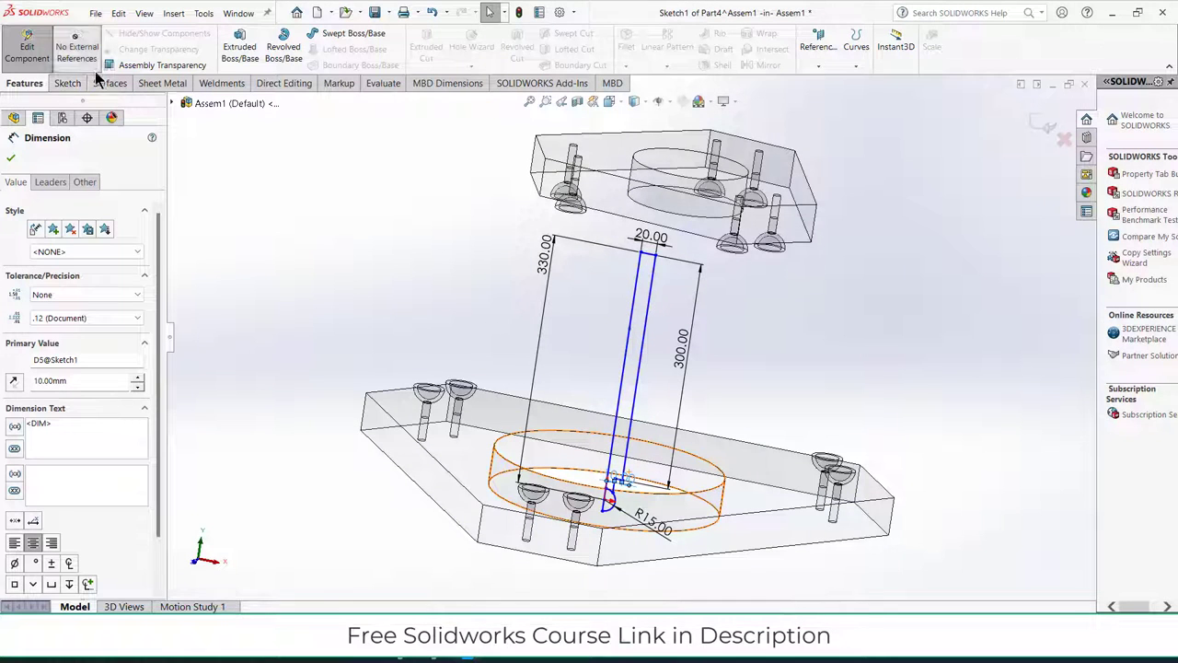
pyautogui.click(276, 44)
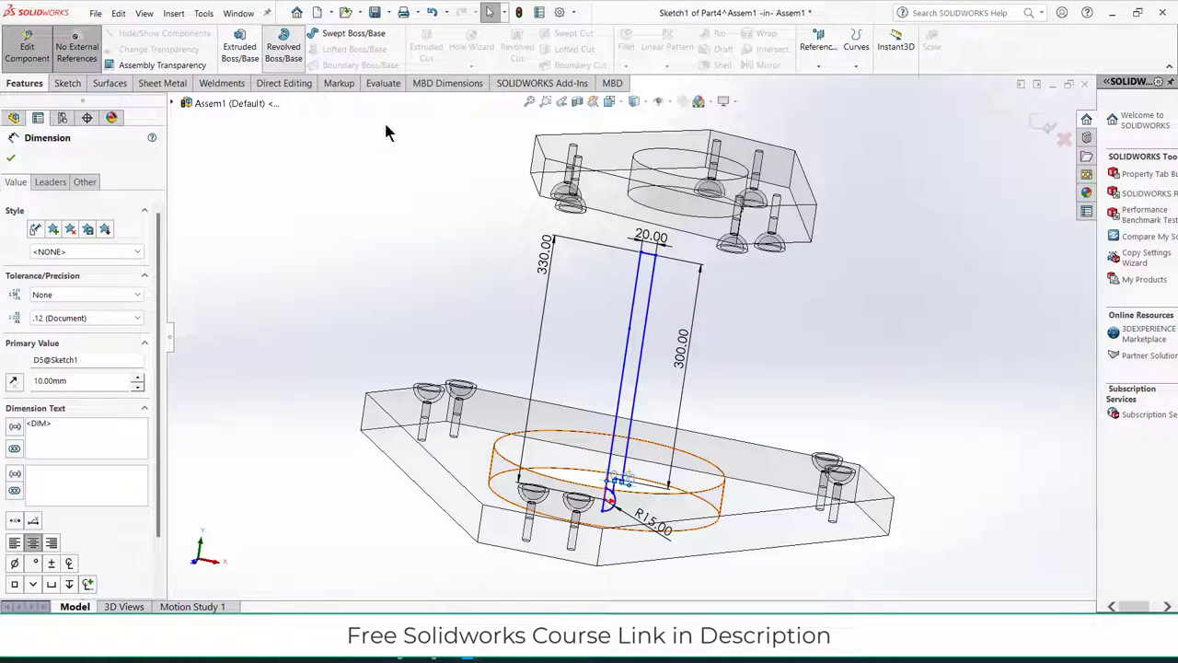
pyautogui.click(626, 317)
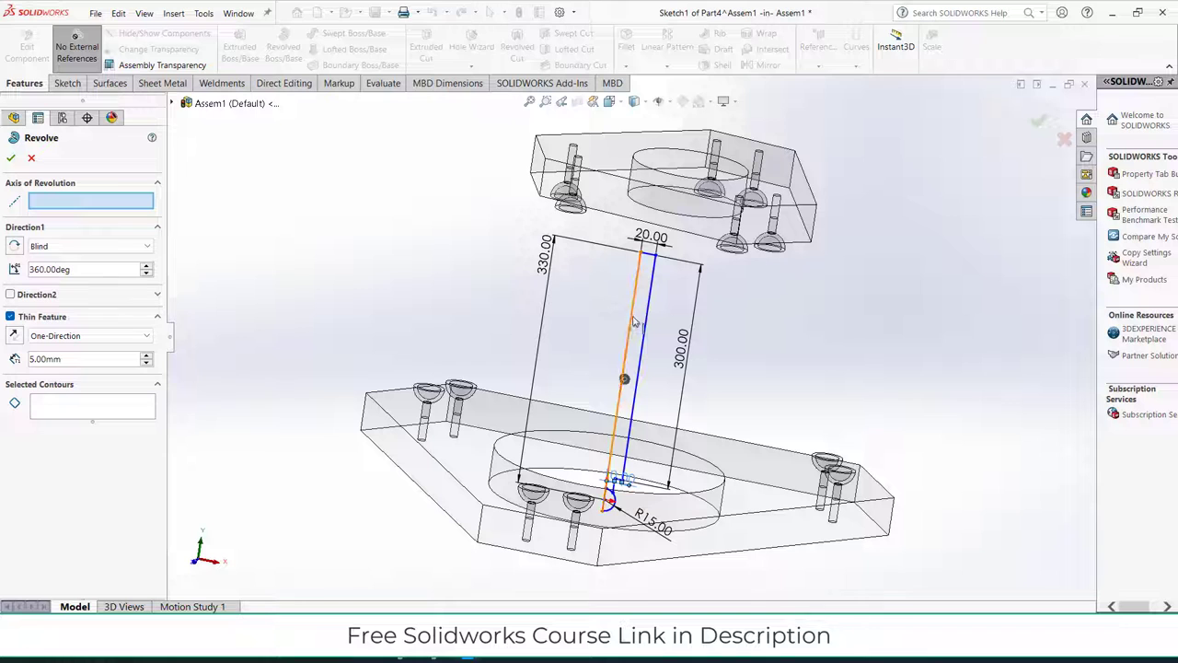
pyautogui.click(104, 410)
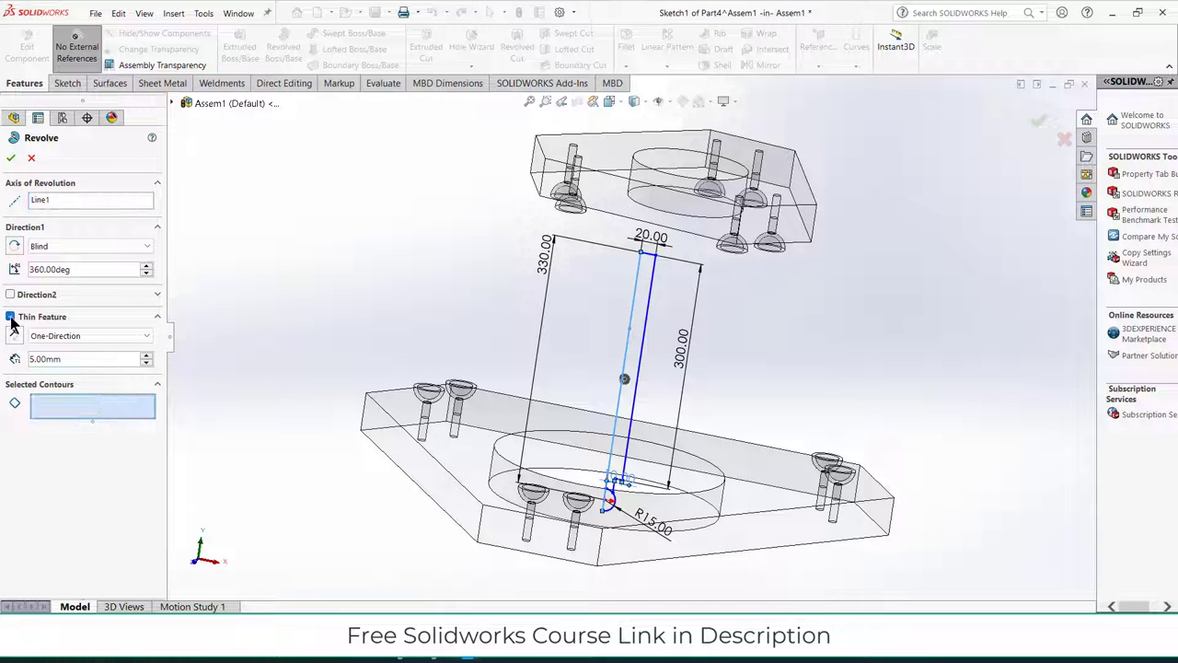
pyautogui.click(10, 317)
pyautogui.click(637, 333)
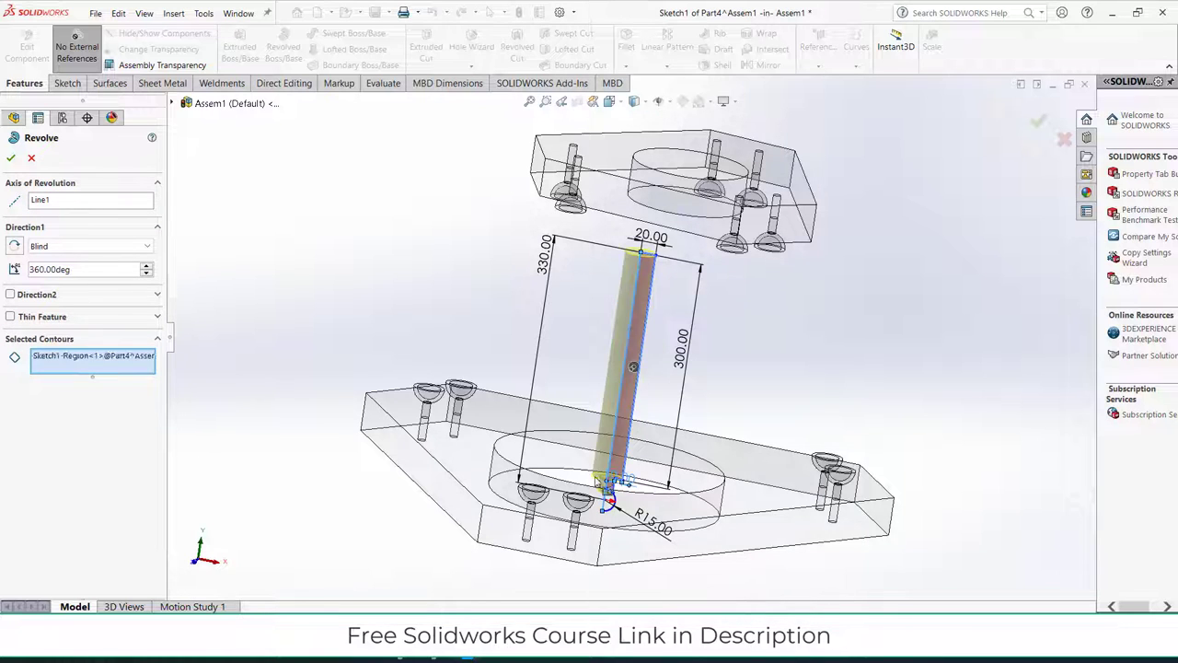
# Try to add the half-circle region to the revolve, and clear all the selected contours.
pyautogui.scroll(-8, 645, 464)
pyautogui.click(646, 447)
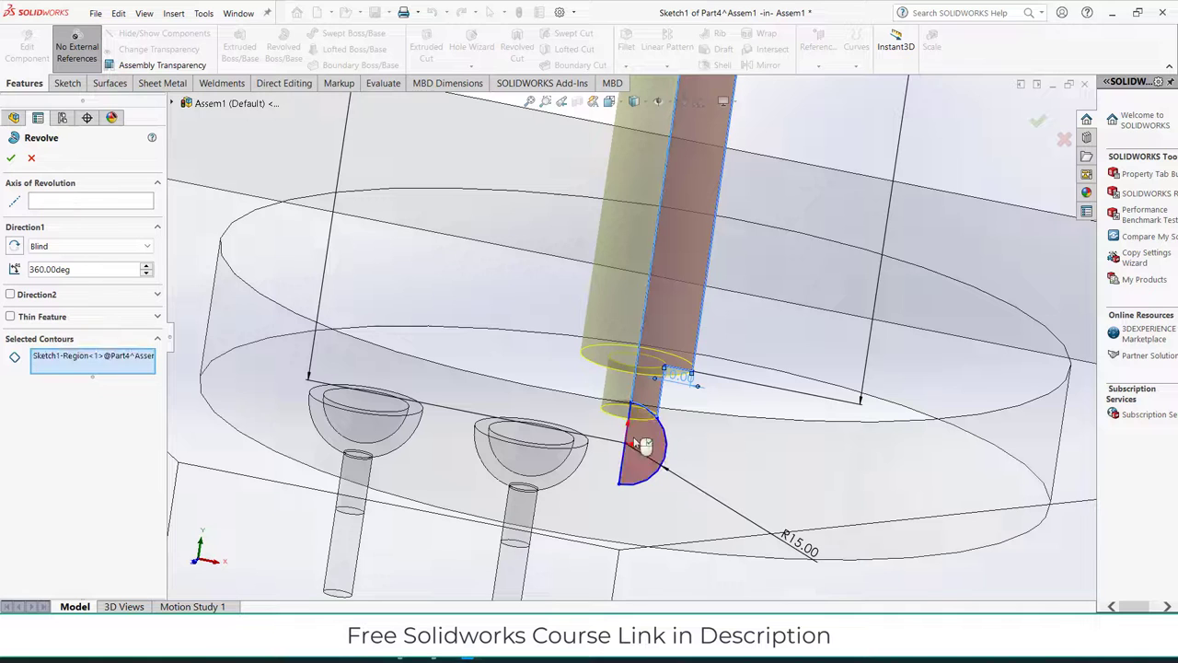
pyautogui.click(643, 444)
pyautogui.click(642, 442)
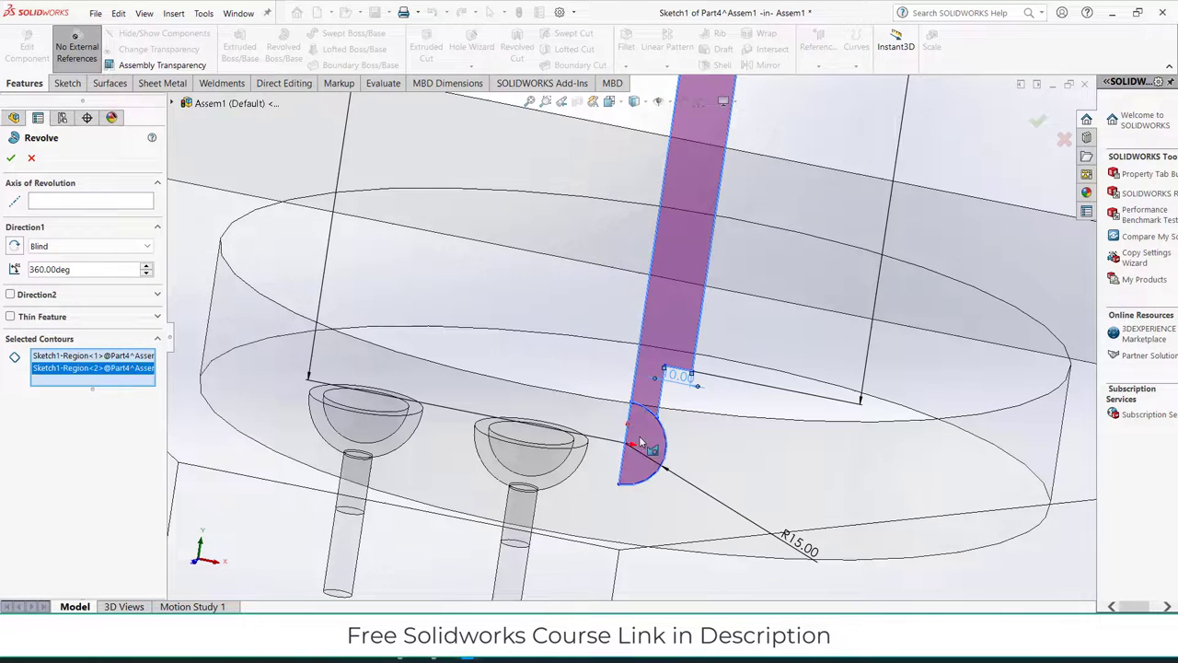
pyautogui.rightClick(95, 377)
pyautogui.click(129, 379)
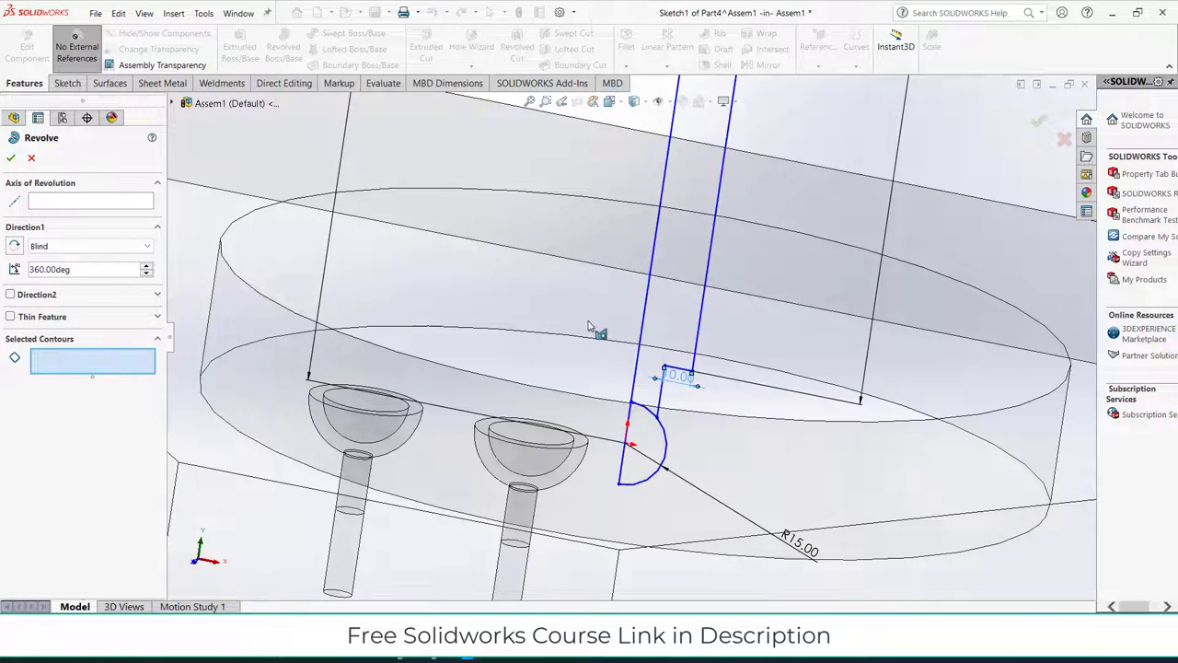
# Revolve the long rod region and the half-circle region 360 degrees about the profile's long central line.
pyautogui.click(647, 334)
pyautogui.click(641, 445)
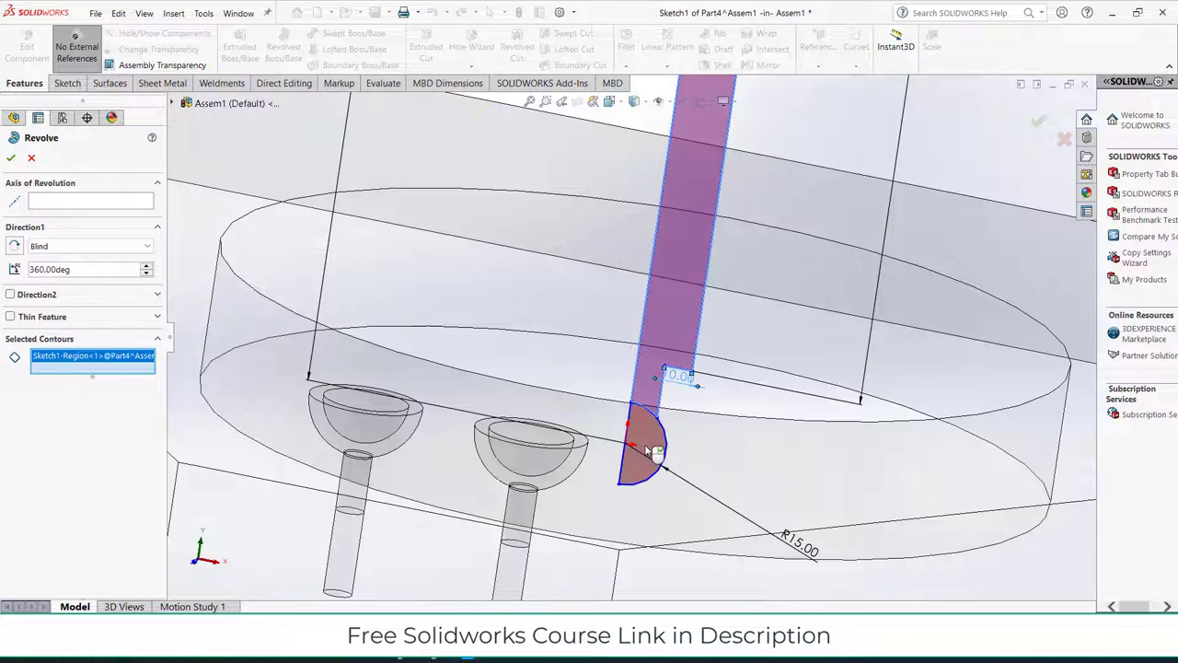
pyautogui.click(97, 201)
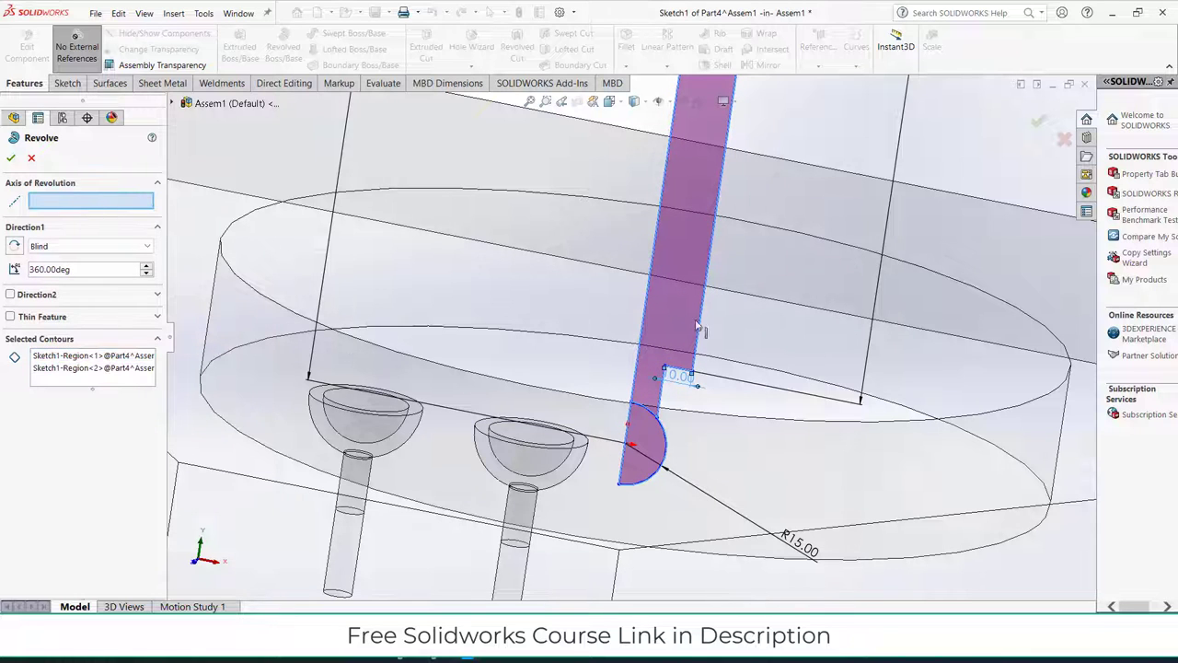
pyautogui.click(647, 292)
pyautogui.scroll(-5, 608, 286)
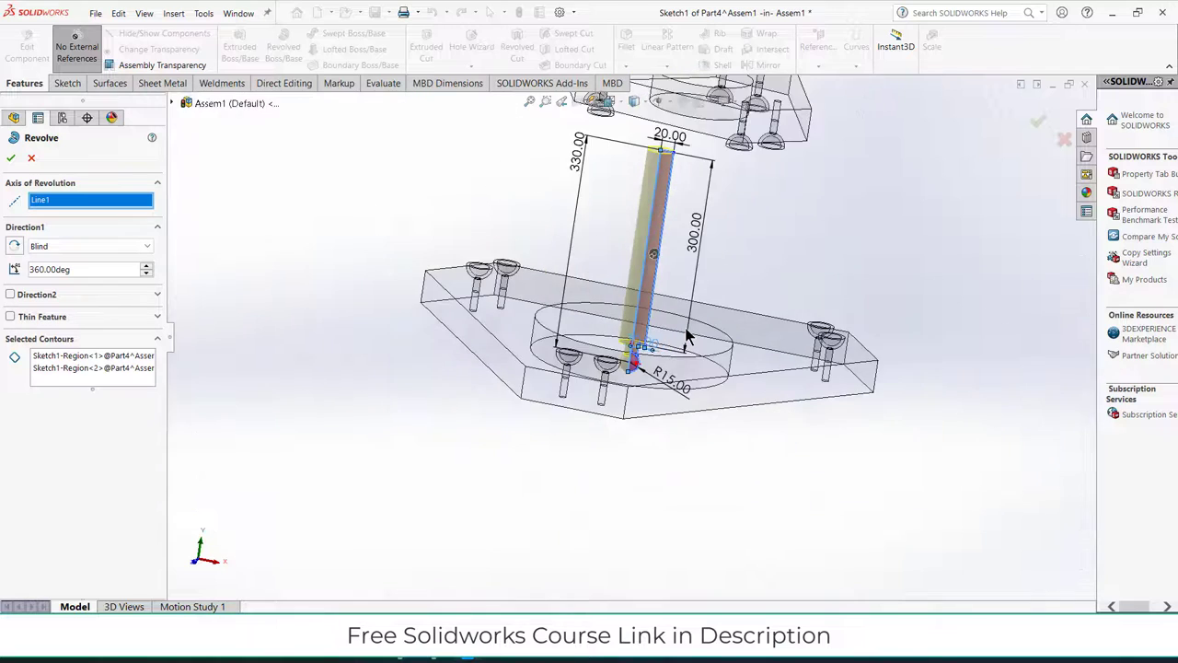
pyautogui.click(11, 160)
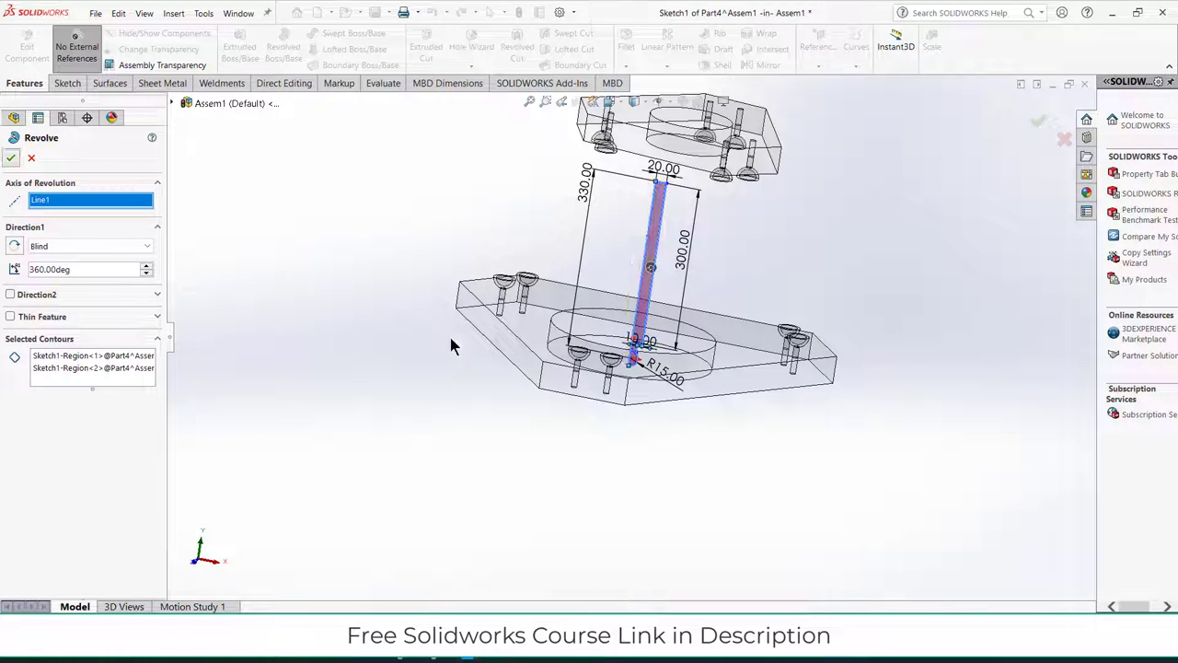
# Sketch a circle about 26 mm in diameter on the rod's flat top face, centred on the sketch origin.
pyautogui.scroll(5, 622, 212)
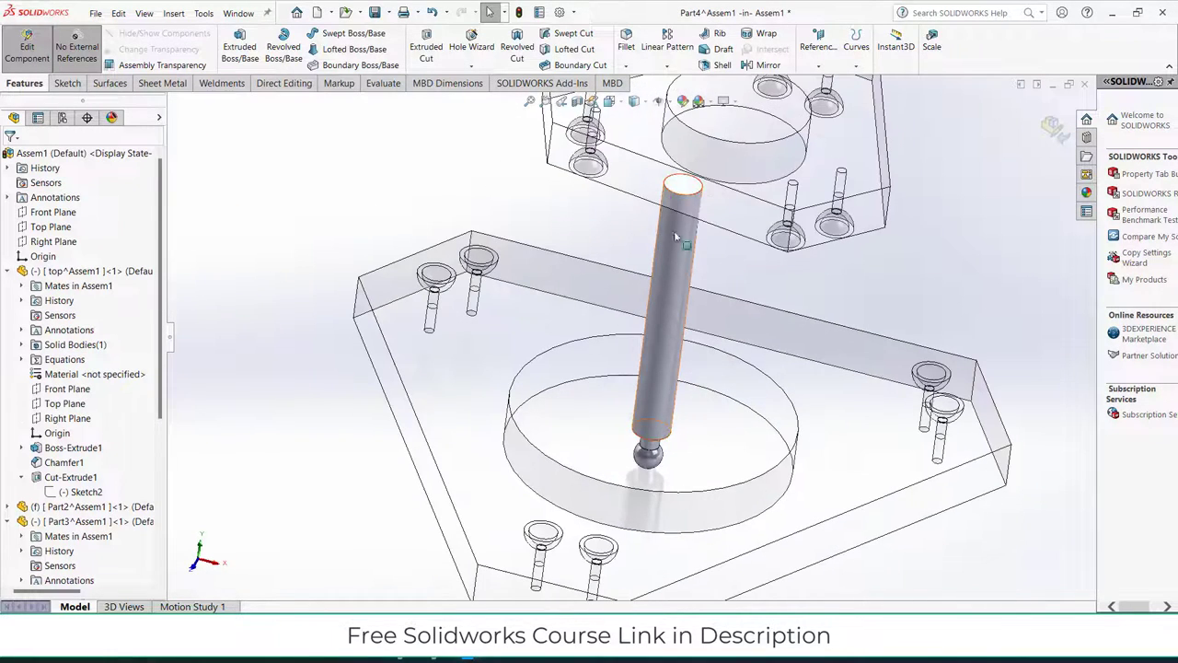
pyautogui.click(686, 191)
pyautogui.click(737, 150)
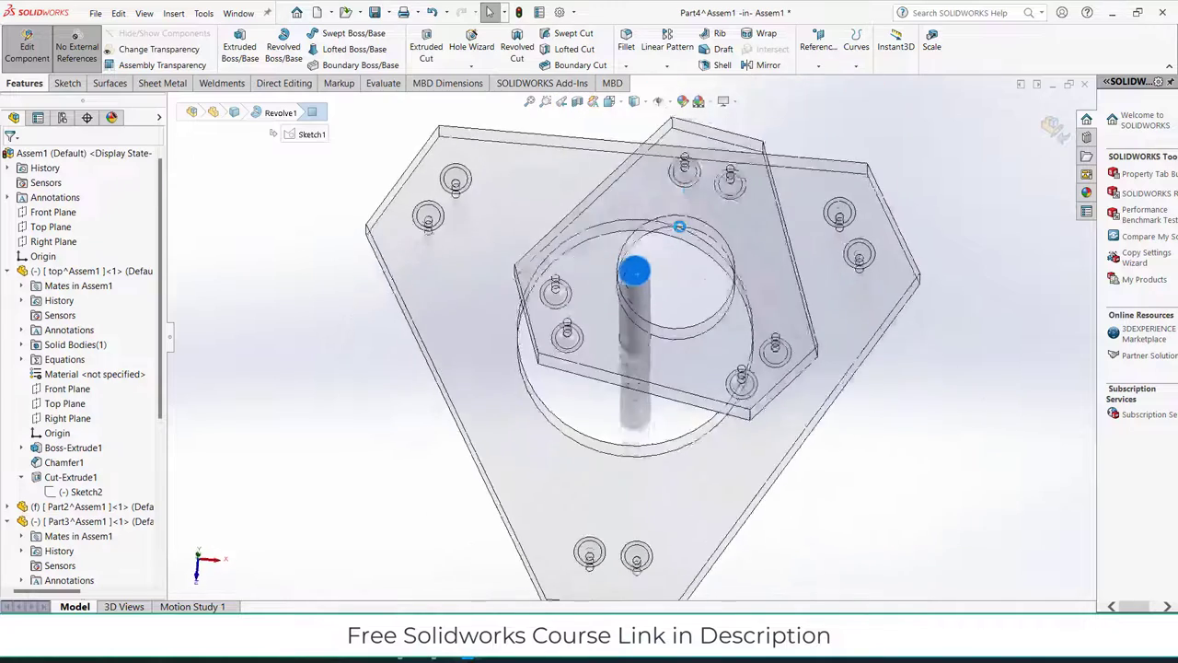
pyautogui.scroll(5, 644, 291)
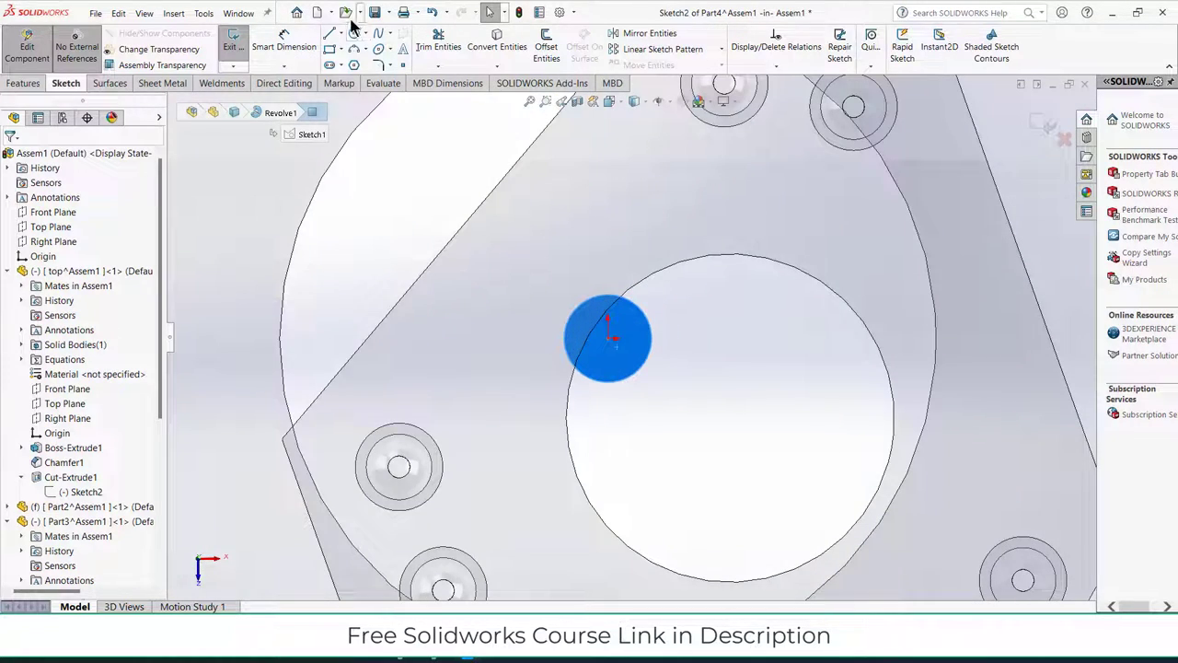
pyautogui.click(355, 33)
pyautogui.click(607, 338)
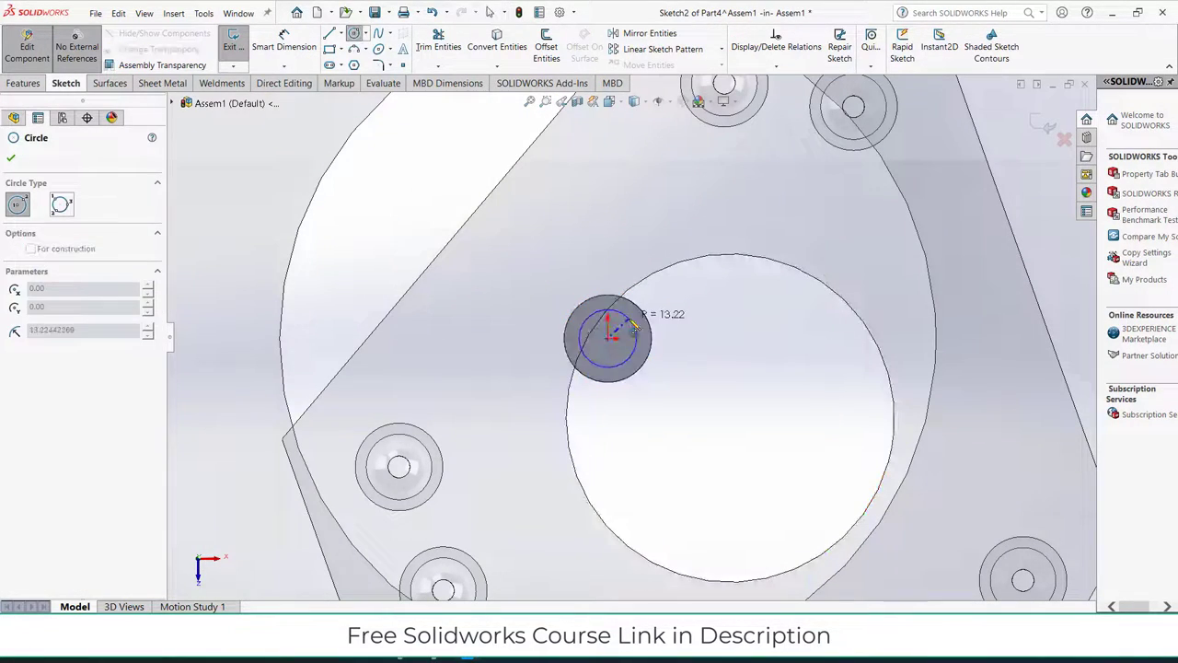
pyautogui.click(624, 314)
# Set the diameter of the circle on the rod's top face to 25 mm.
pyautogui.click(284, 40)
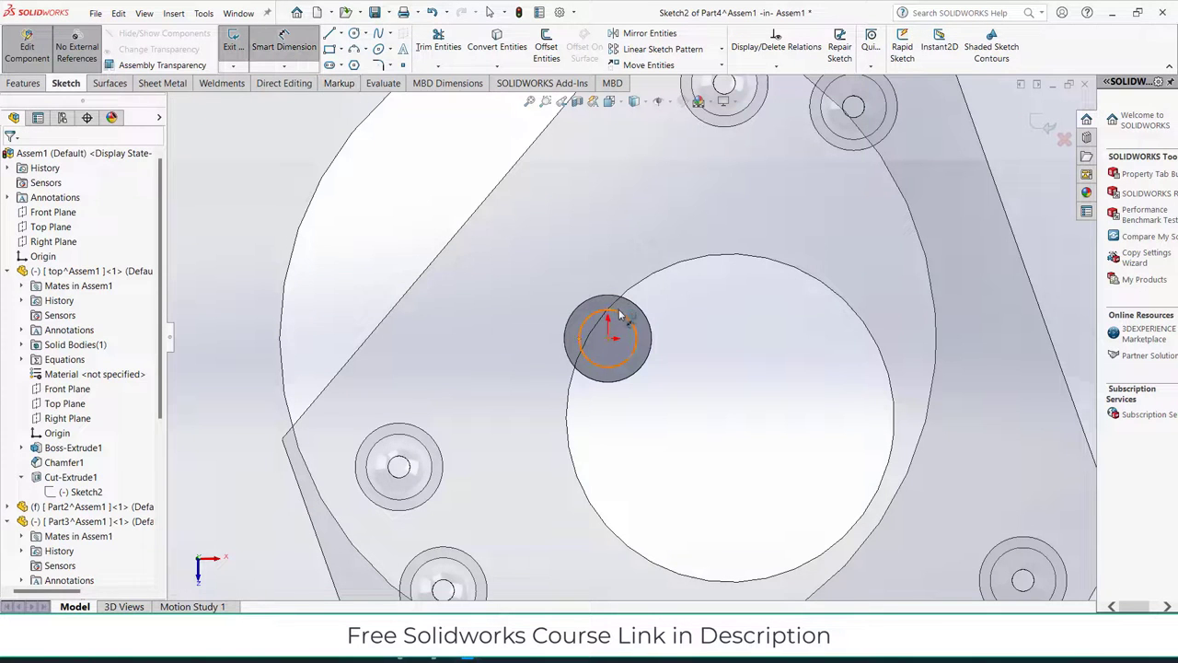
pyautogui.click(626, 320)
pyautogui.click(692, 333)
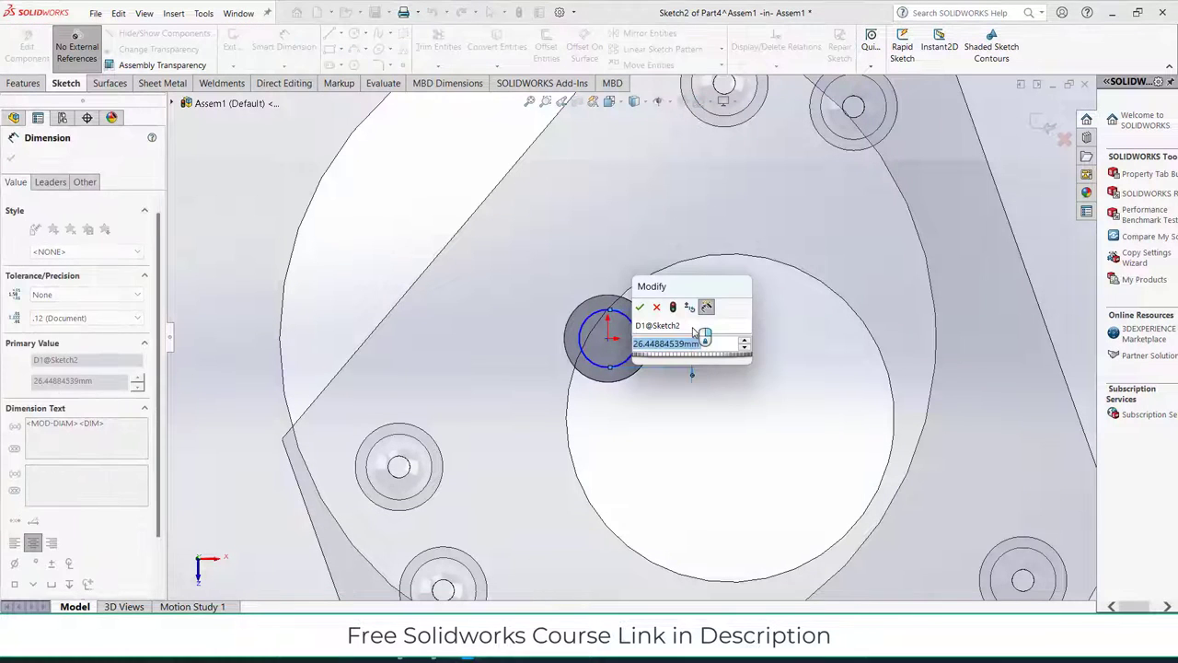
pyautogui.write('25')
pyautogui.press('Return')
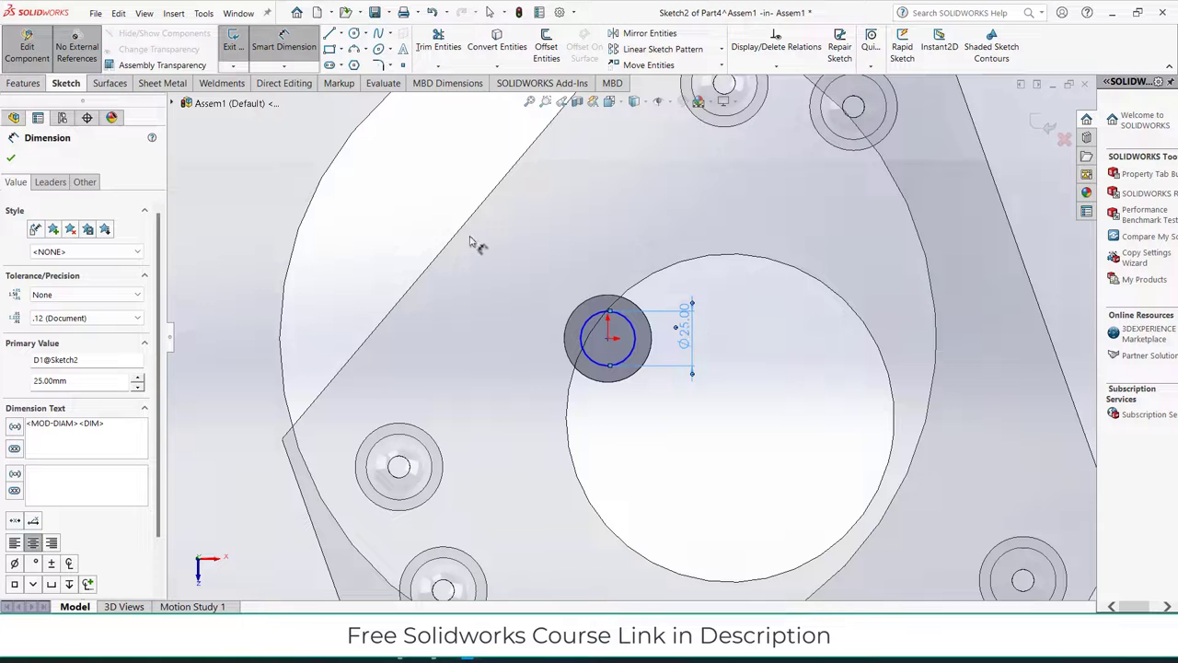
# Set up a Blind extruded cut of the circle into the rod with a depth of 300 mm.
pyautogui.click(14, 83)
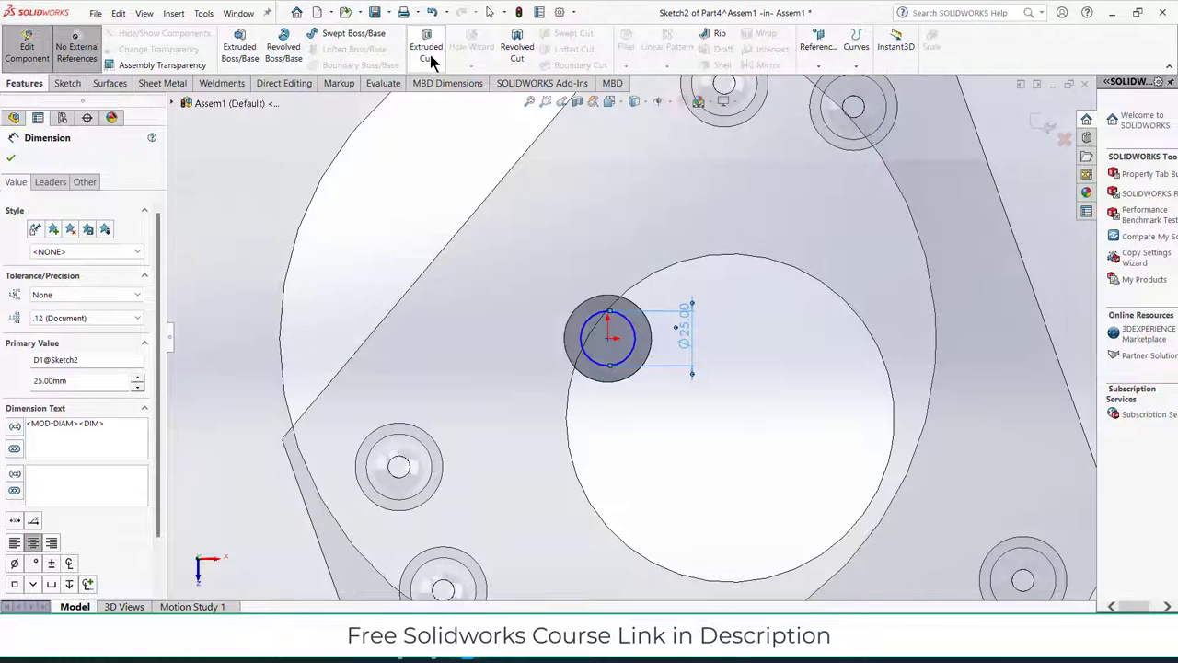
pyautogui.click(427, 53)
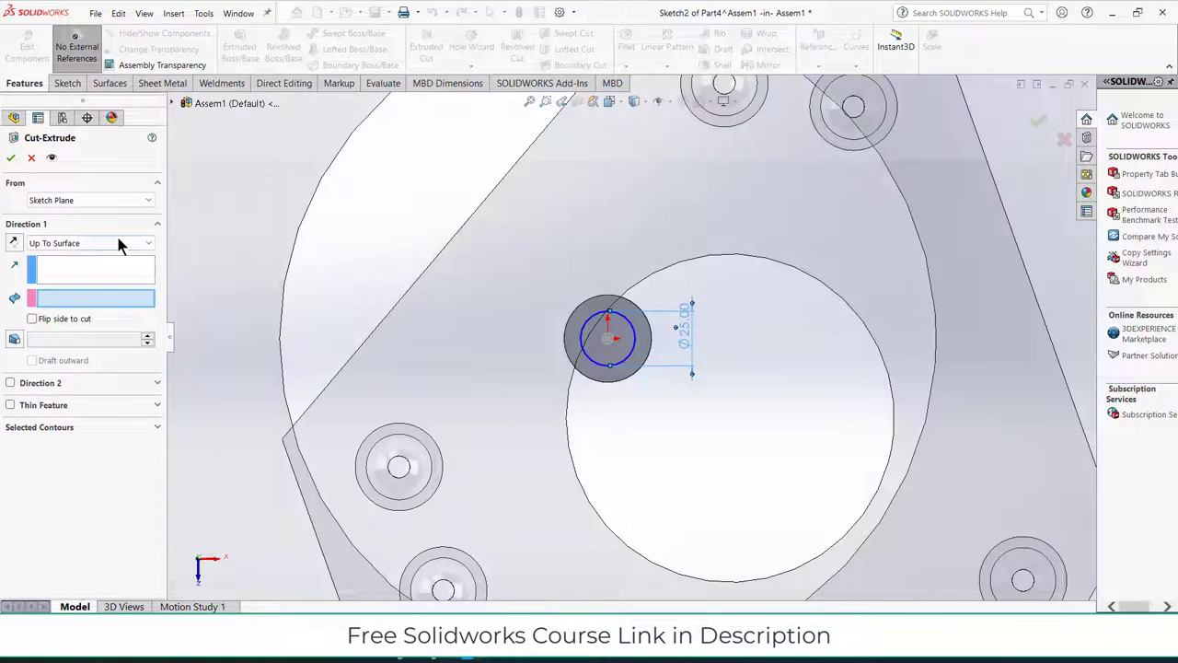
pyautogui.click(118, 243)
pyautogui.click(103, 264)
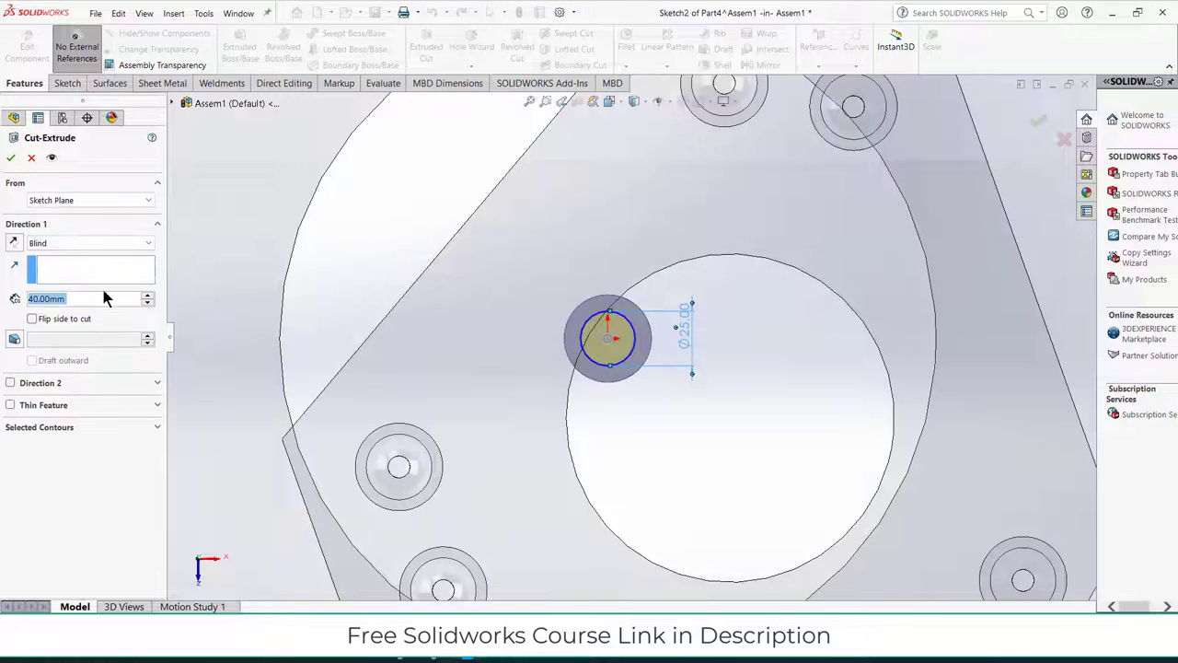
pyautogui.write('300')
pyautogui.press('Return')
pyautogui.scroll(6, 427, 330)
pyautogui.moveTo(655, 384); pyautogui.dragTo(677, 204, button='middle')
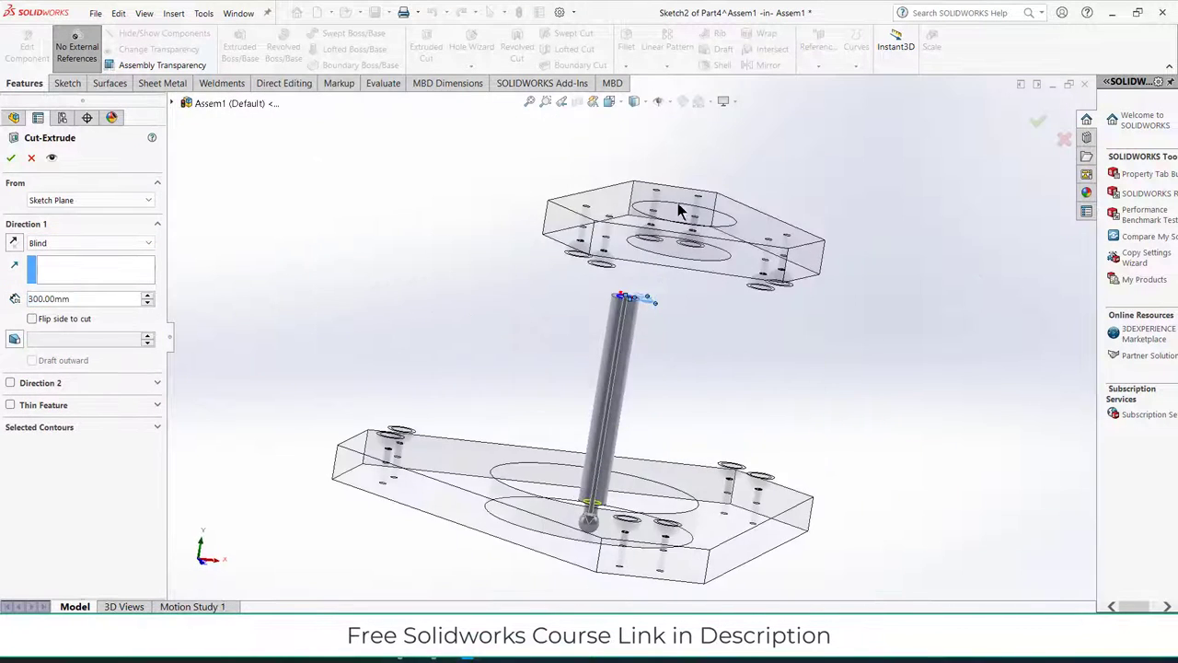
pyautogui.moveTo(625, 383); pyautogui.dragTo(631, 347, button='middle')
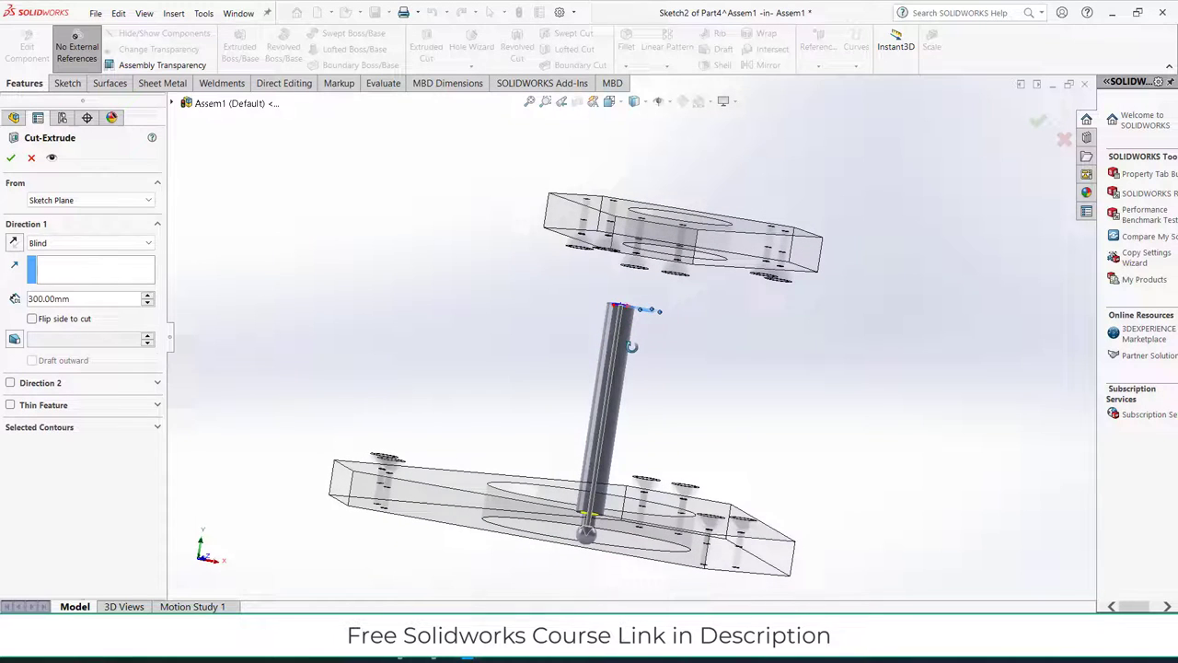
# Set the extruded cut's depth to 280 mm, apply it, and finish editing the rod part in the assembly.
pyautogui.click(100, 299)
pyautogui.press('Home')
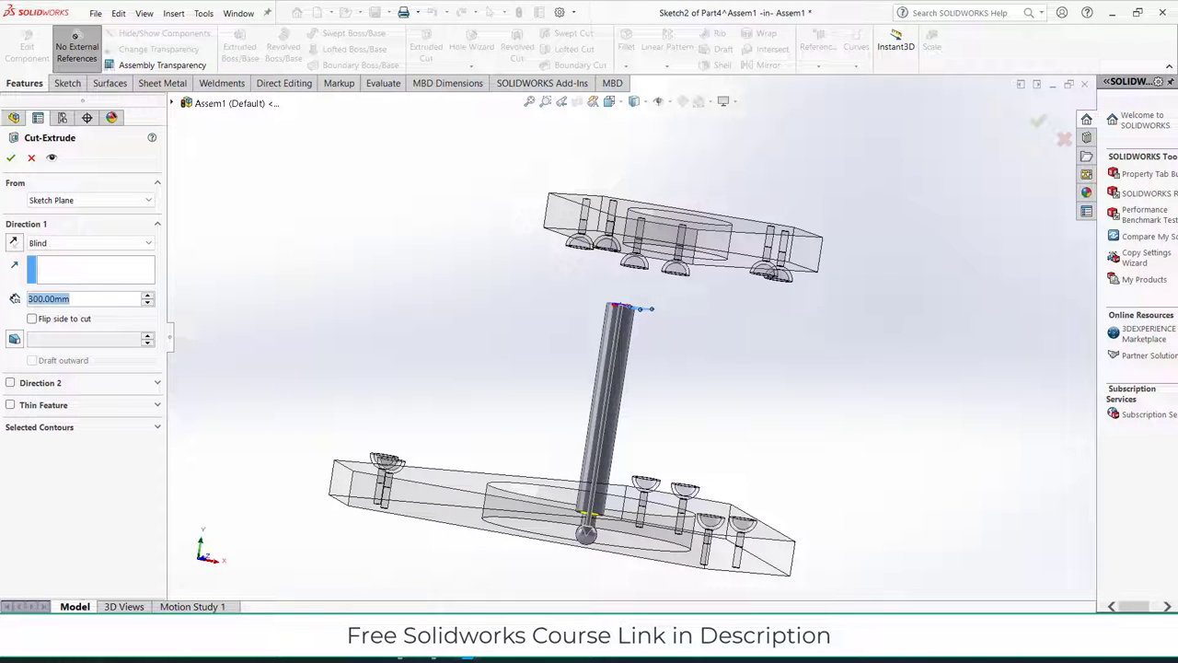
pyautogui.write('280')
pyautogui.press('Return')
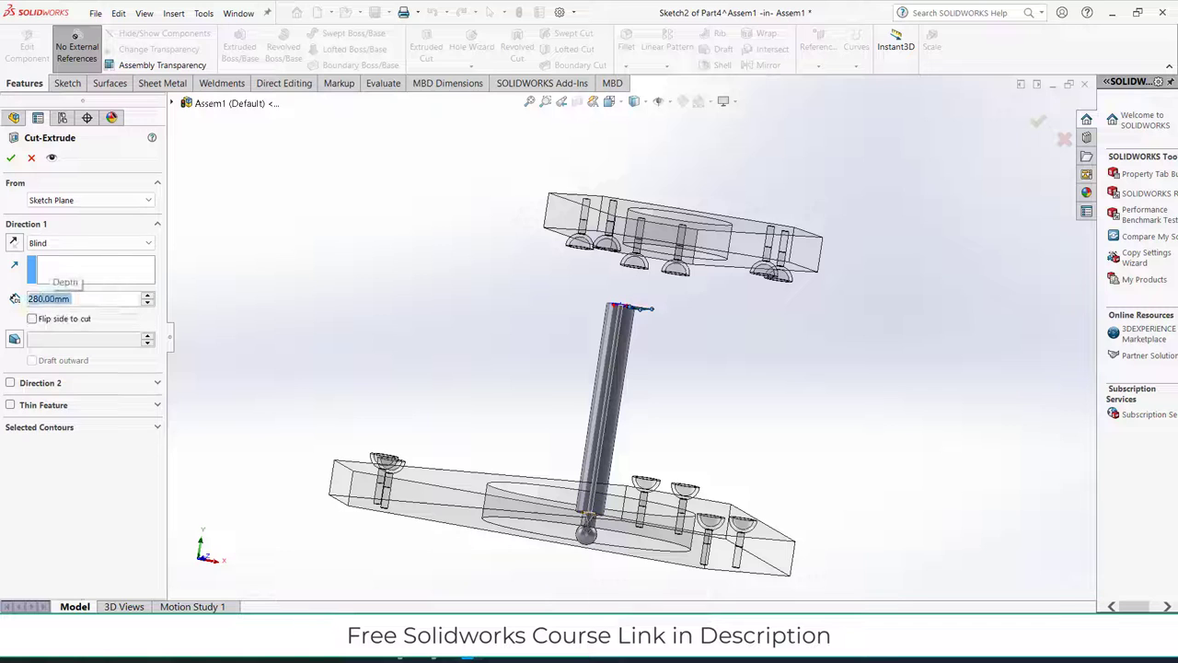
pyautogui.moveTo(579, 365); pyautogui.dragTo(577, 427, button='middle')
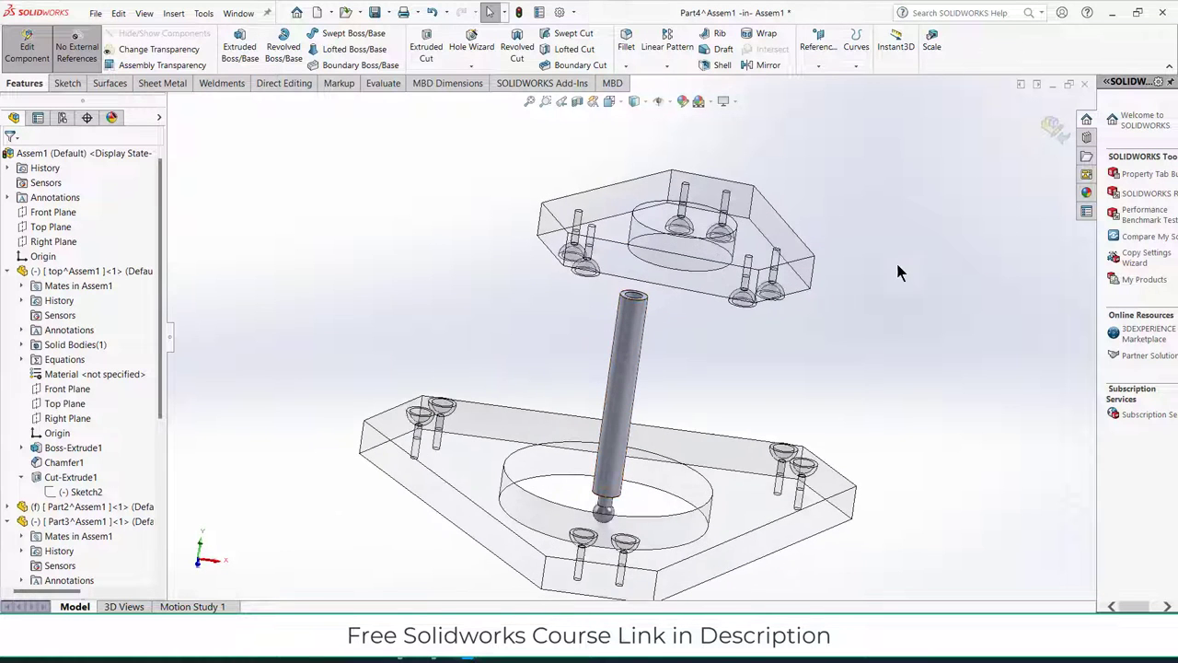
pyautogui.click(1049, 127)
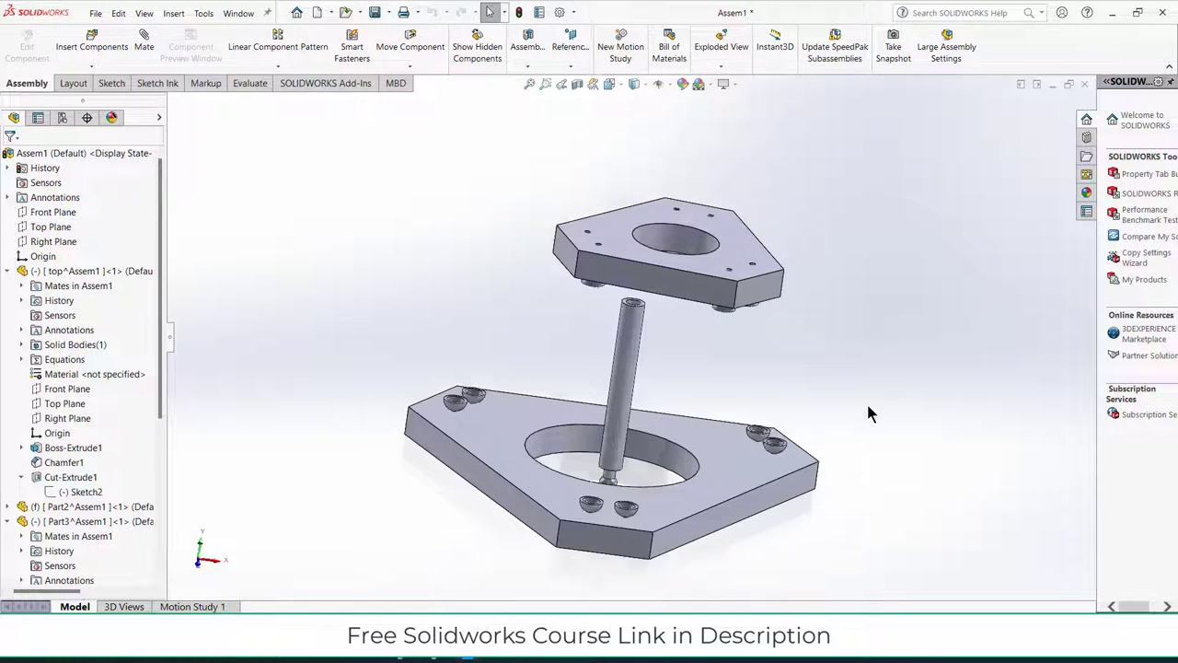
pyautogui.moveTo(867, 400); pyautogui.dragTo(791, 368, button='middle')
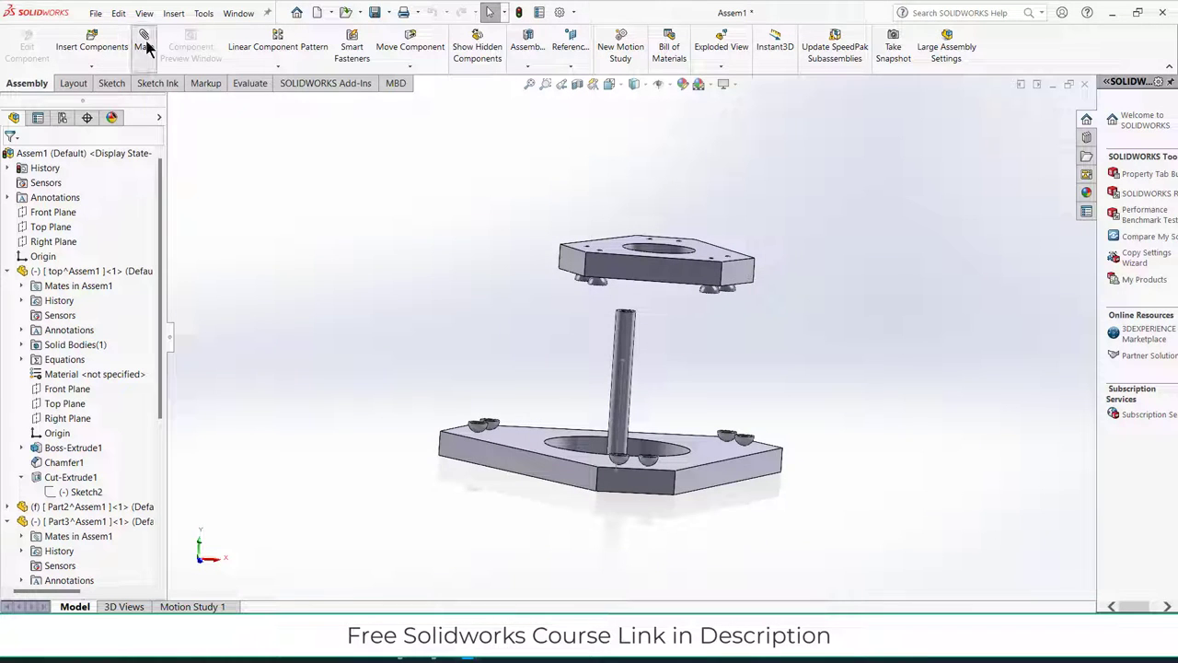
pyautogui.moveTo(615, 442); pyautogui.dragTo(632, 416, button='middle')
pyautogui.scroll(-3, 637, 440)
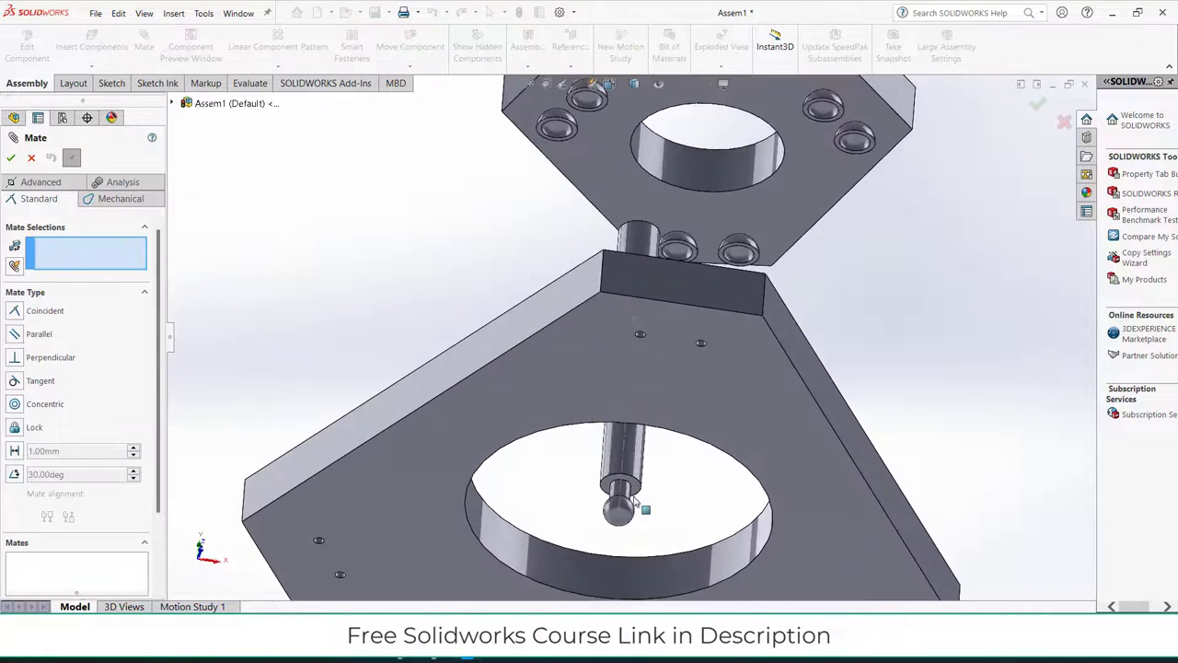
pyautogui.click(628, 518)
pyautogui.scroll(3, 621, 502)
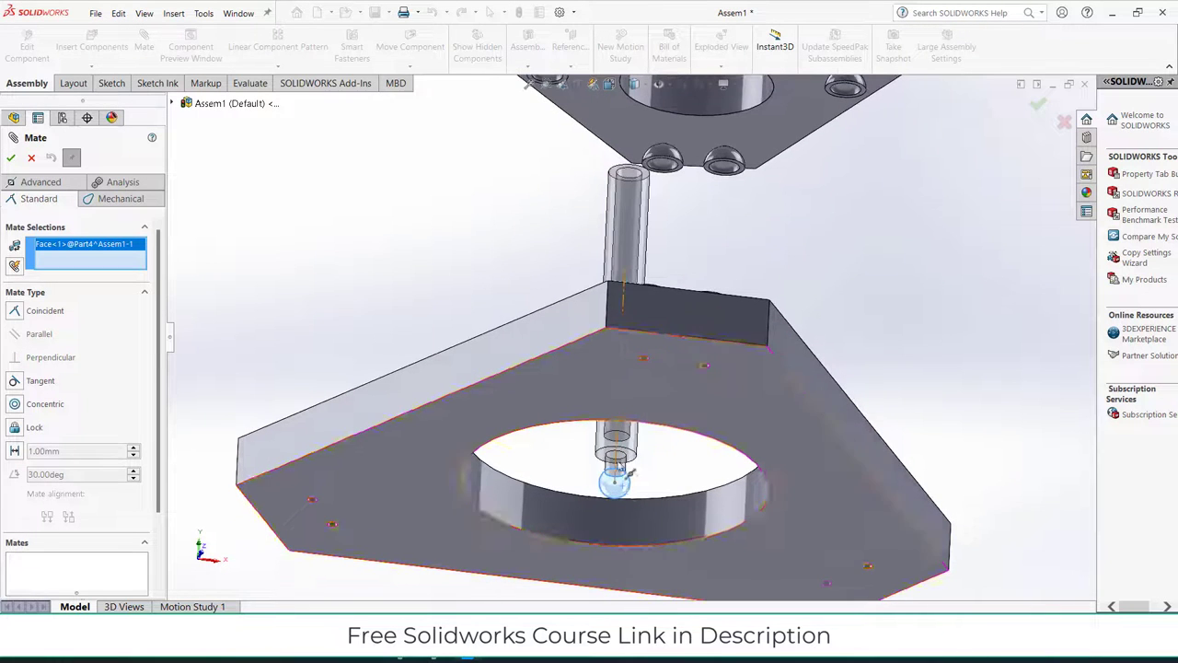
pyautogui.click(31, 158)
# Move the ball-ended rod away from the centre to the free space beside the plates.
pyautogui.moveTo(560, 282); pyautogui.dragTo(641, 281, button='middle')
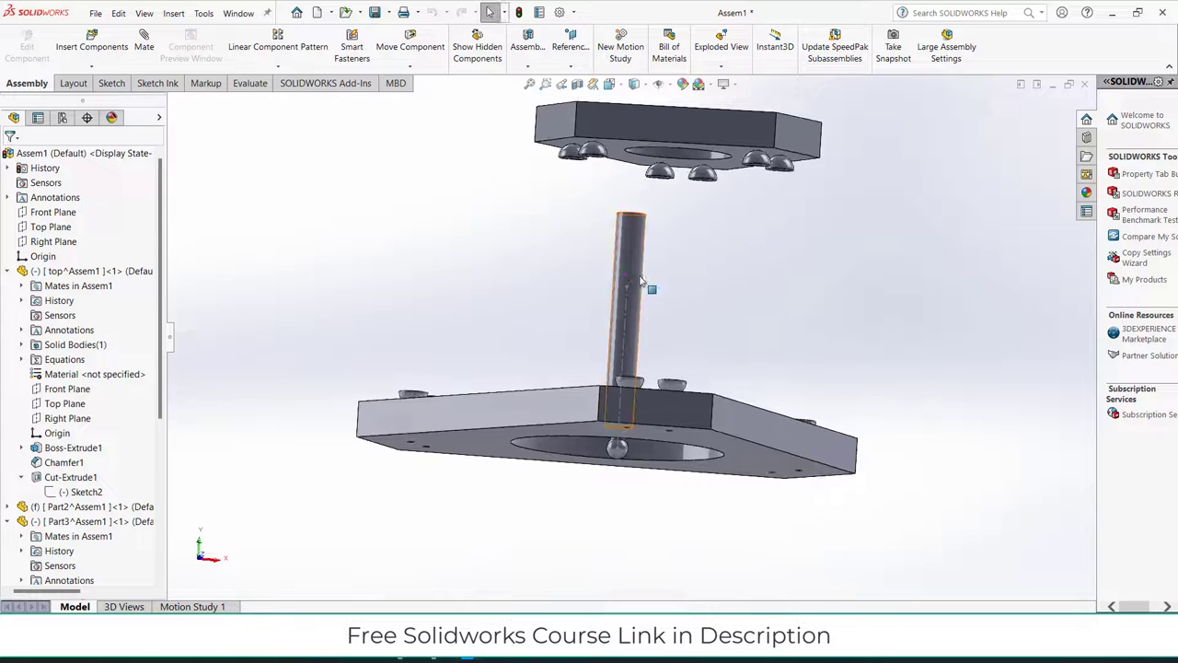
pyautogui.moveTo(640, 279); pyautogui.dragTo(426, 163)
pyautogui.click(522, 250)
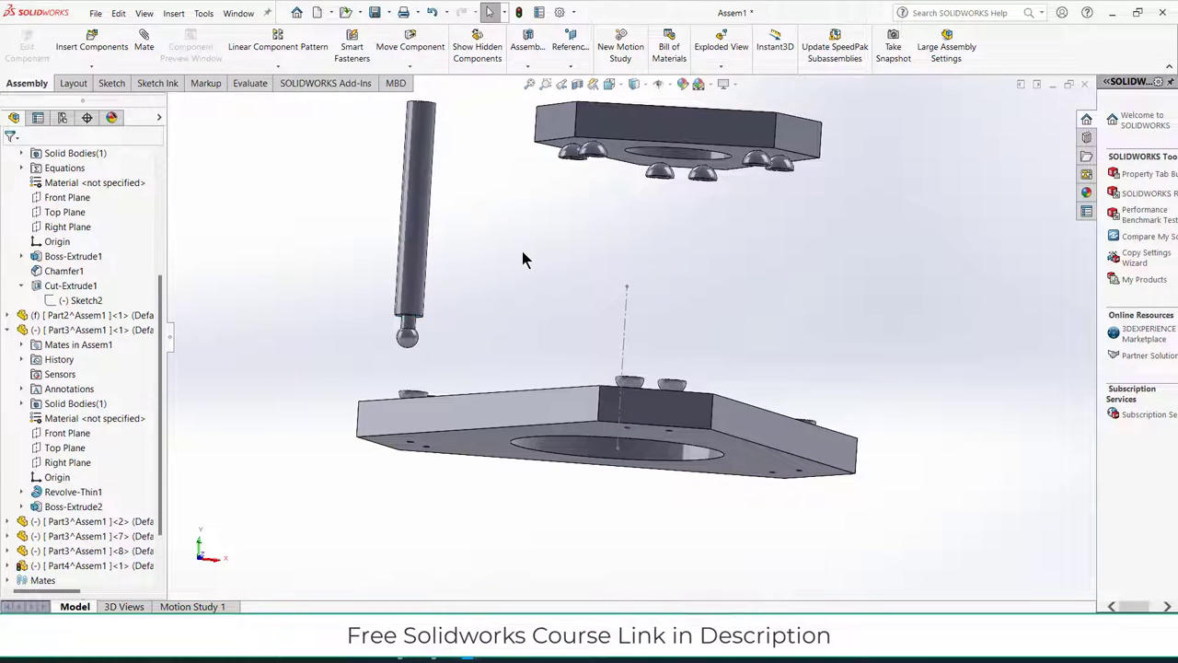
# Insert a new in-context part and start its first sketch on the assembly's Front Plane.
pyautogui.click(91, 66)
pyautogui.click(96, 97)
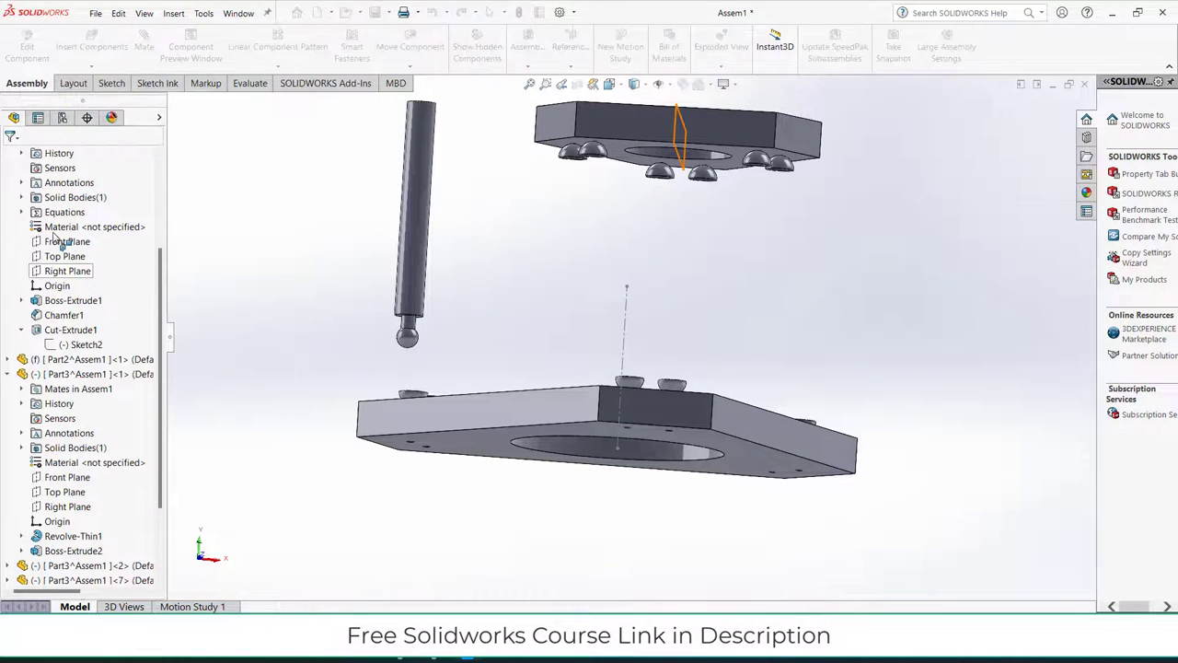
pyautogui.scroll(4, 53, 238)
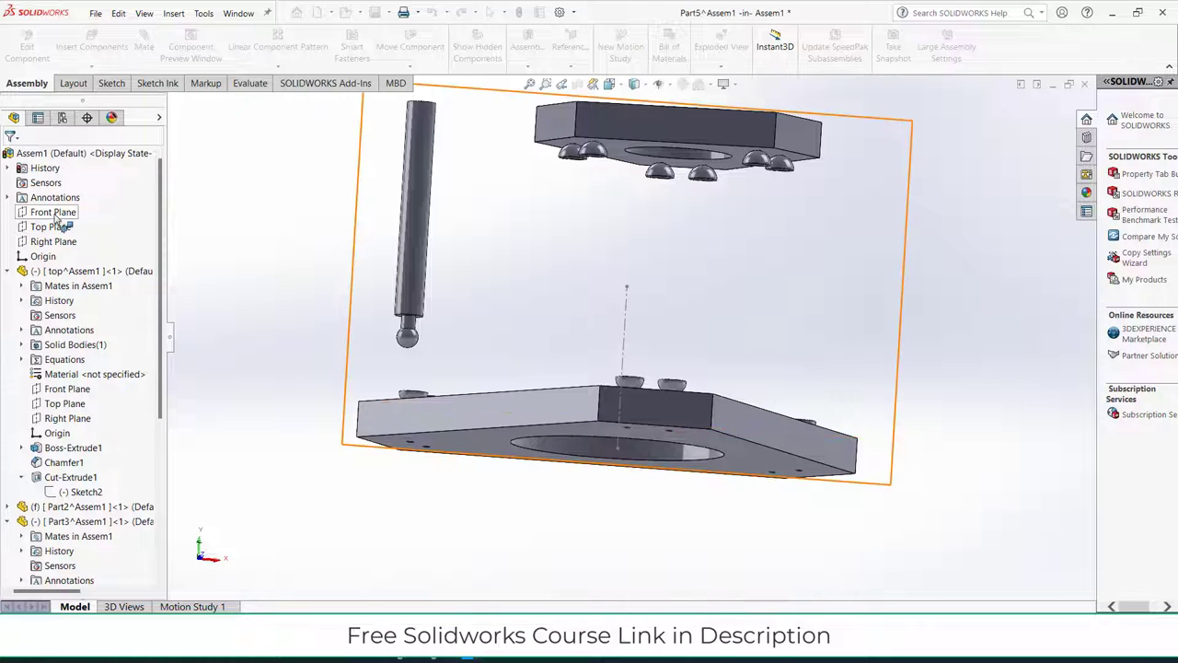
pyautogui.click(54, 213)
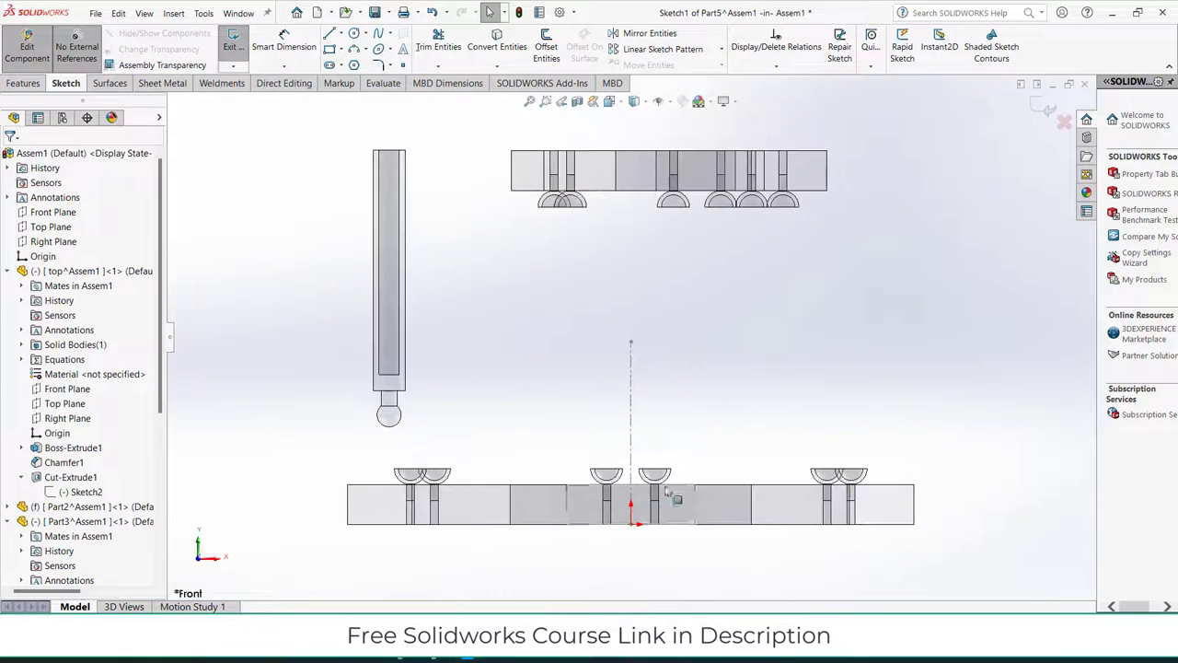
# Sketch a circle with a radius of about 14.8 mm centred on the origin.
pyautogui.click(355, 34)
pyautogui.scroll(-5, 610, 433)
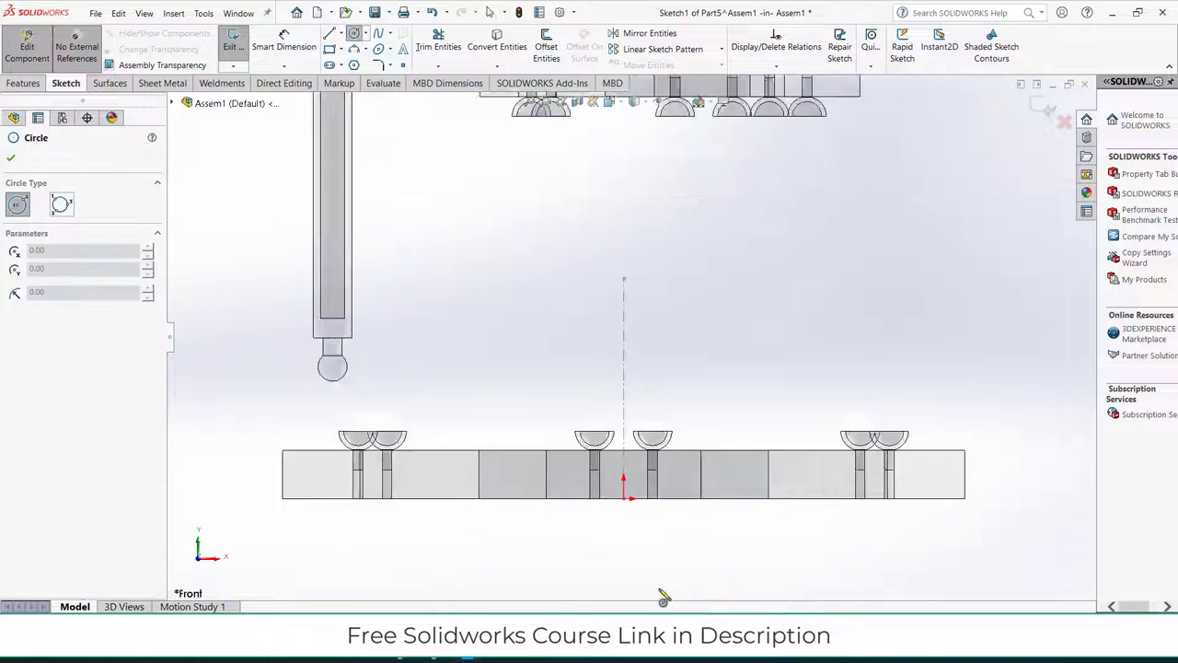
pyautogui.click(604, 430)
pyautogui.click(622, 459)
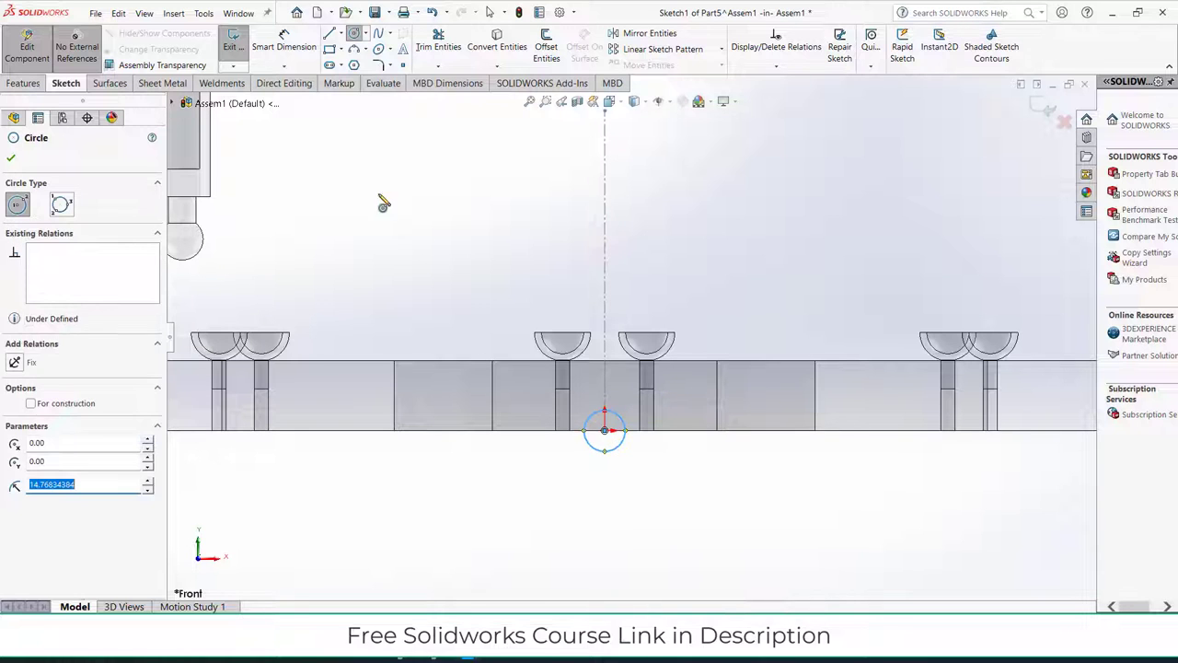
# Set the diameter of the circle at the origin to 30 mm.
pyautogui.click(285, 44)
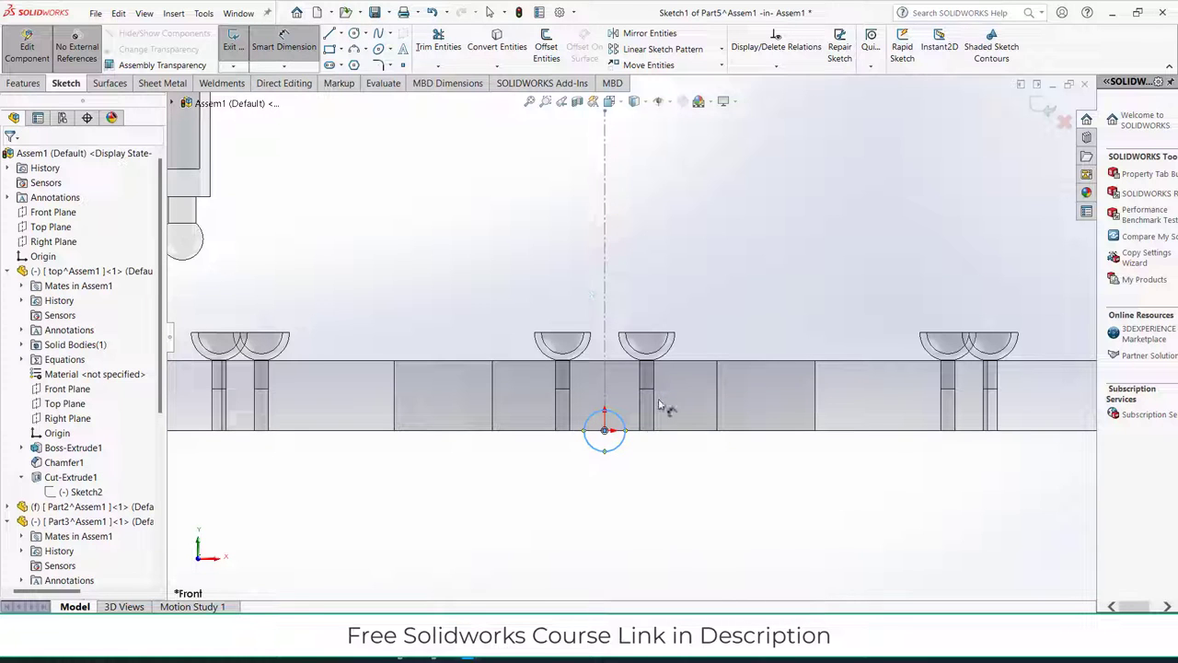
pyautogui.click(644, 451)
pyautogui.click(697, 474)
pyautogui.write('30')
pyautogui.press('Return')
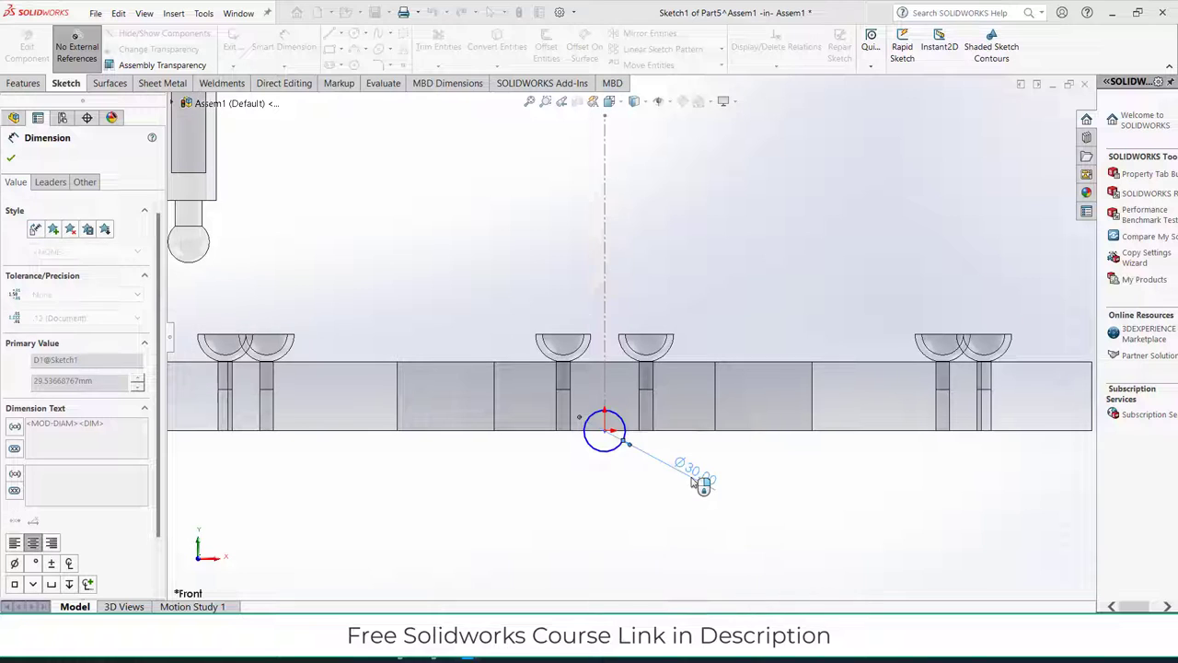
# Sketch a stepped half-profile from the circle's centre with a vertical line about 394 mm long, an 18.8 mm wide top and a narrower neck down to the circle.
pyautogui.scroll(3, 564, 400)
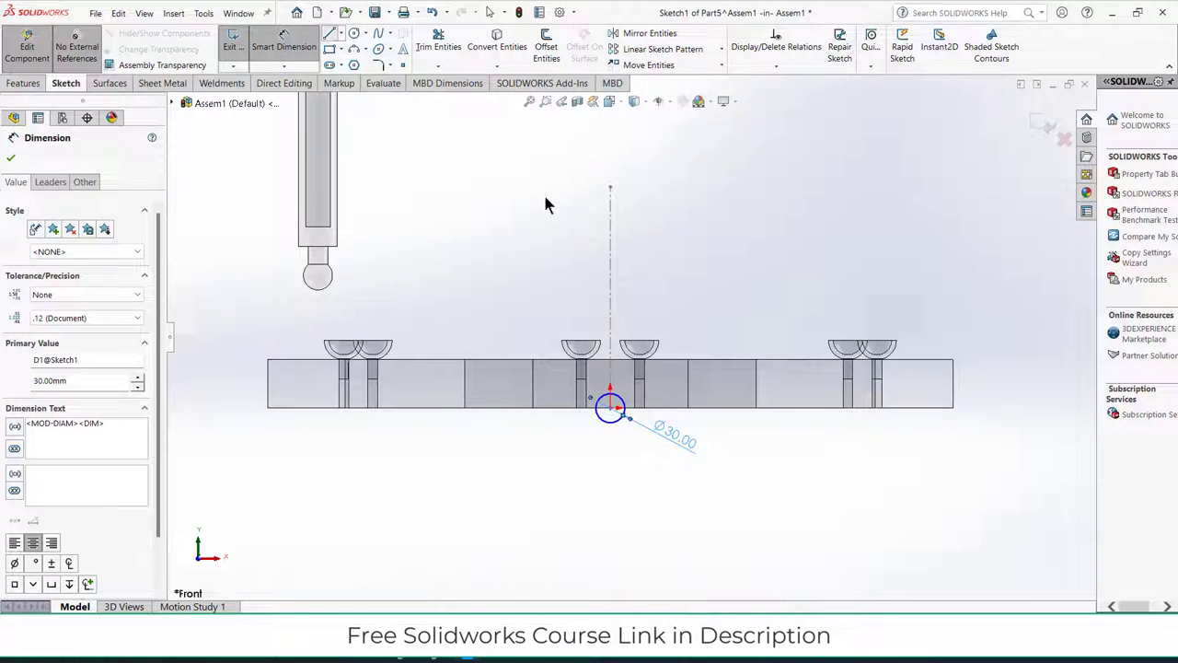
pyautogui.click(611, 406)
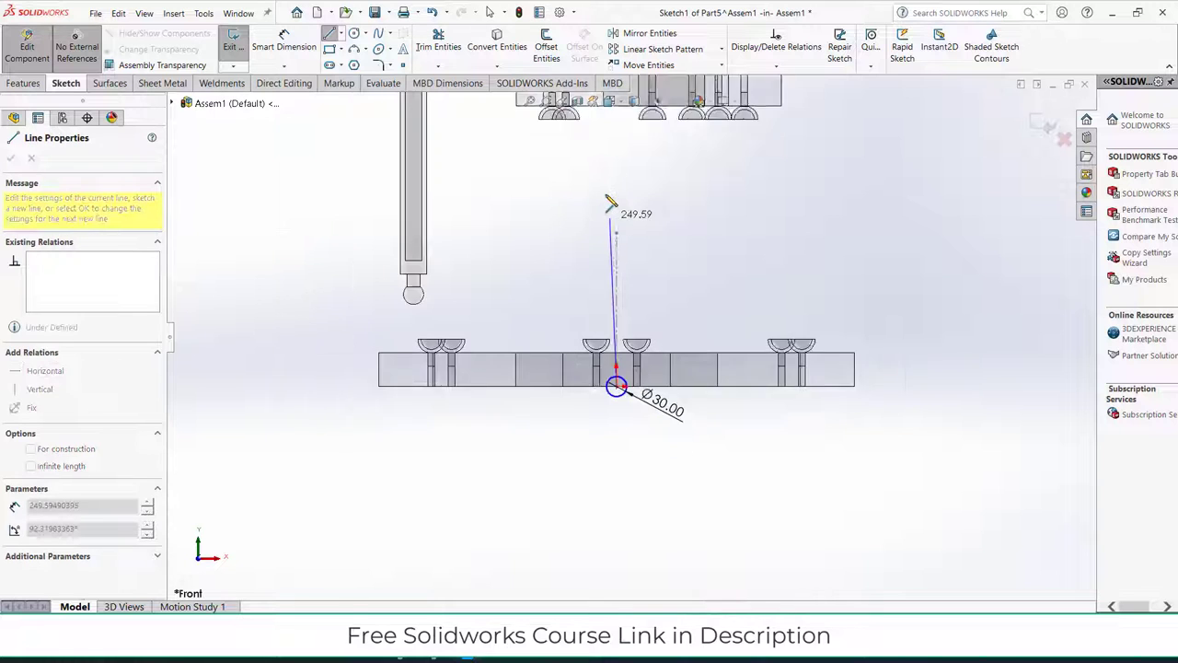
pyautogui.scroll(2, 615, 184)
pyautogui.click(622, 161)
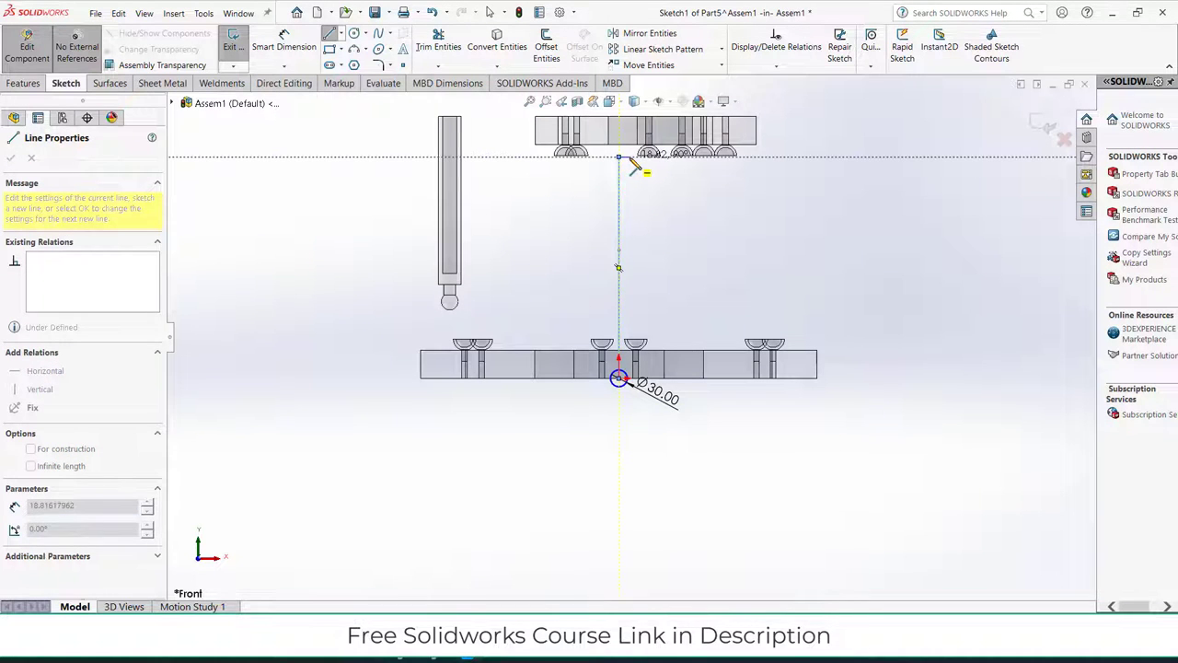
pyautogui.scroll(-3, 631, 368)
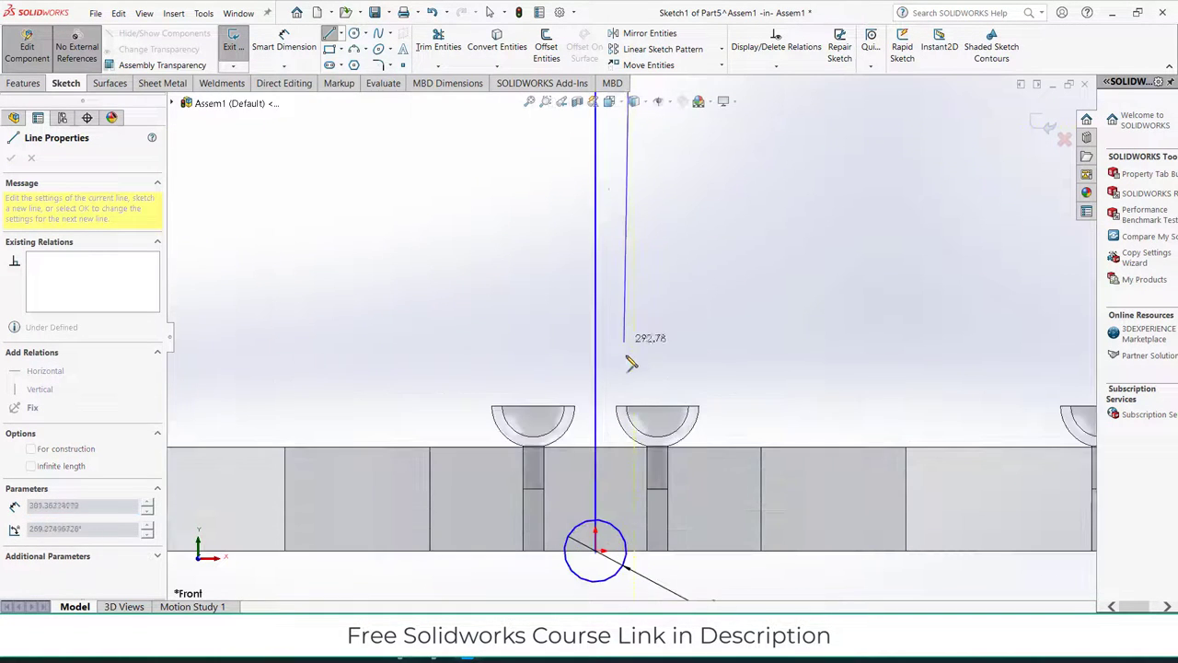
pyautogui.click(633, 474)
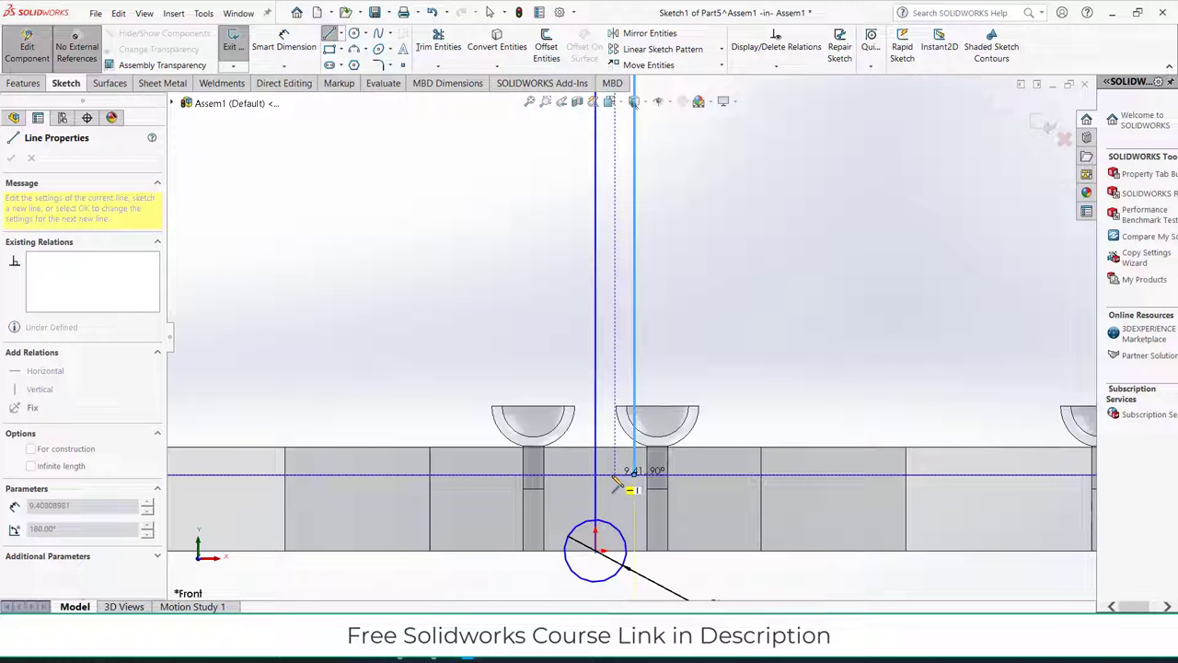
pyautogui.click(607, 475)
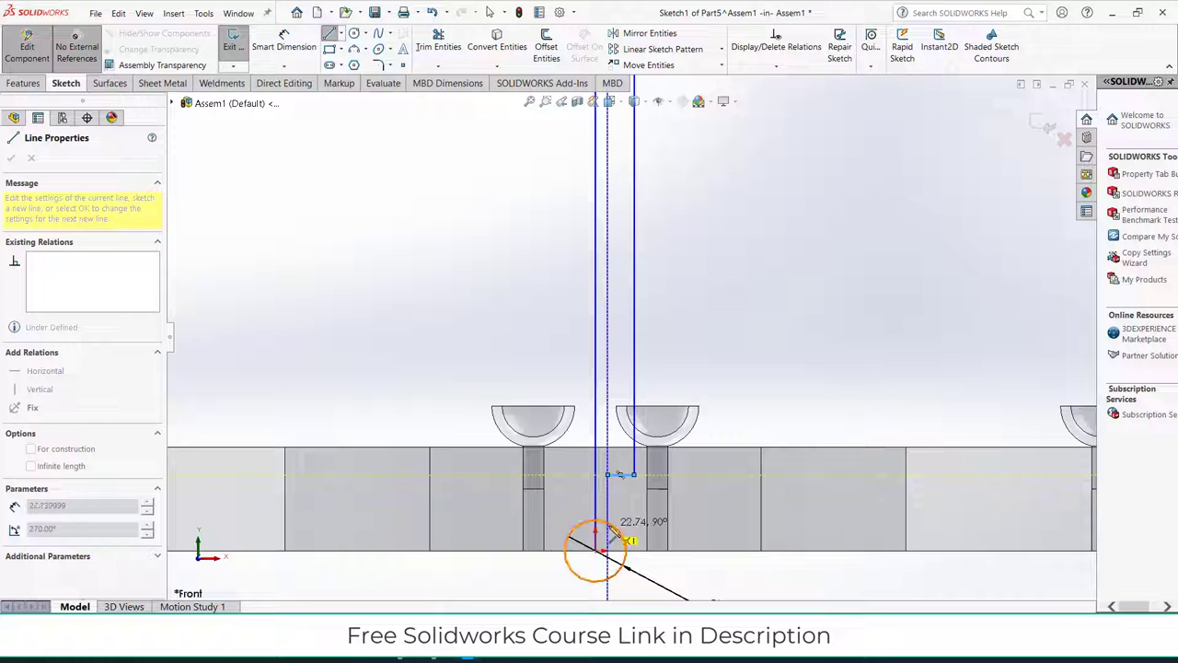
pyautogui.click(607, 522)
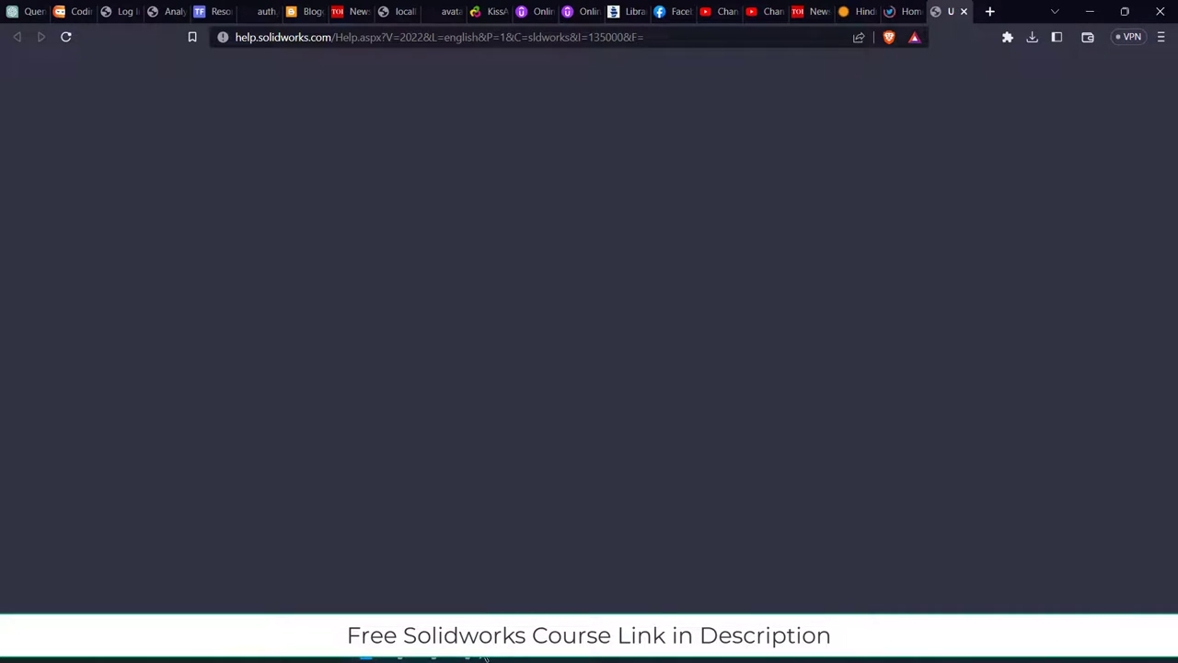
pyautogui.click(480, 649)
pyautogui.press('Escape')
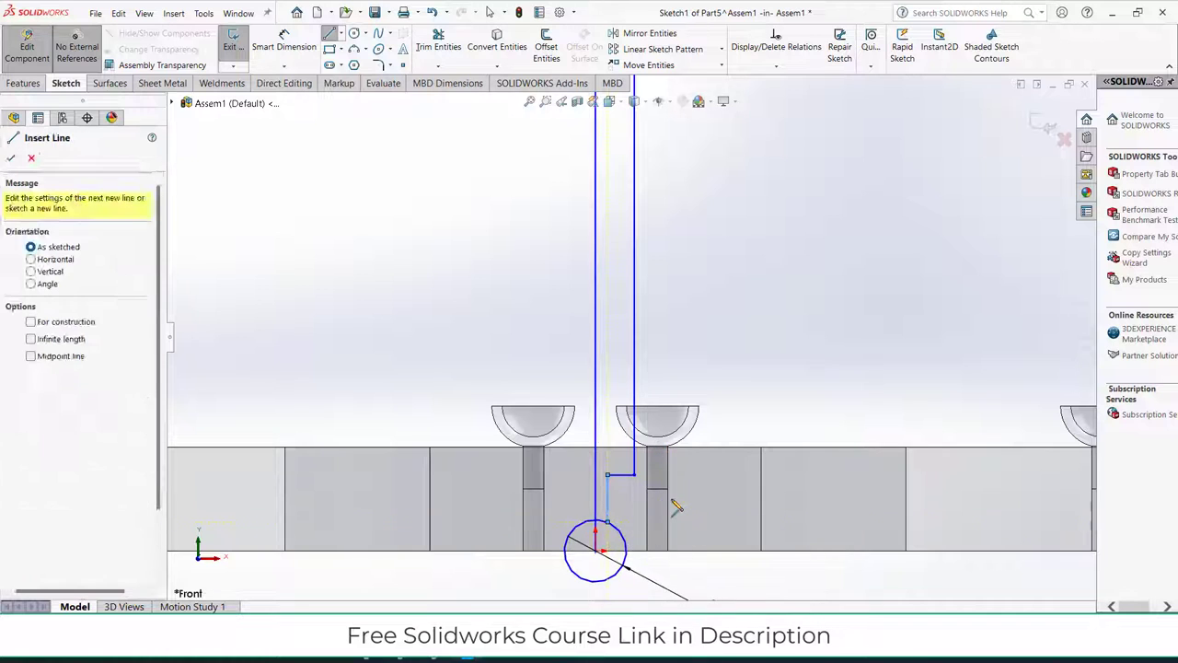
pyautogui.press('Escape')
# Dimension the profile's short horizontal top line and set its length to 25/2 mm.
pyautogui.scroll(5, 635, 359)
pyautogui.scroll(-4, 623, 201)
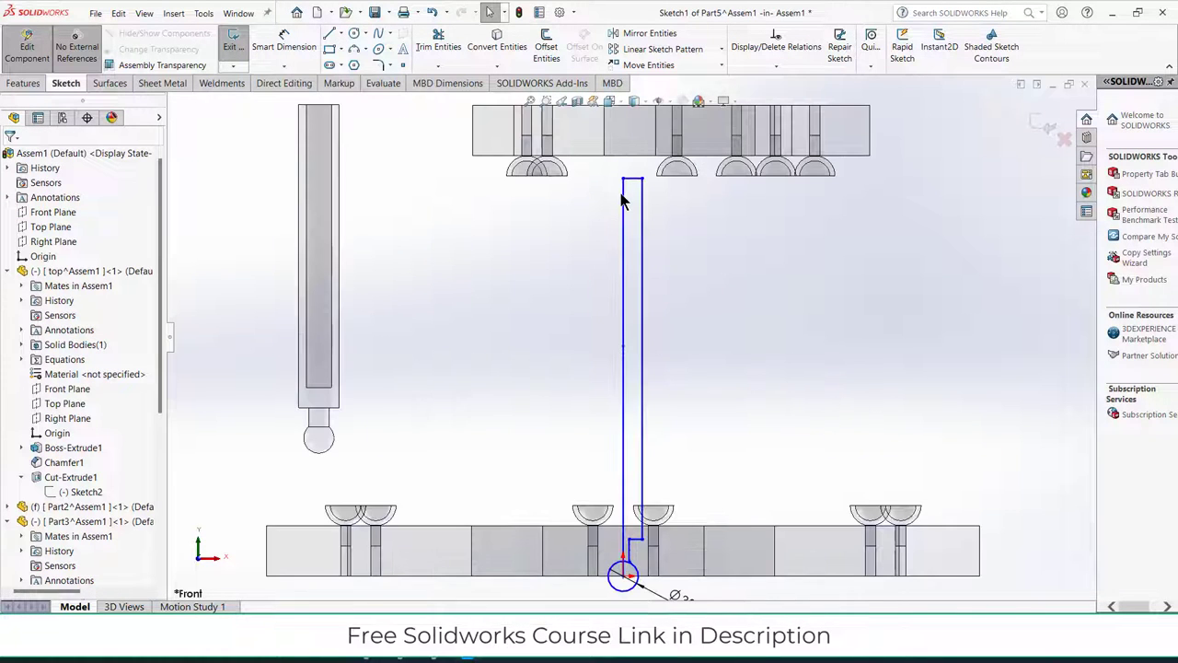
pyautogui.click(284, 43)
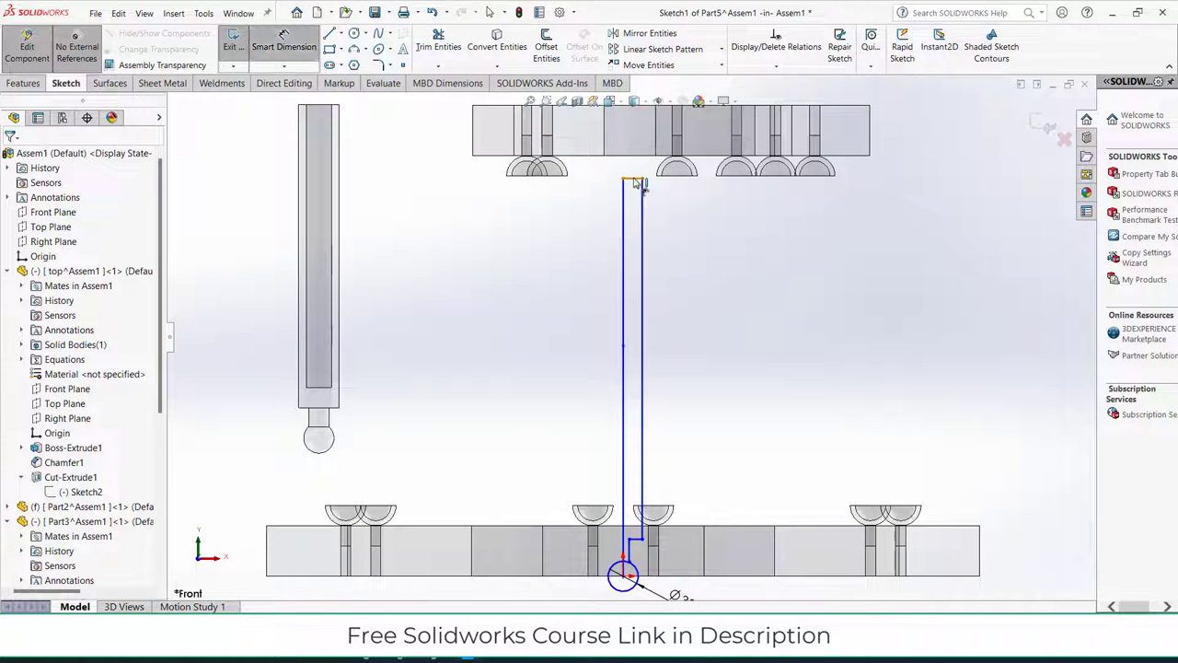
pyautogui.click(635, 171)
pyautogui.click(633, 167)
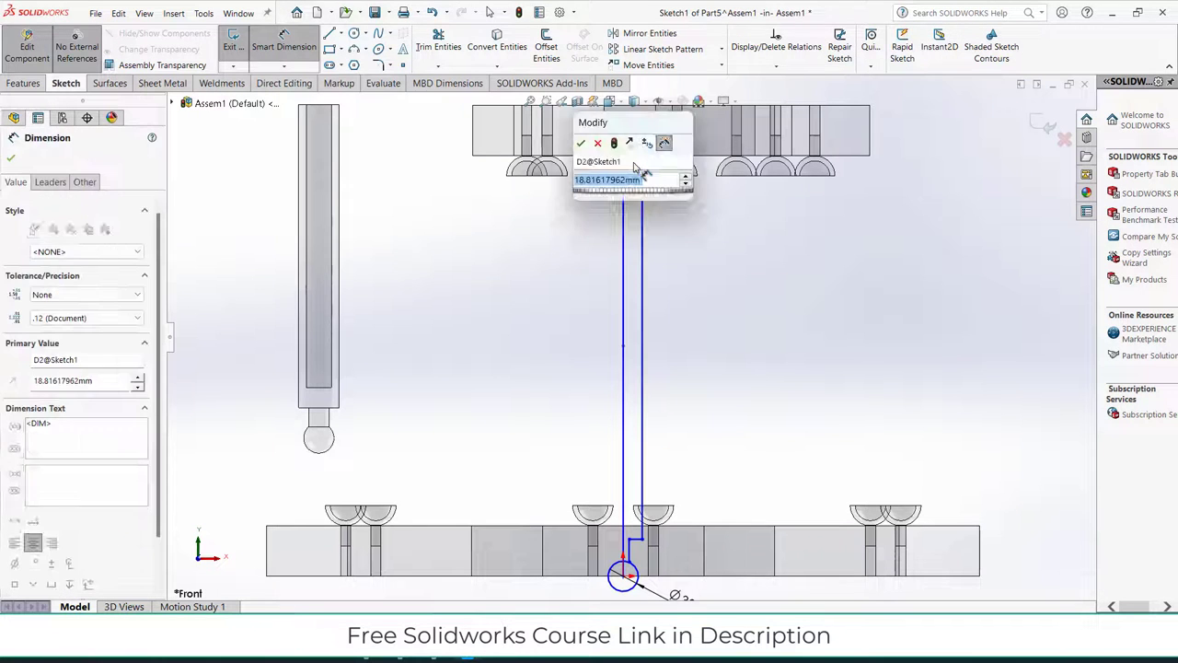
pyautogui.write('10')
pyautogui.press('BackSpace')
pyautogui.press('BackSpace')
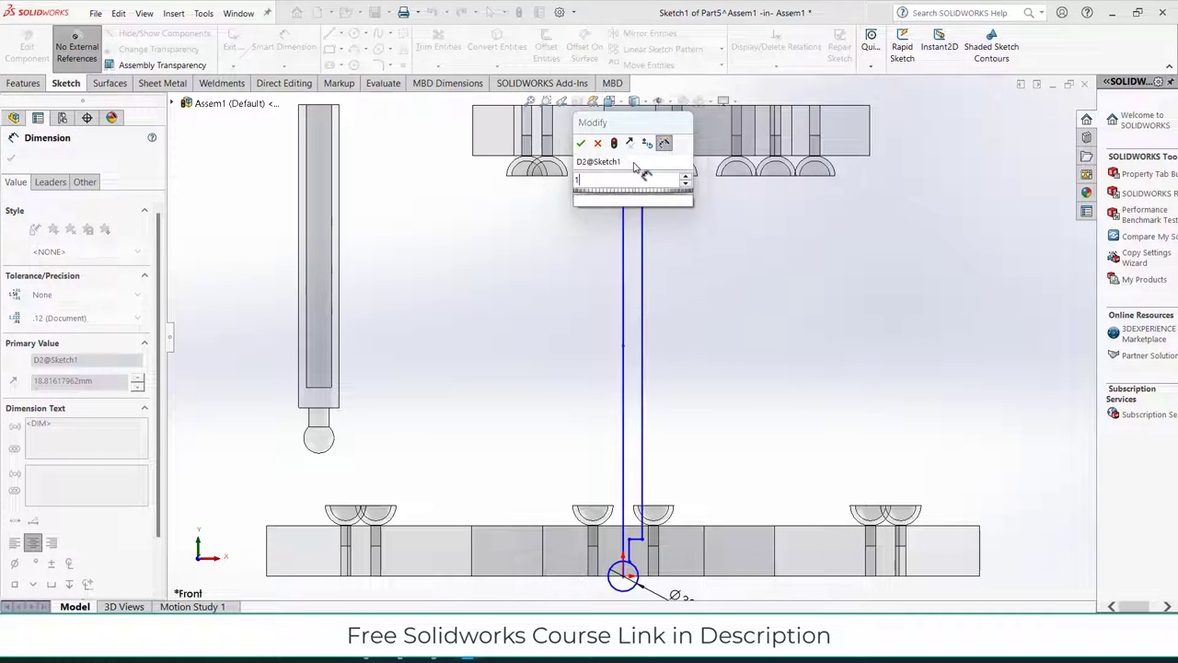
pyautogui.write('25/2')
pyautogui.press('Return')
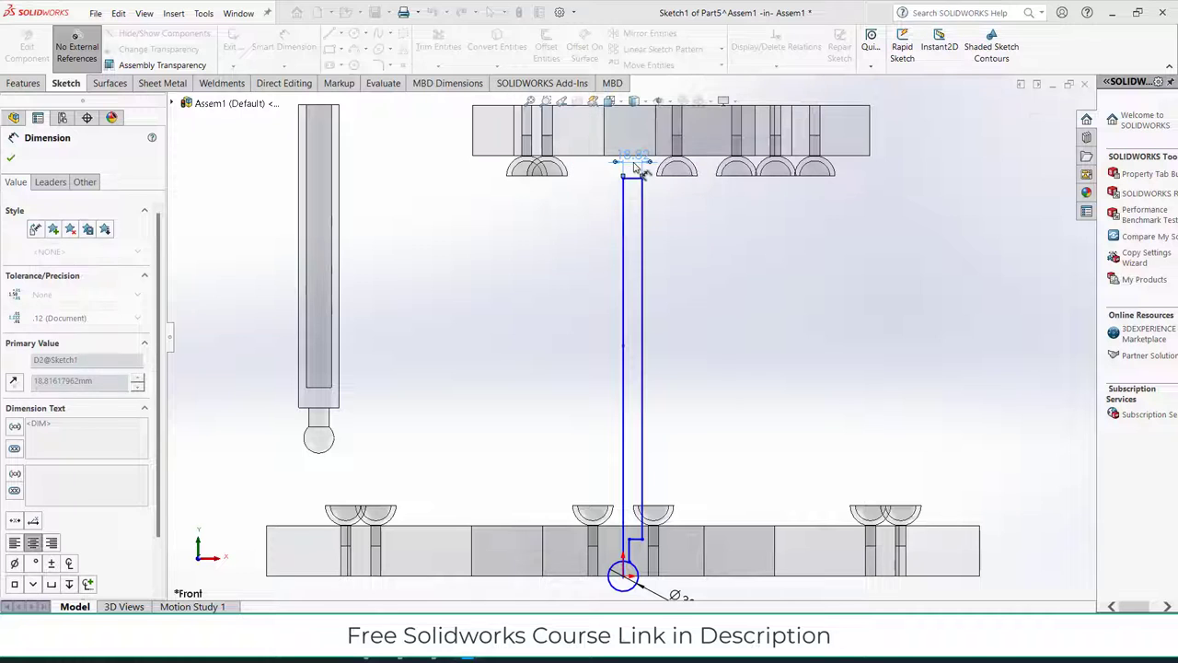
# Dimension the long vertical line rising from the circle's centre to 300 mm.
pyautogui.scroll(-2, 628, 469)
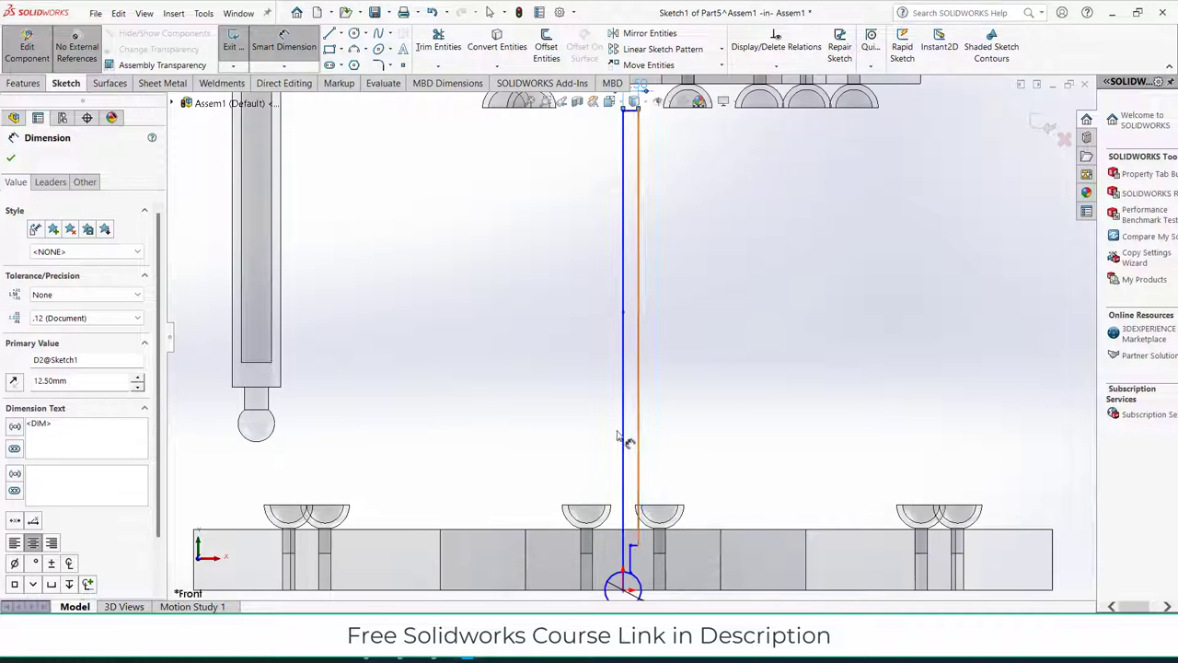
pyautogui.click(607, 364)
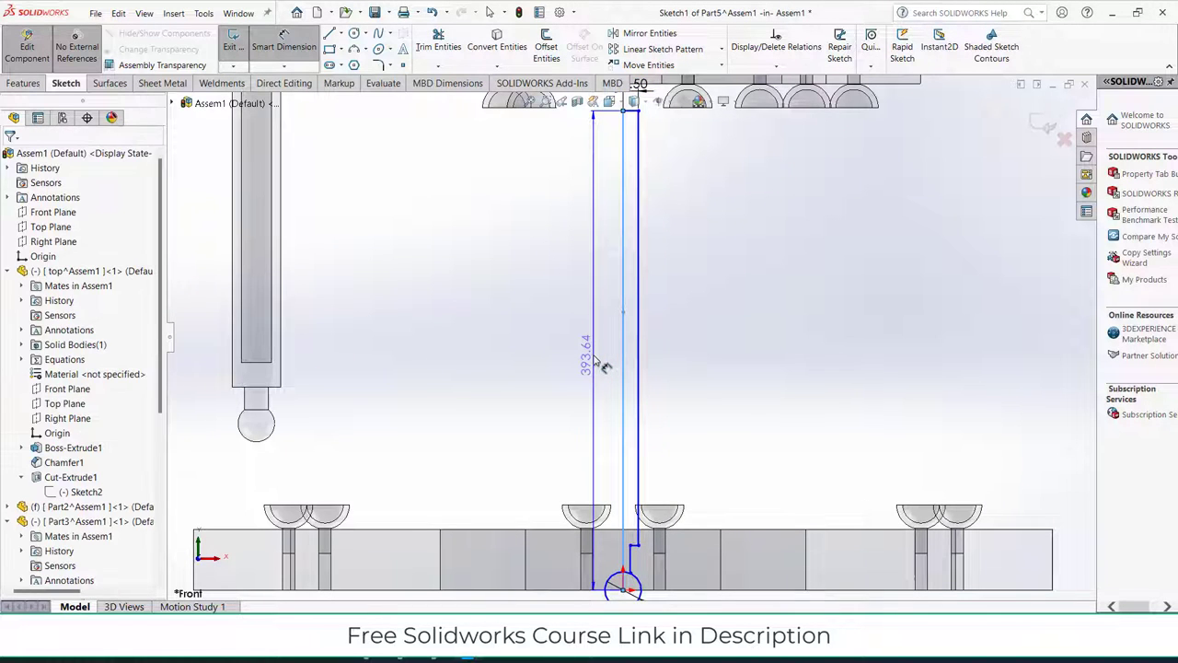
pyautogui.click(597, 361)
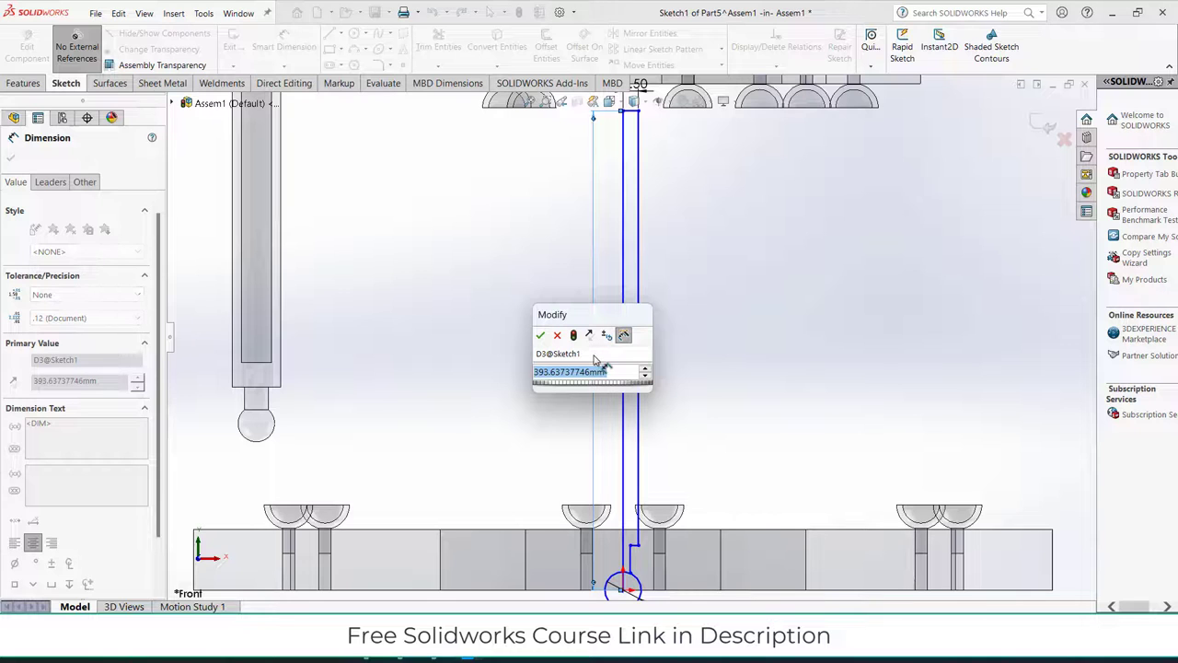
pyautogui.write('300')
pyautogui.press('Return')
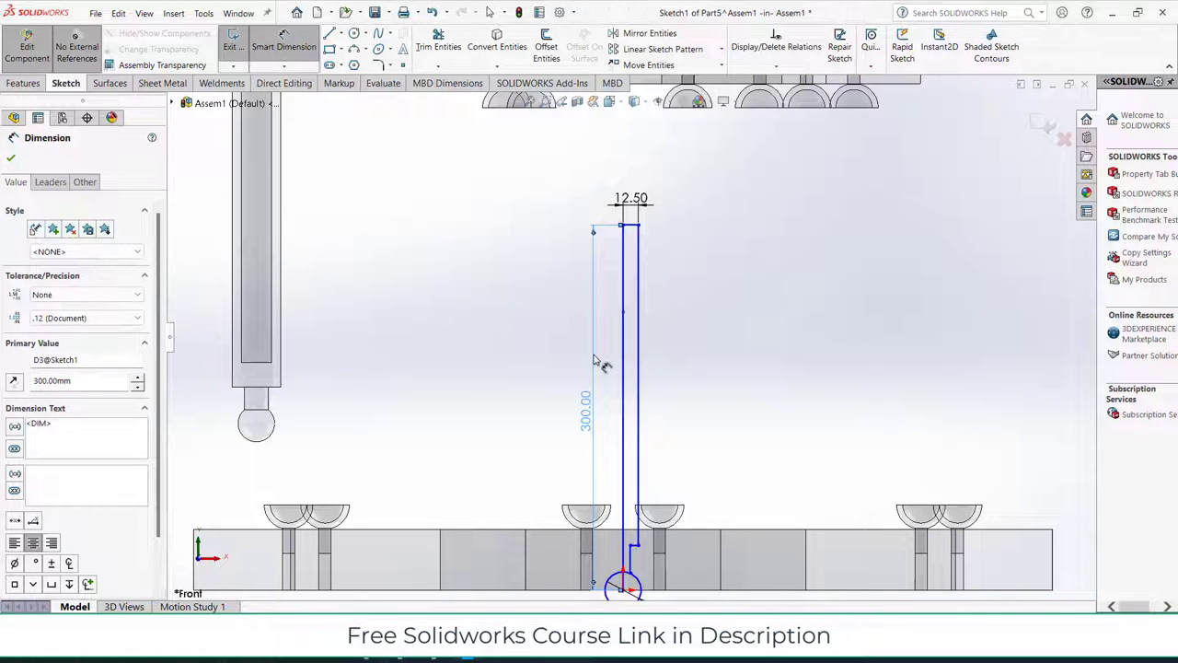
# Dimension the profile's outer vertical line, from the top edge down to the step, to 270 mm.
pyautogui.scroll(3, 631, 346)
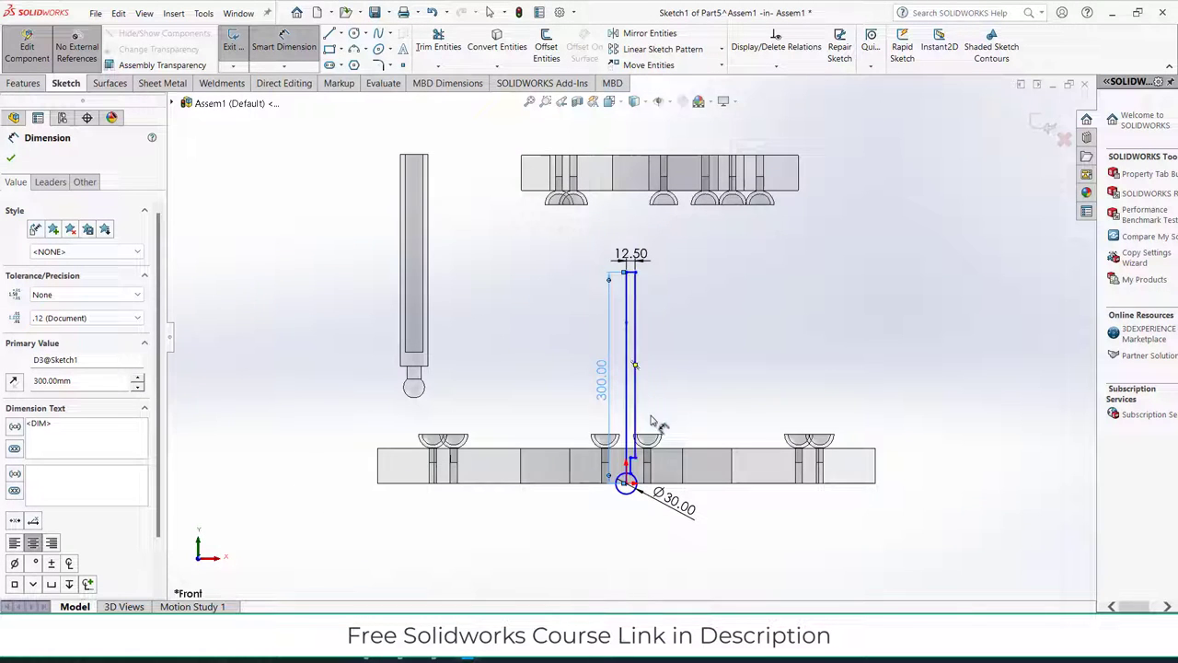
pyautogui.scroll(-2, 648, 440)
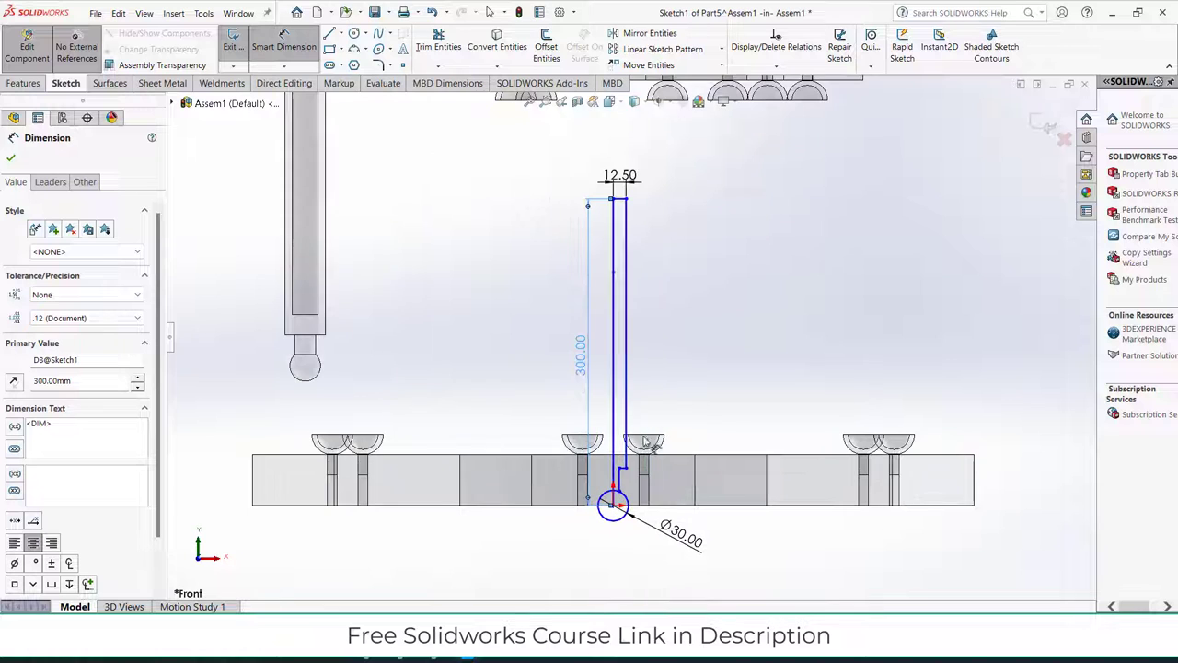
pyautogui.click(627, 354)
pyautogui.click(668, 346)
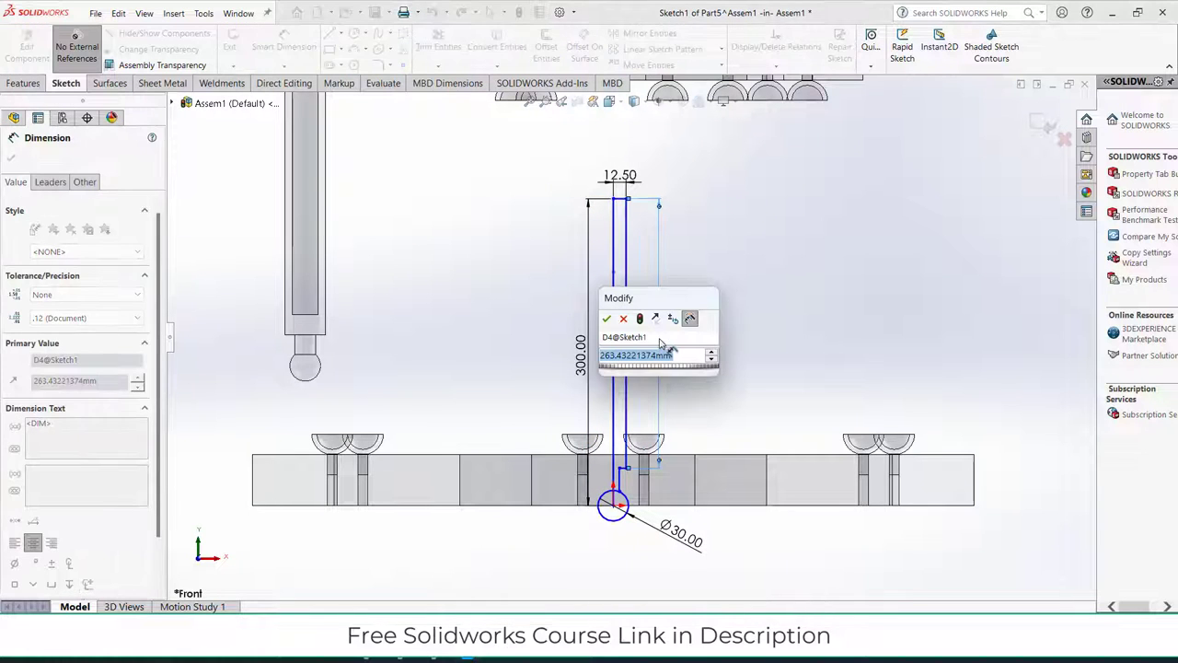
pyautogui.write('270')
pyautogui.press('Return')
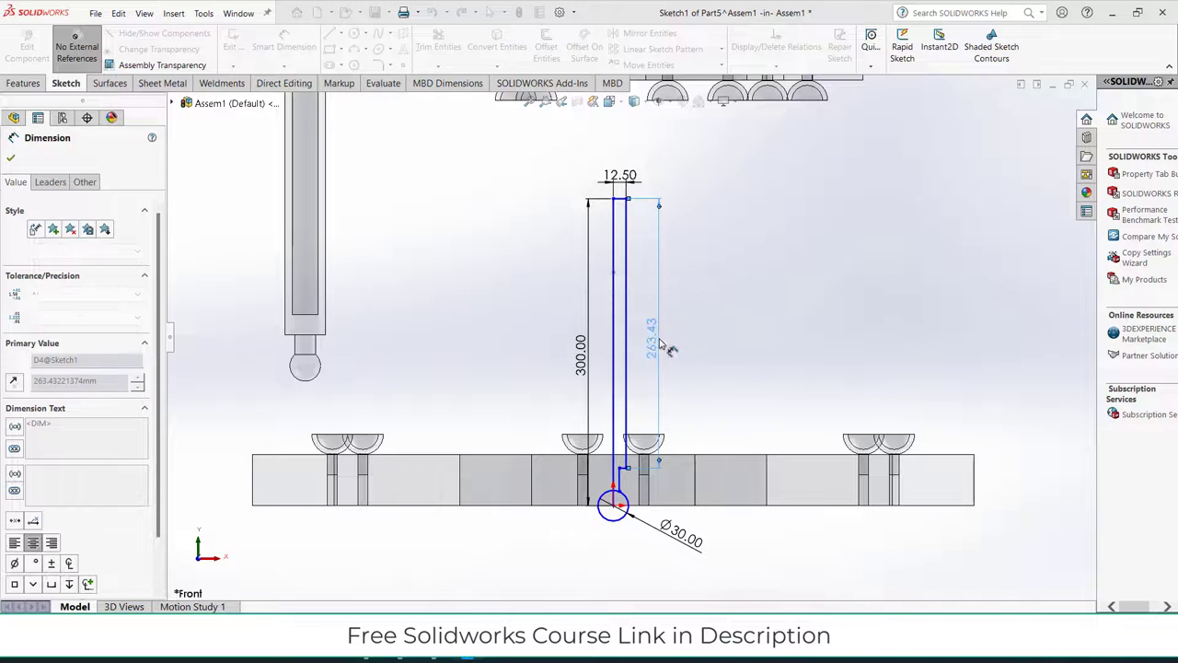
# Dimension the short vertical neck line above the circle, try a length of 15 mm, and undo that value change.
pyautogui.scroll(-10, 623, 480)
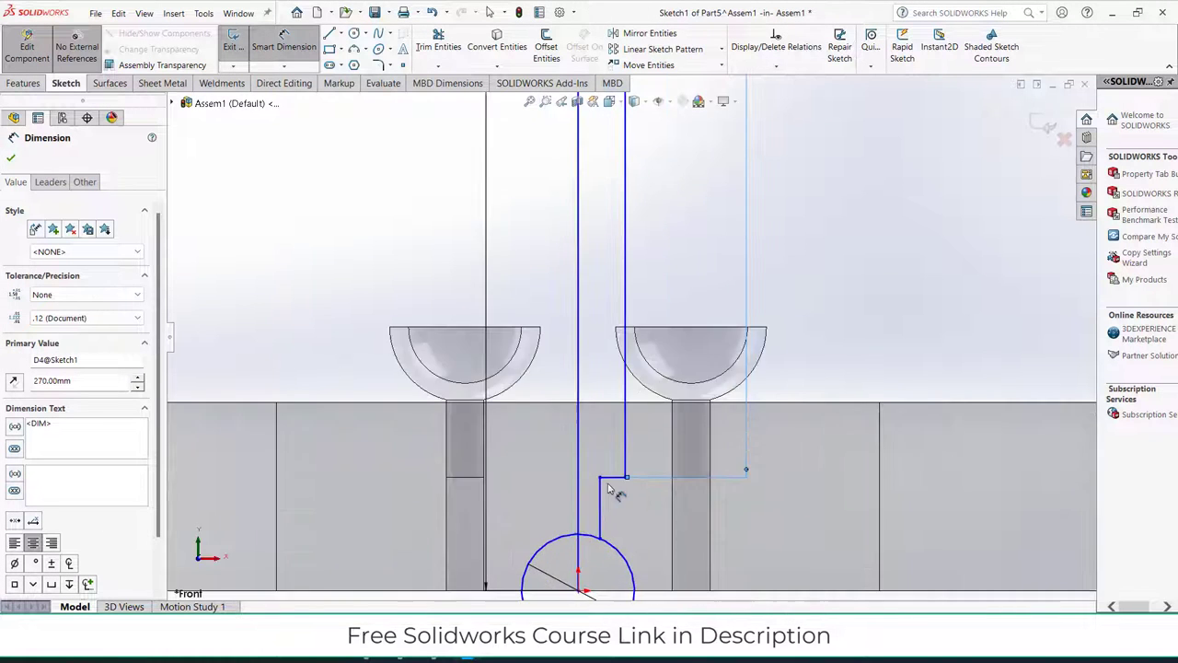
pyautogui.scroll(3, 608, 520)
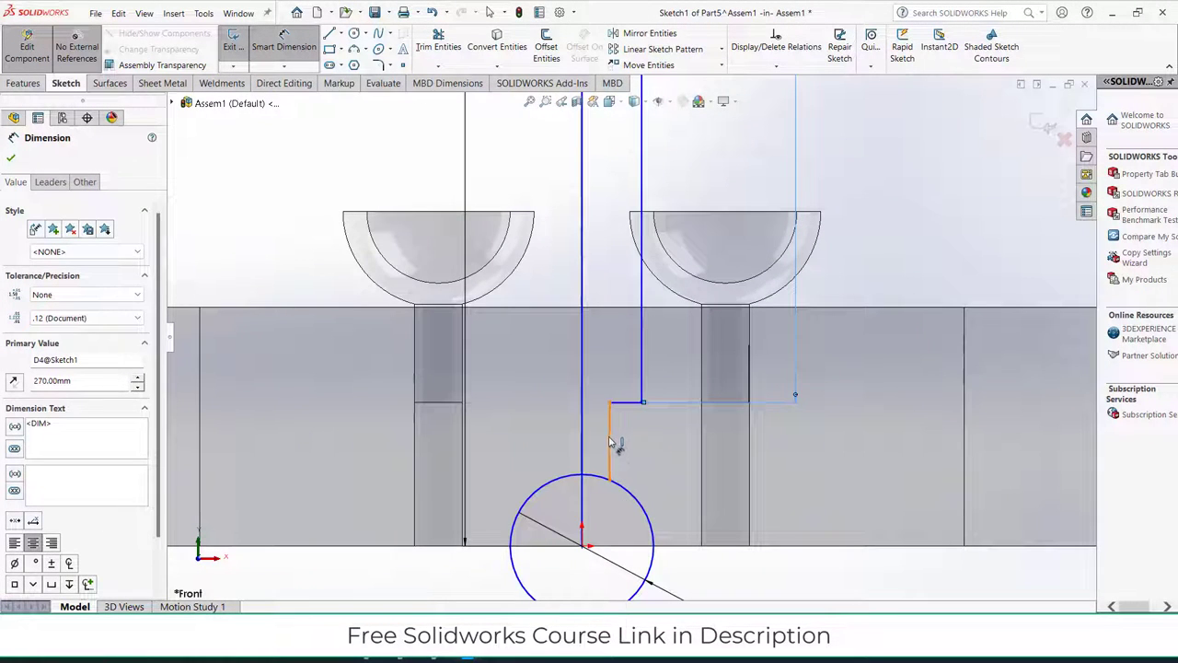
pyautogui.click(610, 443)
pyautogui.click(552, 435)
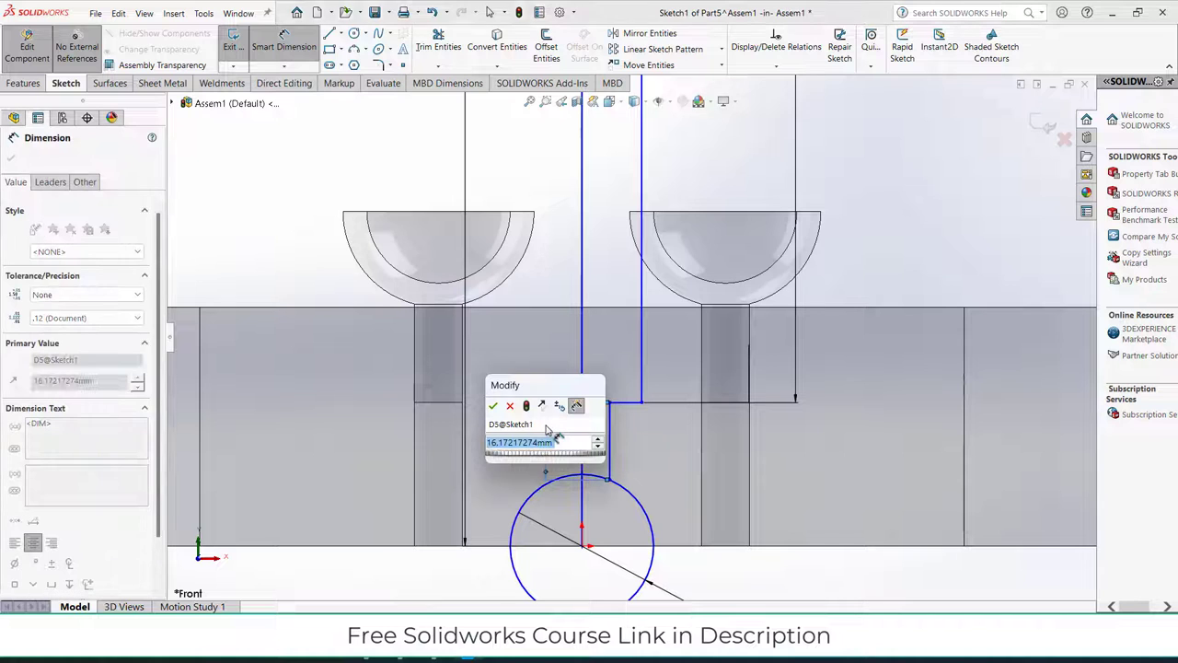
pyautogui.write('15')
pyautogui.press('Return')
pyautogui.scroll(2, 623, 475)
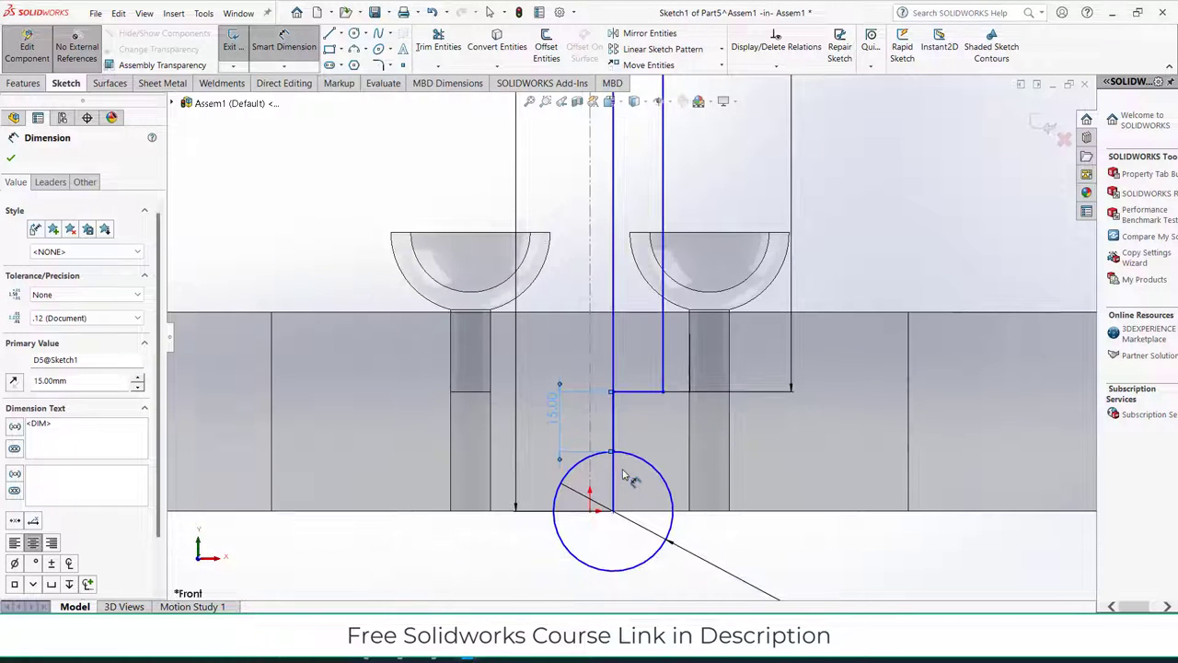
pyautogui.hotkey('ctrl', 'z')
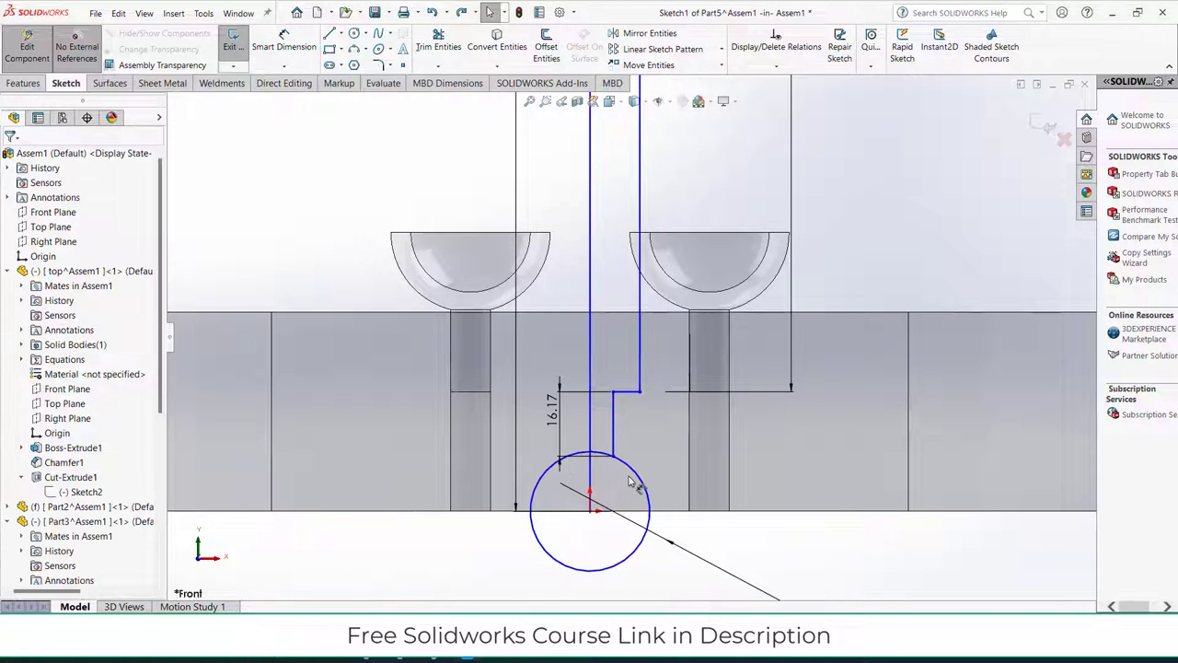
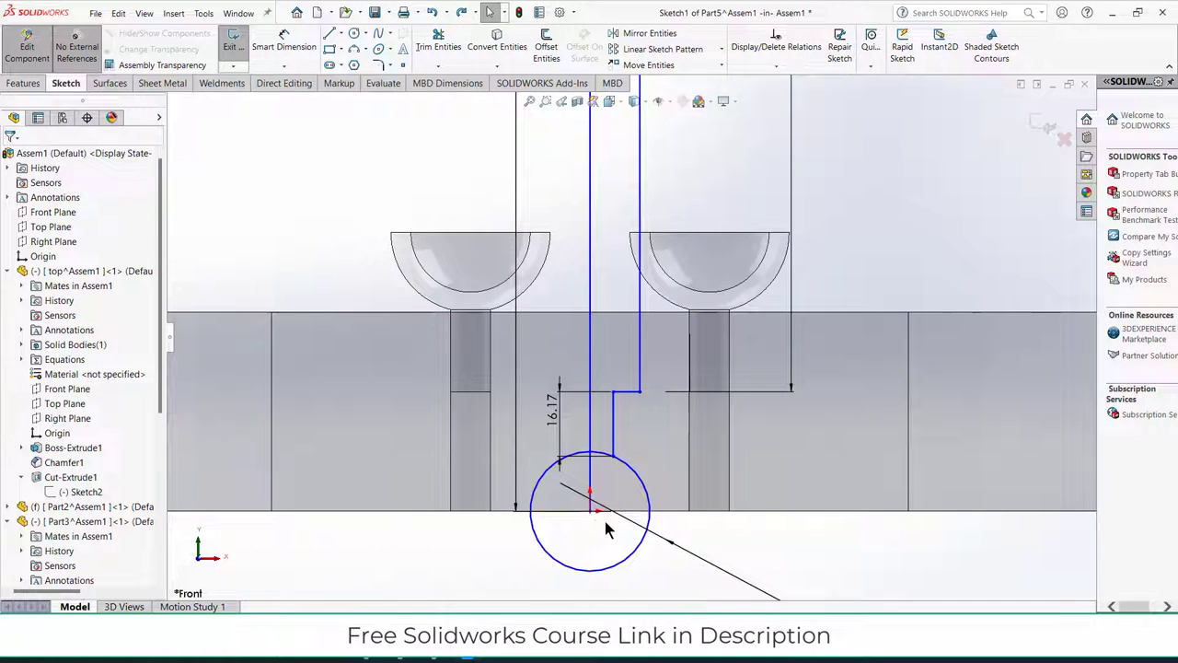
# Try to dimension the horizontal distance between the centre line and the neck line.
pyautogui.click(279, 41)
pyautogui.click(611, 410)
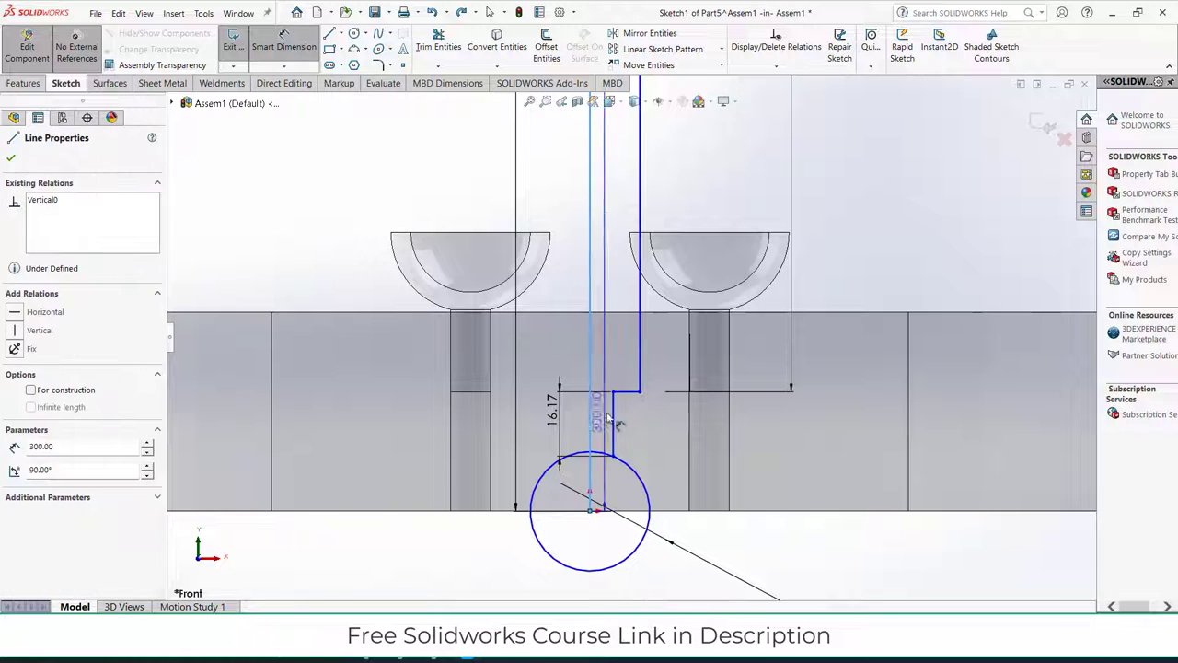
pyautogui.click(605, 416)
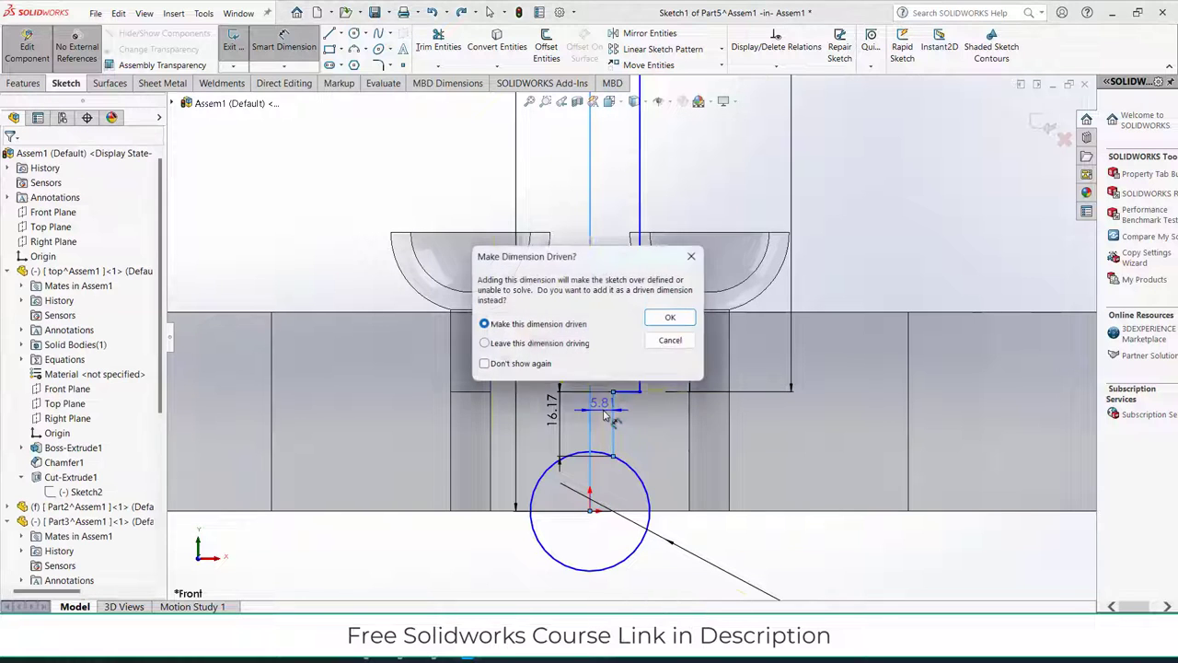
pyautogui.click(676, 342)
# Draw a vertical line from the circle's centre to its lowest point and trim away the left half of the circle.
pyautogui.scroll(-5, 723, 397)
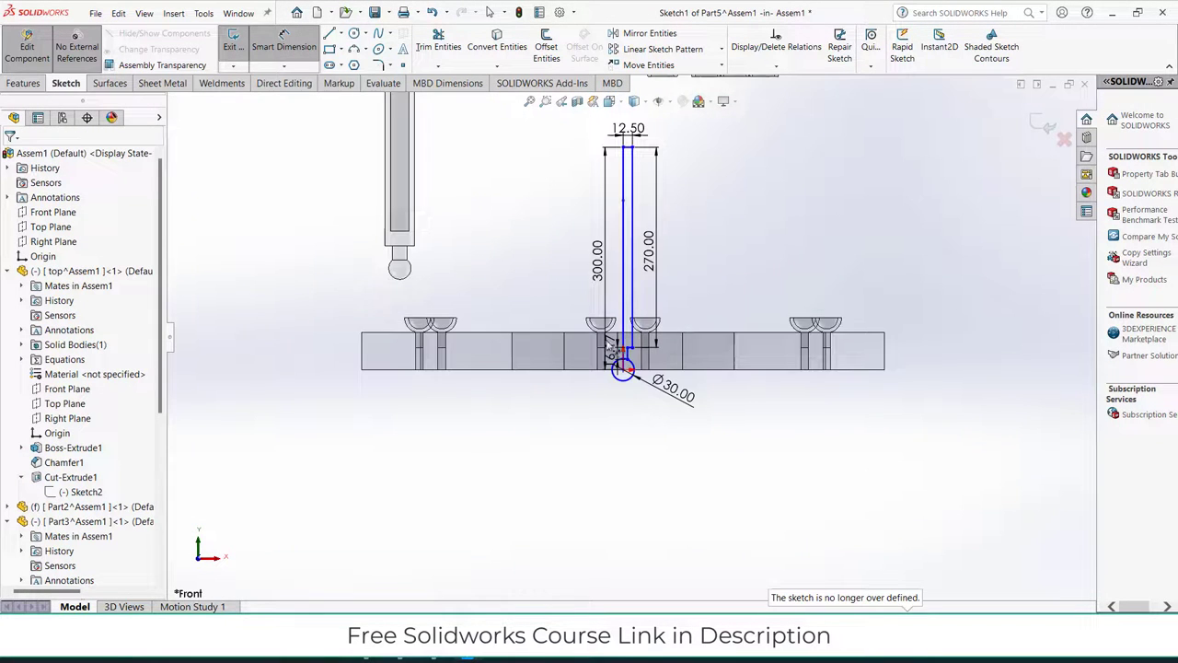
pyautogui.scroll(5, 630, 350)
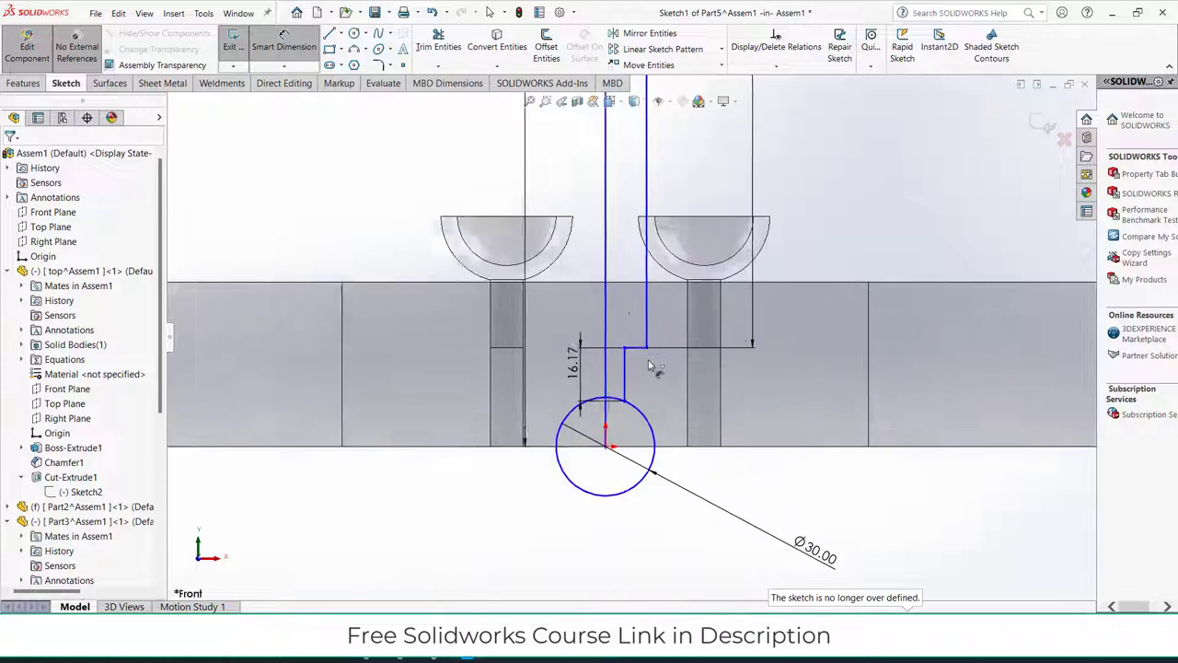
pyautogui.scroll(1, 650, 366)
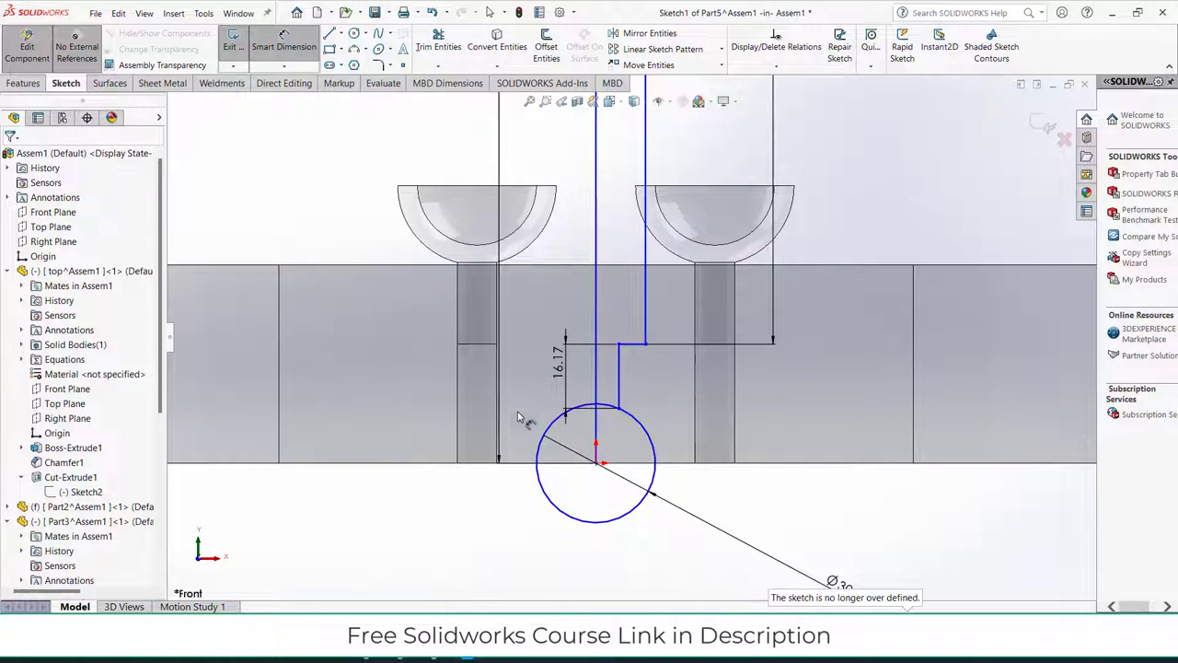
pyautogui.click(437, 66)
pyautogui.click(458, 79)
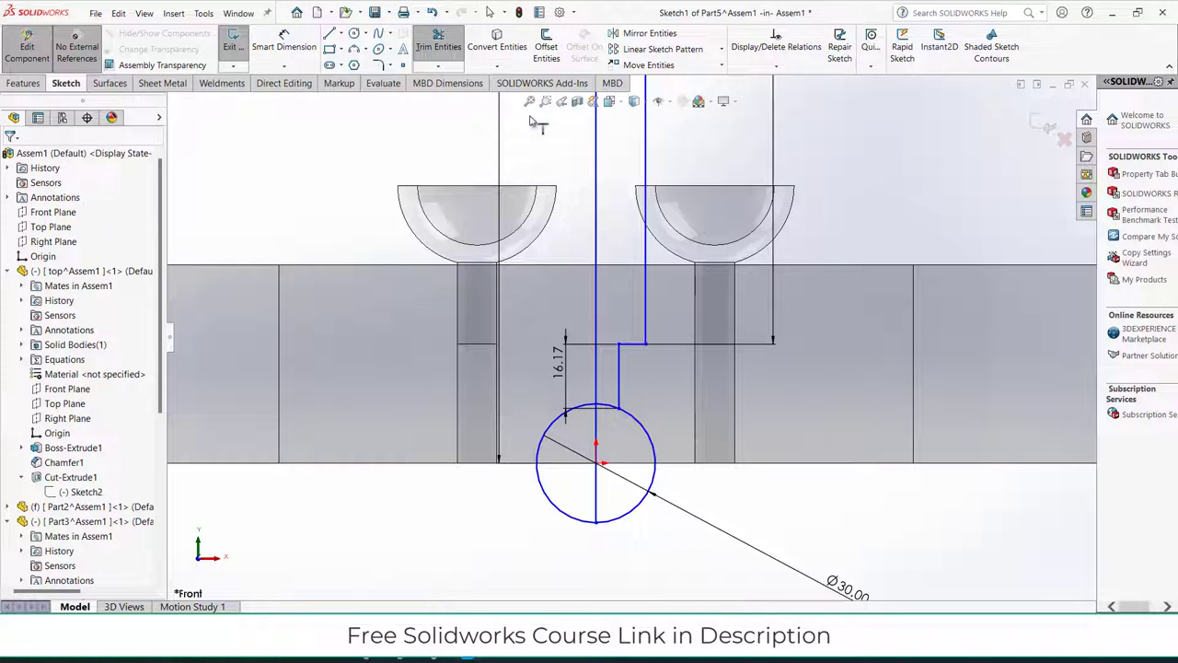
pyautogui.click(438, 44)
pyautogui.moveTo(536, 350); pyautogui.dragTo(543, 474)
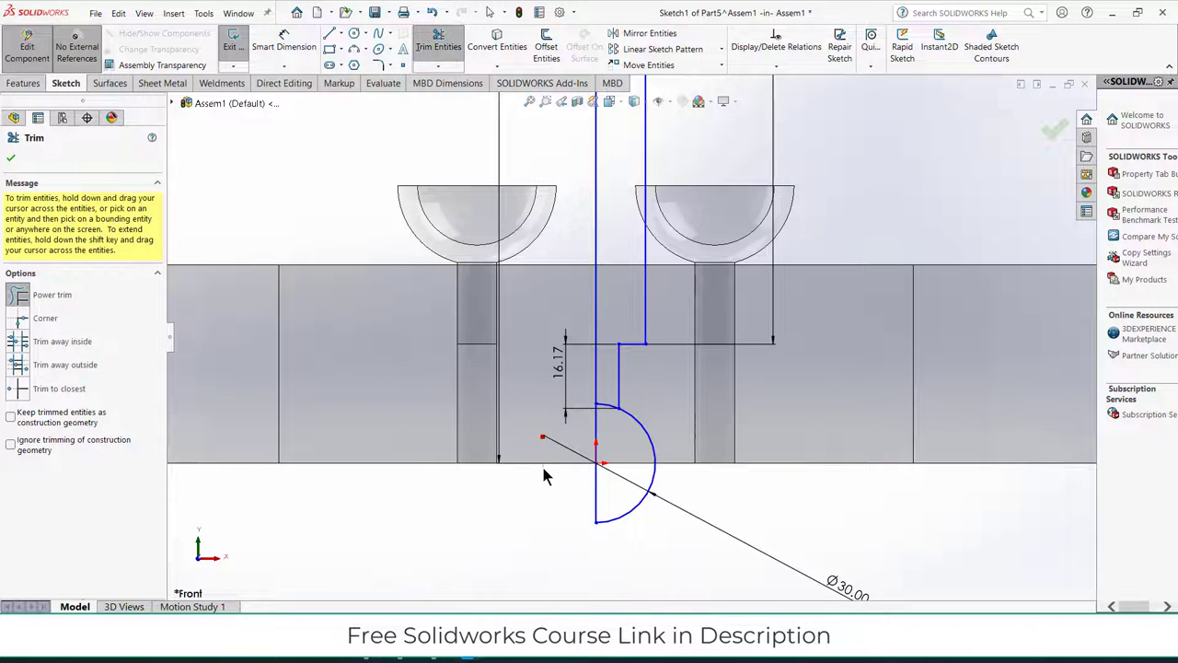
pyautogui.scroll(4, 557, 405)
pyautogui.click(11, 157)
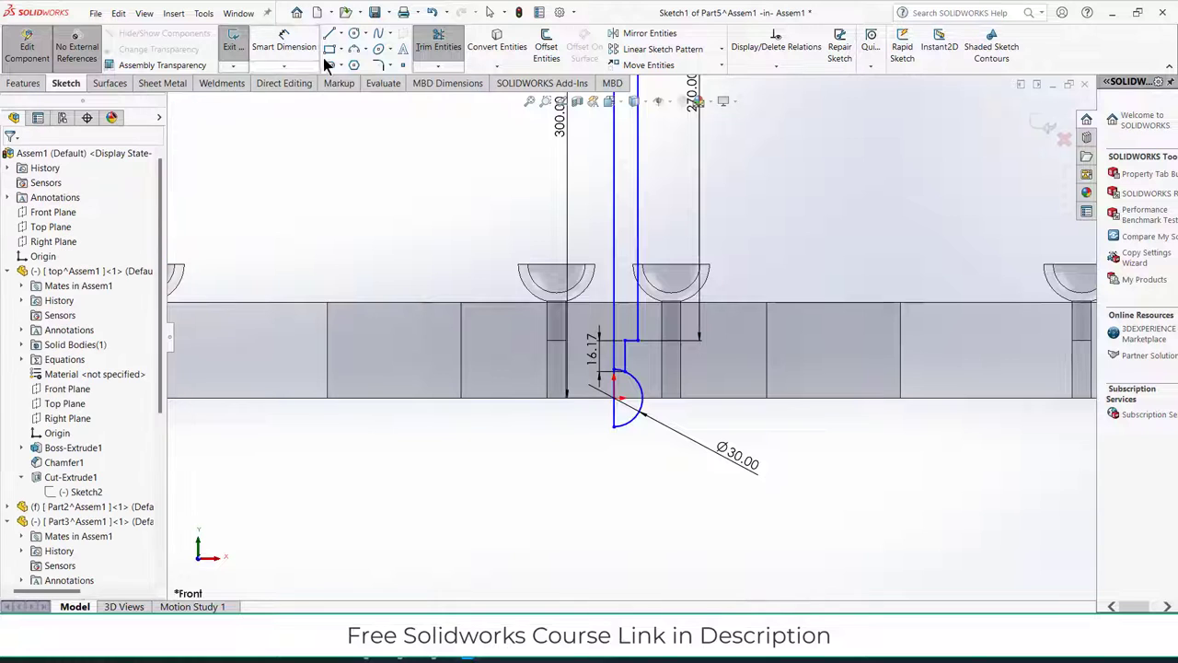
# Revolve the rod profile's shaft and half-circle regions 360° about the vertical centre line without a thin feature, and finish editing the part.
pyautogui.click(24, 83)
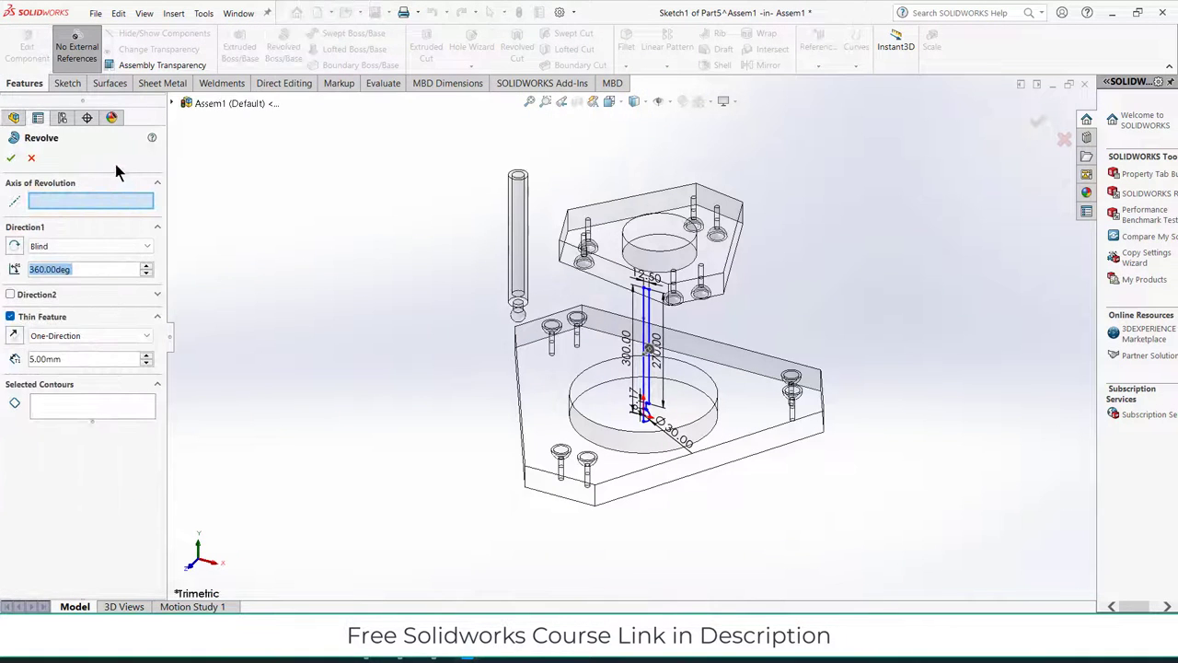
pyautogui.scroll(-6, 818, 382)
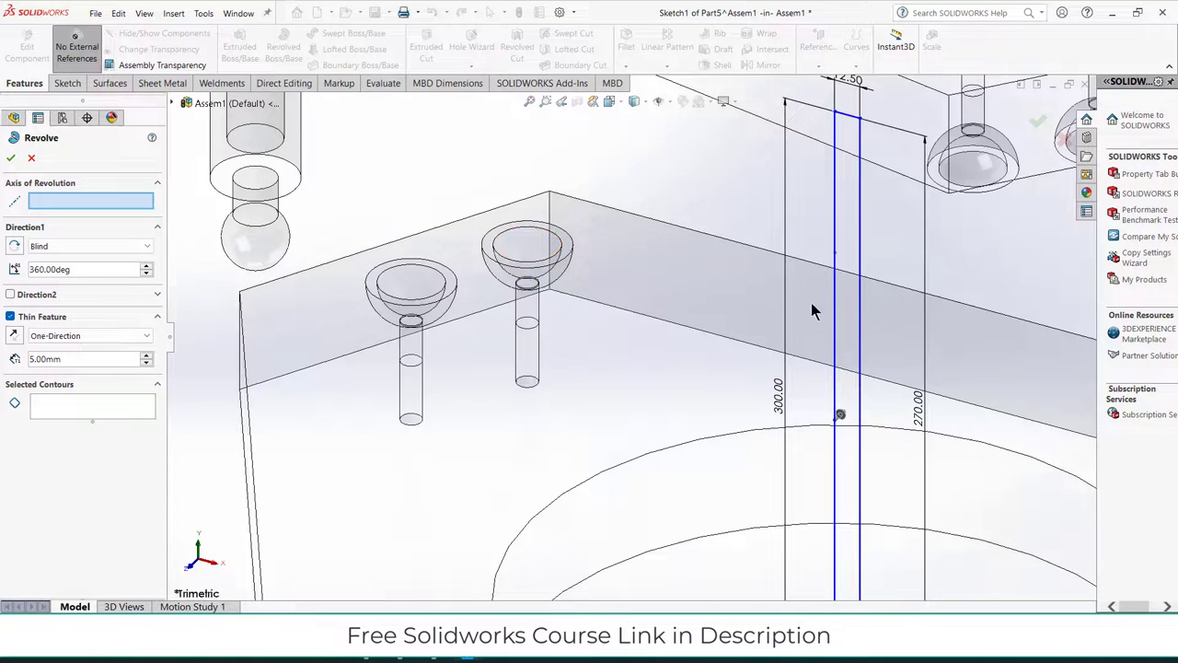
pyautogui.click(835, 313)
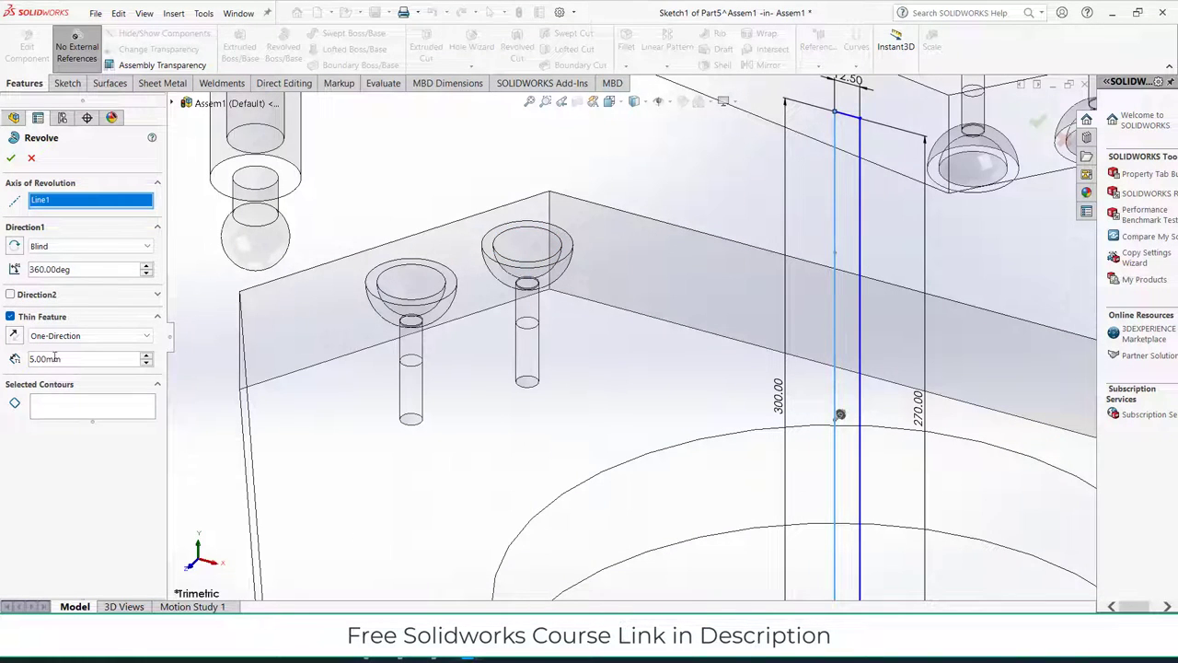
pyautogui.click(11, 316)
pyautogui.click(37, 361)
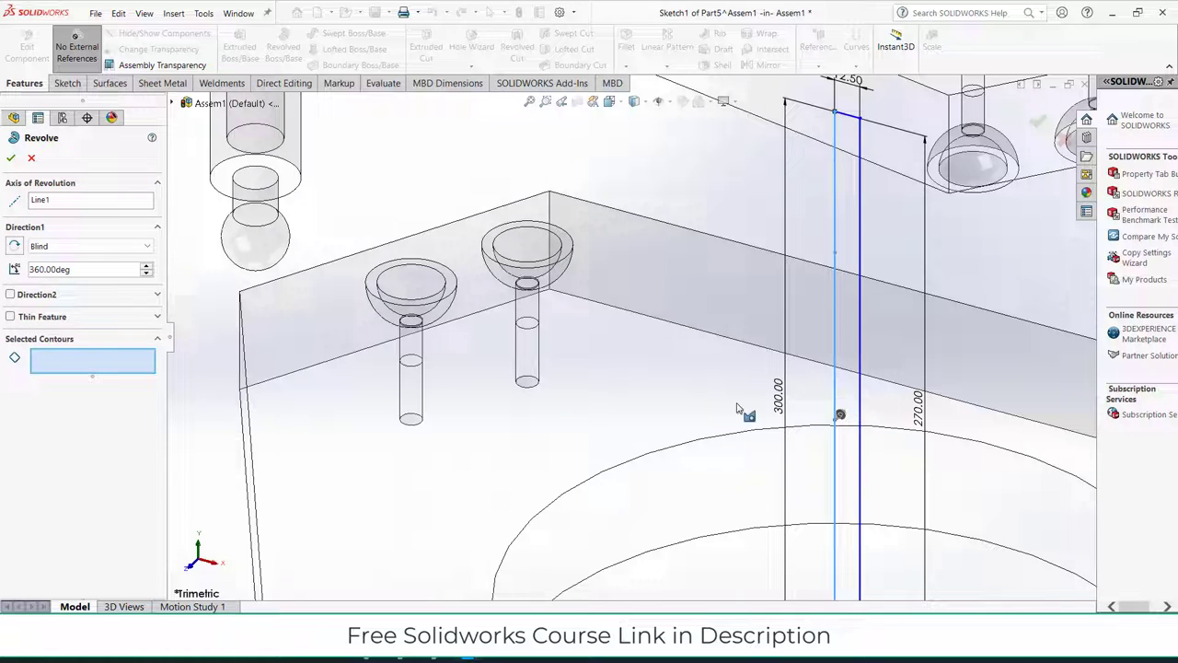
pyautogui.click(848, 407)
pyautogui.scroll(5, 776, 460)
pyautogui.scroll(-10, 789, 494)
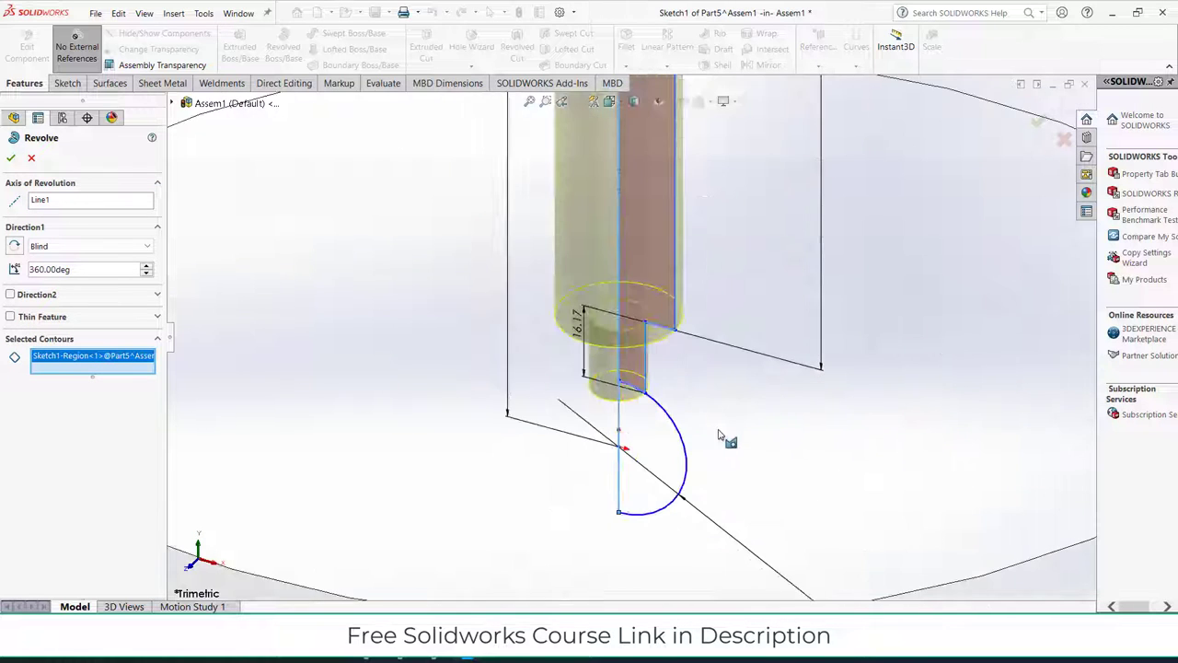
pyautogui.click(672, 433)
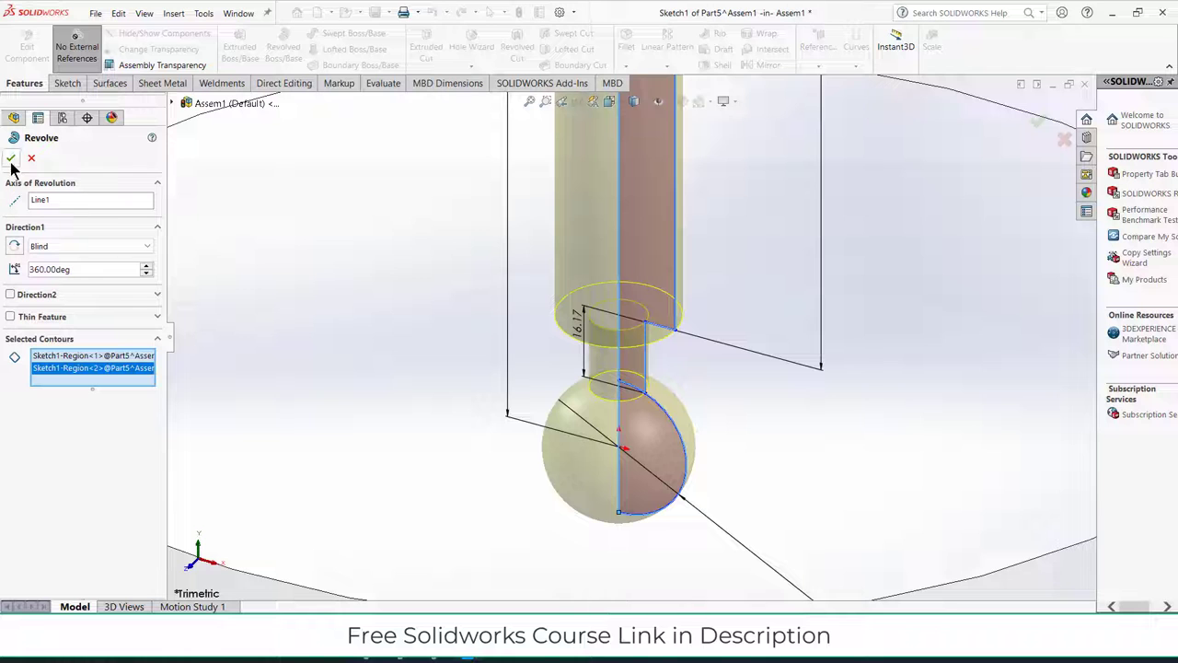
pyautogui.scroll(10, 651, 249)
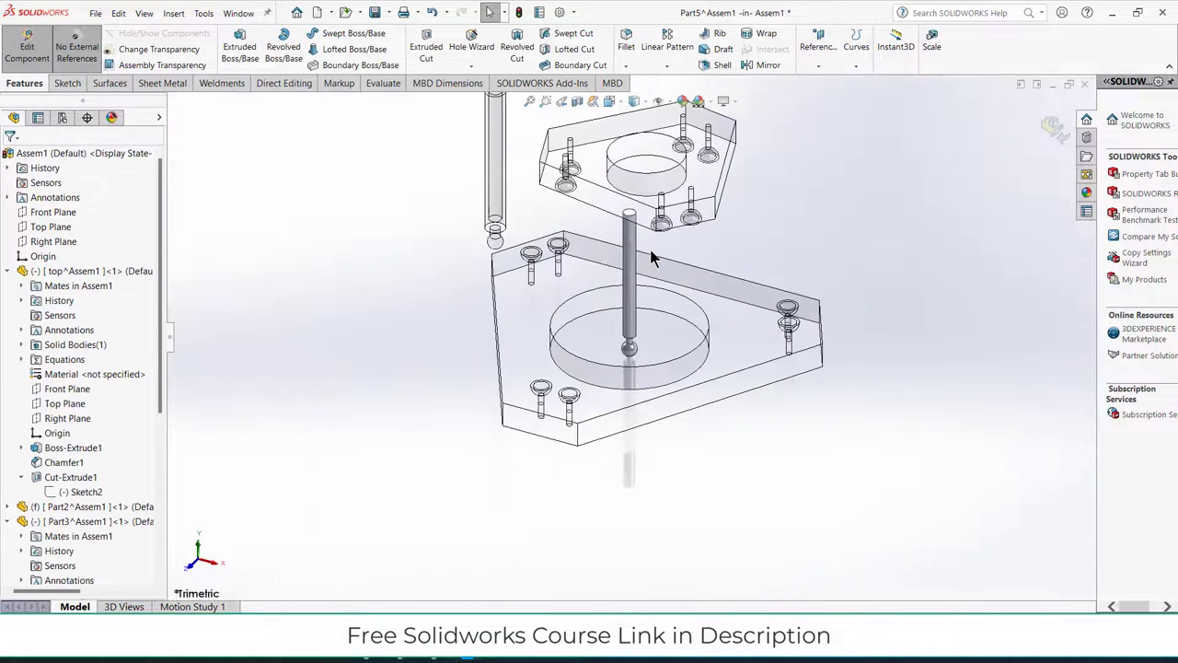
pyautogui.click(1057, 129)
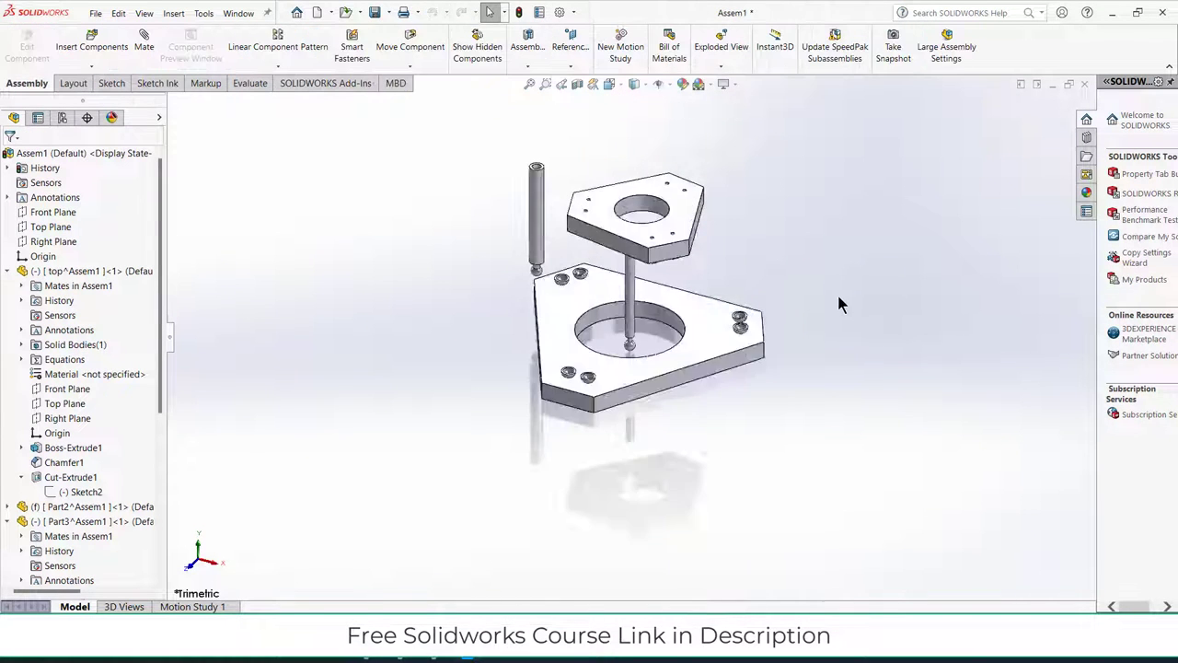
# Move the new solid ball-ended rod out of the base plate's central hole, beside the hollow rod.
pyautogui.moveTo(837, 292); pyautogui.dragTo(640, 311, button='middle')
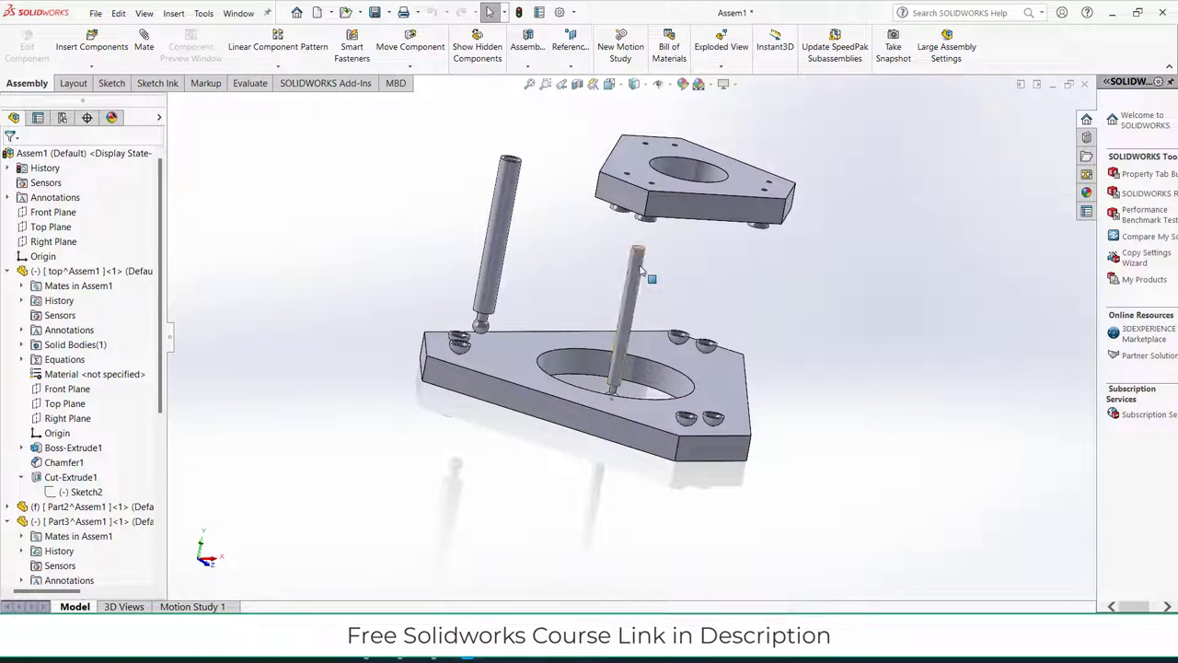
pyautogui.click(639, 267)
pyautogui.moveTo(603, 259); pyautogui.dragTo(534, 118)
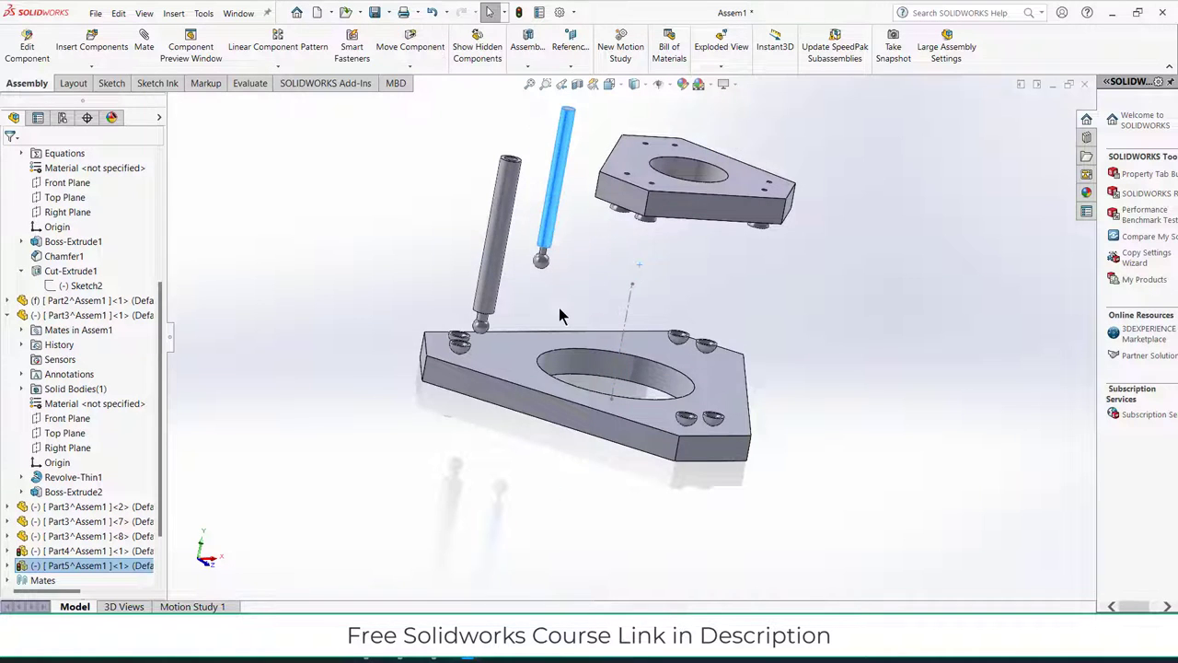
pyautogui.scroll(-5, 559, 308)
pyautogui.click(612, 293)
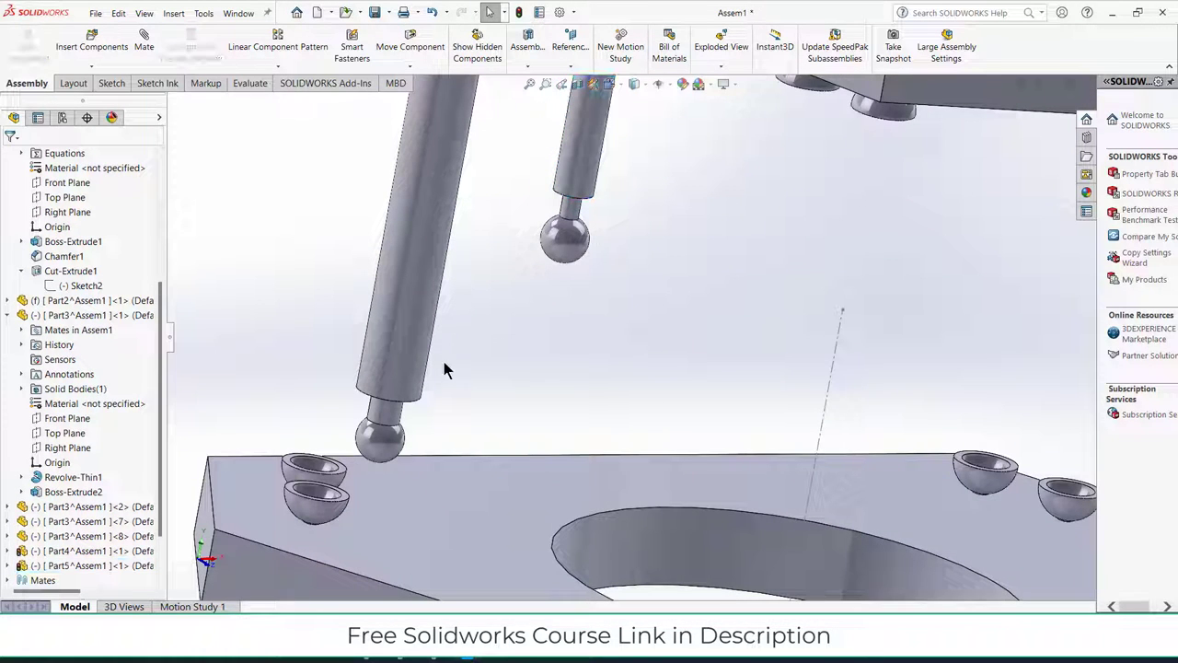
# Edit the solid ball-ended rod in context and start a sketch on its own Front Plane.
pyautogui.scroll(-2, 36, 421)
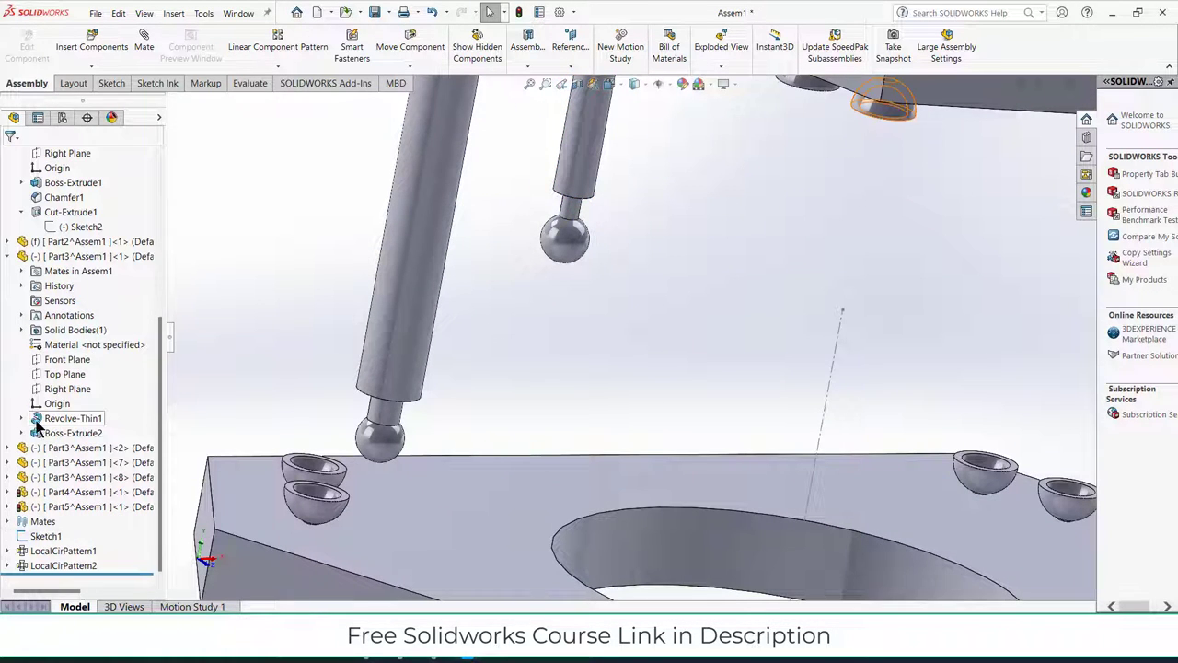
pyautogui.click(586, 135)
pyautogui.click(27, 42)
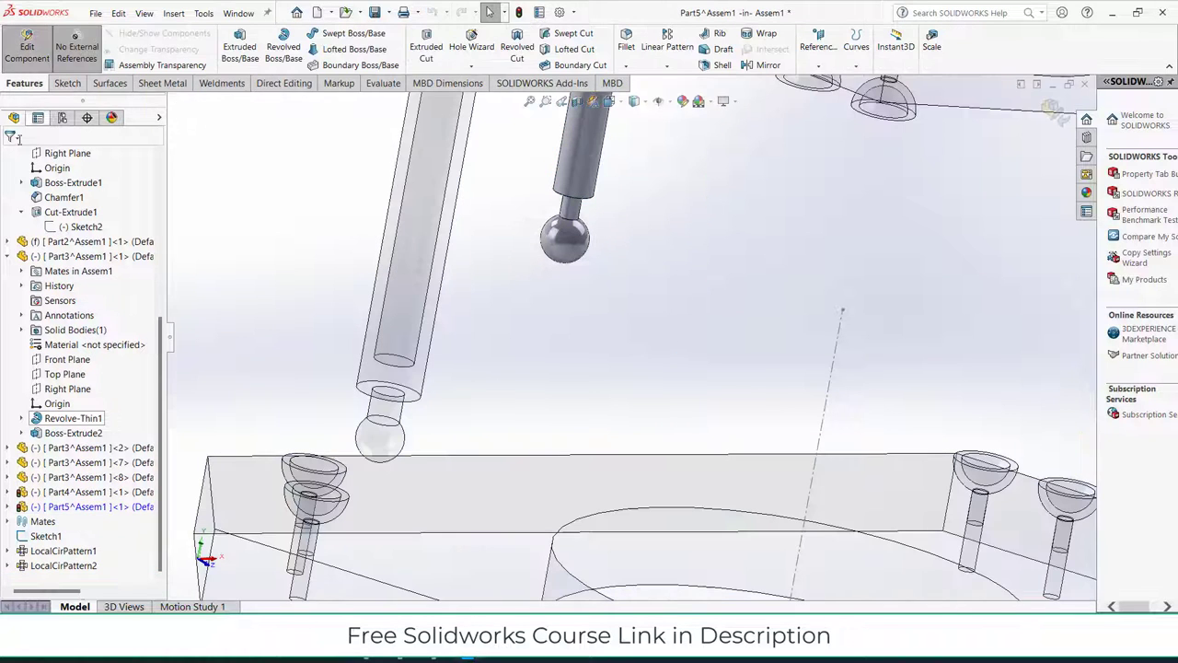
pyautogui.click(9, 506)
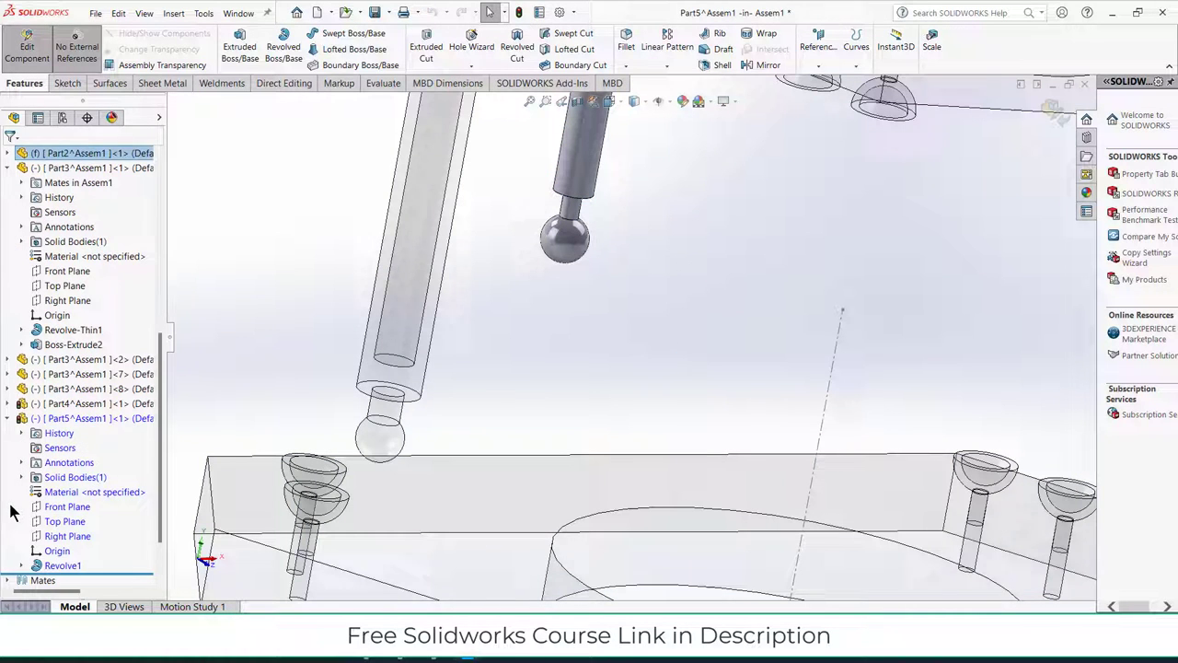
pyautogui.click(70, 506)
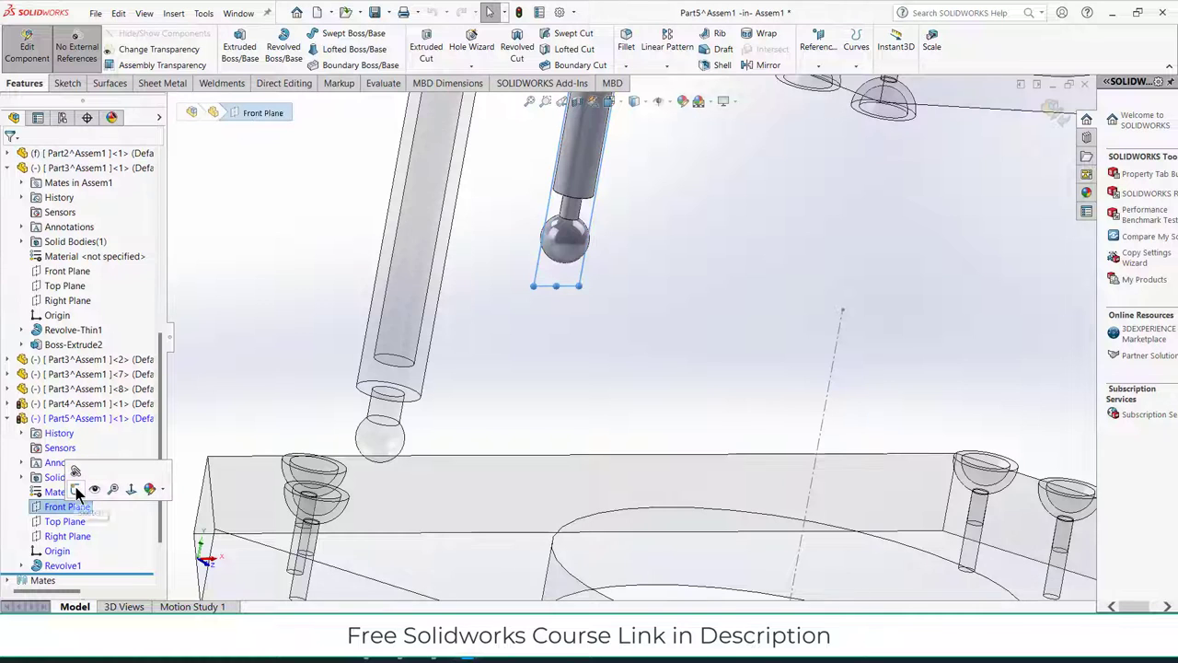
pyautogui.click(76, 489)
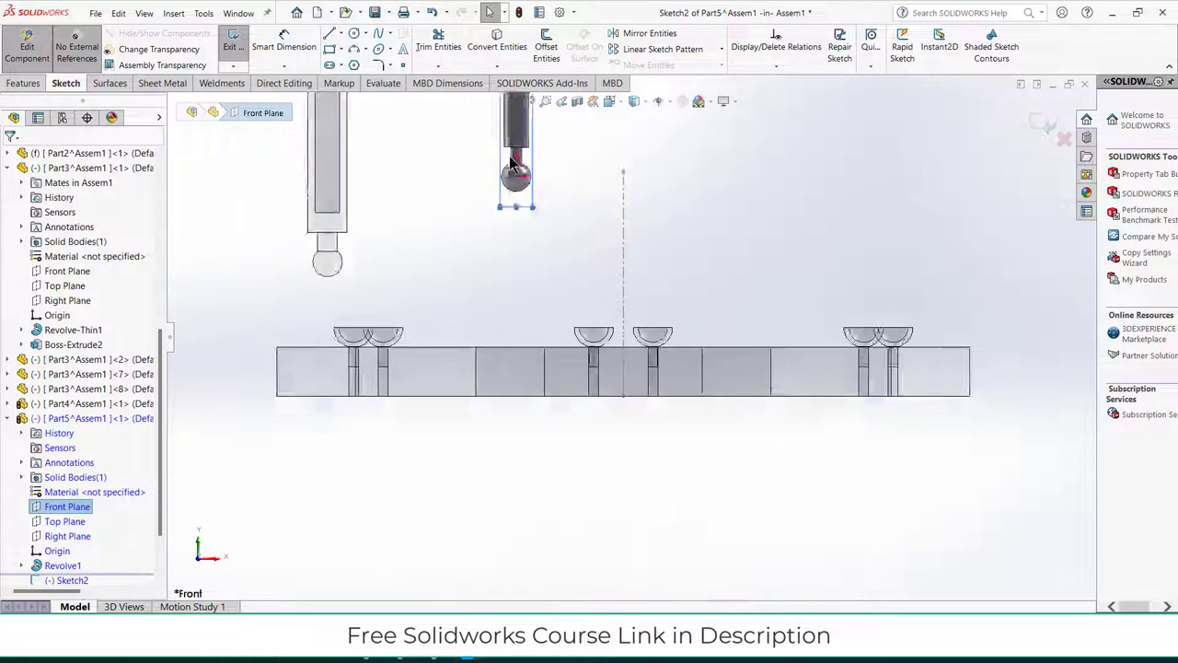
# Place a sketch point at the centre of the solid rod's ball, exit the sketch and return to the assembly.
pyautogui.scroll(5, 579, 233)
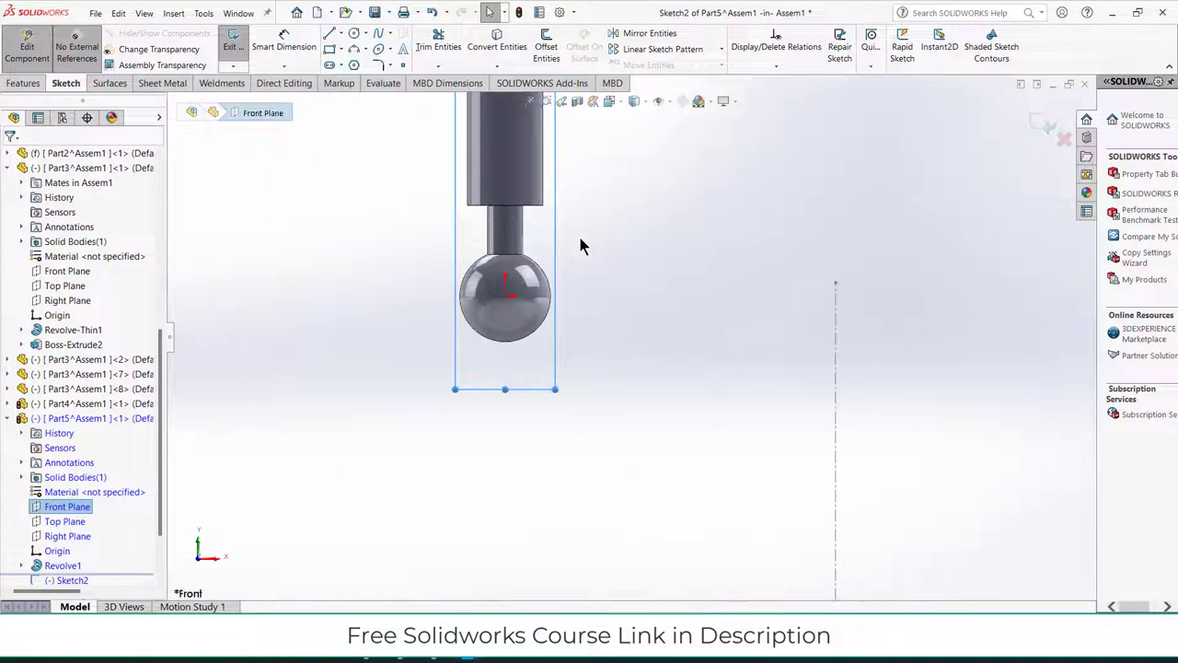
pyautogui.click(402, 65)
pyautogui.click(505, 296)
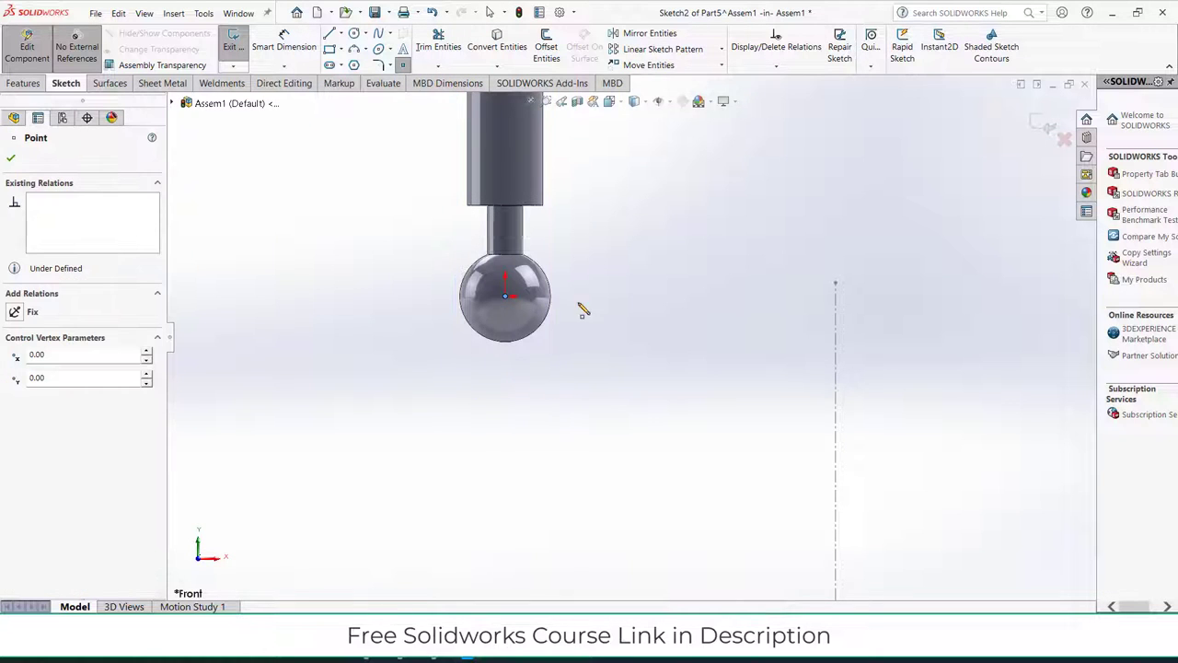
pyautogui.click(11, 162)
pyautogui.scroll(-3, 600, 282)
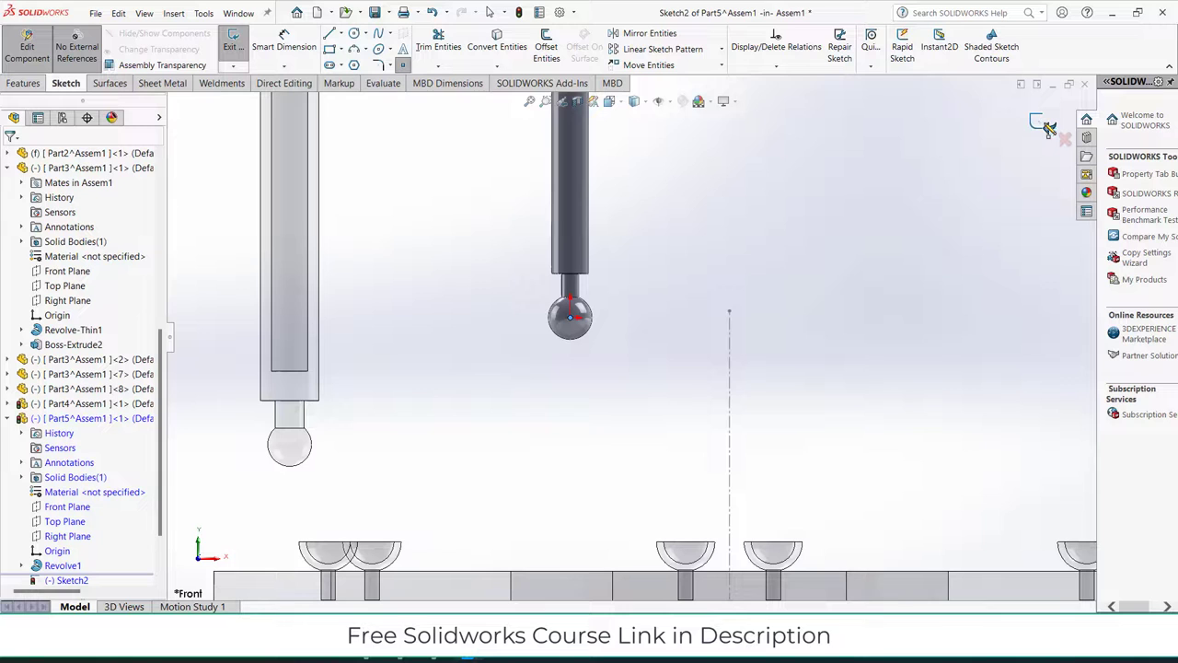
pyautogui.hotkey('ctrl', 'b')
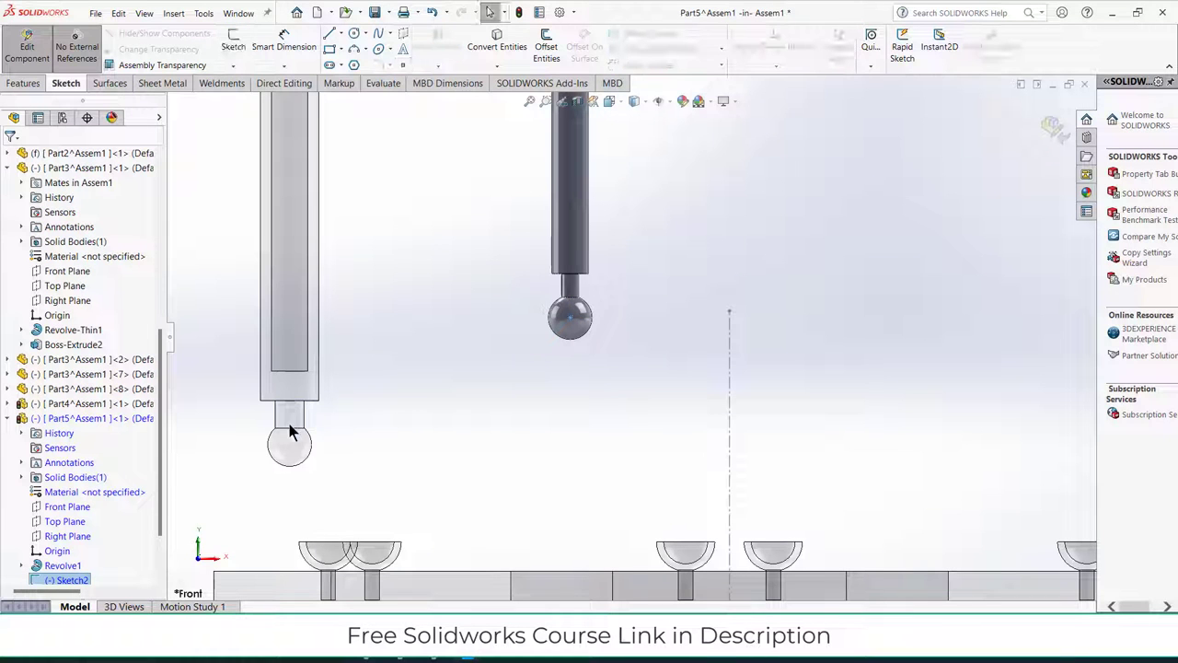
pyautogui.click(1052, 129)
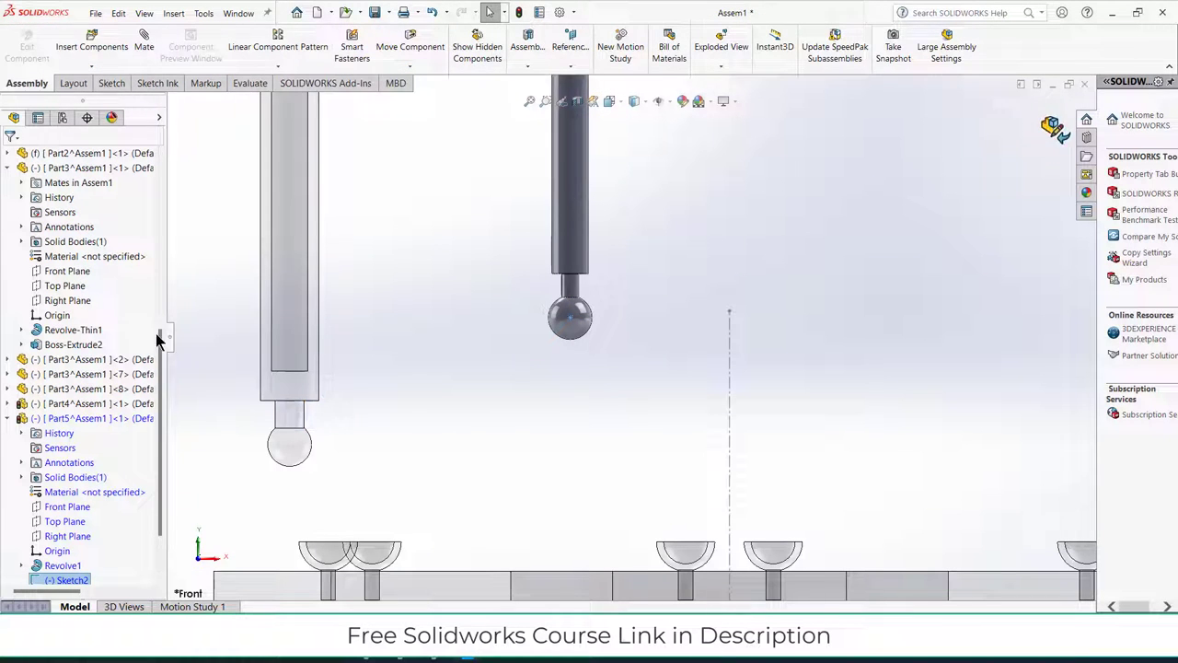
# Open the hollow ball-ended rod for in-context editing and expand its feature list.
pyautogui.click(287, 348)
pyautogui.click(28, 48)
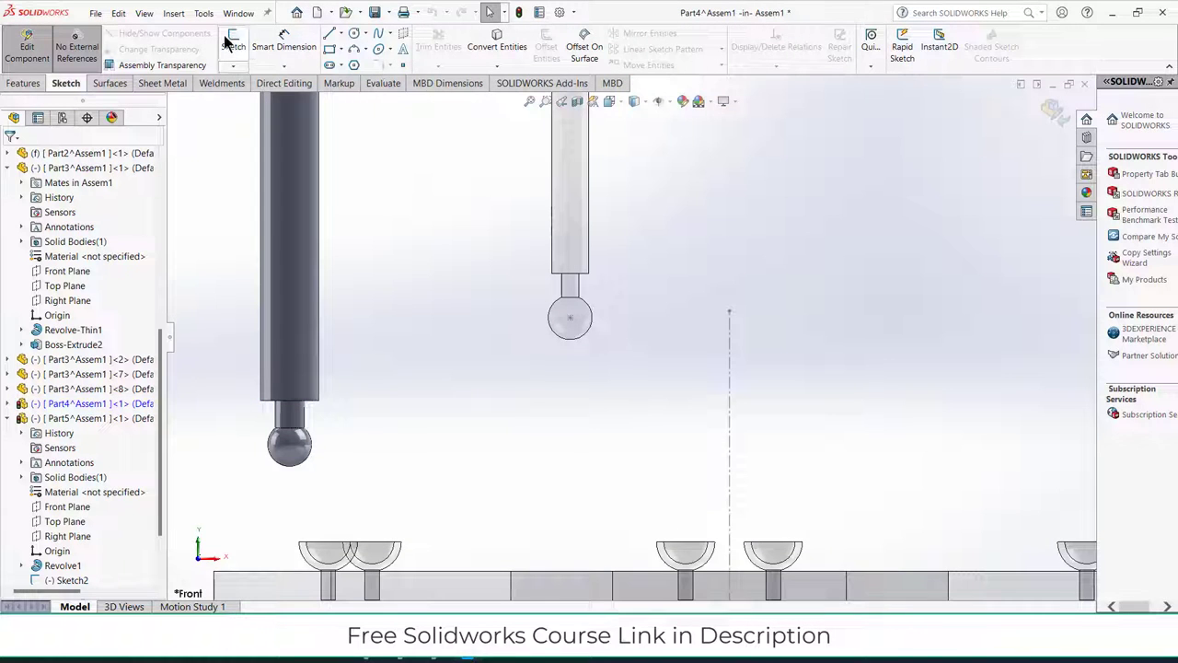
pyautogui.scroll(-2, 55, 511)
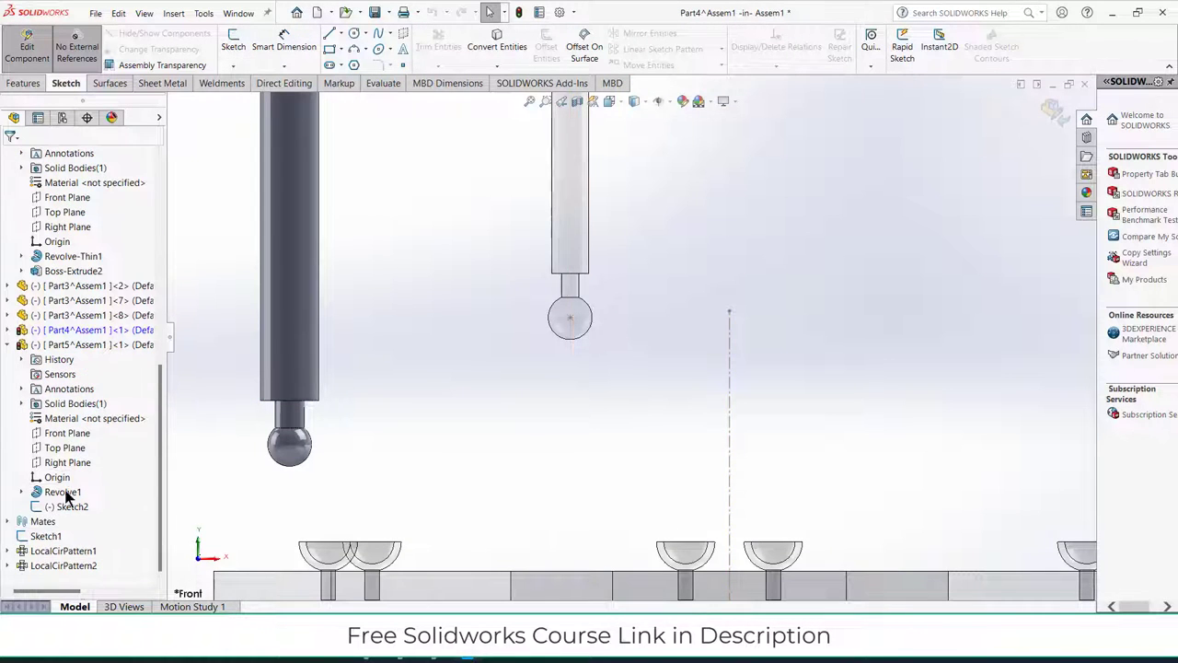
pyautogui.click(8, 330)
pyautogui.click(65, 418)
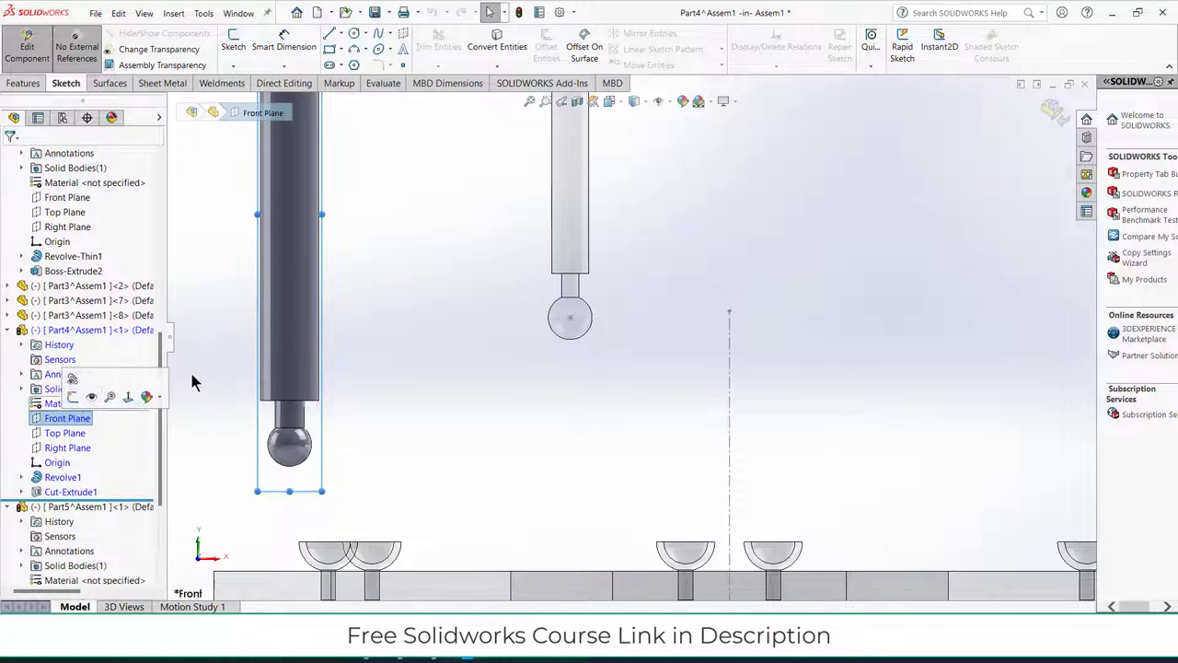
pyautogui.click(87, 403)
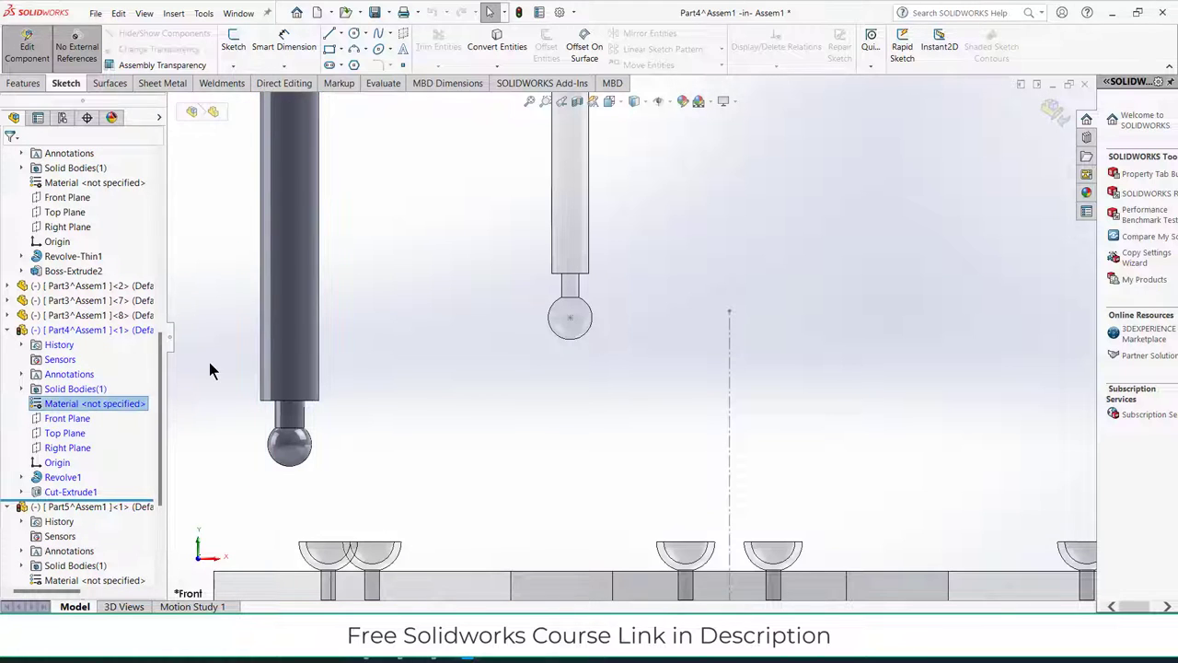
pyautogui.click(234, 42)
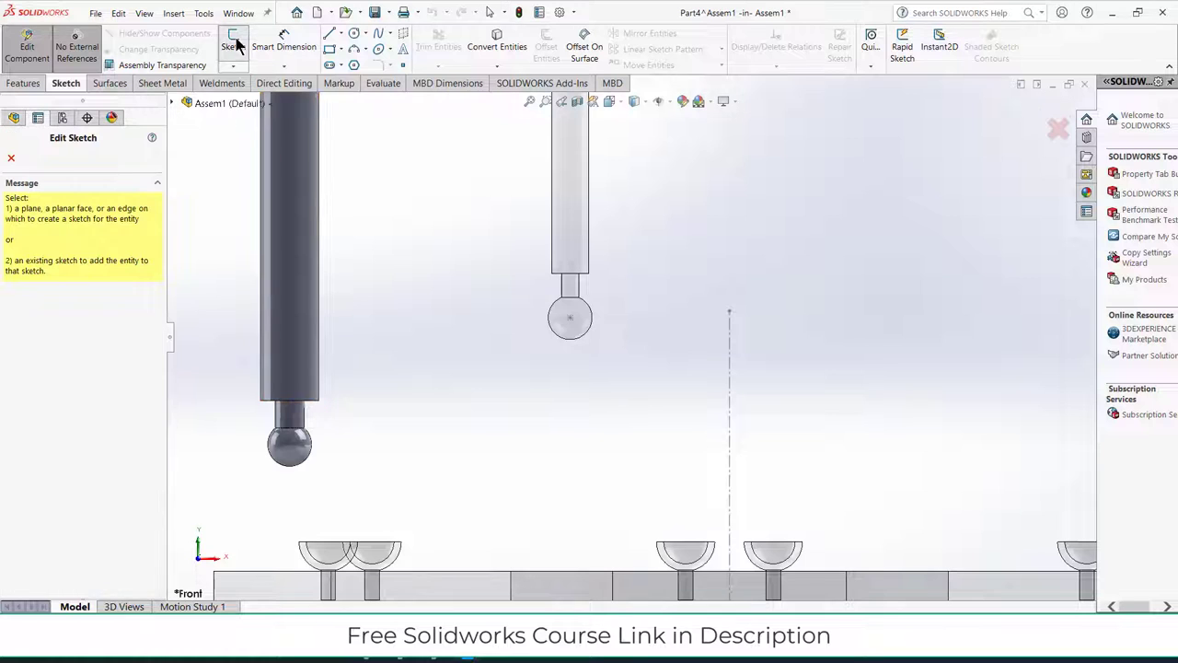
pyautogui.click(11, 158)
pyautogui.scroll(3, 576, 260)
pyautogui.scroll(-2, 515, 339)
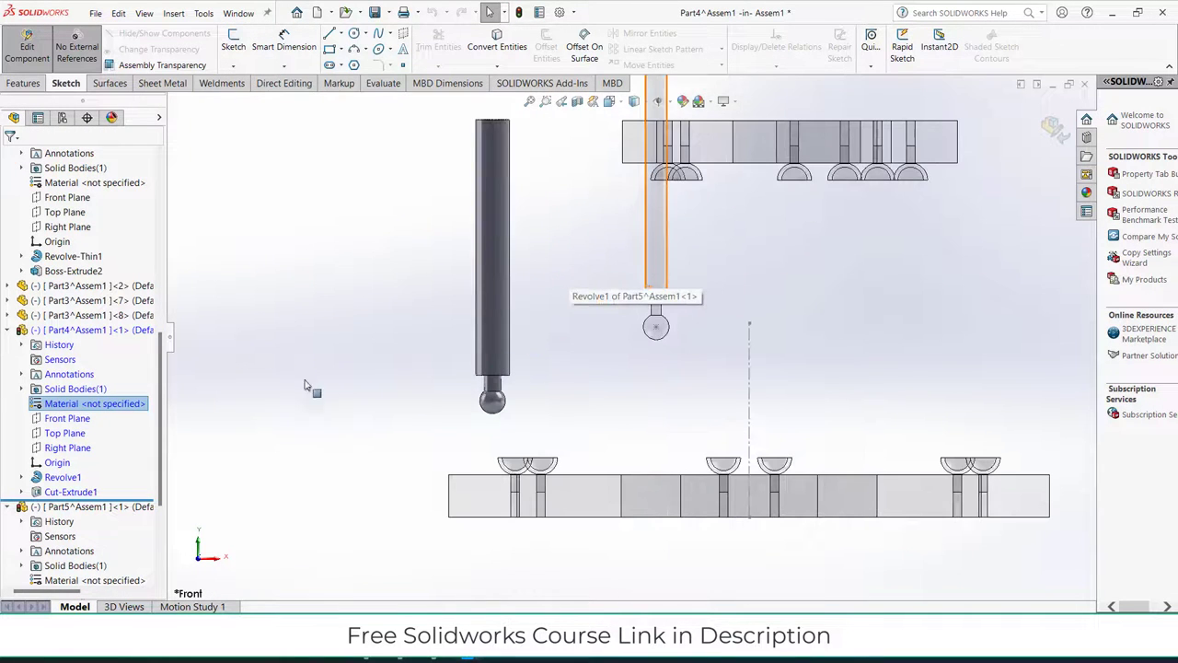
# Sketch a point at the hollow rod's ball centre on its Front Plane, exit the sketch and return to the assembly.
pyautogui.click(67, 419)
pyautogui.click(79, 398)
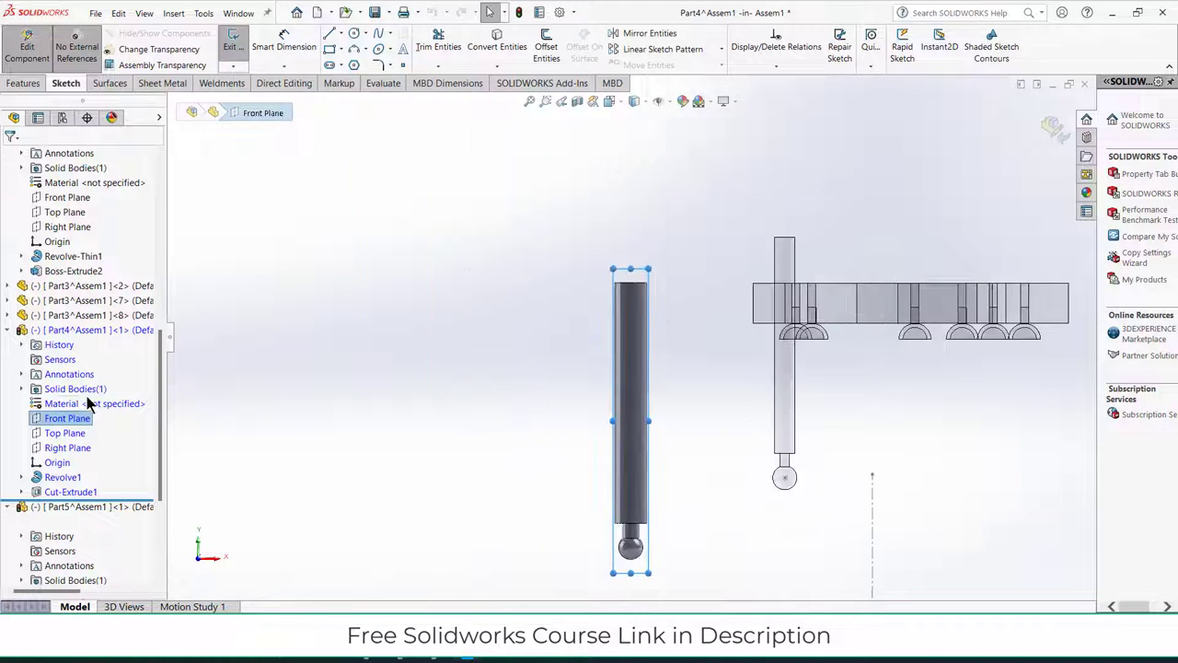
pyautogui.click(402, 65)
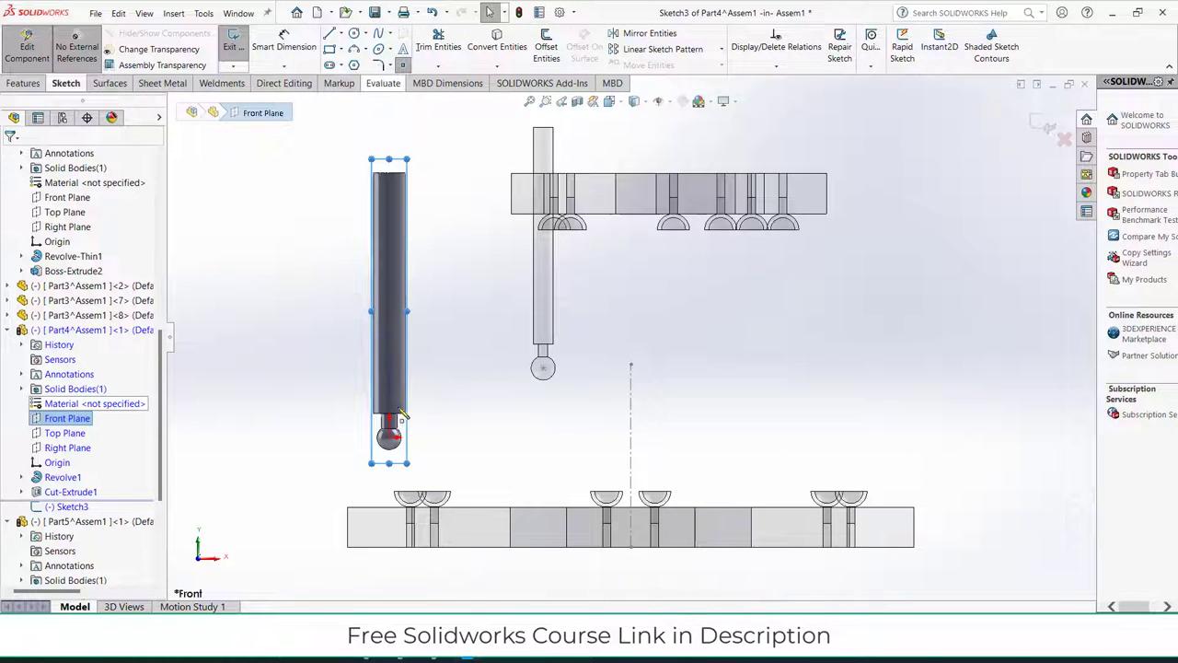
pyautogui.click(390, 438)
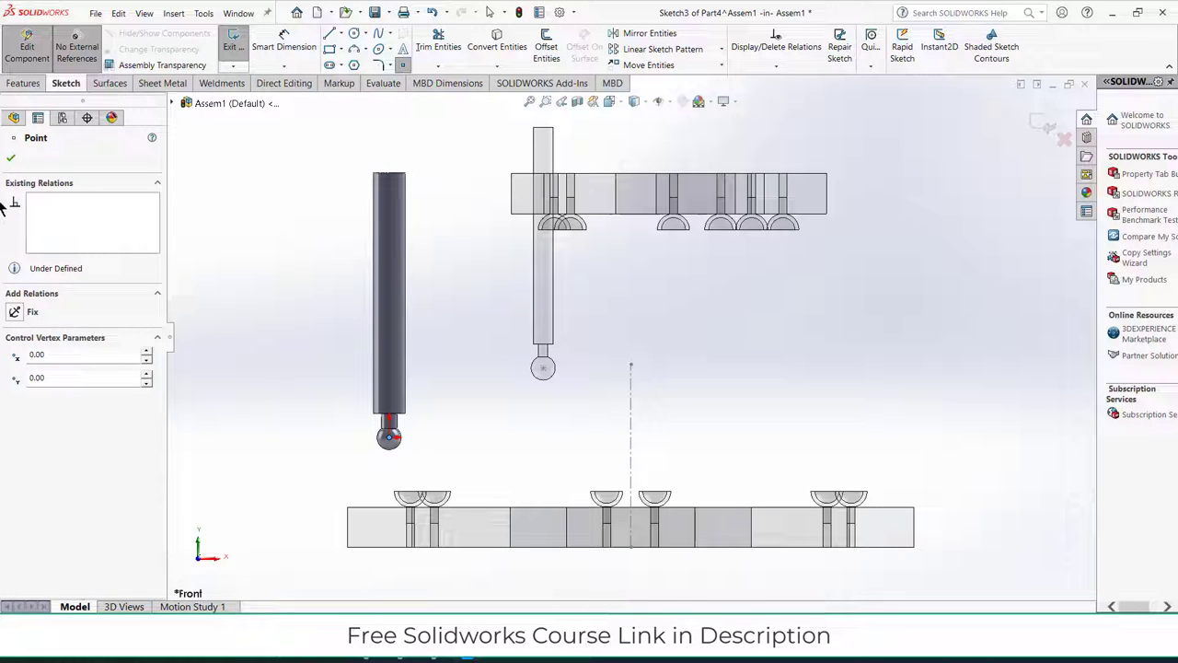
pyautogui.click(10, 161)
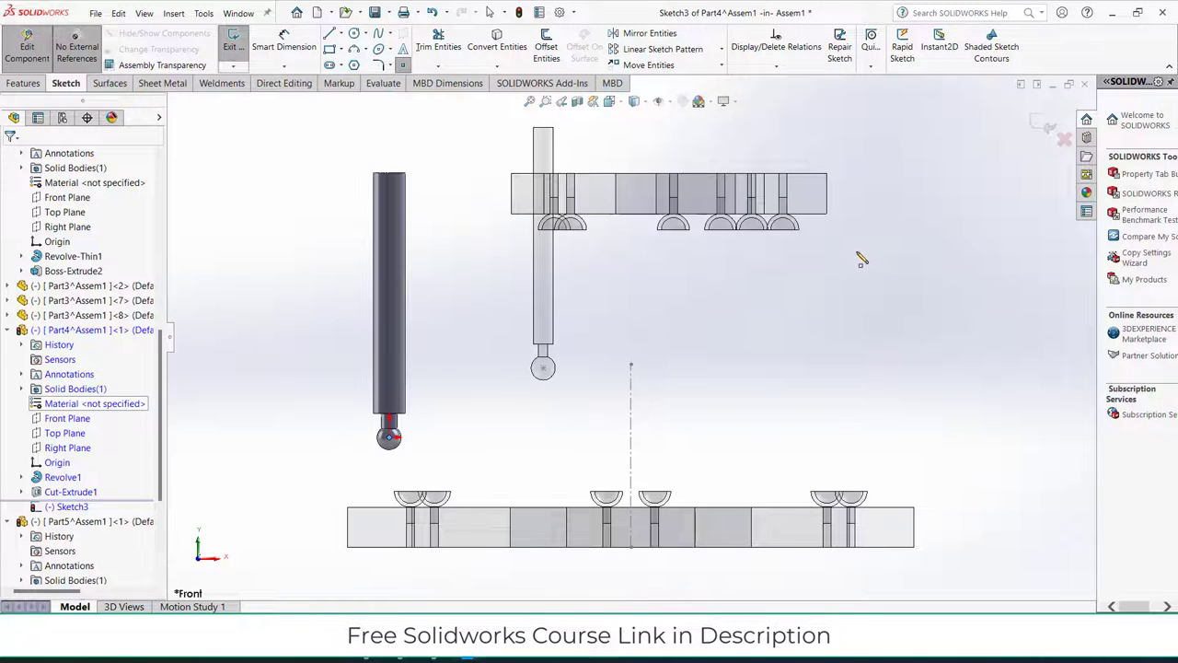
pyautogui.click(1041, 124)
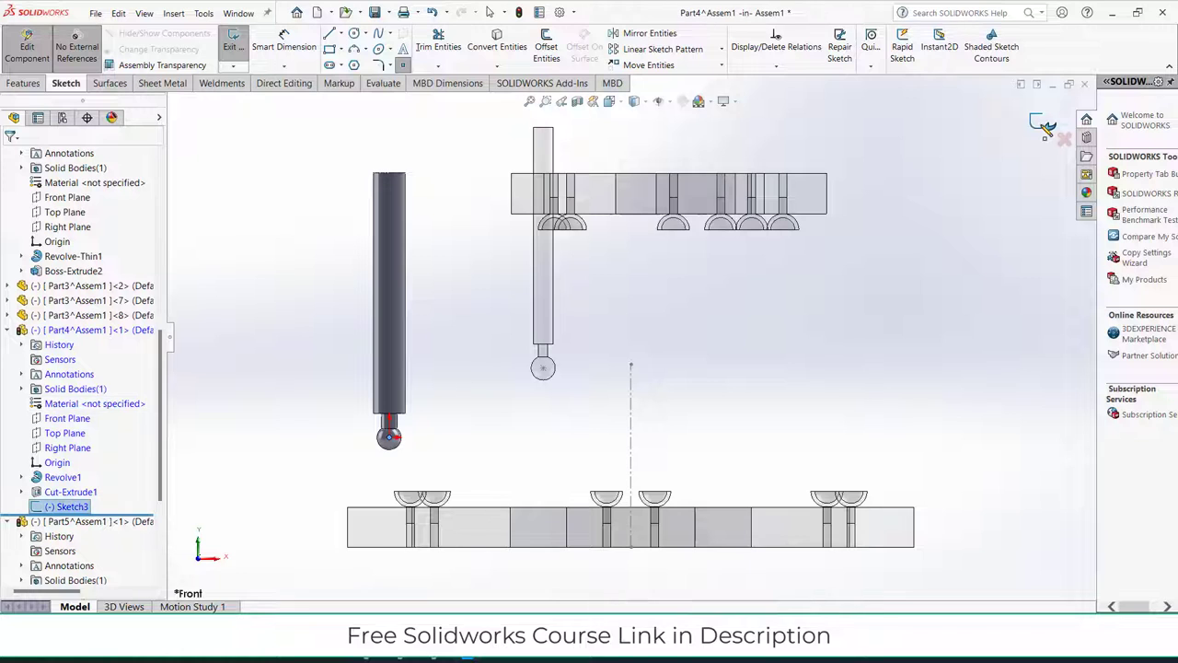
pyautogui.click(1052, 126)
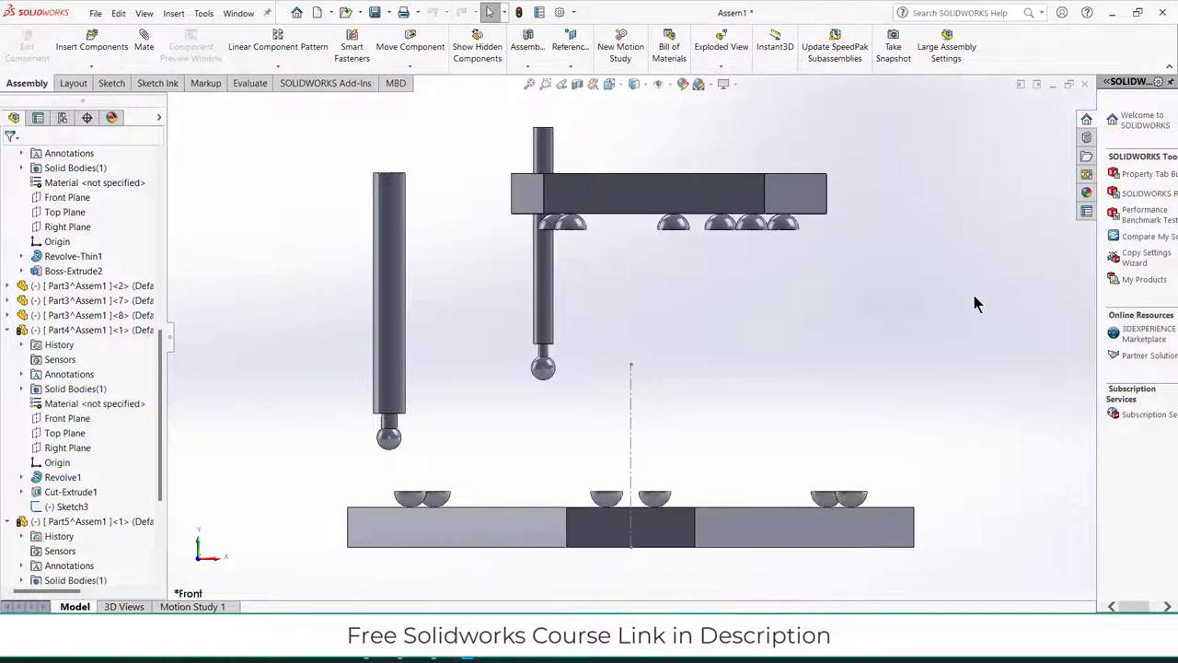
# Edit one hemispherical cup on the lower plate in context and start a sketch on its own Front Plane.
pyautogui.moveTo(589, 513); pyautogui.dragTo(603, 523, button='middle')
pyautogui.scroll(-3, 627, 545)
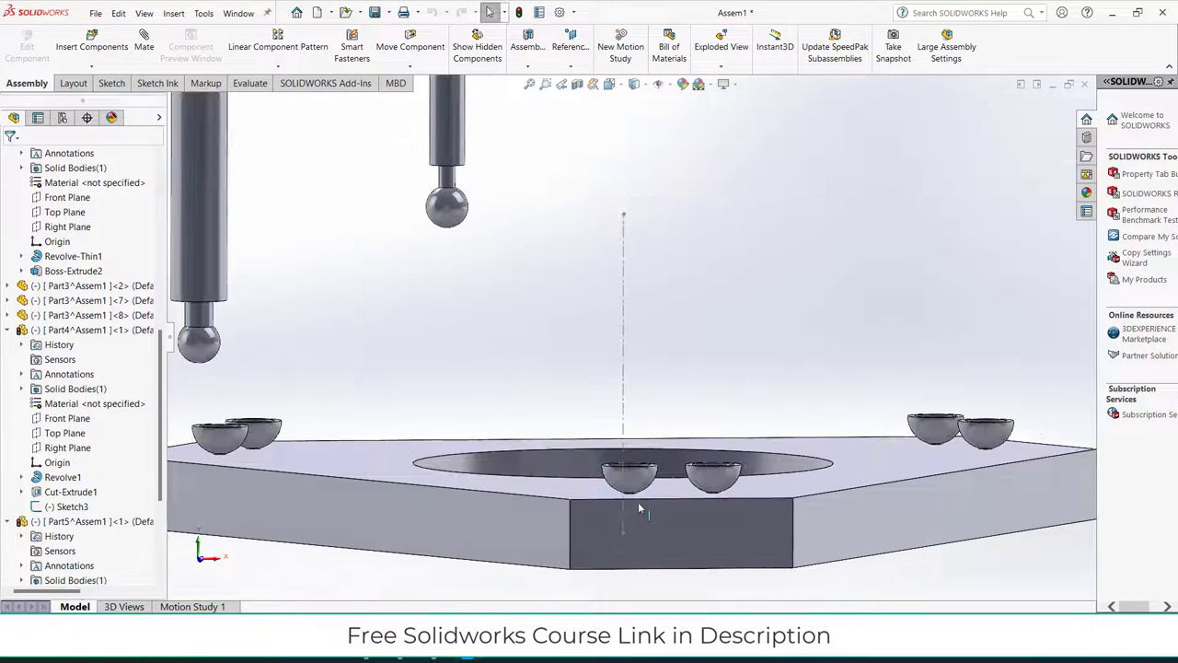
pyautogui.click(647, 480)
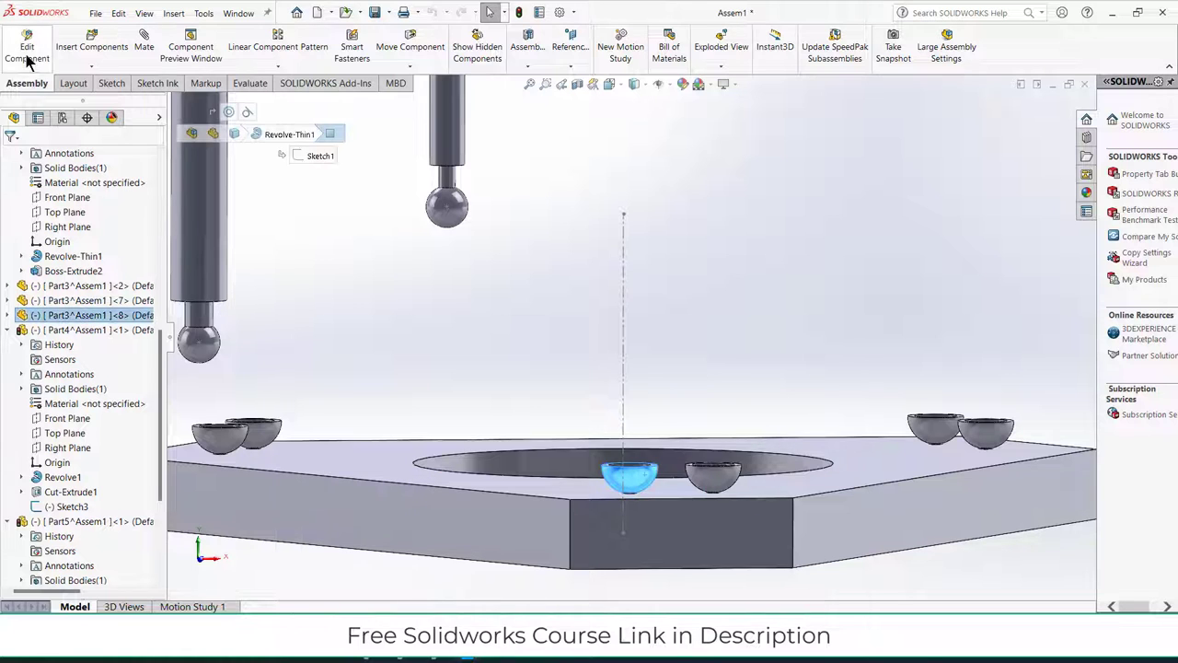
pyautogui.click(26, 55)
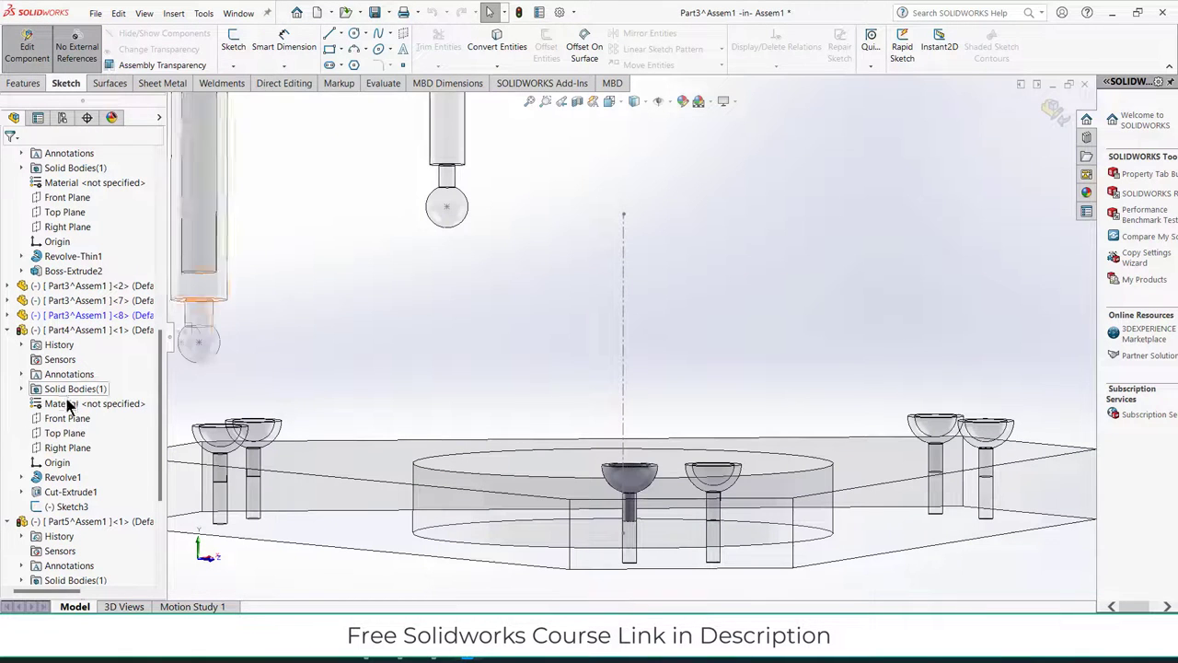
pyautogui.click(10, 330)
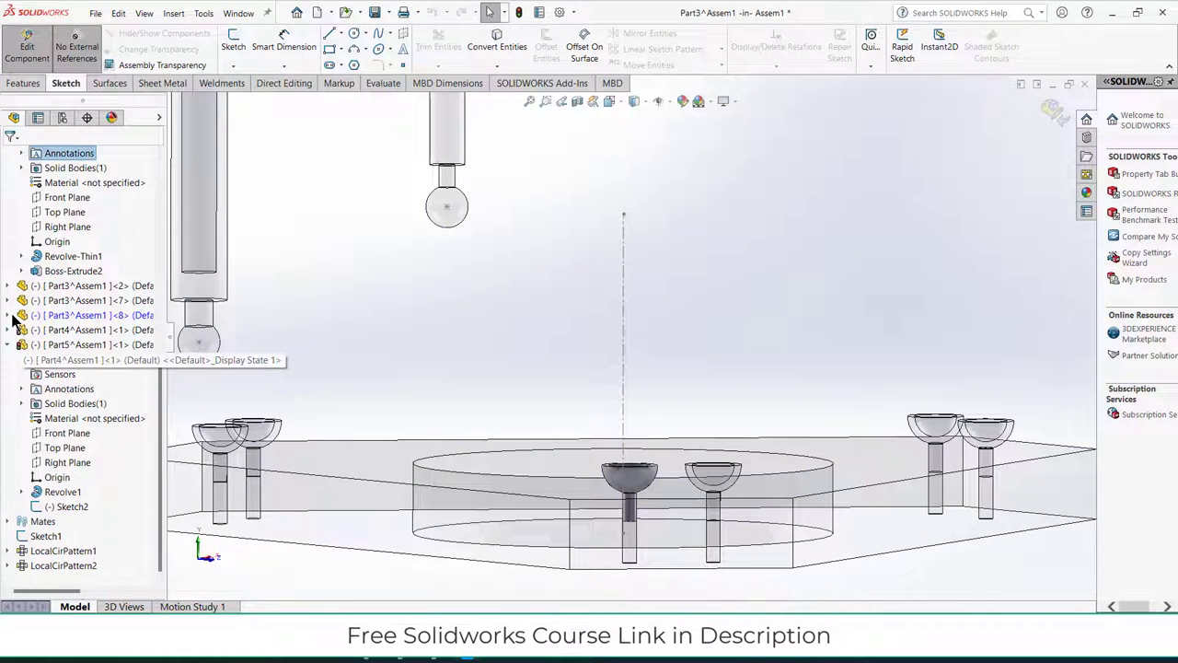
pyautogui.click(9, 316)
pyautogui.click(60, 419)
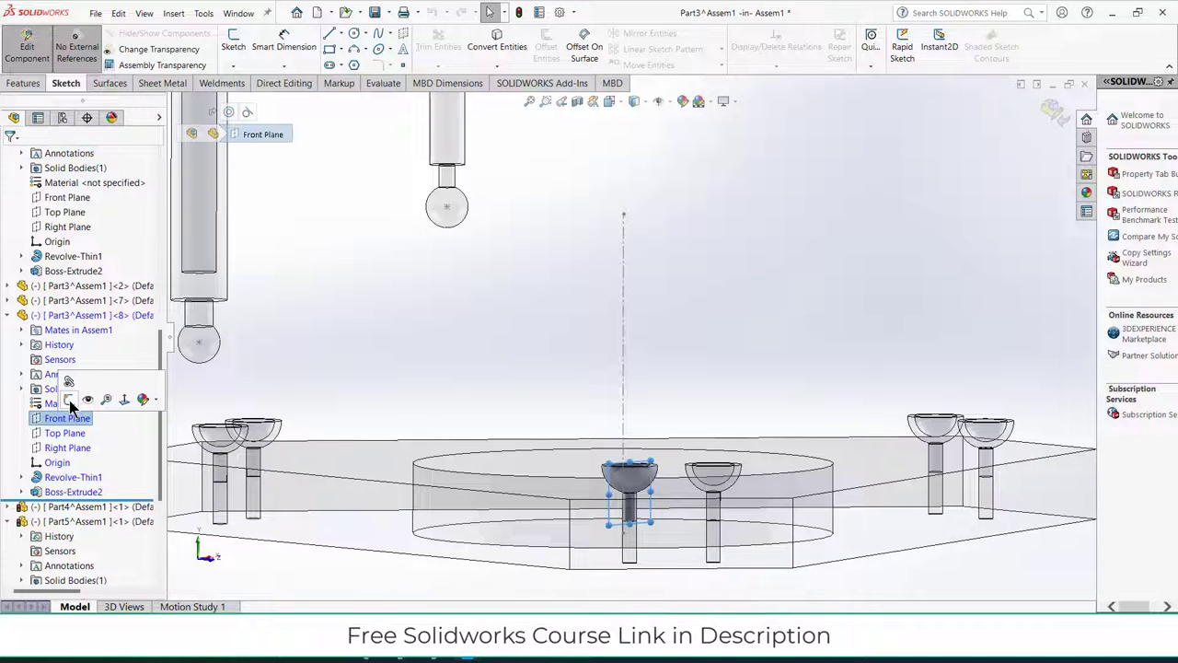
pyautogui.click(69, 398)
# Sketch a point at the centre of the cup's rim on its origin, exit the sketch and return to the assembly.
pyautogui.scroll(-7, 518, 489)
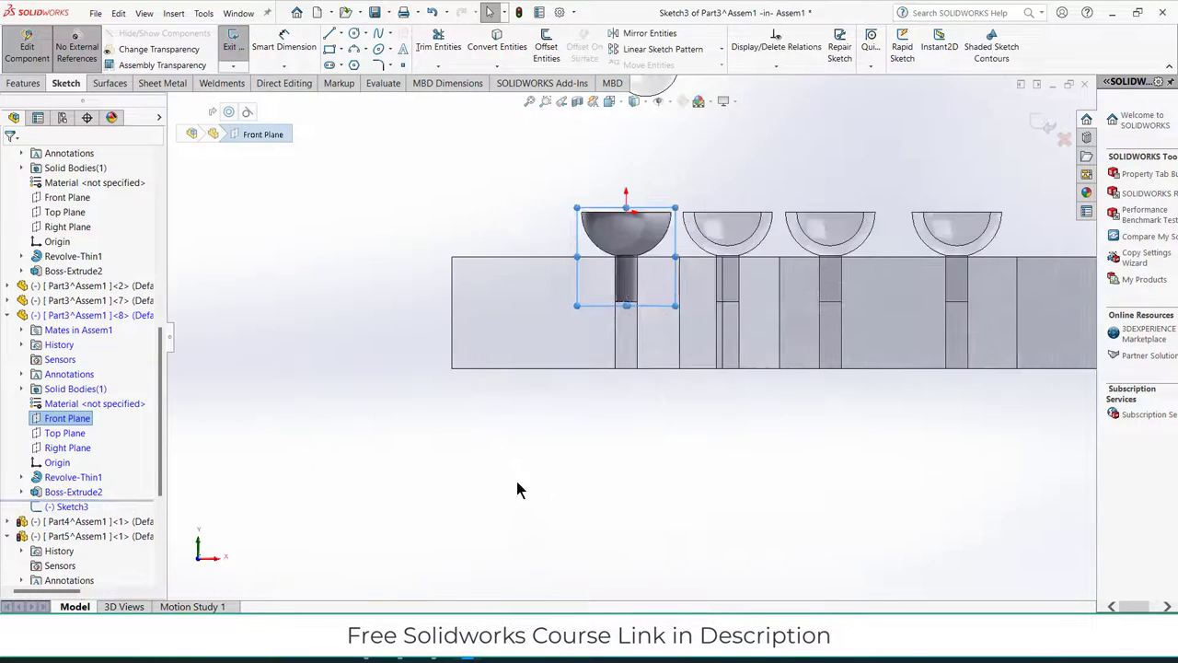
pyautogui.scroll(-2, 657, 179)
pyautogui.scroll(-2, 675, 146)
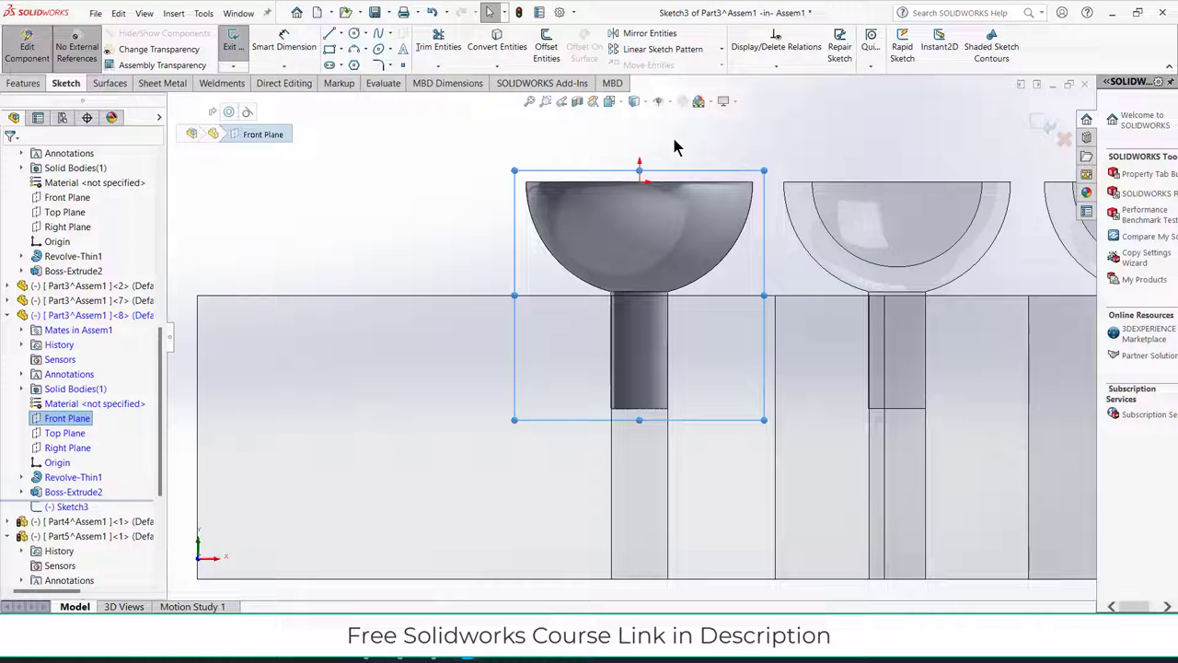
pyautogui.click(402, 65)
pyautogui.click(640, 182)
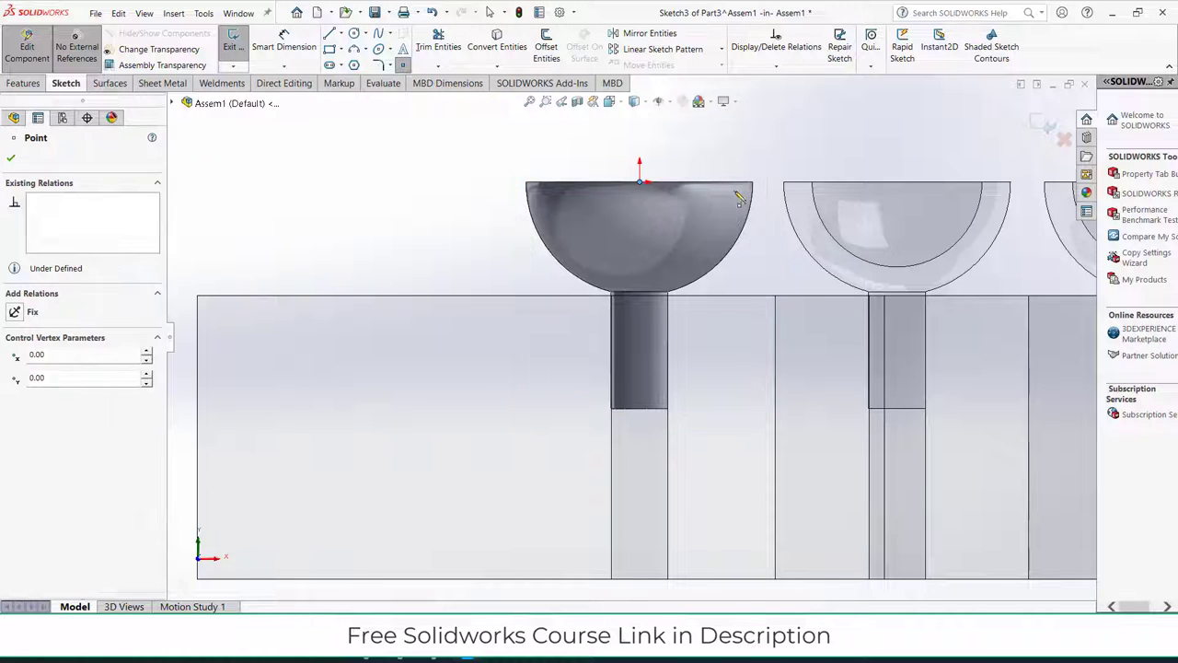
pyautogui.press('Escape')
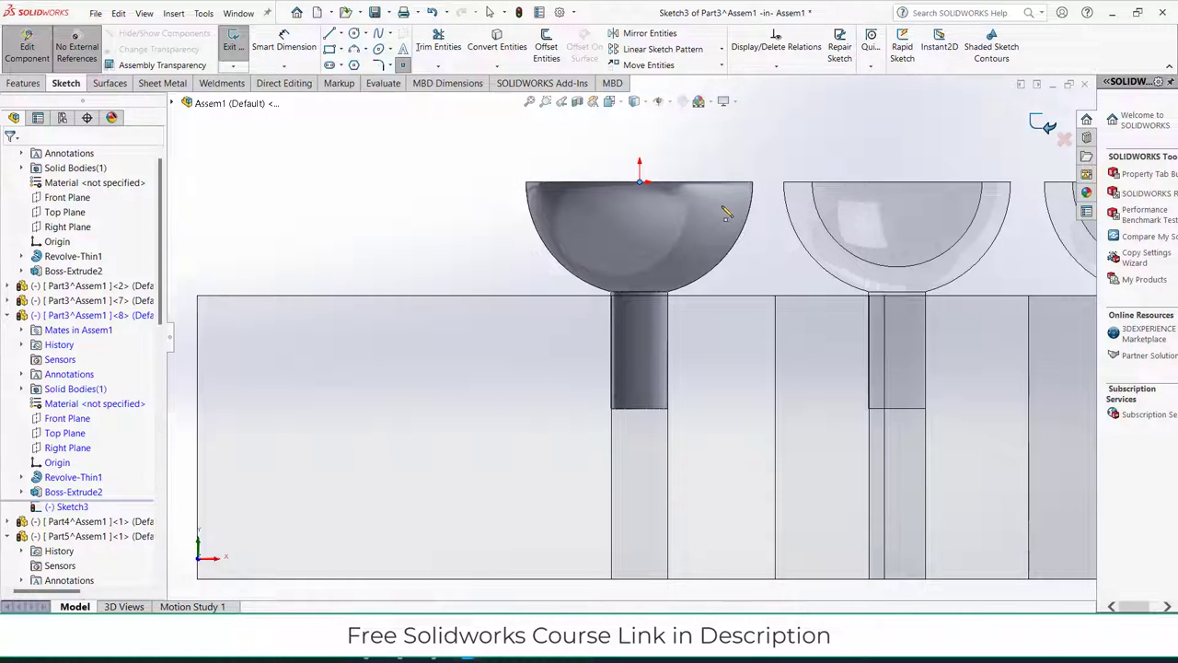
pyautogui.hotkey('ctrl', 'b')
pyautogui.scroll(3, 709, 231)
pyautogui.moveTo(694, 247); pyautogui.dragTo(699, 257, button='middle')
pyautogui.scroll(3, 700, 257)
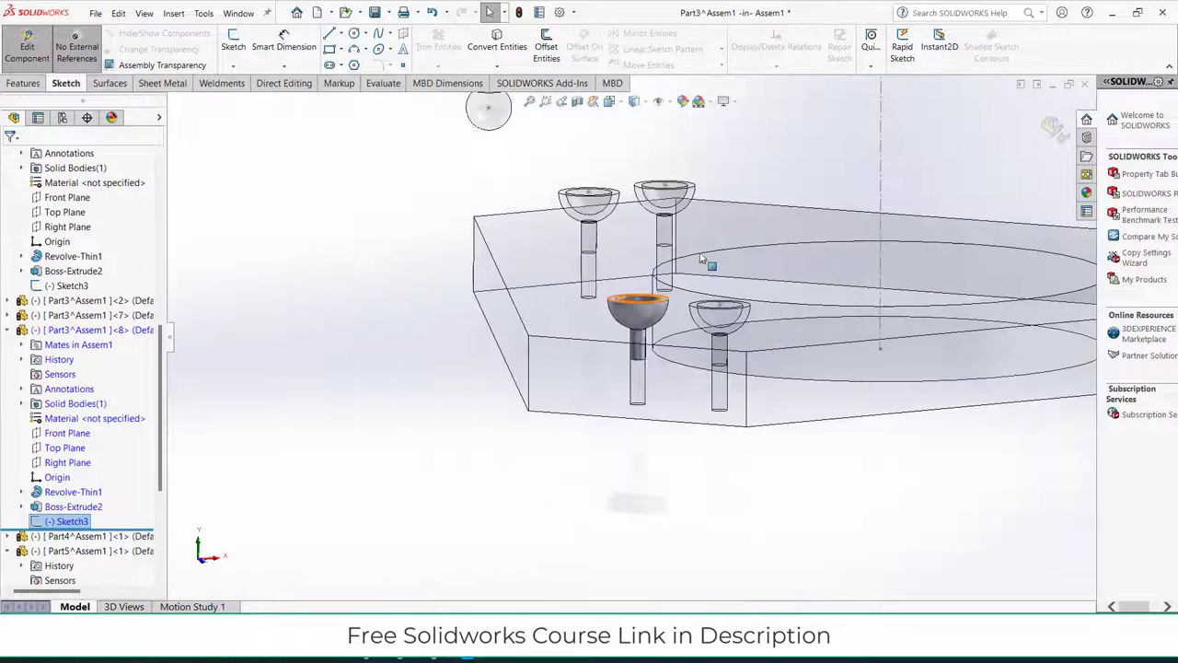
pyautogui.click(1047, 130)
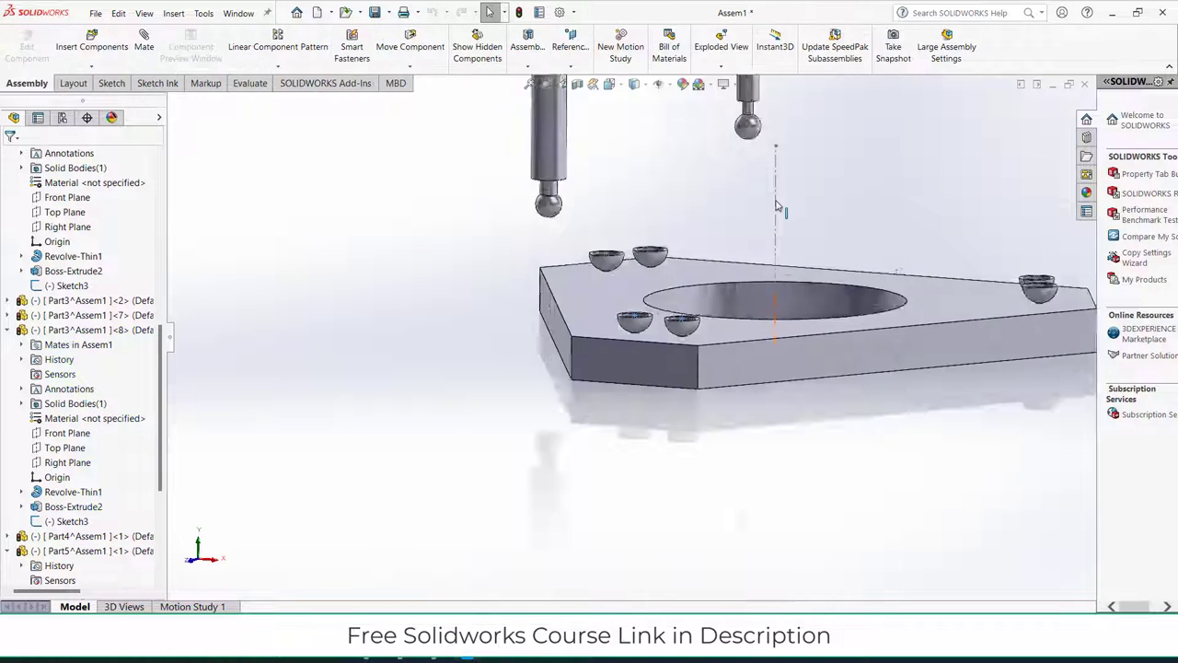
# Mate the hollow rod's ball centre point coincident with the centre point of the lower plate's cup.
pyautogui.scroll(-2, 634, 302)
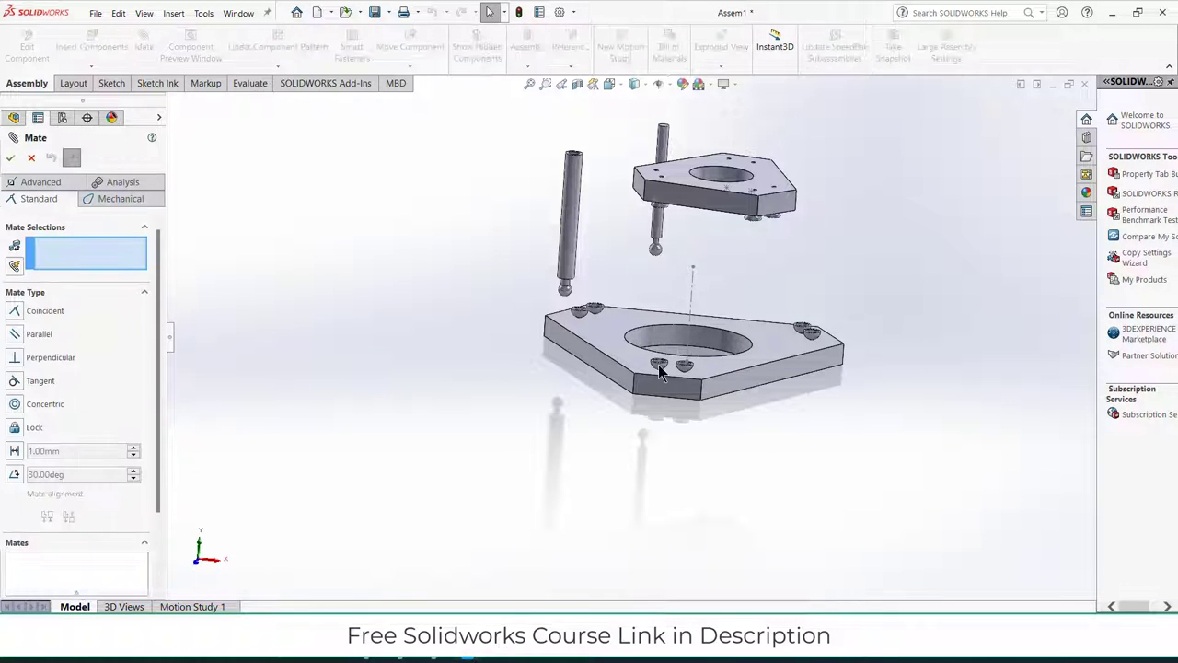
pyautogui.scroll(-4, 659, 368)
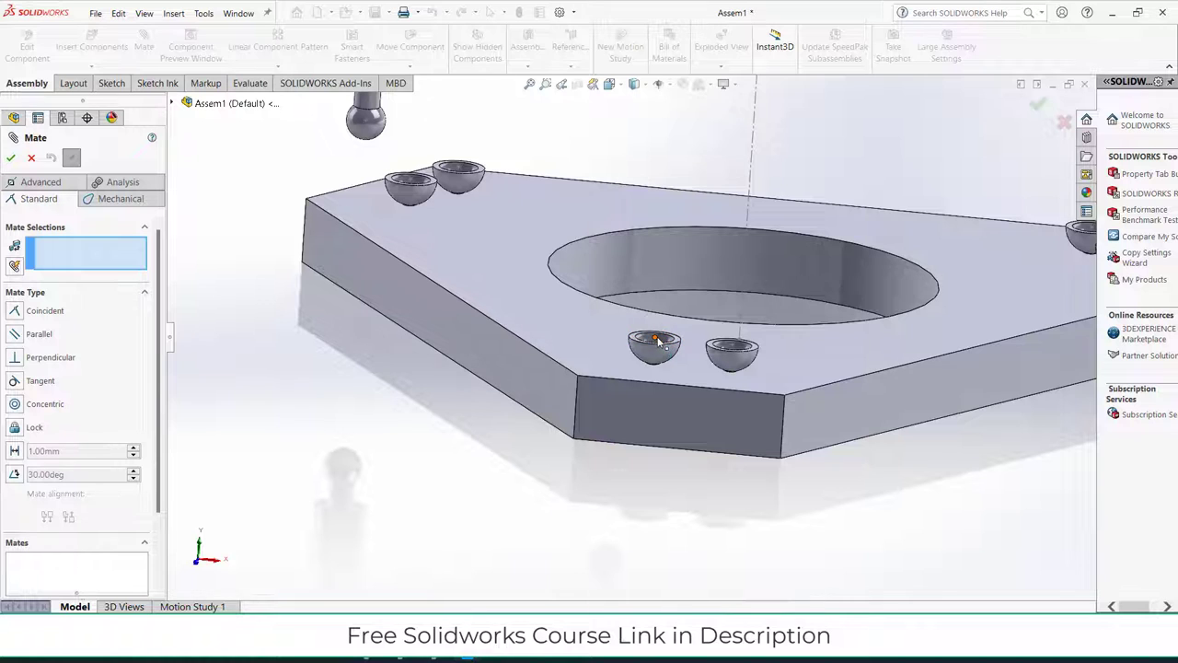
pyautogui.click(657, 340)
pyautogui.scroll(3, 657, 340)
pyautogui.scroll(-3, 500, 204)
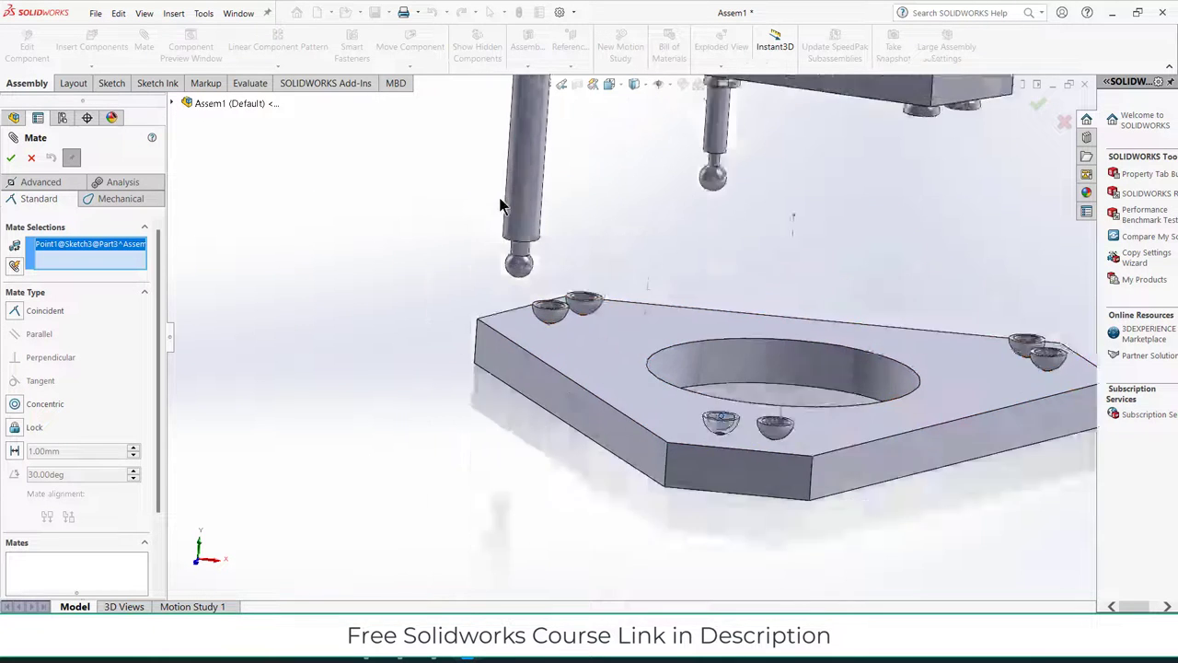
pyautogui.scroll(-2, 500, 204)
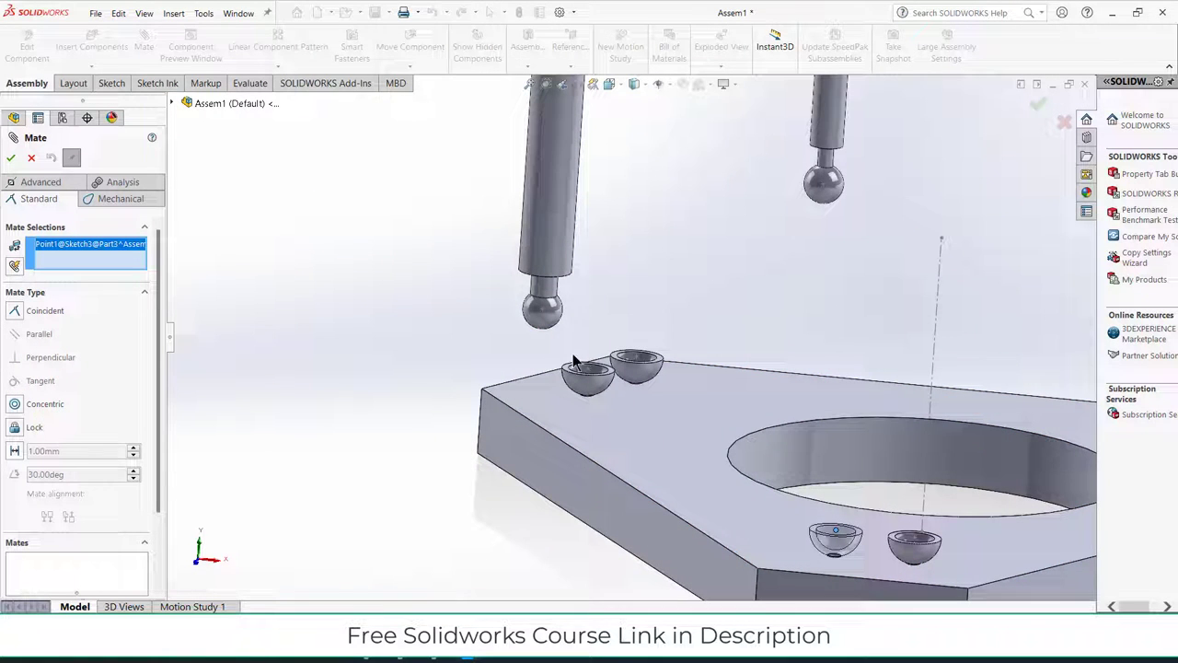
pyautogui.click(543, 315)
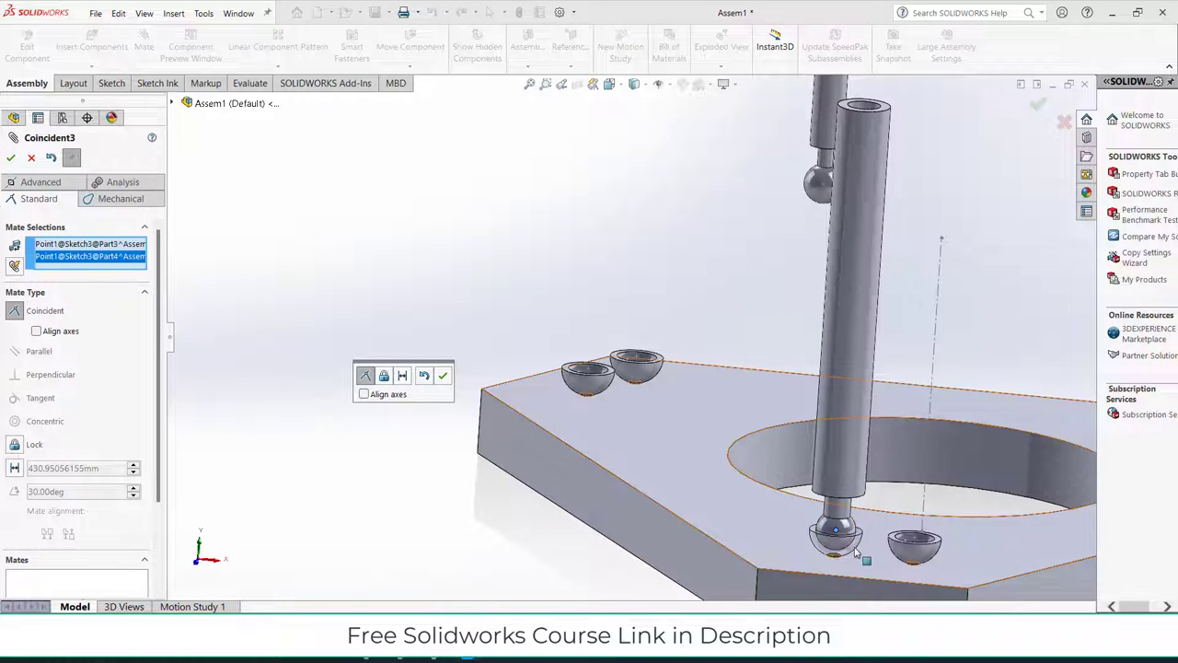
pyautogui.scroll(2, 773, 323)
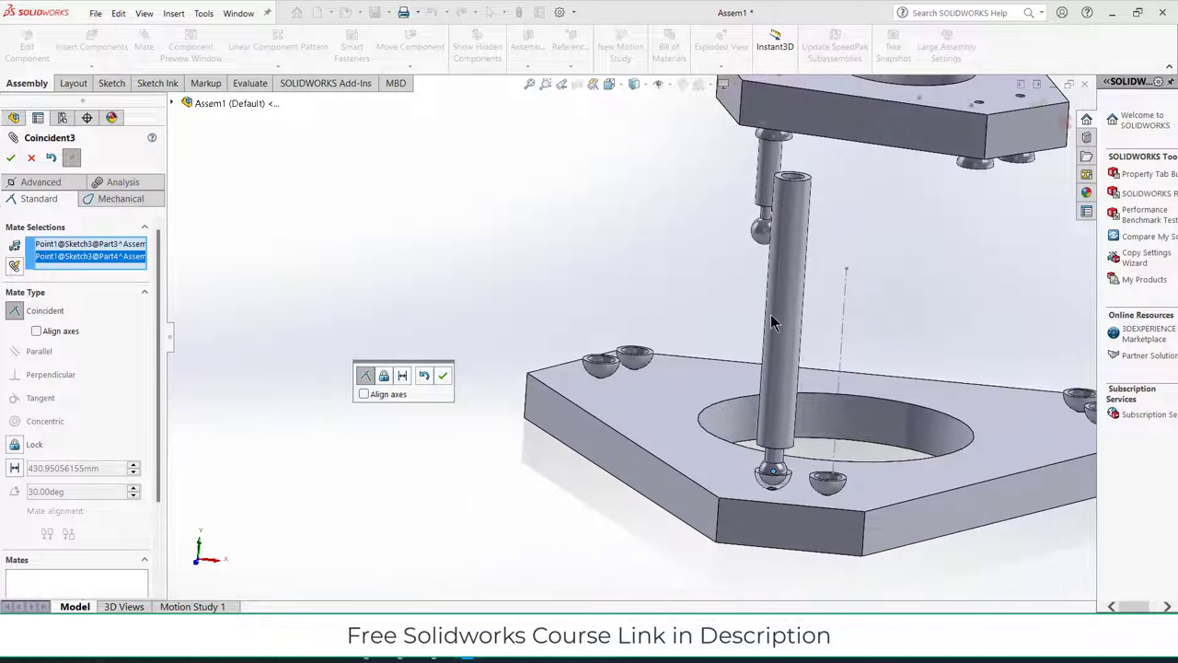
pyautogui.click(445, 376)
pyautogui.moveTo(710, 308); pyautogui.dragTo(755, 317, button='middle')
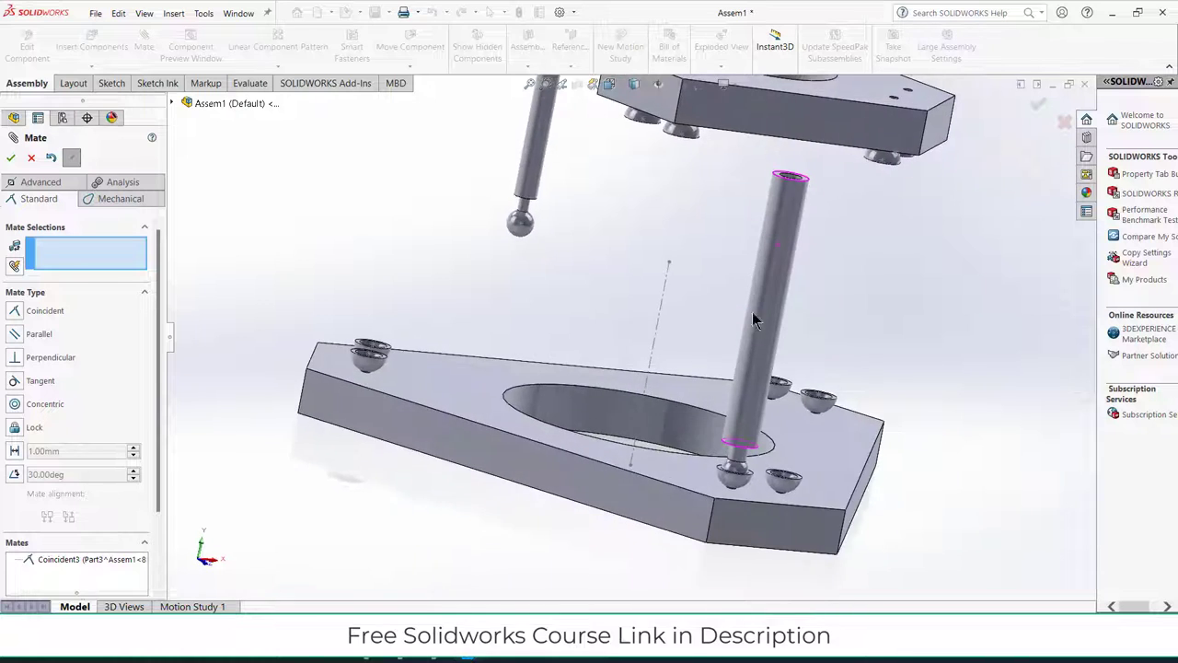
pyautogui.scroll(4, 736, 293)
pyautogui.scroll(-4, 681, 263)
pyautogui.press('f')
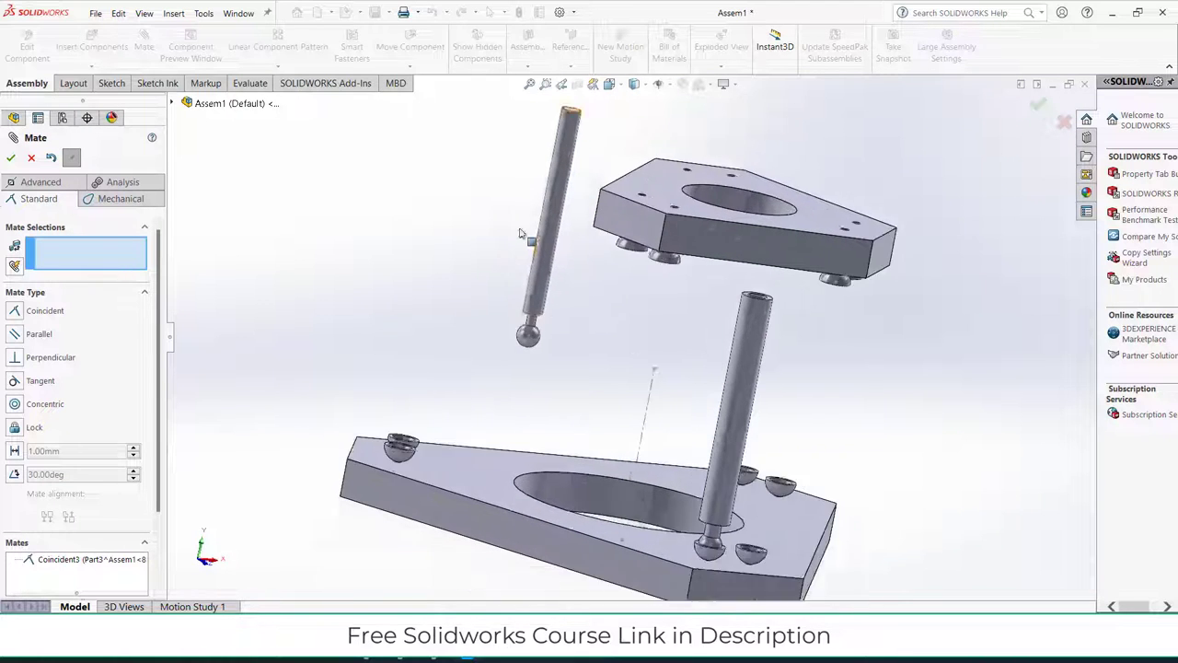
pyautogui.press('Escape')
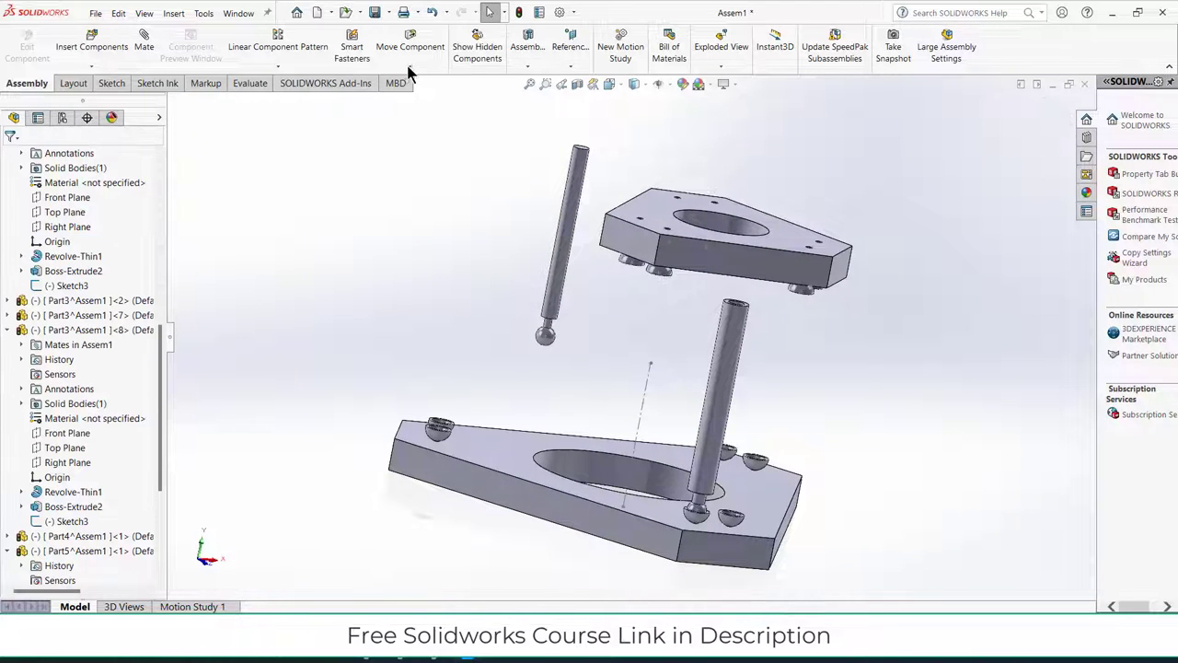
# Rotate the solid ball-ended rod freely until its ball end points upward.
pyautogui.click(409, 66)
pyautogui.moveTo(564, 221); pyautogui.dragTo(541, 161)
pyautogui.moveTo(623, 246); pyautogui.dragTo(554, 83)
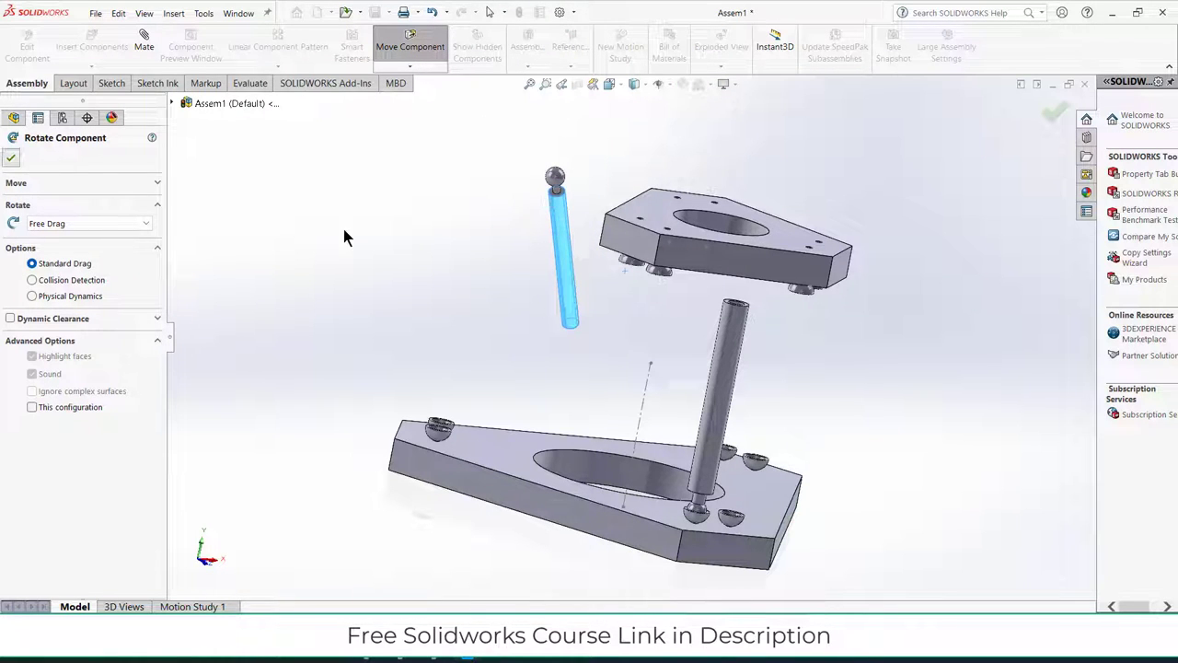
pyautogui.press('Escape')
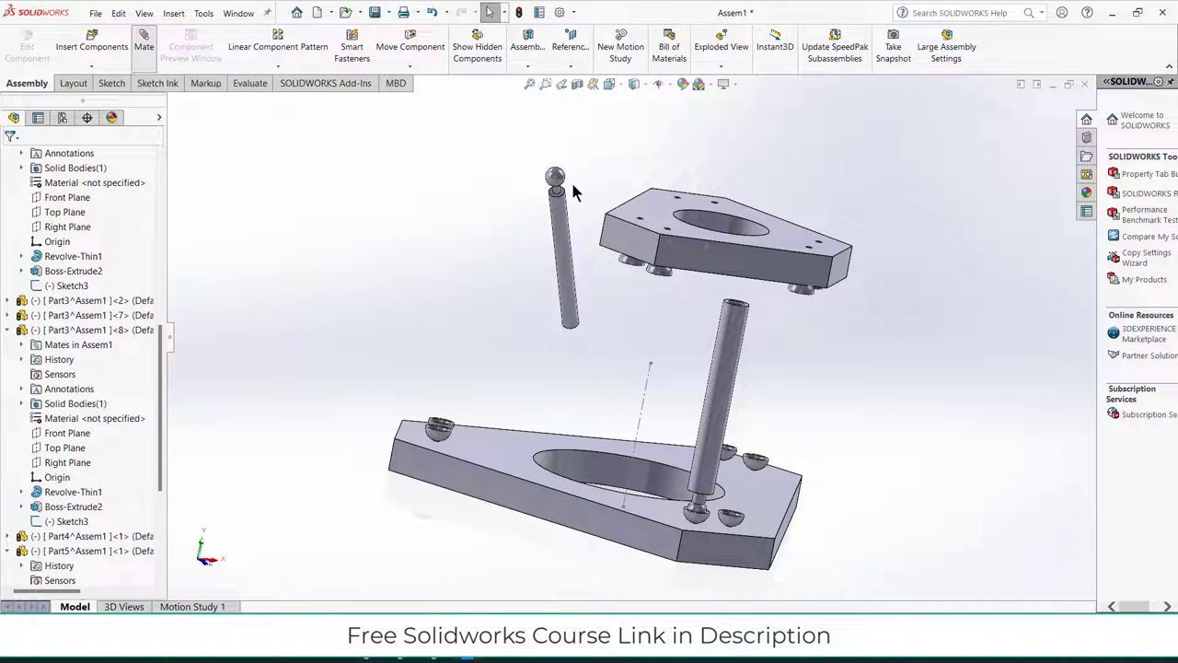
# Mate the solid rod's ball centre point coincident with the centre point of a cup under the upper plate.
pyautogui.press('m')
pyautogui.scroll(-5, 566, 183)
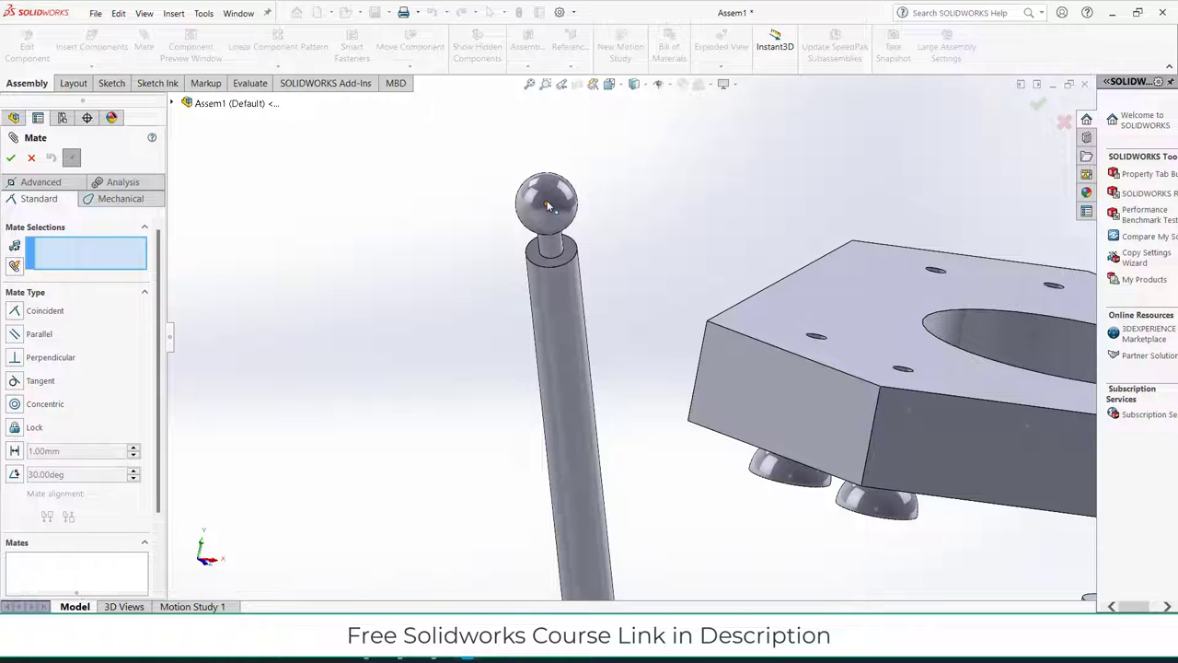
pyautogui.click(546, 202)
pyautogui.scroll(1, 834, 499)
pyautogui.click(802, 457)
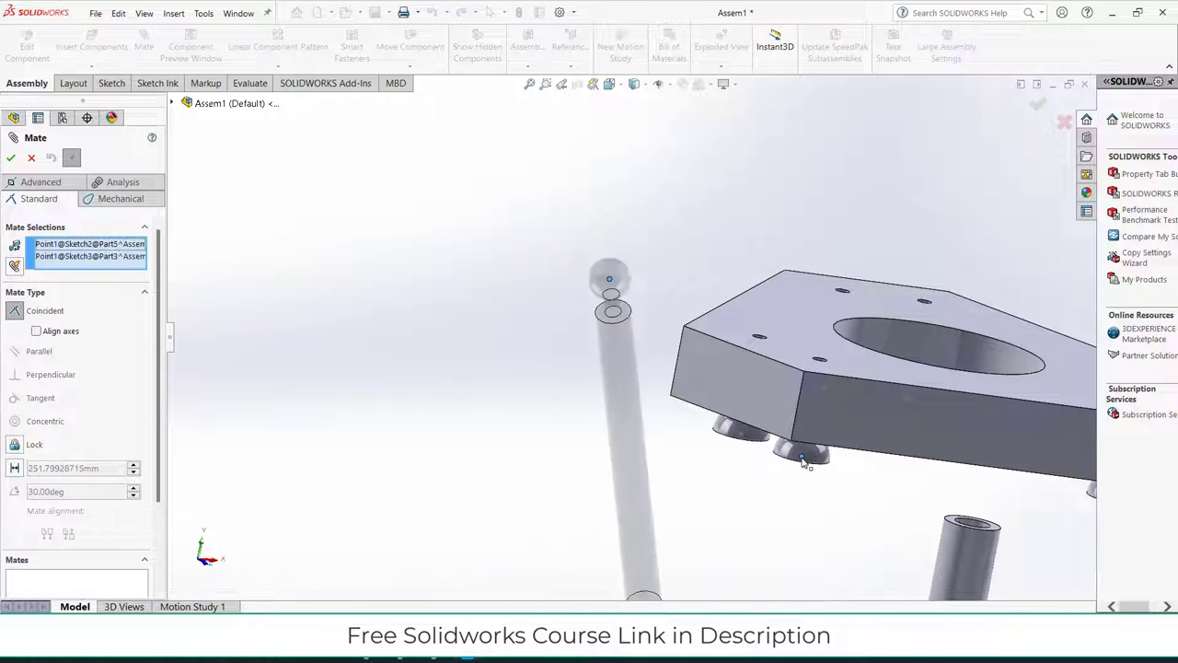
pyautogui.click(915, 486)
# Add a concentric mate between the solid rod's cylindrical face and the hollow rod's bore.
pyautogui.scroll(2, 886, 523)
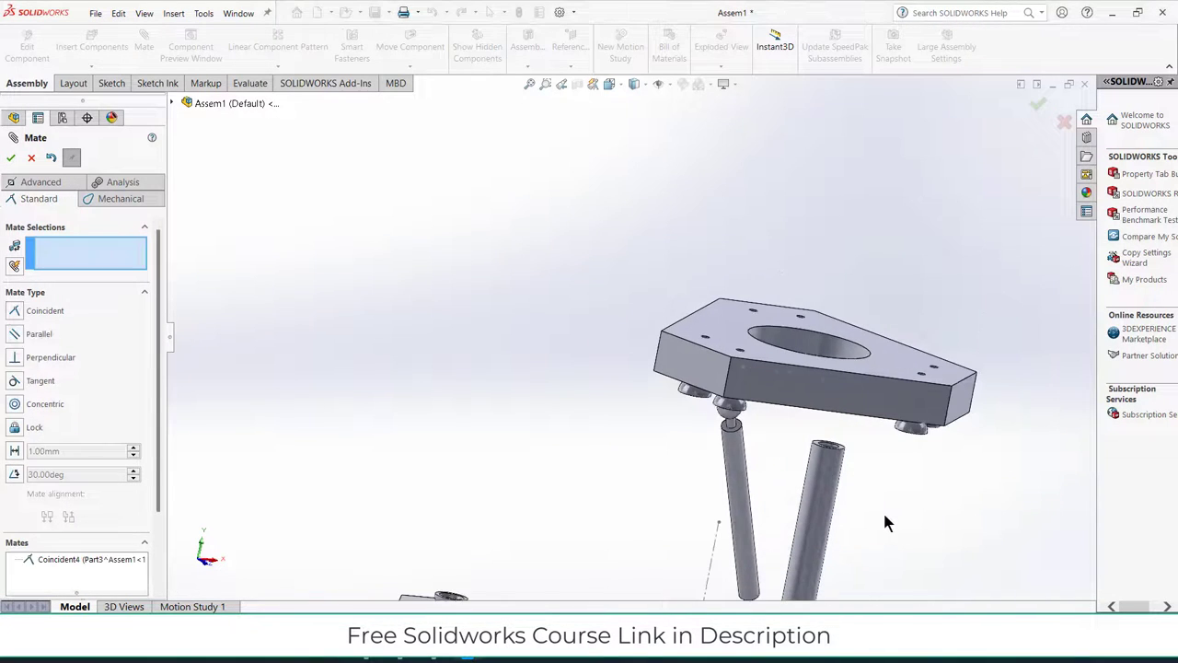
pyautogui.click(742, 494)
pyautogui.scroll(-5, 814, 443)
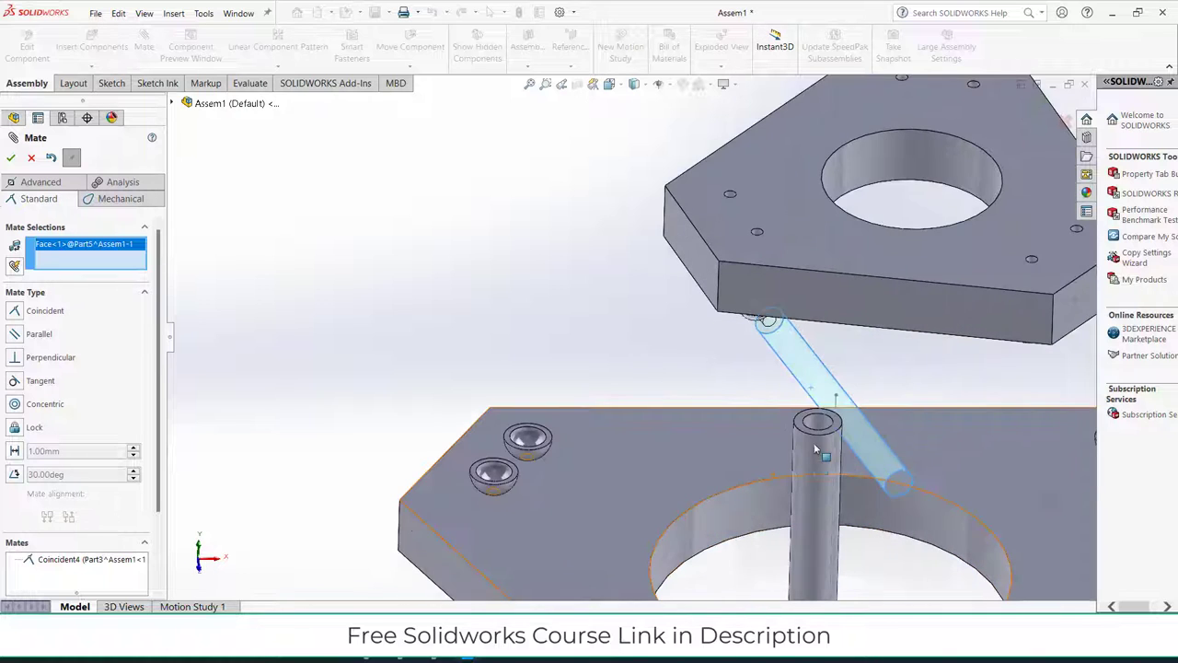
pyautogui.click(818, 429)
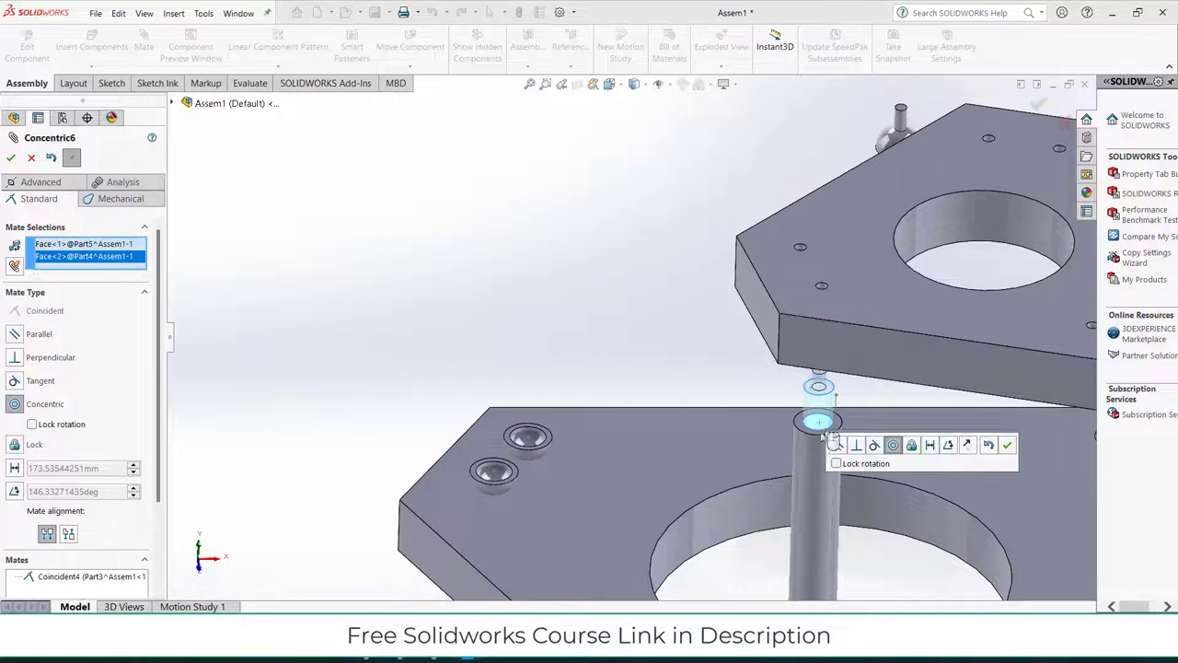
pyautogui.click(1008, 445)
pyautogui.scroll(4, 967, 423)
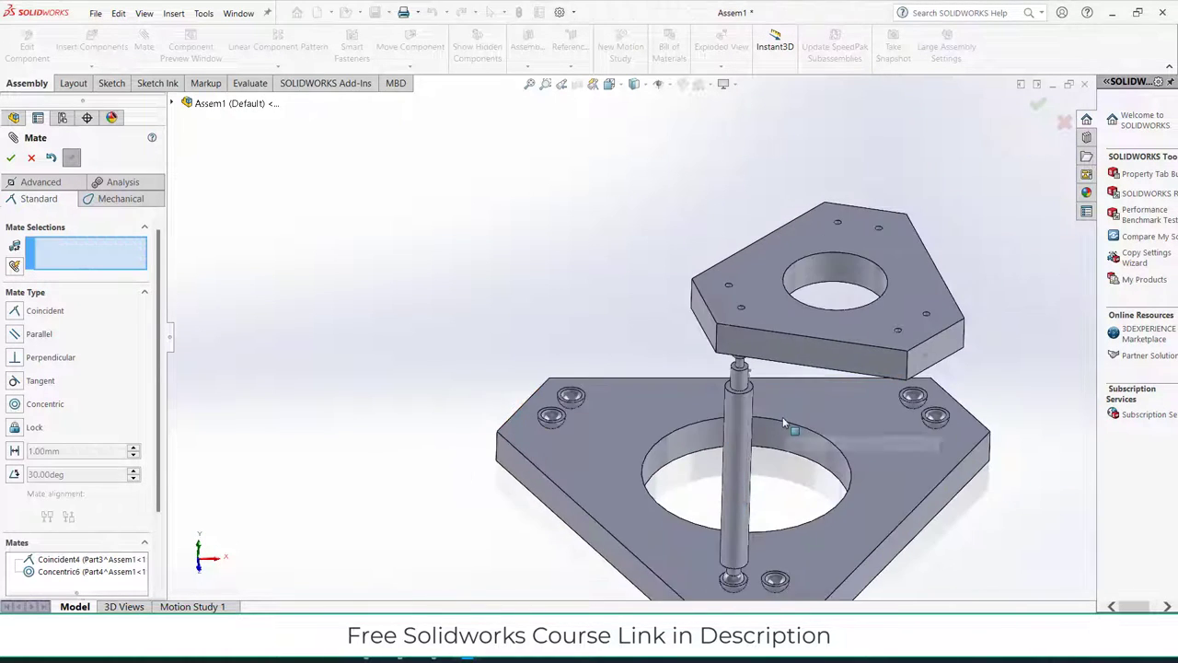
pyautogui.moveTo(761, 328); pyautogui.dragTo(665, 303)
pyautogui.moveTo(716, 358); pyautogui.dragTo(778, 362, button='middle')
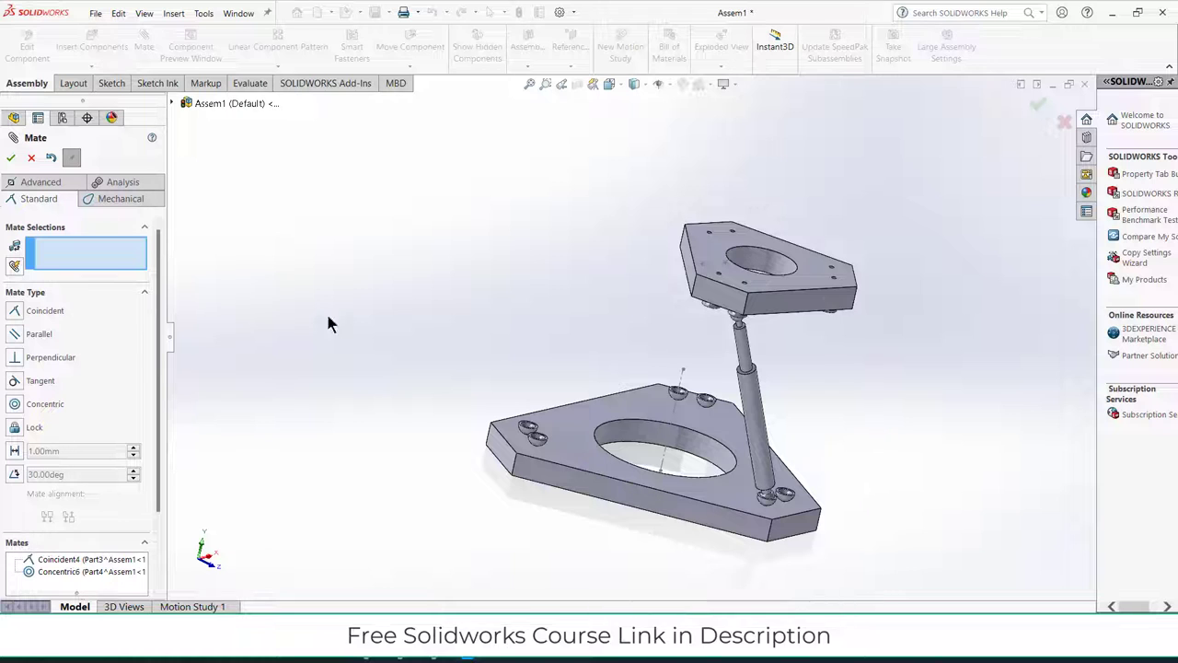
pyautogui.press('Escape')
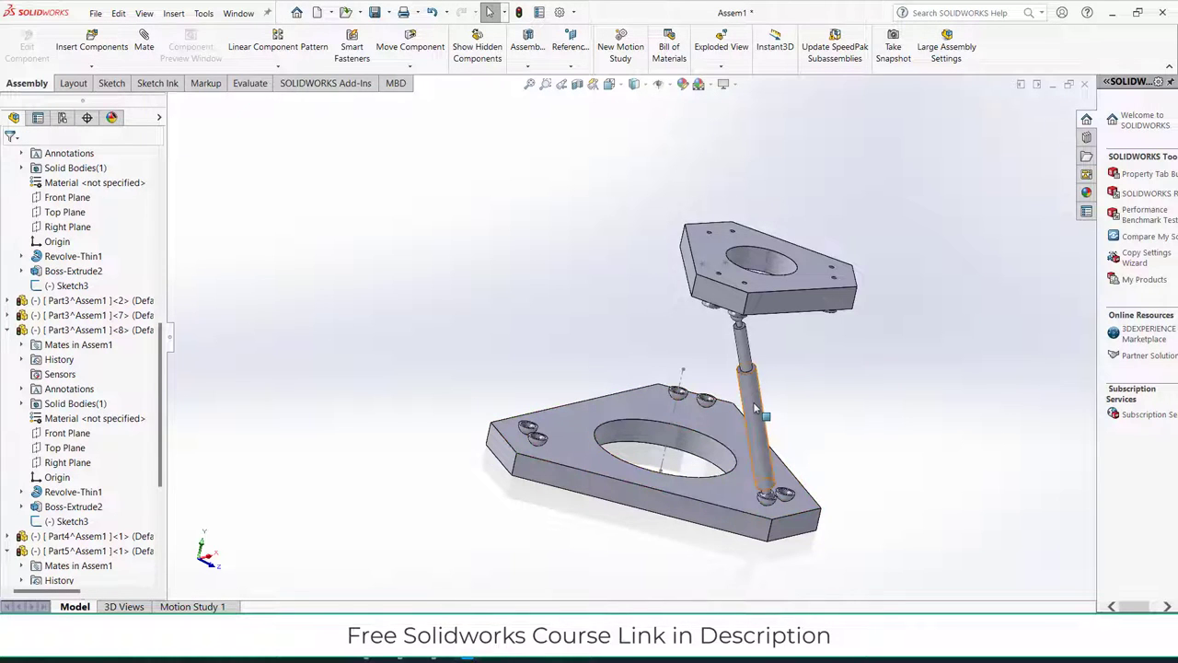
# Place one copy of the hollow rod and one copy of the solid rod in free space beside the plates.
pyautogui.keyDown('ctrl'); pyautogui.moveTo(755, 405); pyautogui.dragTo(911, 386); pyautogui.keyUp('ctrl')
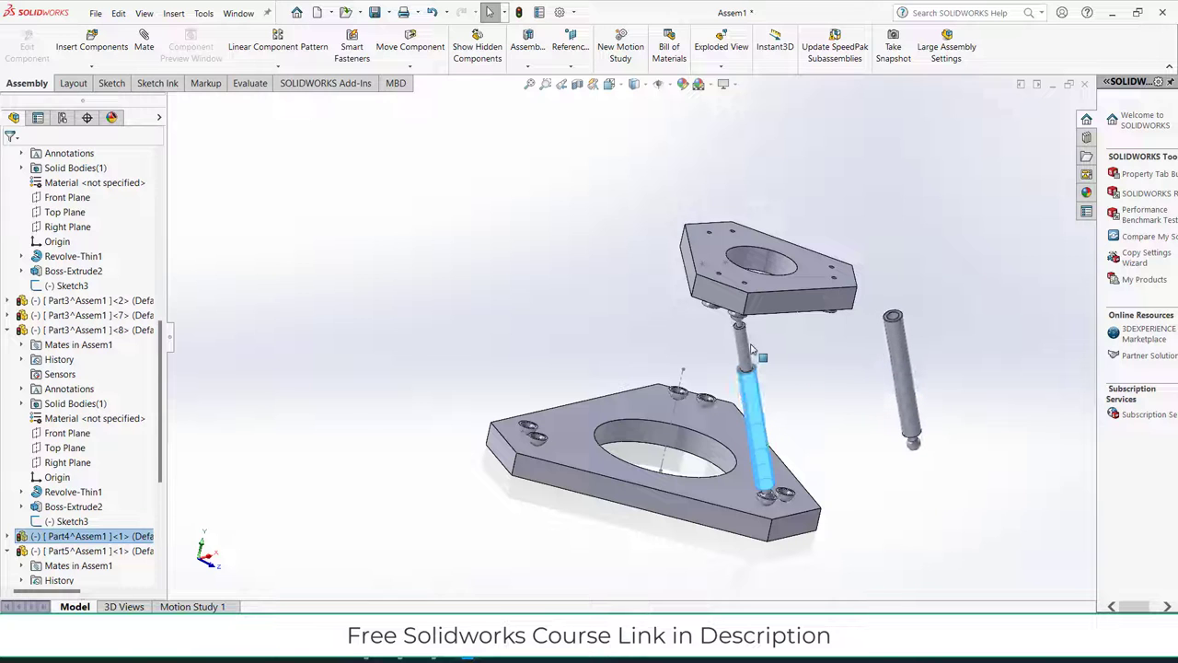
pyautogui.keyDown('ctrl'); pyautogui.moveTo(619, 281); pyautogui.dragTo(562, 267); pyautogui.keyUp('ctrl')
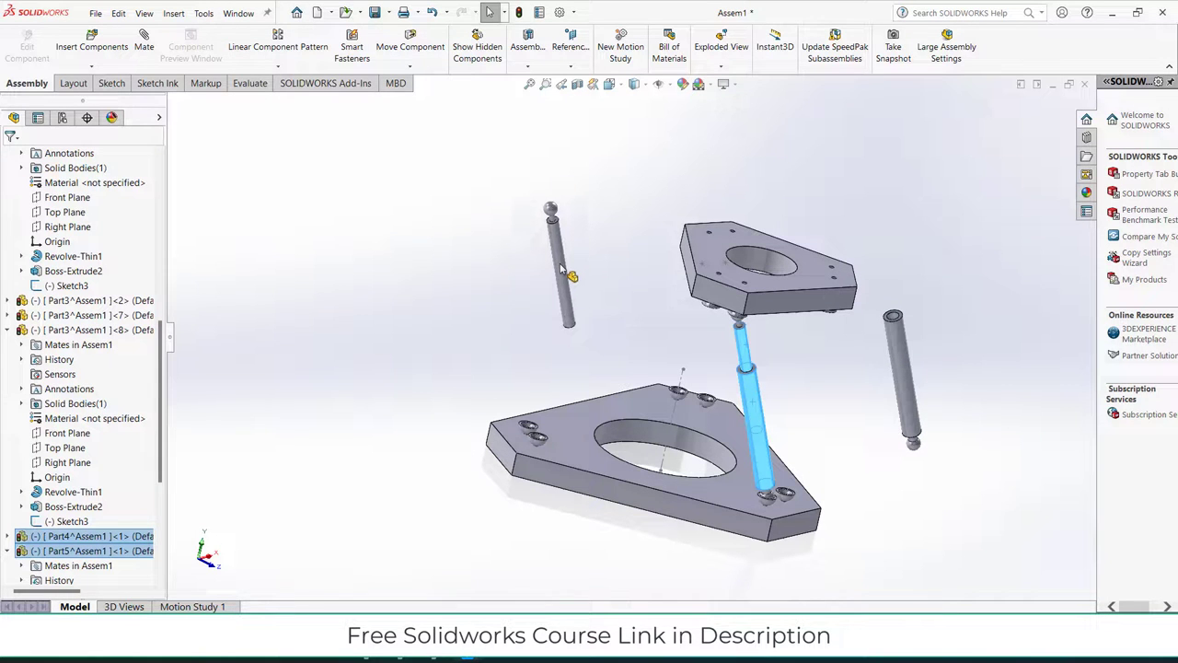
pyautogui.click(665, 307)
pyautogui.moveTo(680, 313); pyautogui.dragTo(625, 305, button='middle')
# Place four more copies of the solid ball-ended rod in free space around the upper plate.
pyautogui.keyDown('ctrl'); pyautogui.moveTo(576, 270); pyautogui.dragTo(647, 195); pyautogui.keyUp('ctrl')
pyautogui.keyDown('ctrl'); pyautogui.moveTo(647, 195); pyautogui.dragTo(700, 201); pyautogui.keyUp('ctrl')
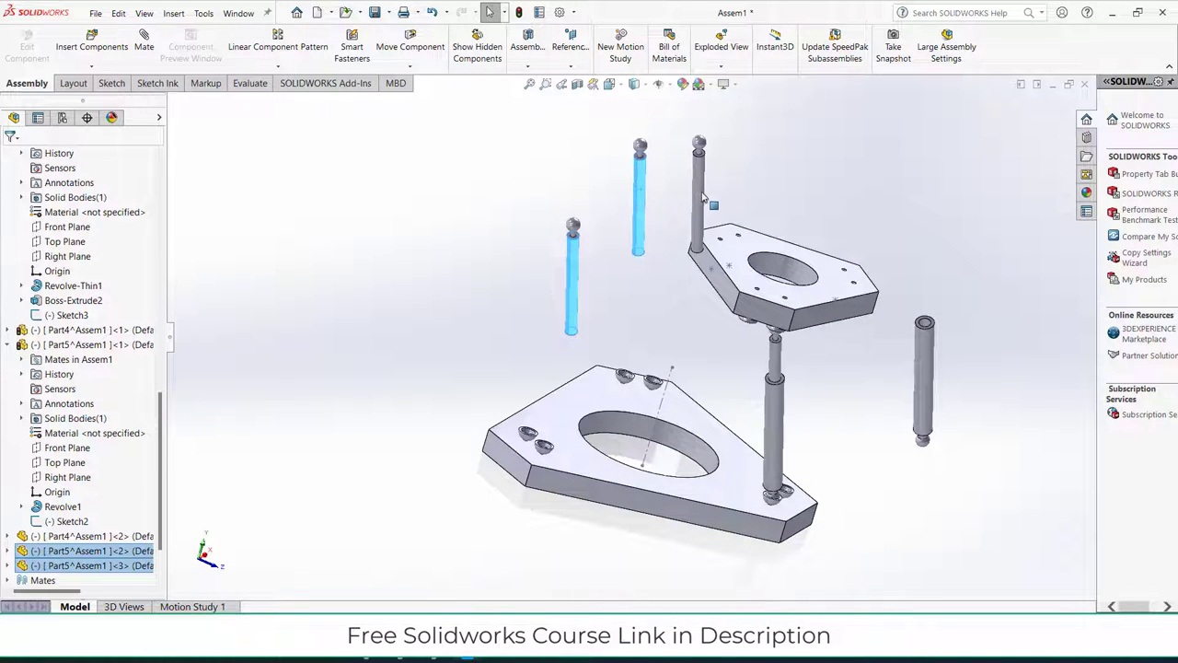
pyautogui.keyDown('ctrl'); pyautogui.moveTo(785, 221); pyautogui.dragTo(877, 235); pyautogui.keyUp('ctrl')
pyautogui.keyDown('ctrl'); pyautogui.moveTo(878, 235); pyautogui.dragTo(893, 244); pyautogui.keyUp('ctrl')
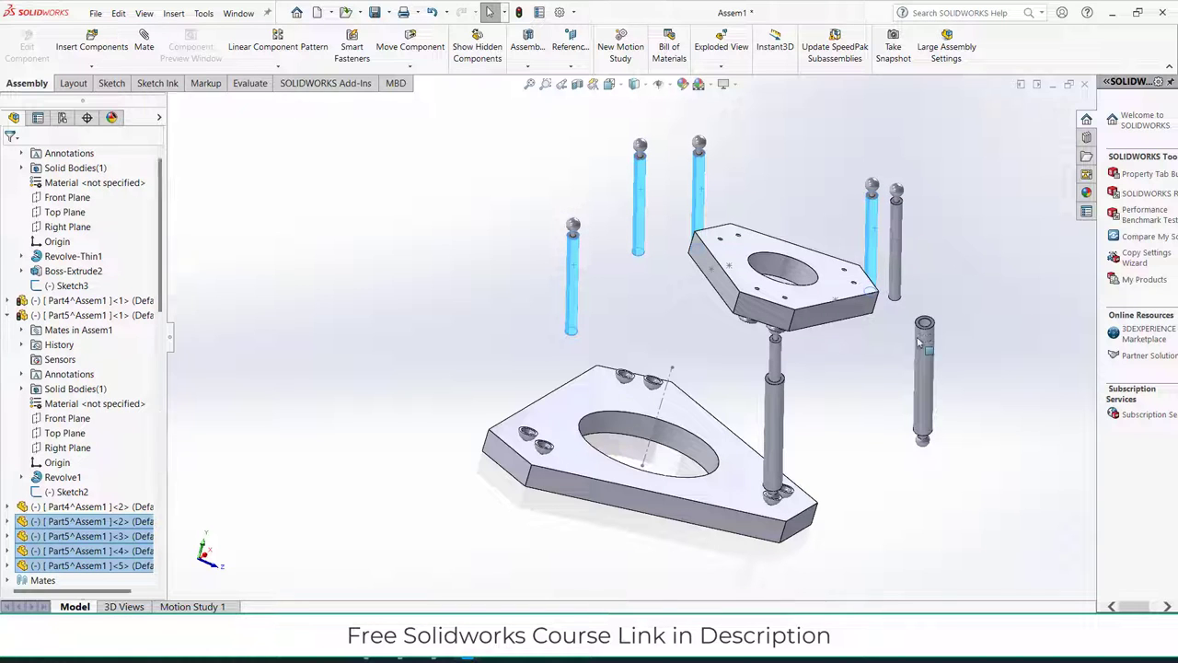
pyautogui.keyDown('ctrl'); pyautogui.moveTo(919, 342); pyautogui.dragTo(919, 342); pyautogui.keyUp('ctrl')
pyautogui.moveTo(834, 395); pyautogui.dragTo(754, 395, button='middle')
pyautogui.click(837, 395)
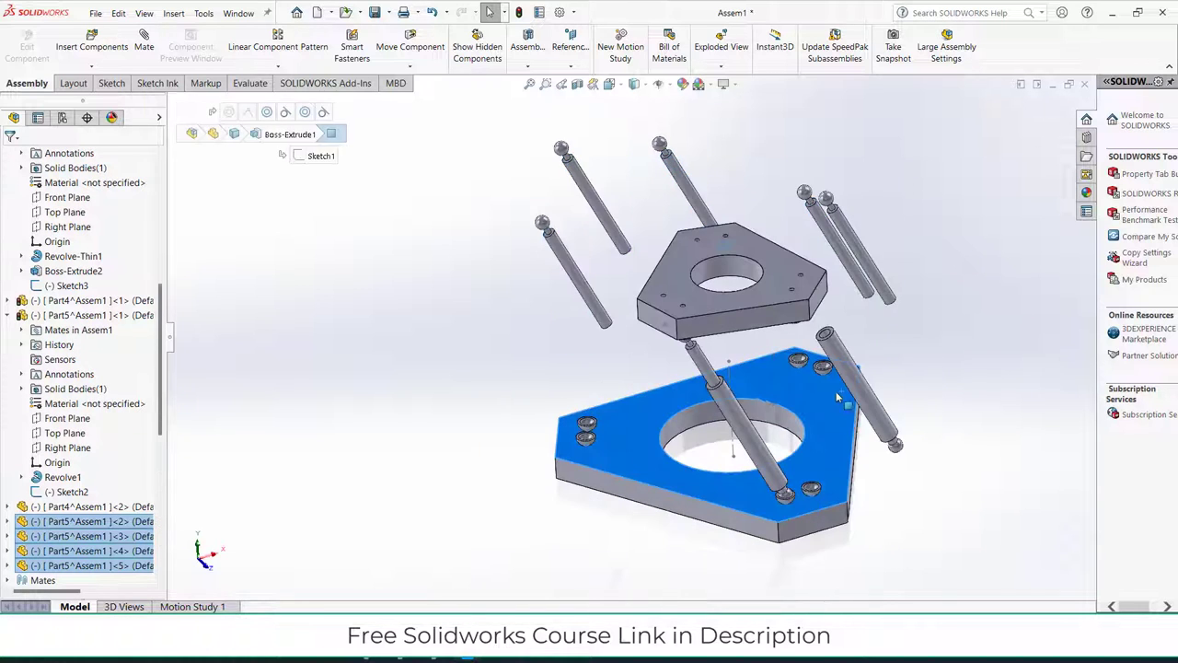
# Mate a loose solid rod's ball centre coincident with the centre of the free cup beside the assembled leg under the upper plate.
pyautogui.moveTo(594, 289); pyautogui.dragTo(544, 256, button='middle')
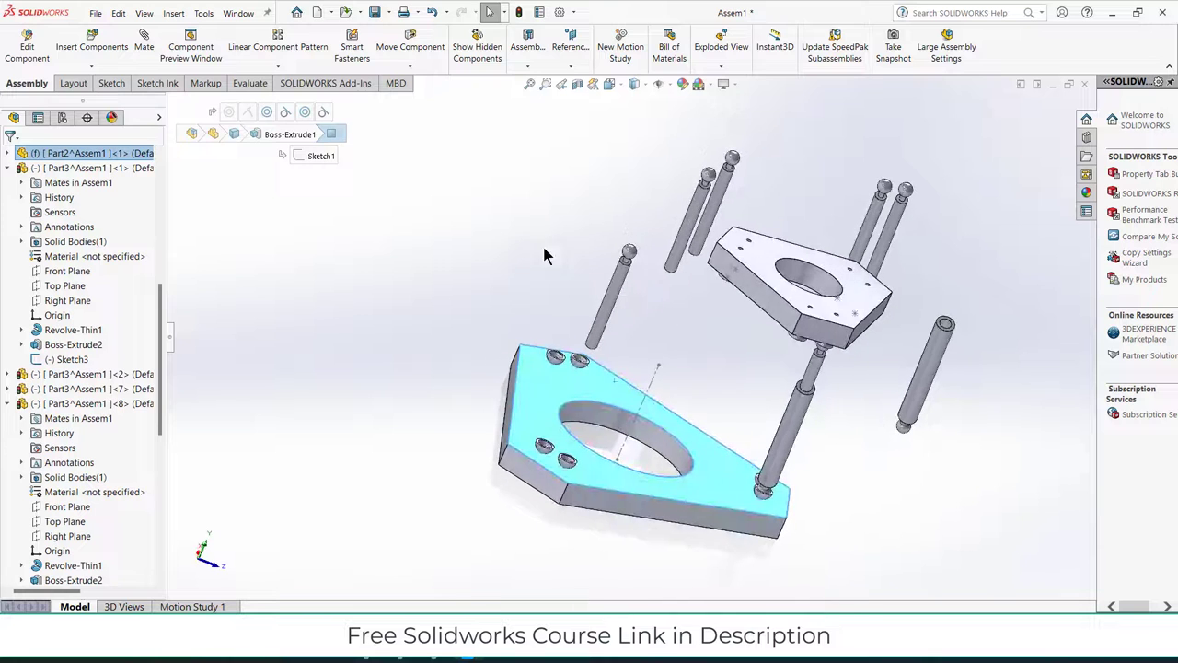
pyautogui.click(439, 240)
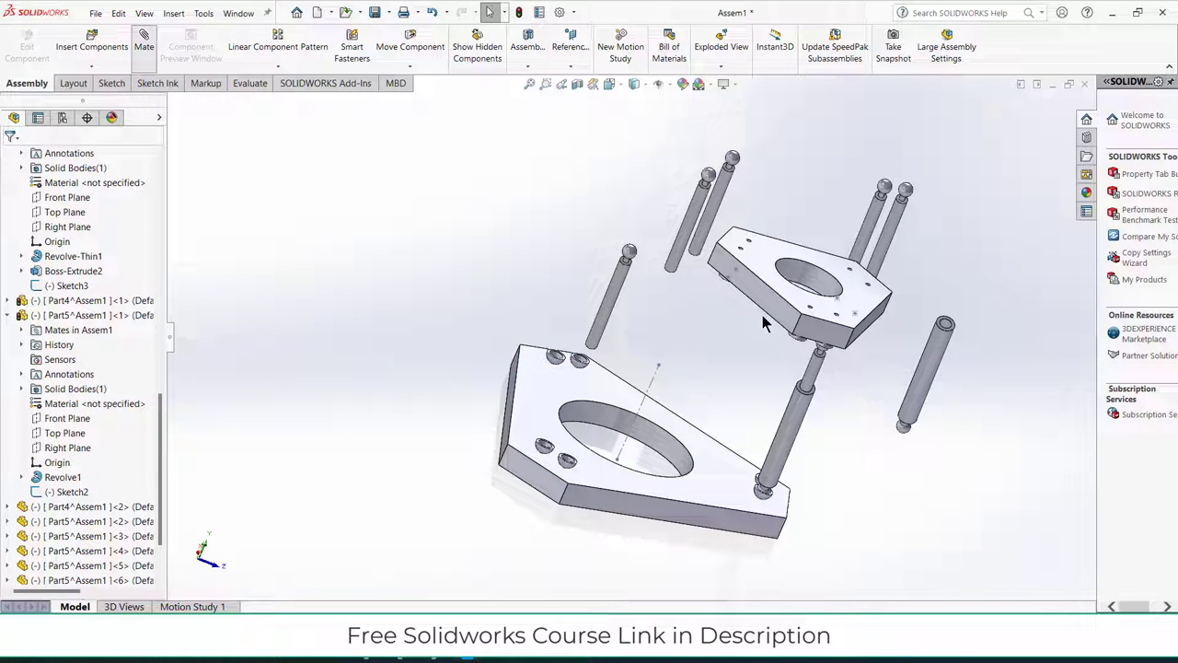
pyautogui.press('m')
pyautogui.scroll(-5, 624, 272)
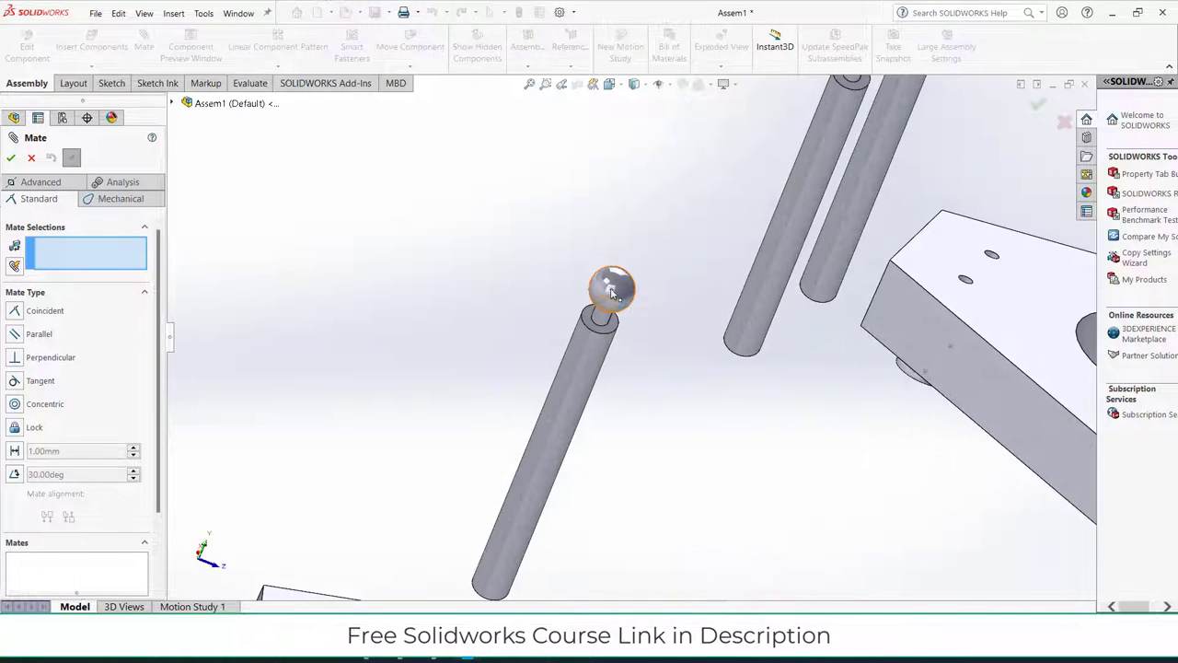
pyautogui.click(613, 293)
pyautogui.scroll(3, 790, 396)
pyautogui.scroll(-4, 934, 472)
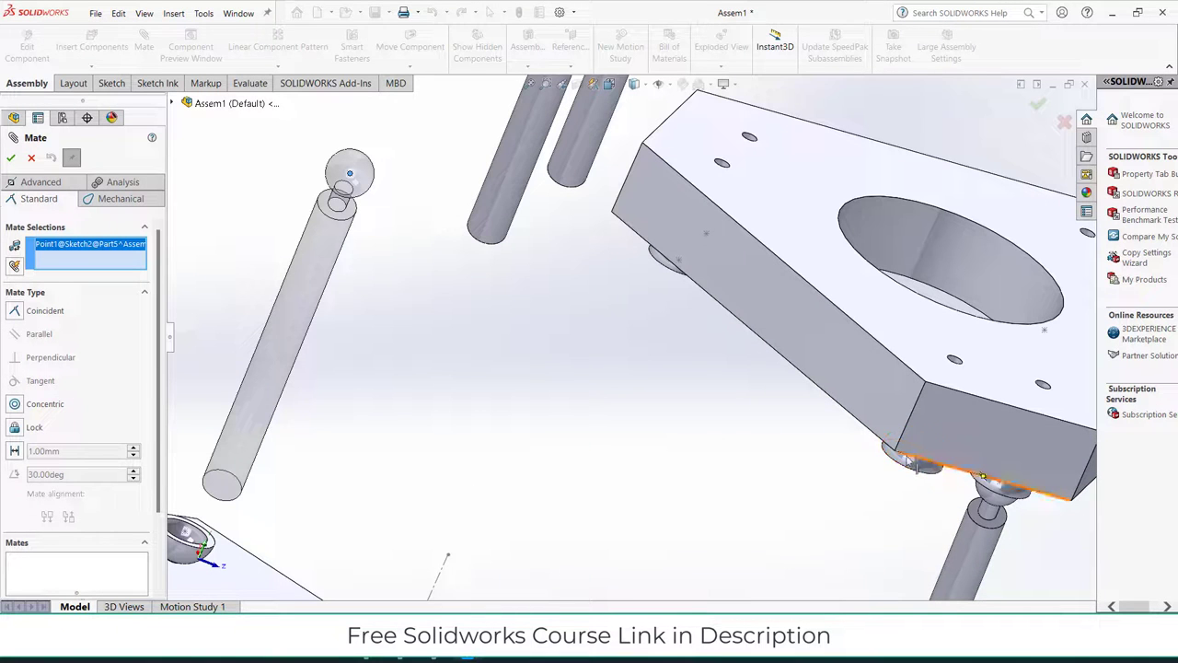
pyautogui.click(911, 458)
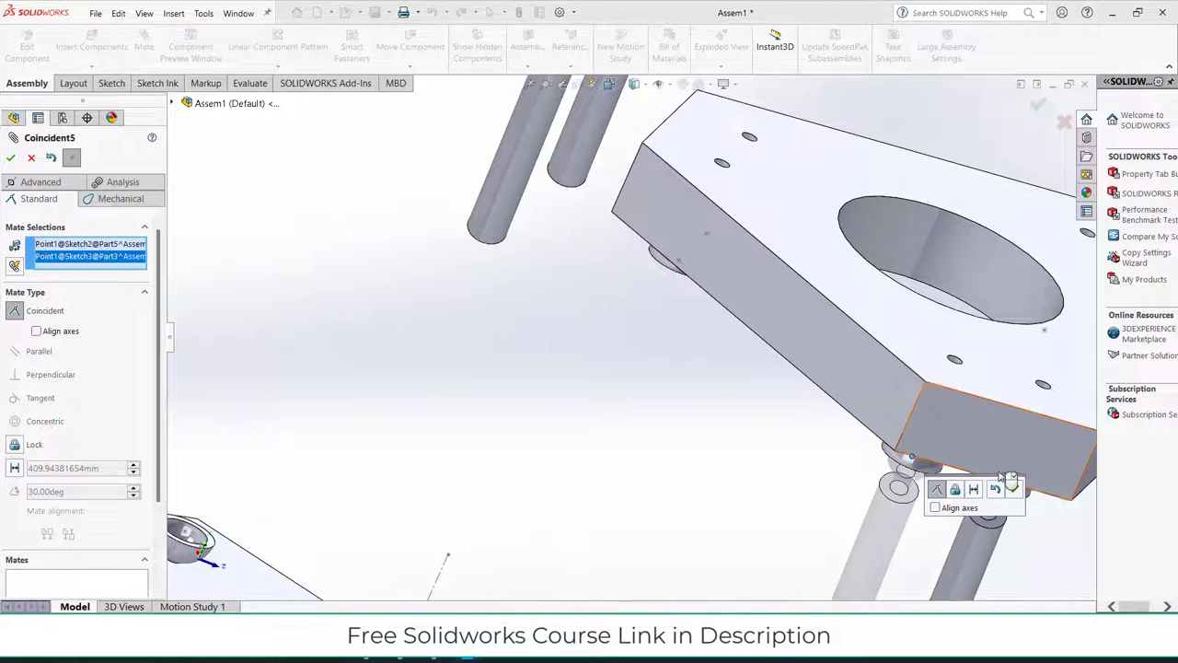
pyautogui.click(1015, 491)
pyautogui.scroll(4, 736, 394)
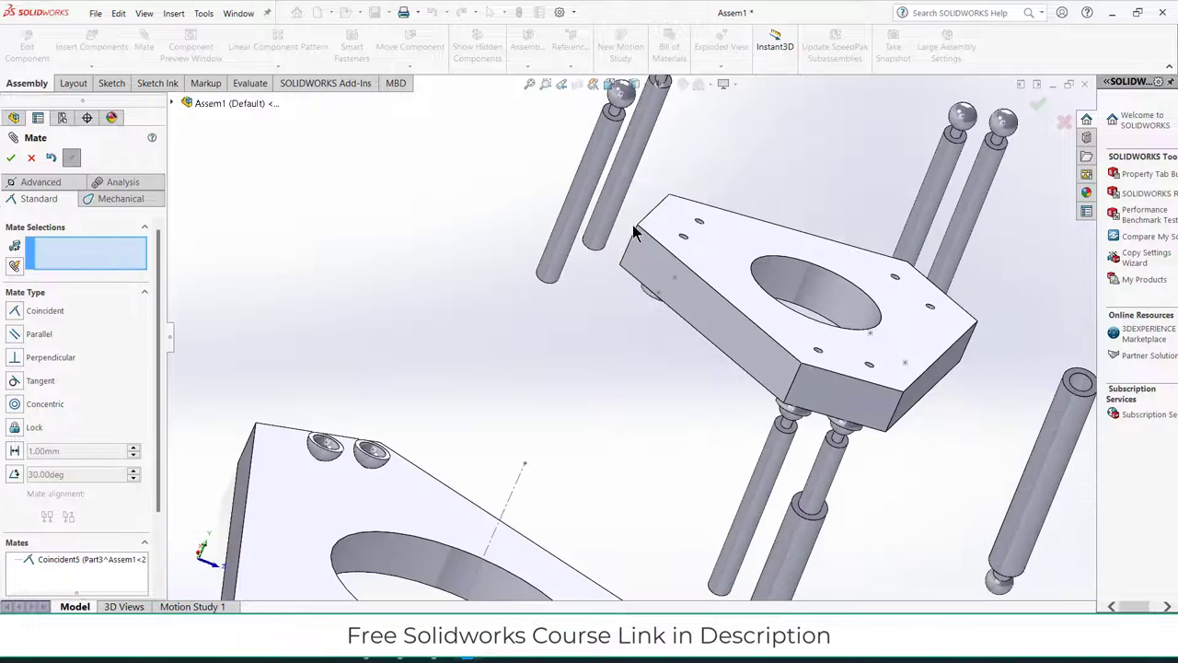
# Mate a second loose solid rod's ball centre coincident with the centre of a cup at another corner under the upper plate.
pyautogui.scroll(-4, 722, 246)
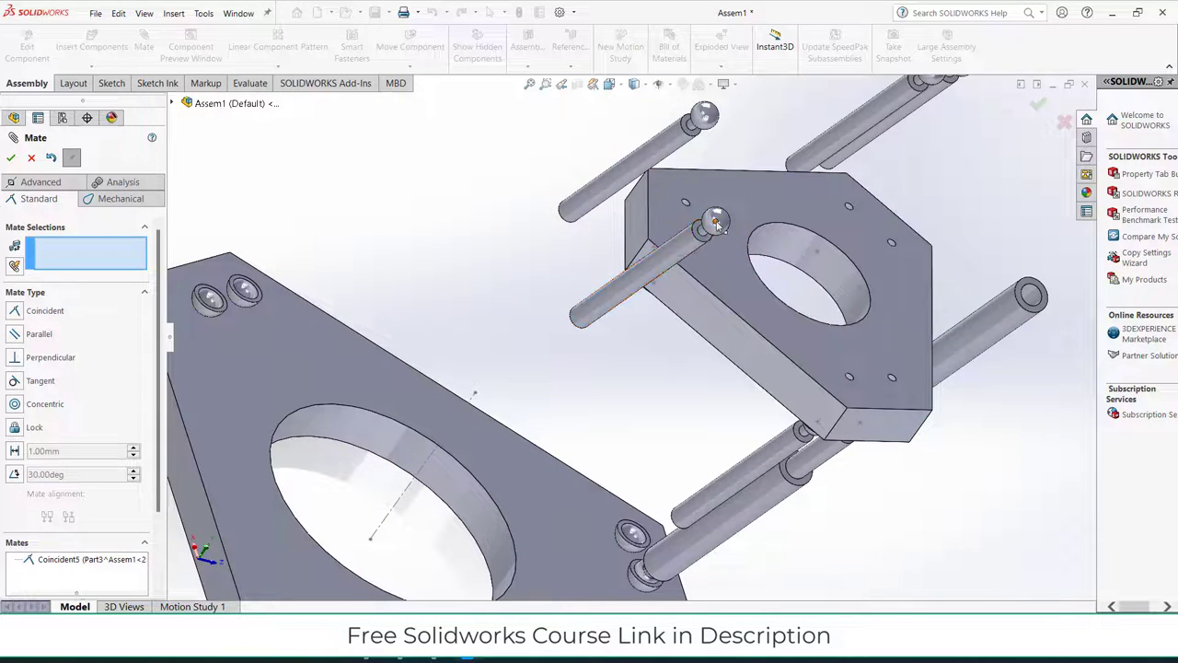
pyautogui.click(718, 226)
pyautogui.moveTo(718, 227); pyautogui.dragTo(620, 368, button='middle')
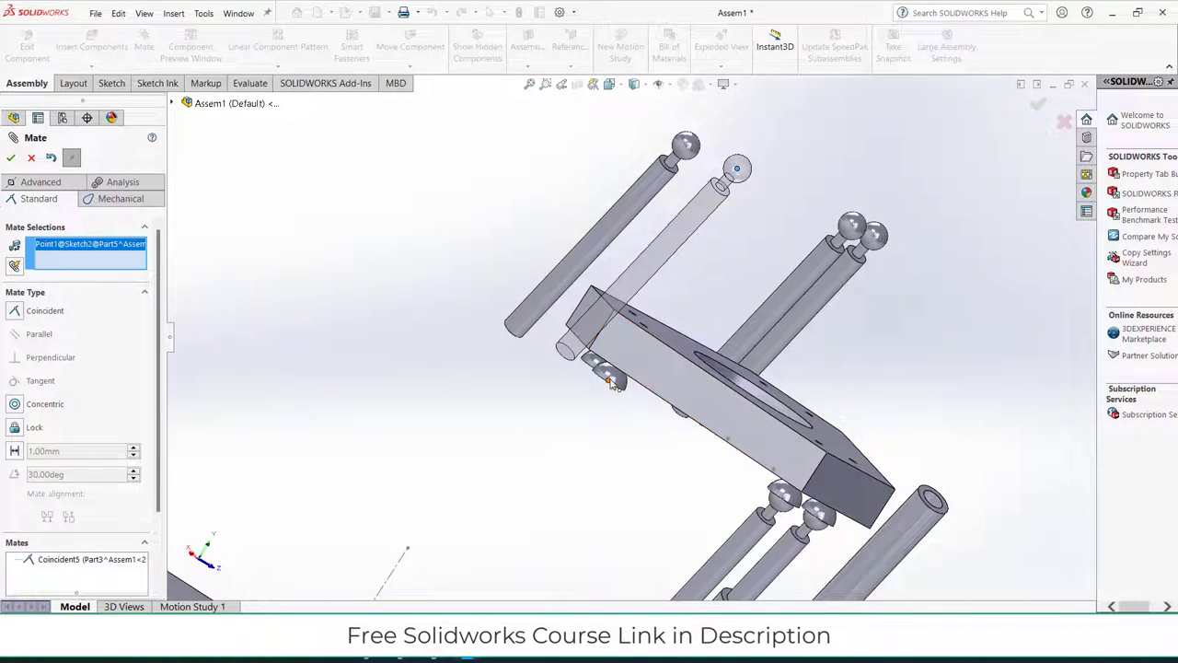
pyautogui.click(610, 380)
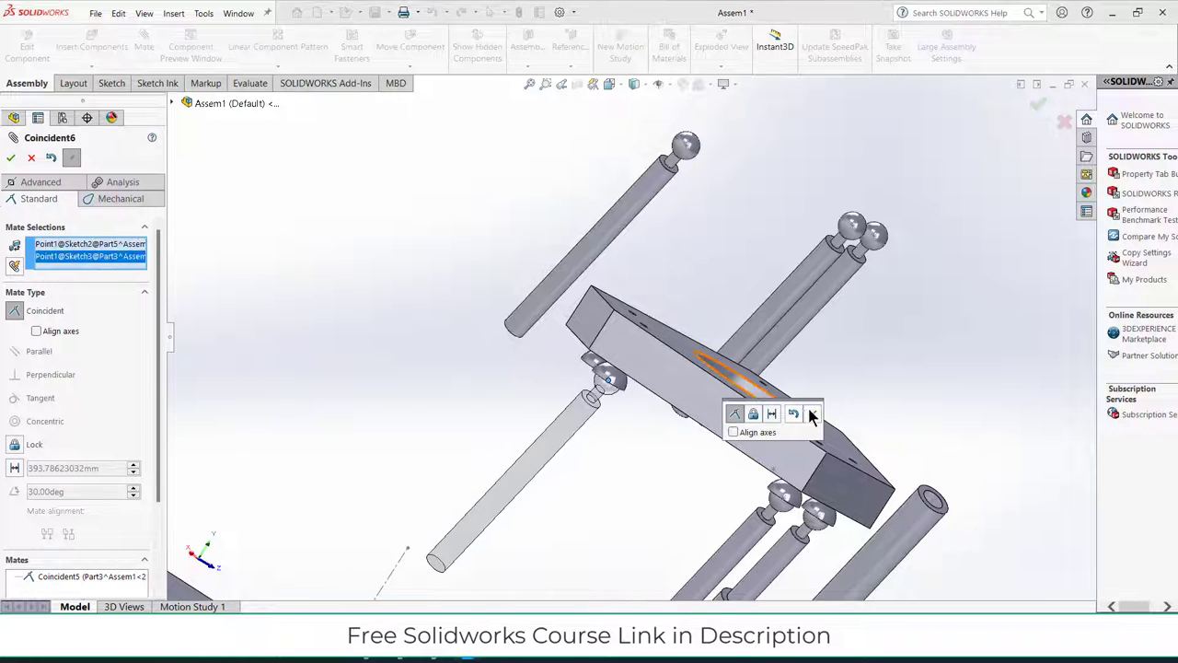
pyautogui.click(812, 416)
# Mate a third solid rod's ball centre coincident with the centre of the neighbouring cup at that same corner.
pyautogui.moveTo(812, 416); pyautogui.dragTo(770, 291, button='middle')
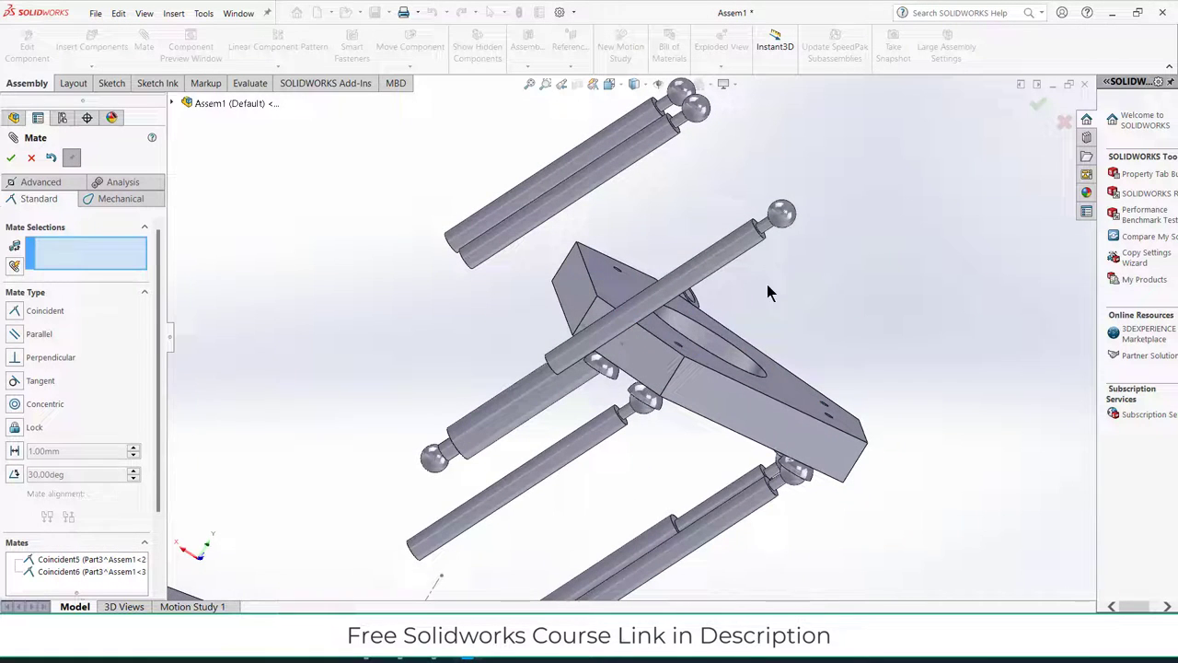
pyautogui.click(782, 214)
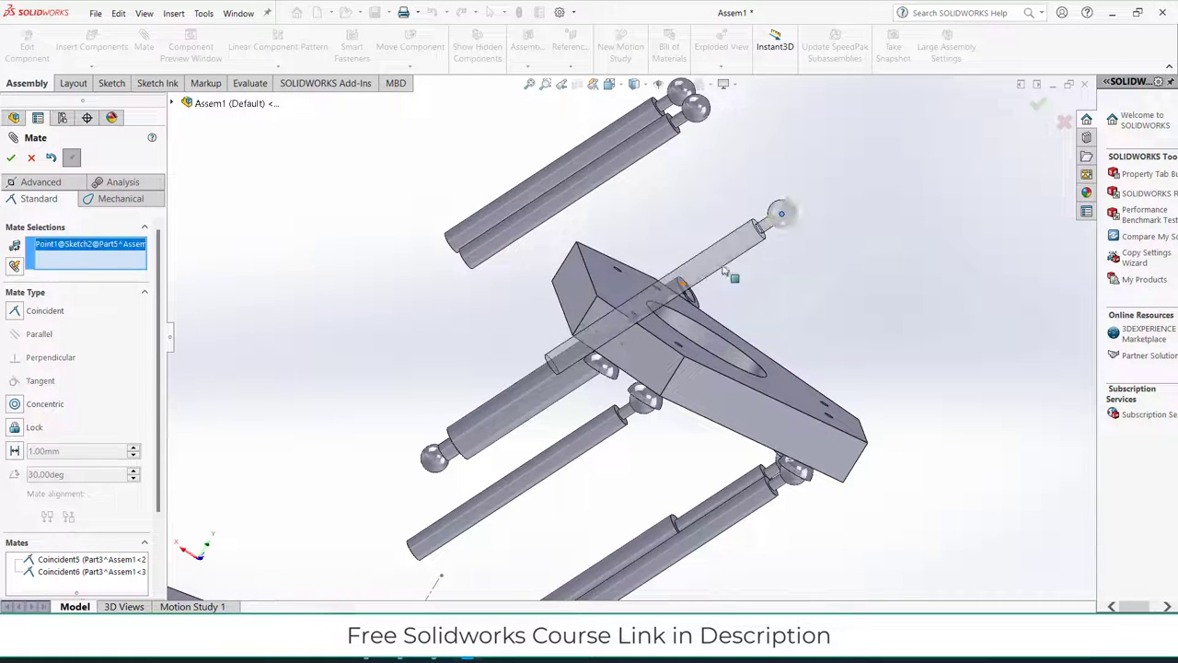
pyautogui.click(600, 371)
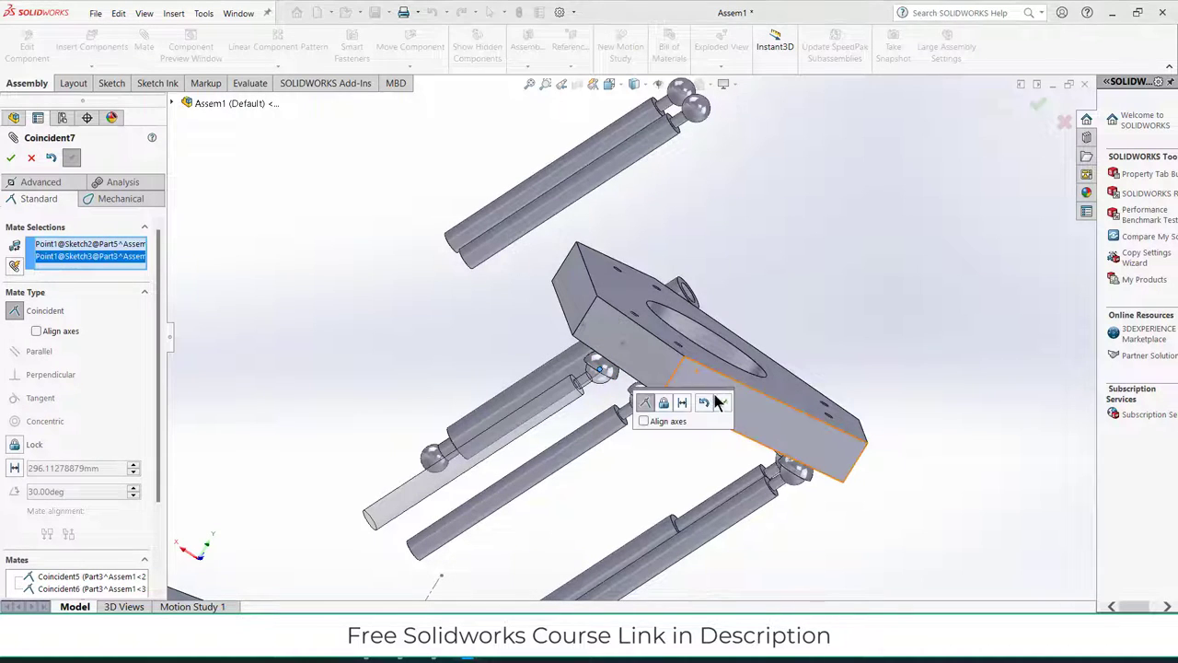
pyautogui.click(721, 405)
# Mate another solid rod's ball centre coincident with the centre of the upper cup already holding the assembled leg.
pyautogui.moveTo(684, 288); pyautogui.dragTo(808, 264, button='middle')
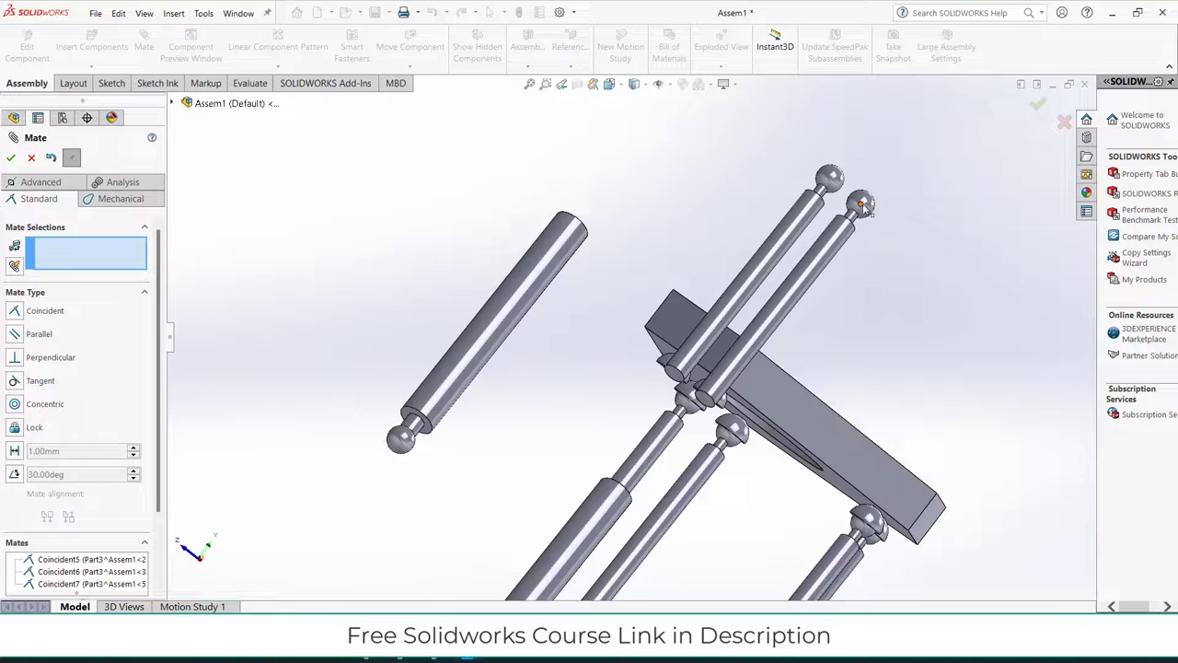
pyautogui.click(862, 205)
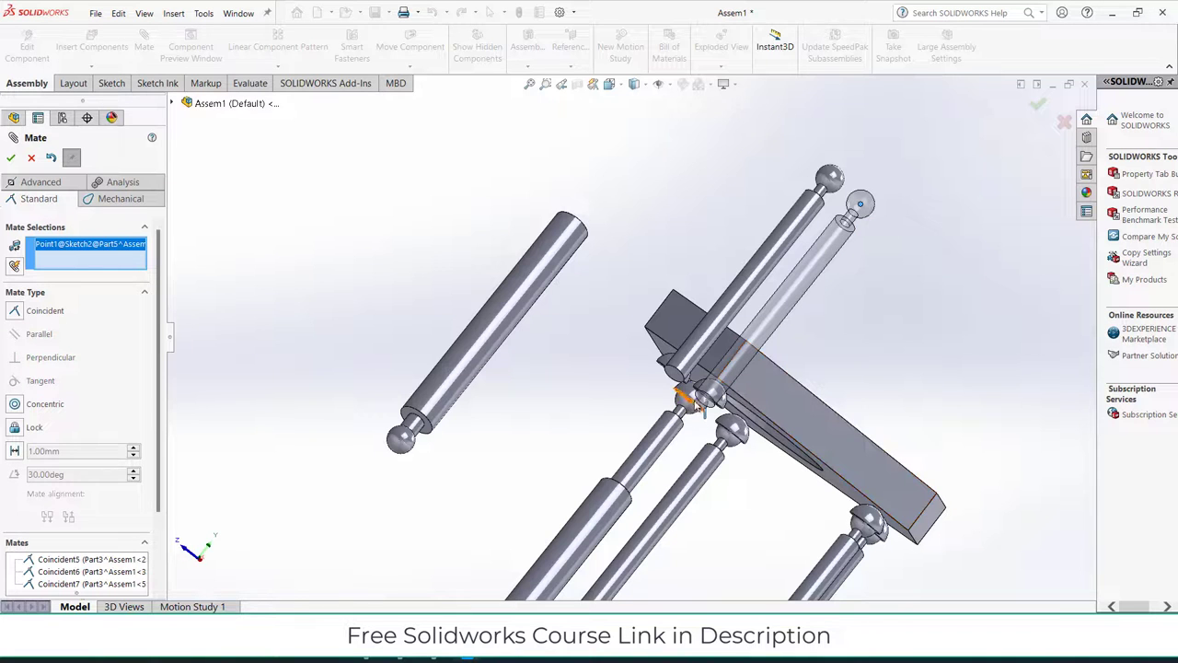
pyautogui.click(688, 399)
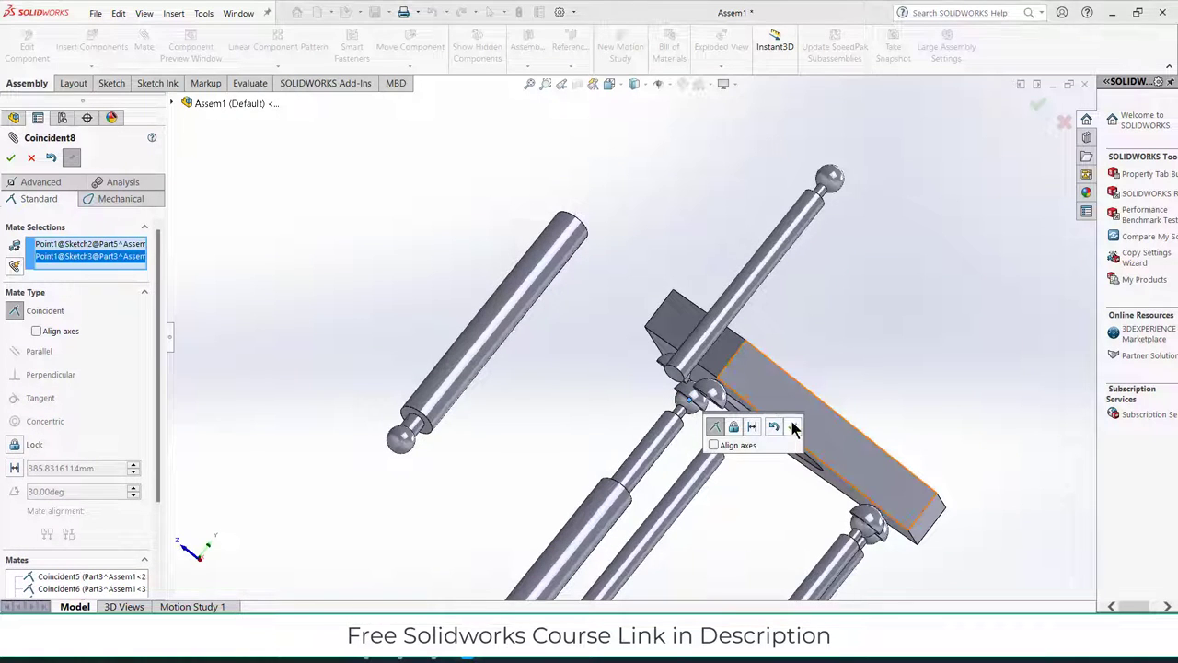
pyautogui.press('Return')
# Mate the last loose solid rod's ball centre coincident with the centre of a free cup at the upper plate's remaining corner.
pyautogui.moveTo(773, 385); pyautogui.dragTo(818, 347, button='middle')
pyautogui.scroll(3, 815, 383)
pyautogui.moveTo(793, 406); pyautogui.dragTo(738, 319, button='middle')
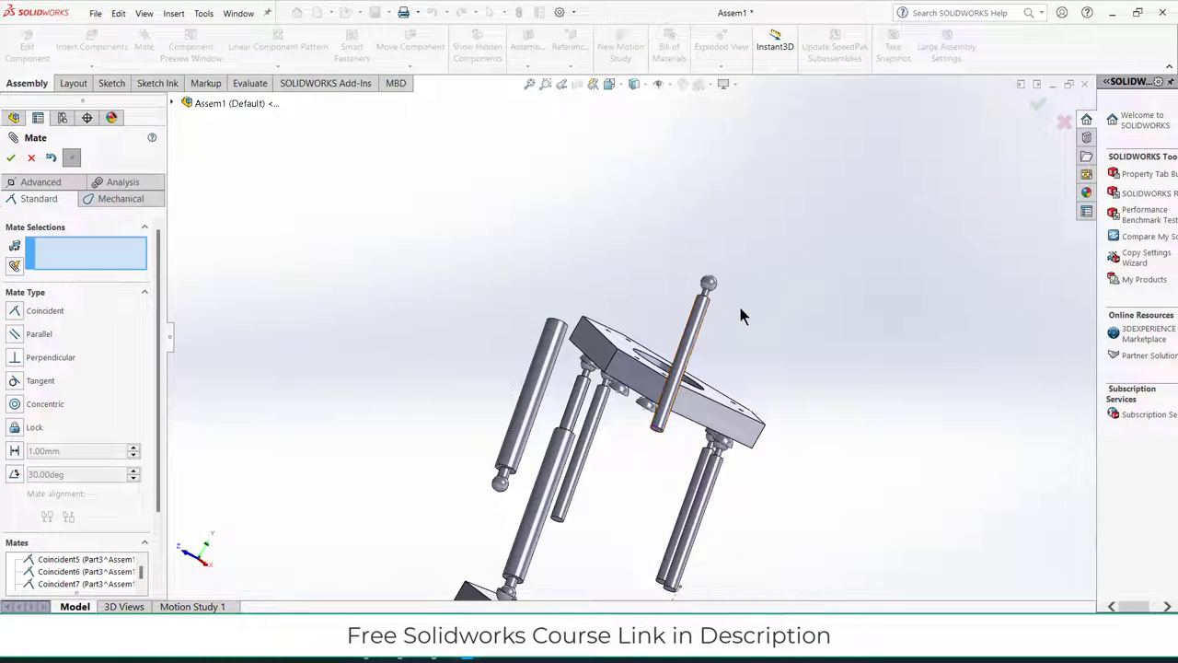
pyautogui.scroll(-2, 741, 316)
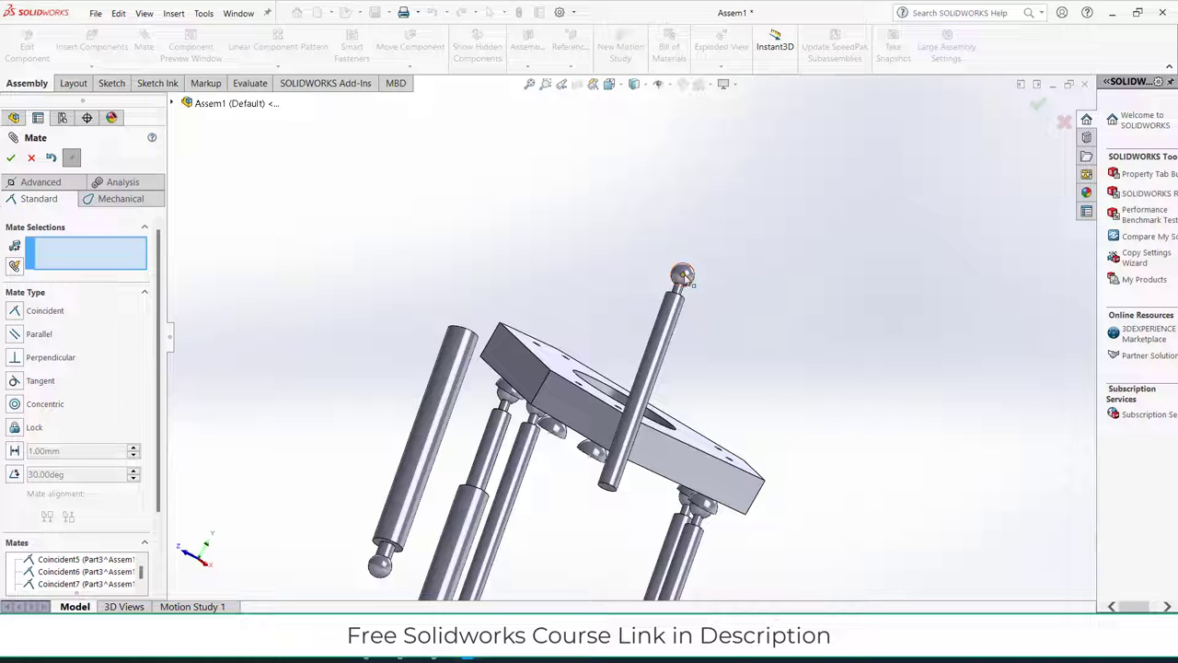
pyautogui.click(684, 277)
pyautogui.scroll(-3, 566, 439)
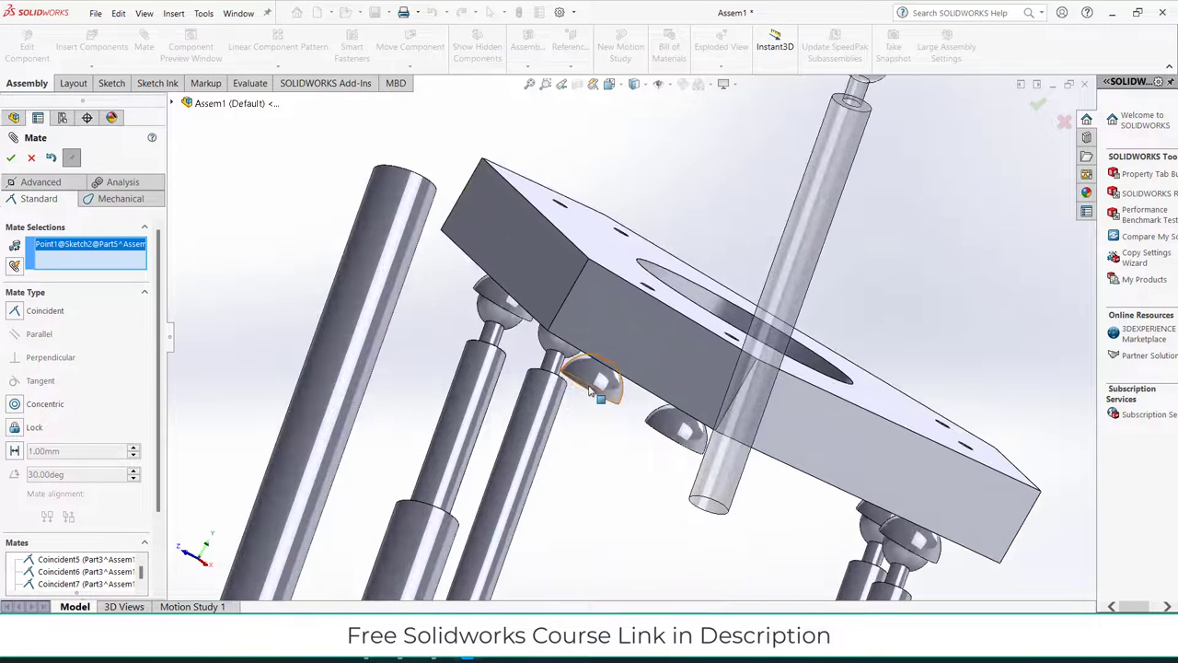
pyautogui.click(594, 394)
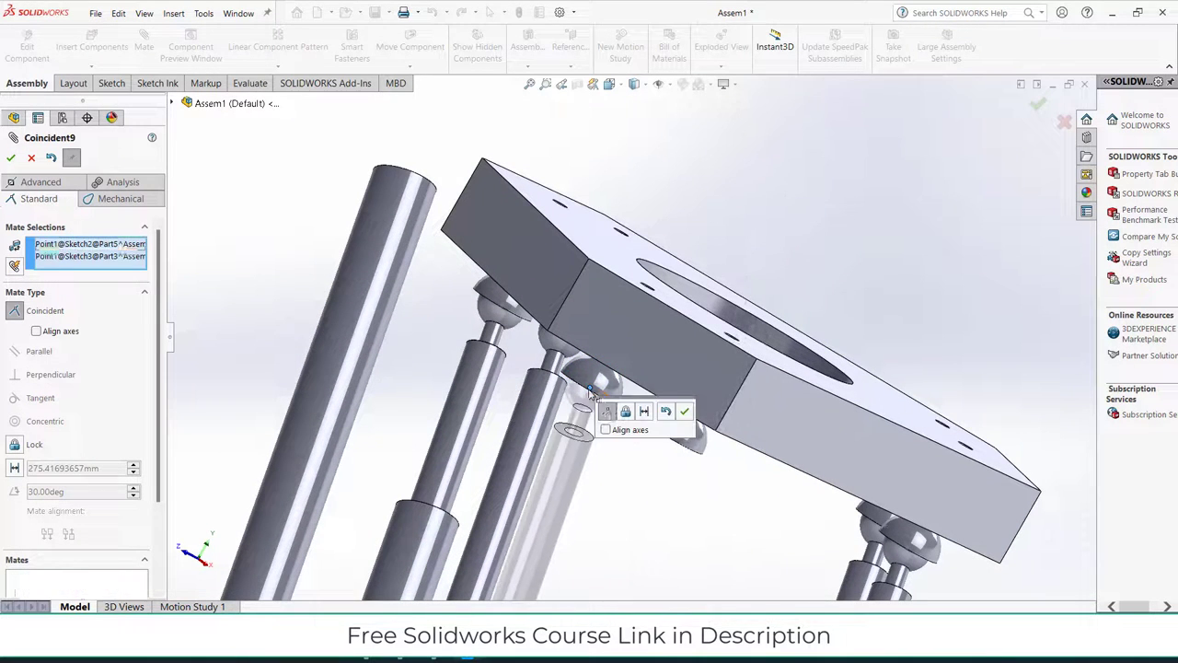
pyautogui.click(686, 413)
# Mate the loose hollow rod's ball centre coincident with the centre of the last free cup under the upper plate.
pyautogui.scroll(4, 412, 539)
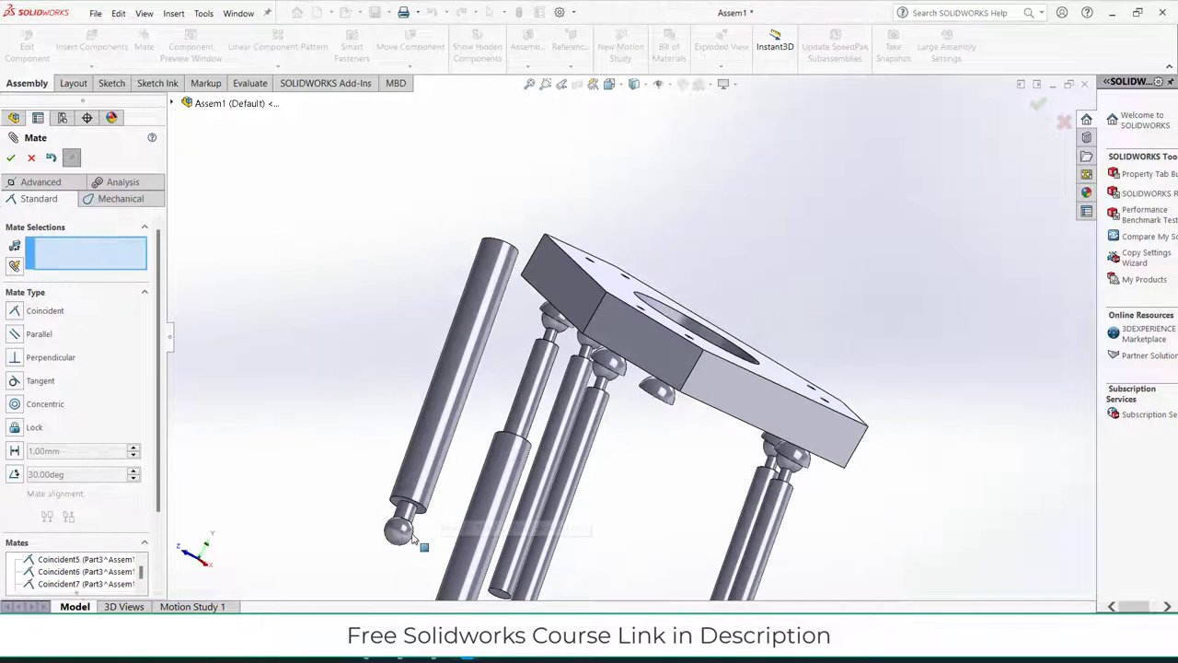
pyautogui.click(399, 531)
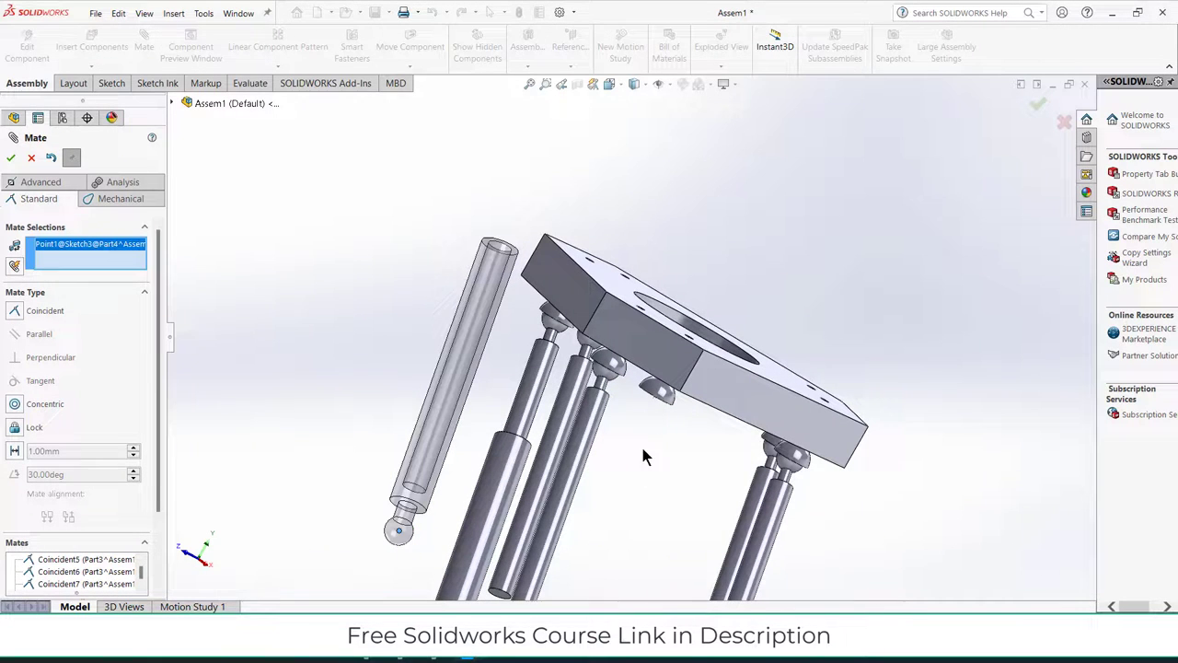
pyautogui.click(659, 398)
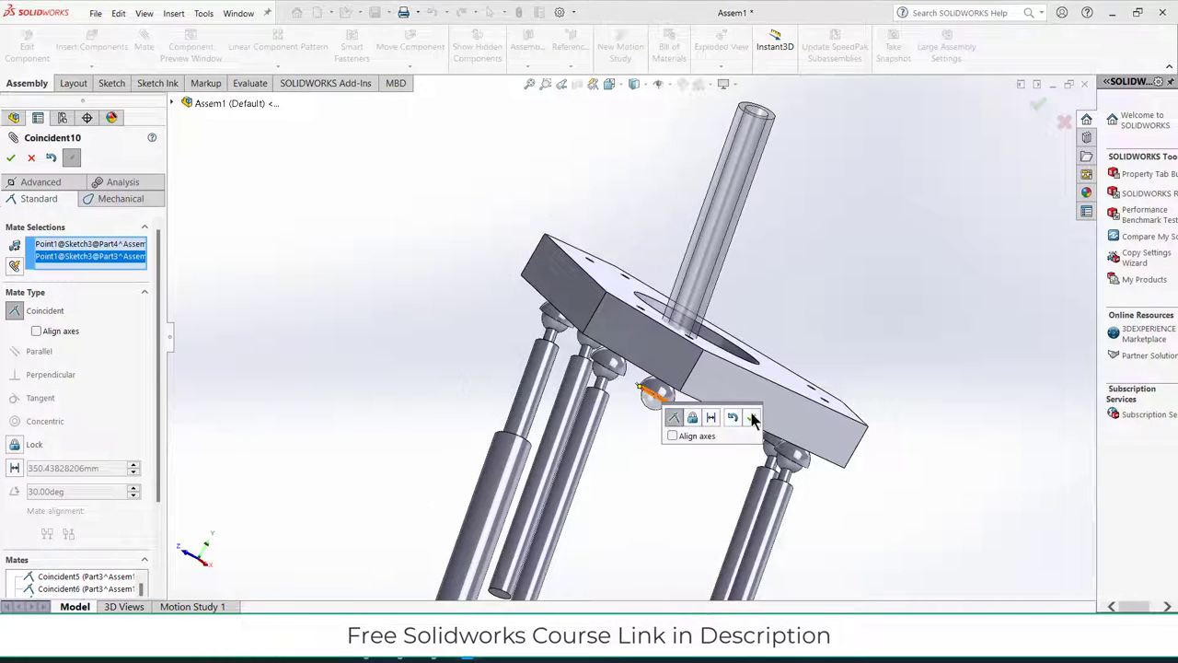
pyautogui.click(752, 418)
pyautogui.moveTo(779, 304); pyautogui.dragTo(775, 336)
pyautogui.click(36, 156)
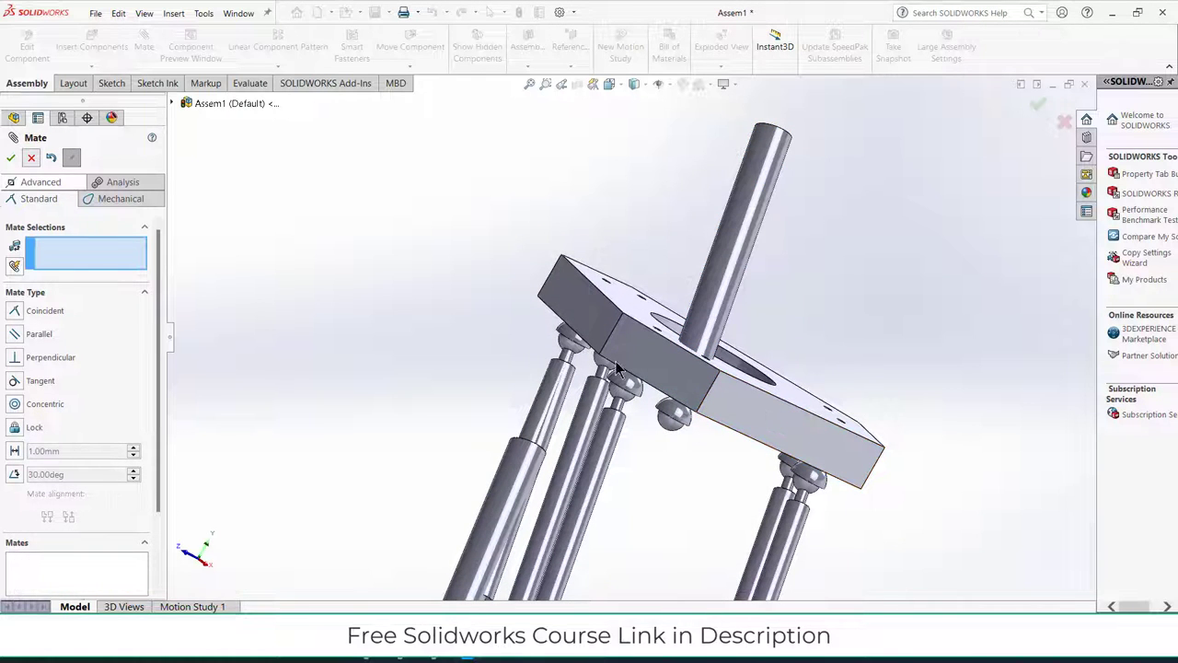
pyautogui.press('Escape')
# Fix the upper plate in place and swing the hollow rod down so it hangs beneath the plate.
pyautogui.click(752, 408)
pyautogui.rightClick(752, 412)
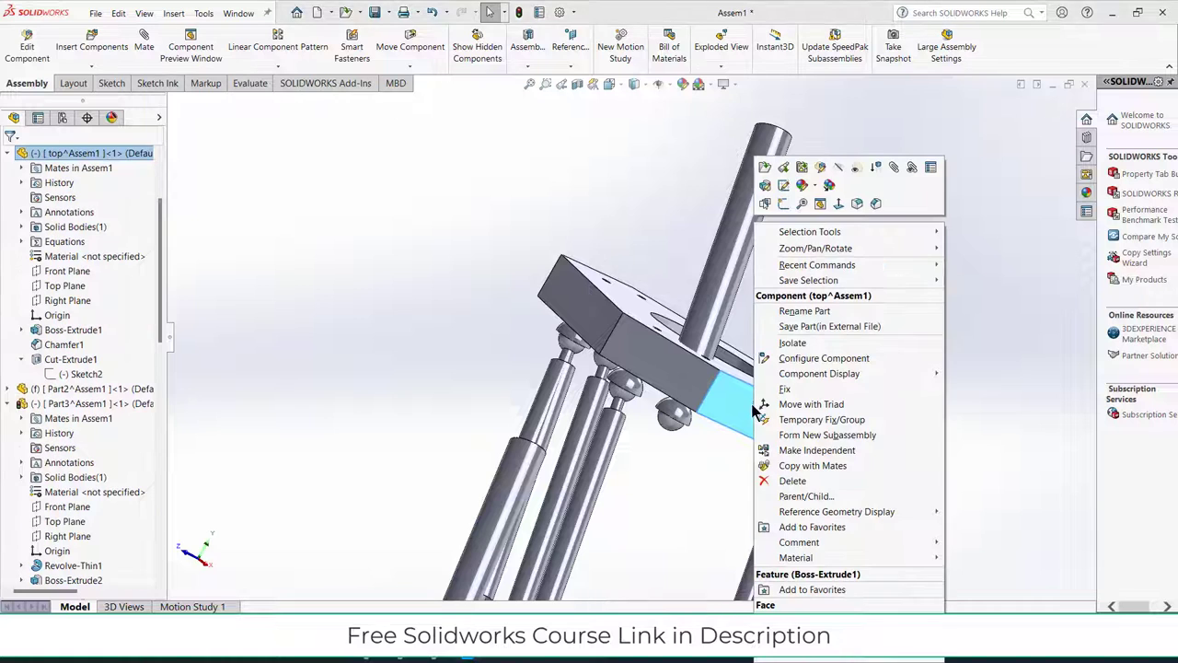
pyautogui.click(791, 390)
pyautogui.moveTo(760, 194); pyautogui.dragTo(660, 587)
# Float the upper plate again and move it to sit above the lower plate.
pyautogui.click(852, 370)
pyautogui.rightClick(759, 415)
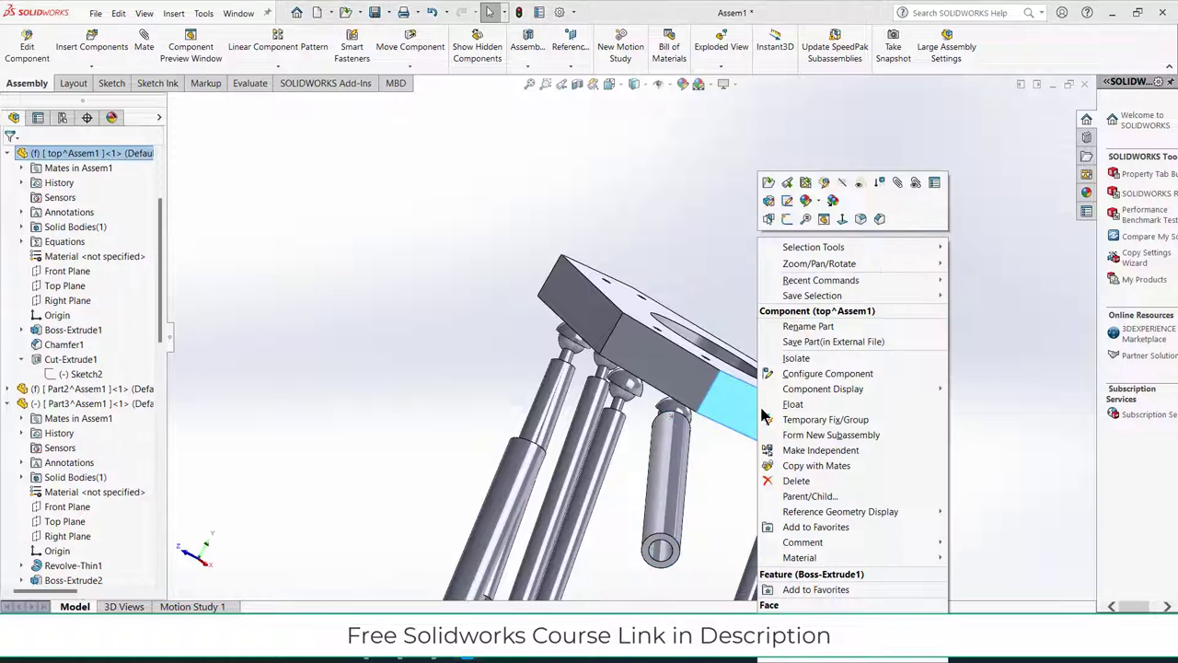
pyautogui.click(788, 406)
pyautogui.scroll(3, 814, 313)
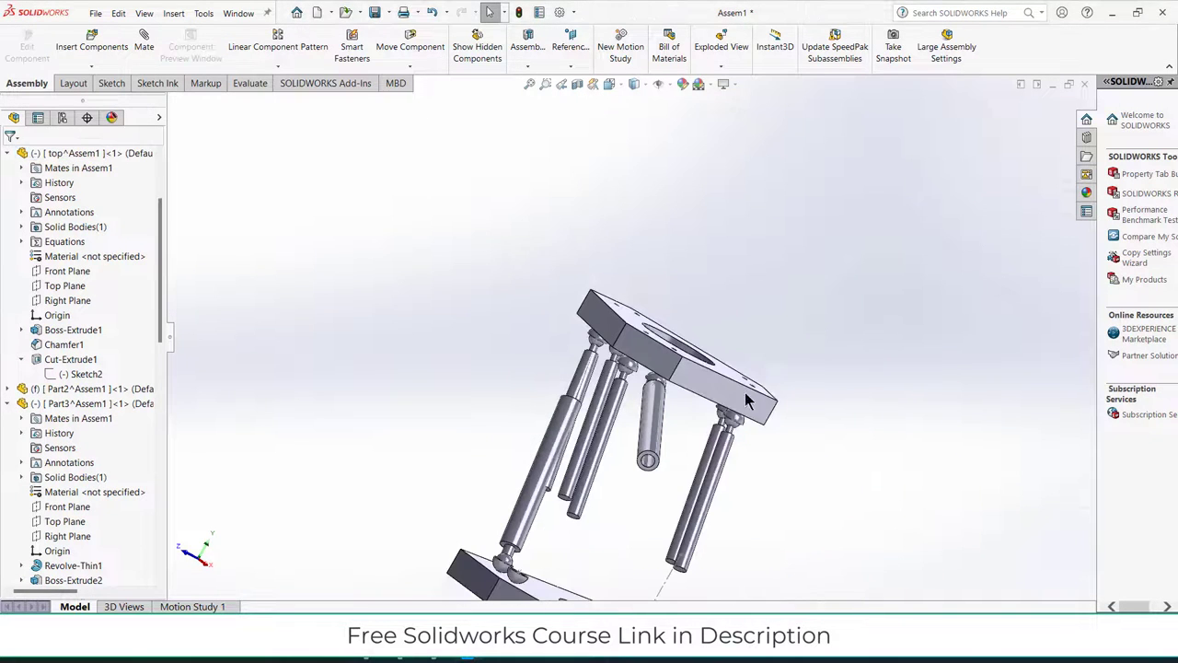
pyautogui.moveTo(743, 392); pyautogui.dragTo(796, 257)
pyautogui.moveTo(648, 392); pyautogui.dragTo(558, 368, button='middle')
pyautogui.moveTo(834, 313); pyautogui.dragTo(677, 367, button='middle')
pyautogui.scroll(3, 722, 463)
pyautogui.scroll(-6, 659, 341)
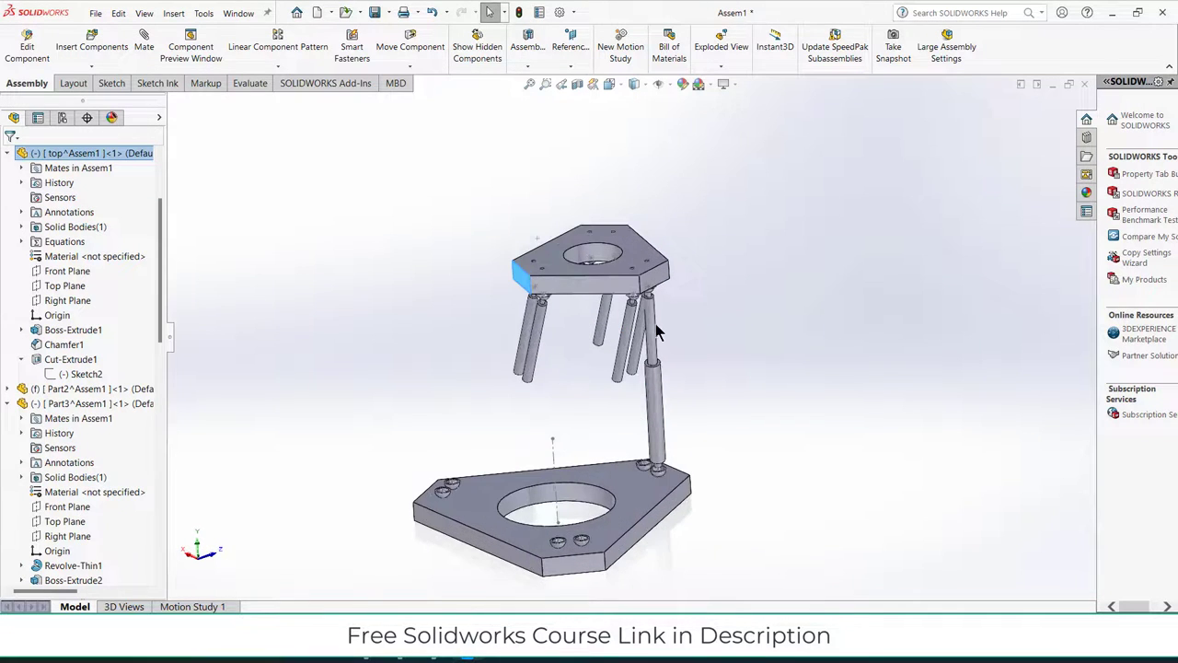
# Delete the surplus solid rod that shares the assembled leg's upper cup, together with its coincident mate.
pyautogui.moveTo(599, 358)
pyautogui.mouseDown(button='middle')
pyautogui.moveTo(571, 334)
pyautogui.moveTo(534, 342)
pyautogui.moveTo(593, 342)
pyautogui.mouseUp(button='middle')
pyautogui.moveTo(593, 341); pyautogui.dragTo(555, 283)
pyautogui.moveTo(554, 283); pyautogui.dragTo(634, 332, button='middle')
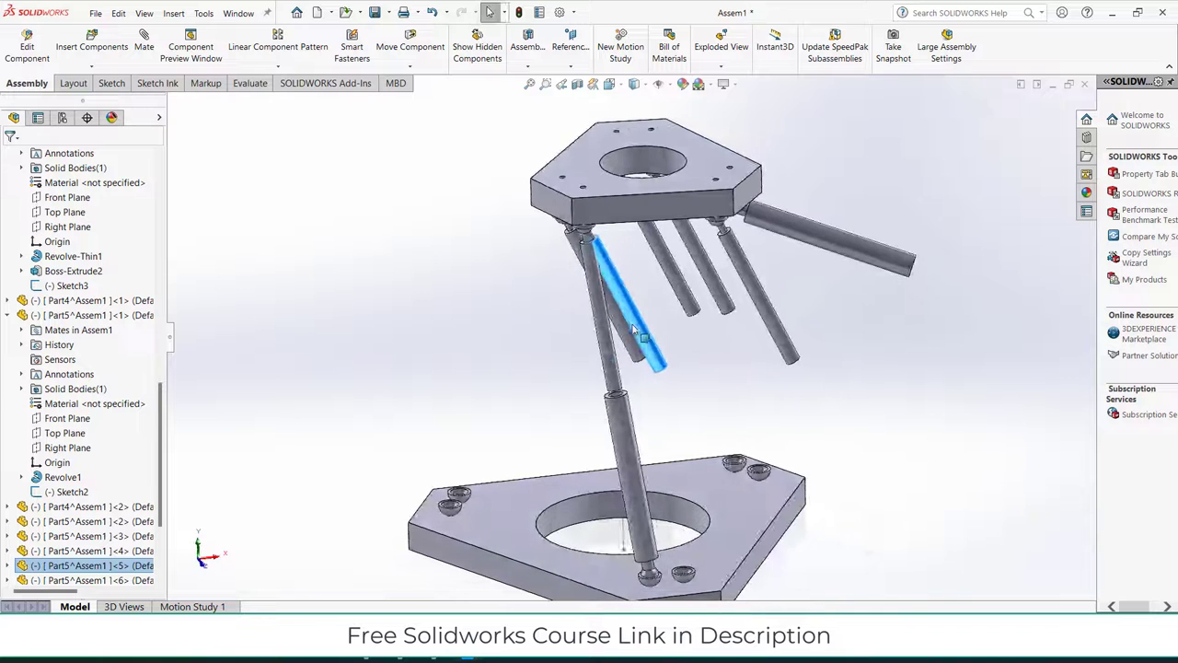
pyautogui.moveTo(642, 330); pyautogui.dragTo(685, 354)
pyautogui.moveTo(671, 339)
pyautogui.mouseDown(button='middle')
pyautogui.moveTo(706, 350)
pyautogui.moveTo(684, 338)
pyautogui.mouseUp(button='middle')
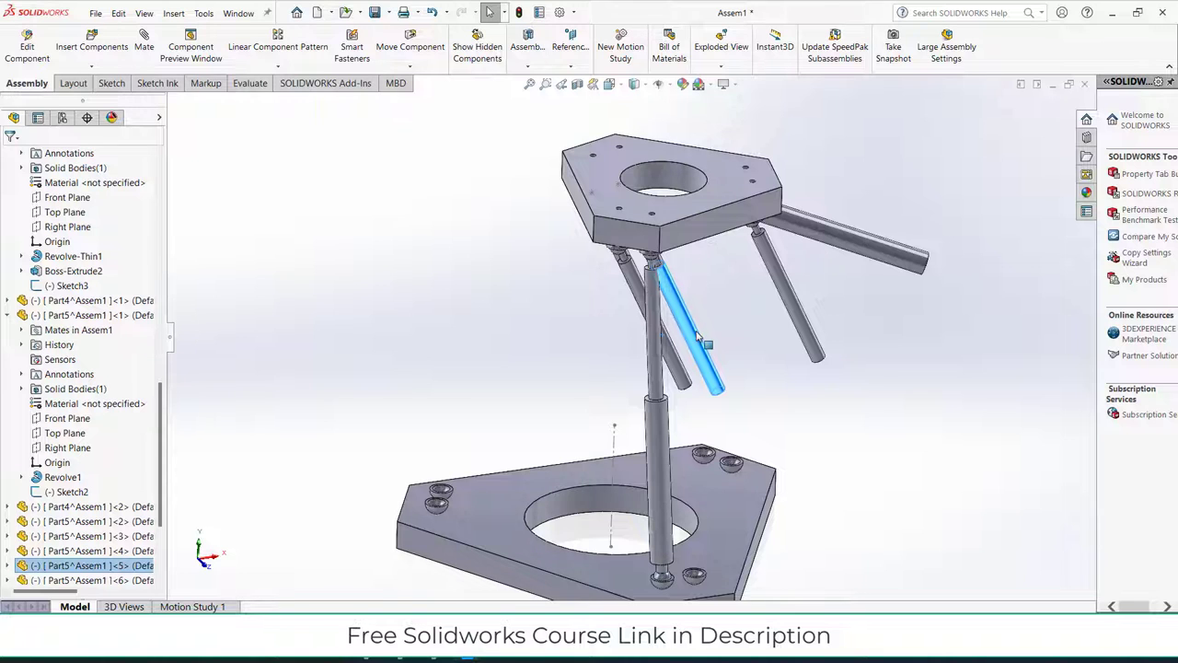
pyautogui.rightClick(692, 337)
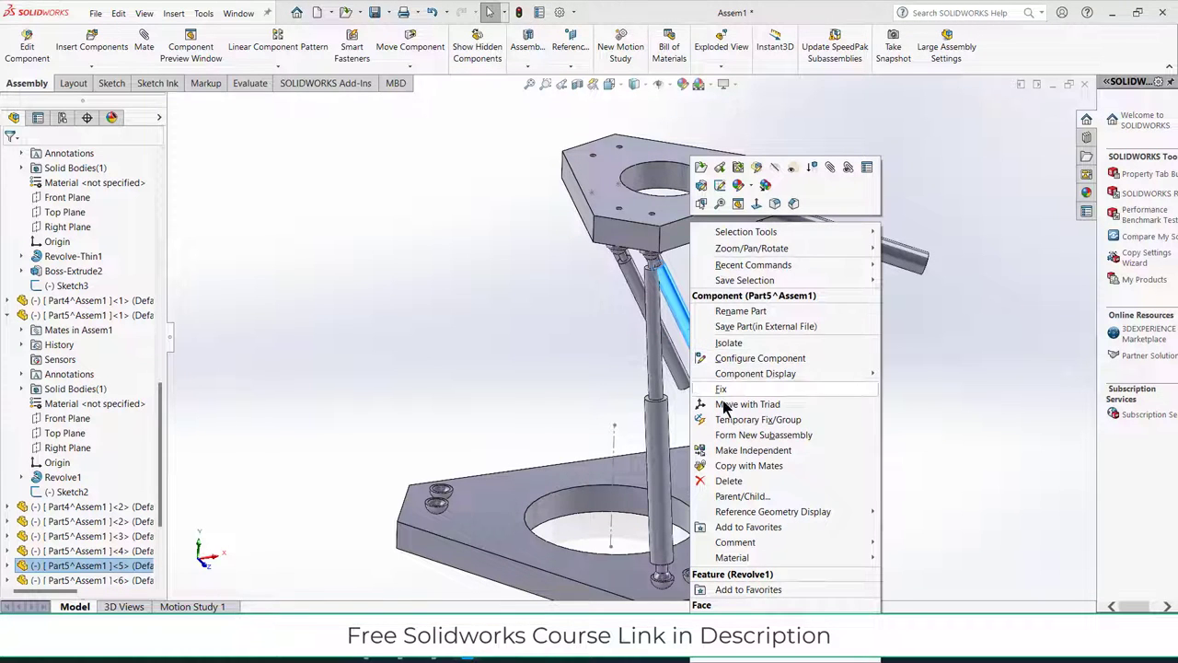
pyautogui.click(729, 480)
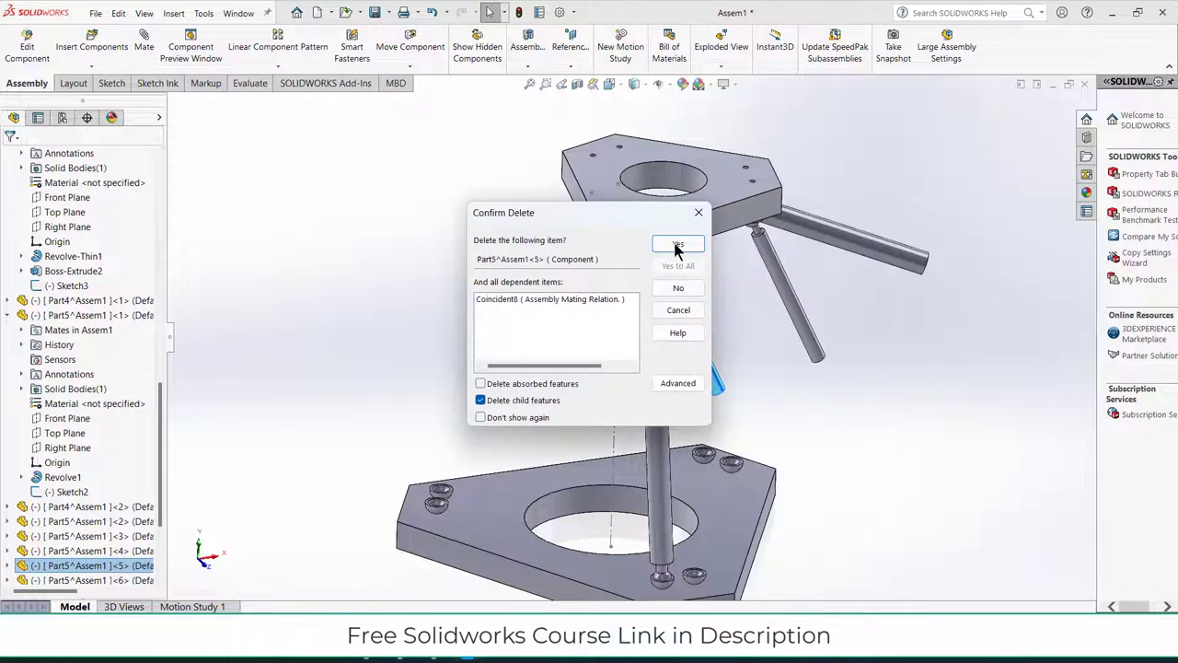
pyautogui.click(677, 247)
# Place five copies of the lower hollow ball-ended rod in free space beside the plates.
pyautogui.moveTo(660, 313); pyautogui.dragTo(718, 315, button='middle')
pyautogui.moveTo(741, 319); pyautogui.dragTo(617, 293)
pyautogui.click(789, 409)
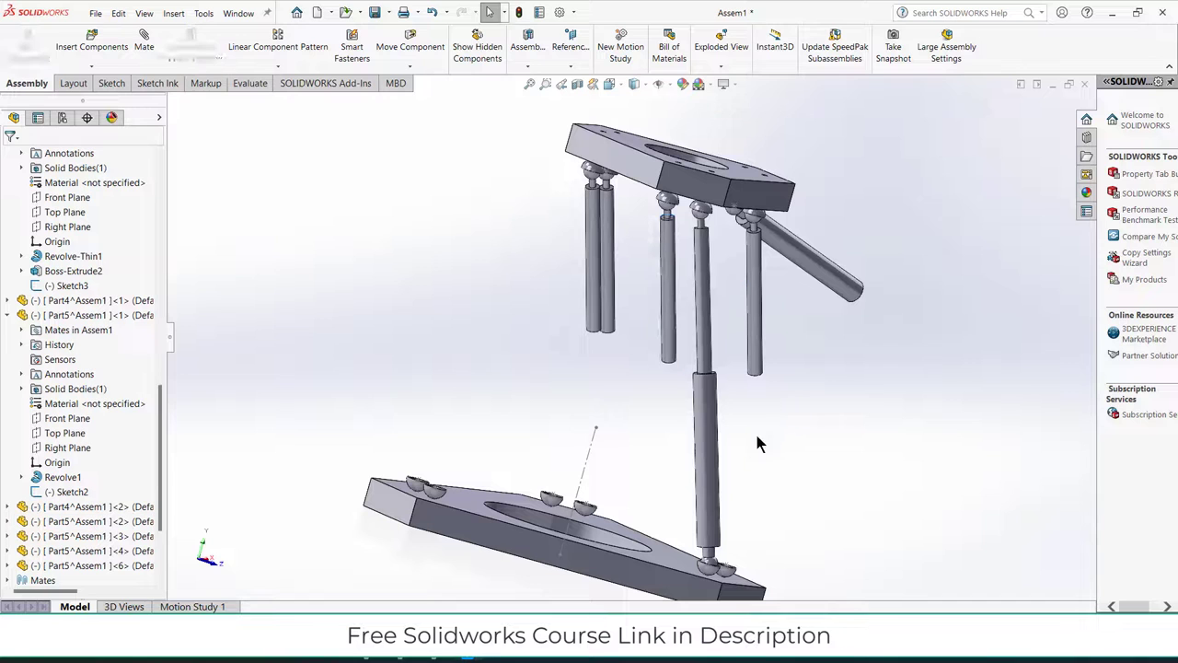
pyautogui.keyDown('ctrl'); pyautogui.moveTo(483, 362); pyautogui.dragTo(442, 351); pyautogui.keyUp('ctrl')
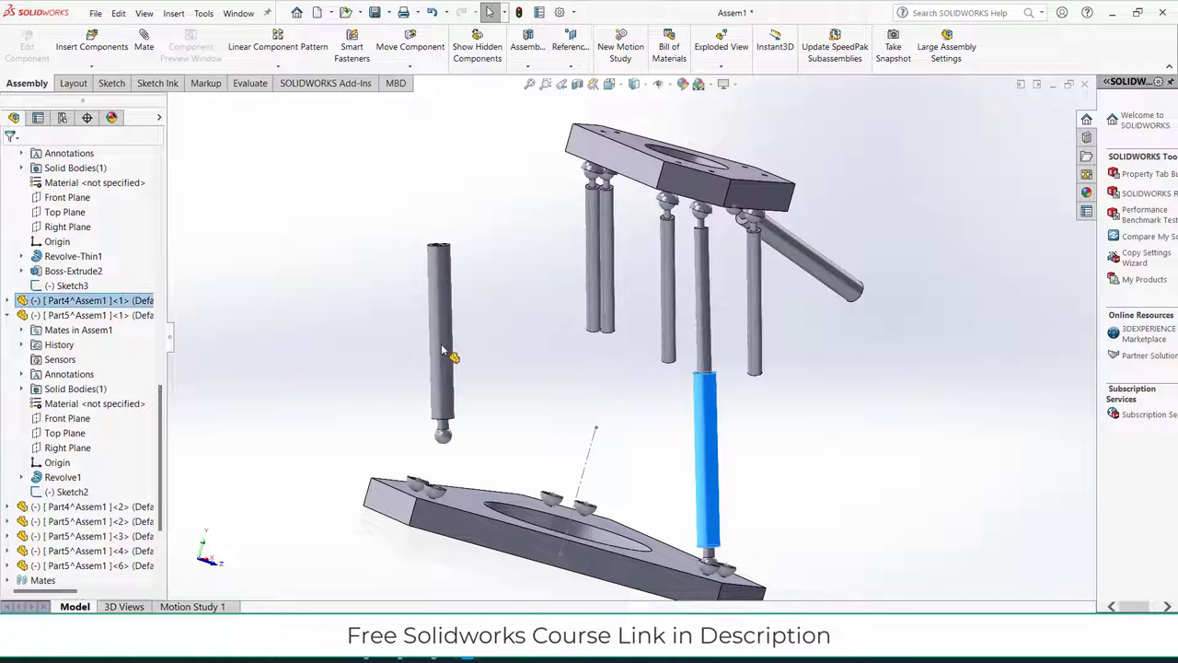
pyautogui.moveTo(568, 405); pyautogui.dragTo(552, 456, button='middle')
pyautogui.scroll(4, 574, 429)
pyautogui.scroll(-3, 557, 449)
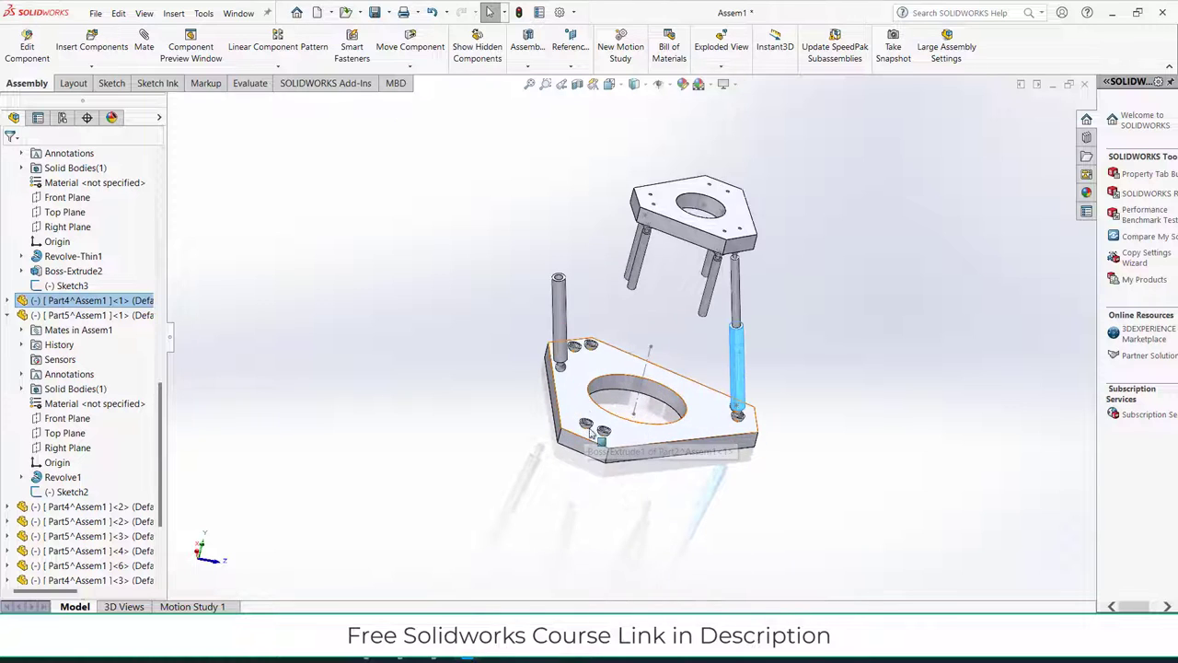
pyautogui.keyDown('ctrl'); pyautogui.moveTo(514, 326); pyautogui.dragTo(520, 235); pyautogui.keyUp('ctrl')
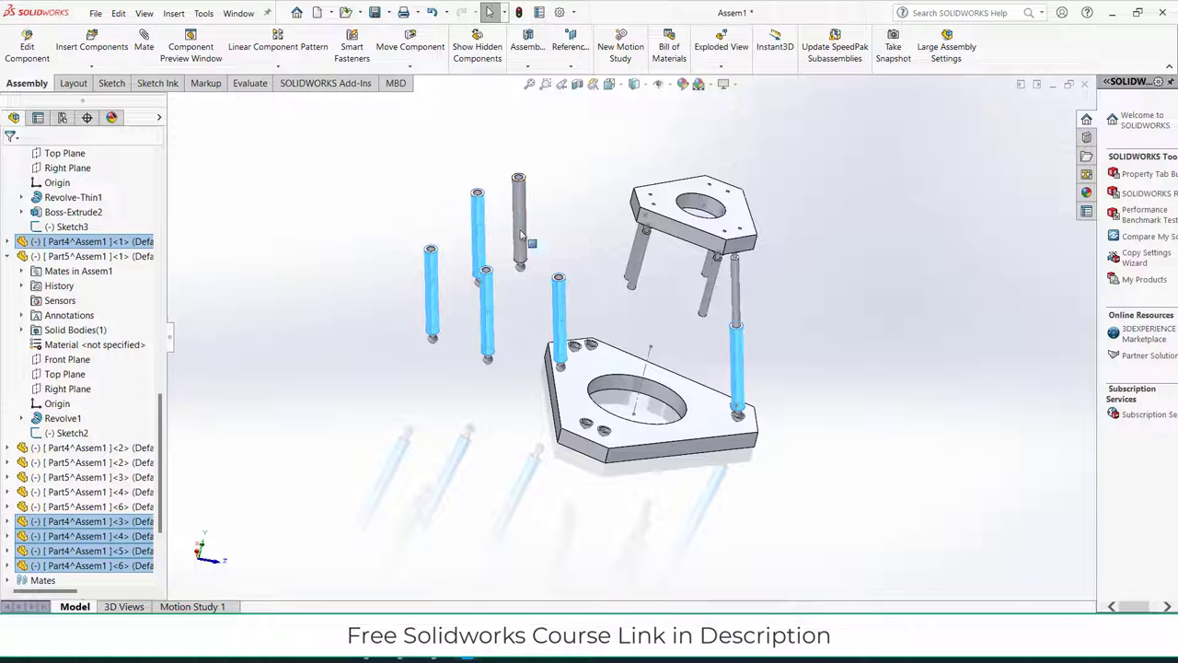
pyautogui.click(473, 442)
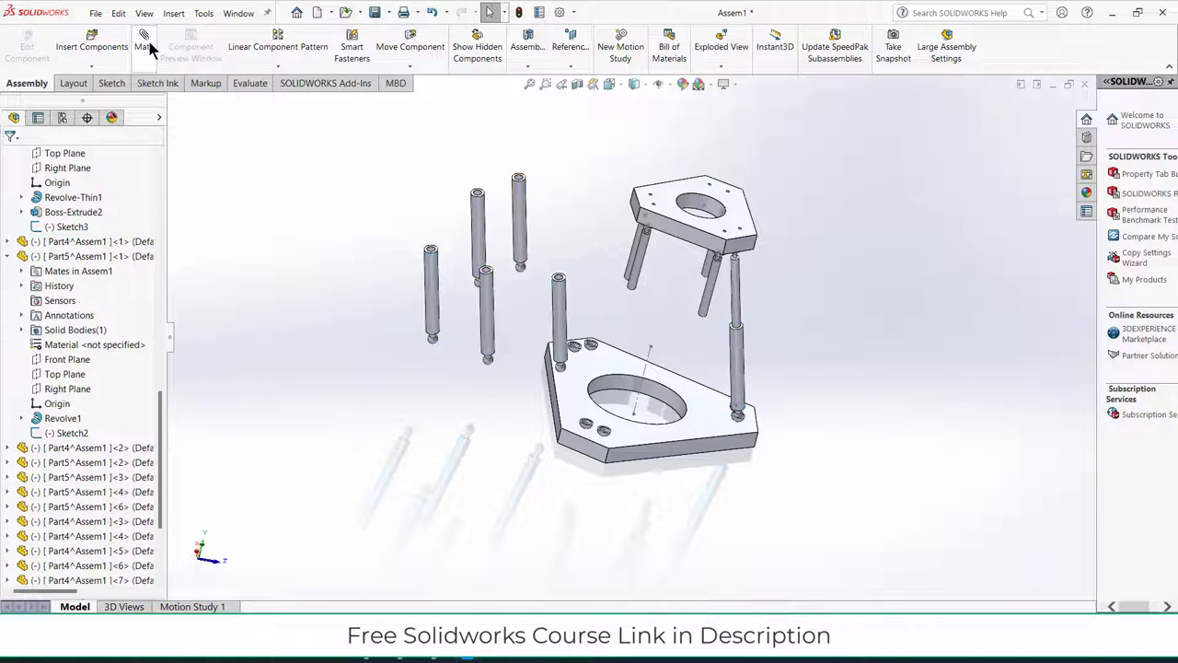
pyautogui.scroll(-1, 561, 377)
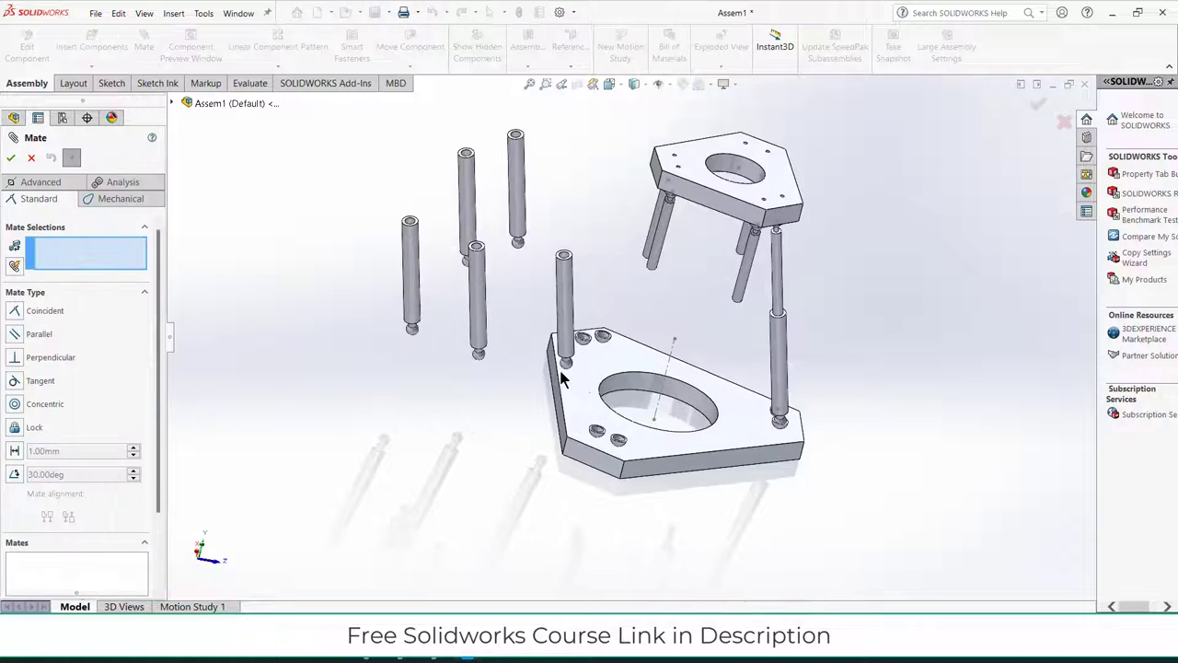
pyautogui.click(33, 159)
# Save the assembly together with all its modified parts under the file name dsaffasdfadf.
pyautogui.hotkey('ctrl', 's')
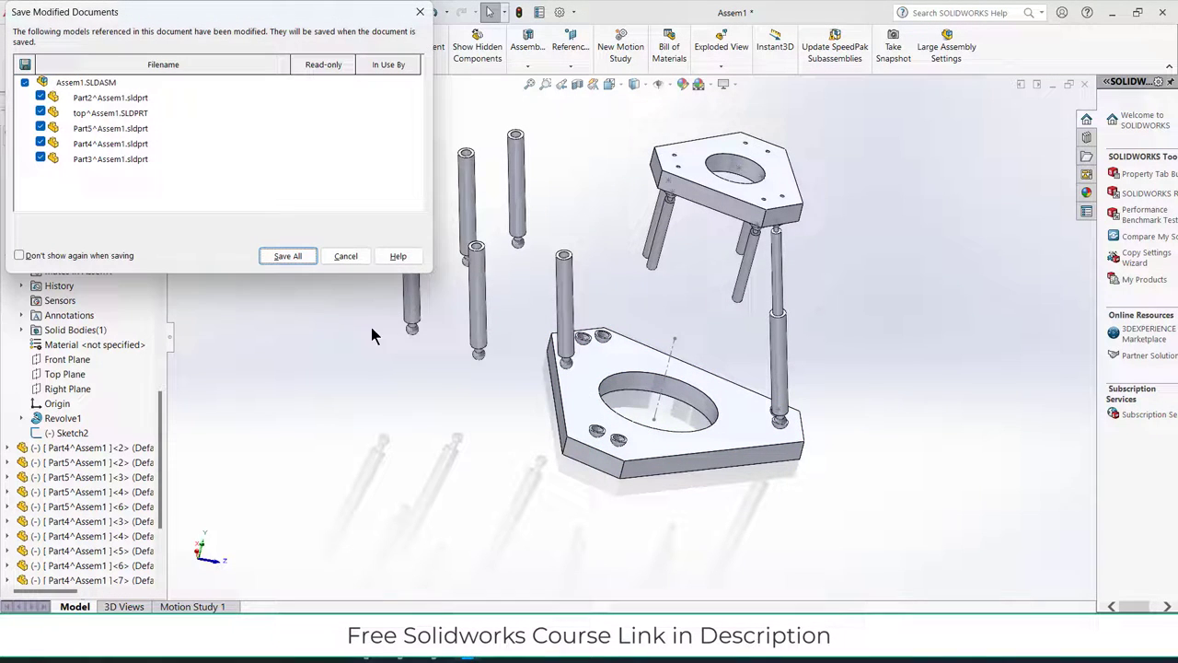
pyautogui.click(286, 256)
pyautogui.click(633, 267)
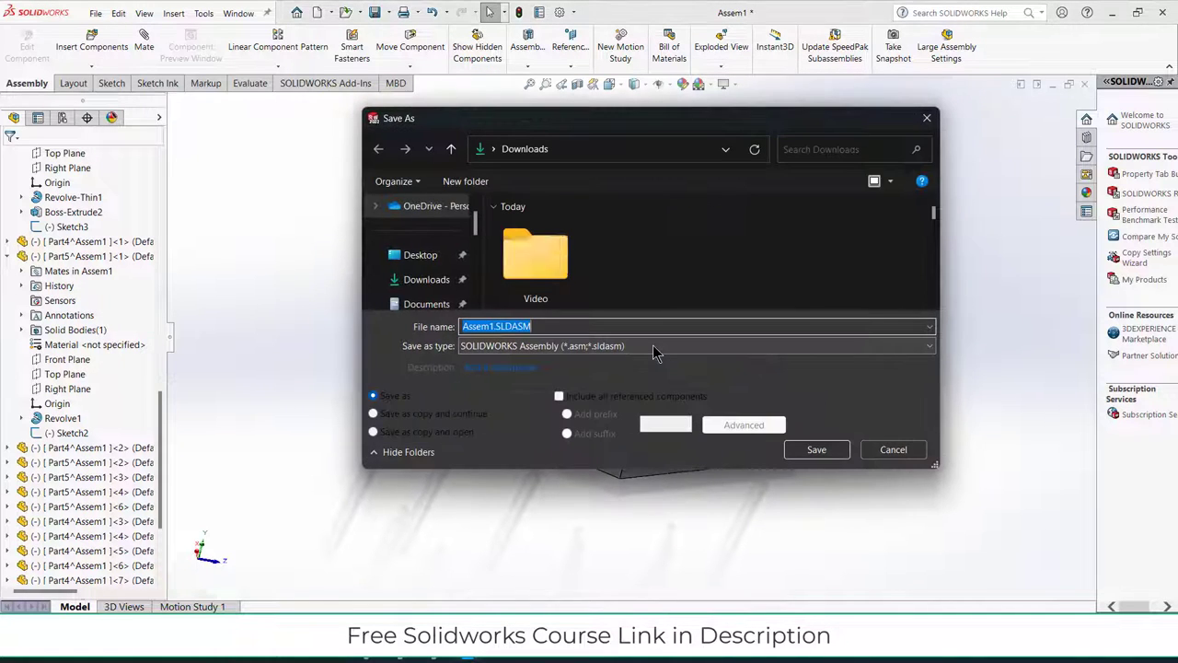
pyautogui.click(817, 449)
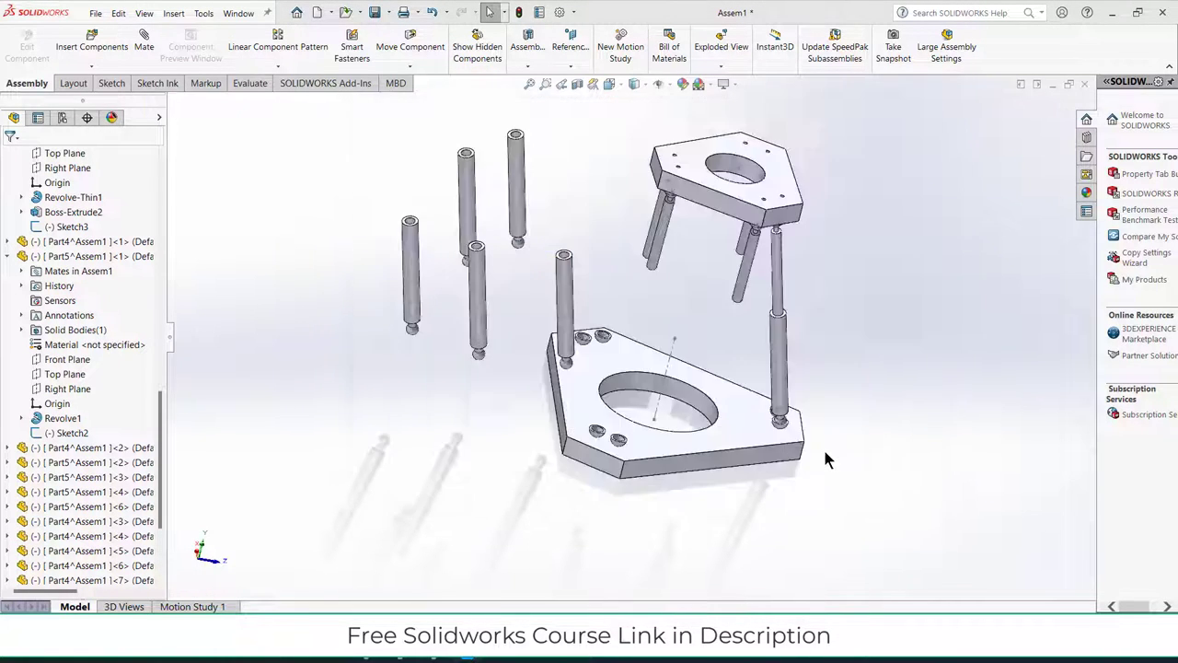
pyautogui.click(657, 272)
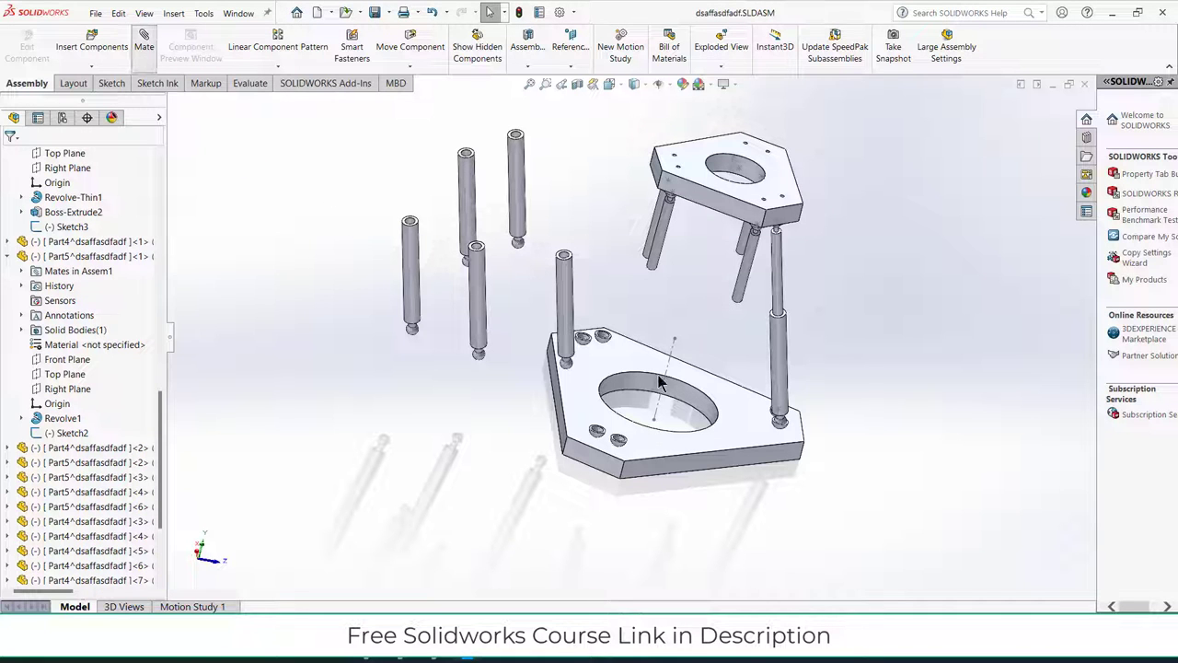
# Mate the nearest loose hollow rod's ball centre point coincident with the centre of the outer empty cup in the lower plate's front corner.
pyautogui.press('m')
pyautogui.scroll(-6, 574, 363)
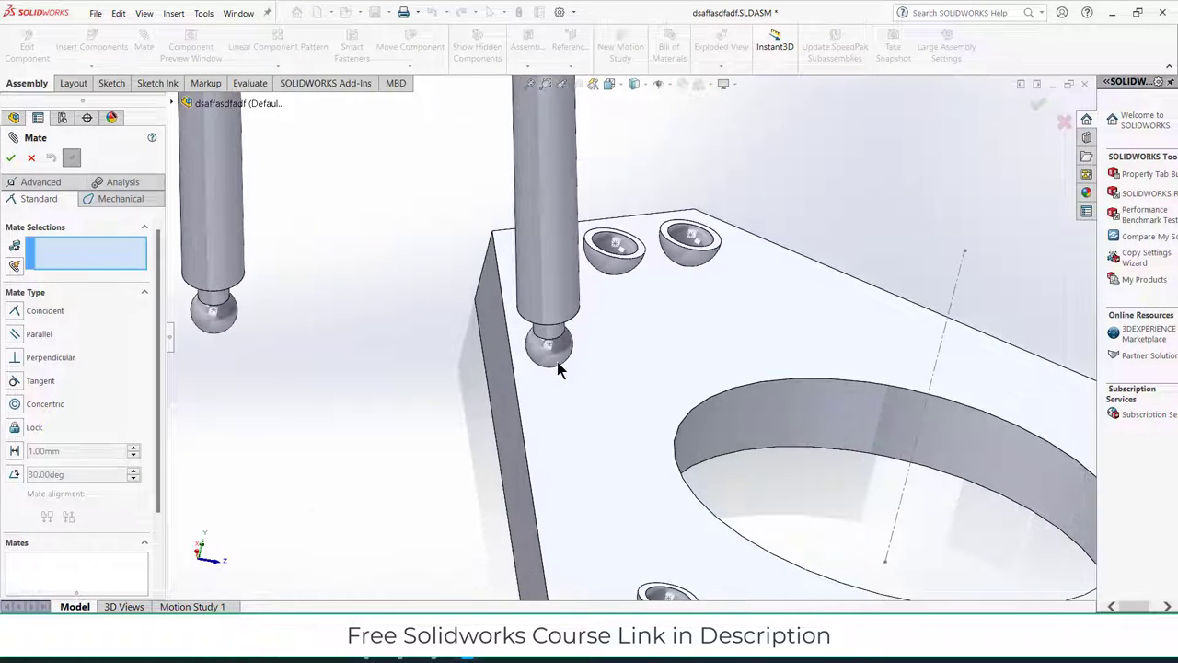
pyautogui.click(550, 347)
pyautogui.scroll(5, 552, 346)
pyautogui.scroll(-6, 677, 500)
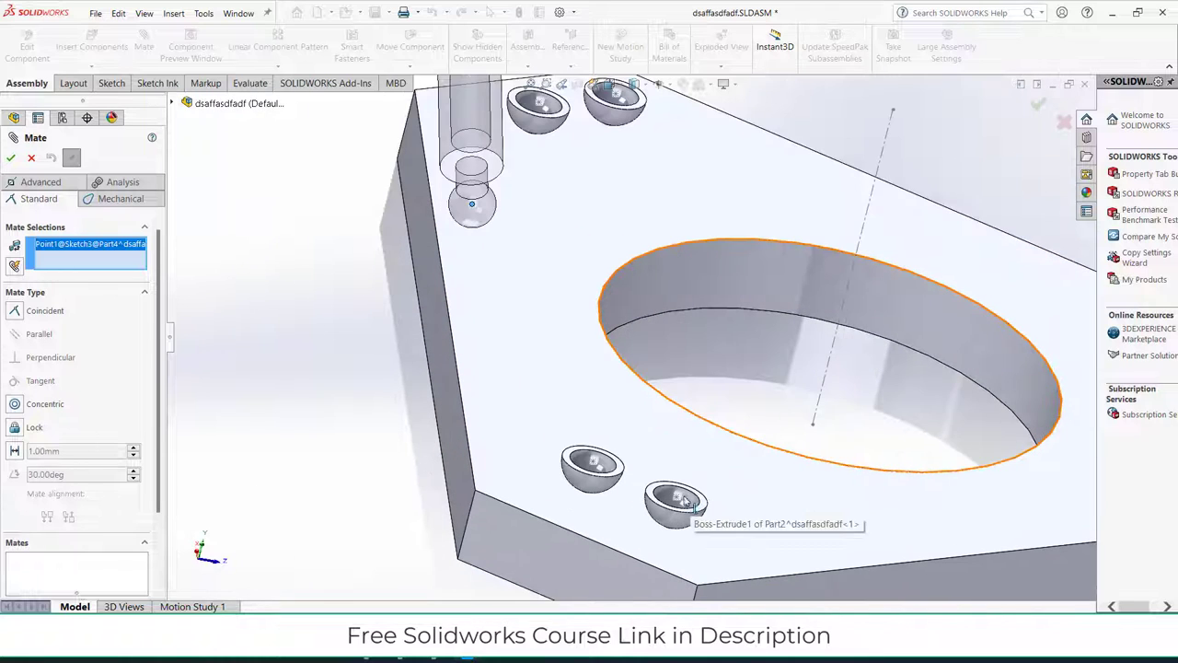
pyautogui.click(677, 500)
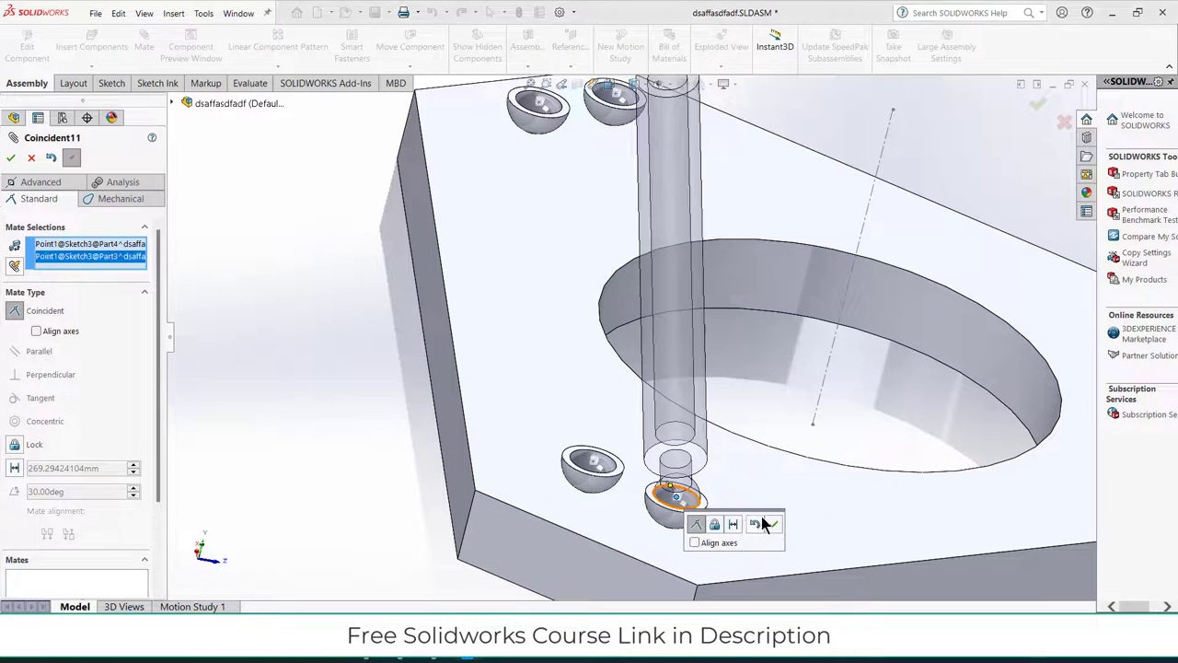
pyautogui.click(776, 525)
# Mate the seated hollow rod concentric with a solid rod under the upper plate, and move the upper plate aside.
pyautogui.scroll(5, 737, 401)
pyautogui.click(647, 295)
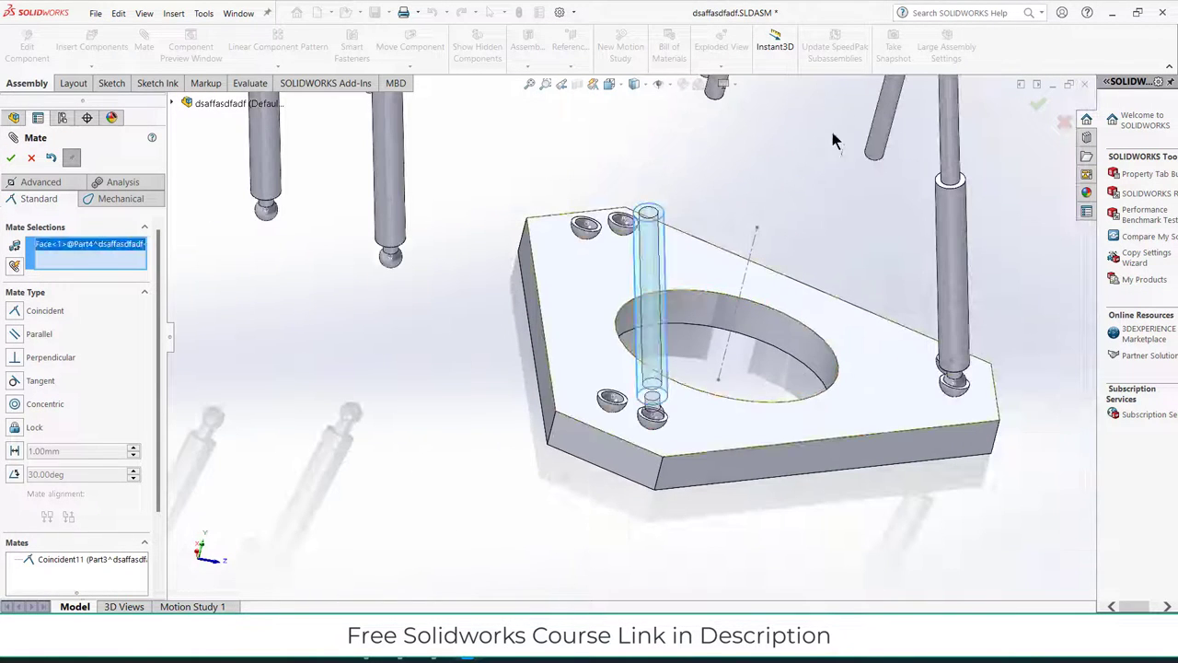
pyautogui.click(882, 112)
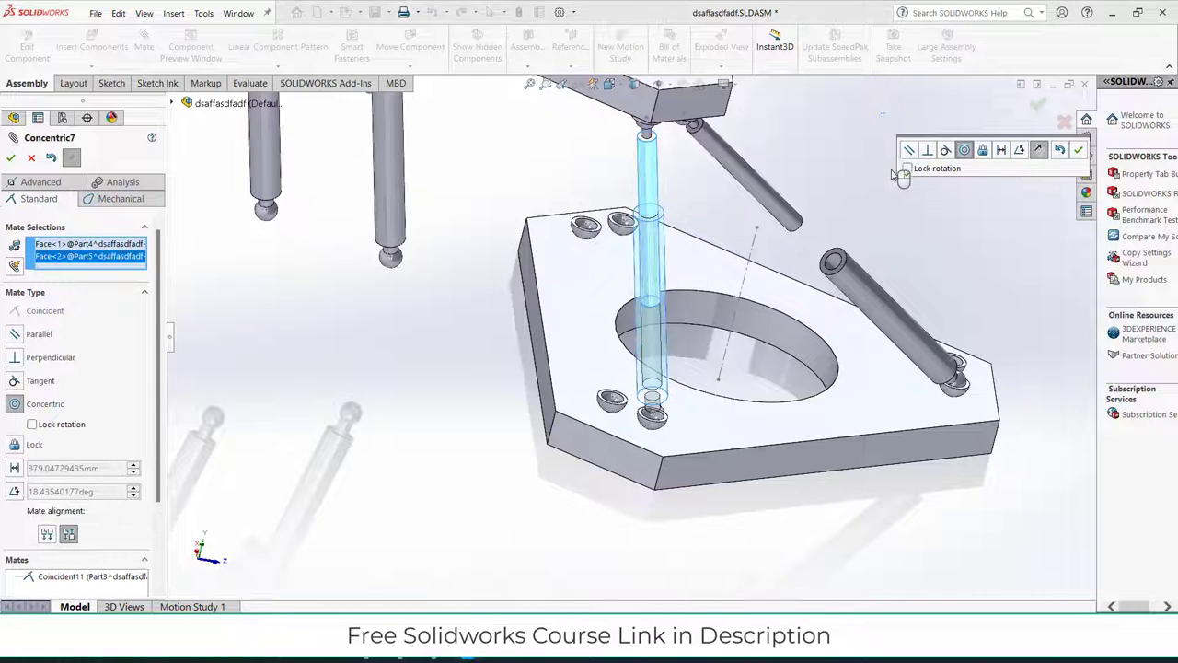
pyautogui.scroll(2, 992, 197)
pyautogui.click(1080, 153)
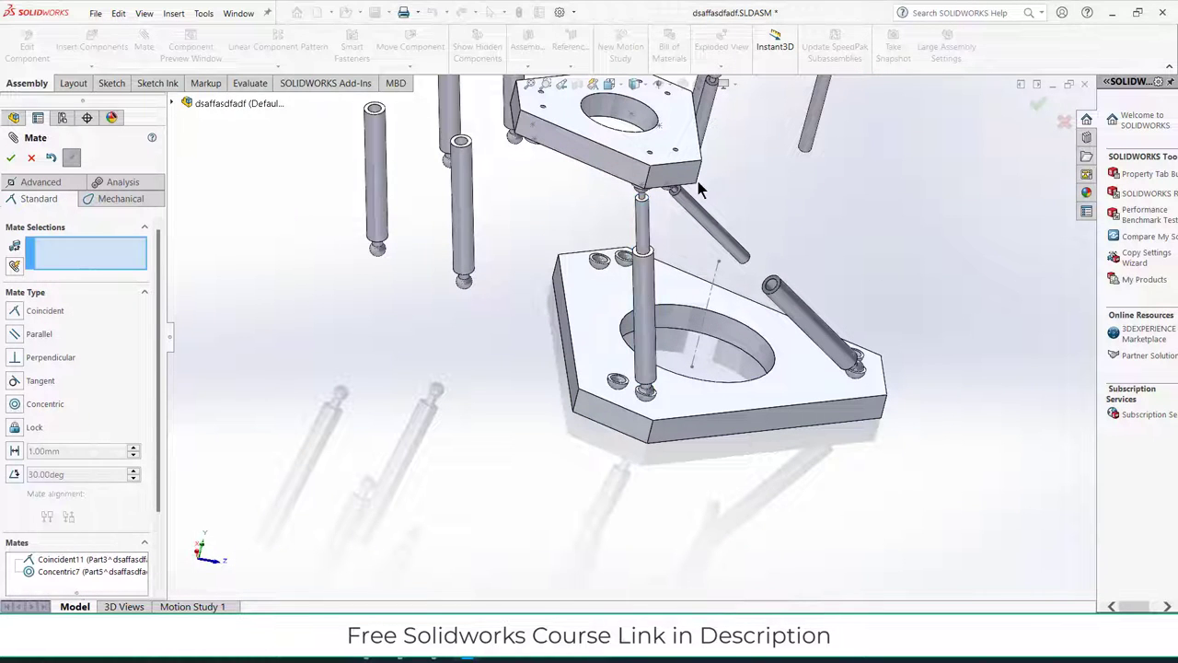
pyautogui.moveTo(662, 181); pyautogui.dragTo(826, 207)
# Mate another loose hollow rod's ball centre point coincident with the centre of the remaining empty cup in the front corner.
pyautogui.moveTo(773, 240); pyautogui.dragTo(787, 247, button='middle')
pyautogui.scroll(-5, 411, 311)
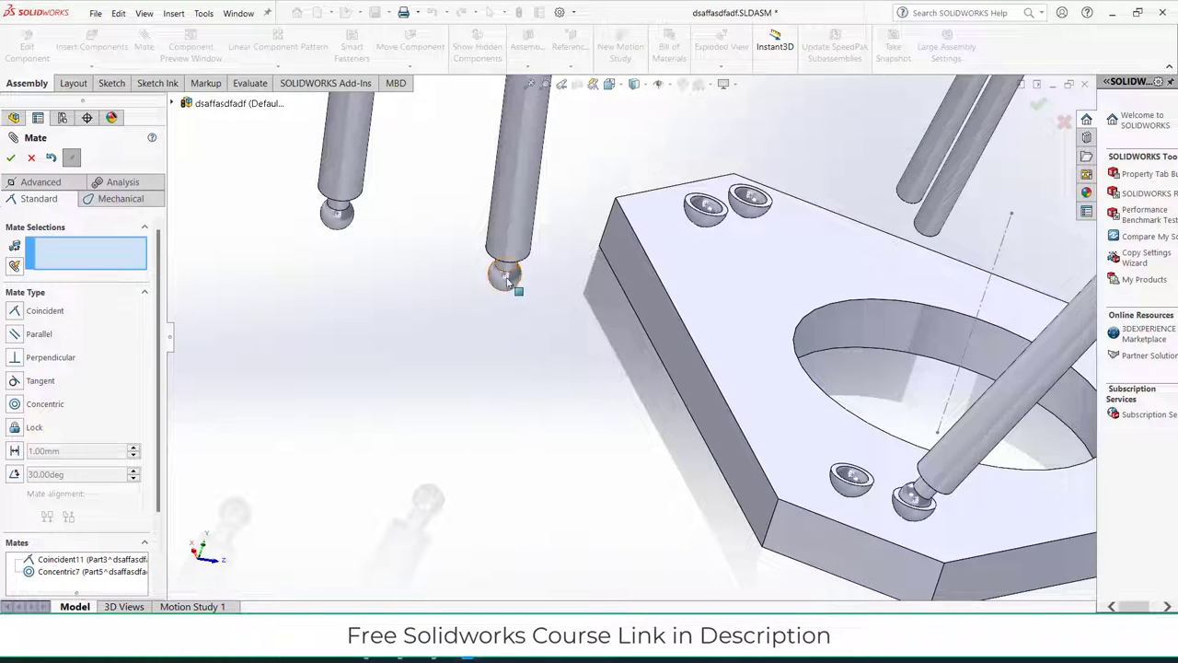
pyautogui.click(505, 276)
pyautogui.rightClick(134, 246)
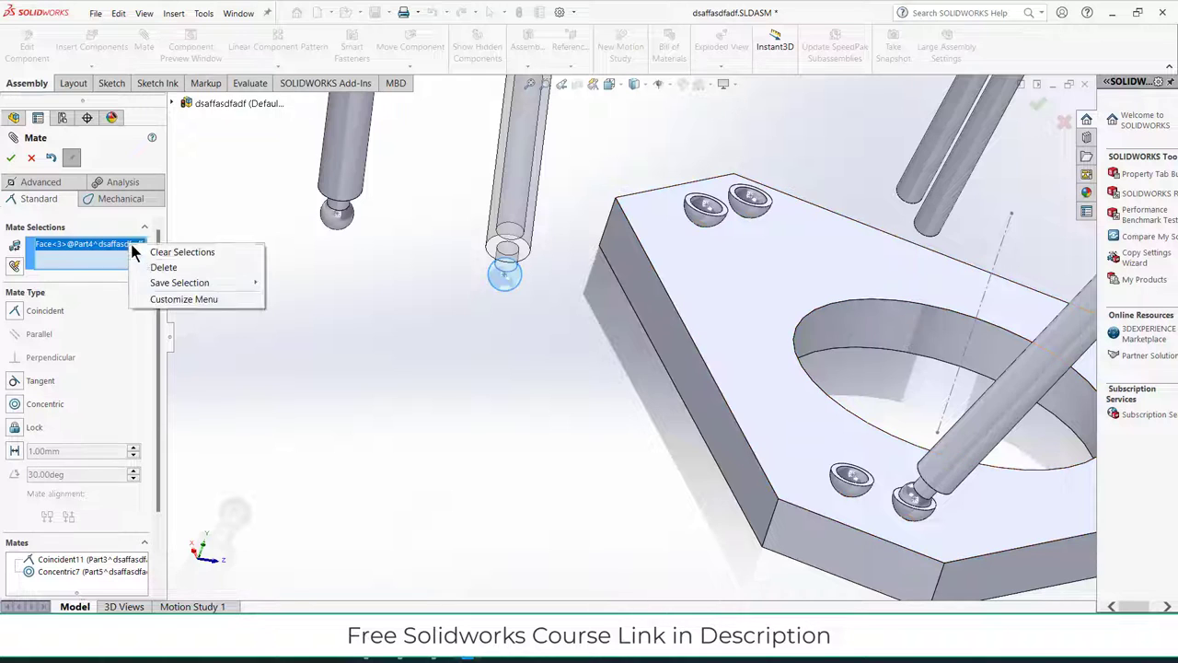
pyautogui.click(184, 252)
pyautogui.scroll(-2, 419, 263)
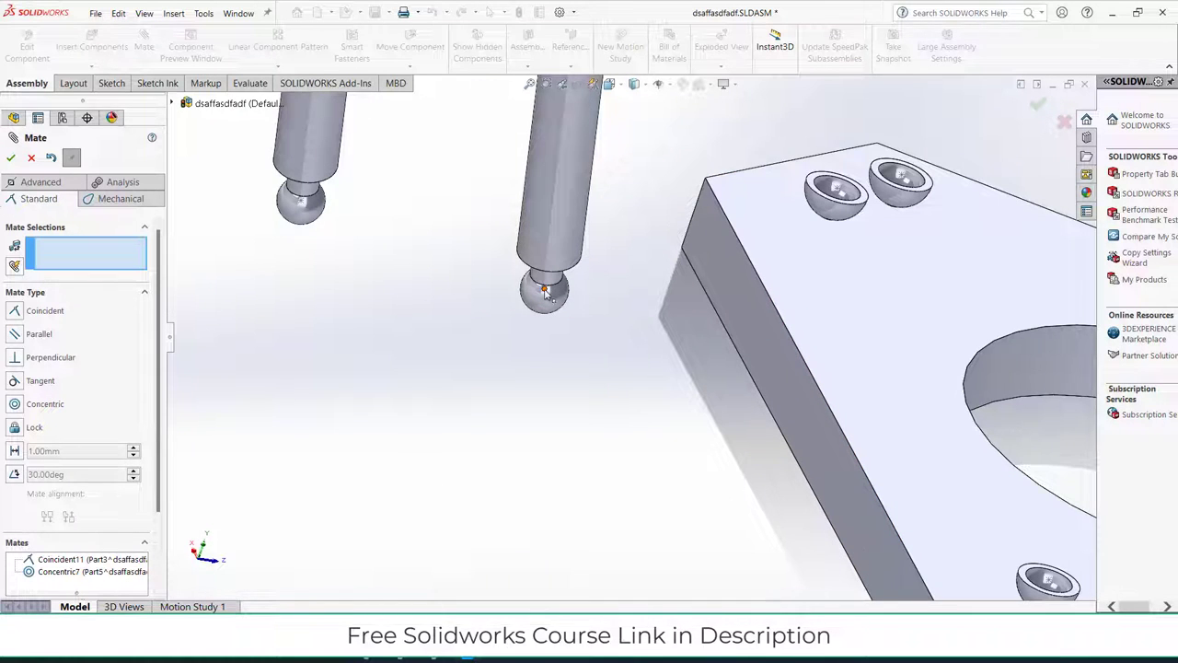
pyautogui.click(544, 292)
pyautogui.click(1048, 580)
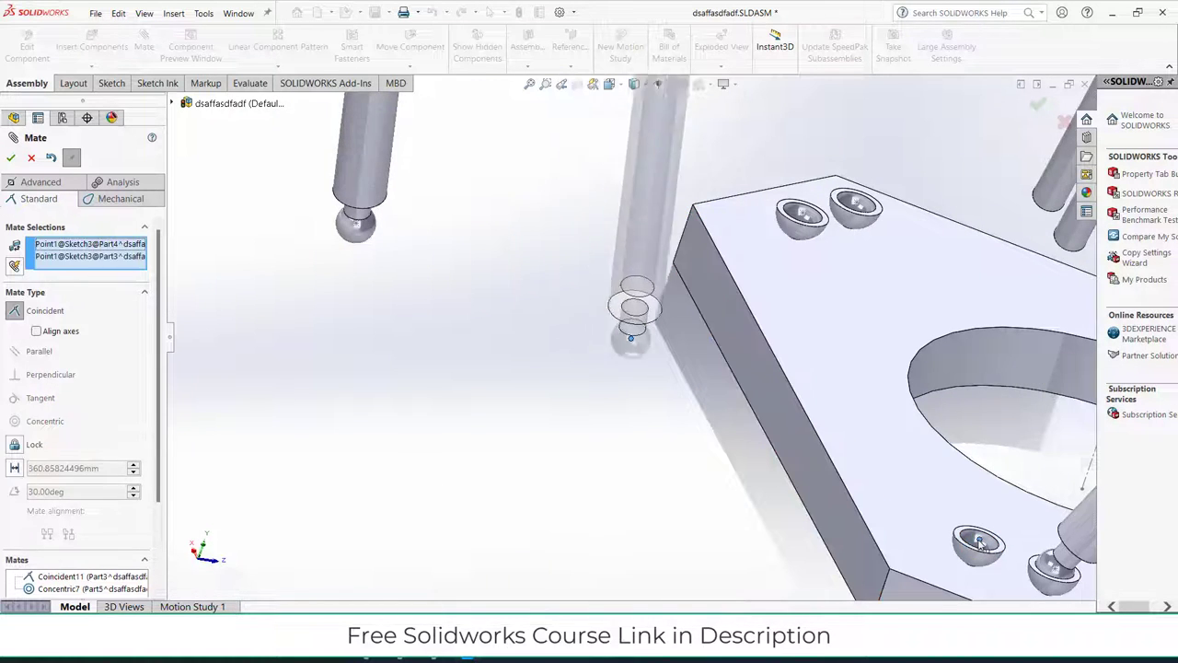
pyautogui.click(1074, 563)
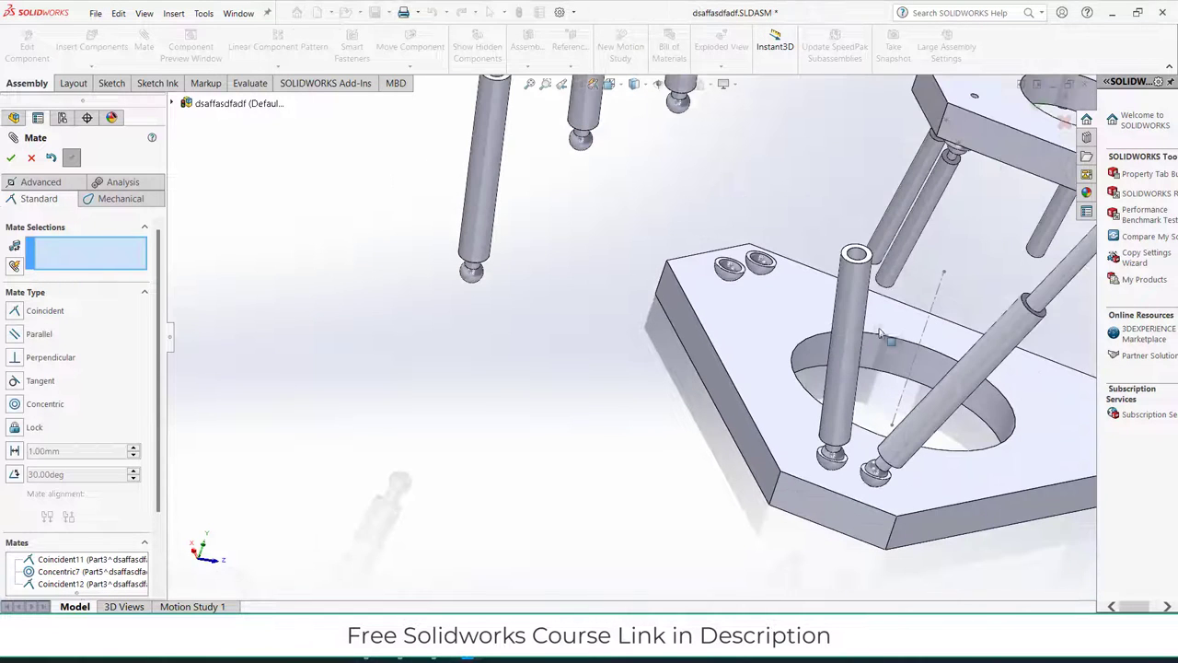
# Mate the second front-corner hollow rod concentric with the neighbouring solid rod hanging from the upper plate.
pyautogui.click(859, 292)
pyautogui.click(905, 249)
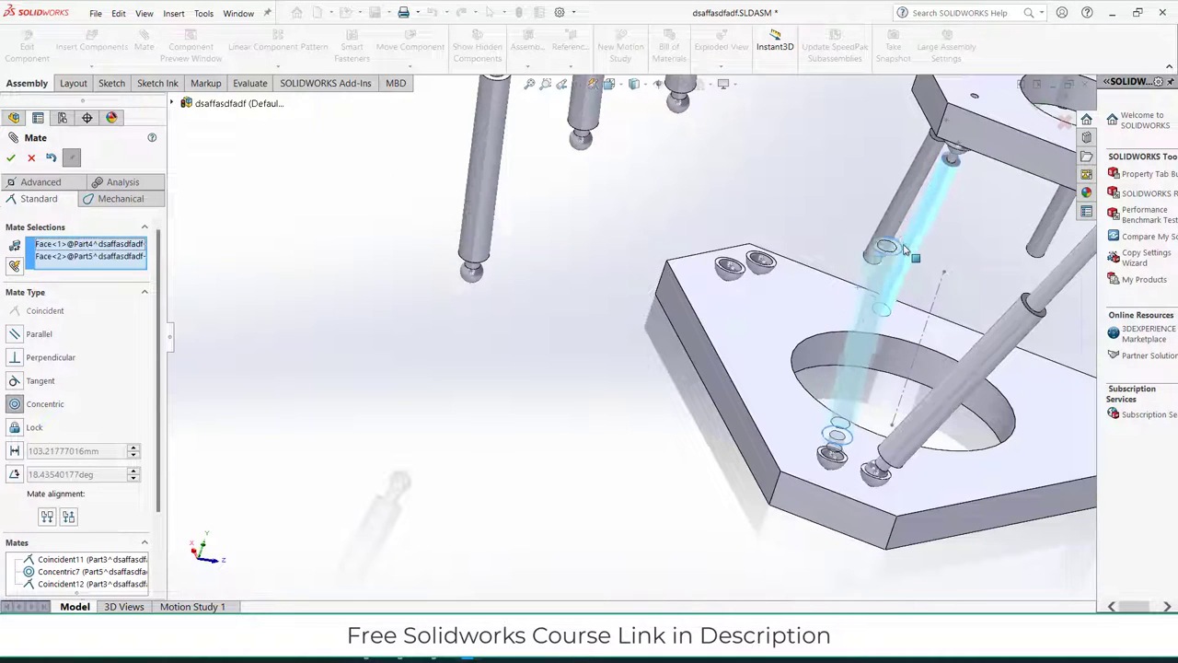
pyautogui.click(1078, 227)
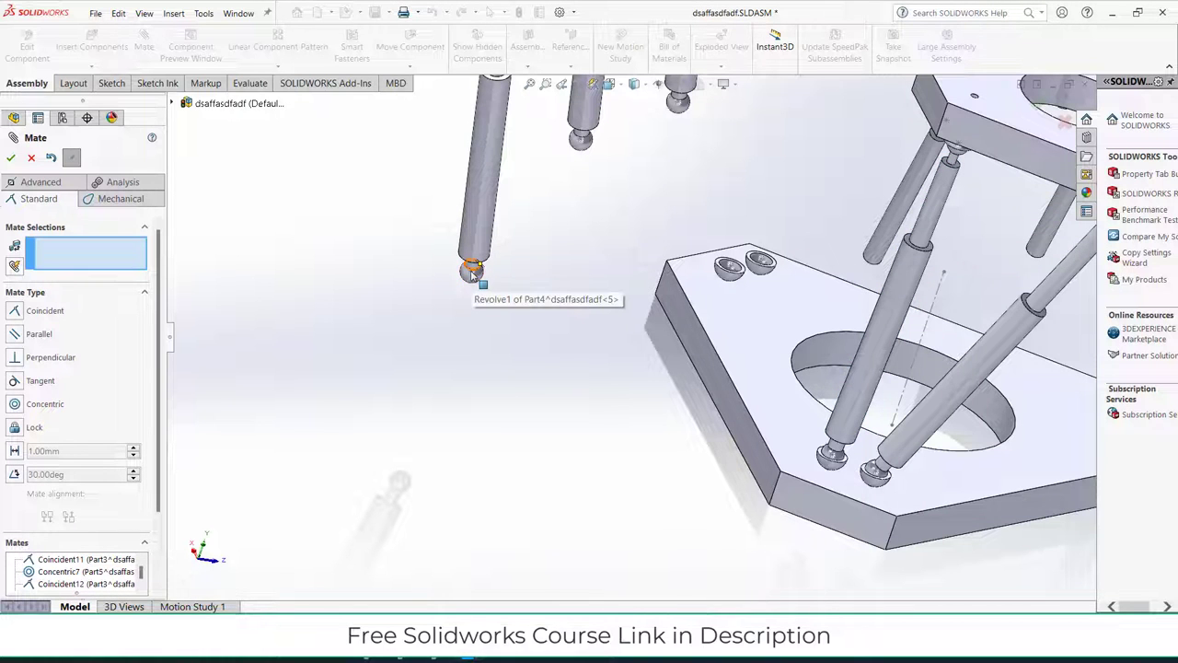
# Mate a third loose hollow rod's ball centre coincident with the empty cup beside the originally assembled leg on the lower plate.
pyautogui.moveTo(664, 297); pyautogui.dragTo(764, 281, button='middle')
pyautogui.scroll(3, 685, 311)
pyautogui.moveTo(769, 175); pyautogui.dragTo(626, 342, button='middle')
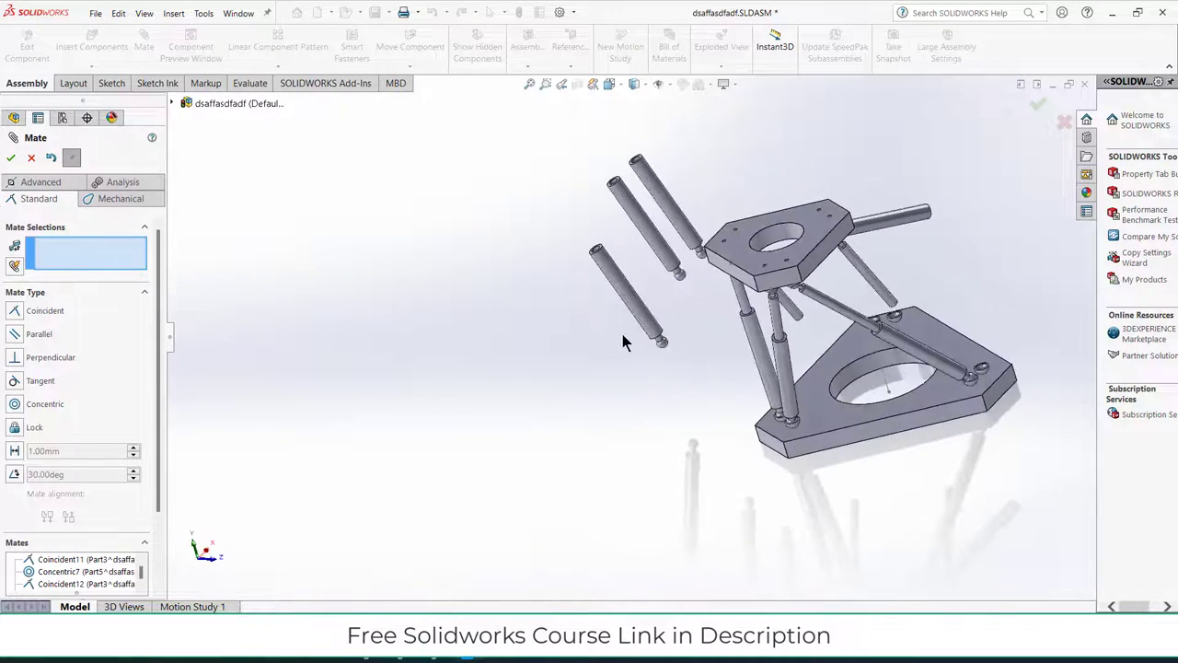
pyautogui.scroll(-3, 665, 358)
pyautogui.scroll(-5, 665, 359)
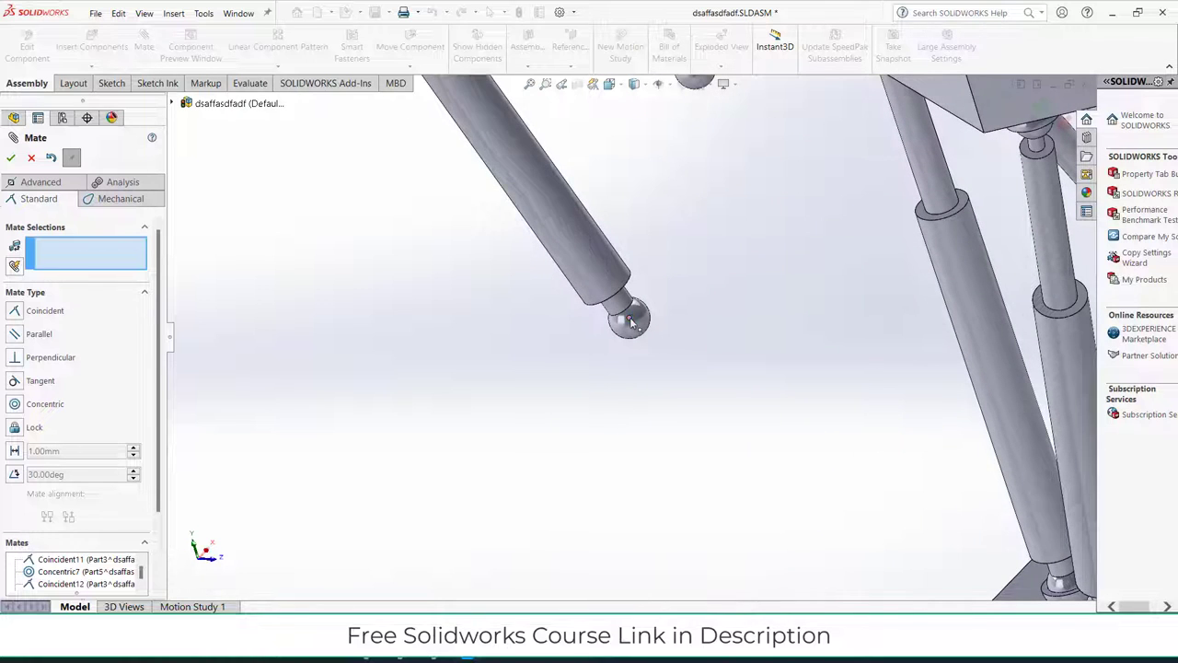
pyautogui.click(630, 320)
pyautogui.scroll(6, 631, 319)
pyautogui.scroll(-6, 808, 346)
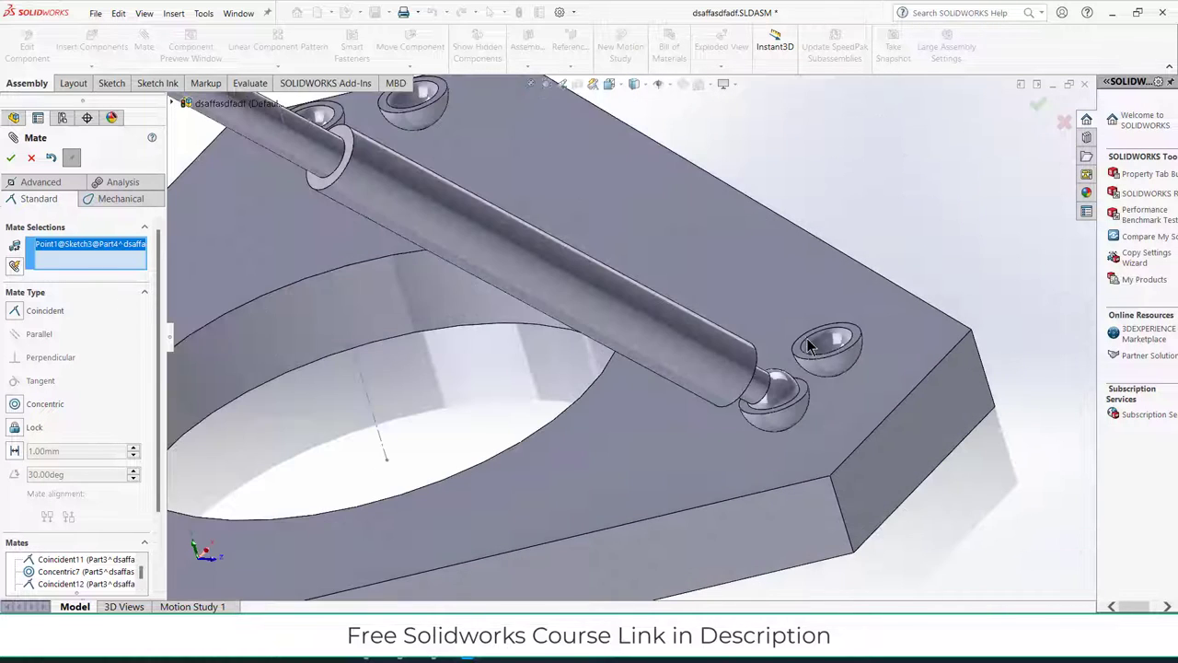
pyautogui.click(826, 343)
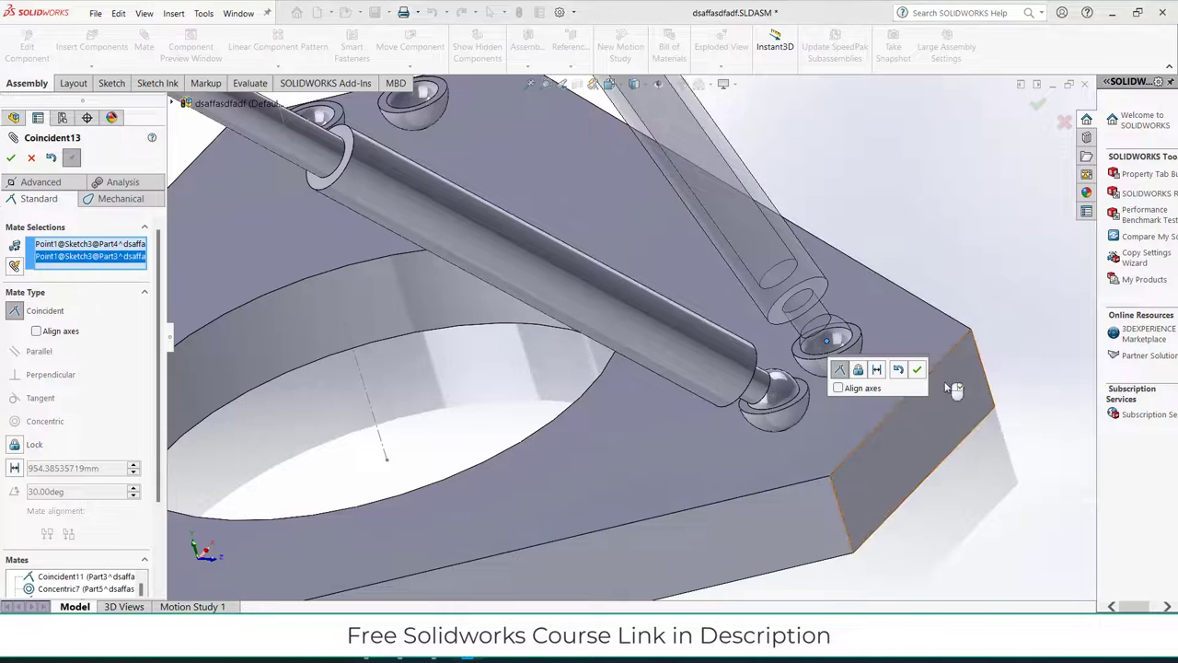
pyautogui.click(918, 371)
# Mate the hollow rod beside the originally assembled leg concentric with the free solid rod facing it.
pyautogui.scroll(6, 829, 288)
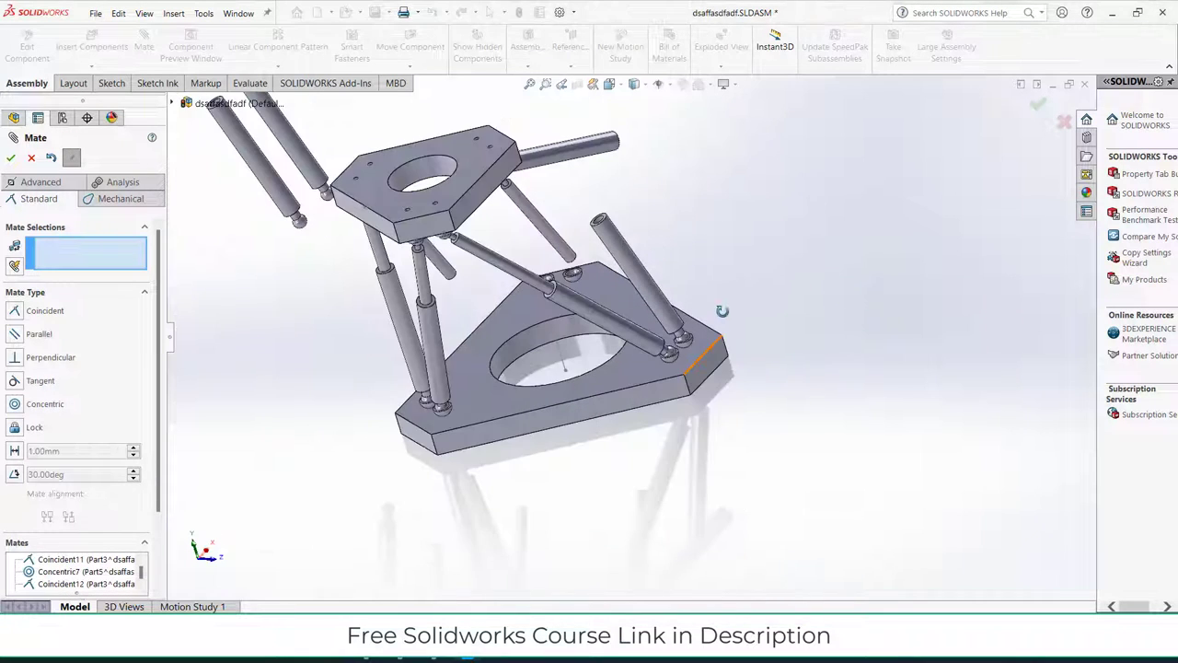
pyautogui.moveTo(722, 312); pyautogui.dragTo(677, 368, button='middle')
pyautogui.scroll(-2, 519, 272)
pyautogui.moveTo(519, 272)
pyautogui.mouseDown(button='middle')
pyautogui.moveTo(489, 226)
pyautogui.moveTo(503, 265)
pyautogui.mouseUp(button='middle')
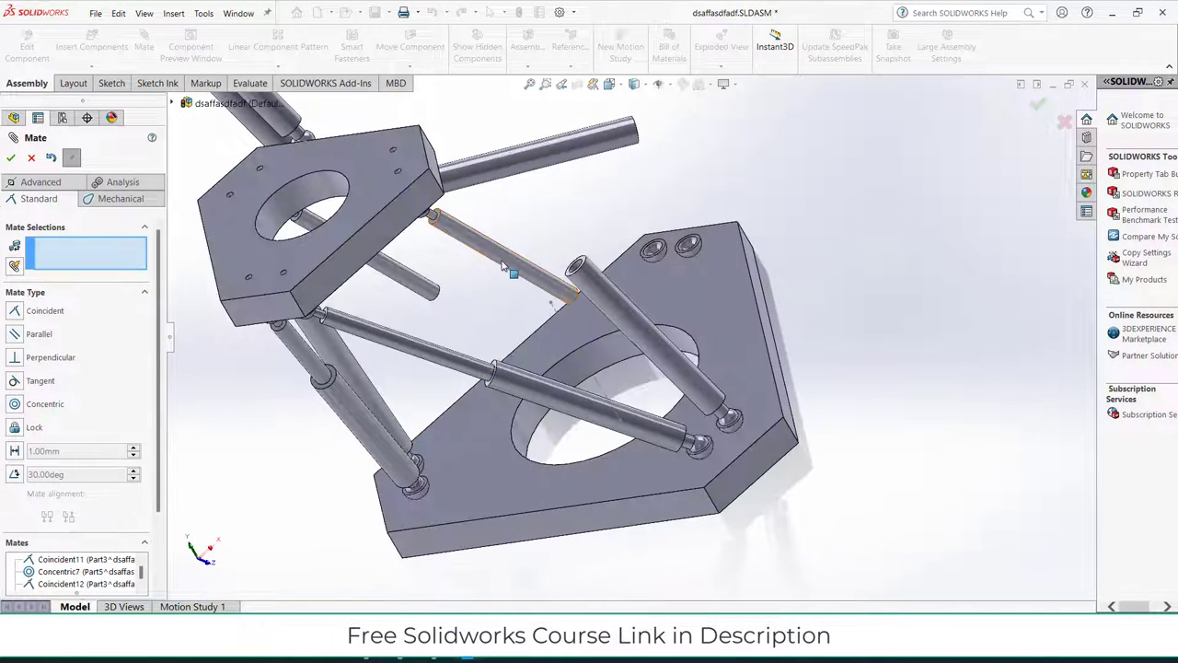
pyautogui.click(591, 293)
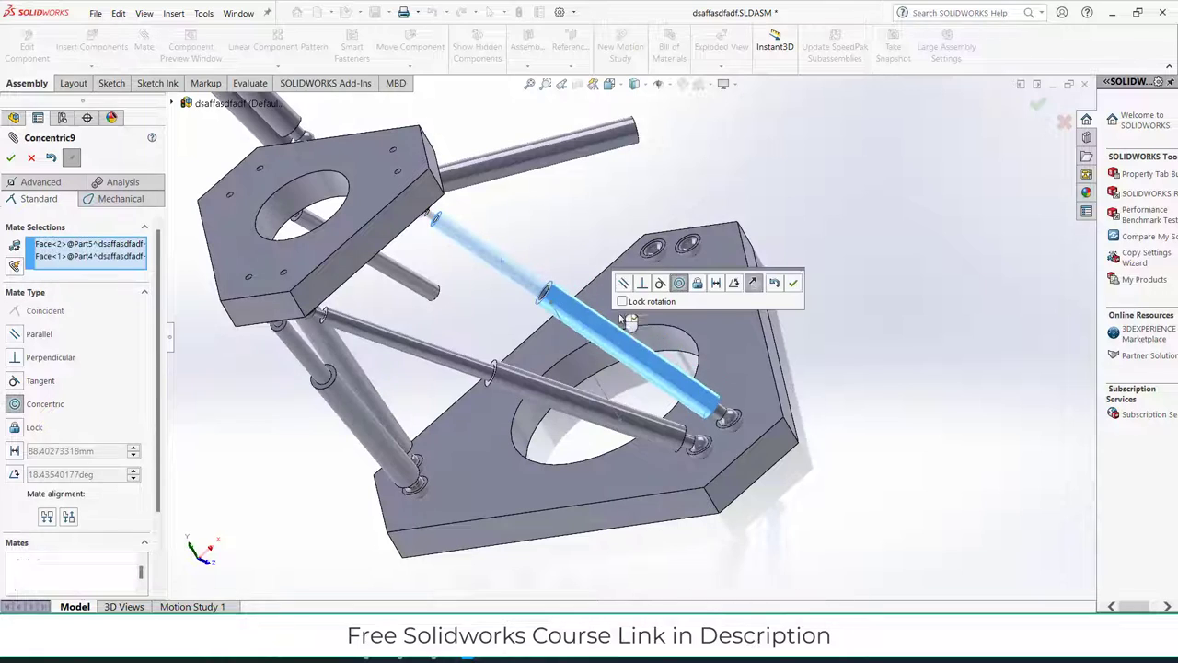
pyautogui.click(794, 283)
# Mate a fourth loose hollow rod's ball centre coincident with one of the two empty cups in the lower plate's last corner.
pyautogui.moveTo(769, 240); pyautogui.dragTo(686, 280, button='middle')
pyautogui.scroll(3, 685, 281)
pyautogui.scroll(-4, 531, 149)
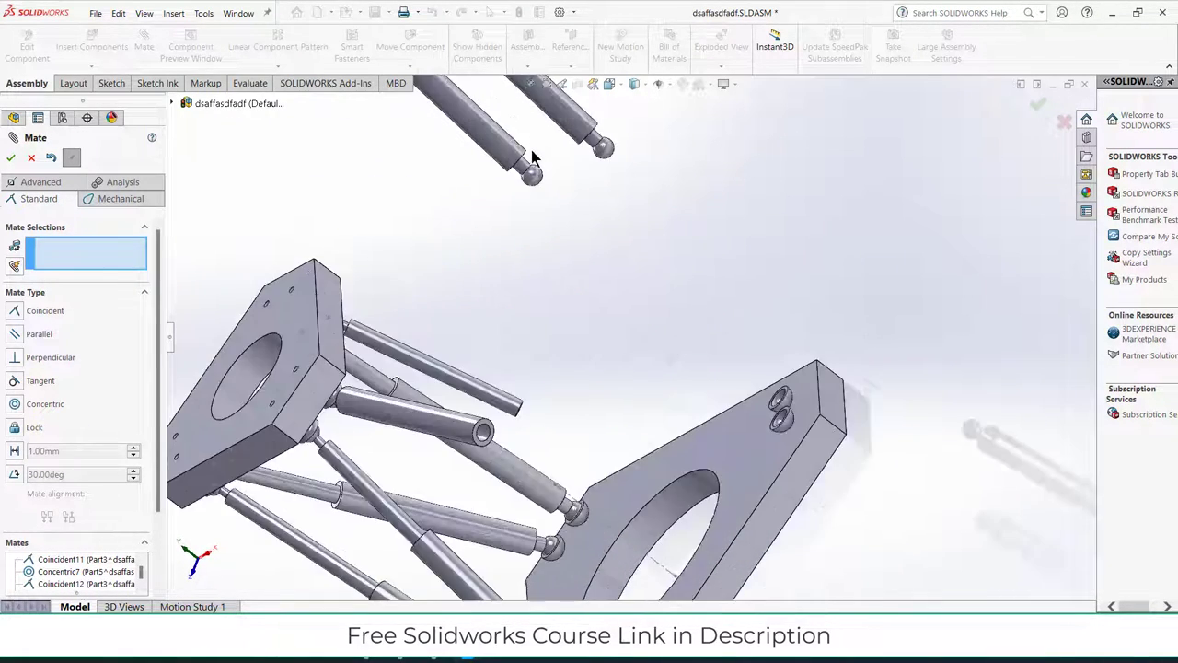
pyautogui.click(534, 177)
pyautogui.scroll(-6, 784, 446)
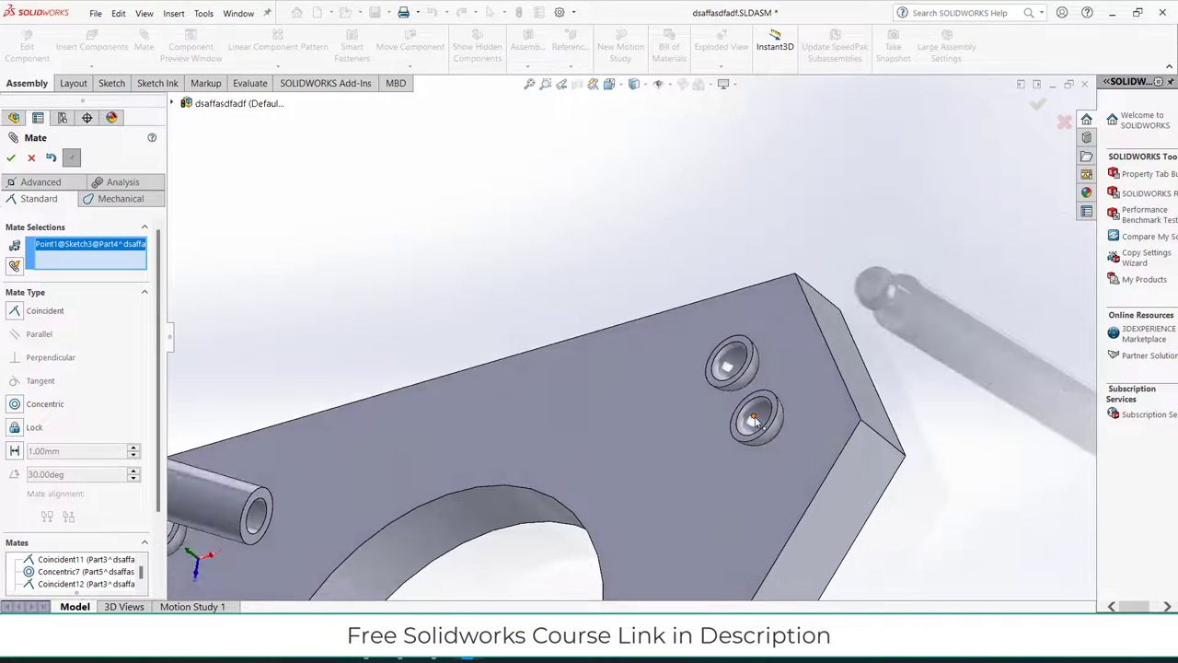
pyautogui.click(753, 420)
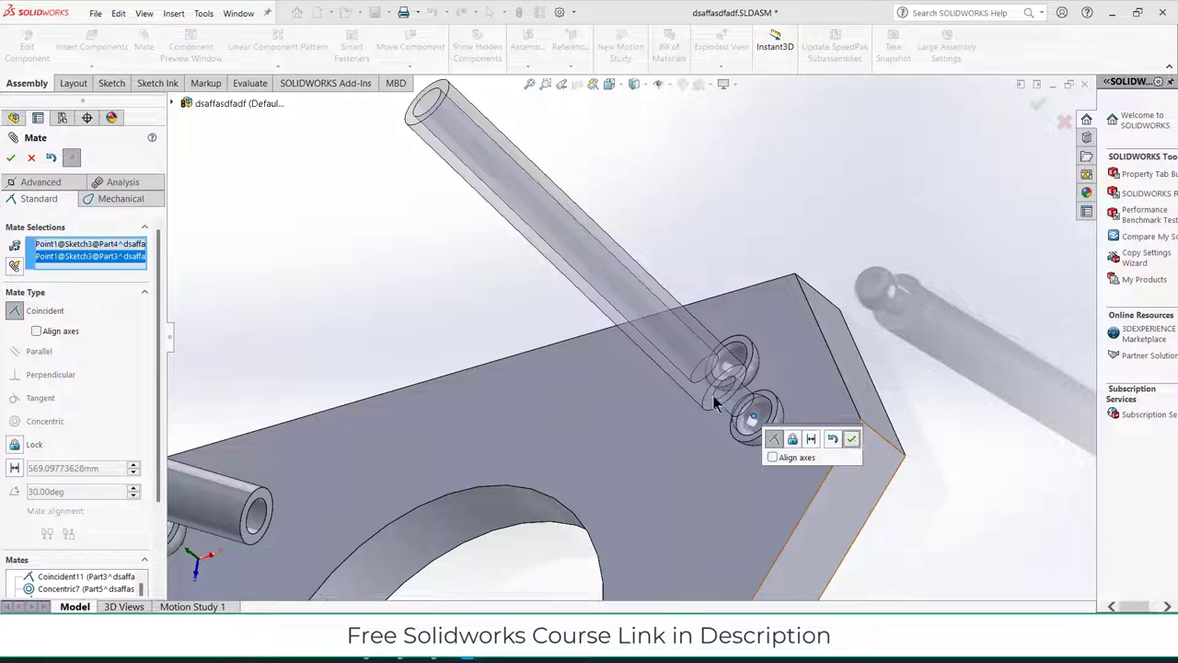
# Delete the misplaced hollow rod copy hanging from the upper plate, together with its dependent mate.
pyautogui.scroll(3, 646, 359)
pyautogui.moveTo(577, 353); pyautogui.dragTo(373, 437, button='middle')
pyautogui.scroll(3, 573, 372)
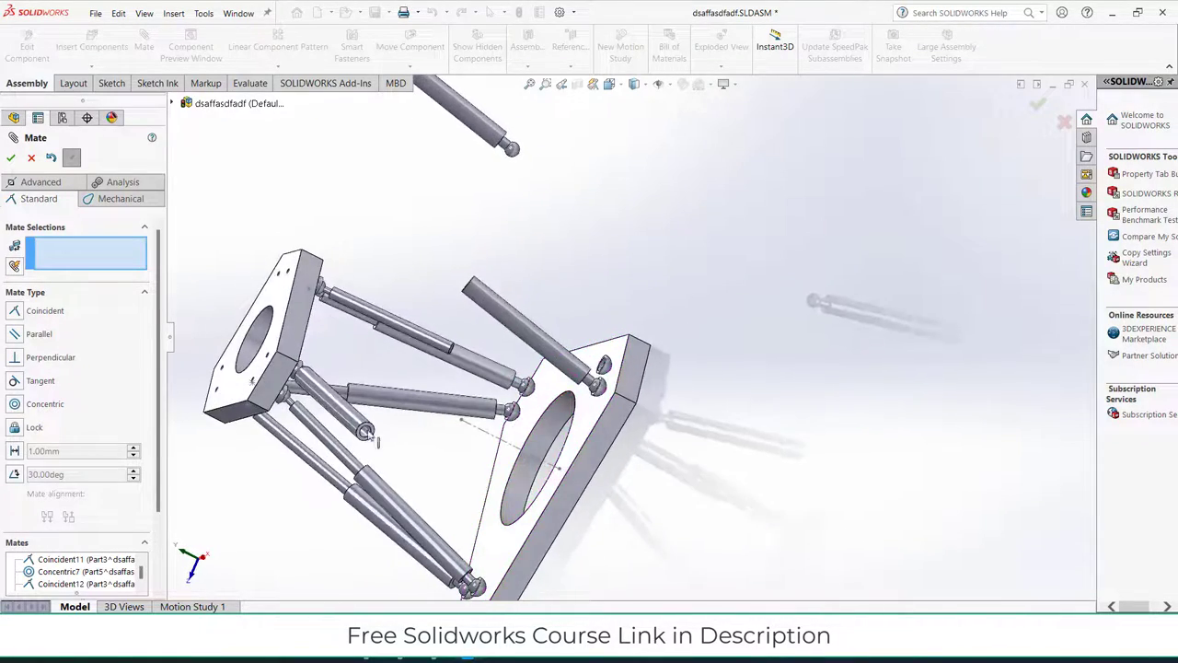
pyautogui.scroll(-2, 372, 437)
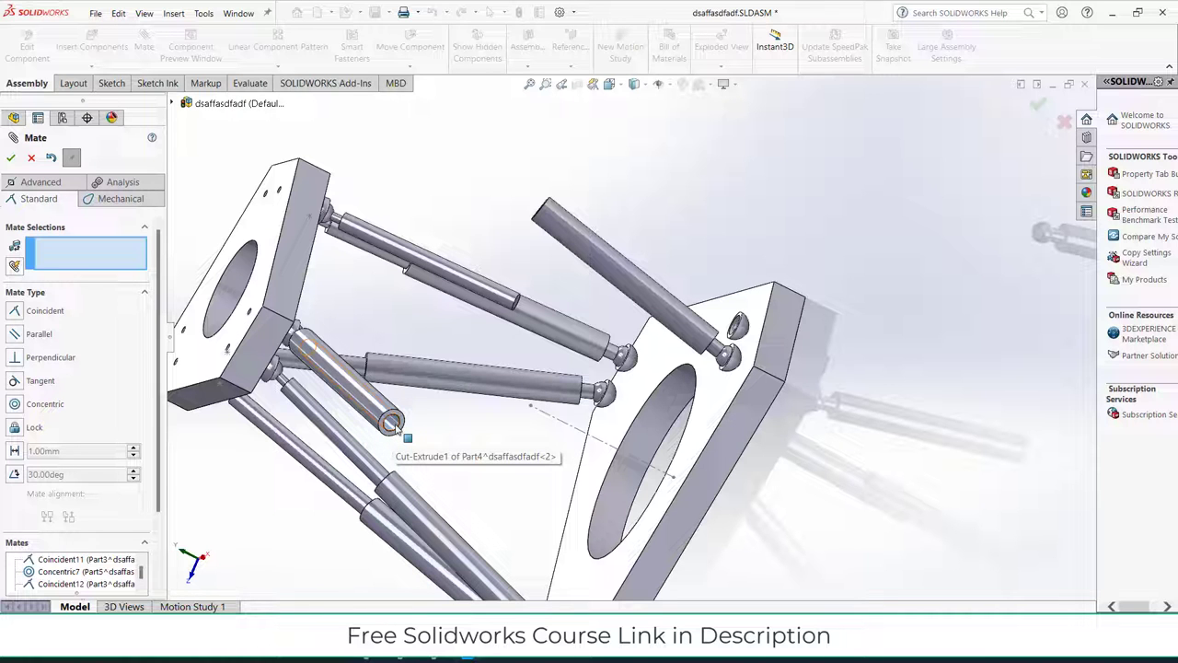
pyautogui.moveTo(394, 429); pyautogui.dragTo(399, 398, button='middle')
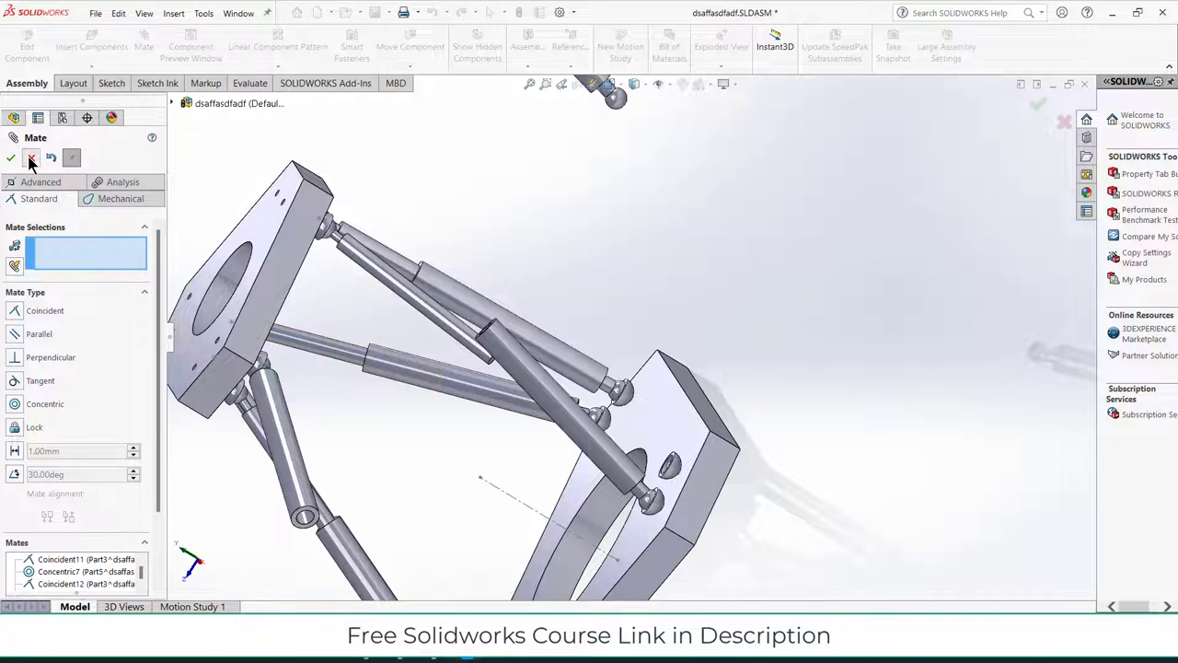
pyautogui.press('Escape')
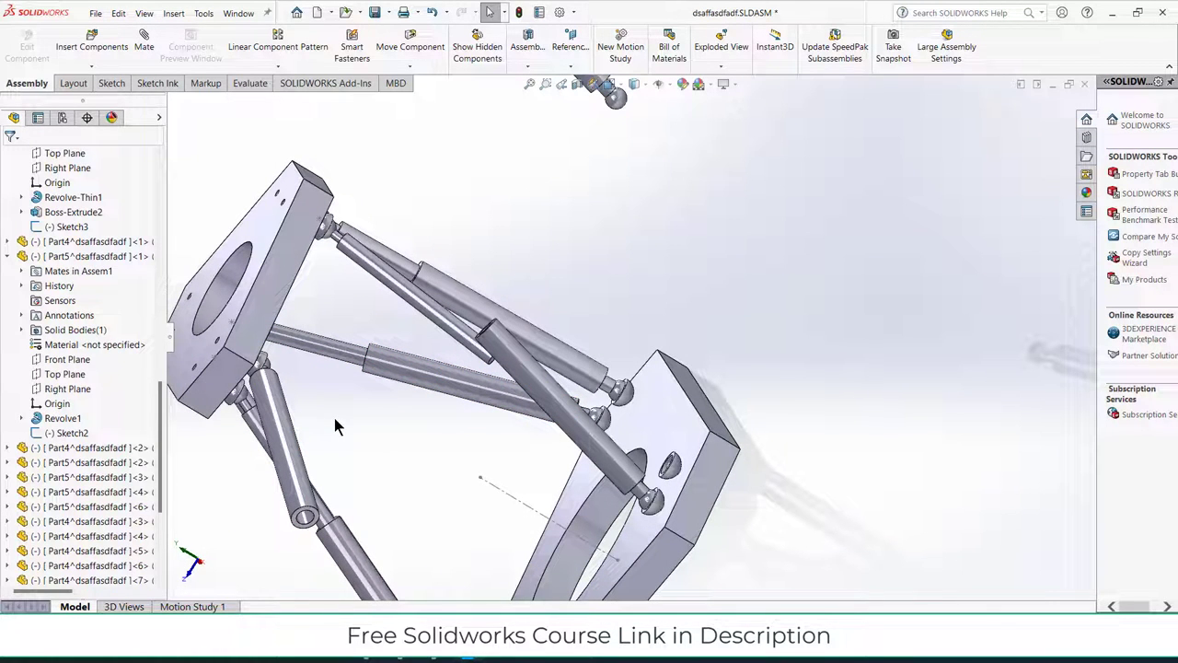
pyautogui.moveTo(336, 426); pyautogui.dragTo(423, 366, button='middle')
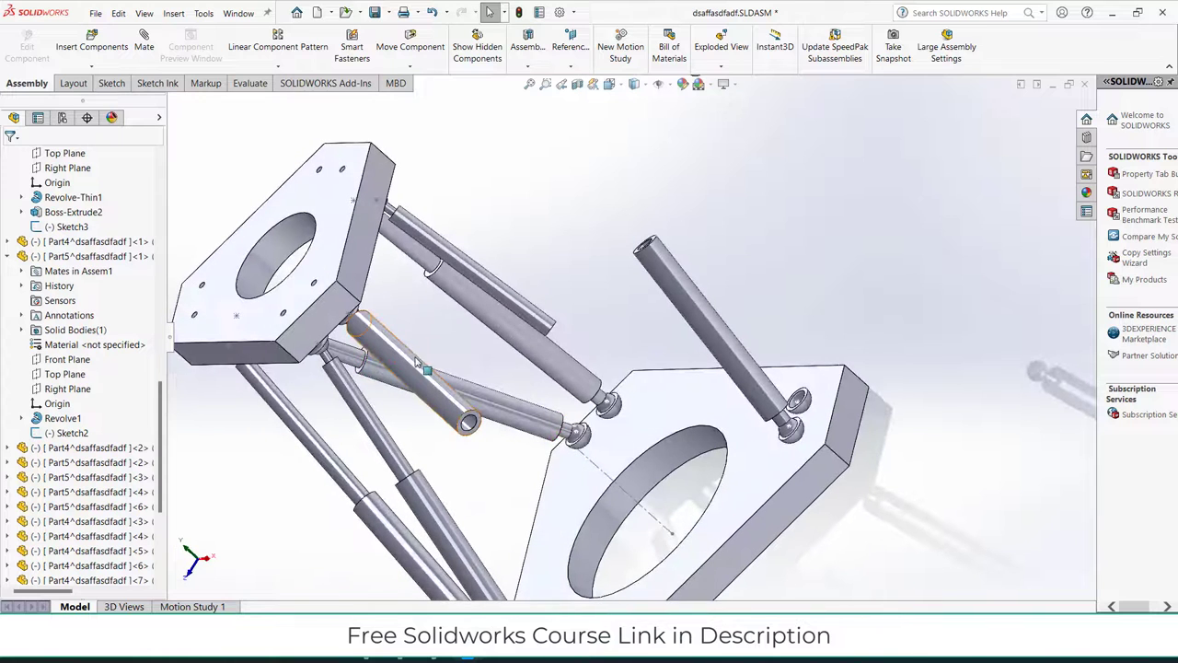
pyautogui.rightClick(411, 364)
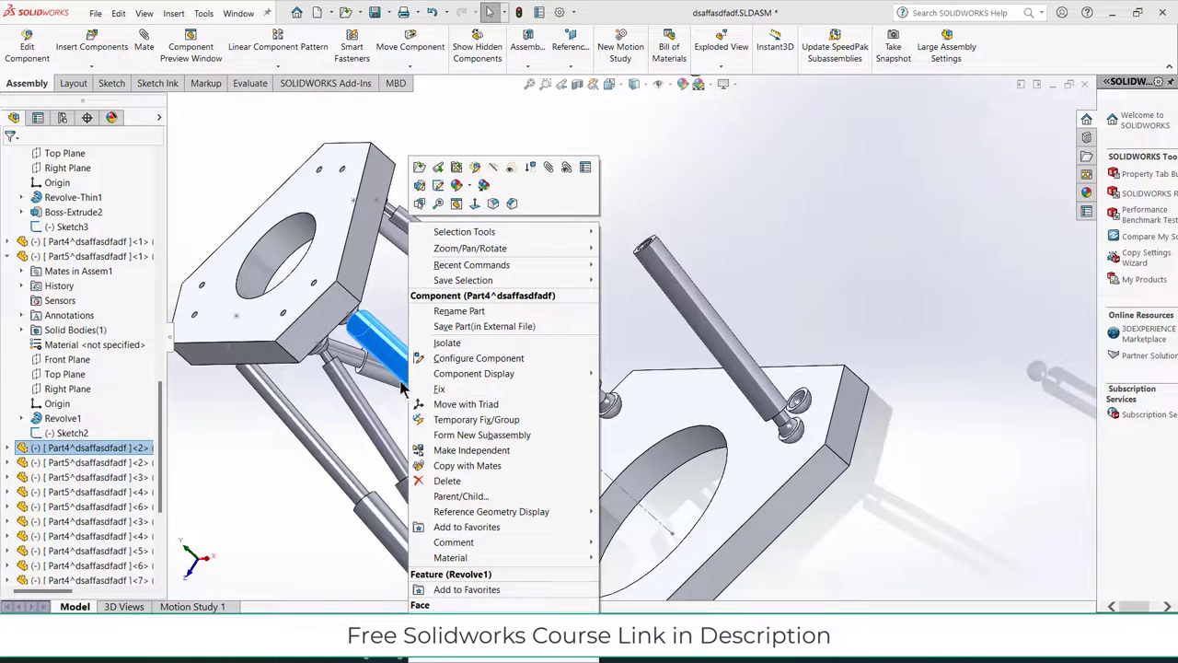
pyautogui.click(450, 481)
pyautogui.click(670, 247)
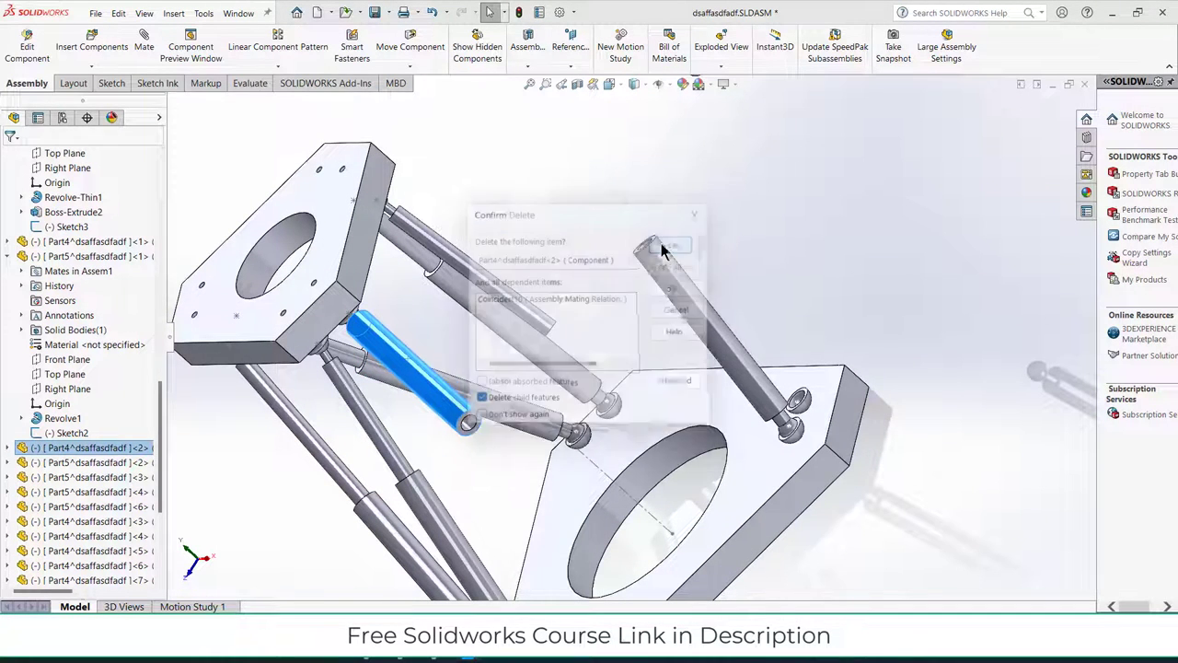
# Add another solid rod copy to the assembly and mate its ball centre coincident with the upper plate's empty cup.
pyautogui.click(494, 281)
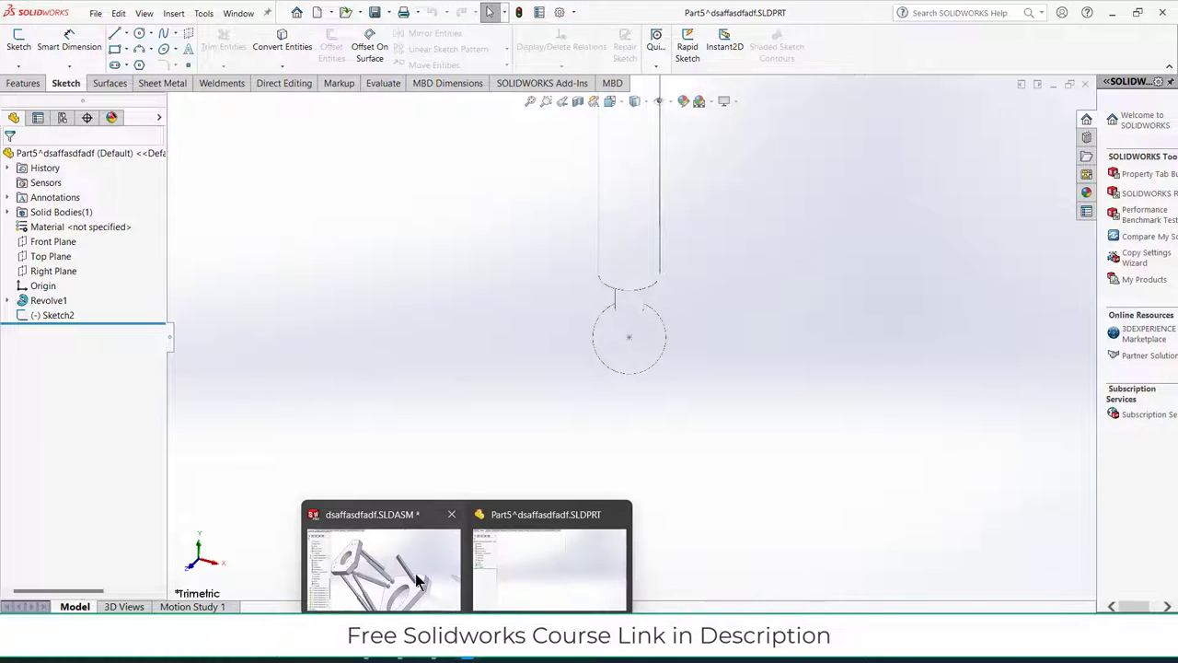
pyautogui.click(414, 578)
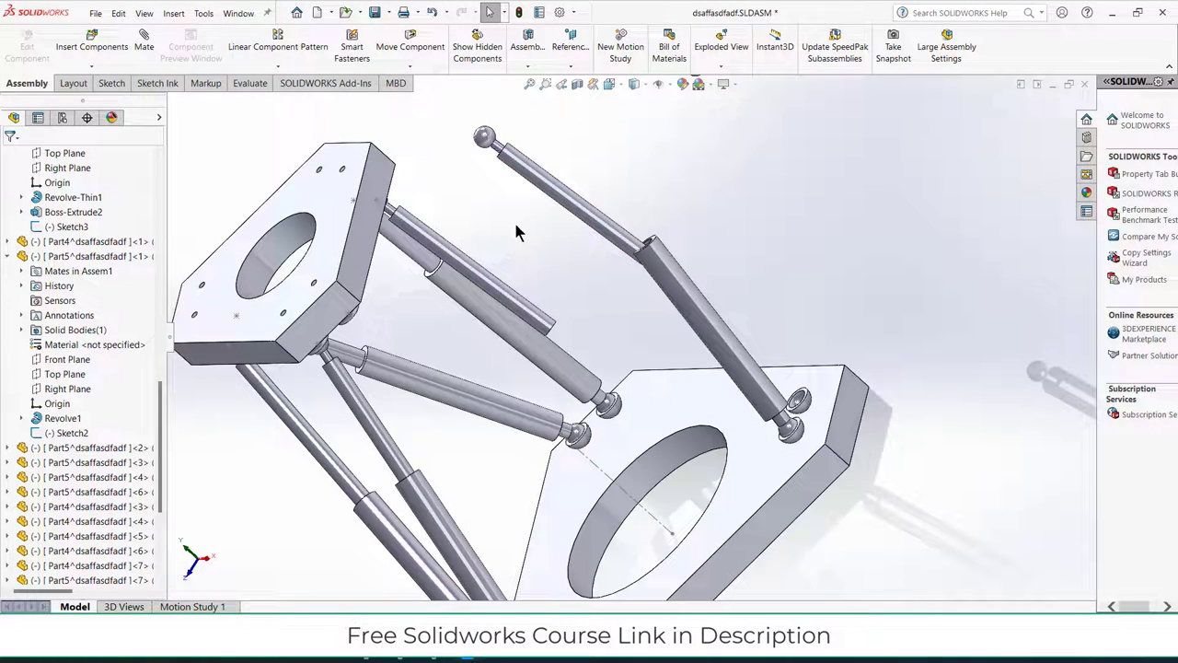
pyautogui.click(485, 139)
pyautogui.moveTo(542, 322); pyautogui.dragTo(419, 232, button='middle')
pyautogui.scroll(-3, 320, 339)
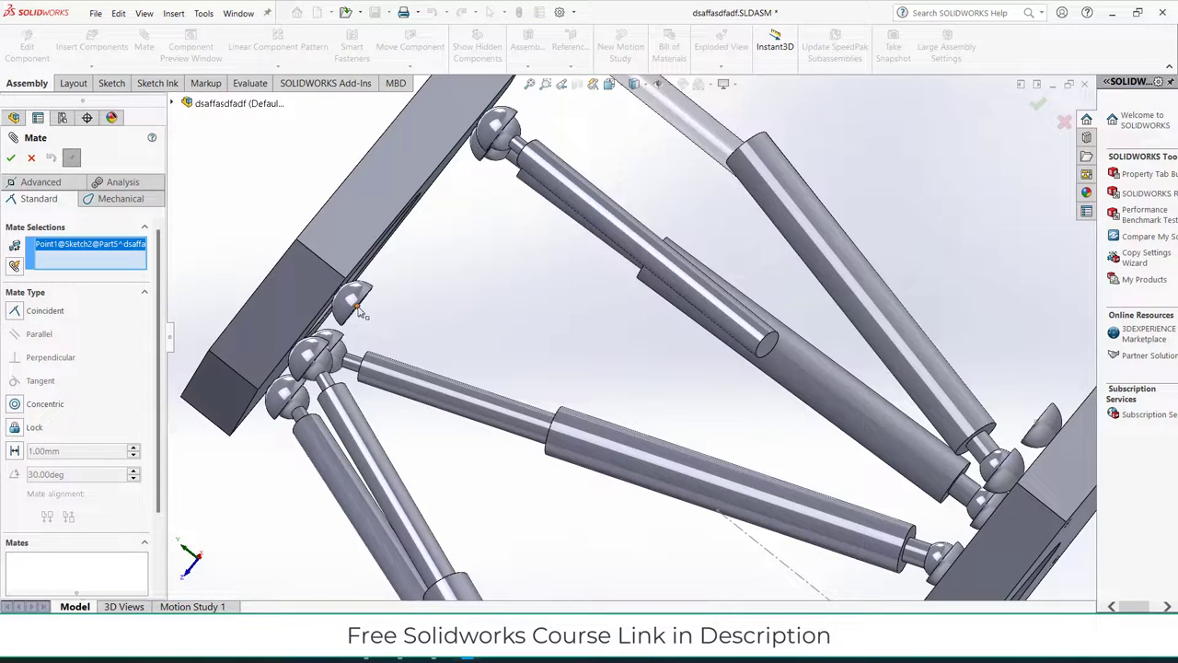
pyautogui.click(358, 310)
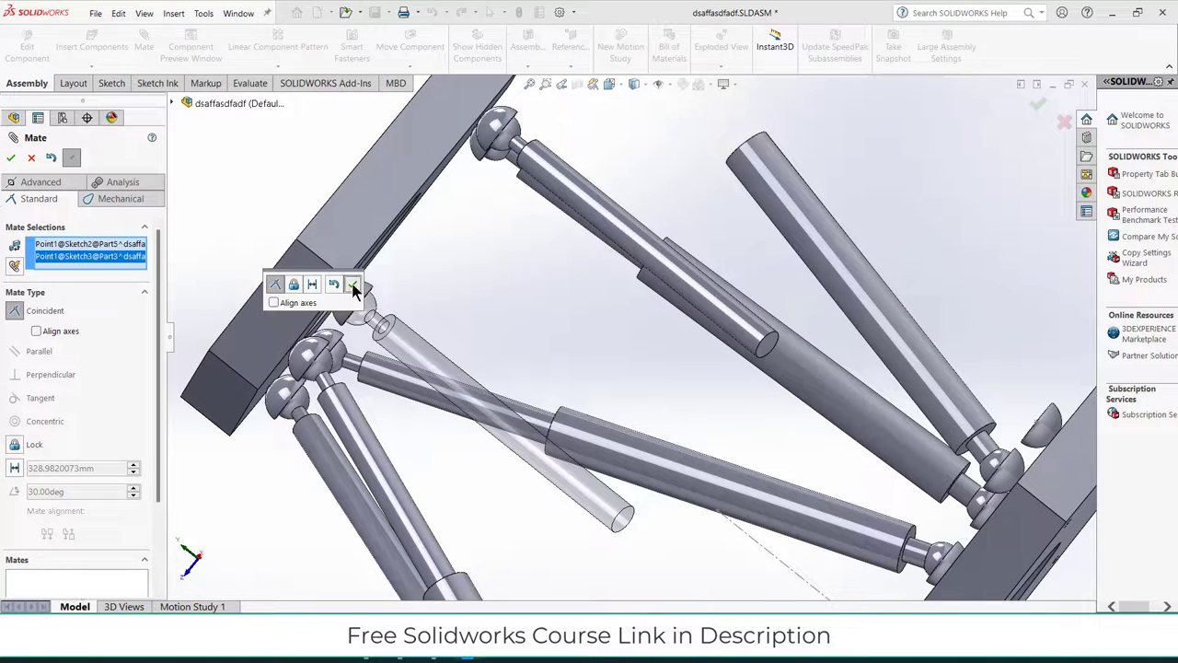
pyautogui.click(353, 288)
# Mate the newly added solid rod concentric with the fourth hollow rod standing in the lower plate's last corner.
pyautogui.click(502, 433)
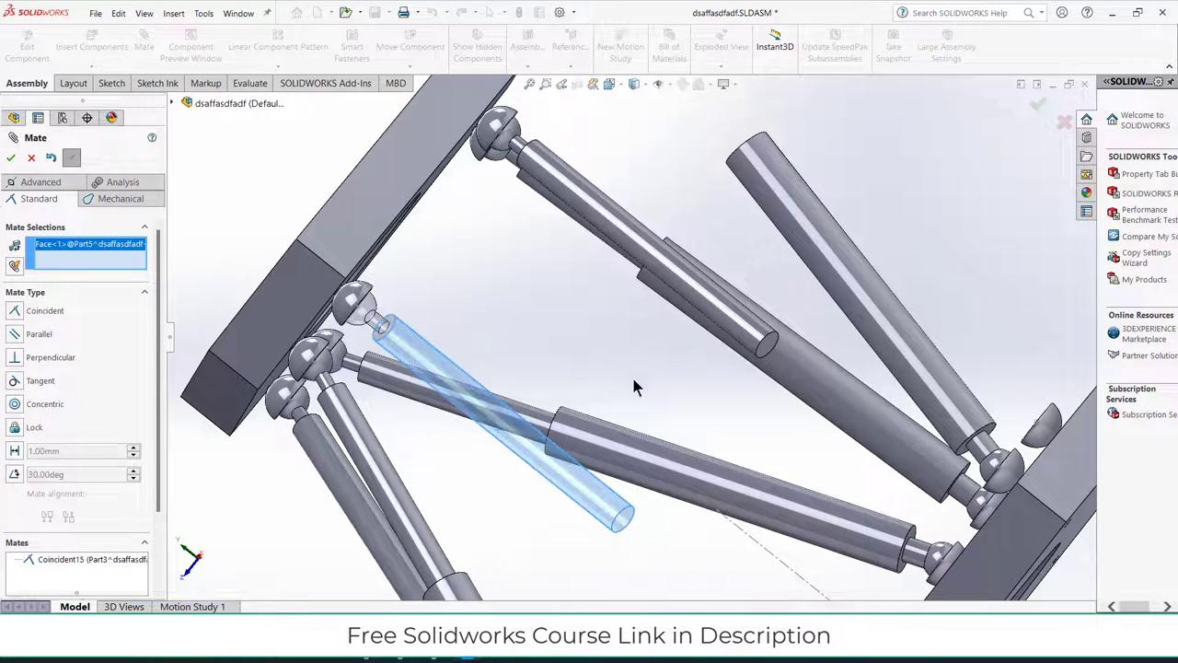
pyautogui.click(846, 276)
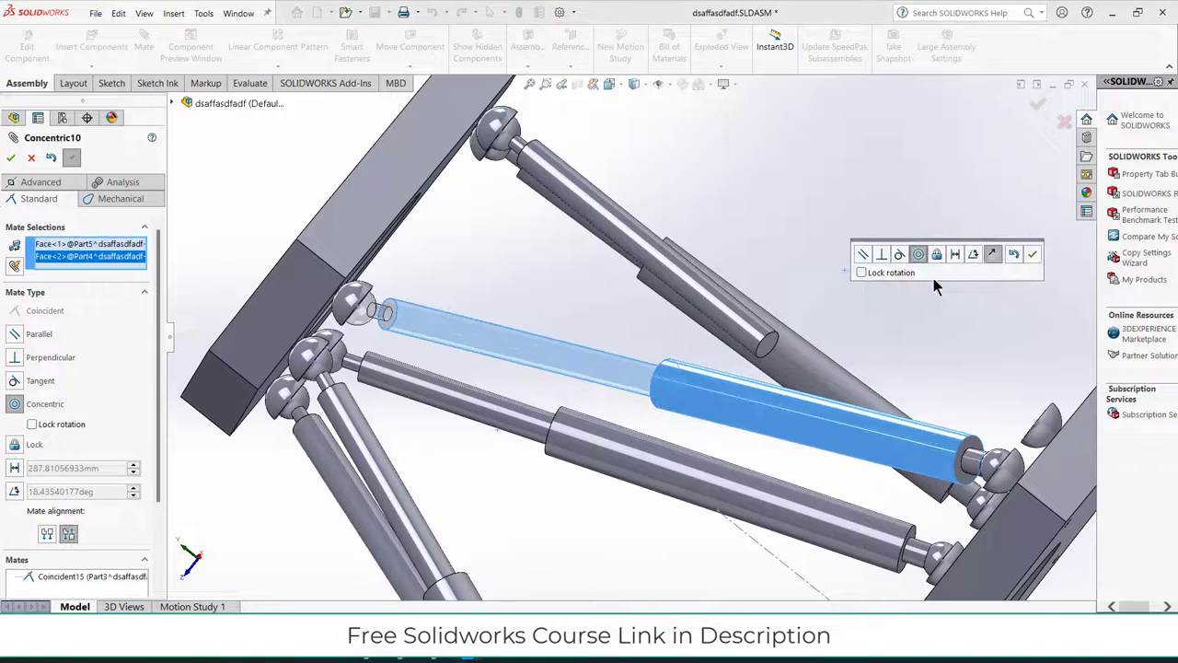
pyautogui.click(1033, 254)
# Mate the last loose hollow rod concentric with the remaining free solid rod hanging from the upper plate.
pyautogui.scroll(2, 877, 241)
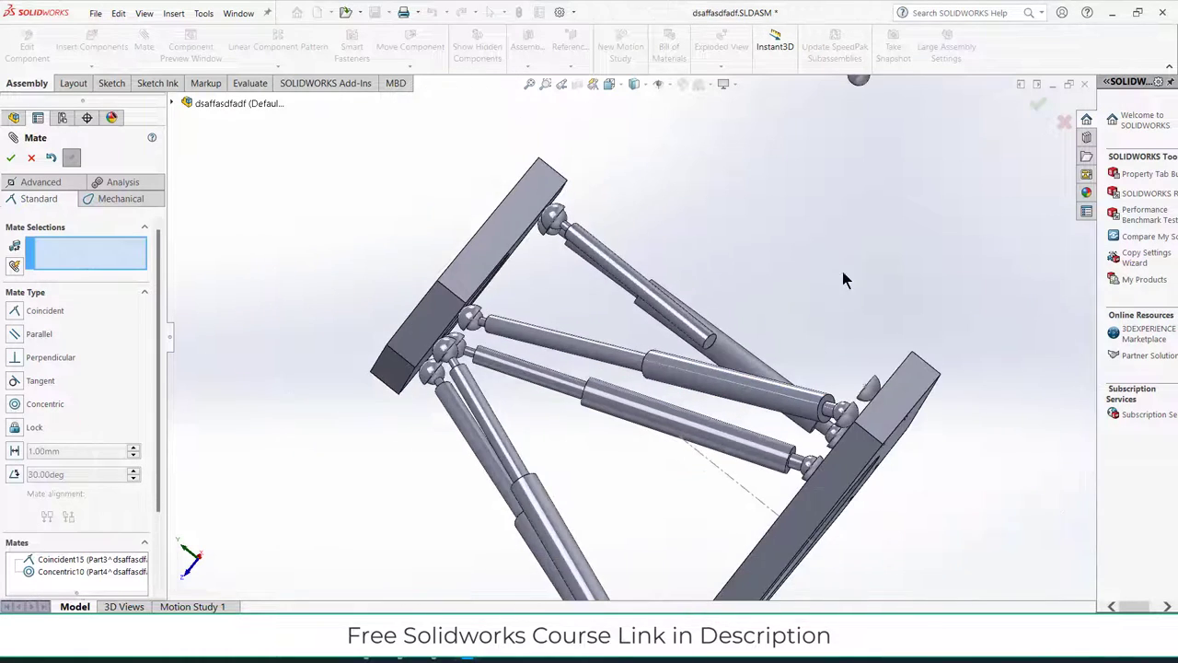
pyautogui.moveTo(843, 272); pyautogui.dragTo(842, 381, button='middle')
pyautogui.scroll(1, 861, 339)
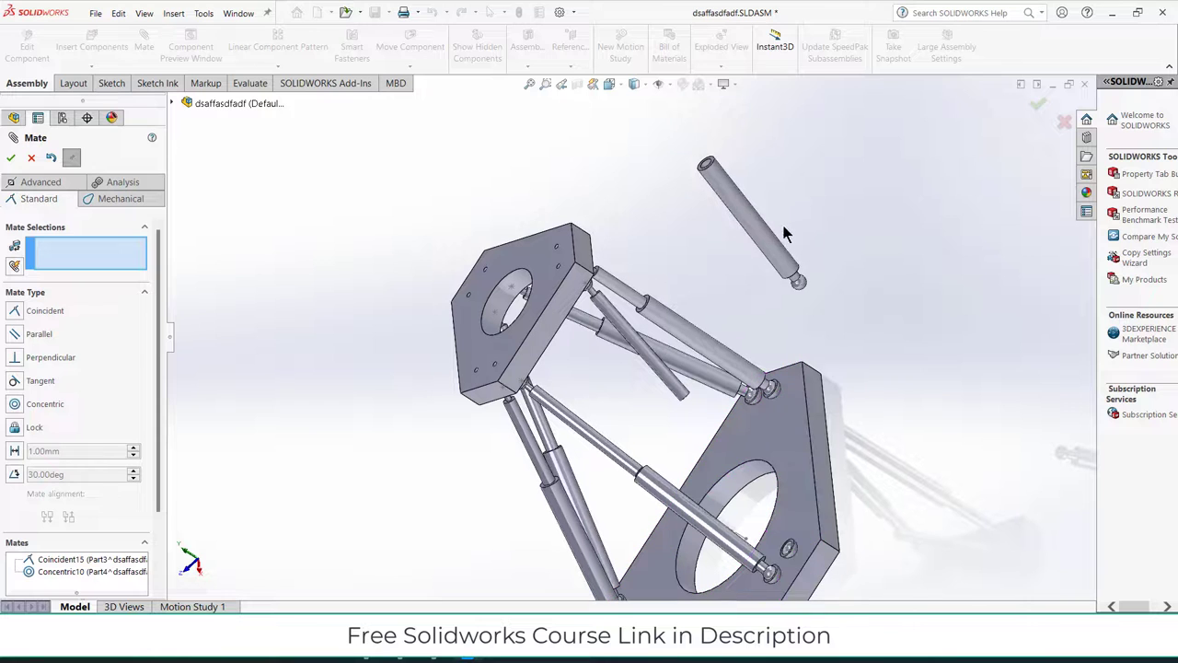
pyautogui.click(739, 214)
pyautogui.click(664, 373)
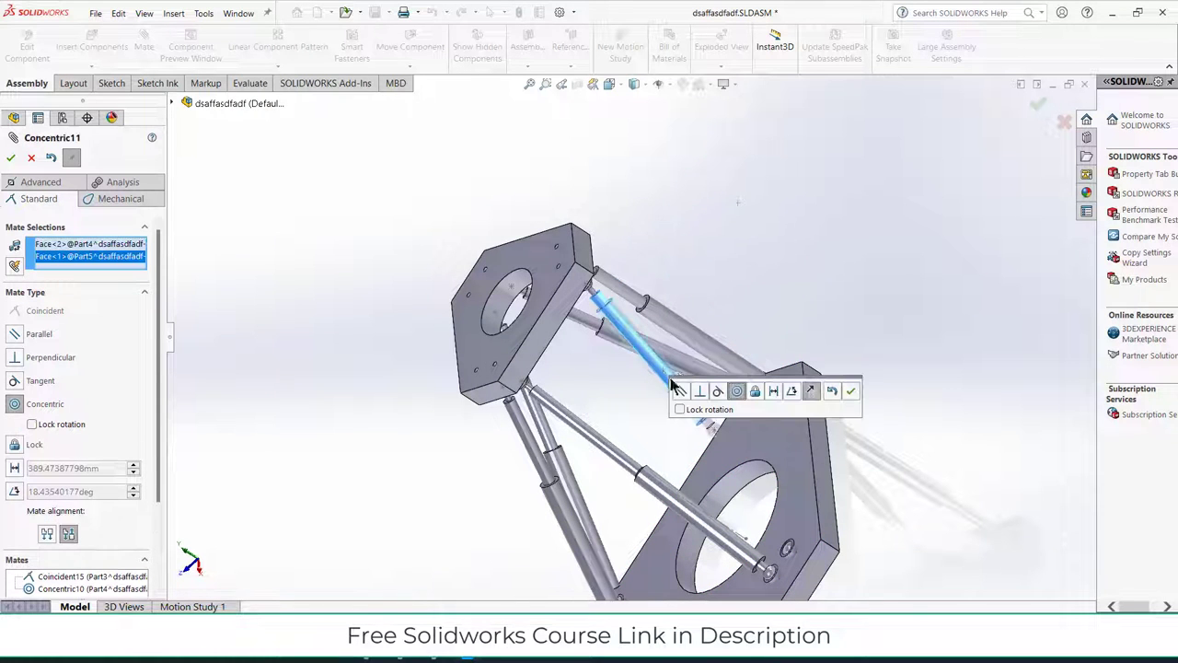
pyautogui.press('Return')
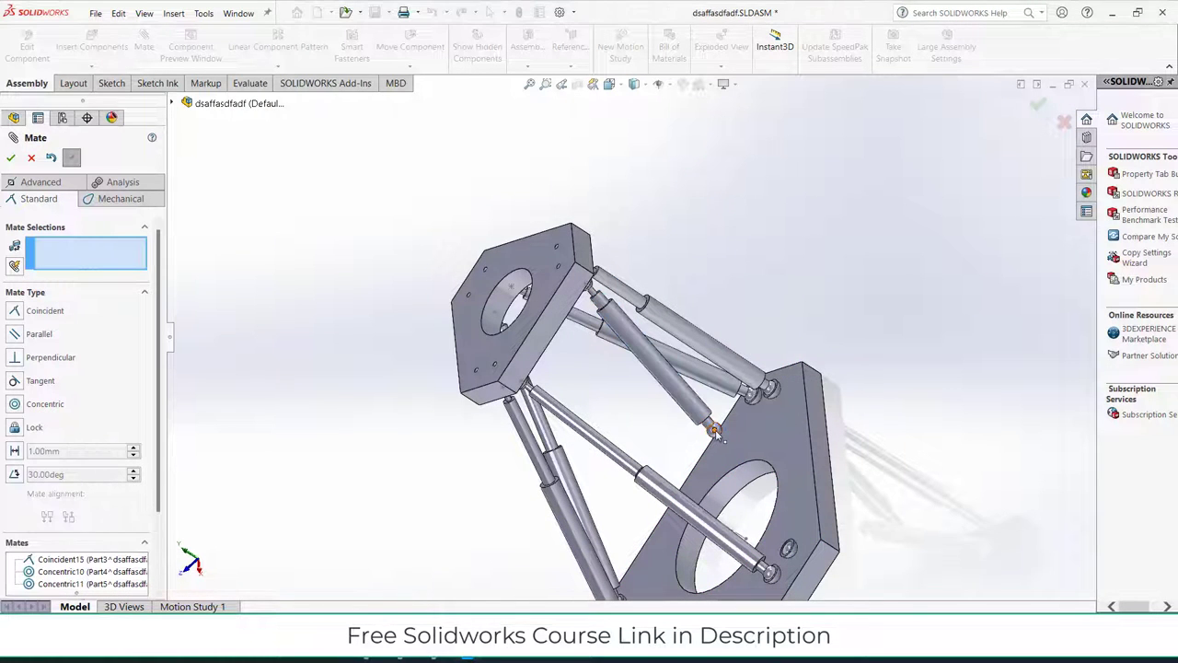
# Mate the last hollow rod's ball centre coincident with the remaining empty cup on the lower plate, and finish mating.
pyautogui.click(714, 430)
pyautogui.scroll(5, 790, 557)
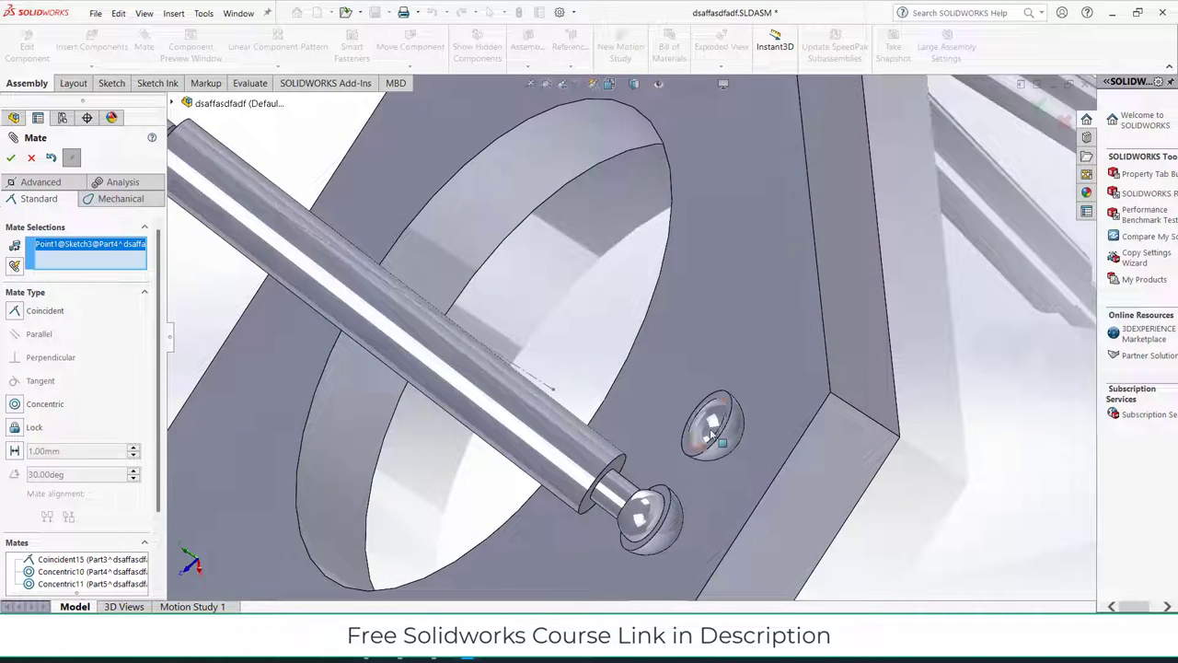
pyautogui.click(642, 509)
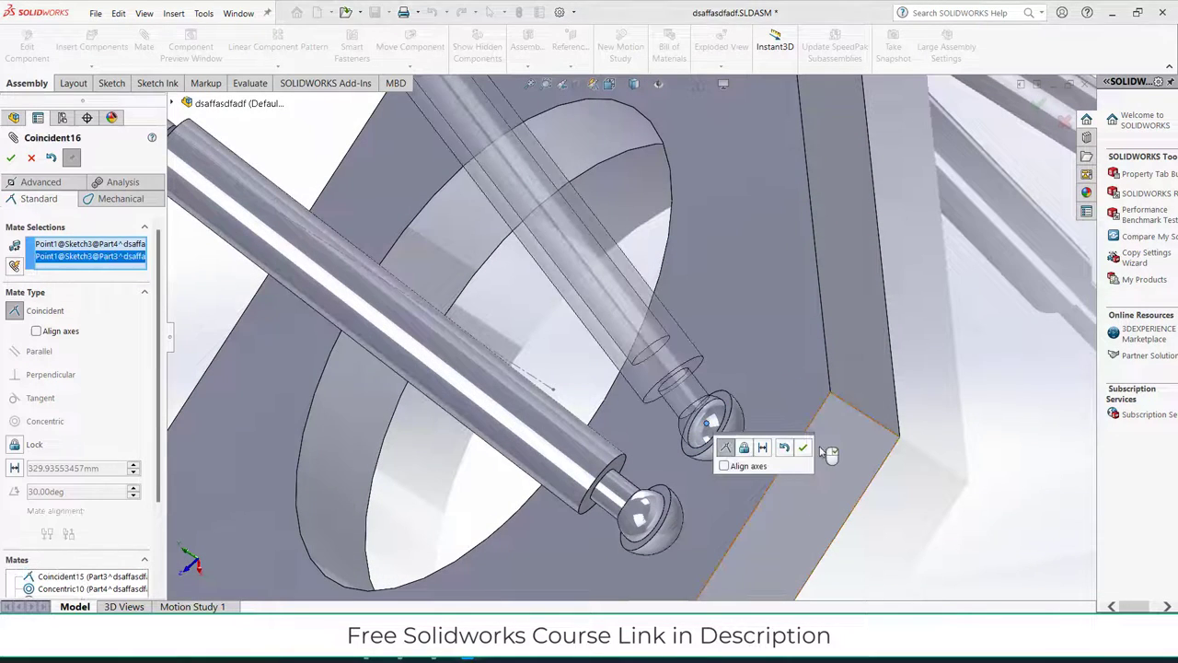
pyautogui.click(803, 448)
pyautogui.scroll(-6, 748, 388)
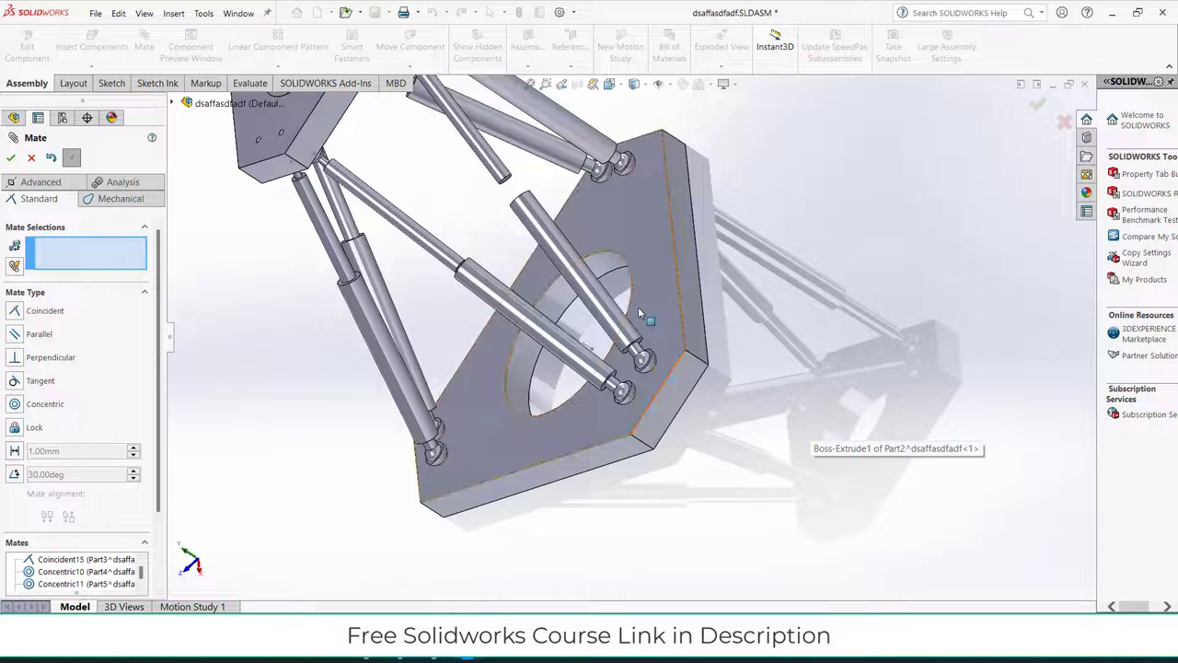
pyautogui.scroll(-4, 639, 308)
pyautogui.moveTo(615, 256); pyautogui.dragTo(707, 229, button='middle')
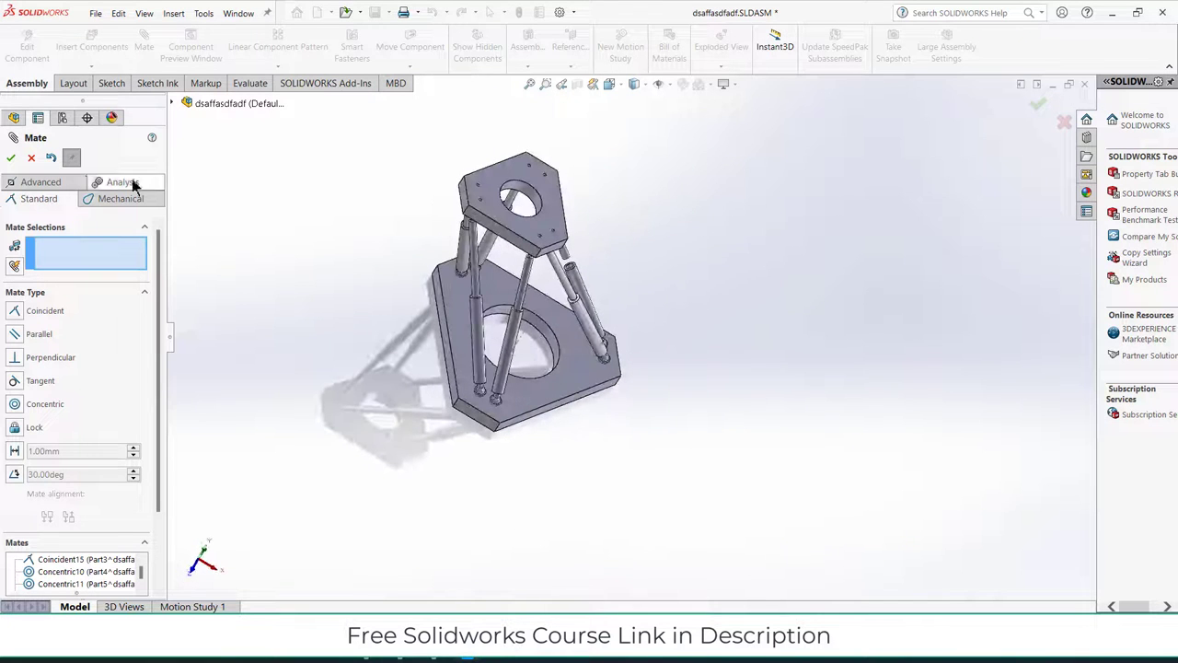
pyautogui.press('Escape')
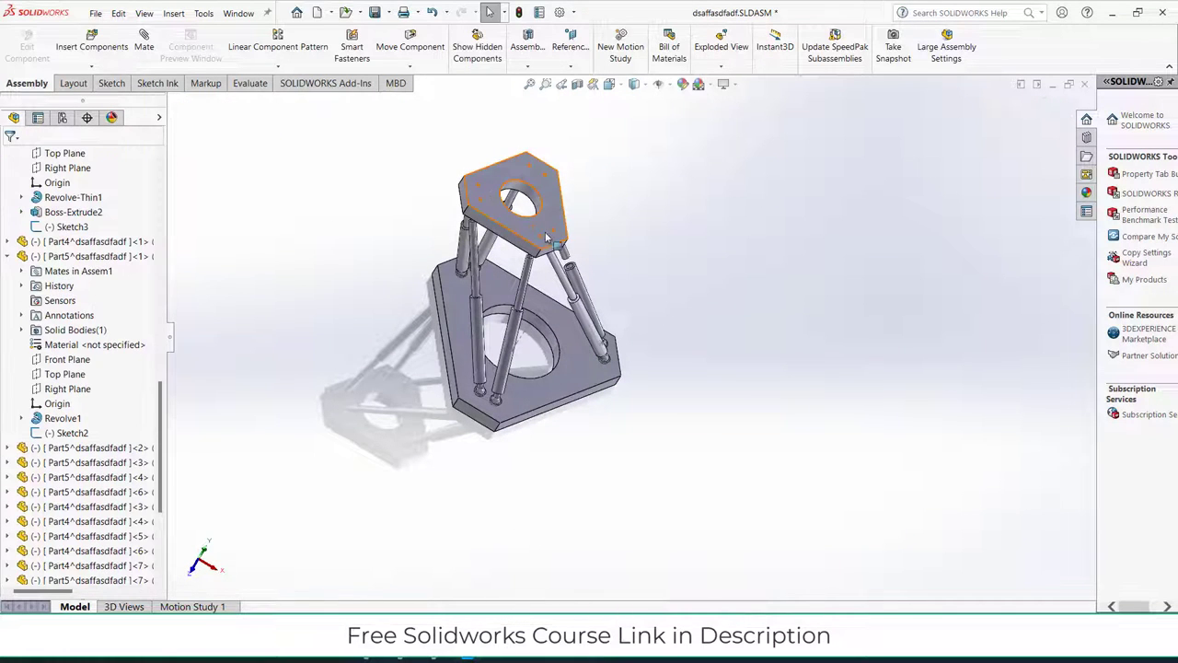
# Move the upper plate freely above the lower plate to exercise all six telescoping legs.
pyautogui.moveTo(560, 238); pyautogui.dragTo(610, 289)
pyautogui.moveTo(611, 289); pyautogui.dragTo(567, 241, button='middle')
pyautogui.scroll(3, 567, 246)
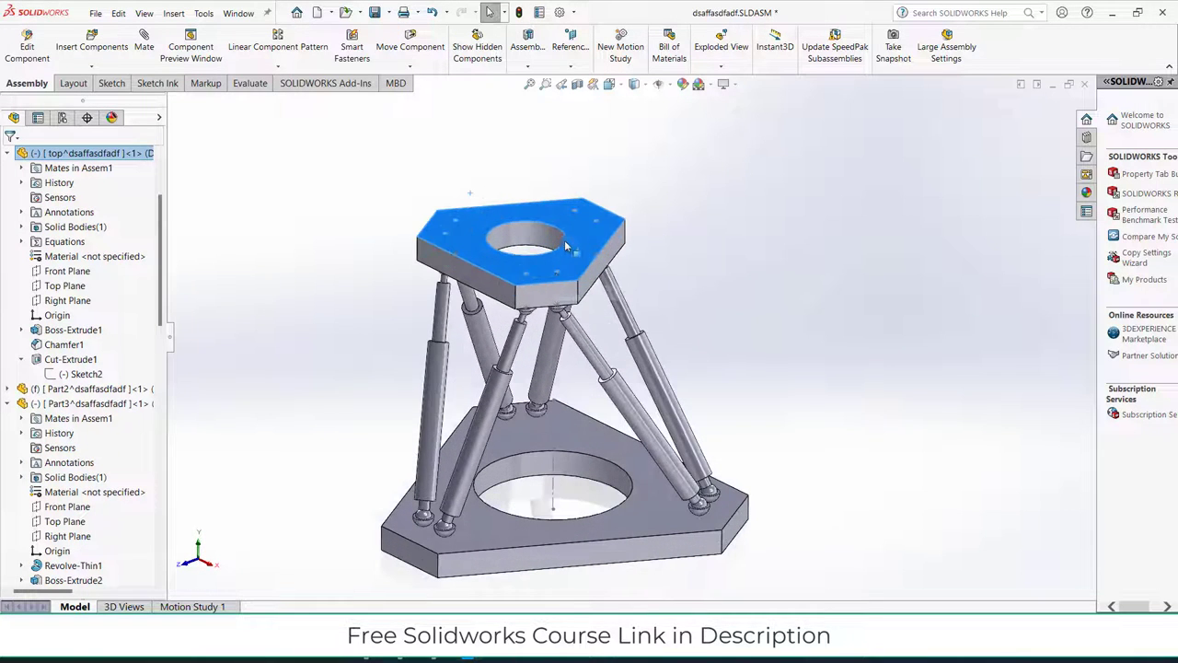
pyautogui.moveTo(561, 273)
pyautogui.mouseDown()
pyautogui.moveTo(573, 243)
pyautogui.moveTo(539, 263)
pyautogui.moveTo(599, 267)
pyautogui.moveTo(522, 260)
pyautogui.moveTo(580, 198)
pyautogui.moveTo(566, 175)
pyautogui.moveTo(552, 193)
pyautogui.moveTo(623, 185)
pyautogui.moveTo(594, 161)
pyautogui.moveTo(782, 244)
pyautogui.moveTo(644, 180)
pyautogui.moveTo(583, 278)
pyautogui.mouseUp()
pyautogui.moveTo(584, 279); pyautogui.dragTo(752, 340, button='middle')
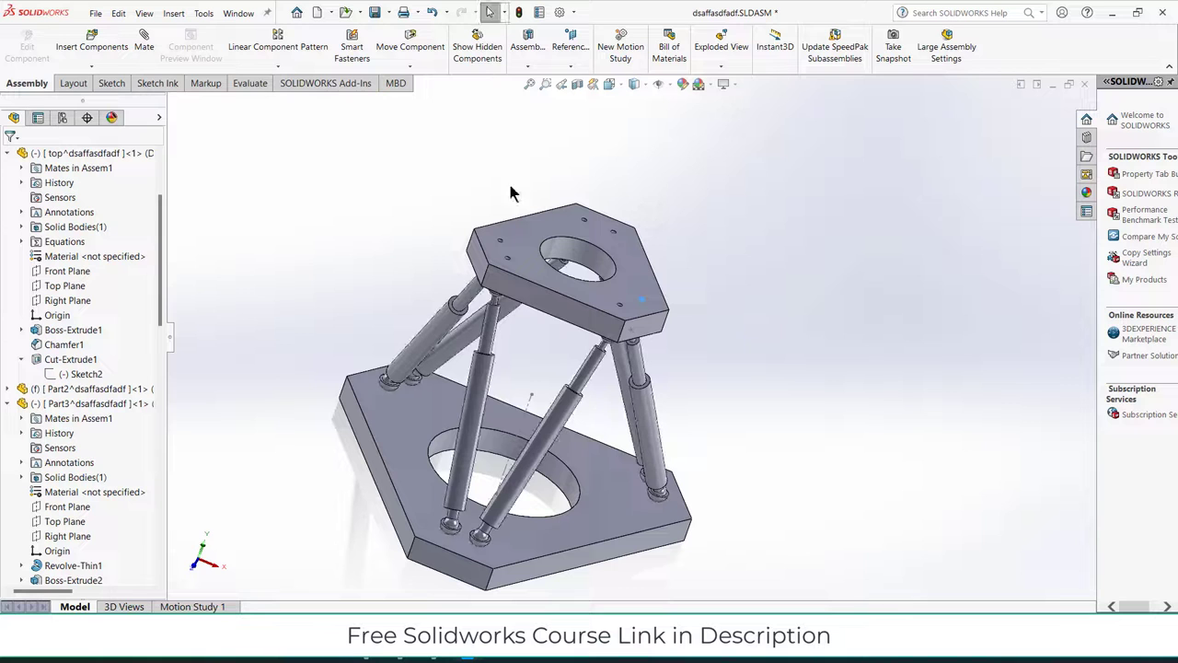
# Rotate the upper plate with Rotate Component in Free Drag mode to tilt it on its six legs.
pyautogui.click(434, 97)
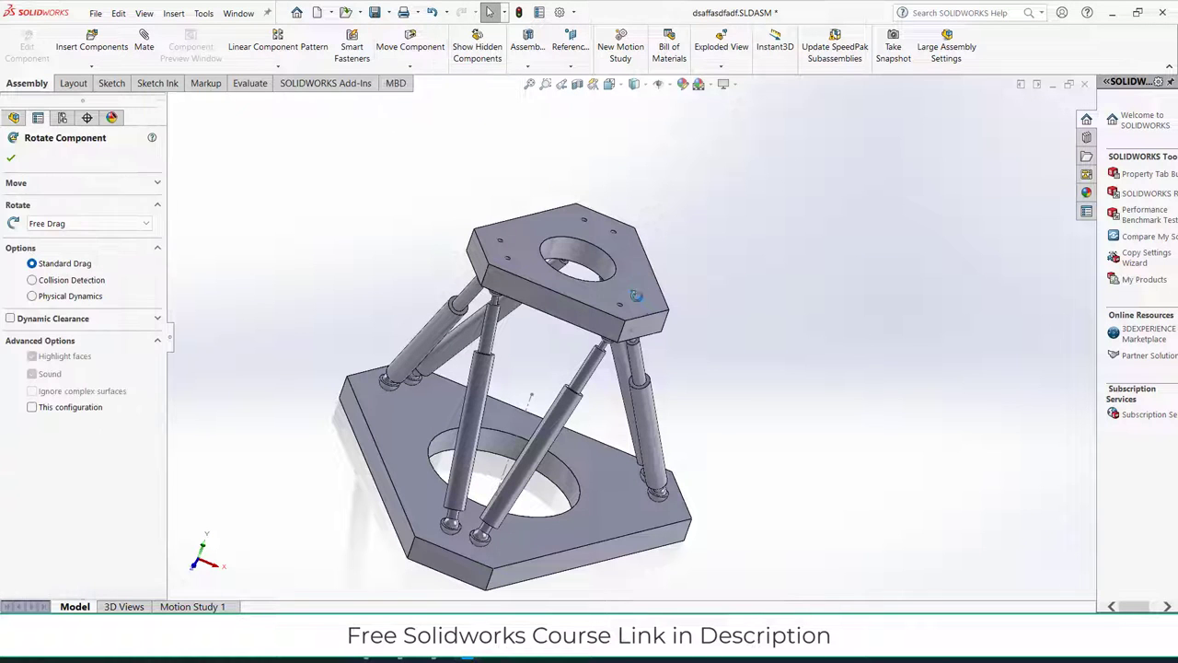
pyautogui.moveTo(626, 304); pyautogui.dragTo(635, 245)
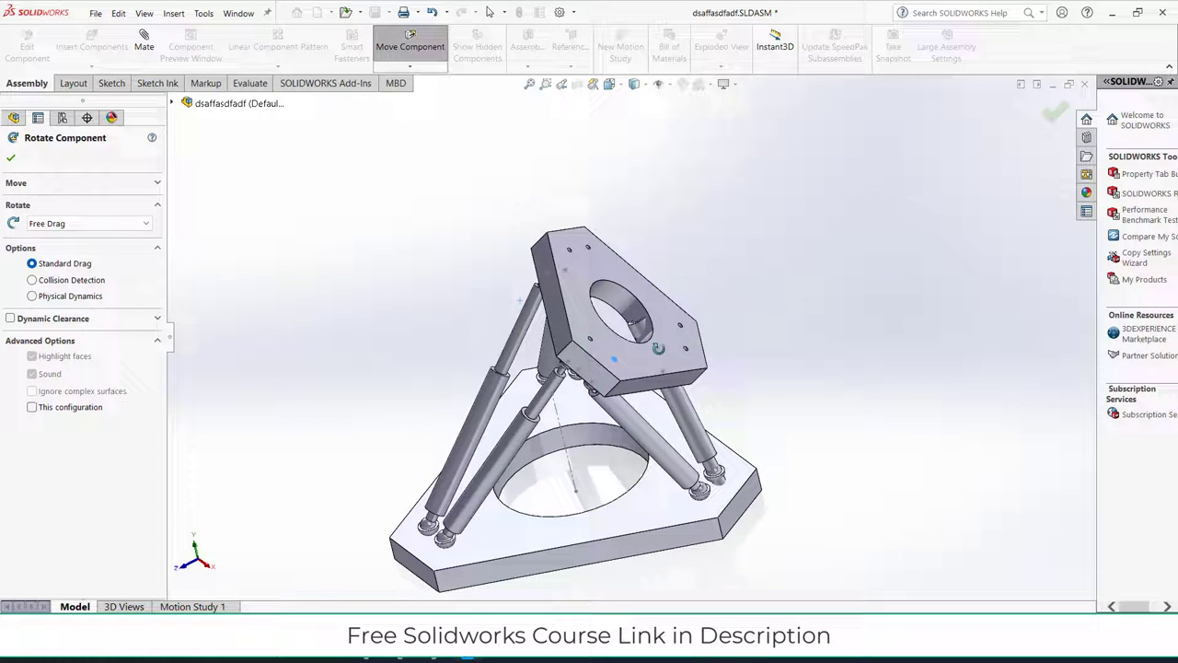
pyautogui.moveTo(658, 348); pyautogui.dragTo(736, 295)
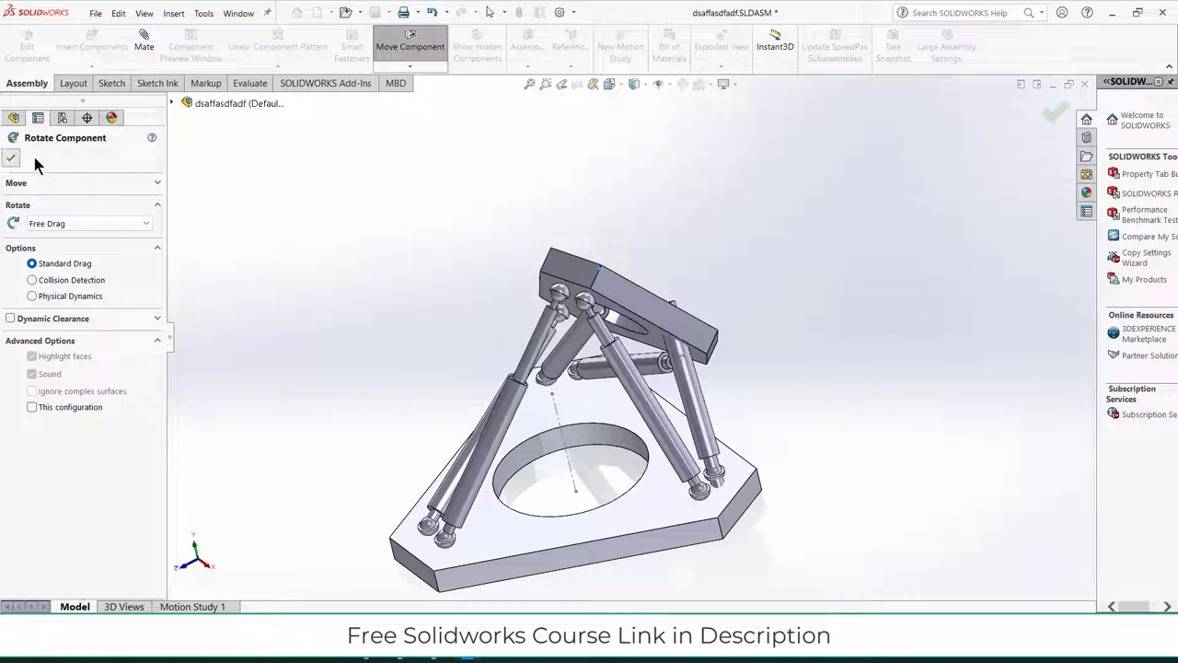
pyautogui.moveTo(442, 277); pyautogui.dragTo(430, 299, button='middle')
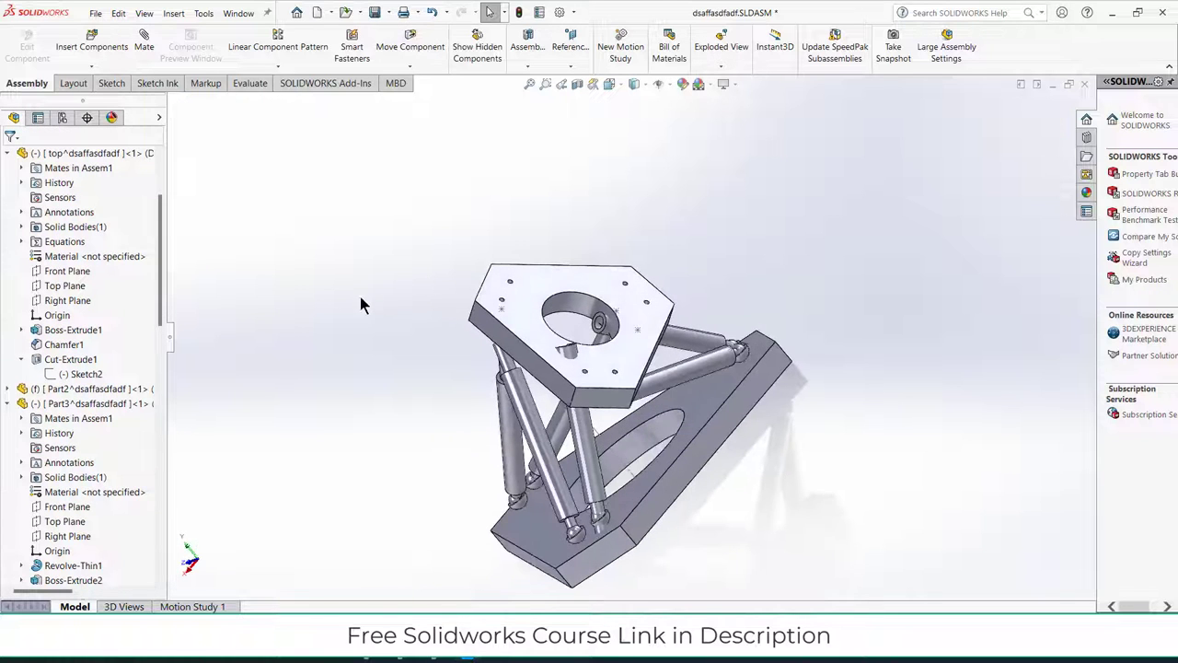
pyautogui.click(629, 352)
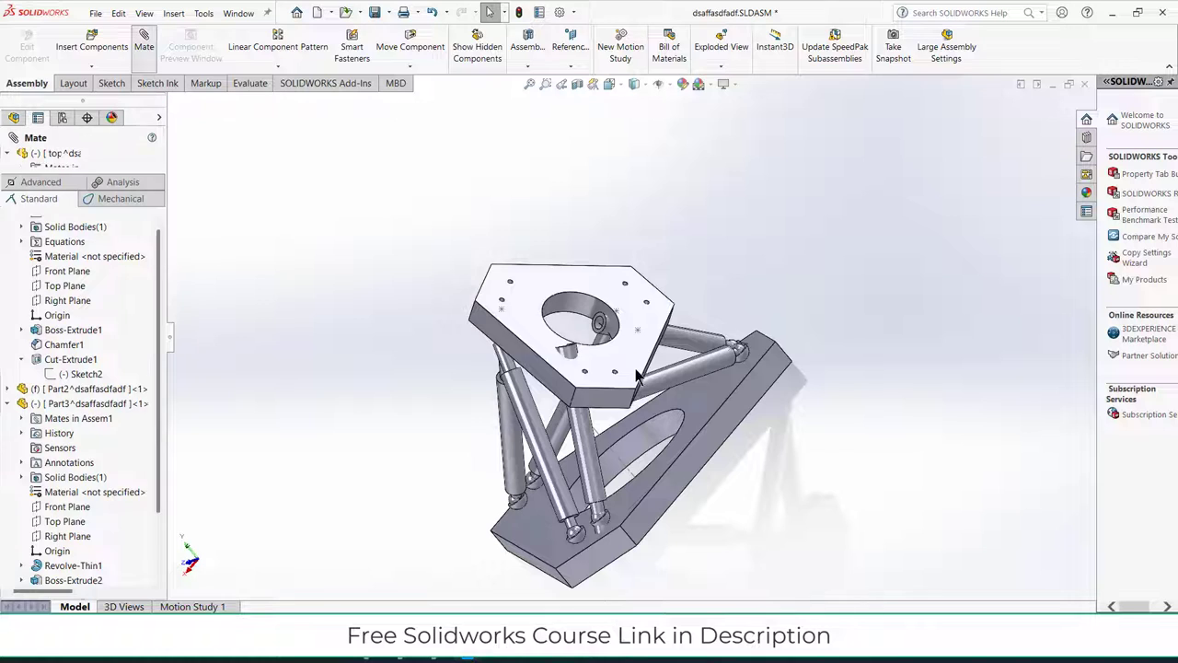
pyautogui.click(628, 497)
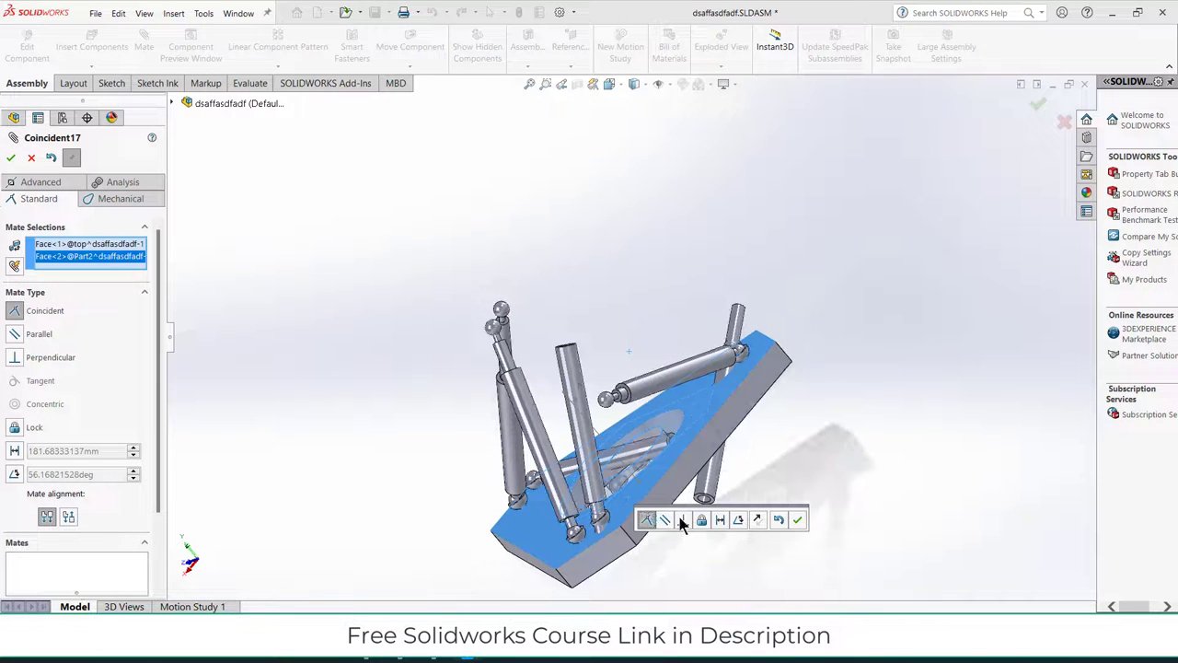
pyautogui.click(664, 521)
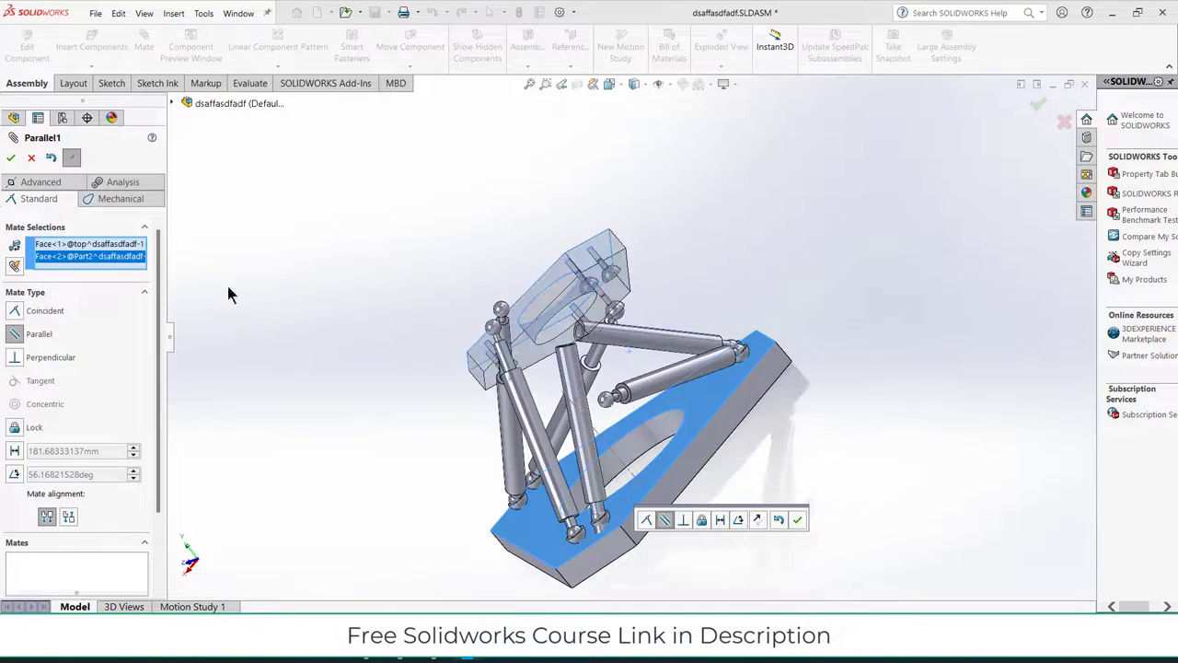
pyautogui.press('Escape')
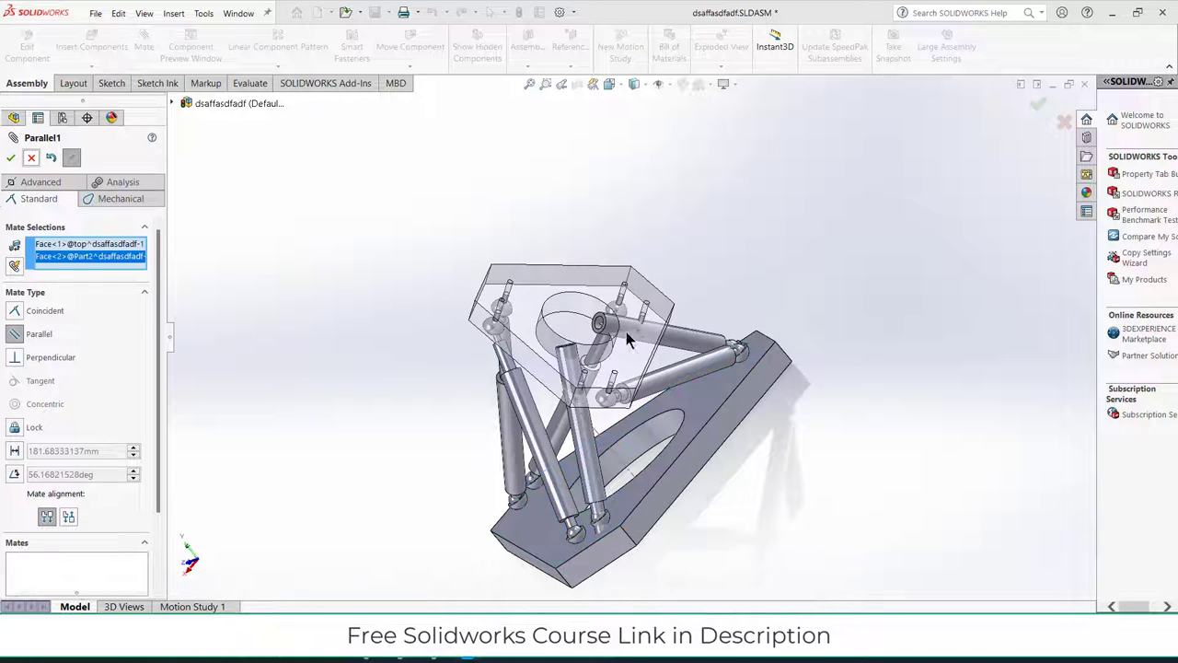
# Raise the upper plate away from the lower plate and tilt it further with Rotate Component.
pyautogui.moveTo(622, 291); pyautogui.dragTo(570, 162)
pyautogui.moveTo(569, 162); pyautogui.dragTo(649, 282, button='middle')
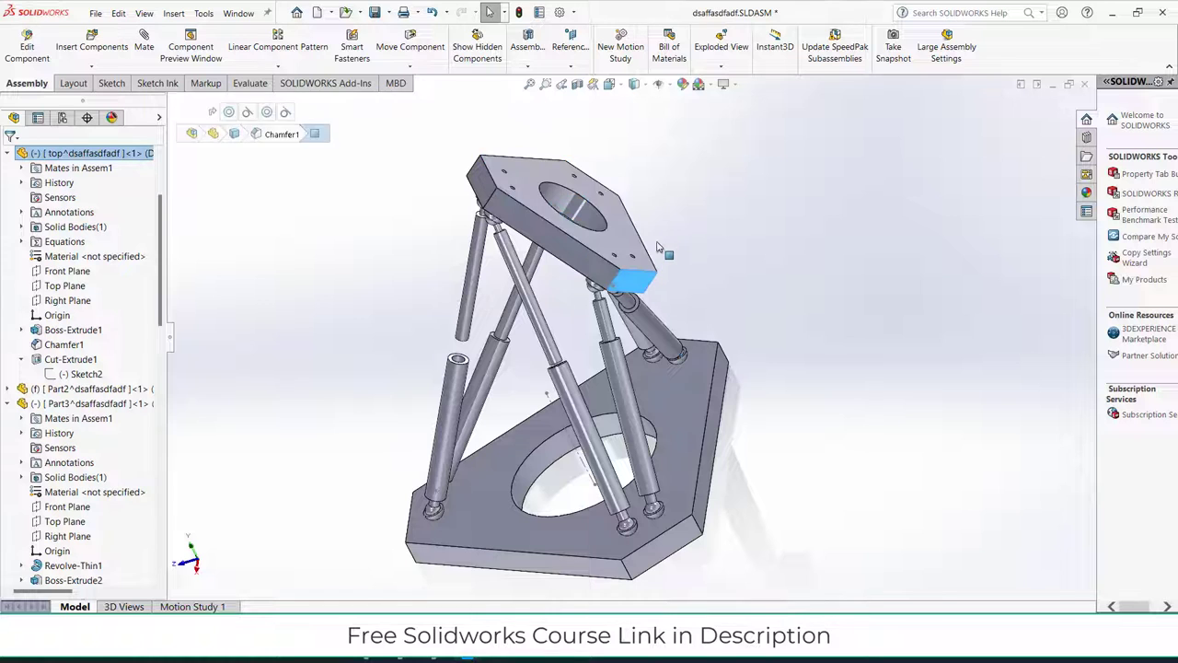
pyautogui.moveTo(659, 247); pyautogui.dragTo(646, 225)
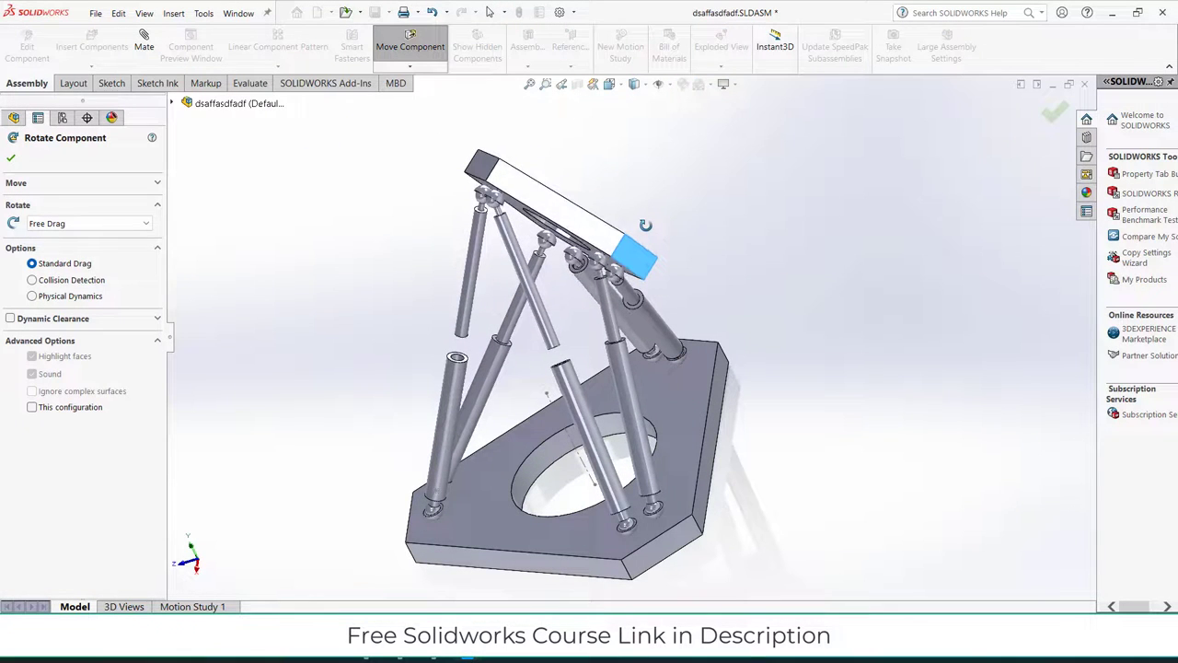
pyautogui.press('Escape')
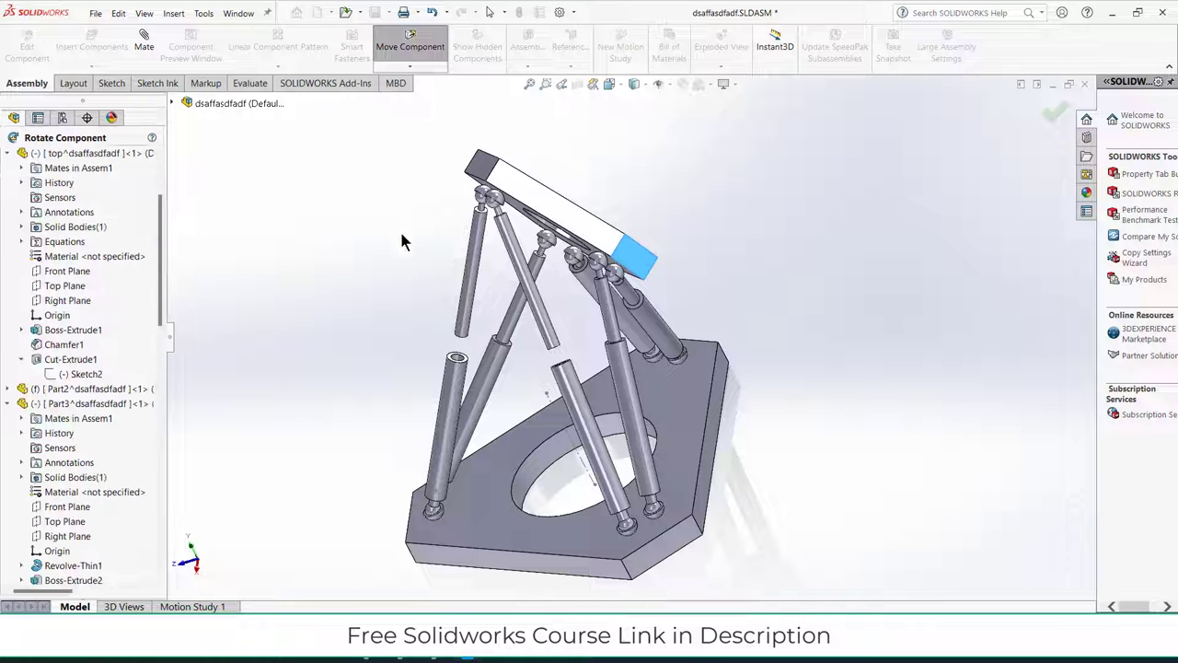
# Try to mate the upper plate's top face parallel to the lower plate's top face.
pyautogui.moveTo(402, 243); pyautogui.dragTo(379, 308, button='middle')
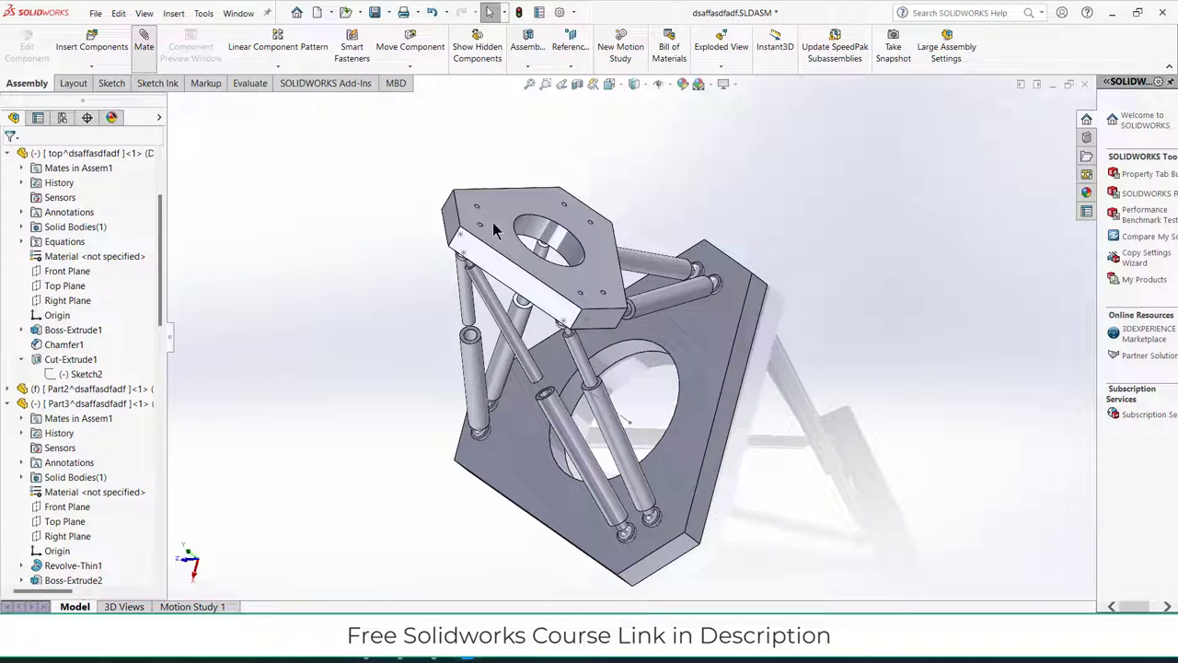
pyautogui.press('m')
pyautogui.click(505, 247)
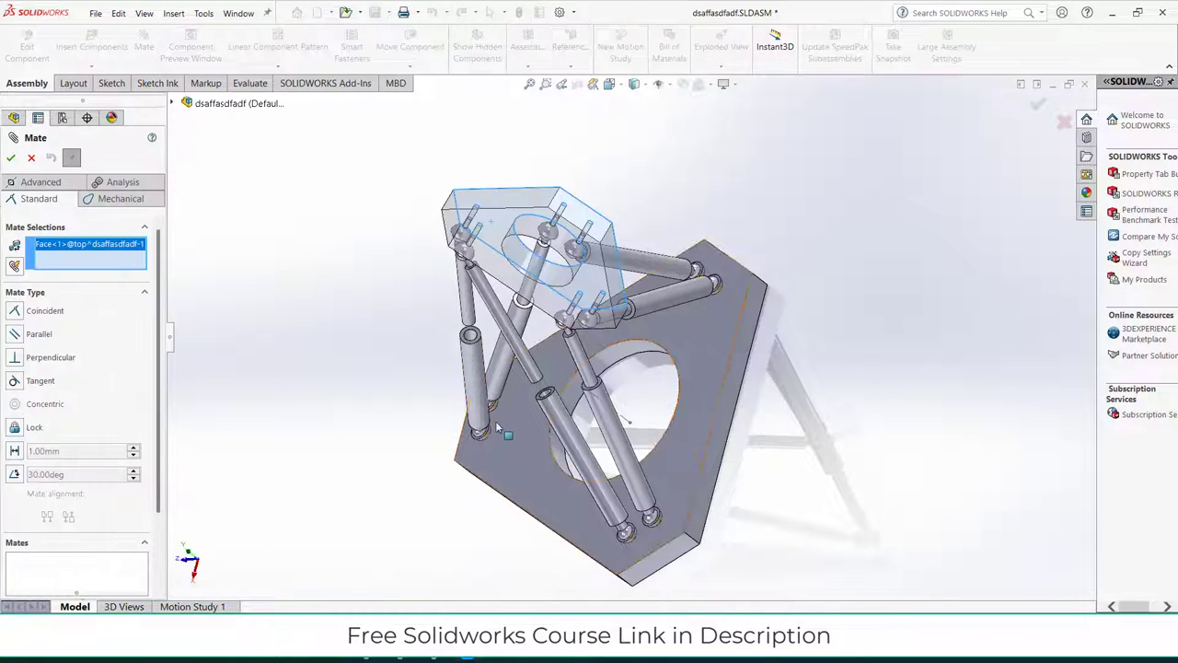
pyautogui.click(498, 425)
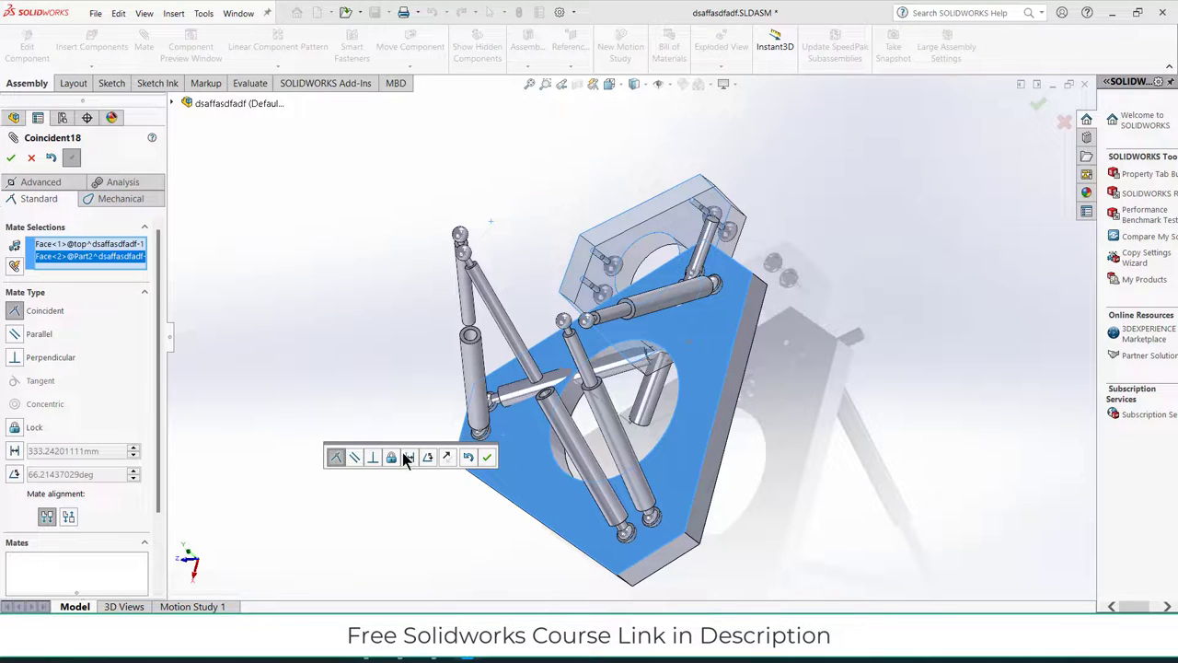
pyautogui.click(354, 457)
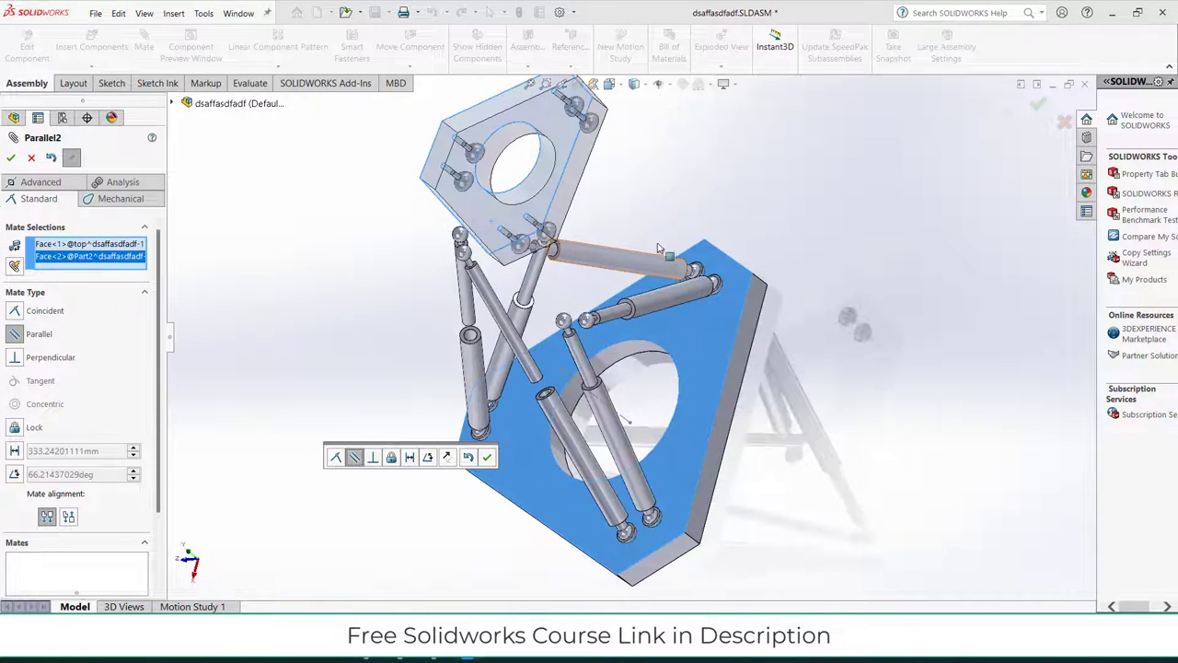
pyautogui.moveTo(360, 461); pyautogui.dragTo(706, 165, button='middle')
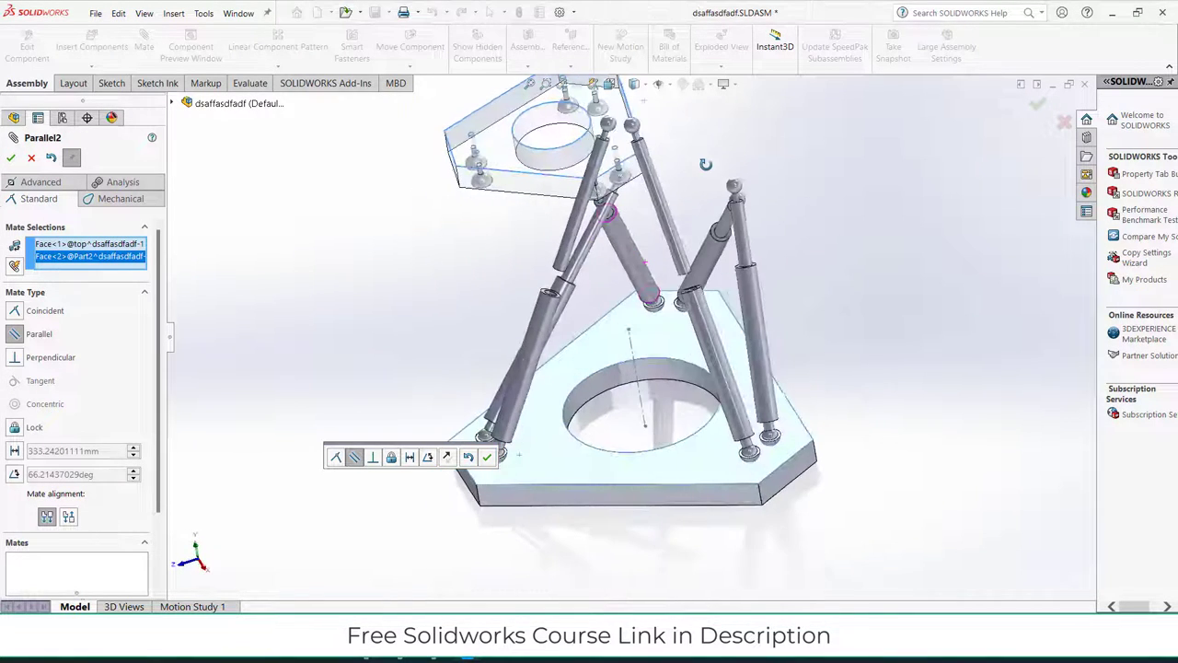
pyautogui.click(32, 158)
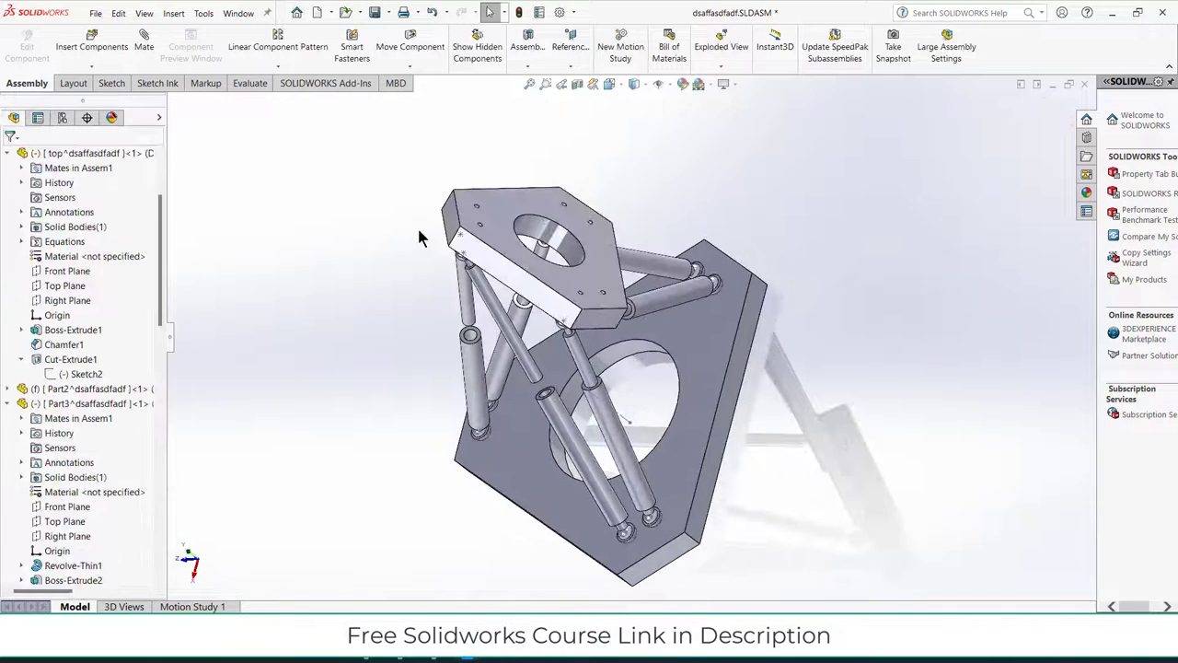
# Rotate the upper plate freely with Rotate Component in Free Drag mode to change its tilt above the lower plate.
pyautogui.moveTo(466, 211); pyautogui.dragTo(515, 209, button='middle')
pyautogui.click(573, 205)
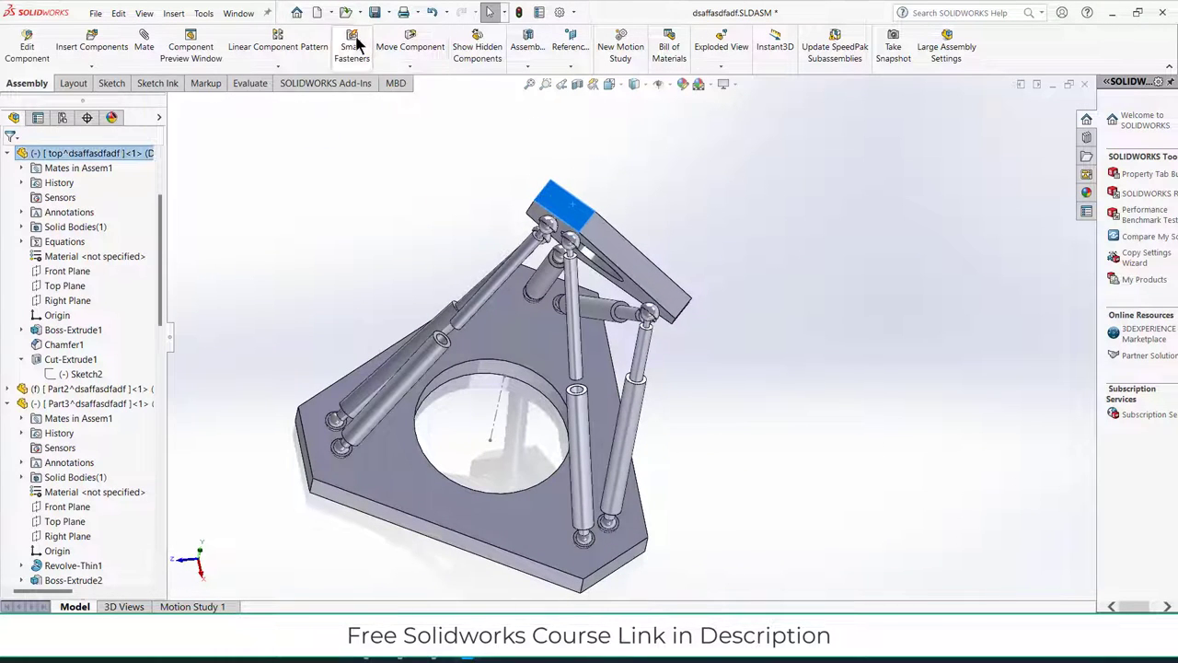
pyautogui.moveTo(553, 212); pyautogui.dragTo(533, 230, button='right')
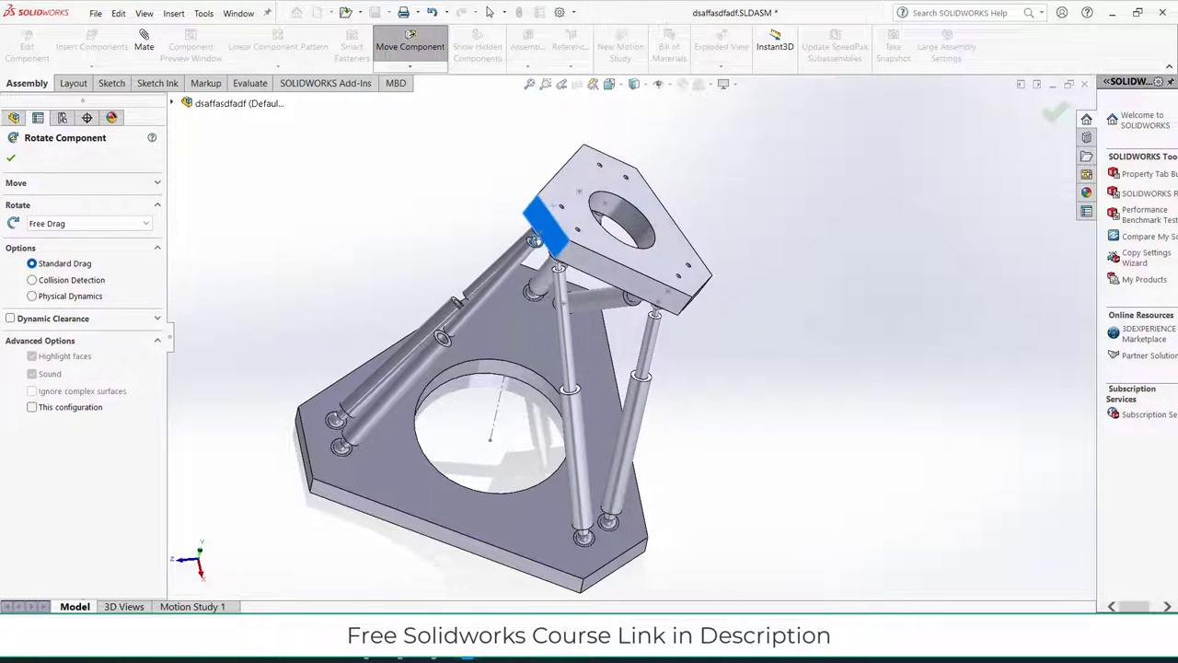
pyautogui.moveTo(533, 240); pyautogui.dragTo(435, 201, button='middle')
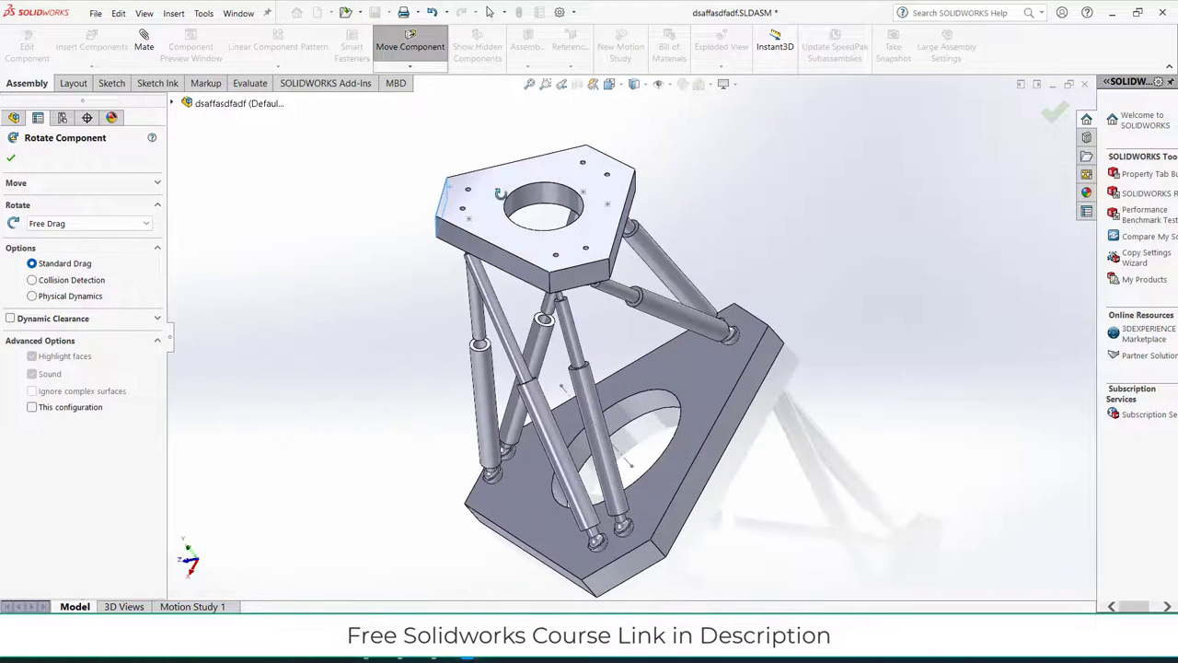
pyautogui.moveTo(484, 205); pyautogui.dragTo(534, 189)
pyautogui.moveTo(453, 194); pyautogui.dragTo(449, 197)
pyautogui.moveTo(449, 197); pyautogui.dragTo(636, 190, button='middle')
pyautogui.moveTo(636, 189); pyautogui.dragTo(585, 232)
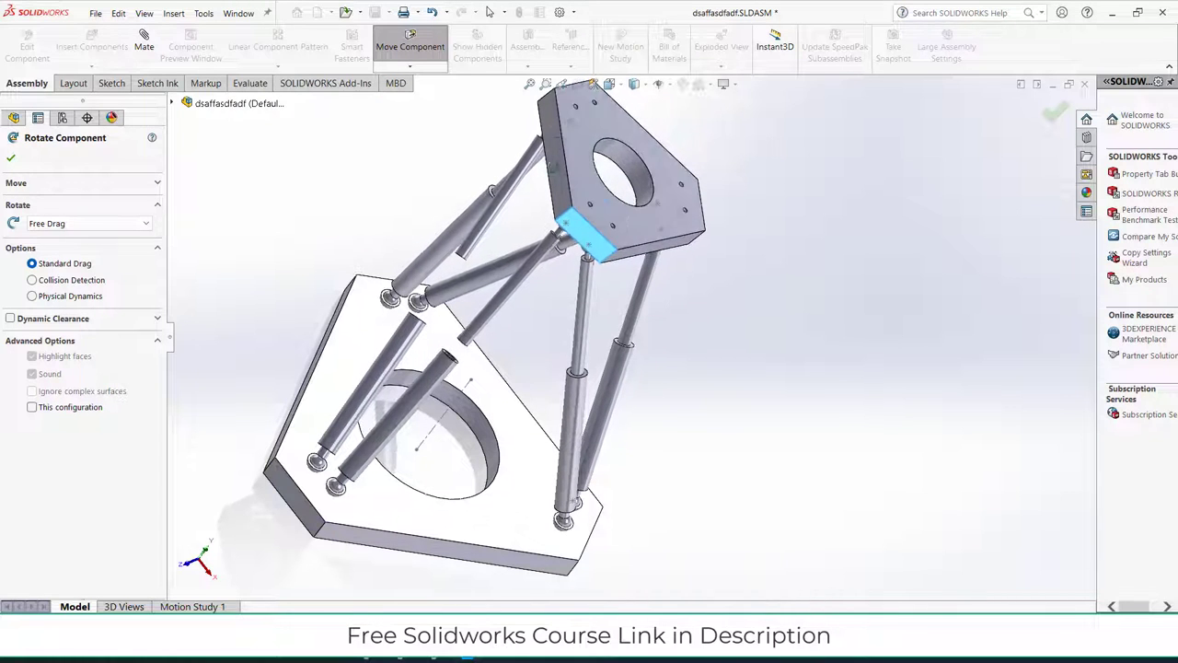
pyautogui.scroll(3, 562, 141)
pyautogui.moveTo(562, 142); pyautogui.dragTo(466, 88, button='middle')
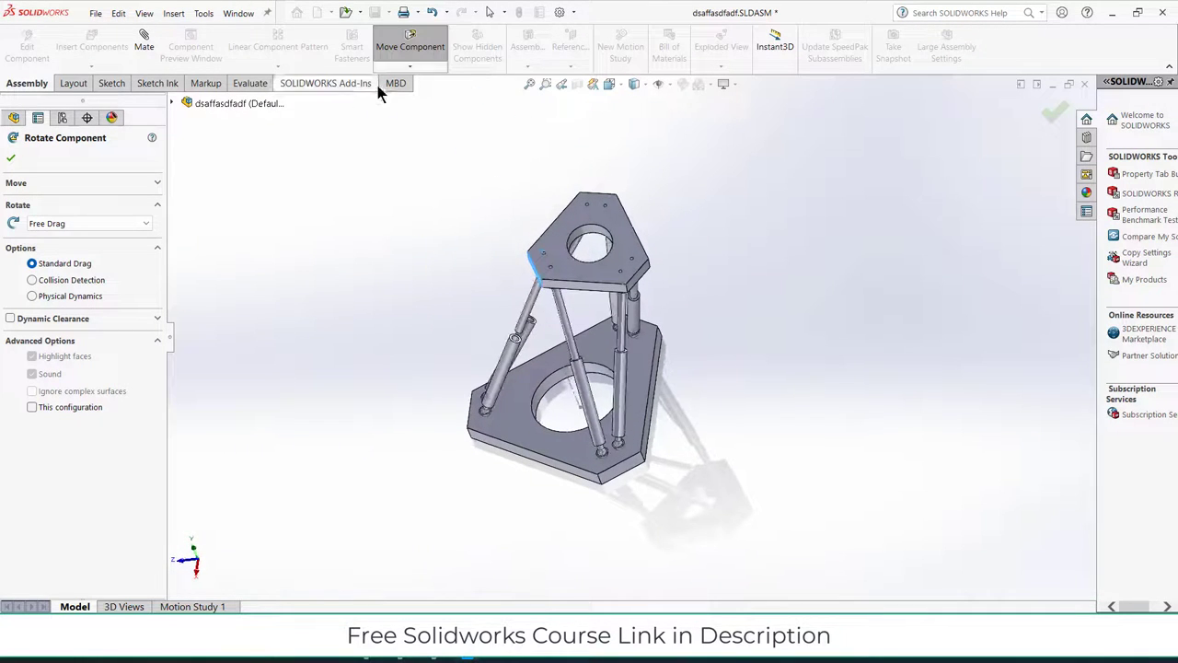
# Shift the upper plate over the lower plate with Move Component in Free Drag mode, and leave the command.
pyautogui.click(410, 66)
pyautogui.click(433, 82)
pyautogui.moveTo(570, 245); pyautogui.dragTo(529, 295)
pyautogui.moveTo(594, 290); pyautogui.dragTo(655, 399, button='middle')
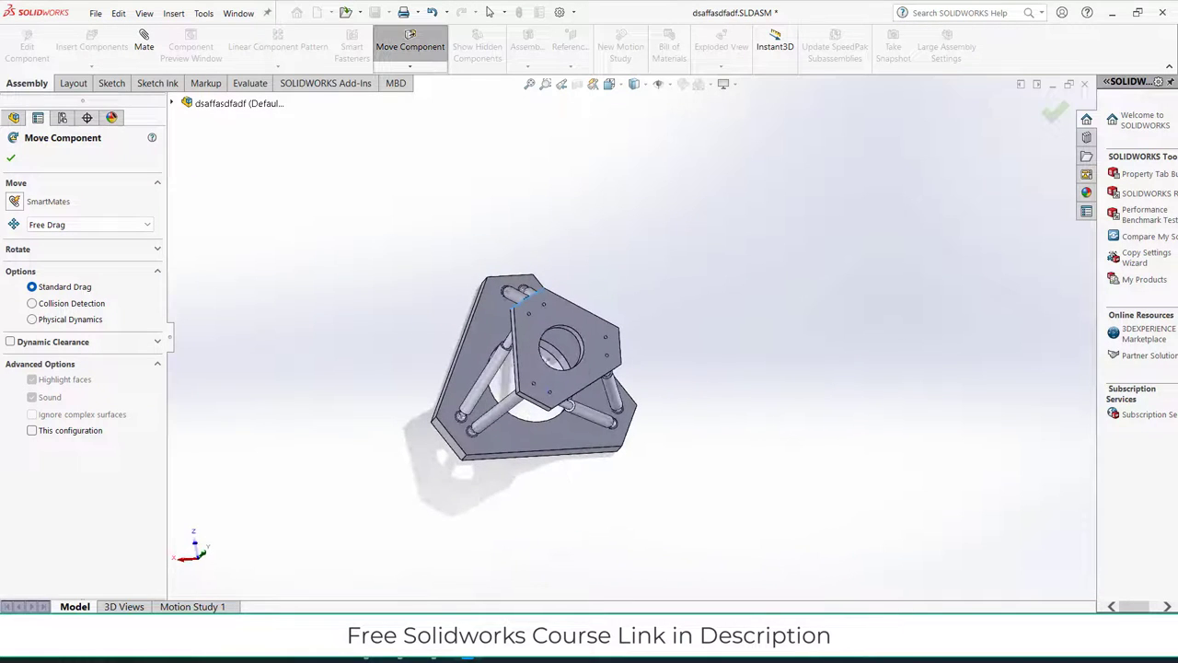
pyautogui.press('Escape')
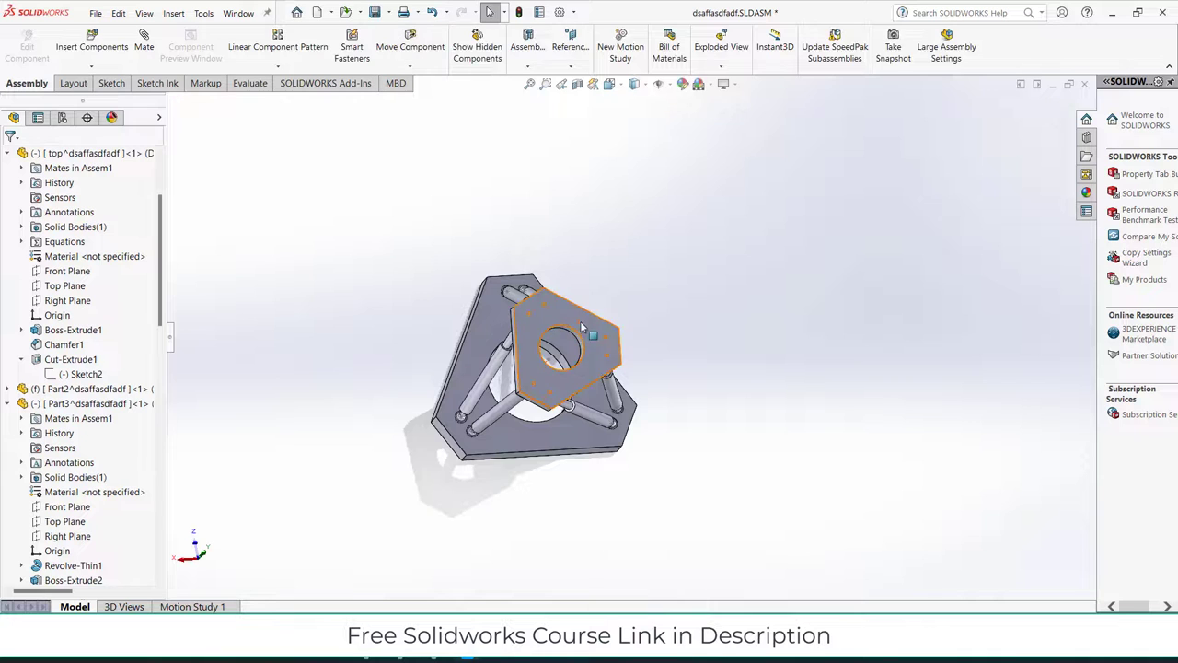
# View the upper plate's top face straight on and try a parallel mate between the large faces of both plates.
pyautogui.click(610, 358)
pyautogui.hotkey('ctrl', '8')
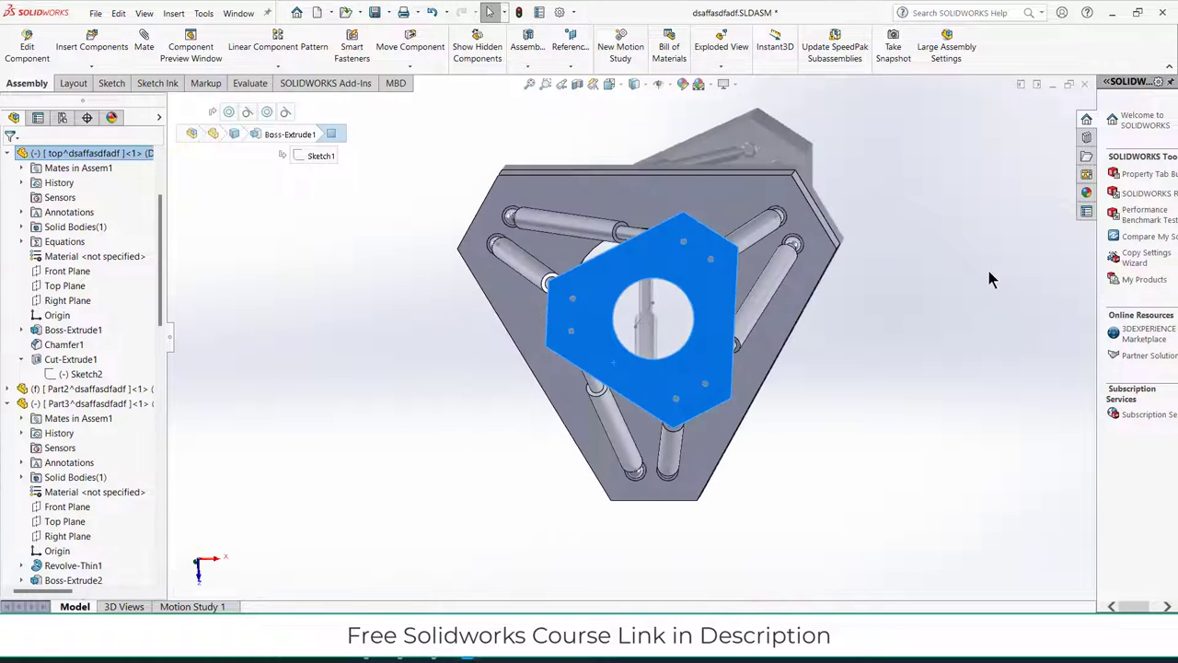
pyautogui.press('Escape')
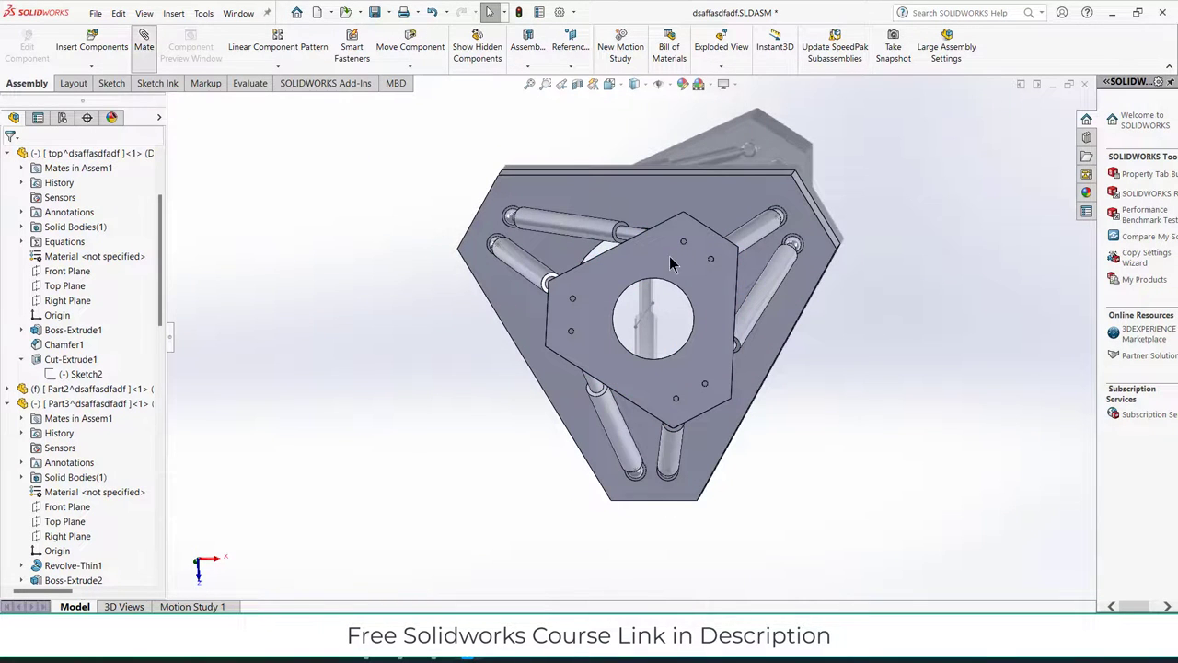
pyautogui.click(689, 226)
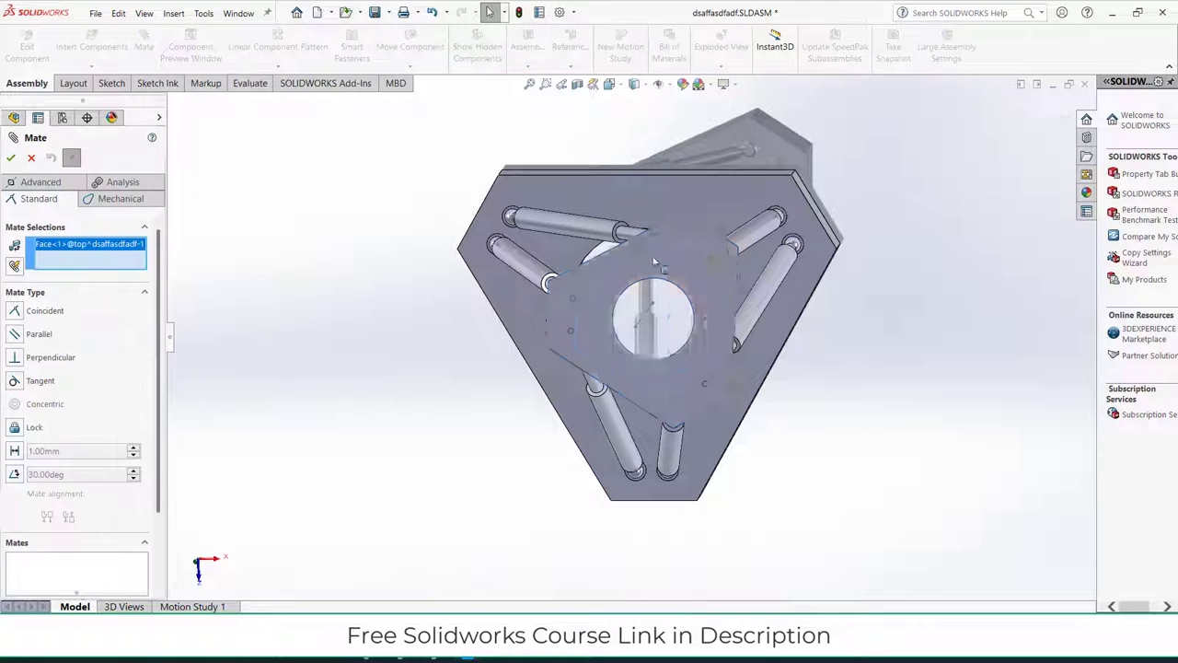
pyautogui.click(704, 207)
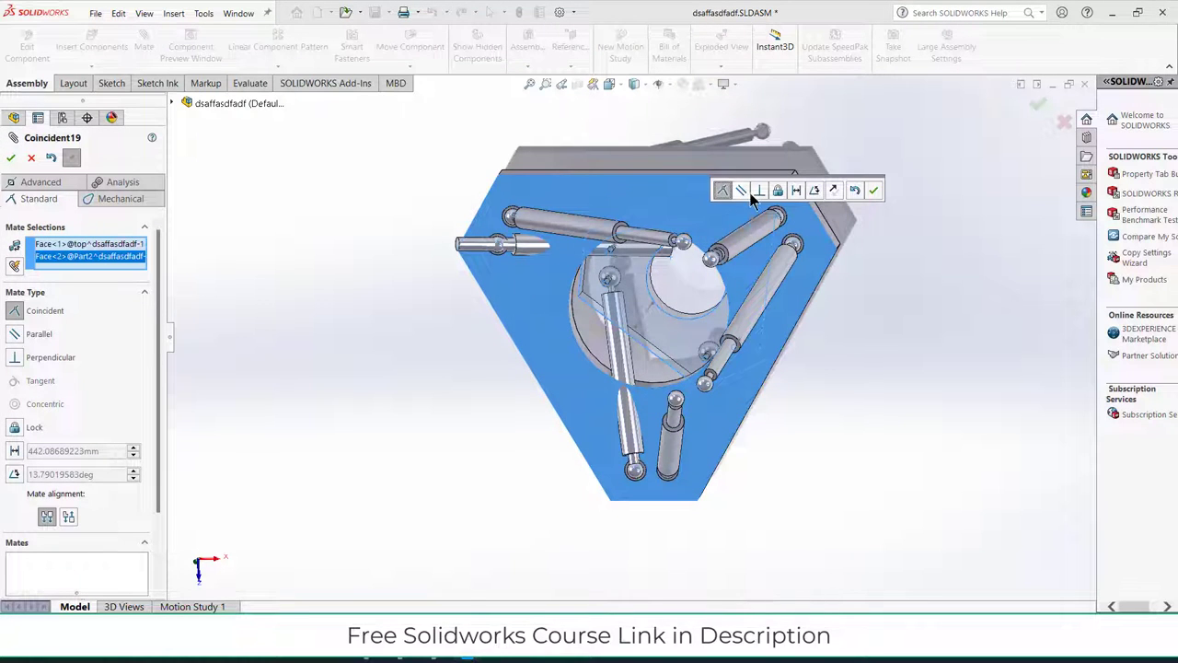
pyautogui.click(742, 190)
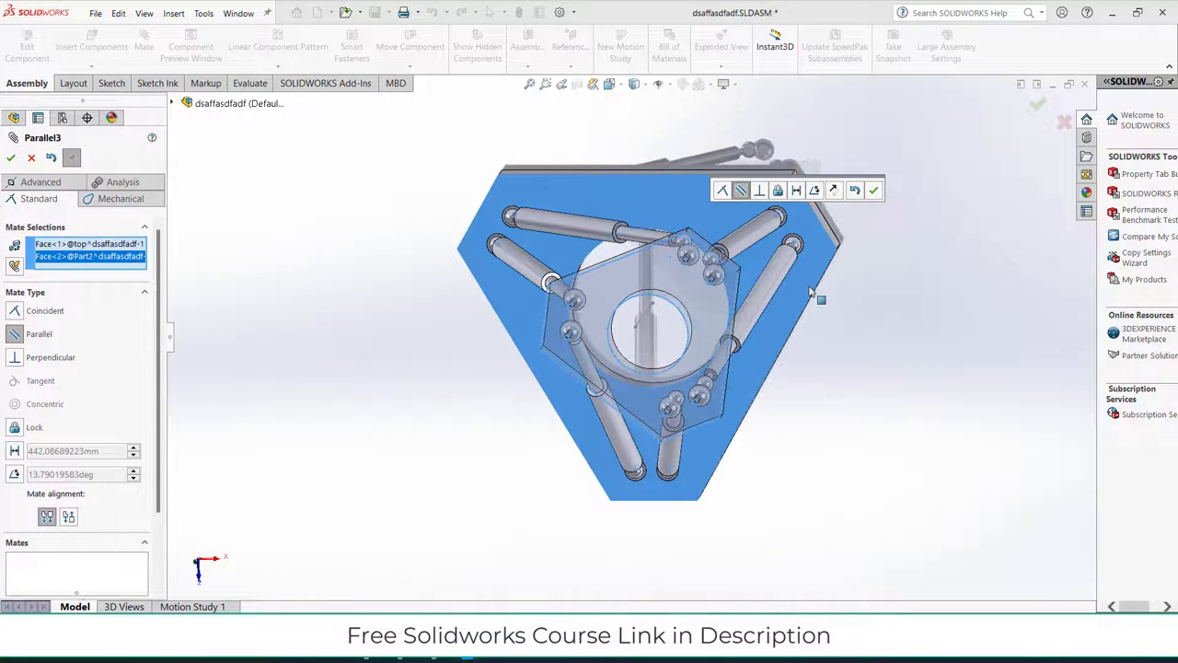
pyautogui.moveTo(815, 286); pyautogui.dragTo(722, 244, button='middle')
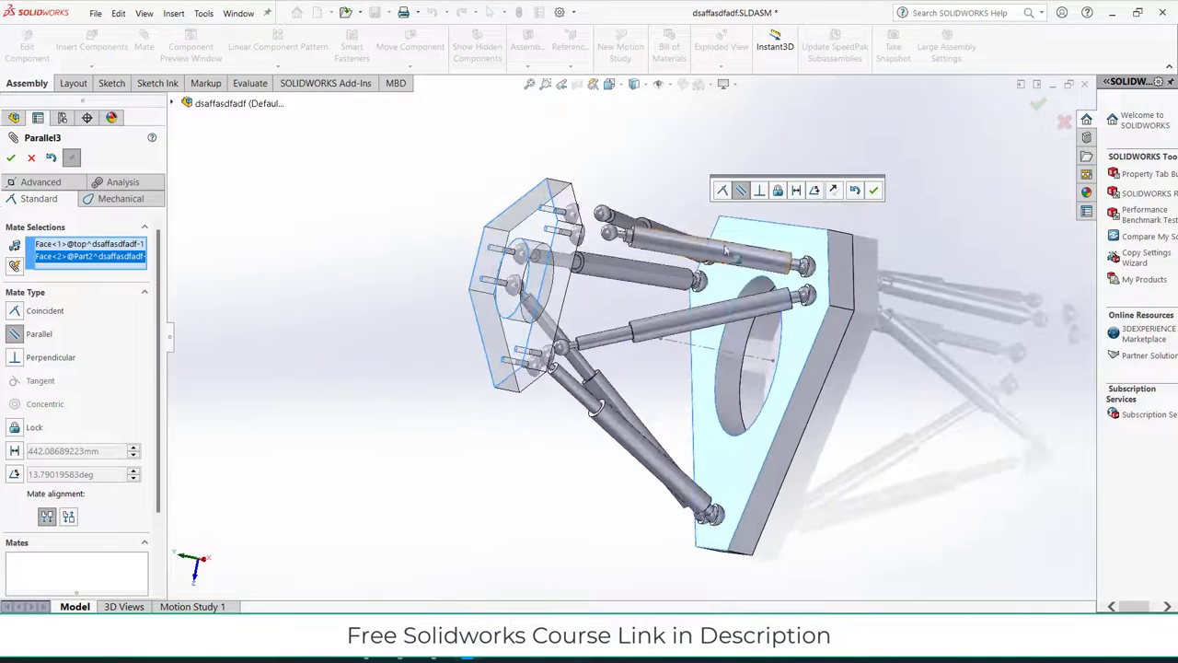
pyautogui.hotkey('ctrl', '5')
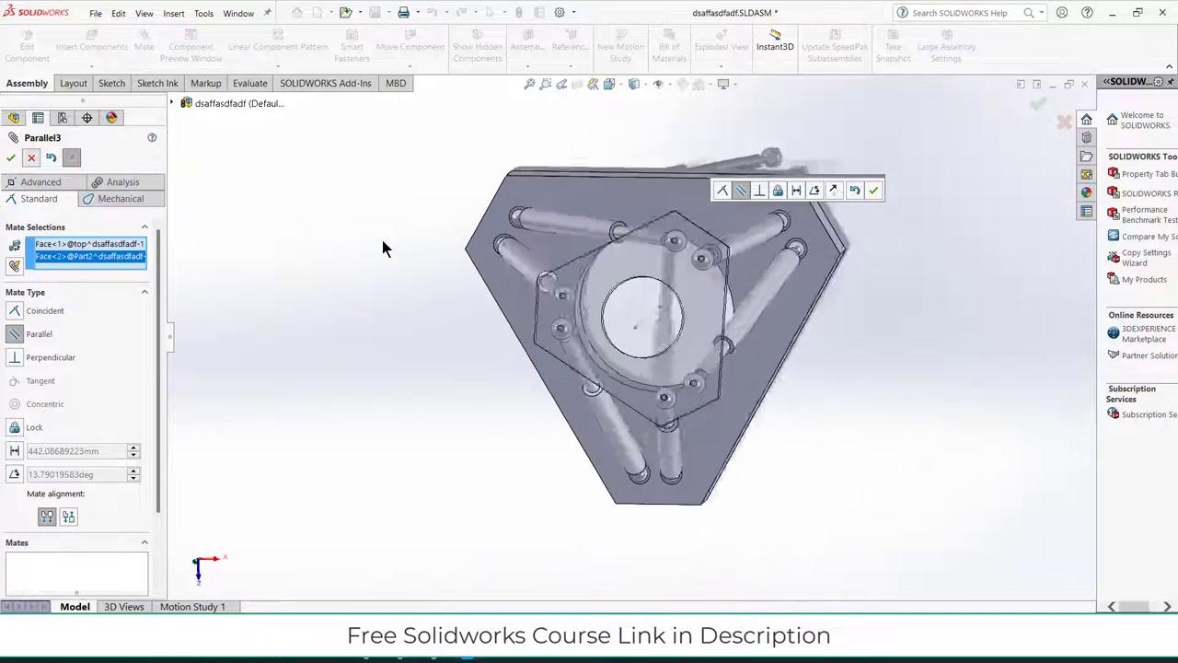
pyautogui.press('Escape')
# Move the upper plate freely to several positions above the lower plate, checking the six telescoping legs from different sides.
pyautogui.moveTo(711, 292)
pyautogui.mouseDown()
pyautogui.moveTo(701, 272)
pyautogui.moveTo(677, 268)
pyautogui.moveTo(678, 350)
pyautogui.moveTo(759, 324)
pyautogui.moveTo(647, 180)
pyautogui.moveTo(562, 364)
pyautogui.moveTo(691, 428)
pyautogui.moveTo(683, 210)
pyautogui.moveTo(585, 322)
pyautogui.moveTo(764, 405)
pyautogui.moveTo(658, 235)
pyautogui.moveTo(612, 341)
pyautogui.moveTo(722, 290)
pyautogui.moveTo(690, 301)
pyautogui.moveTo(636, 391)
pyautogui.moveTo(721, 280)
pyautogui.mouseUp()
pyautogui.moveTo(721, 280); pyautogui.dragTo(703, 154, button='middle')
pyautogui.click(670, 216)
pyautogui.moveTo(637, 173); pyautogui.dragTo(602, 164)
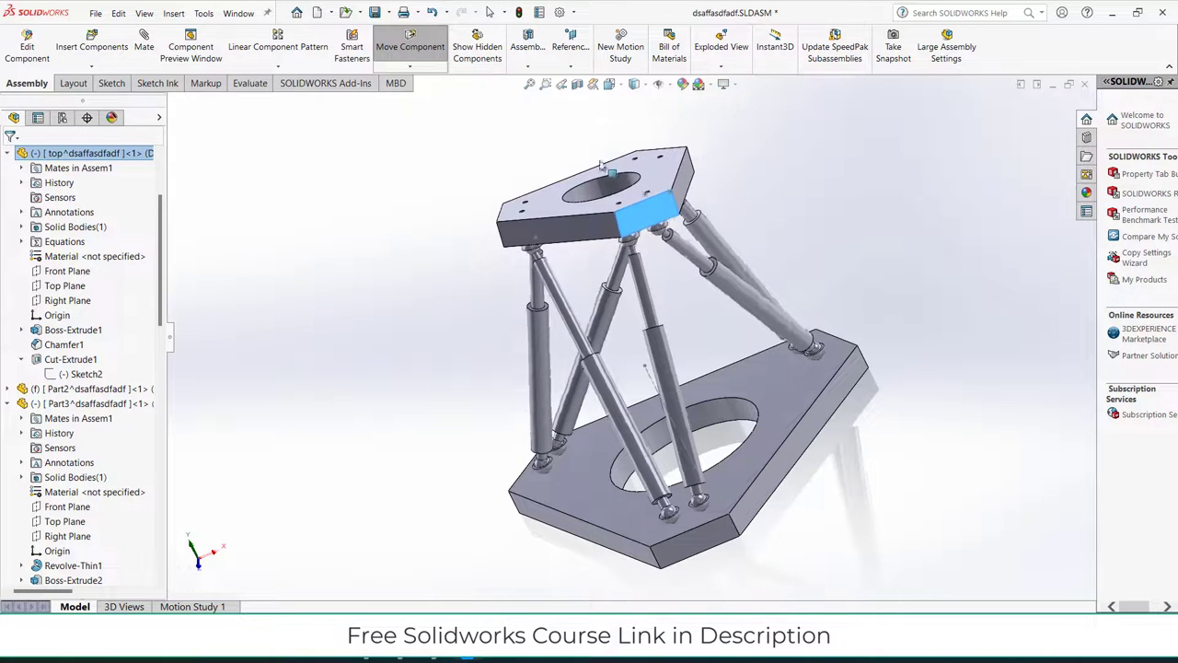
pyautogui.click(659, 84)
pyautogui.moveTo(620, 195); pyautogui.dragTo(658, 189, button='middle')
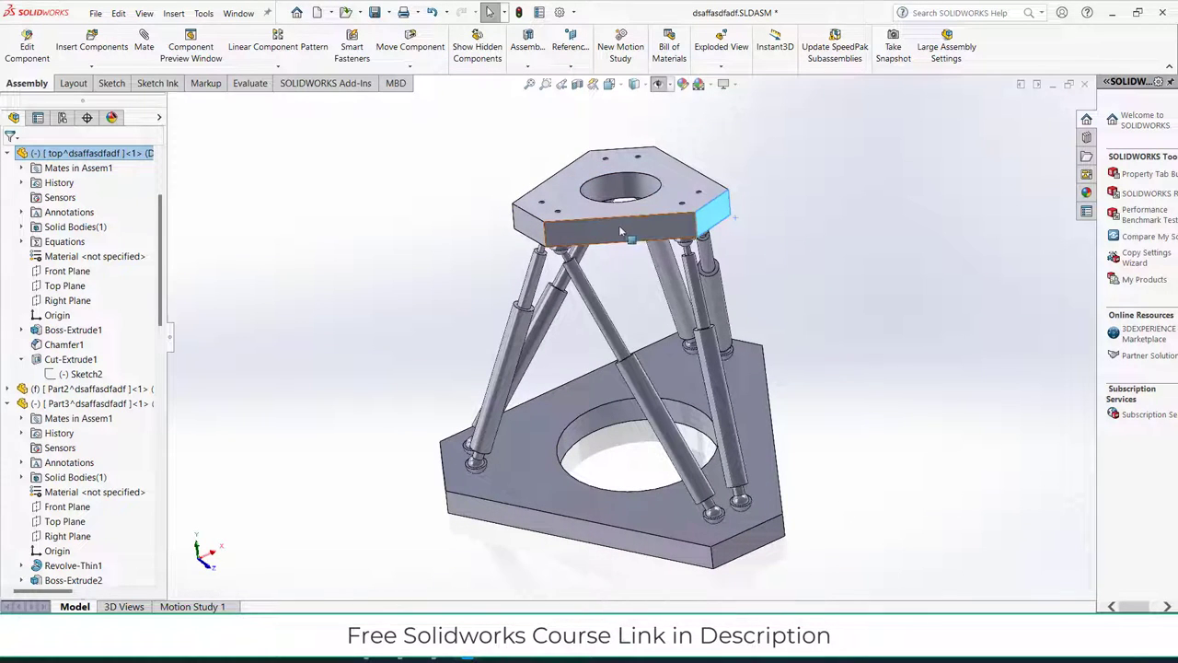
pyautogui.moveTo(631, 171); pyautogui.dragTo(655, 200)
pyautogui.moveTo(656, 201); pyautogui.dragTo(658, 233, button='middle')
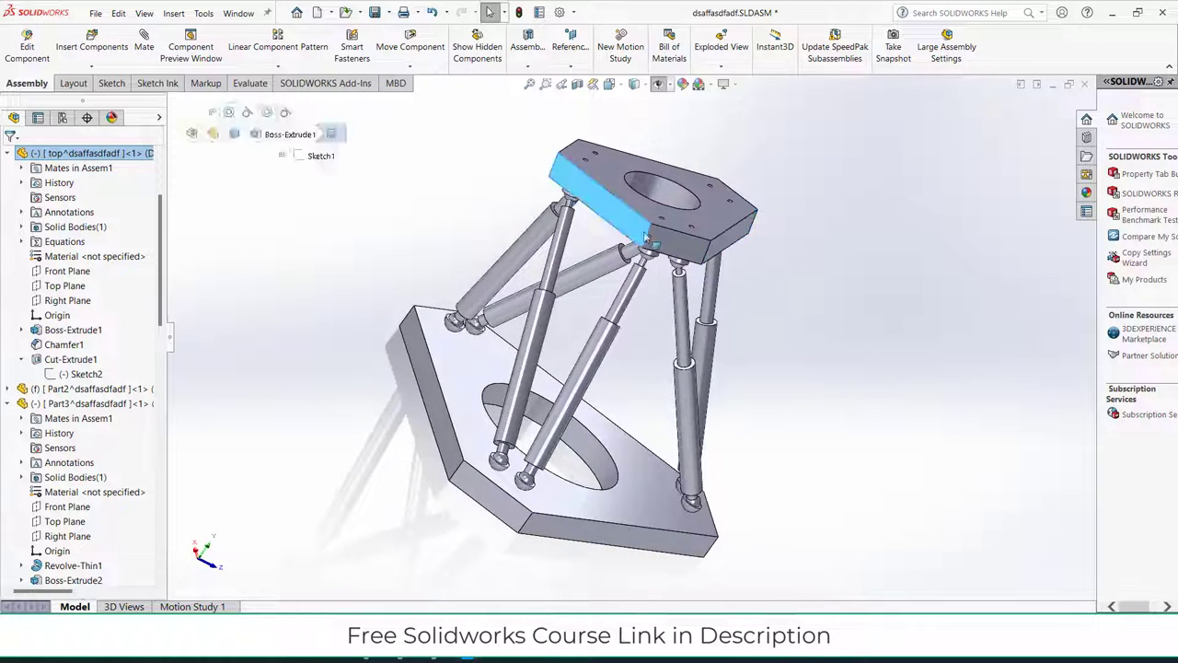
pyautogui.moveTo(647, 238); pyautogui.dragTo(665, 270)
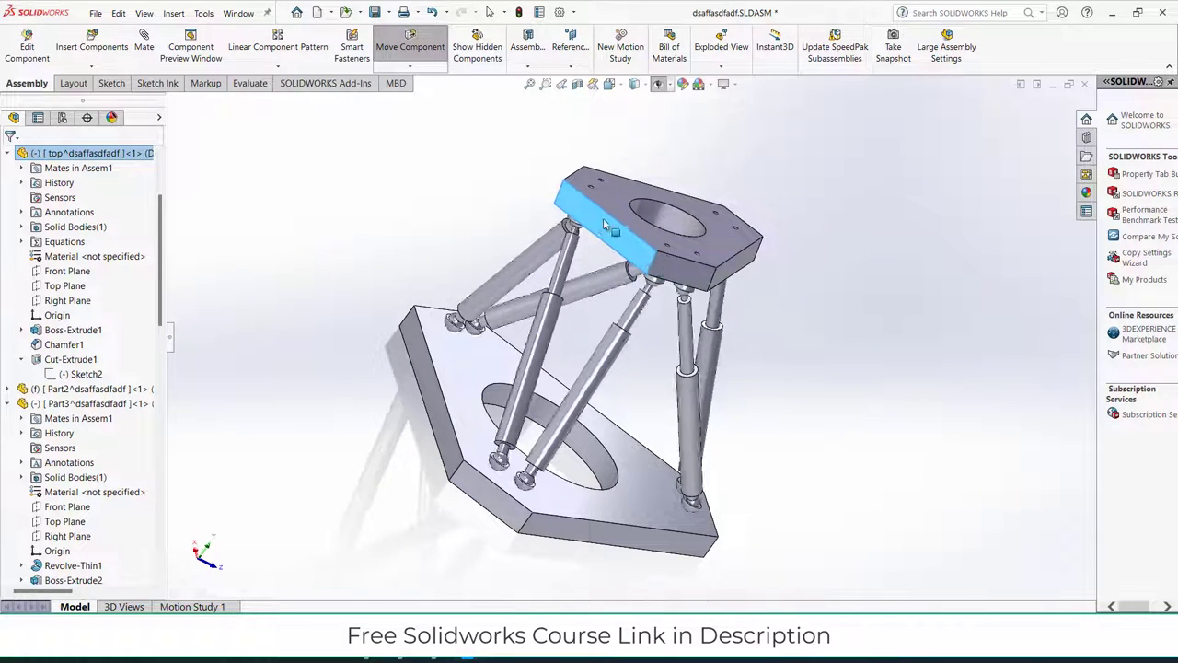
# Mate a side face of the upper plate parallel to the long side face of the lower plate.
pyautogui.moveTo(657, 279); pyautogui.dragTo(603, 398, button='middle')
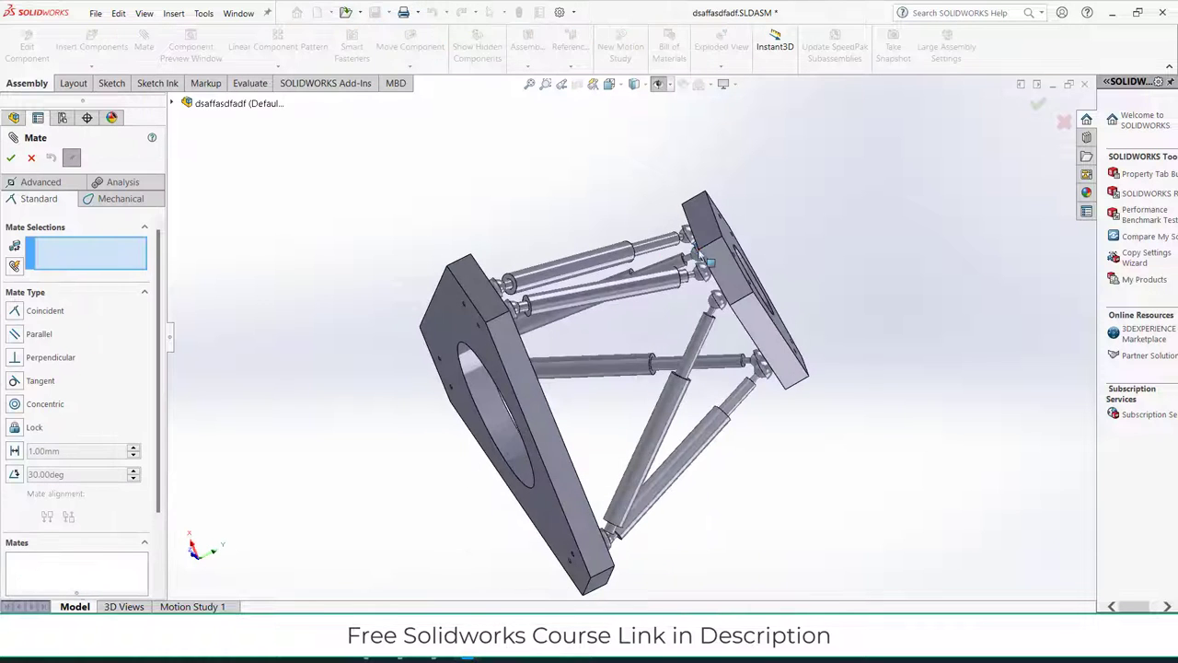
pyautogui.click(541, 419)
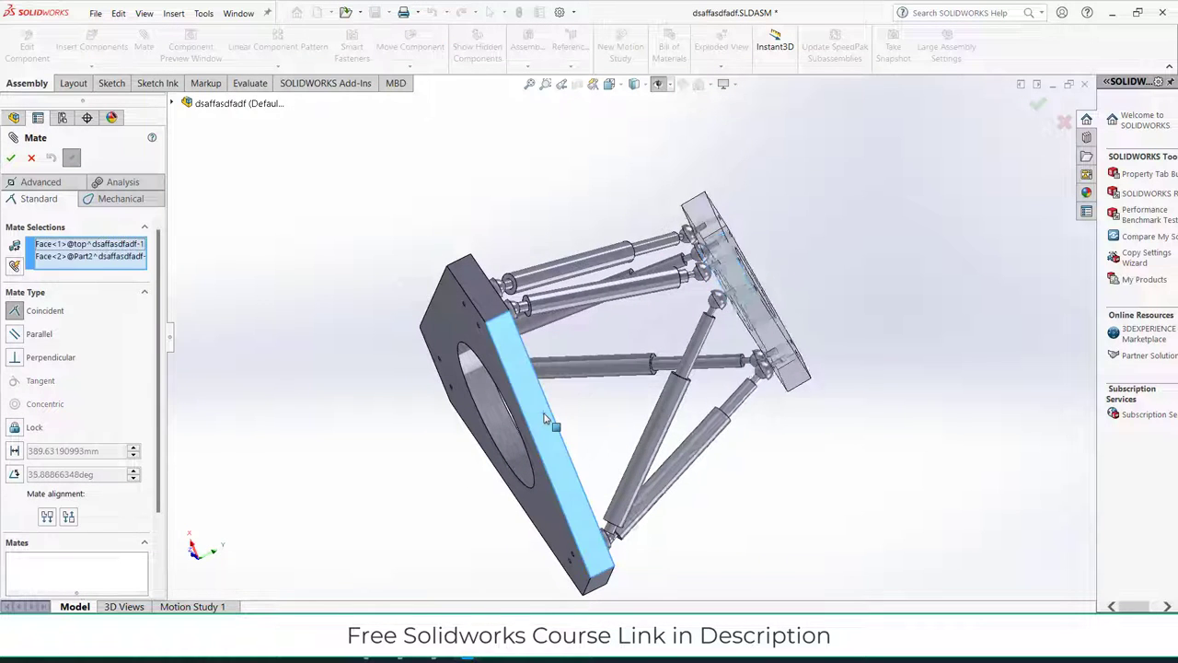
pyautogui.moveTo(793, 287); pyautogui.dragTo(671, 376, button='middle')
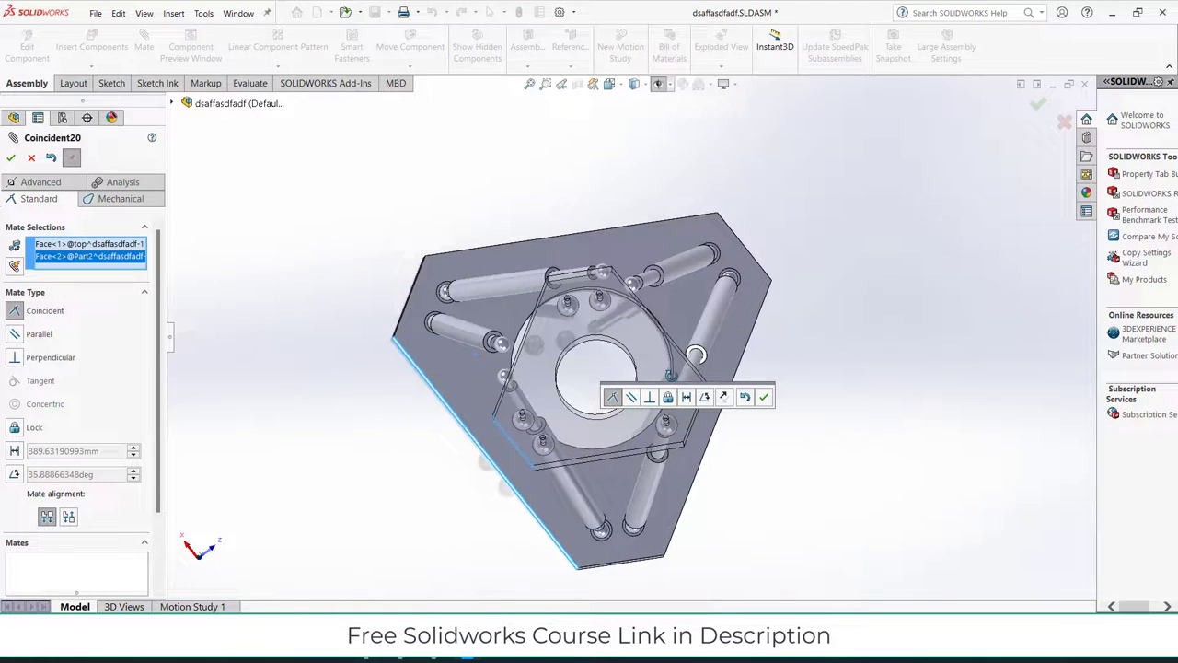
pyautogui.click(632, 396)
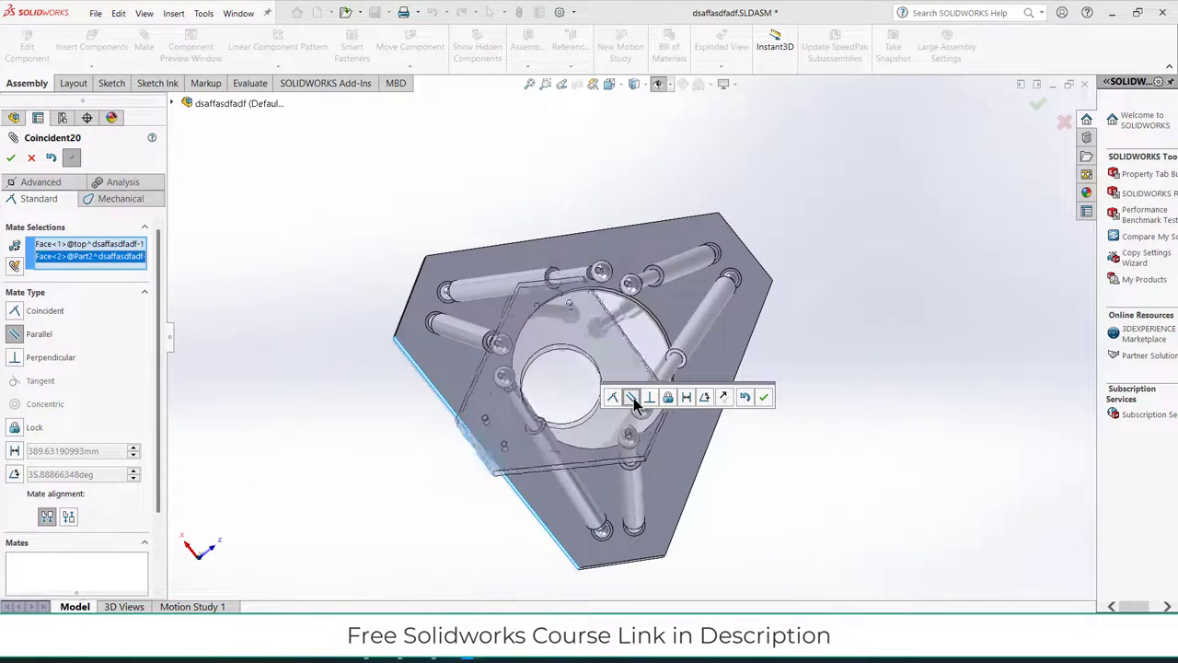
pyautogui.click(764, 398)
# Move the upper plate around to test its movement with the side faces mated parallel.
pyautogui.moveTo(606, 400); pyautogui.dragTo(678, 320)
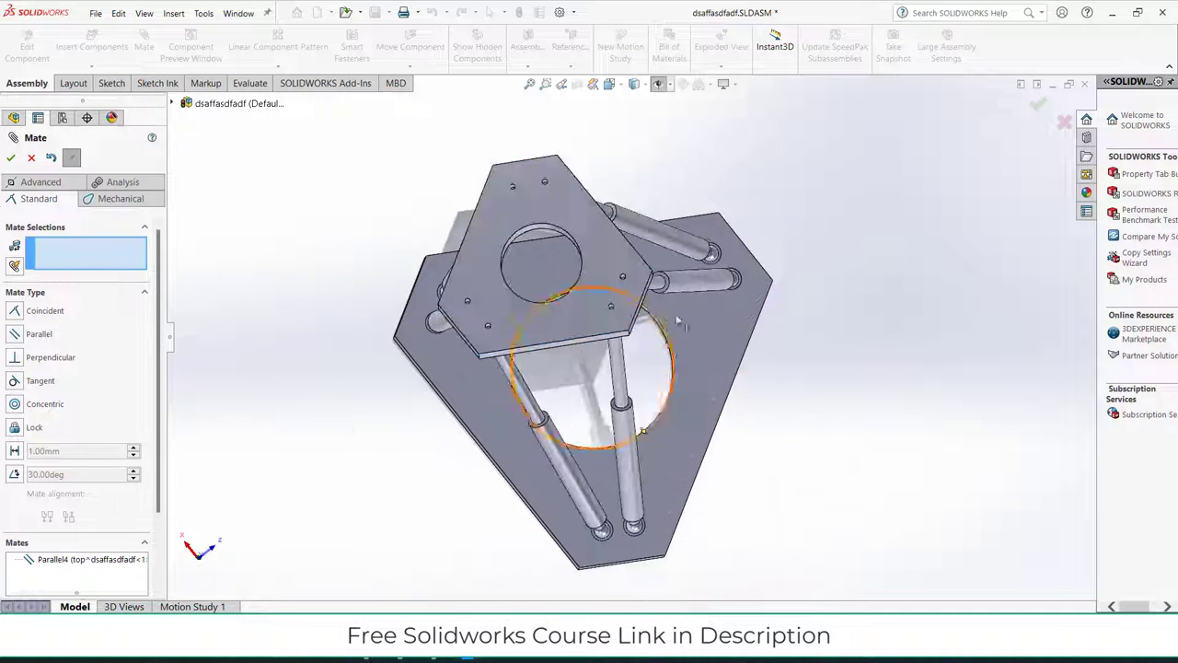
pyautogui.moveTo(678, 321); pyautogui.dragTo(707, 216, button='middle')
pyautogui.moveTo(627, 213); pyautogui.dragTo(708, 260)
pyautogui.moveTo(707, 258); pyautogui.dragTo(615, 283, button='middle')
pyautogui.moveTo(582, 299)
pyautogui.mouseDown()
pyautogui.moveTo(736, 267)
pyautogui.moveTo(705, 260)
pyautogui.moveTo(742, 276)
pyautogui.moveTo(609, 250)
pyautogui.moveTo(673, 341)
pyautogui.moveTo(706, 279)
pyautogui.moveTo(586, 326)
pyautogui.moveTo(589, 313)
pyautogui.mouseUp()
pyautogui.moveTo(589, 308); pyautogui.dragTo(669, 182, button='middle')
pyautogui.moveTo(668, 182)
pyautogui.mouseDown()
pyautogui.moveTo(677, 64)
pyautogui.moveTo(649, 127)
pyautogui.moveTo(651, 195)
pyautogui.mouseUp()
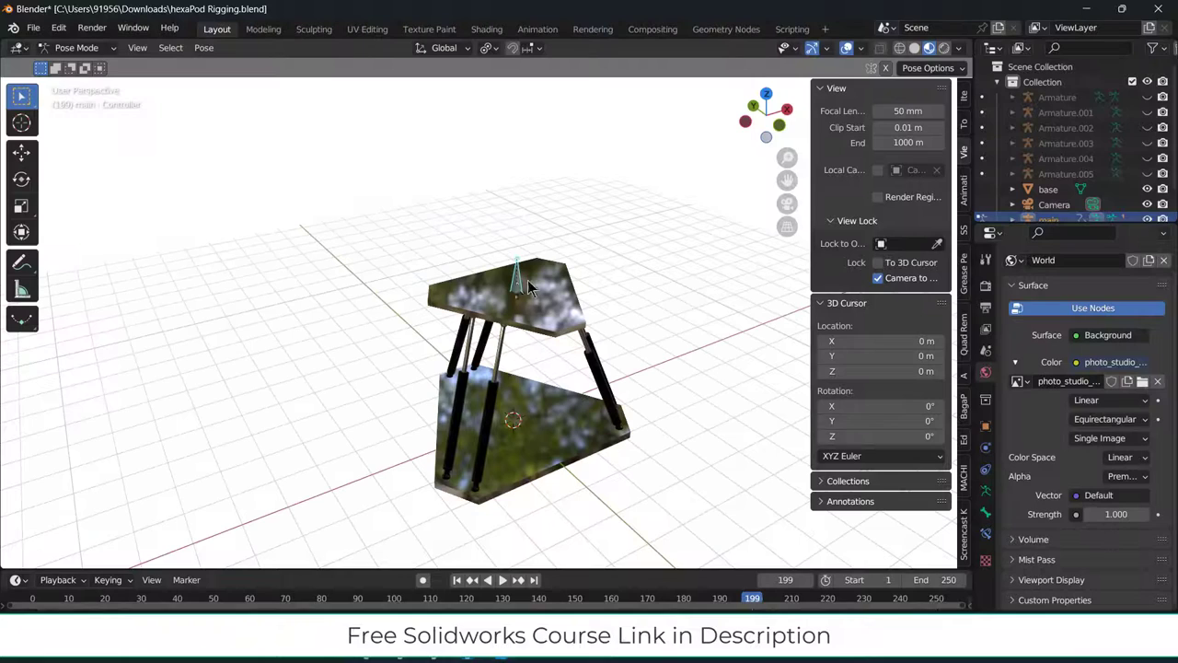
# Switch to the hexaPod Rigging.blend file in Blender and try raising the upper plate with its controller bone.
pyautogui.moveTo(635, 320)
pyautogui.mouseDown(button='middle')
pyautogui.moveTo(647, 287)
pyautogui.moveTo(643, 319)
pyautogui.mouseUp(button='middle')
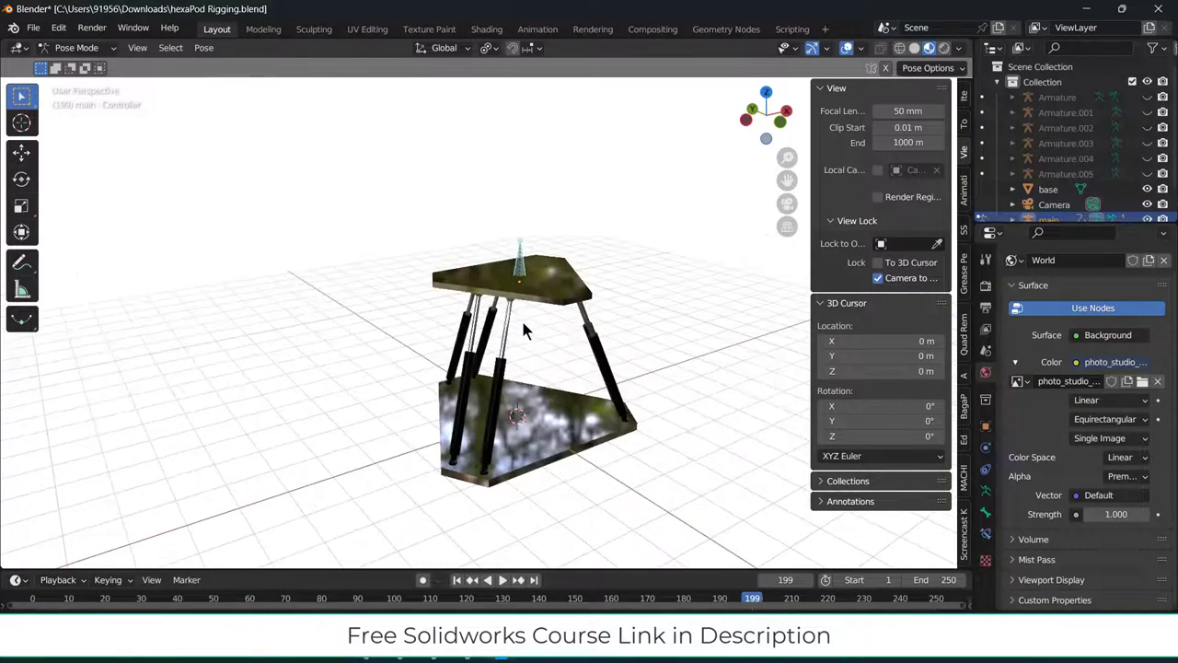
pyautogui.scroll(2, 523, 320)
pyautogui.scroll(-1, 635, 312)
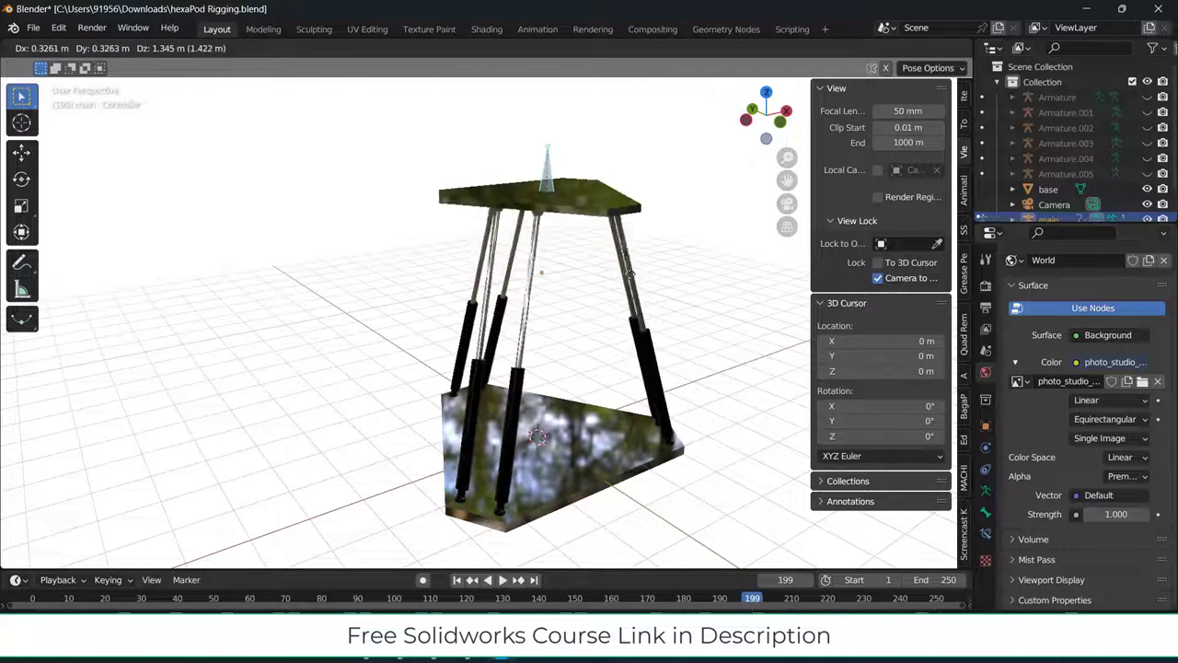
pyautogui.moveTo(605, 356)
pyautogui.mouseDown()
pyautogui.moveTo(589, 386)
pyautogui.moveTo(598, 414)
pyautogui.moveTo(665, 328)
pyautogui.moveTo(653, 345)
pyautogui.moveTo(600, 343)
pyautogui.mouseUp()
pyautogui.scroll(-3, 599, 342)
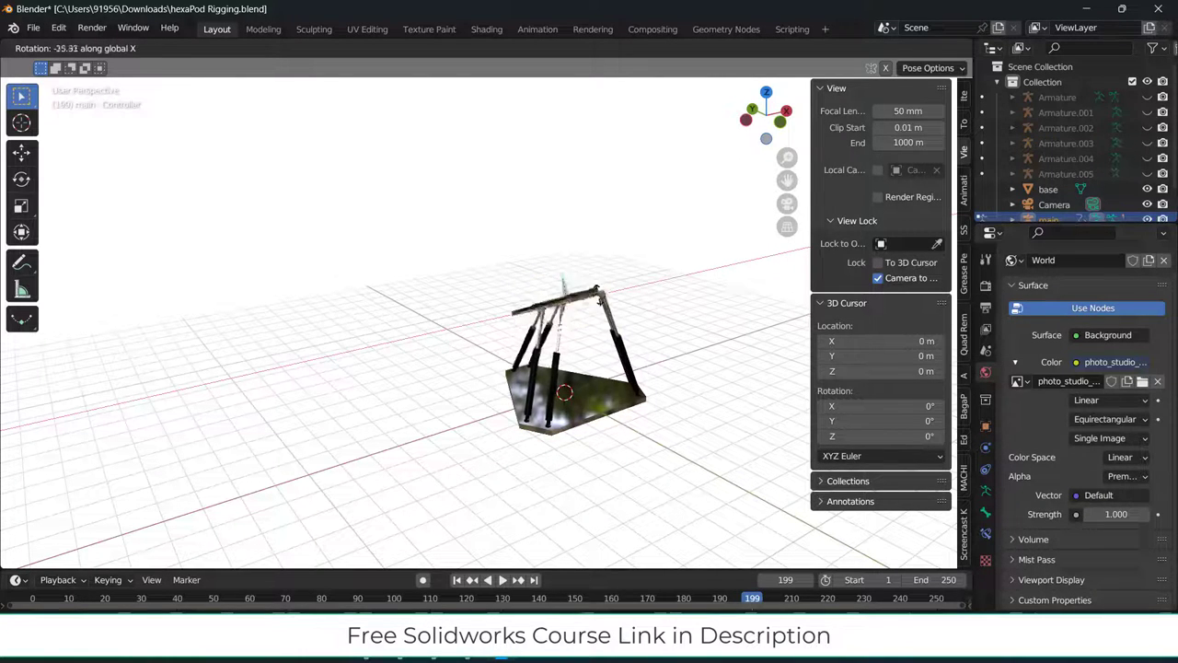
# Try tilting the upper plate by rotating its controller bone about the global X and Y axes.
pyautogui.press('Escape')
pyautogui.press('r')
pyautogui.press('y')
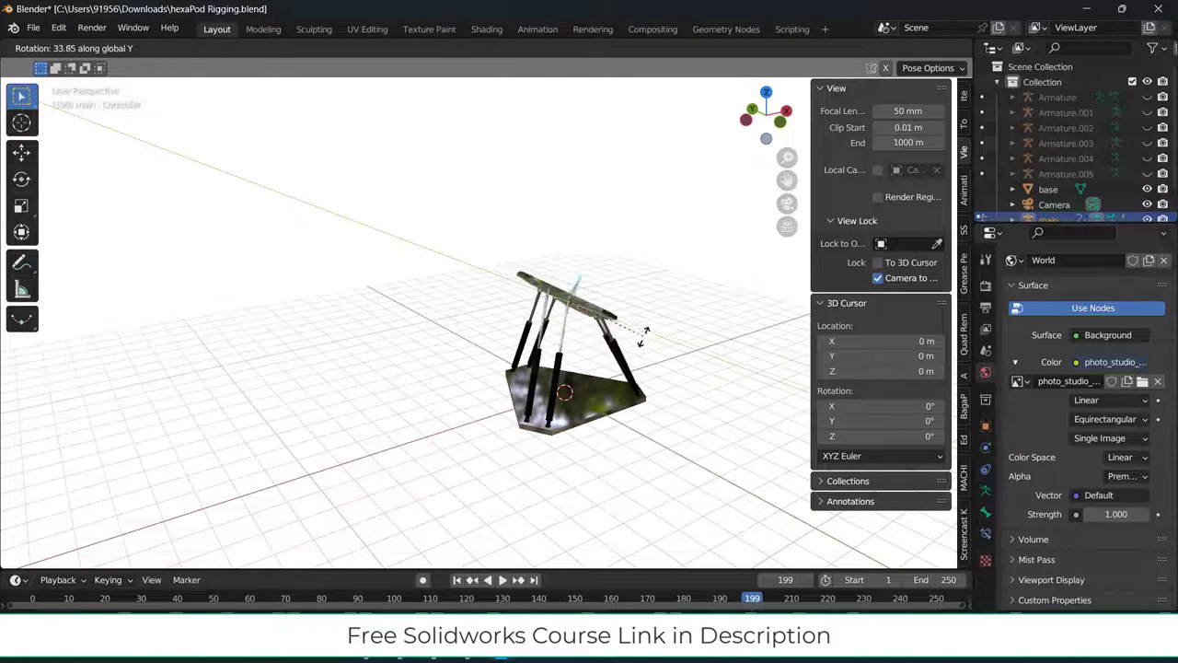
pyautogui.rightClick(639, 346)
pyautogui.scroll(6, 584, 327)
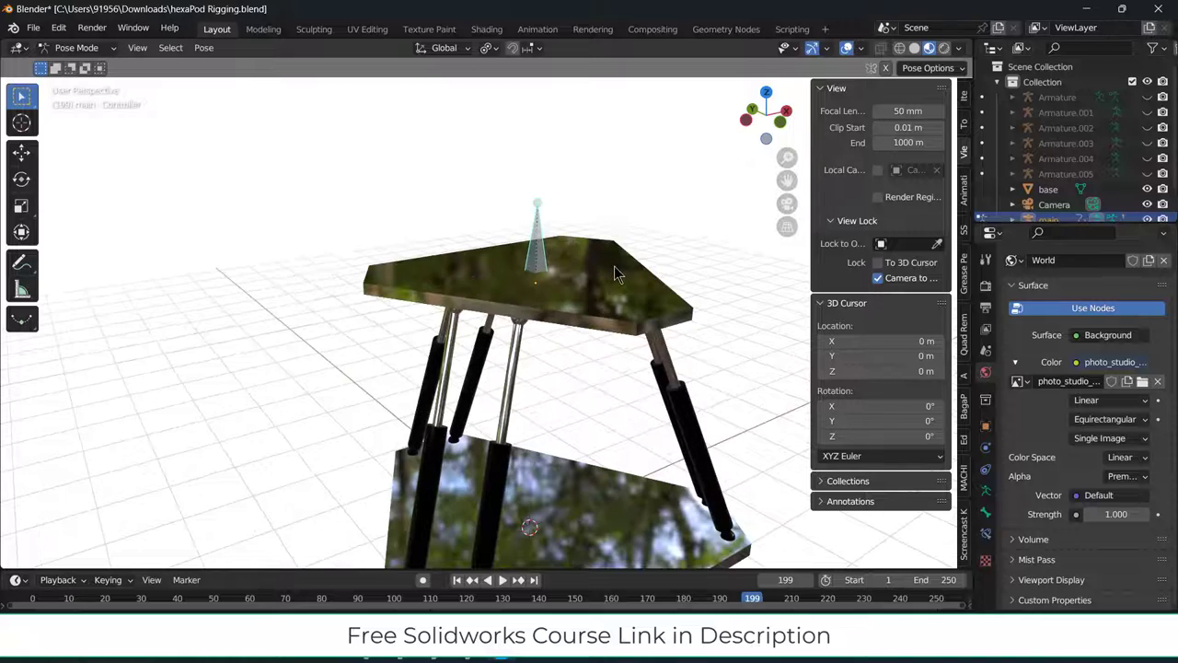
# Test the rig's tilt once more by rotating the controller bone about the global Y axis and then the global X axis.
pyautogui.press('r')
pyautogui.press('y')
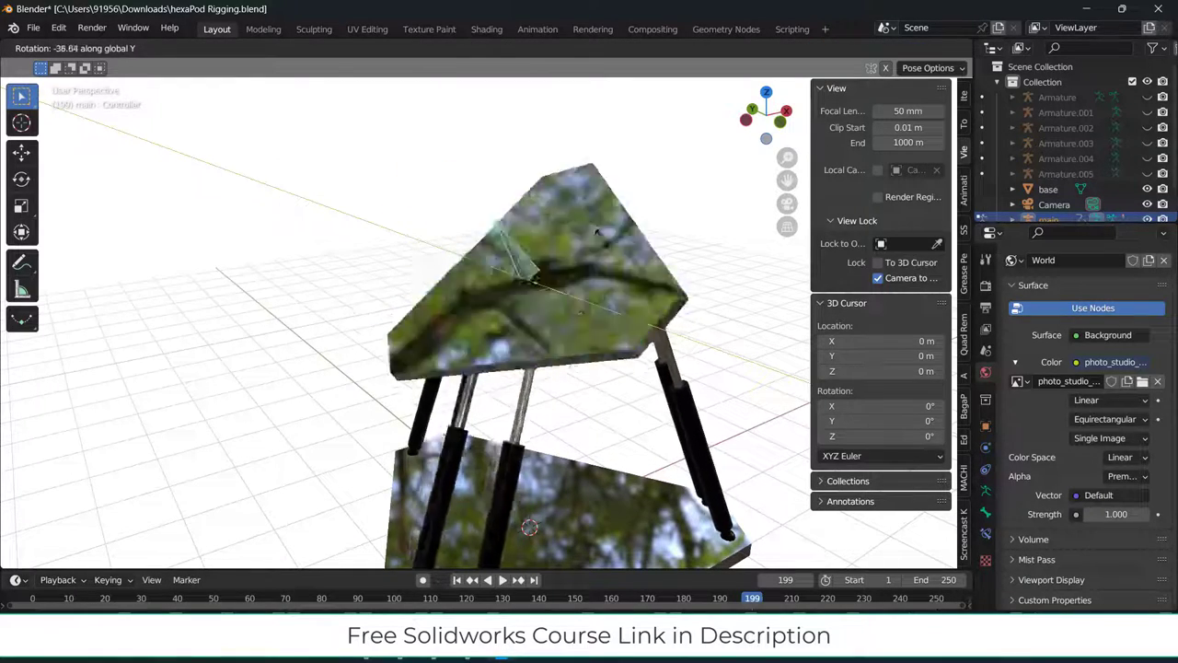
pyautogui.rightClick(582, 329)
pyautogui.scroll(-3, 642, 353)
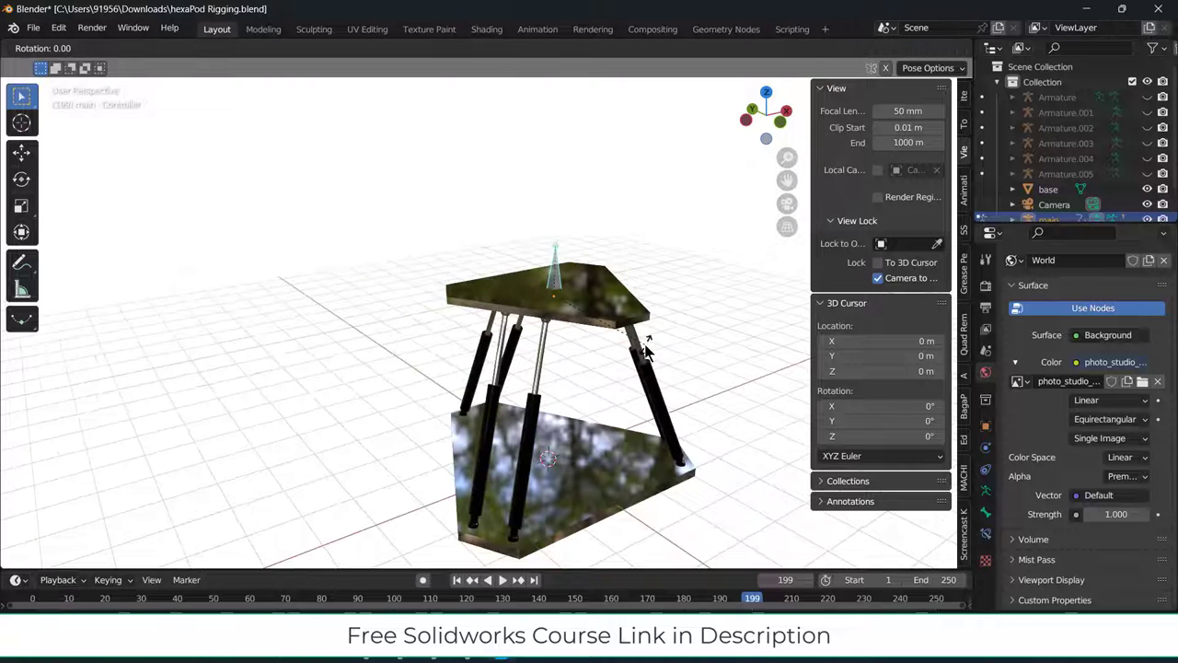
pyautogui.press('x')
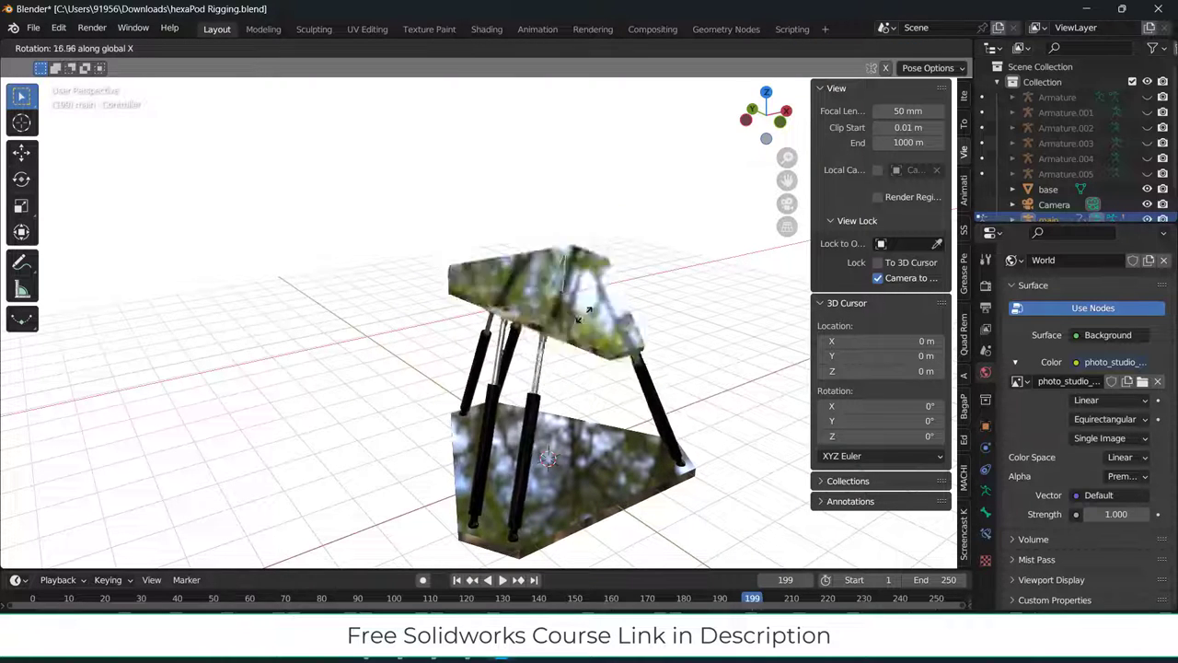
pyautogui.rightClick(580, 331)
# Move the controller bone along the global Z axis to test how the upper plate extends the rods.
pyautogui.scroll(-3, 580, 331)
pyautogui.moveTo(580, 332); pyautogui.dragTo(614, 278, button='middle')
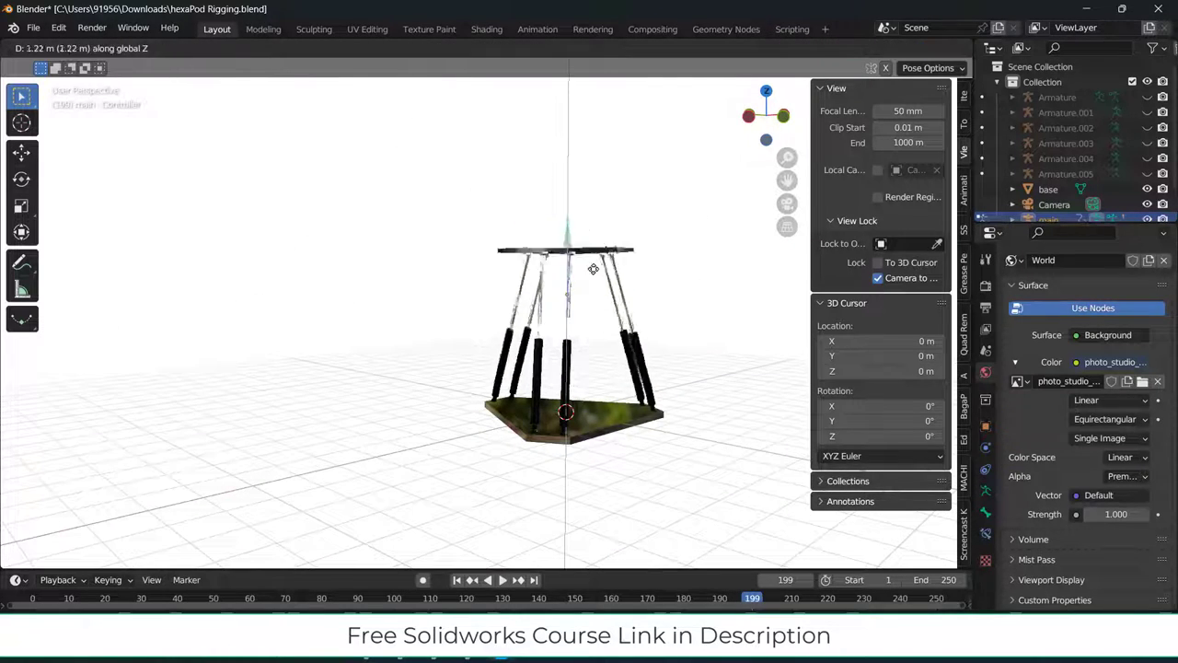
pyautogui.click(602, 288)
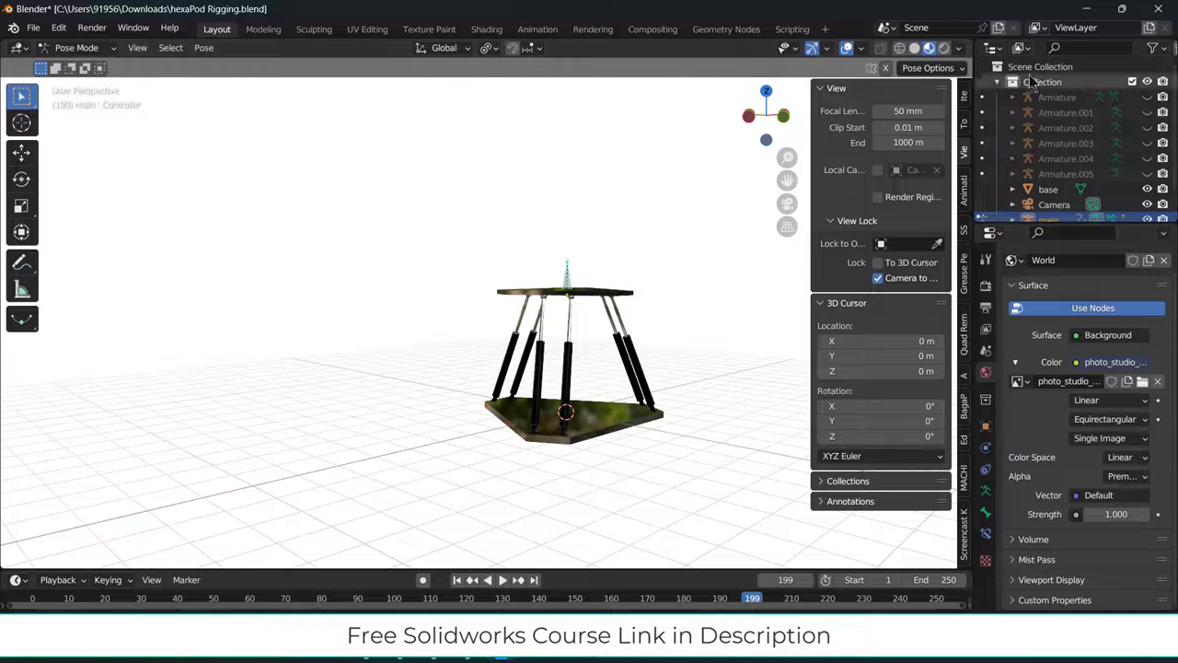
# Switch back to the SOLIDWORKS assembly and move the upper plate around, checking its constrained movement from several angles.
pyautogui.click(1086, 8)
pyautogui.moveTo(655, 223); pyautogui.dragTo(547, 452, button='middle')
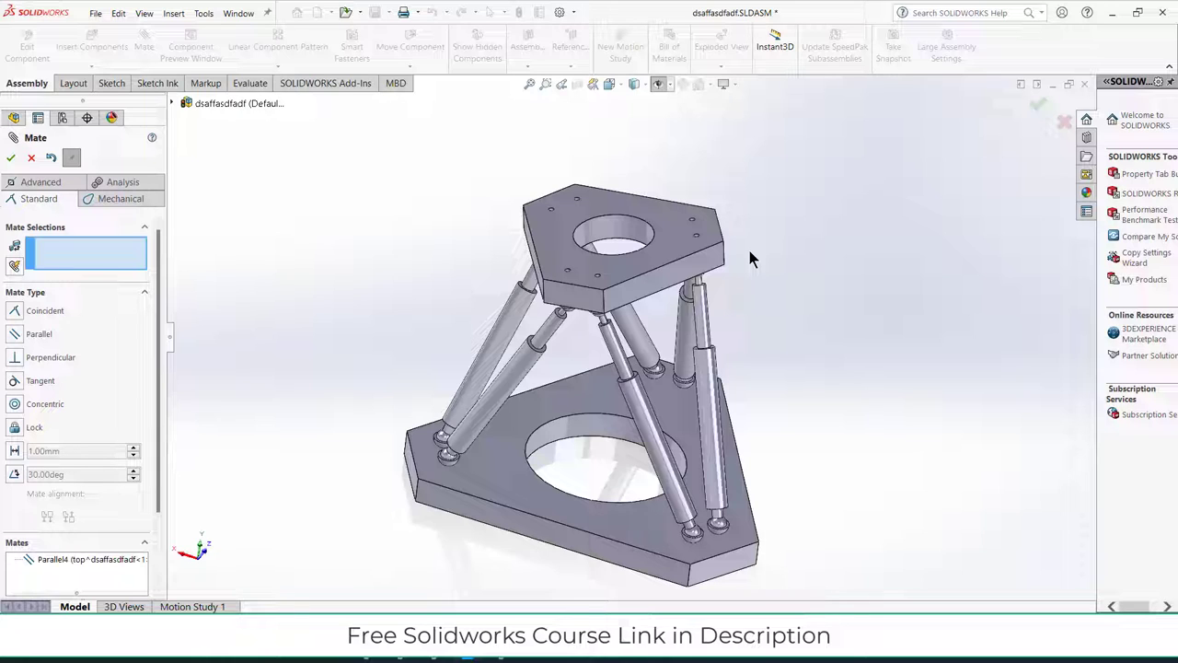
pyautogui.moveTo(621, 206); pyautogui.dragTo(597, 132, button='middle')
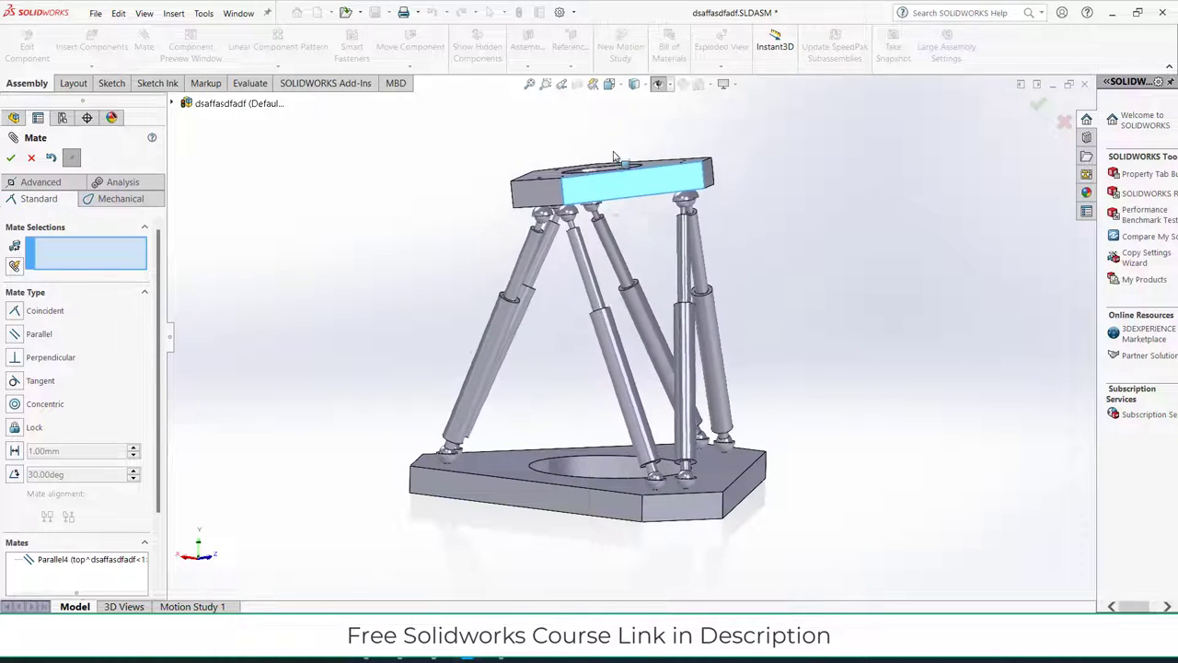
pyautogui.moveTo(618, 166); pyautogui.dragTo(594, 242)
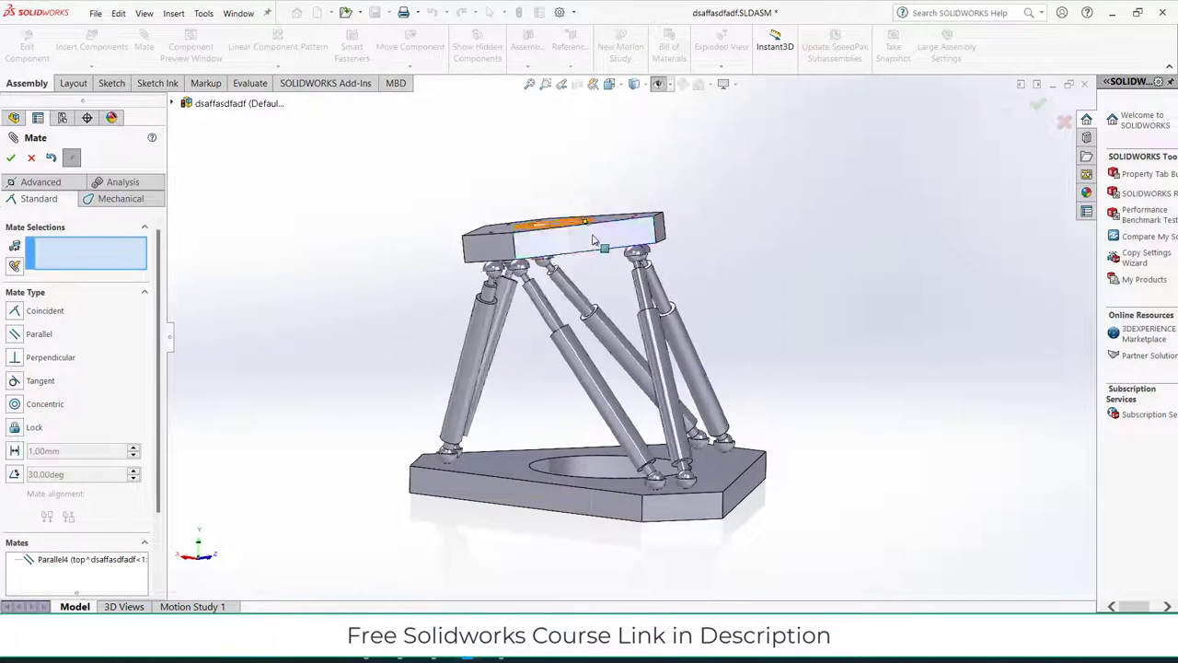
pyautogui.moveTo(594, 242); pyautogui.dragTo(562, 353, button='middle')
pyautogui.moveTo(654, 252)
pyautogui.mouseDown()
pyautogui.moveTo(636, 303)
pyautogui.moveTo(645, 186)
pyautogui.moveTo(655, 247)
pyautogui.mouseUp()
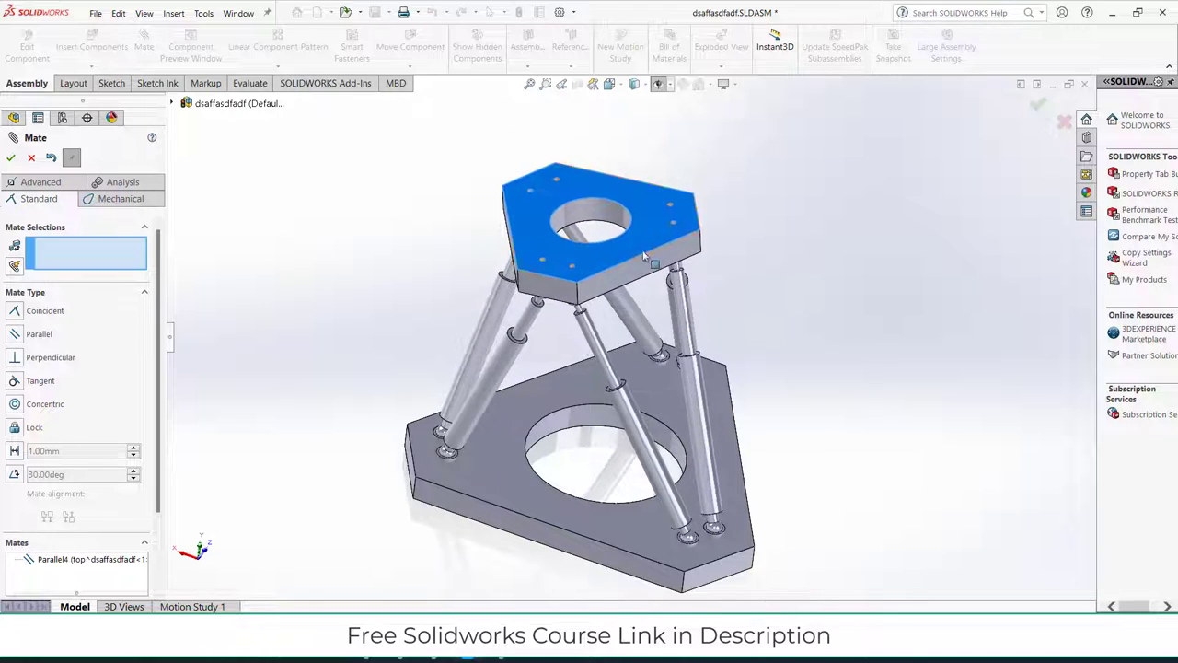
pyautogui.moveTo(656, 247); pyautogui.dragTo(601, 276, button='middle')
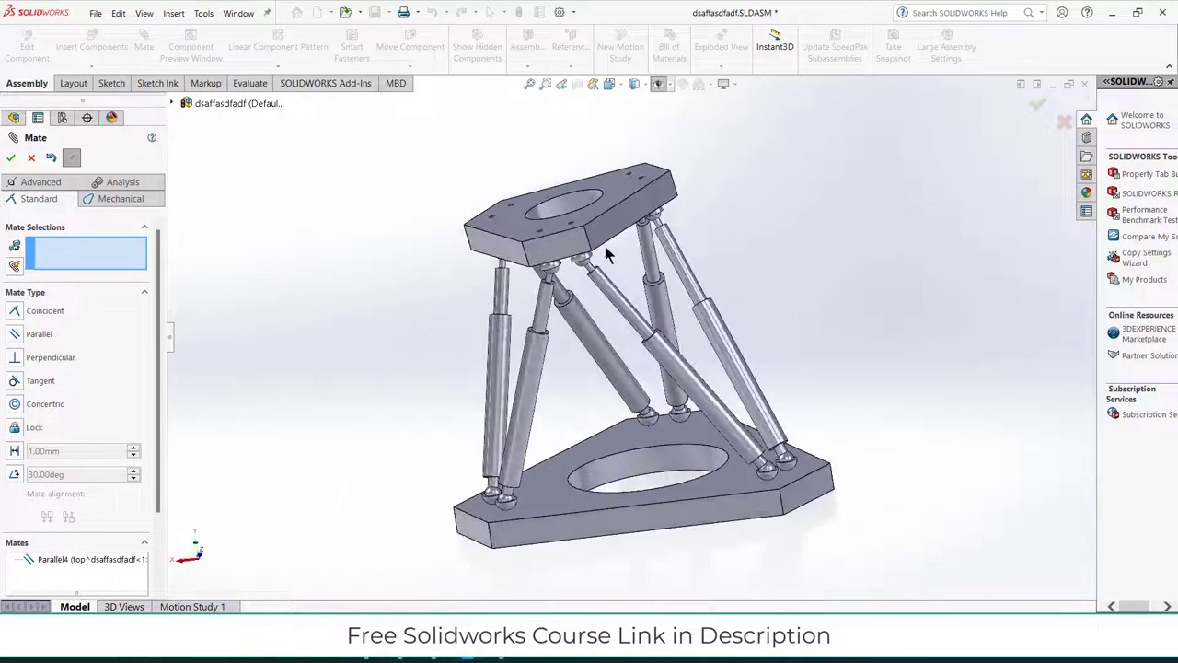
pyautogui.moveTo(599, 197); pyautogui.dragTo(633, 245)
pyautogui.moveTo(636, 277); pyautogui.dragTo(683, 359, button='middle')
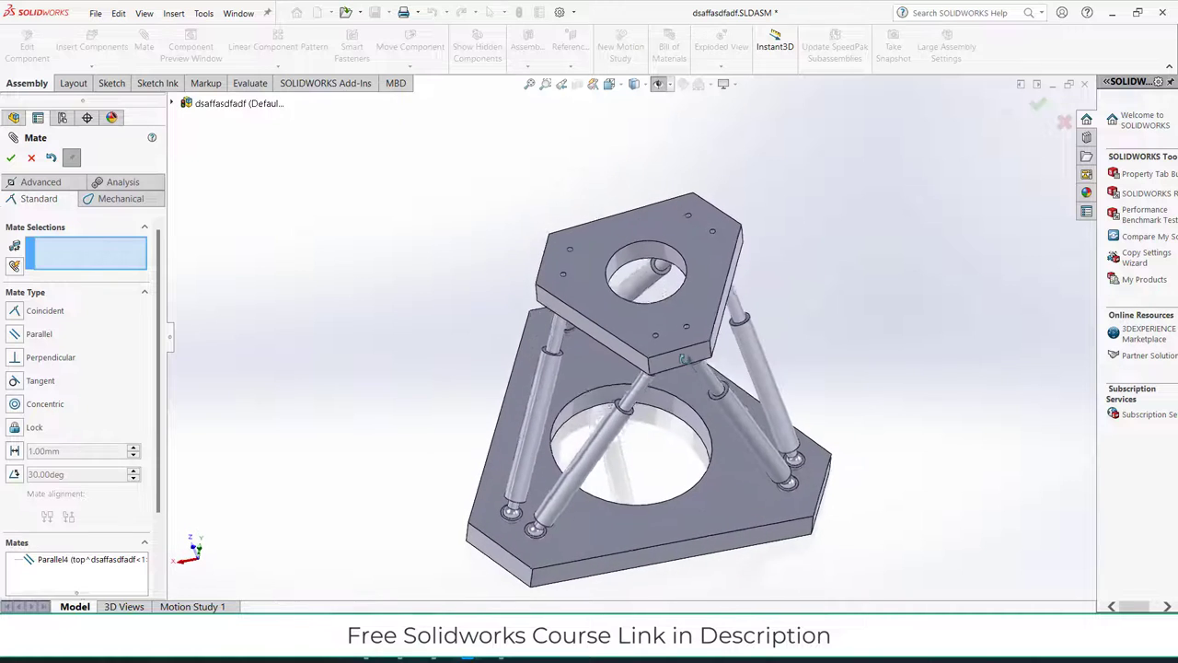